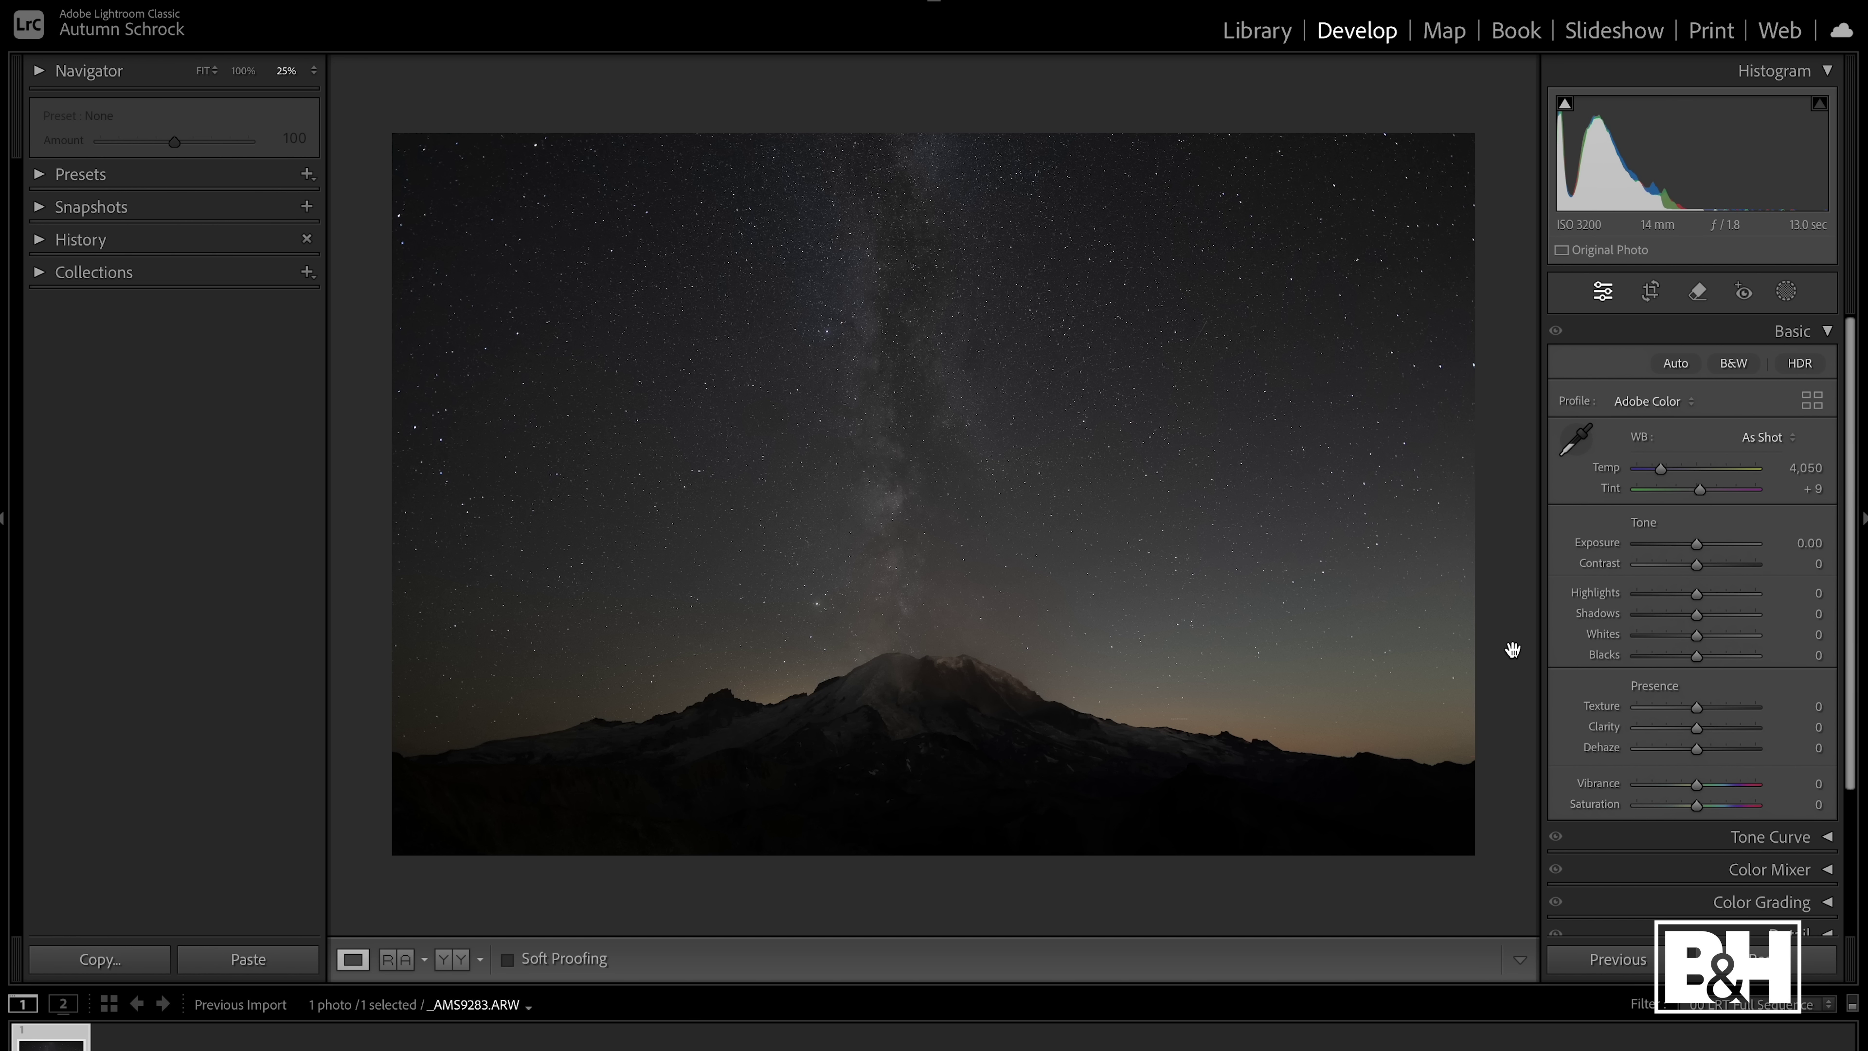
Apply manual noise reduction to the night-sky photo with Luminance set to 28, judging the noise at 100% around the mountain peak
scroll(1652, 725, "down", 1)
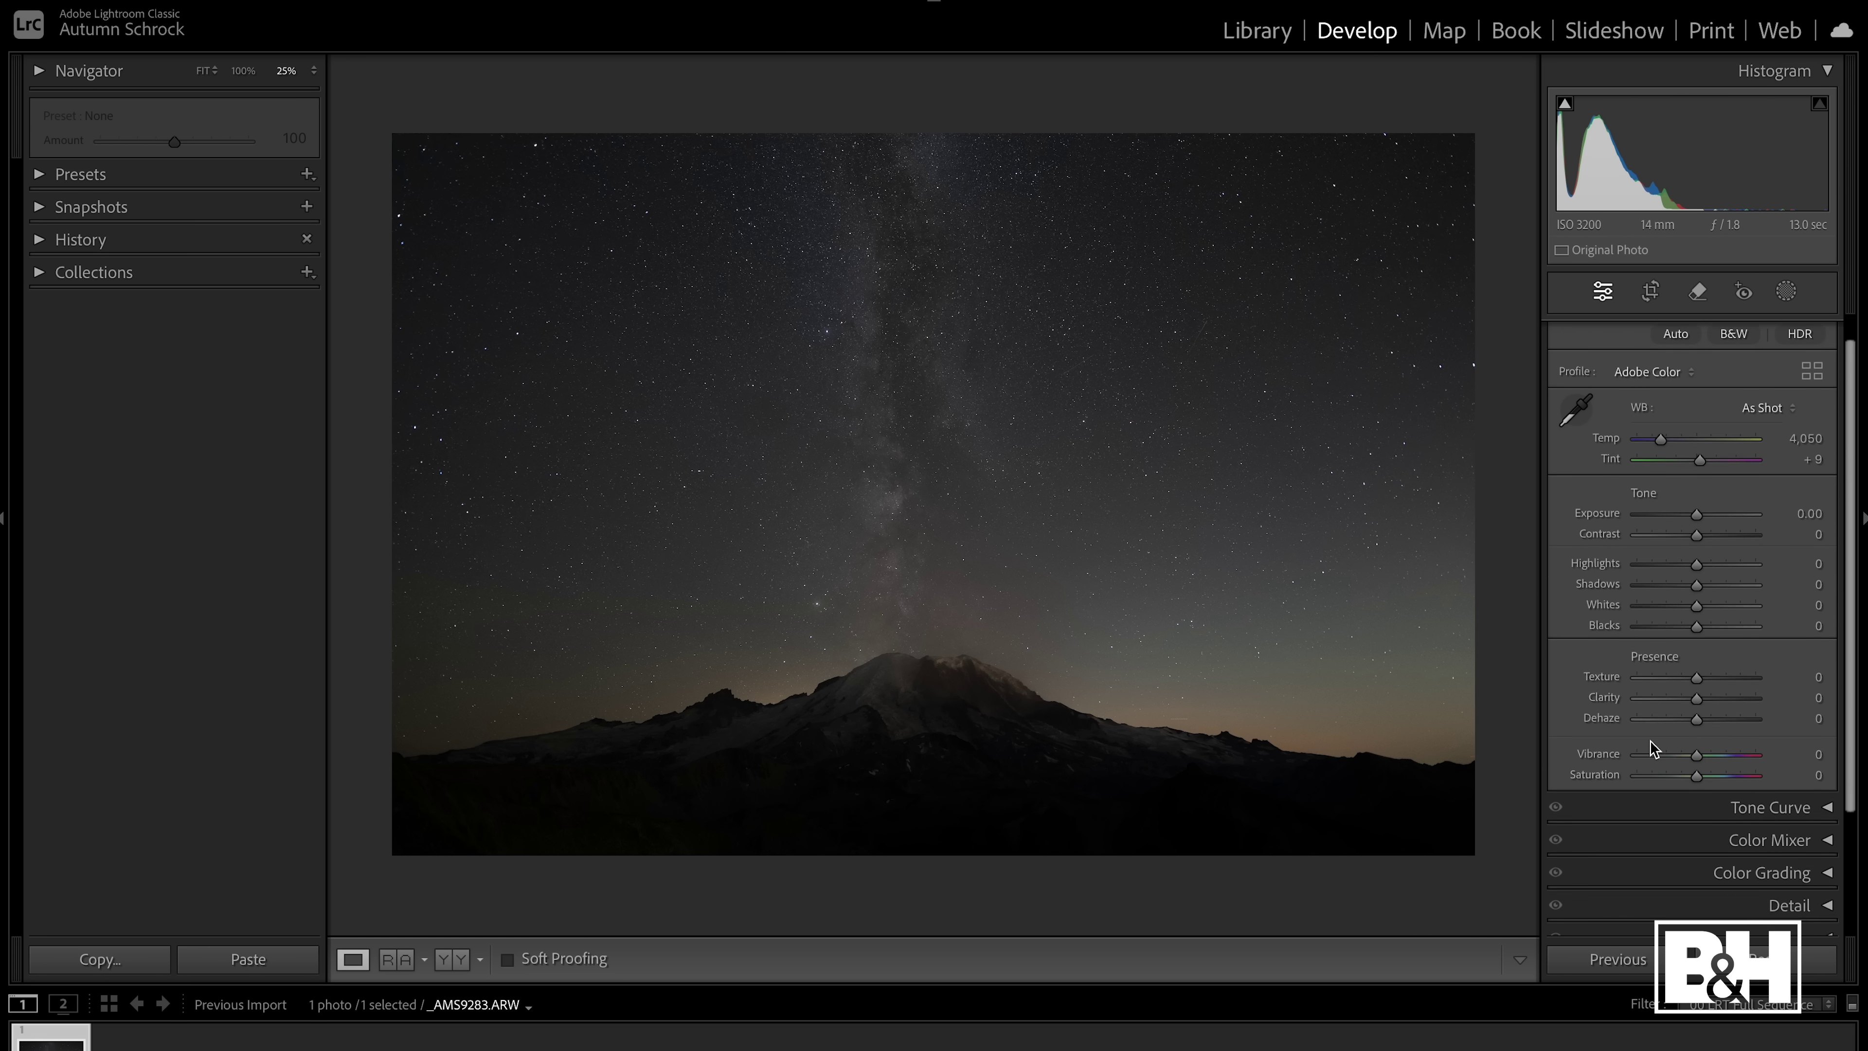
scroll(1650, 737, "down", 5)
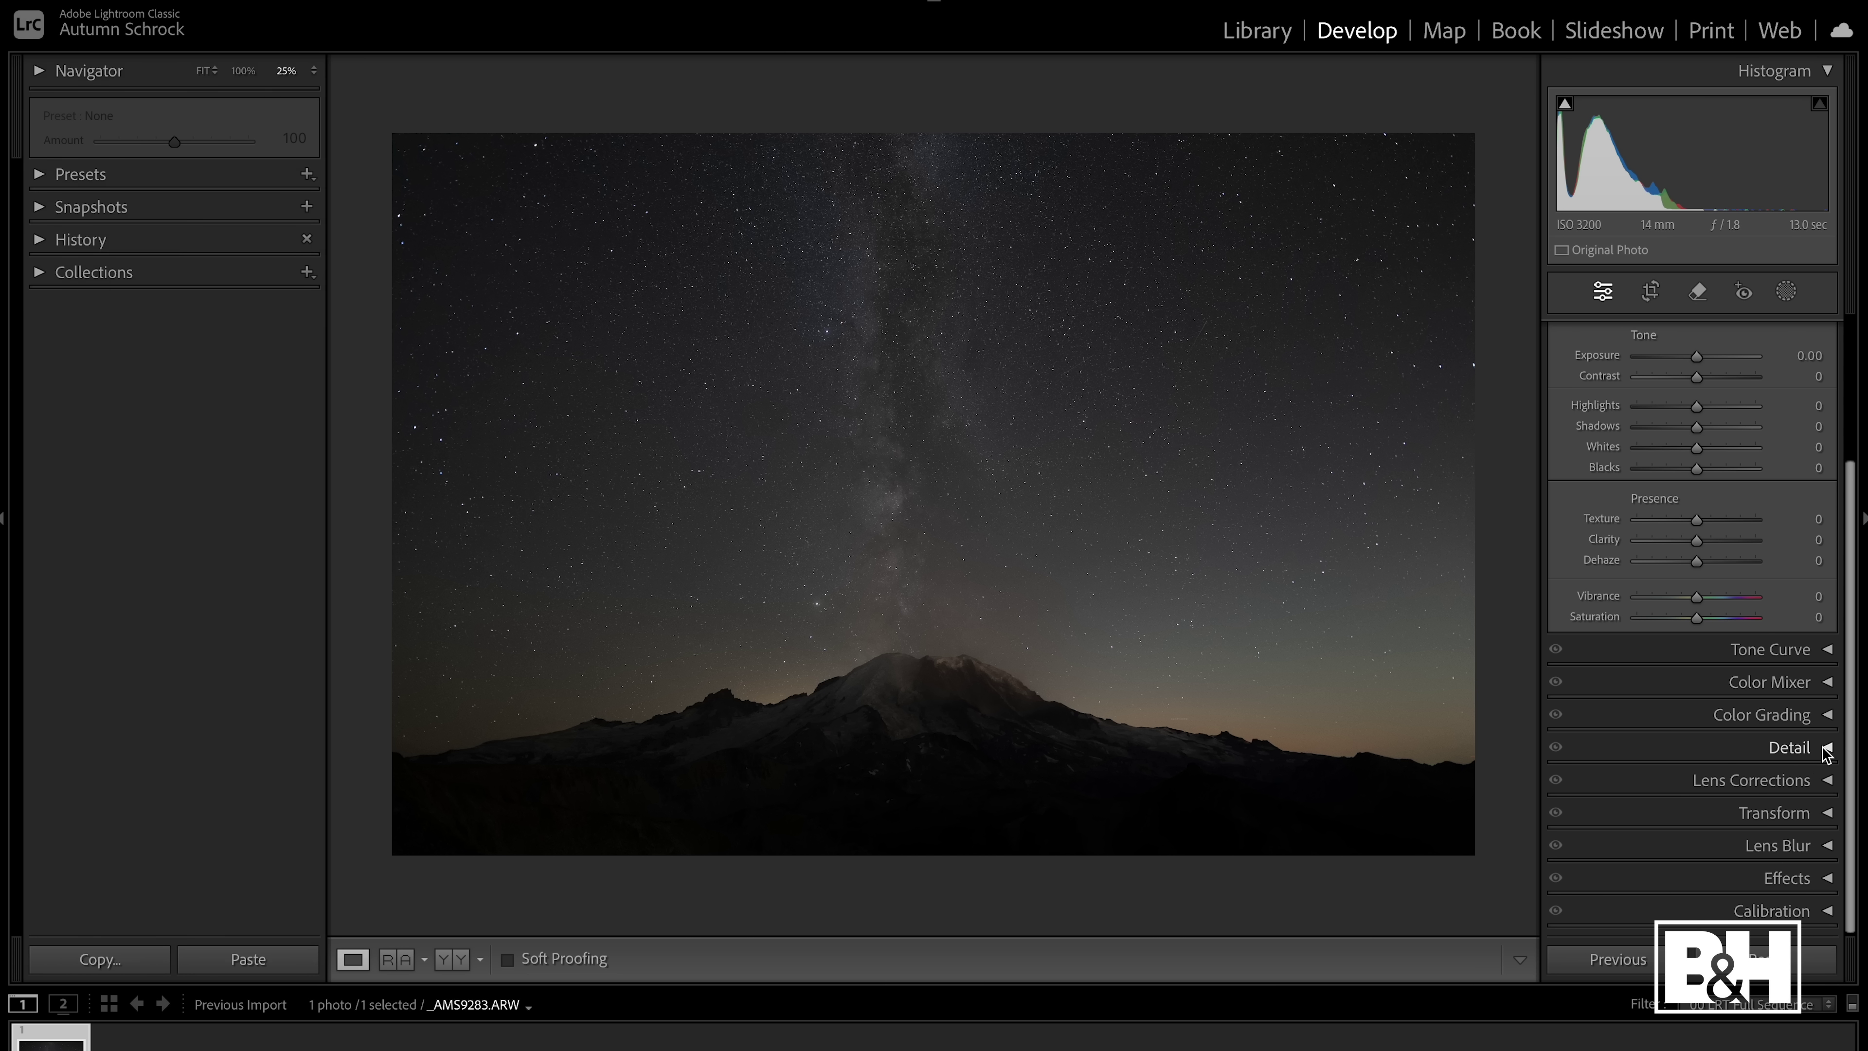
left_click(1825, 747)
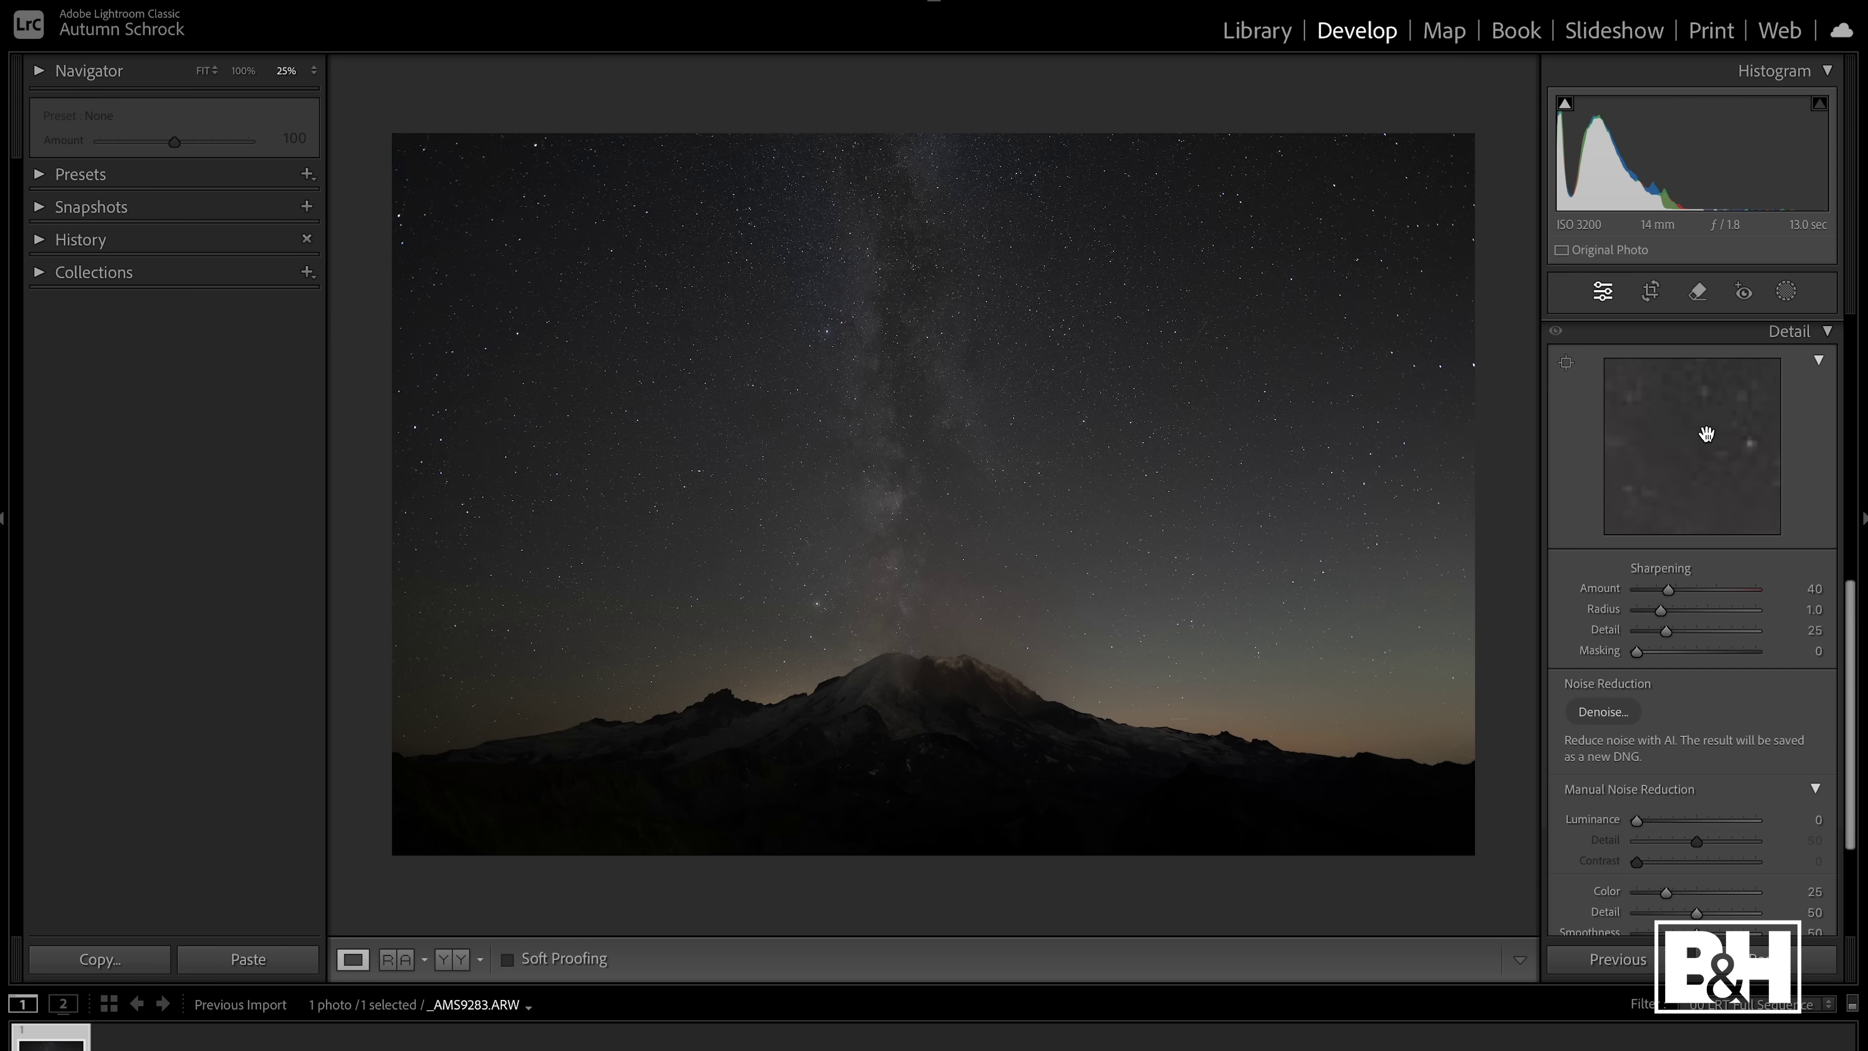
scroll(1679, 705, "down", 1)
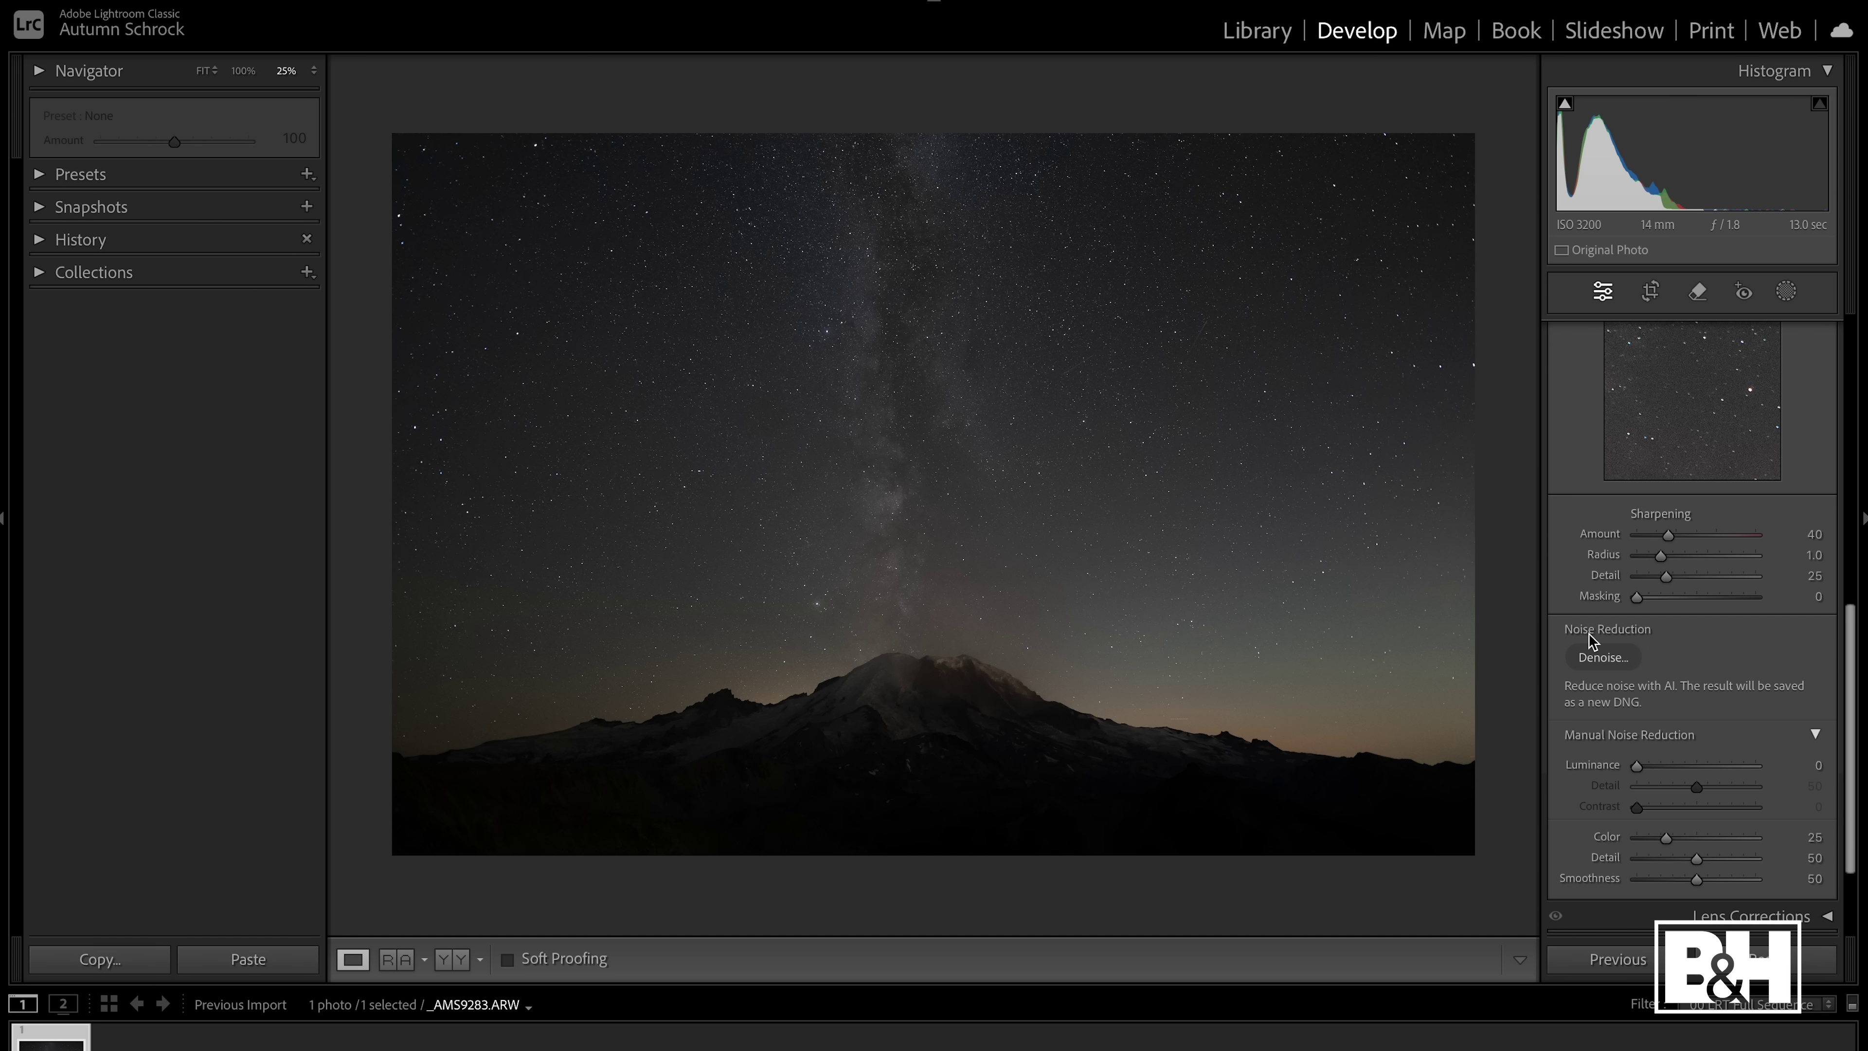
key("ctrl+equal")
left_click(999, 620)
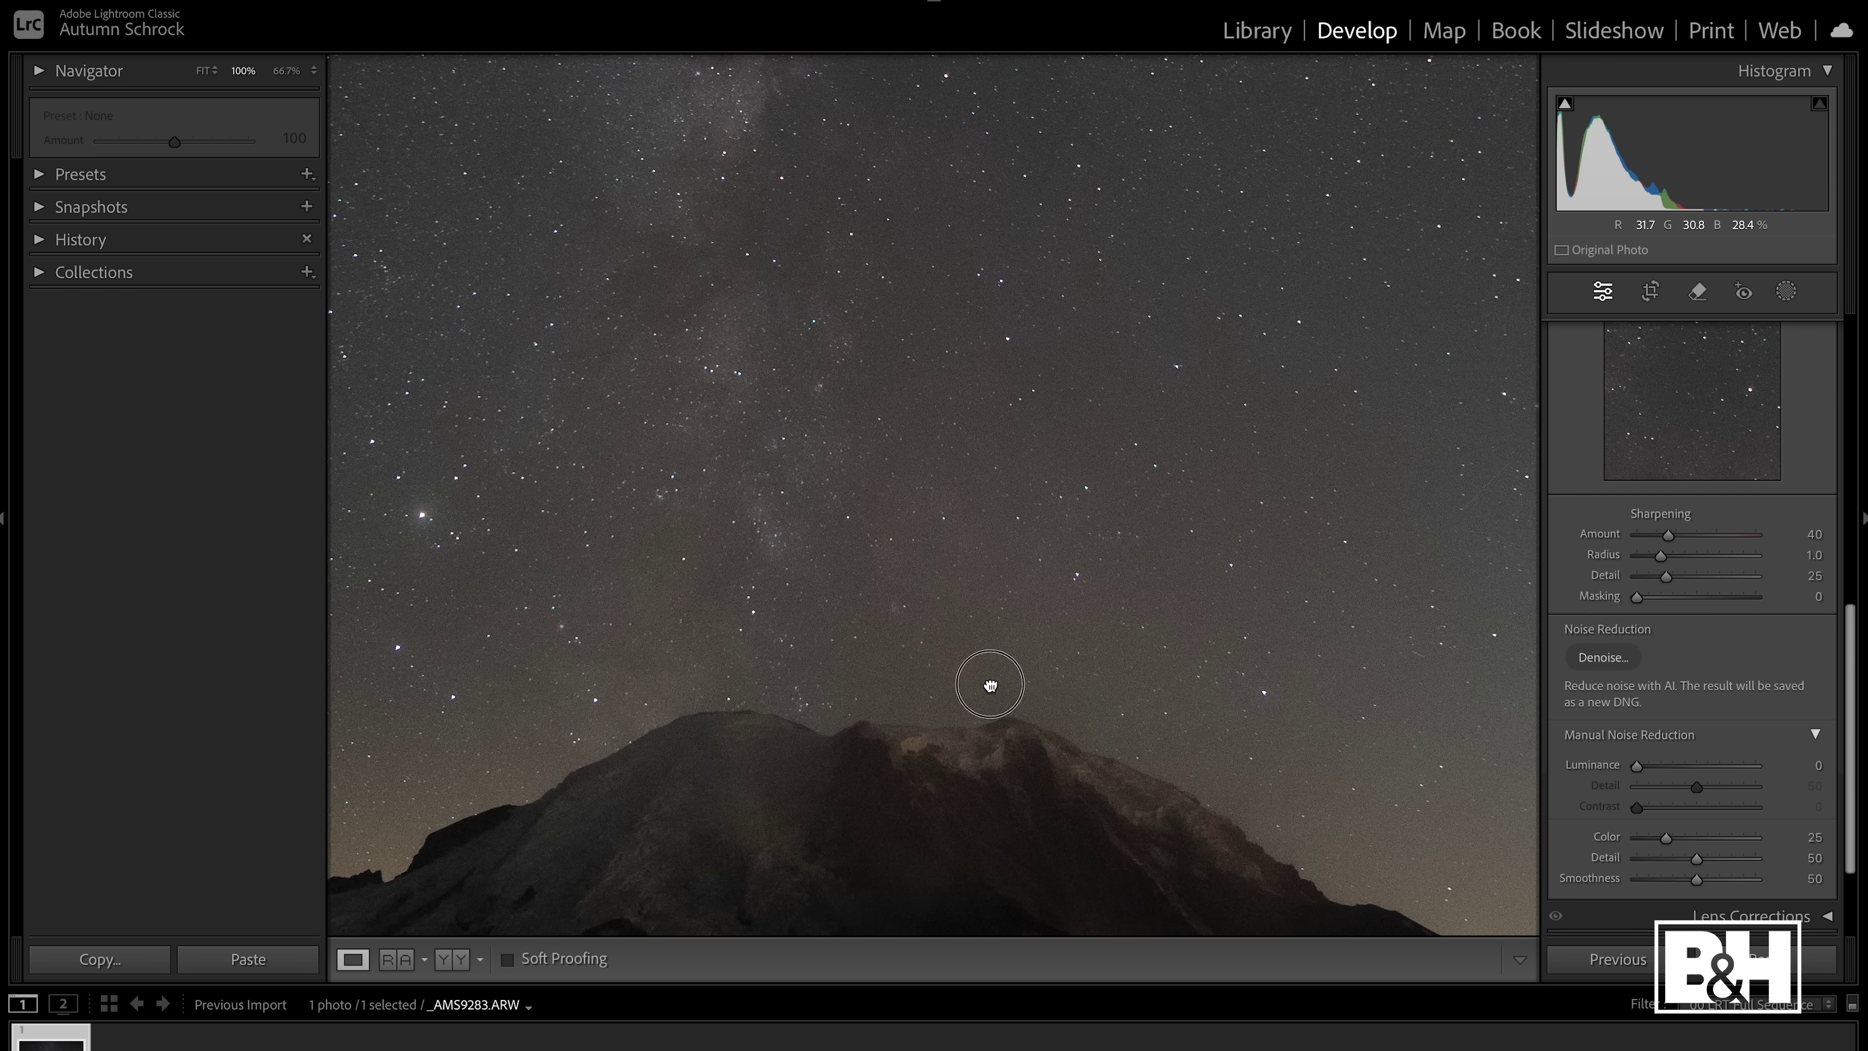
left_click_drag(989, 688, 1002, 608)
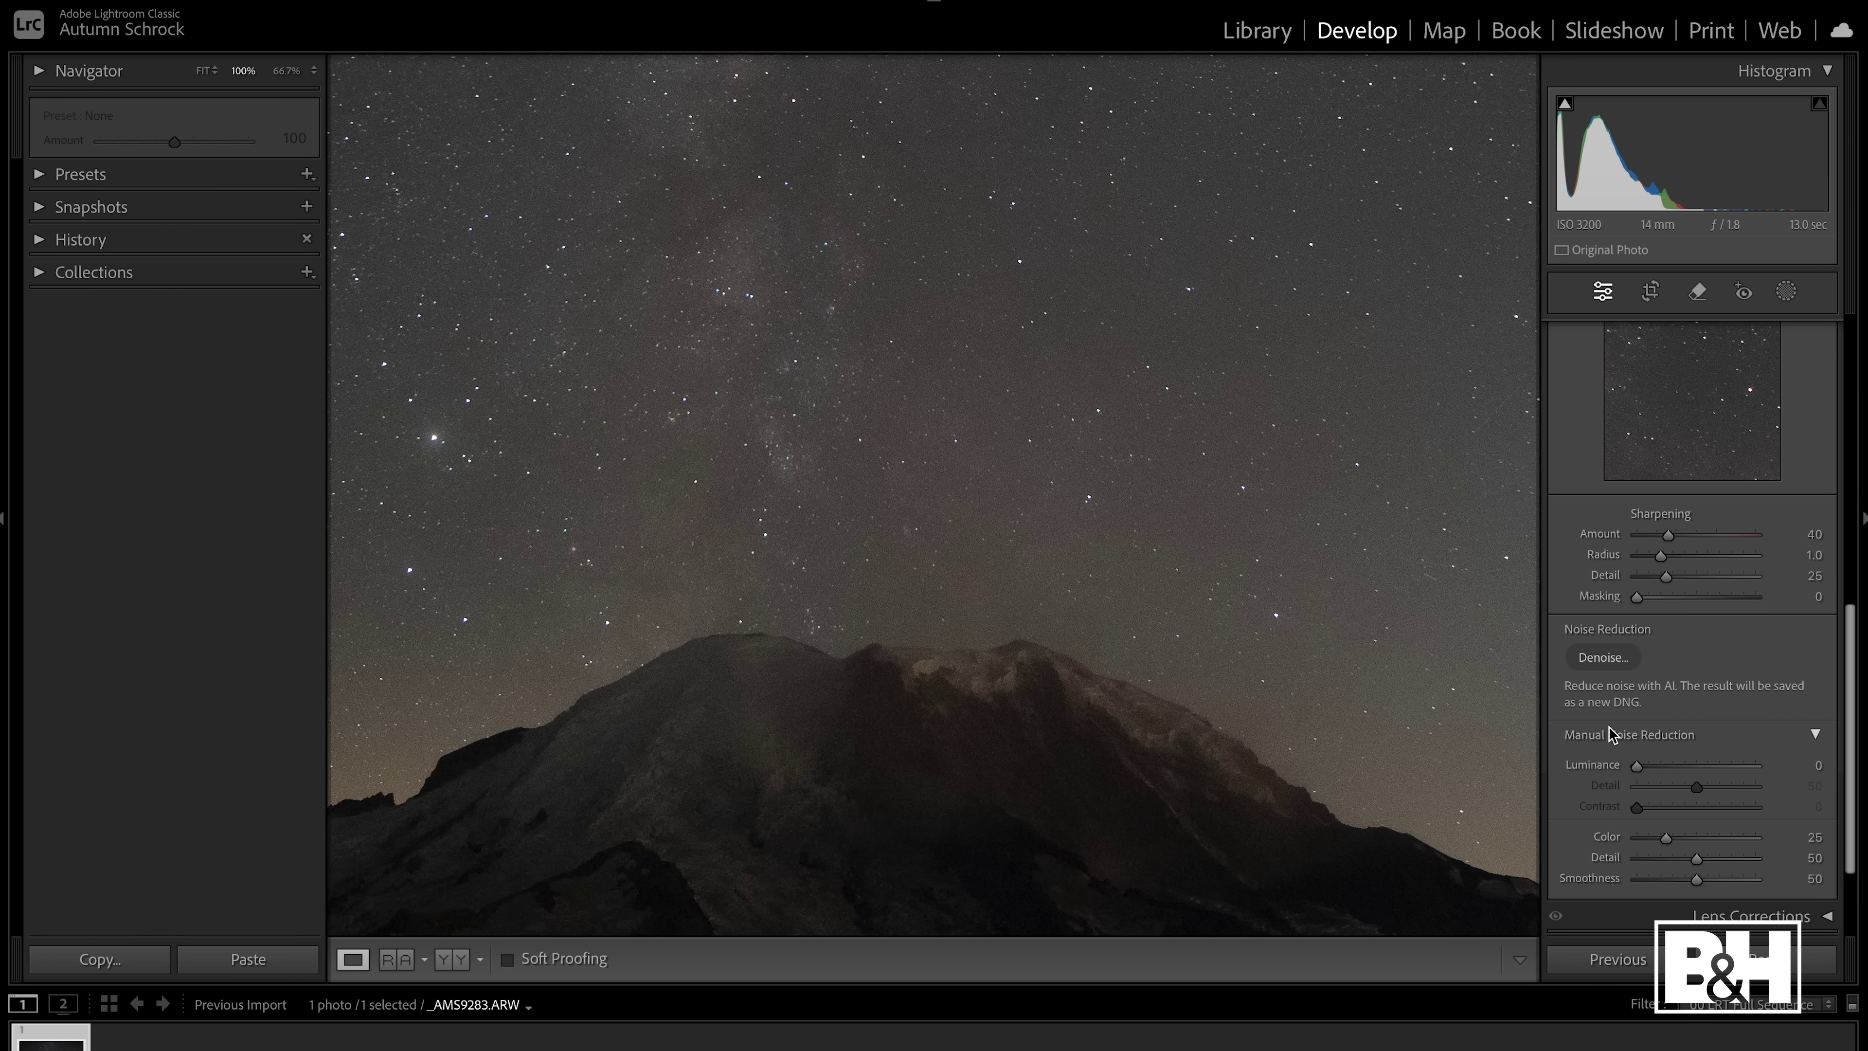
left_click_drag(1638, 769, 1738, 768)
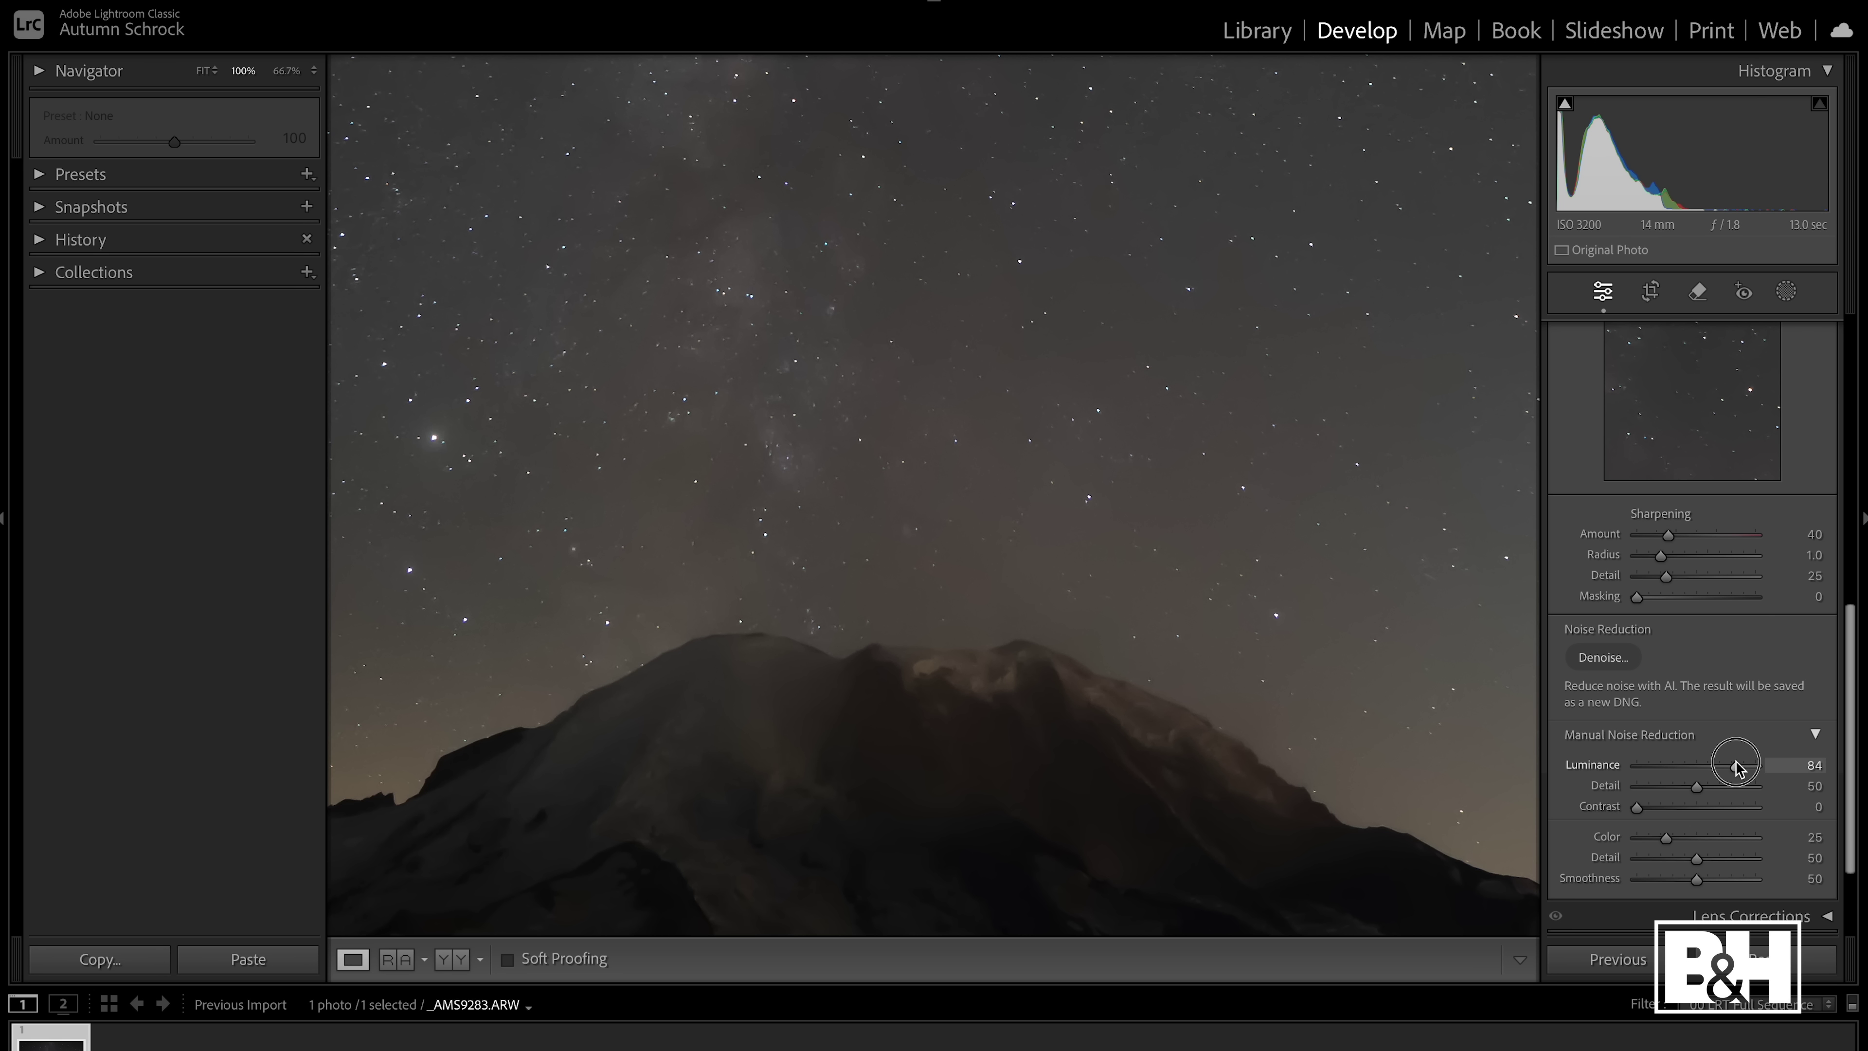
left_click_drag(1738, 768, 1668, 766)
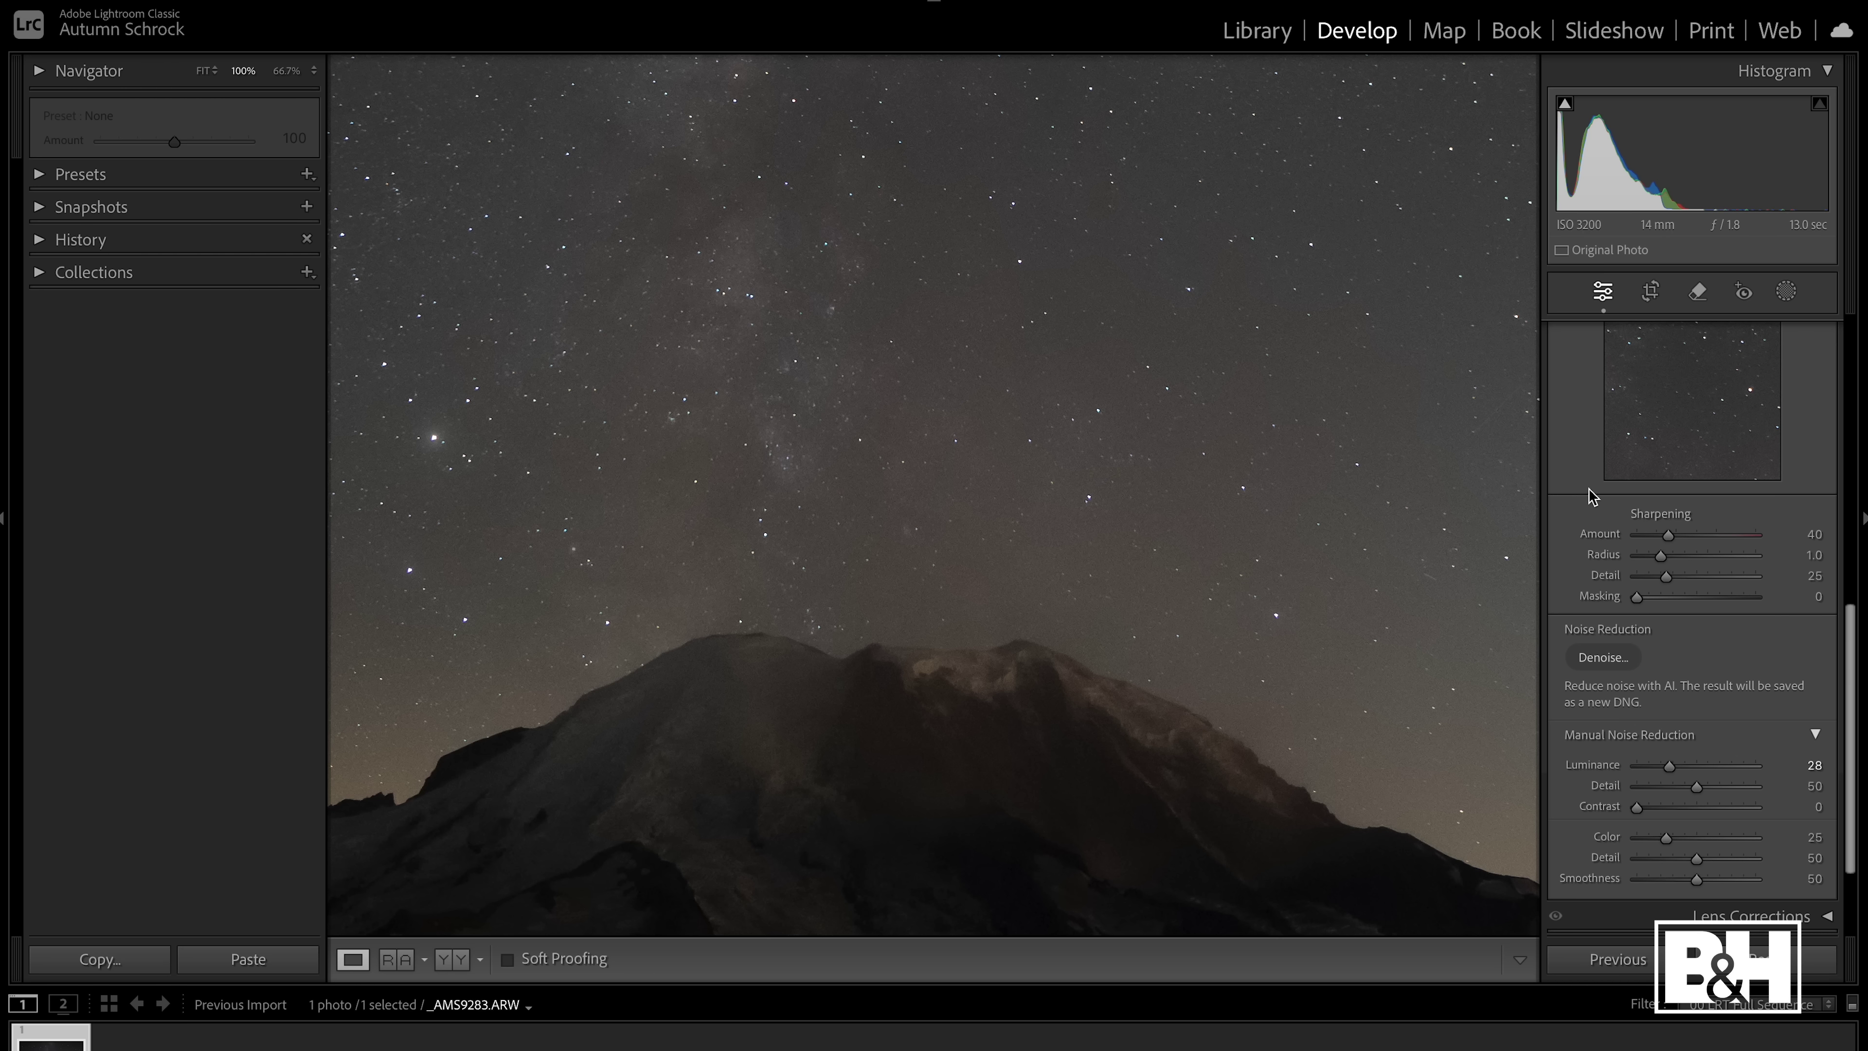
Compare the photo with and without the Detail adjustments, then return to the fitted view of the whole image
scroll(1590, 493, "up", 2)
left_click(1558, 384)
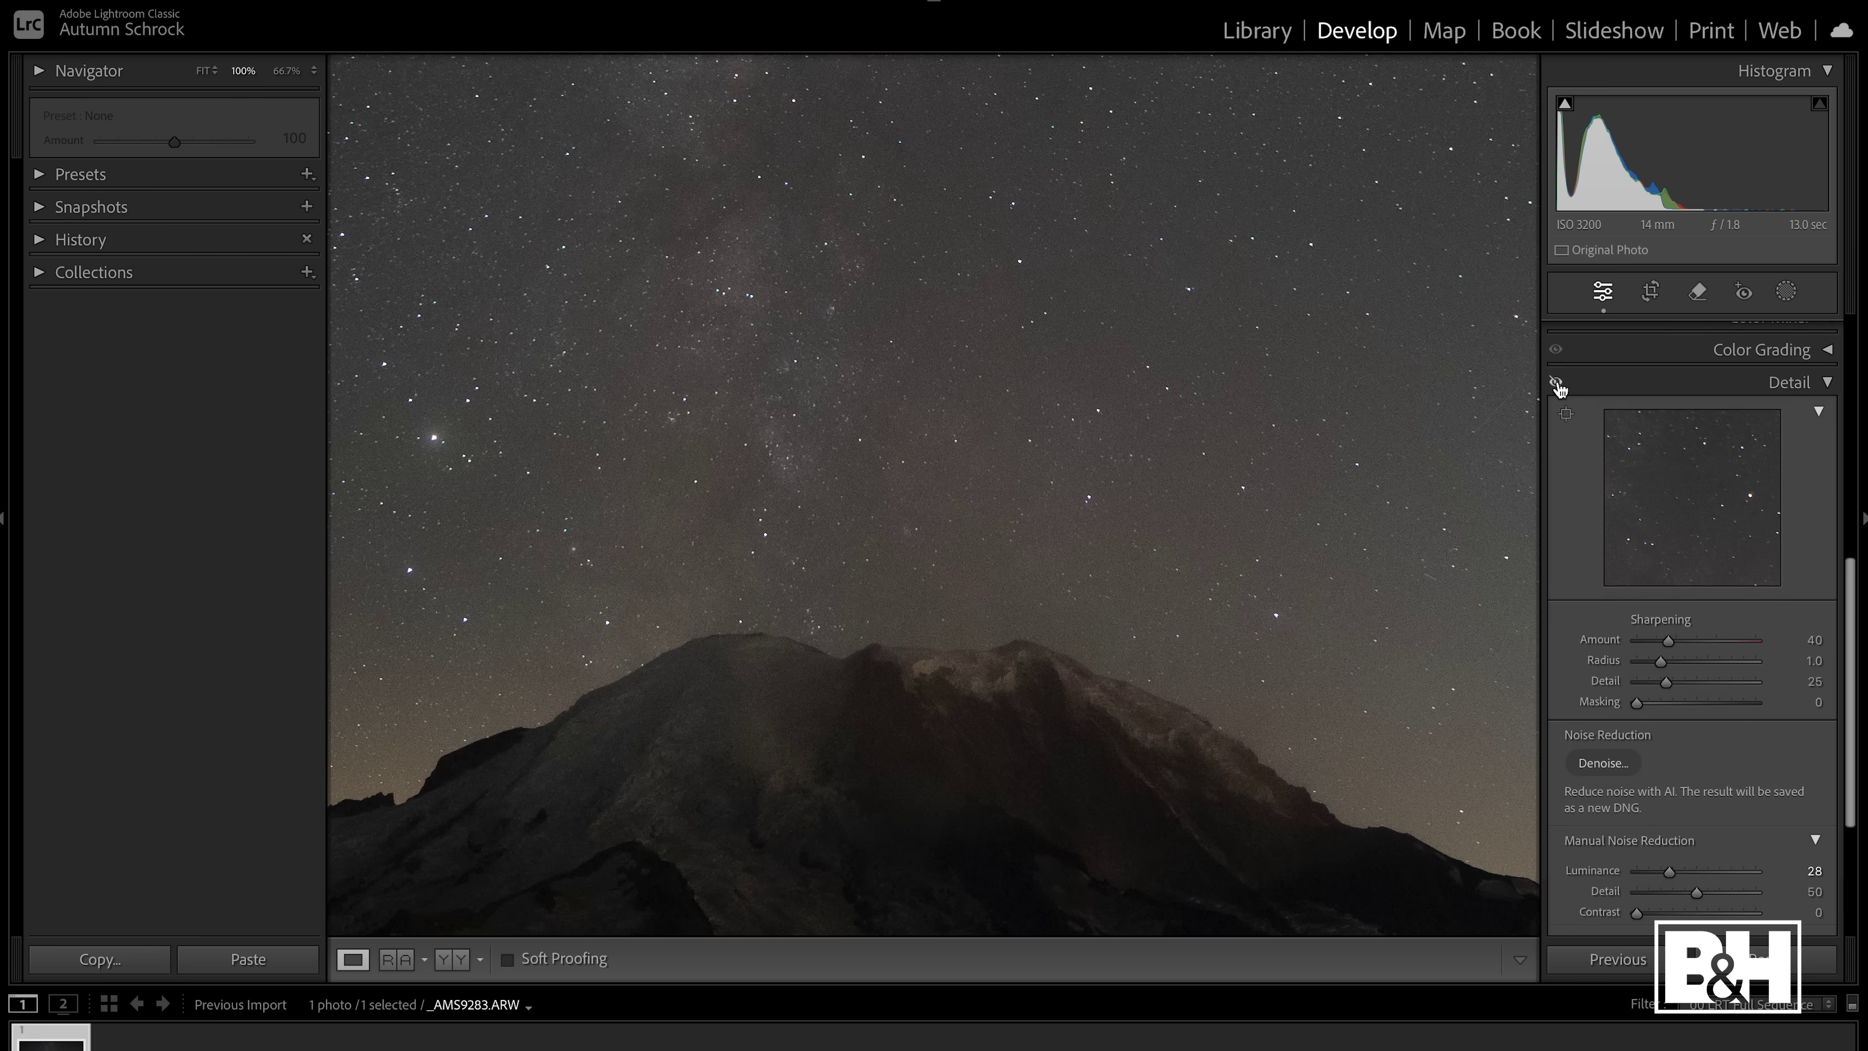
left_click(1557, 384)
left_click(1557, 384)
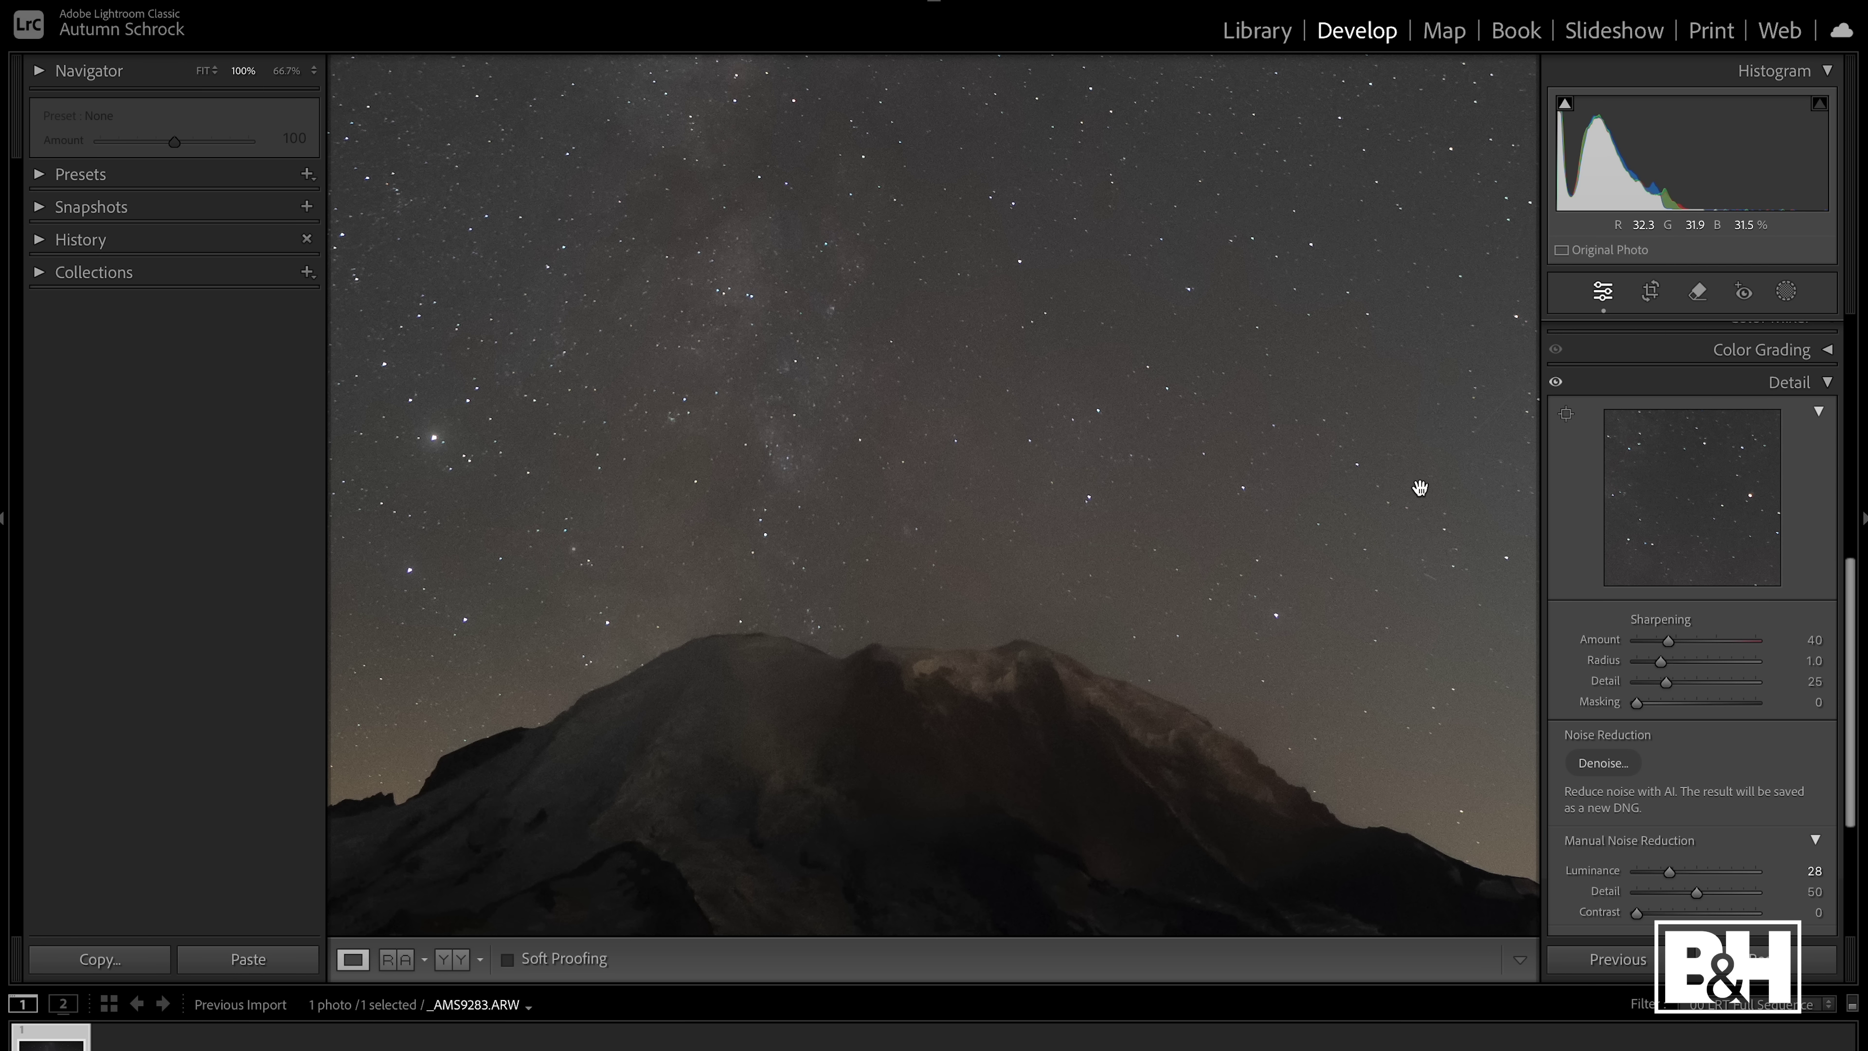
left_click(1392, 593)
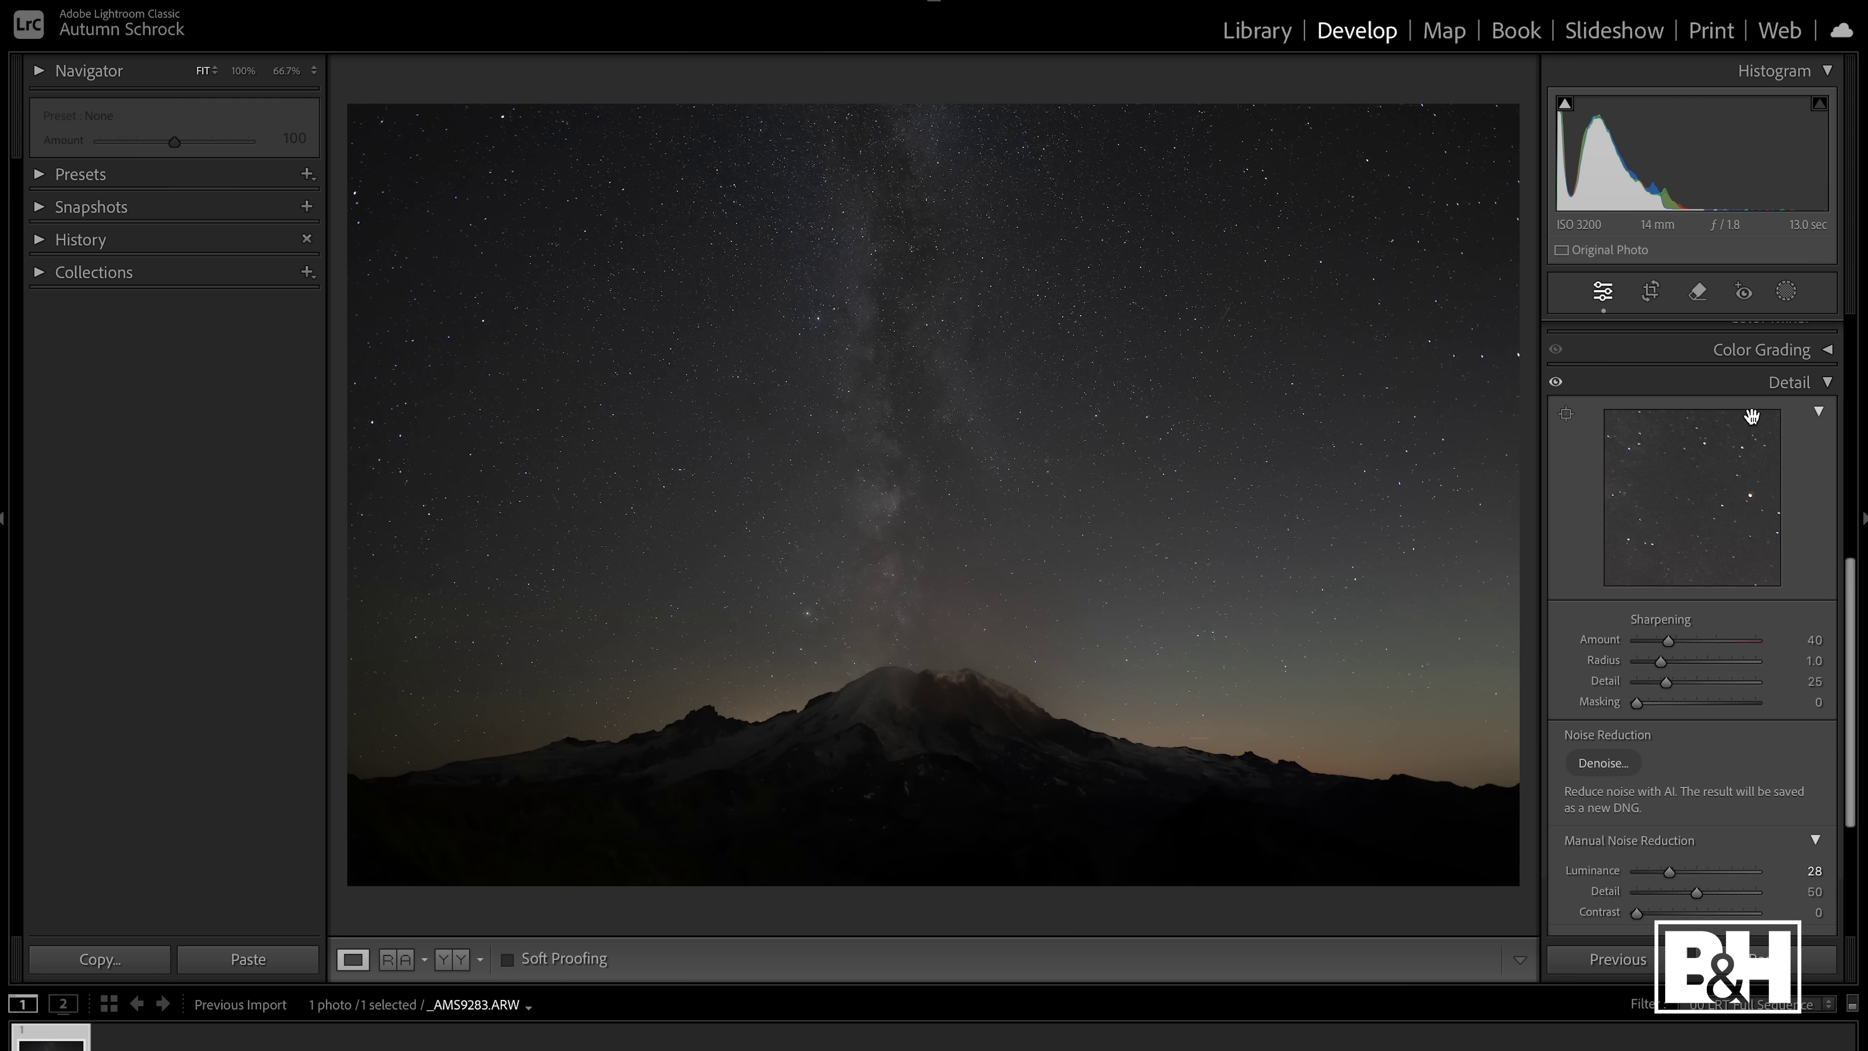
left_click(1828, 386)
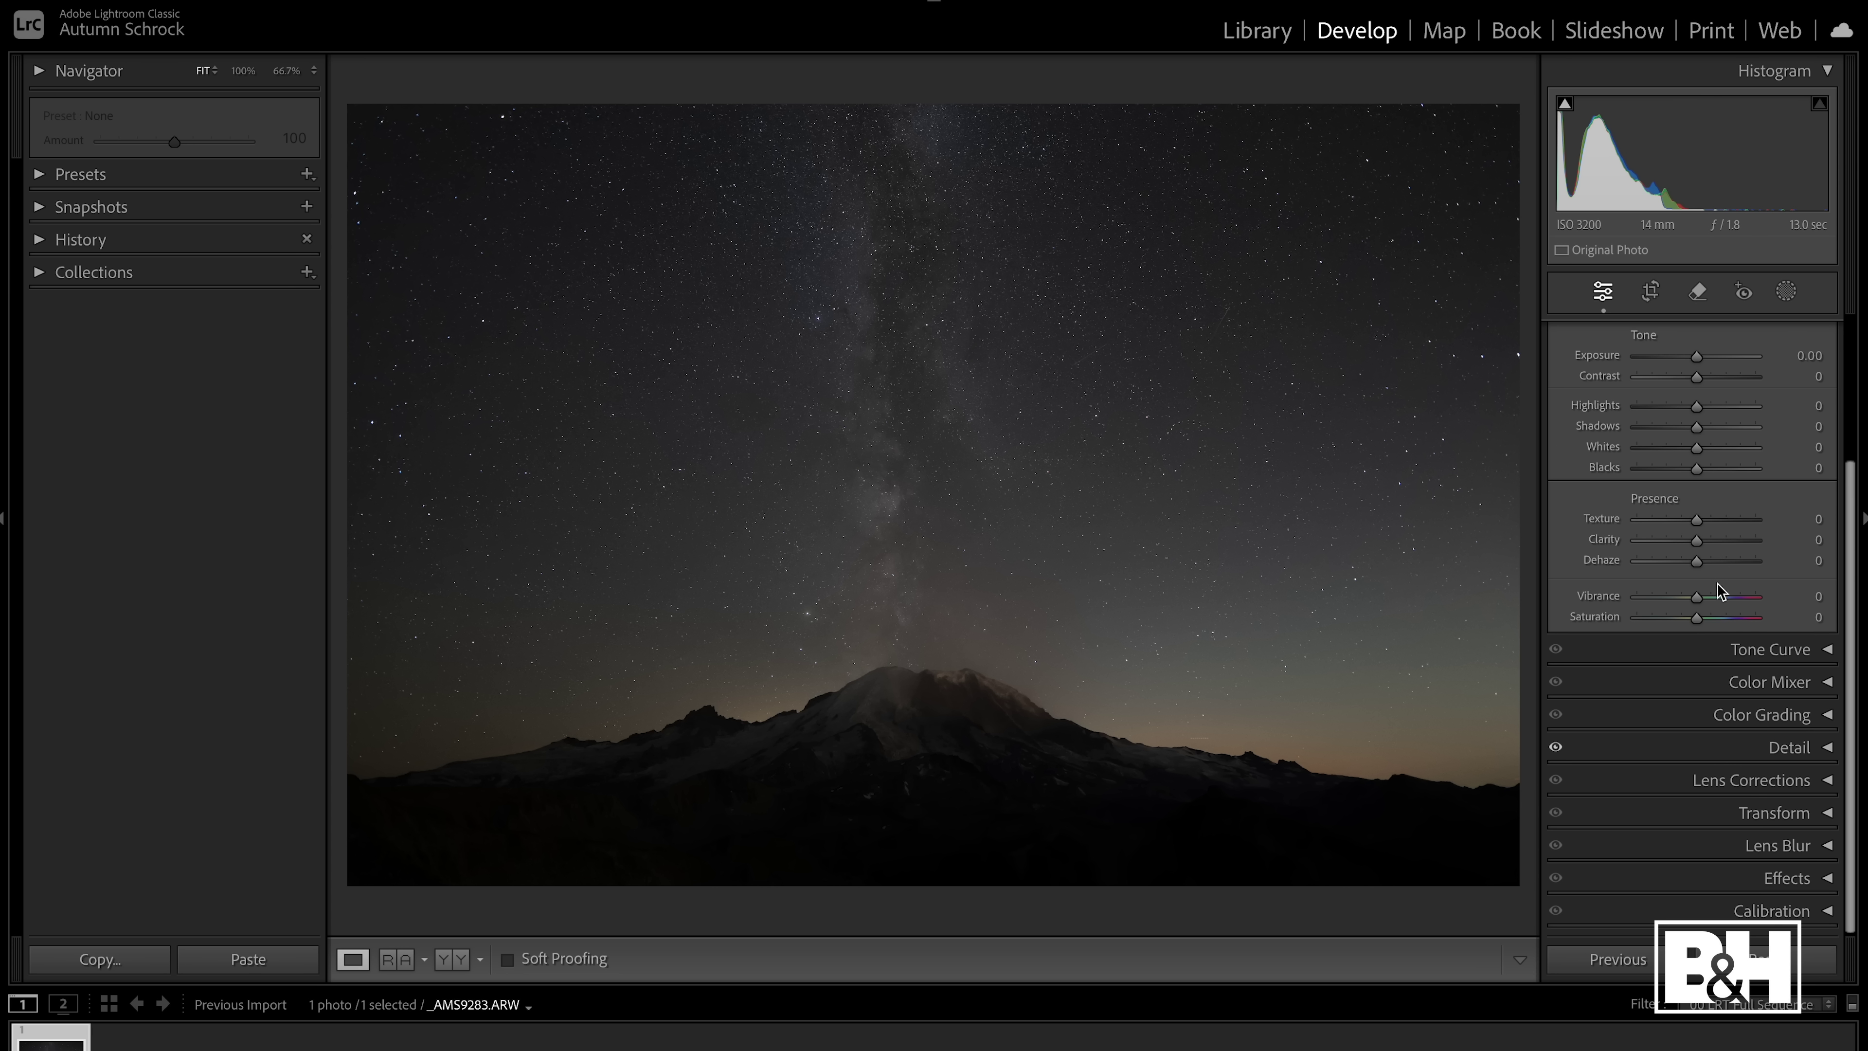
Cool the photo's white balance by setting Temp to 3,640 and Tint to +20
scroll(1718, 583, "up", 4)
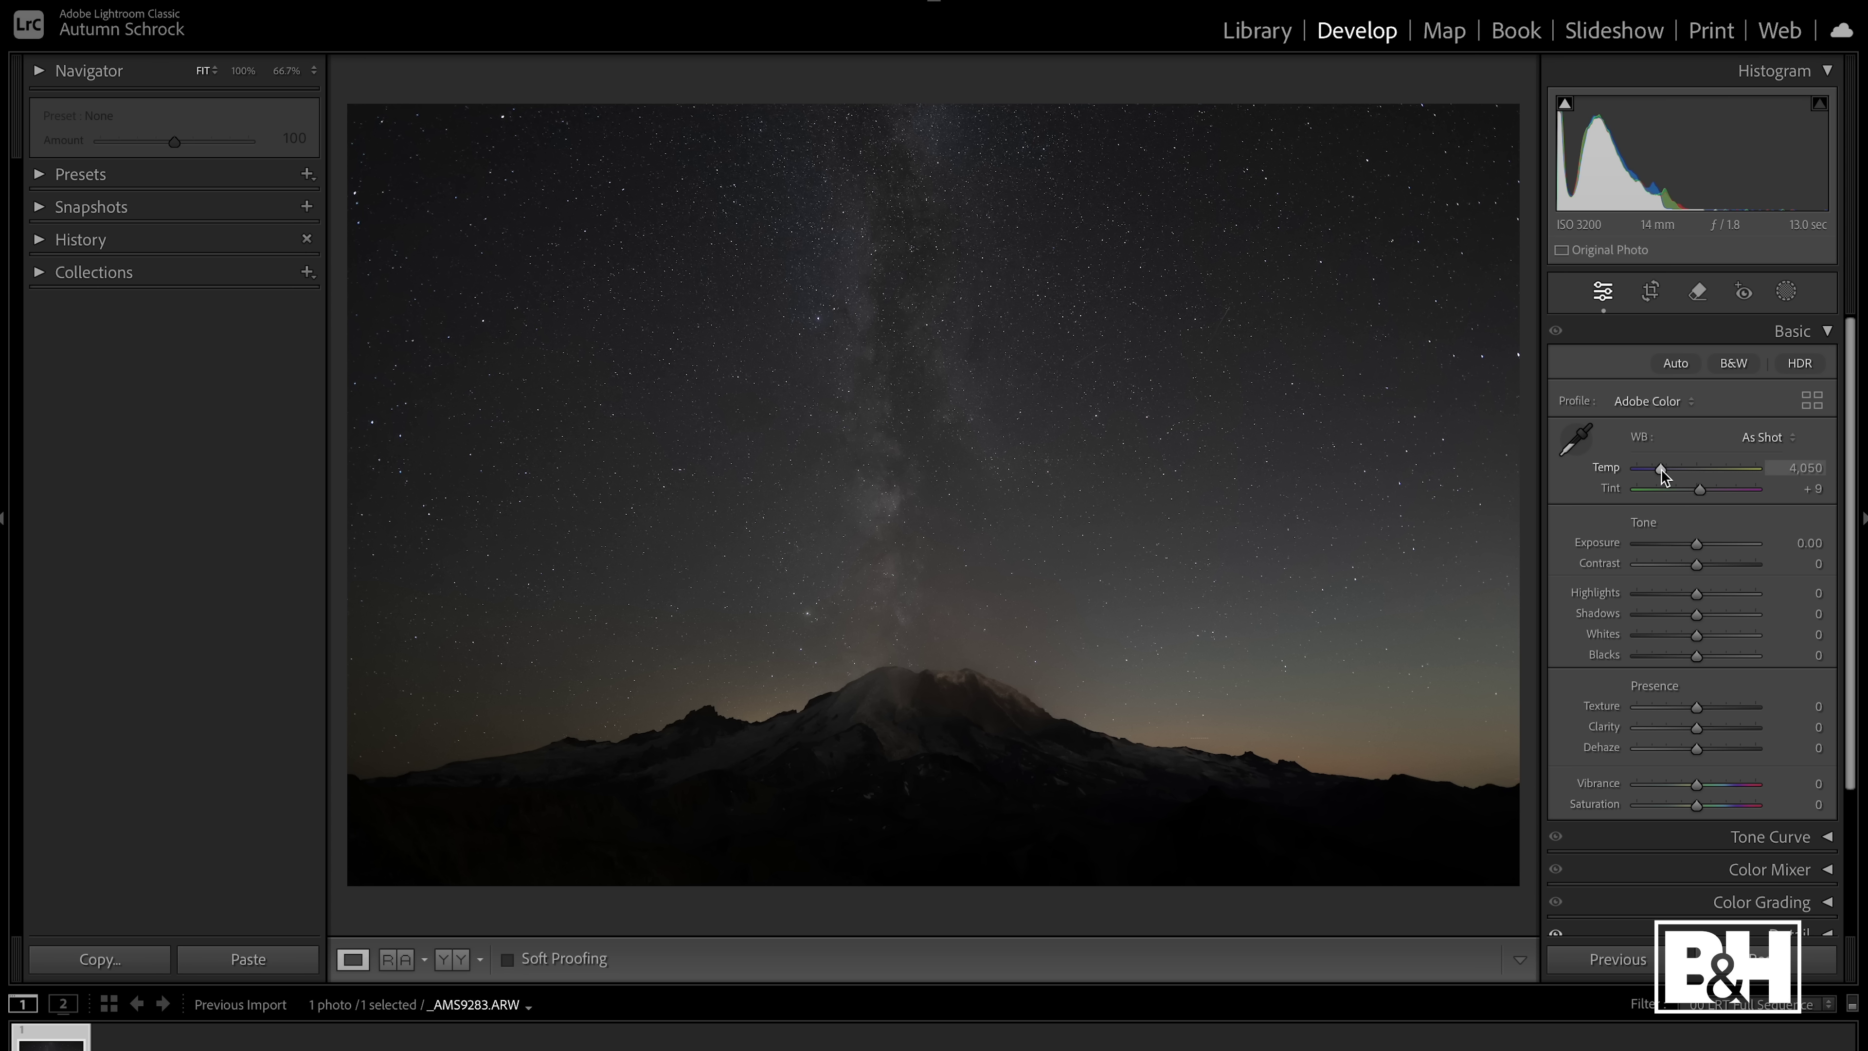
left_click_drag(1659, 467, 1656, 468)
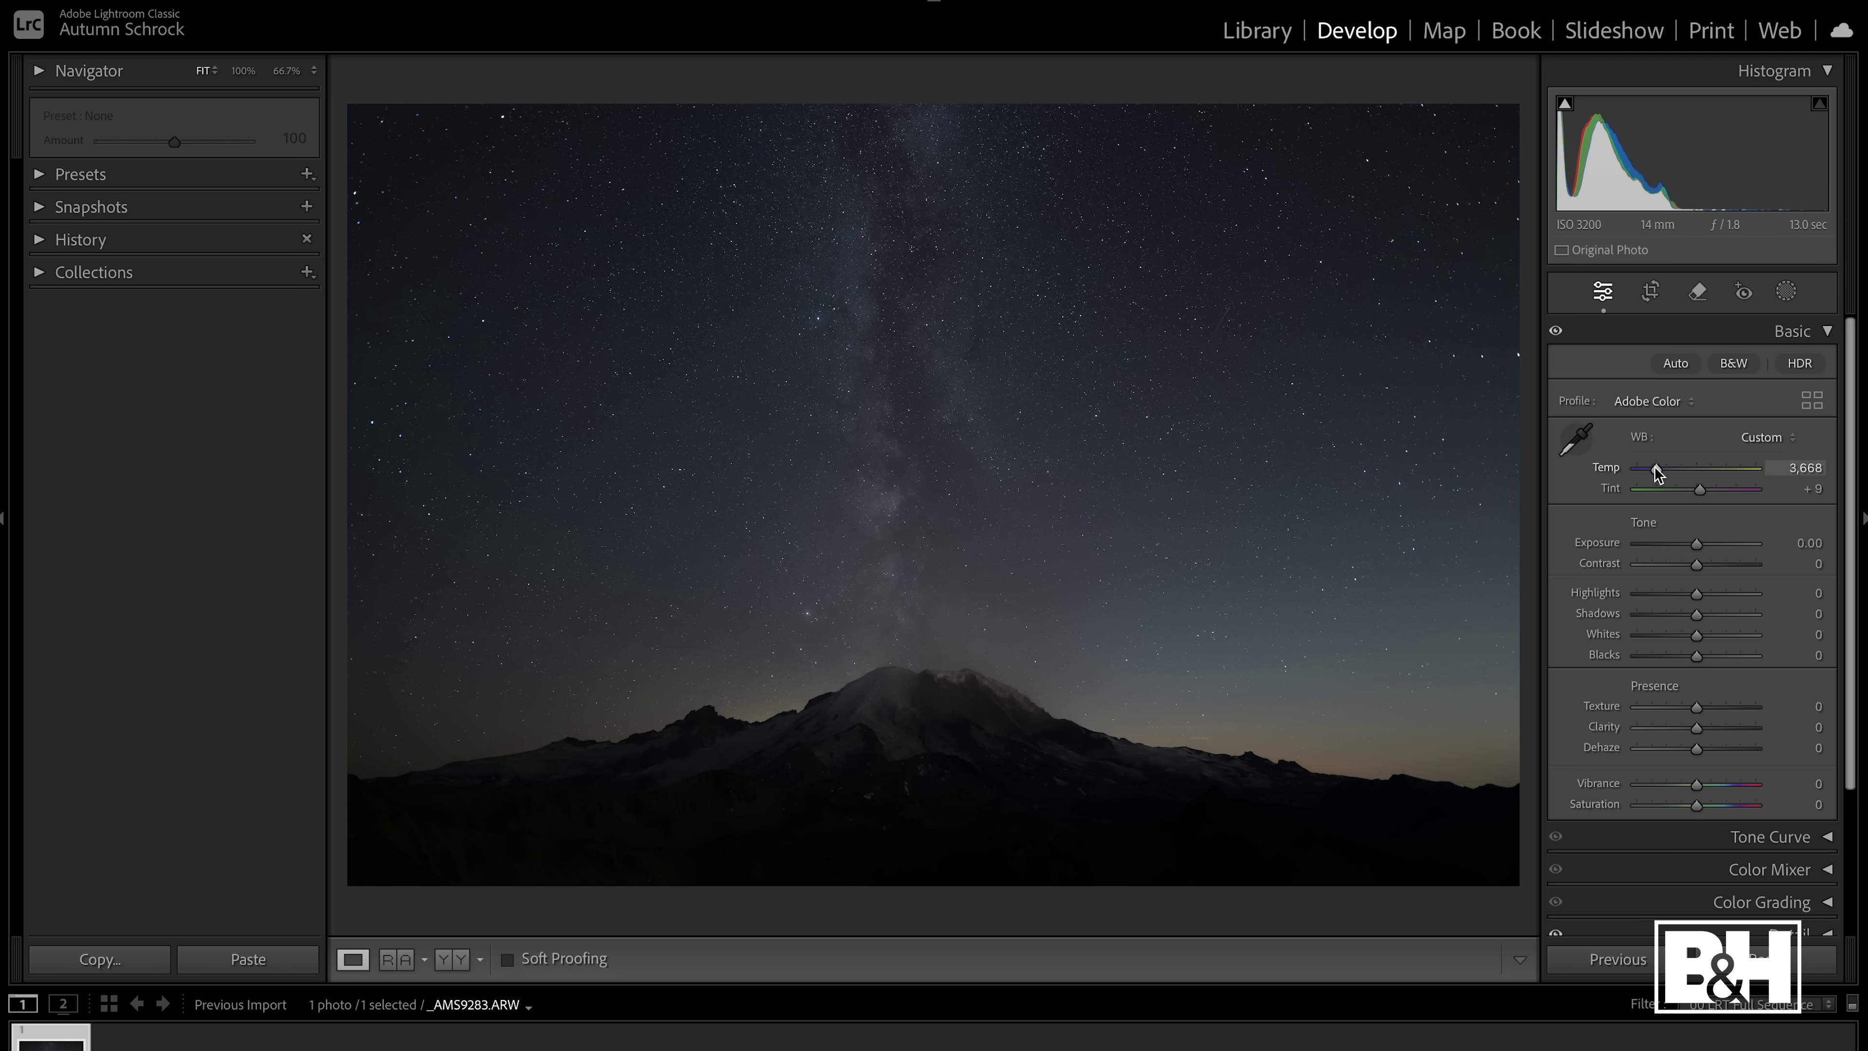
left_click_drag(1656, 467, 1709, 499)
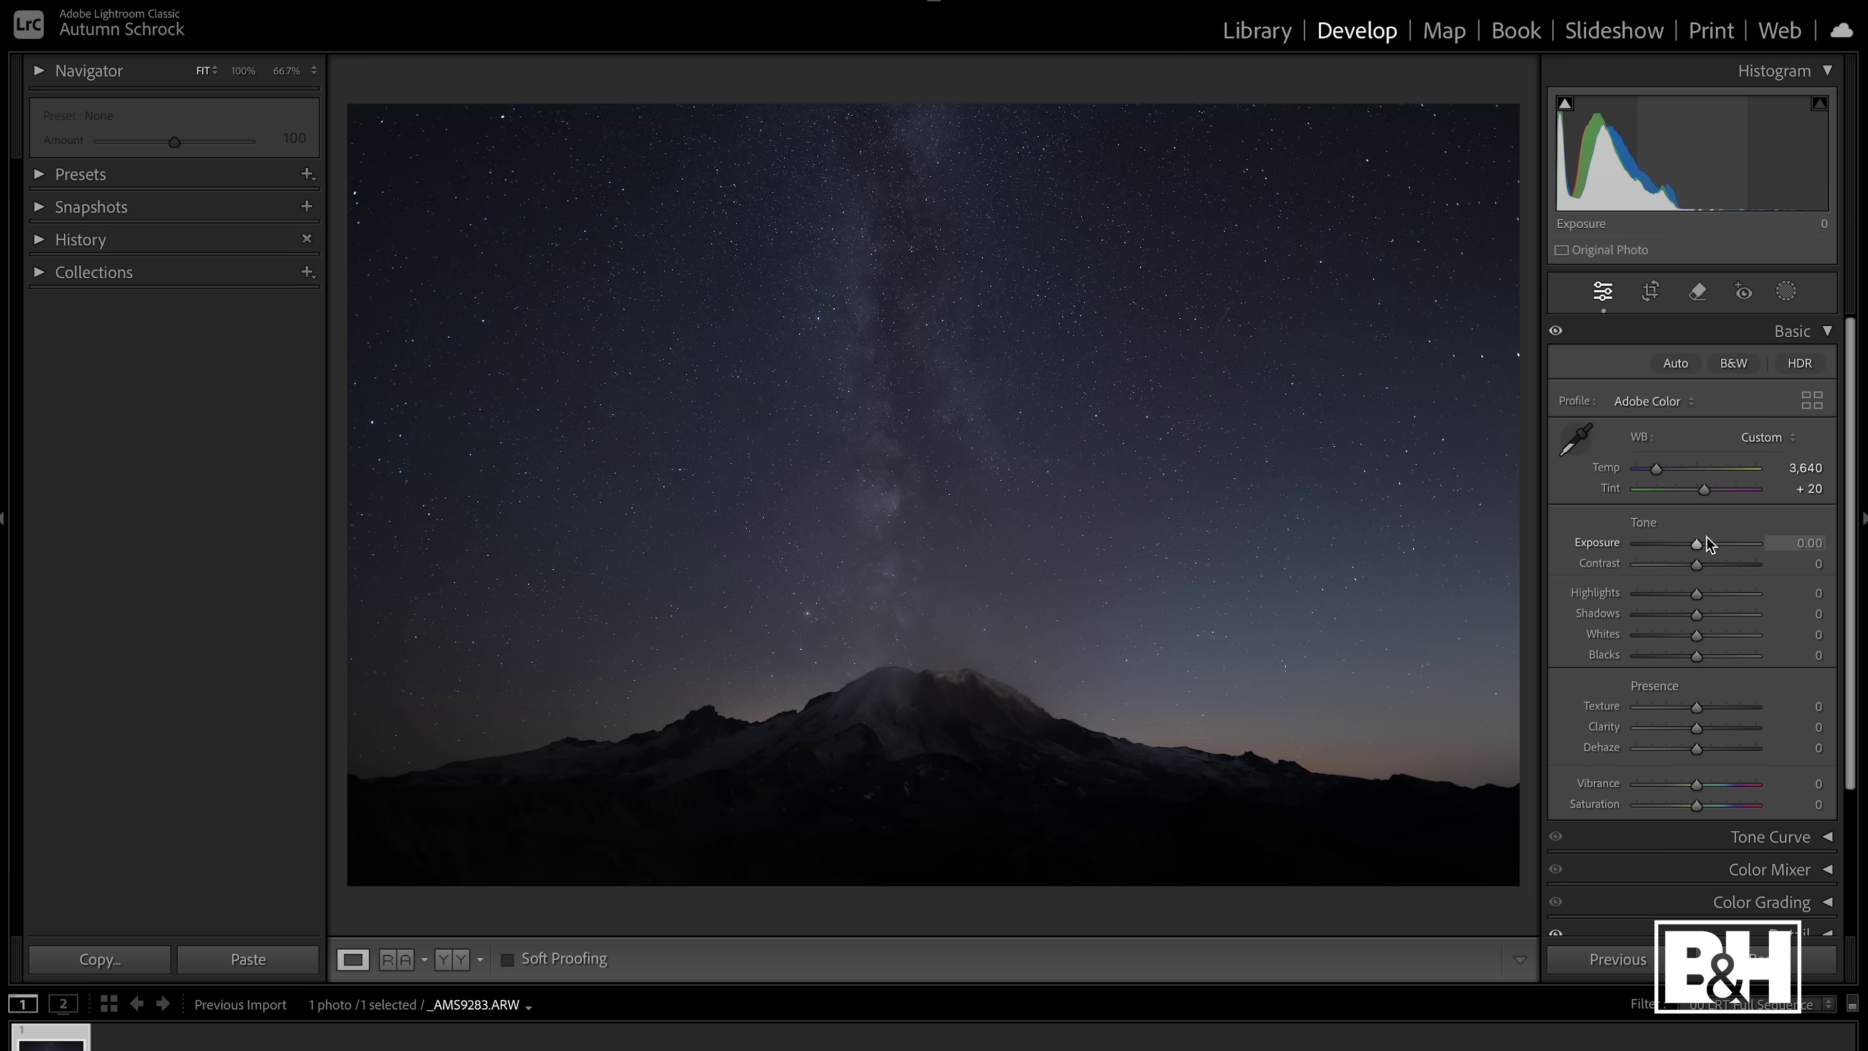
Adjust the photo's overall tone with Exposure +0.75, Contrast +16 and Shadows +33
left_click_drag(1699, 543, 1708, 543)
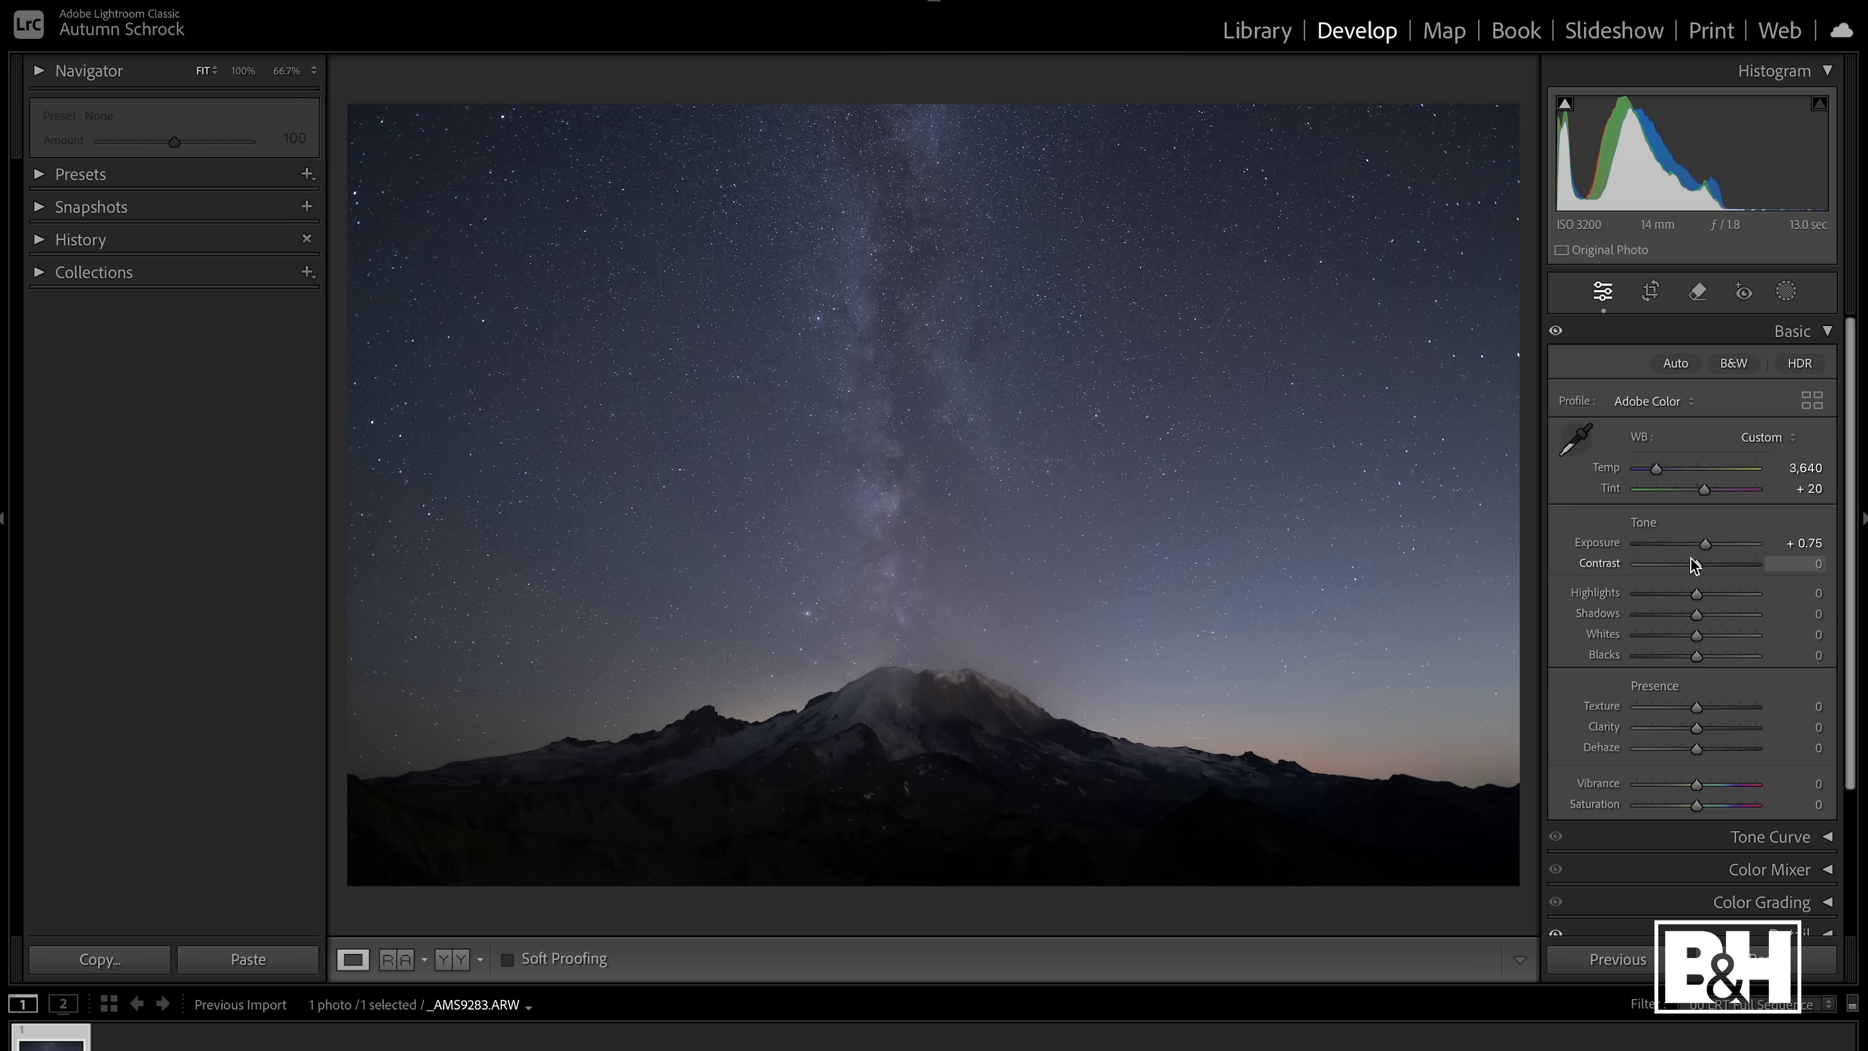
left_click_drag(1696, 571, 1704, 571)
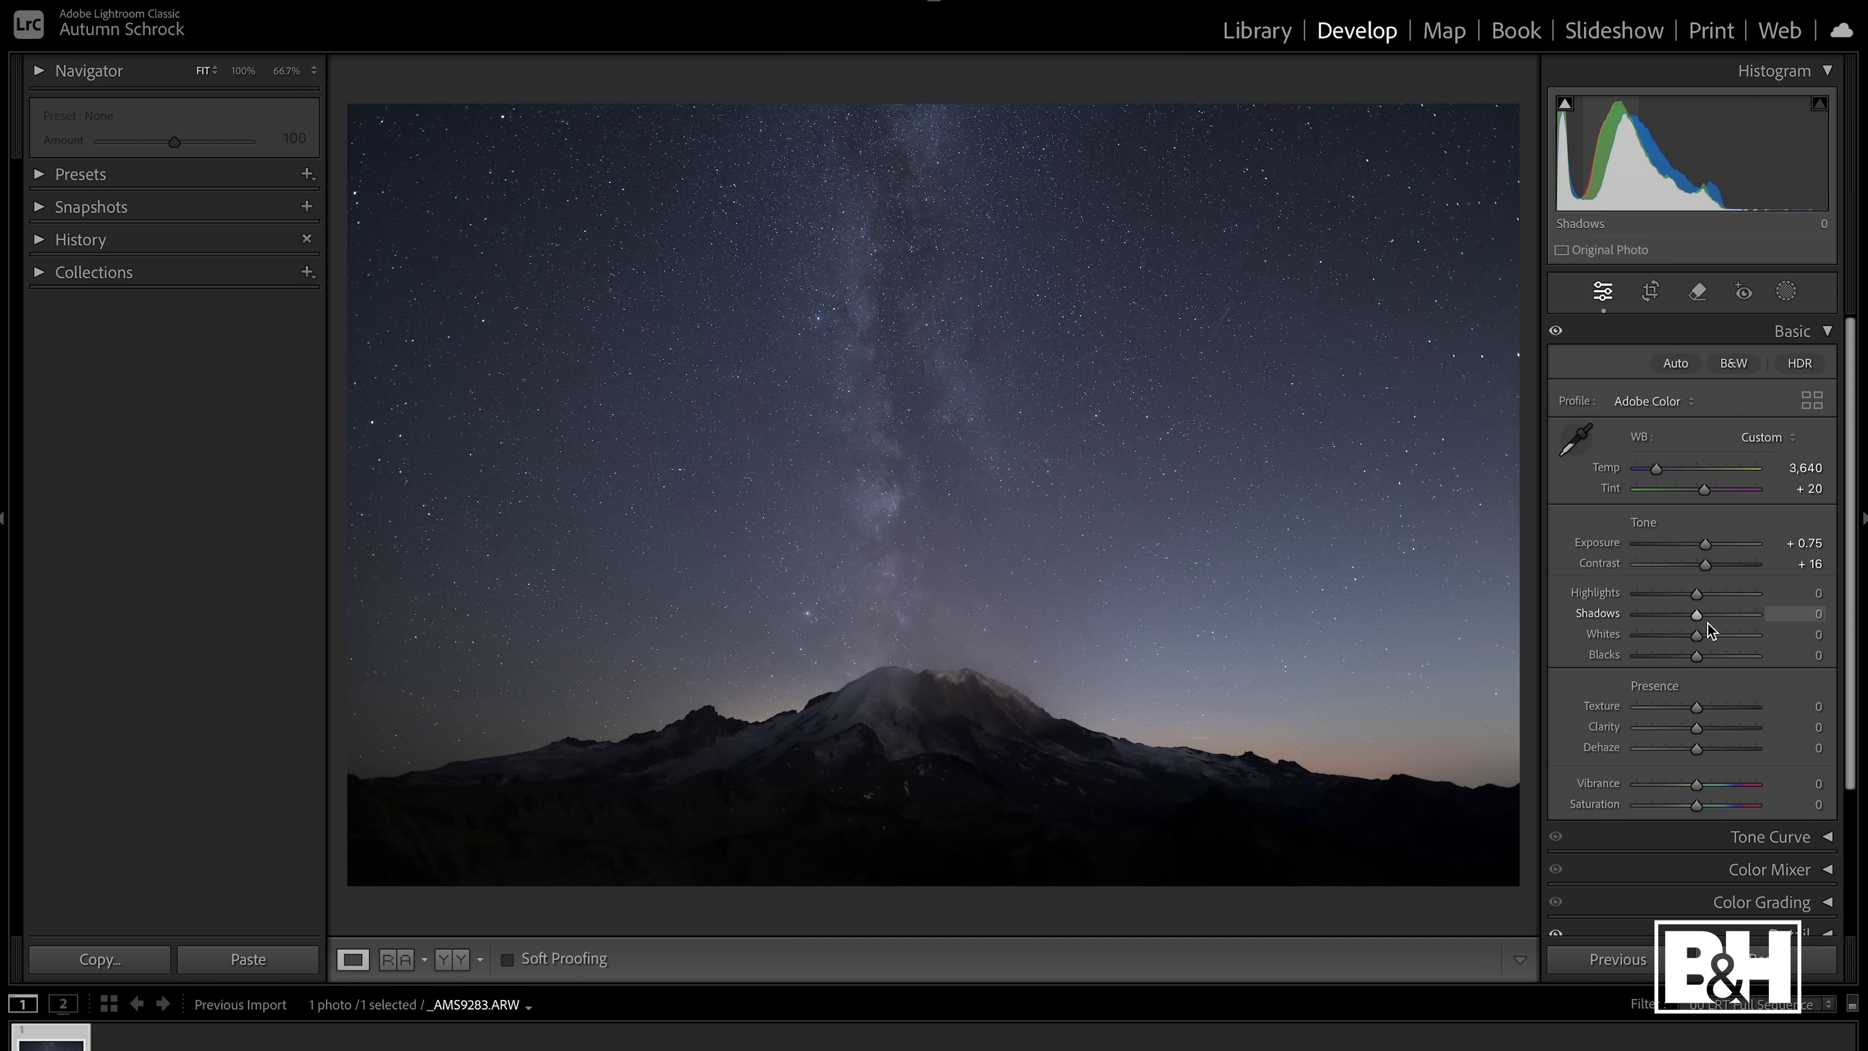
left_click_drag(1698, 617, 1771, 611)
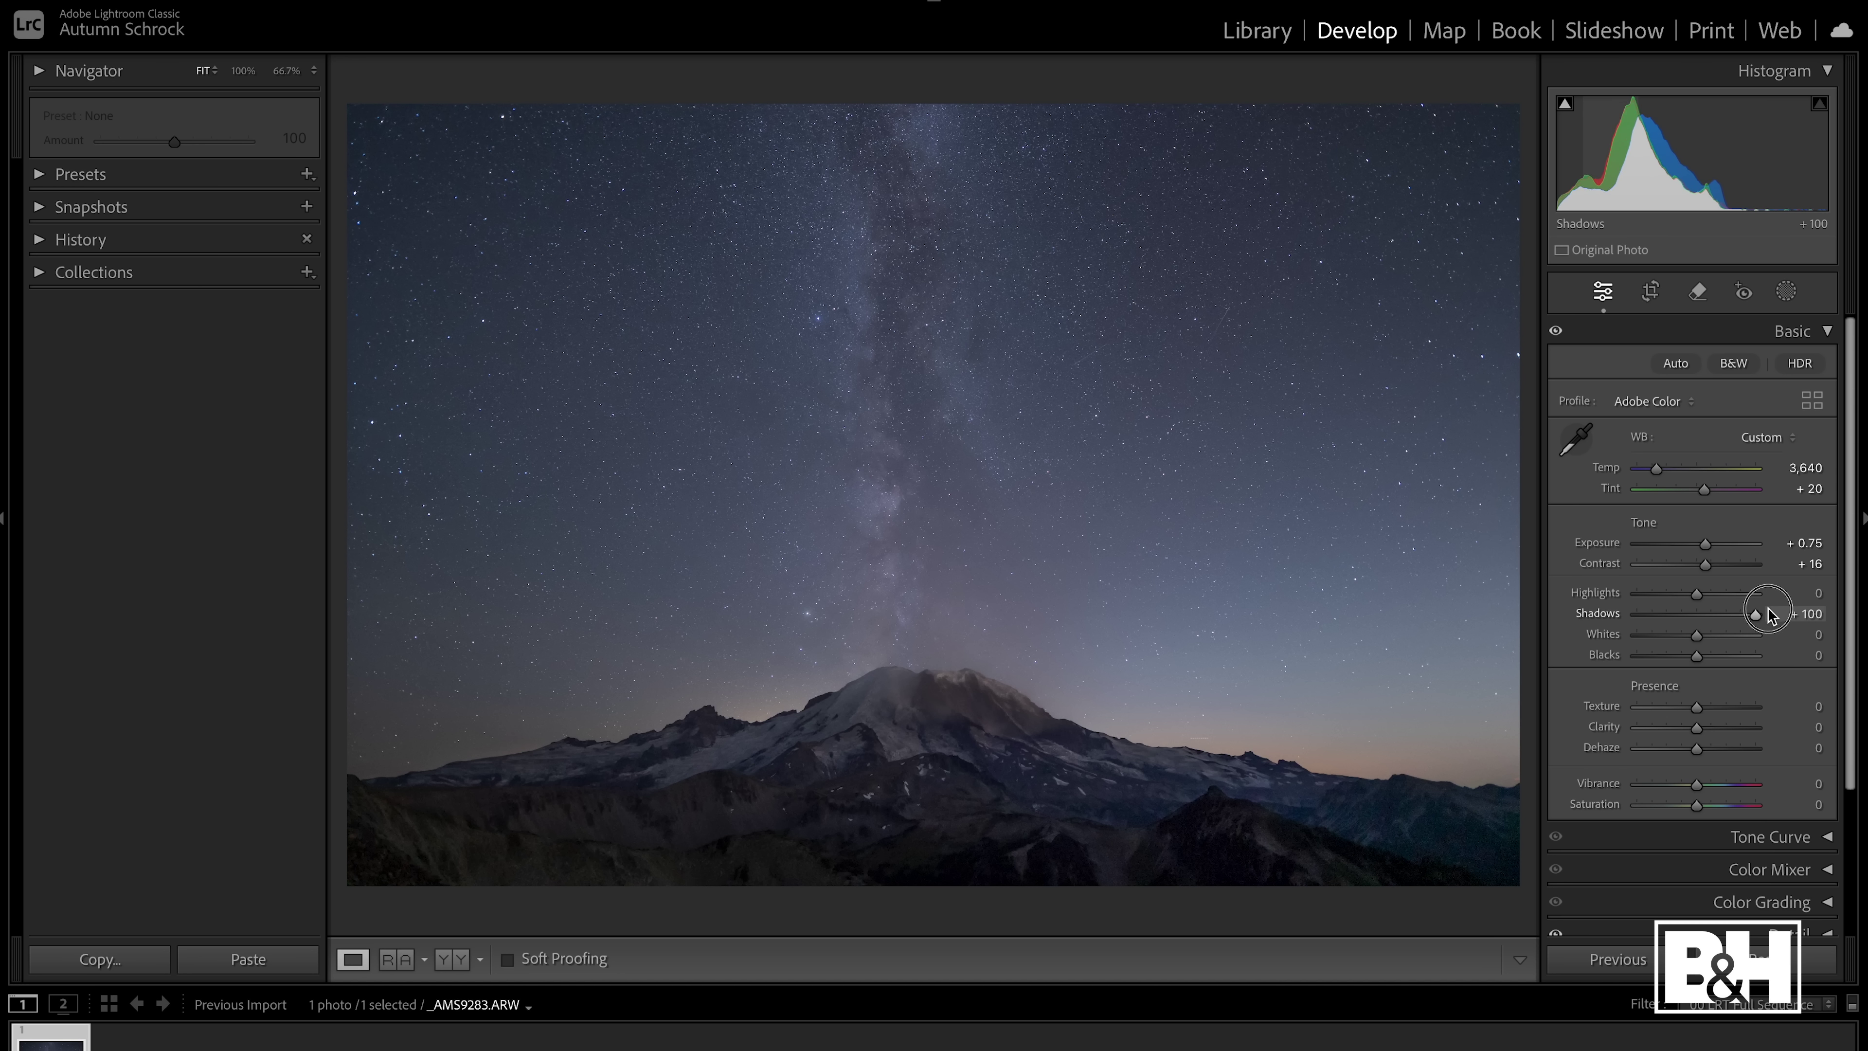
left_click_drag(1767, 616, 1720, 619)
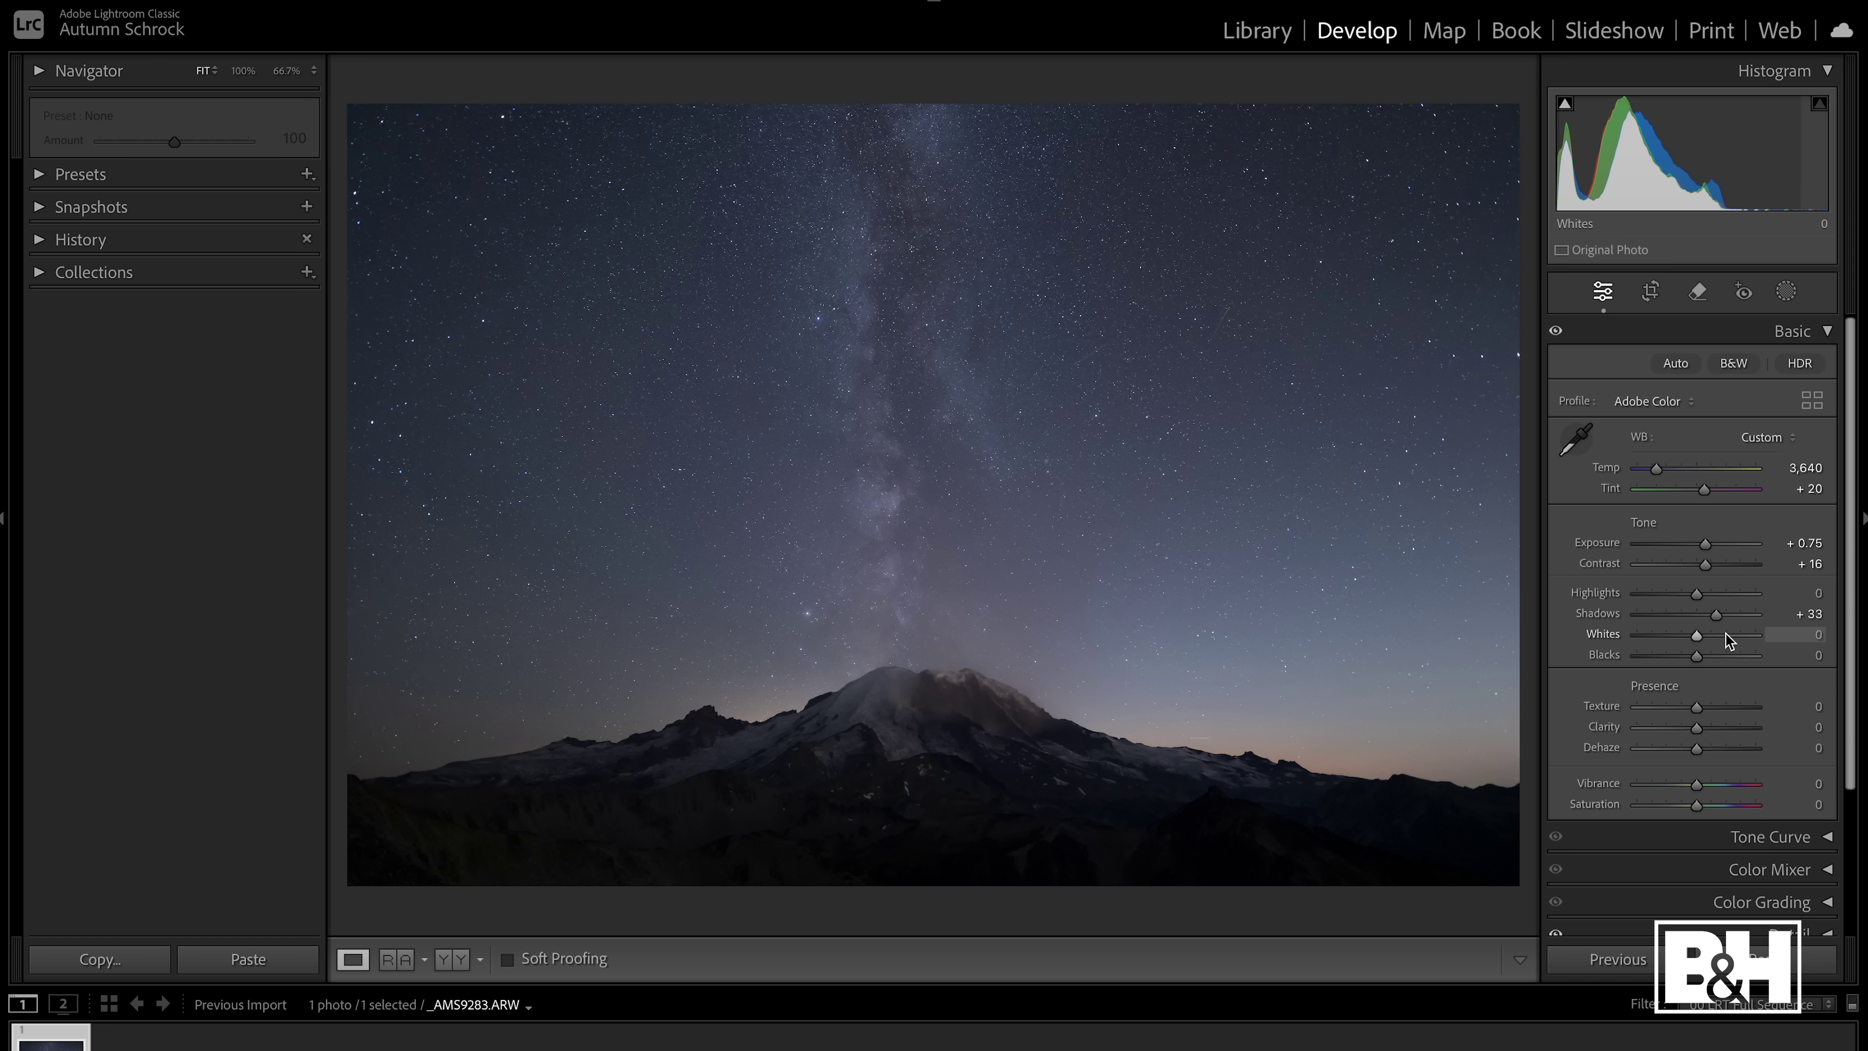
Bring out definition across the whole photo by setting Clarity to +25 and Dehaze to +14
scroll(1719, 673, "down", 1)
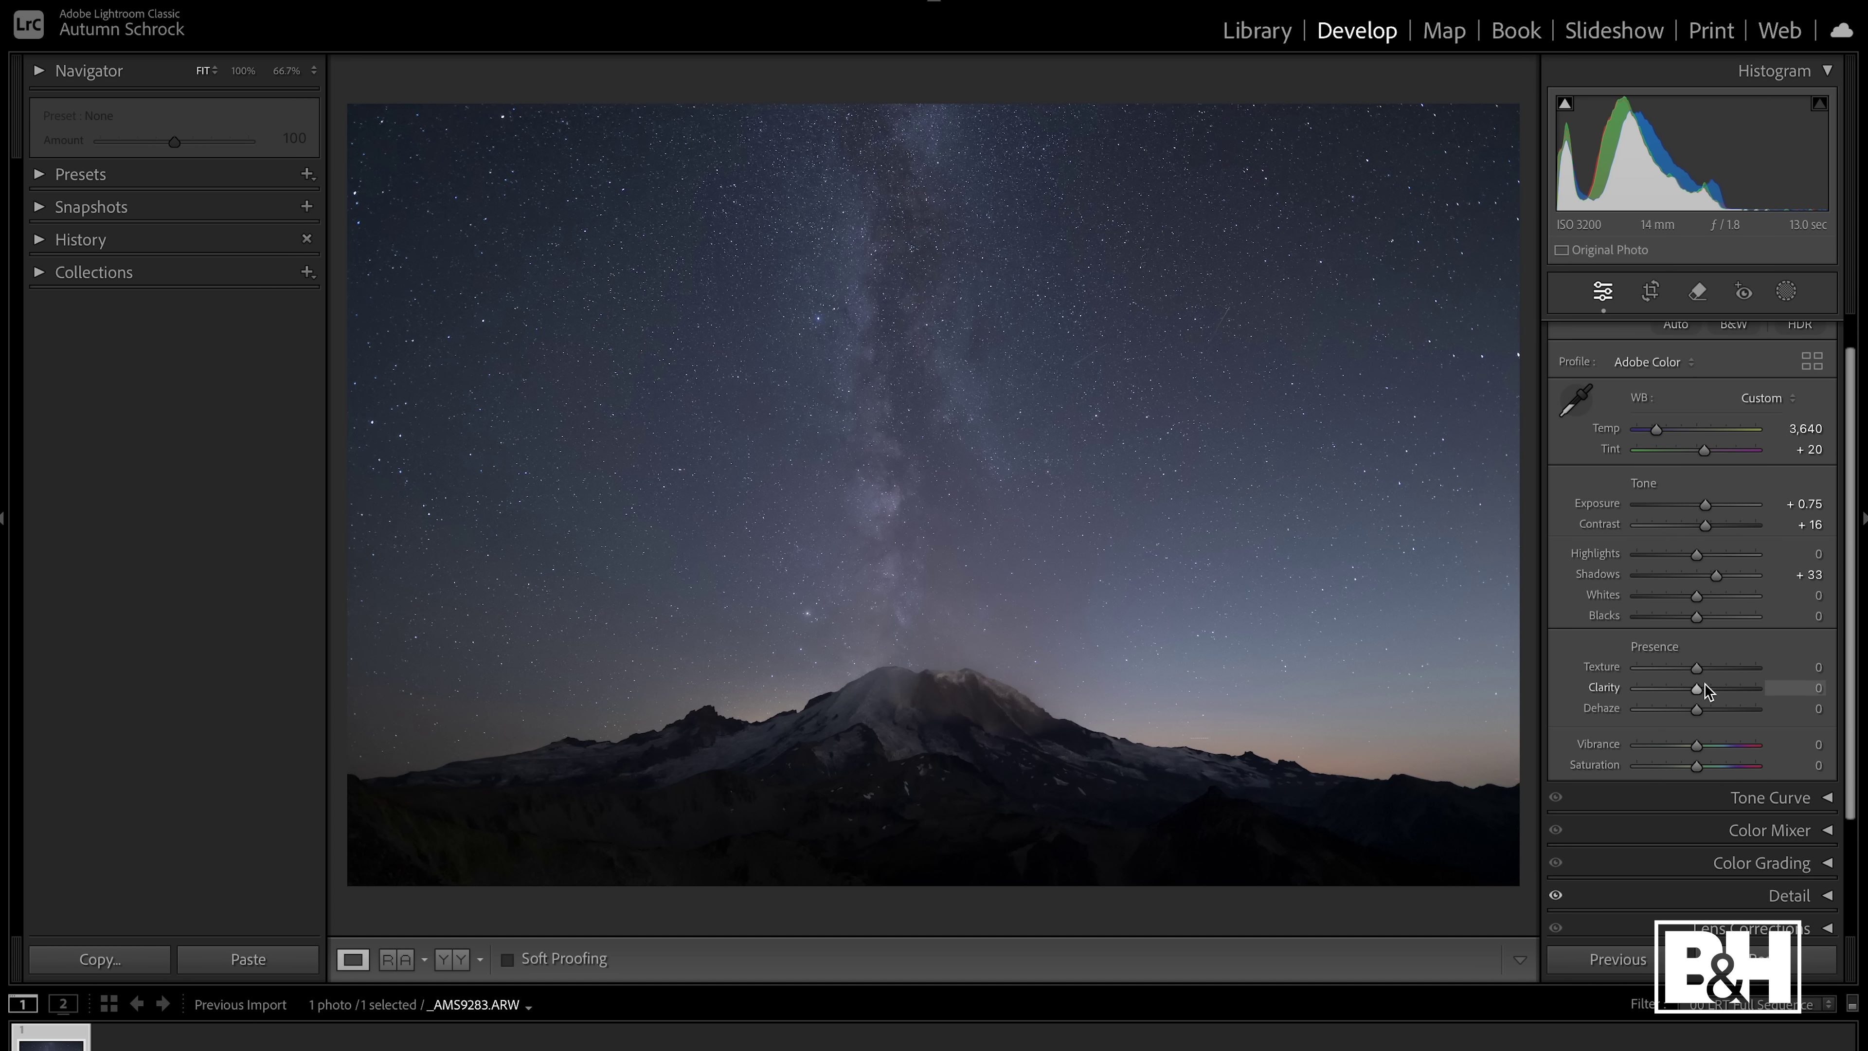
left_click_drag(1699, 691, 1780, 690)
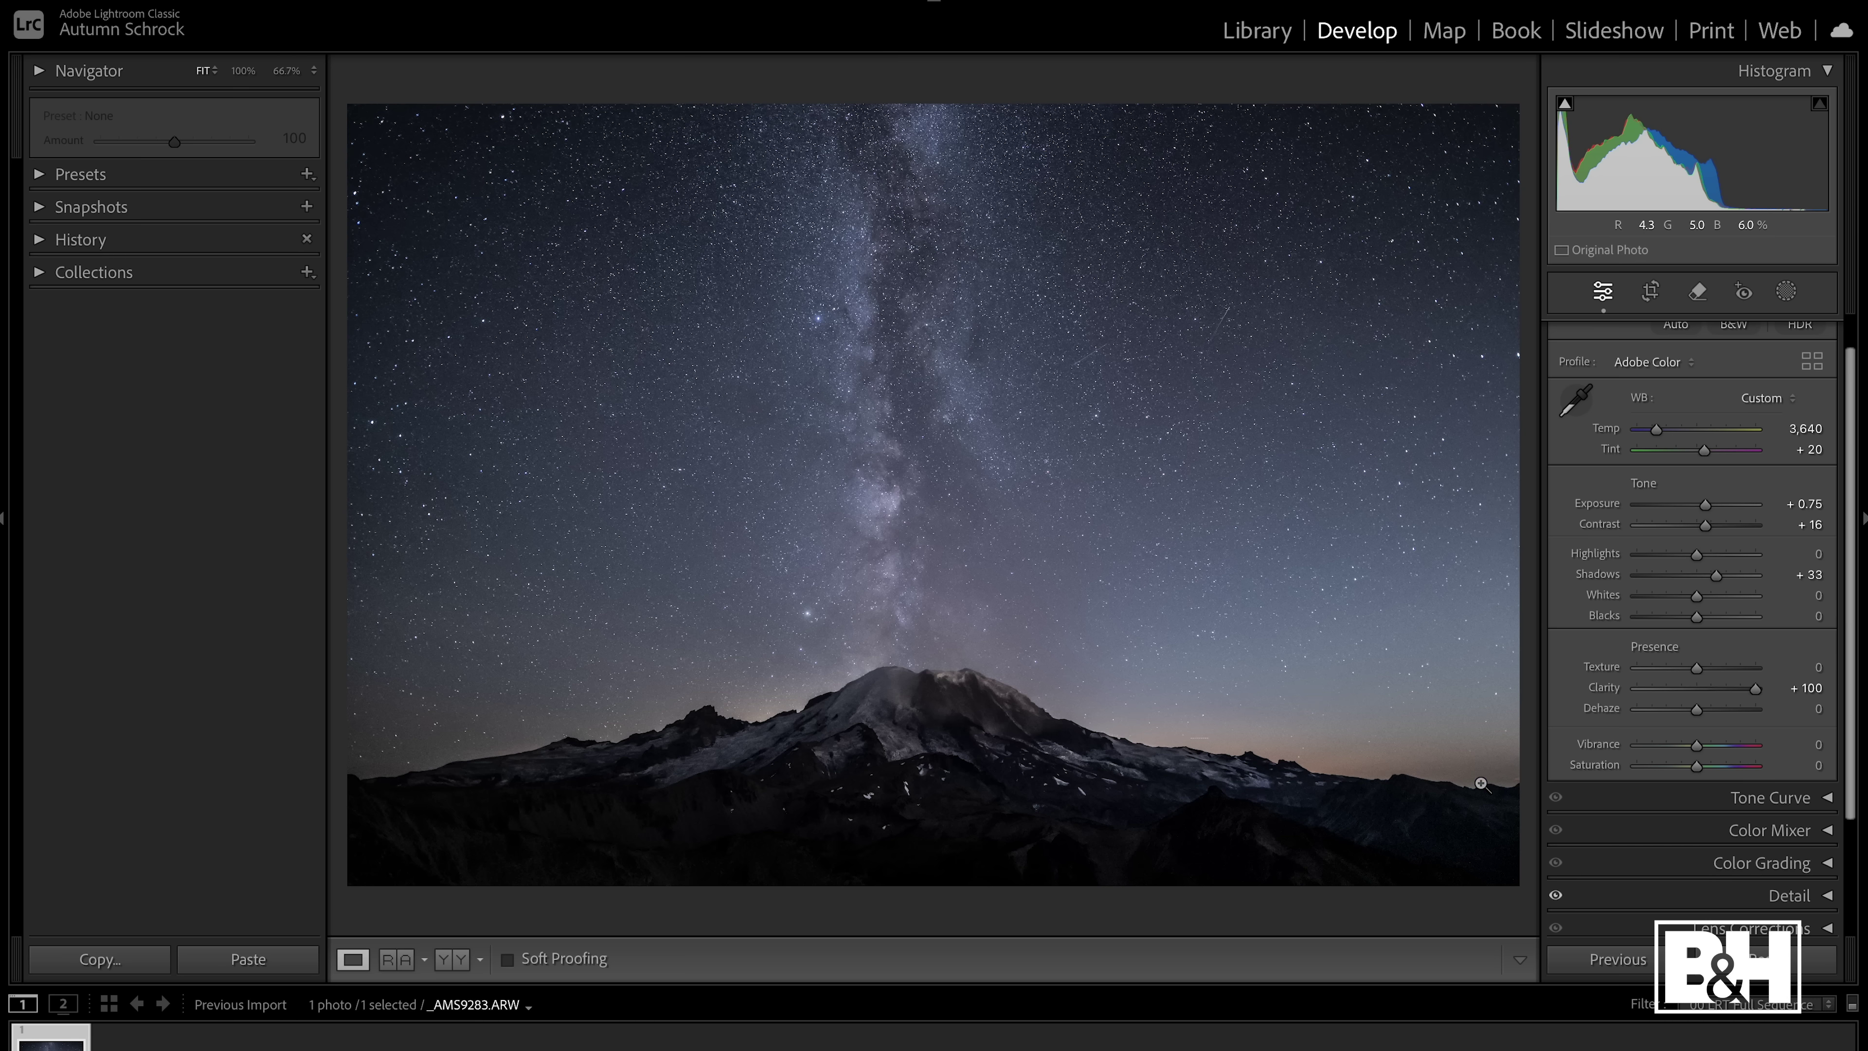
left_click_drag(1756, 694, 1711, 695)
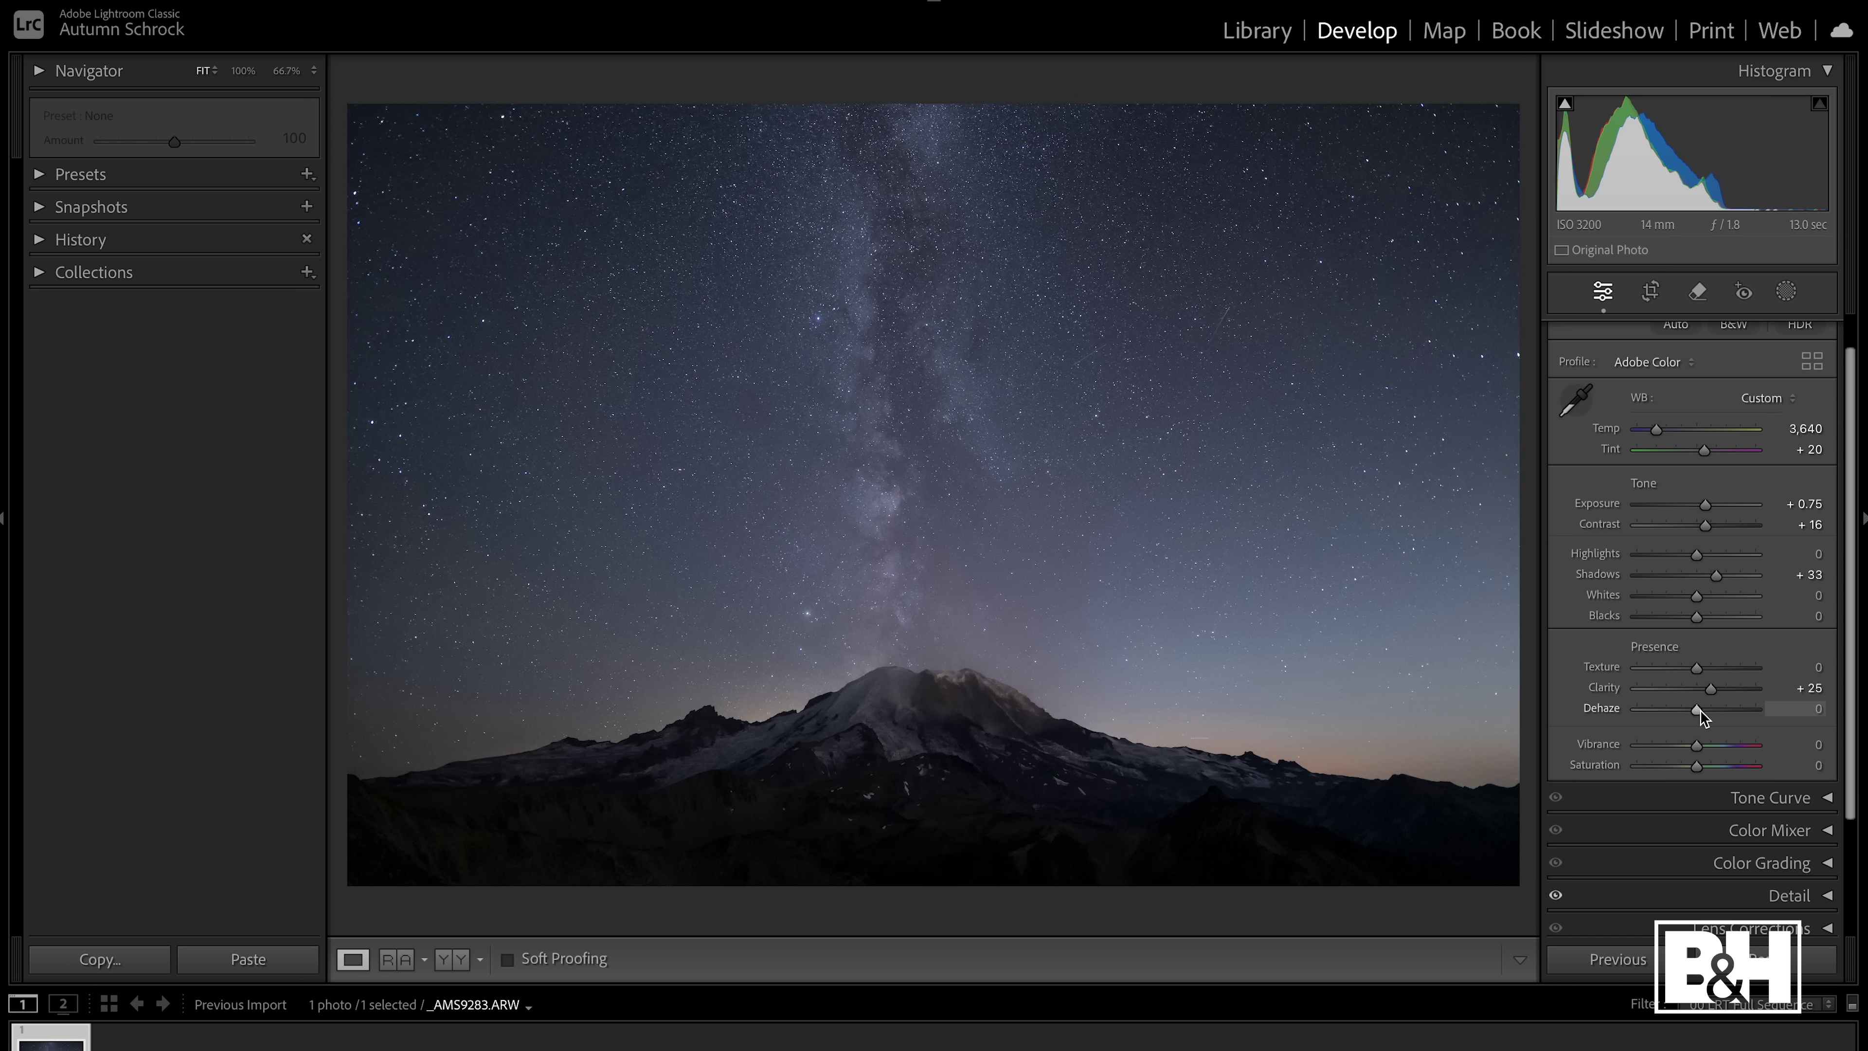
left_click_drag(1700, 710, 1705, 723)
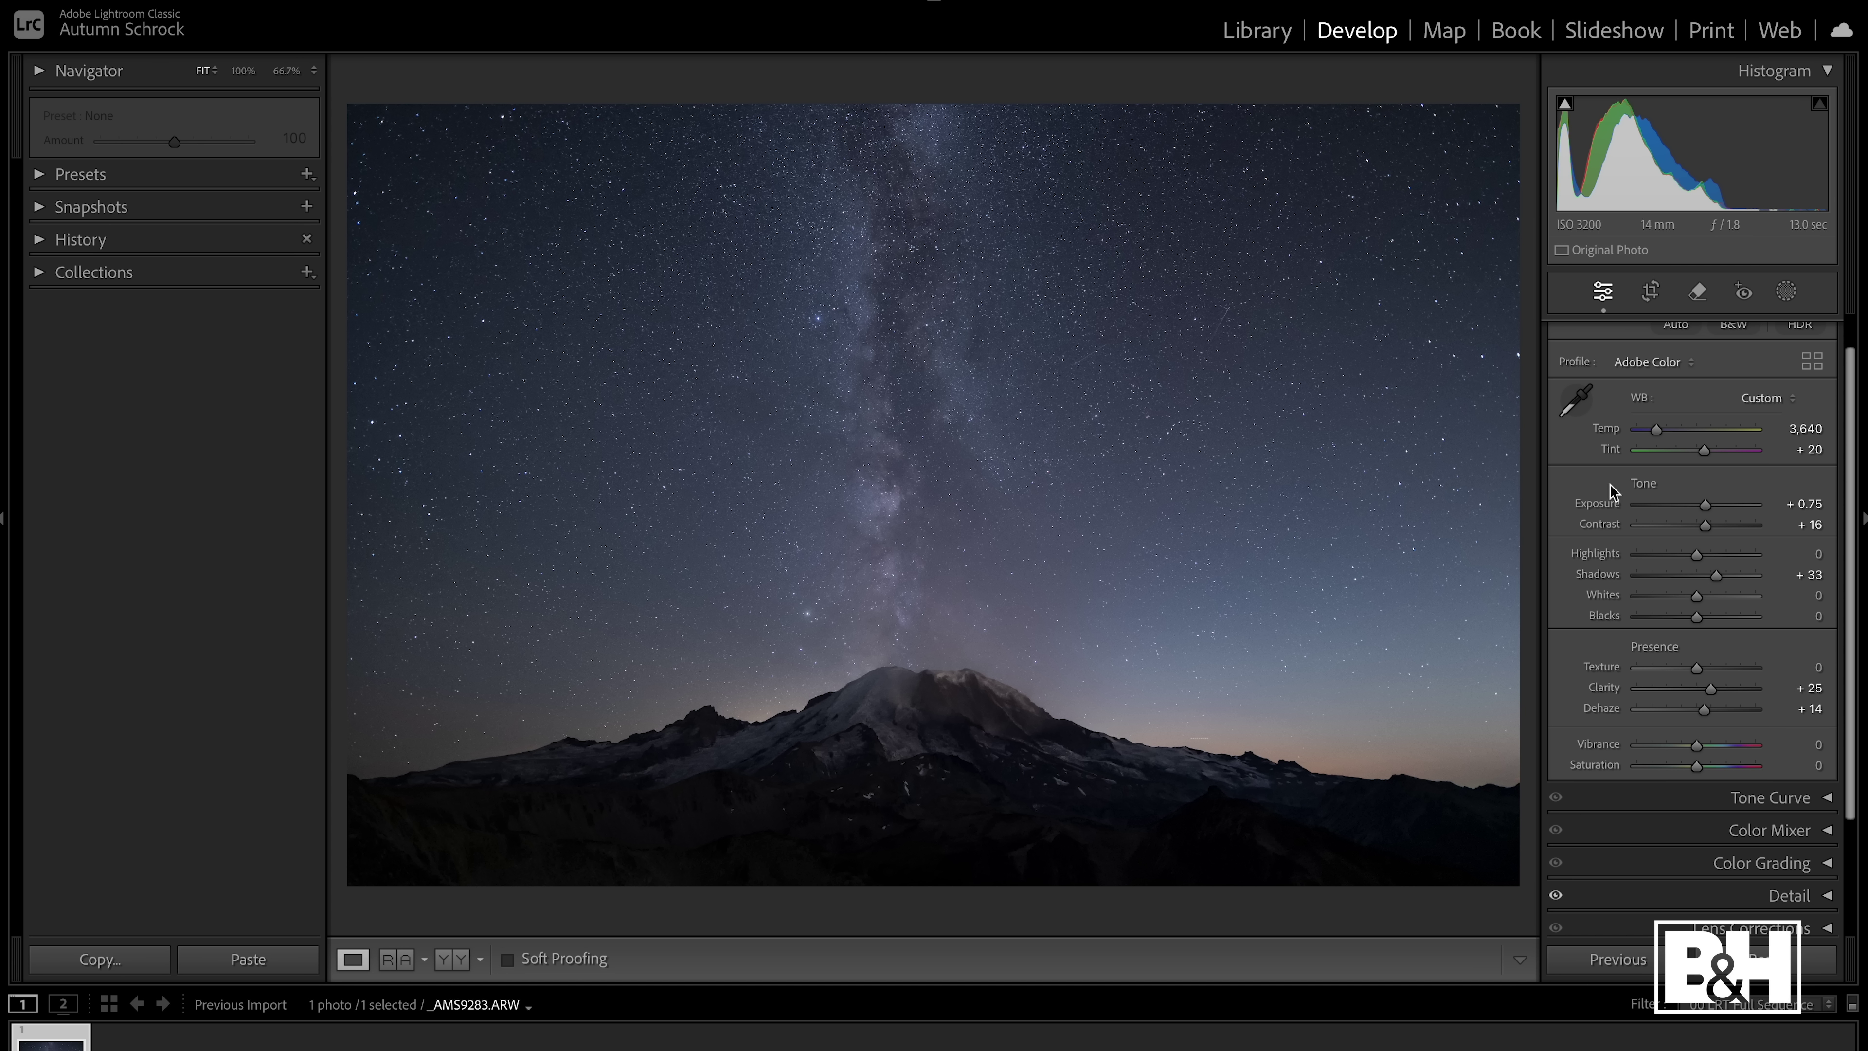
Create a new mask that automatically selects the sky
scroll(1854, 416, "up", 1)
scroll(1854, 412, "up", 2)
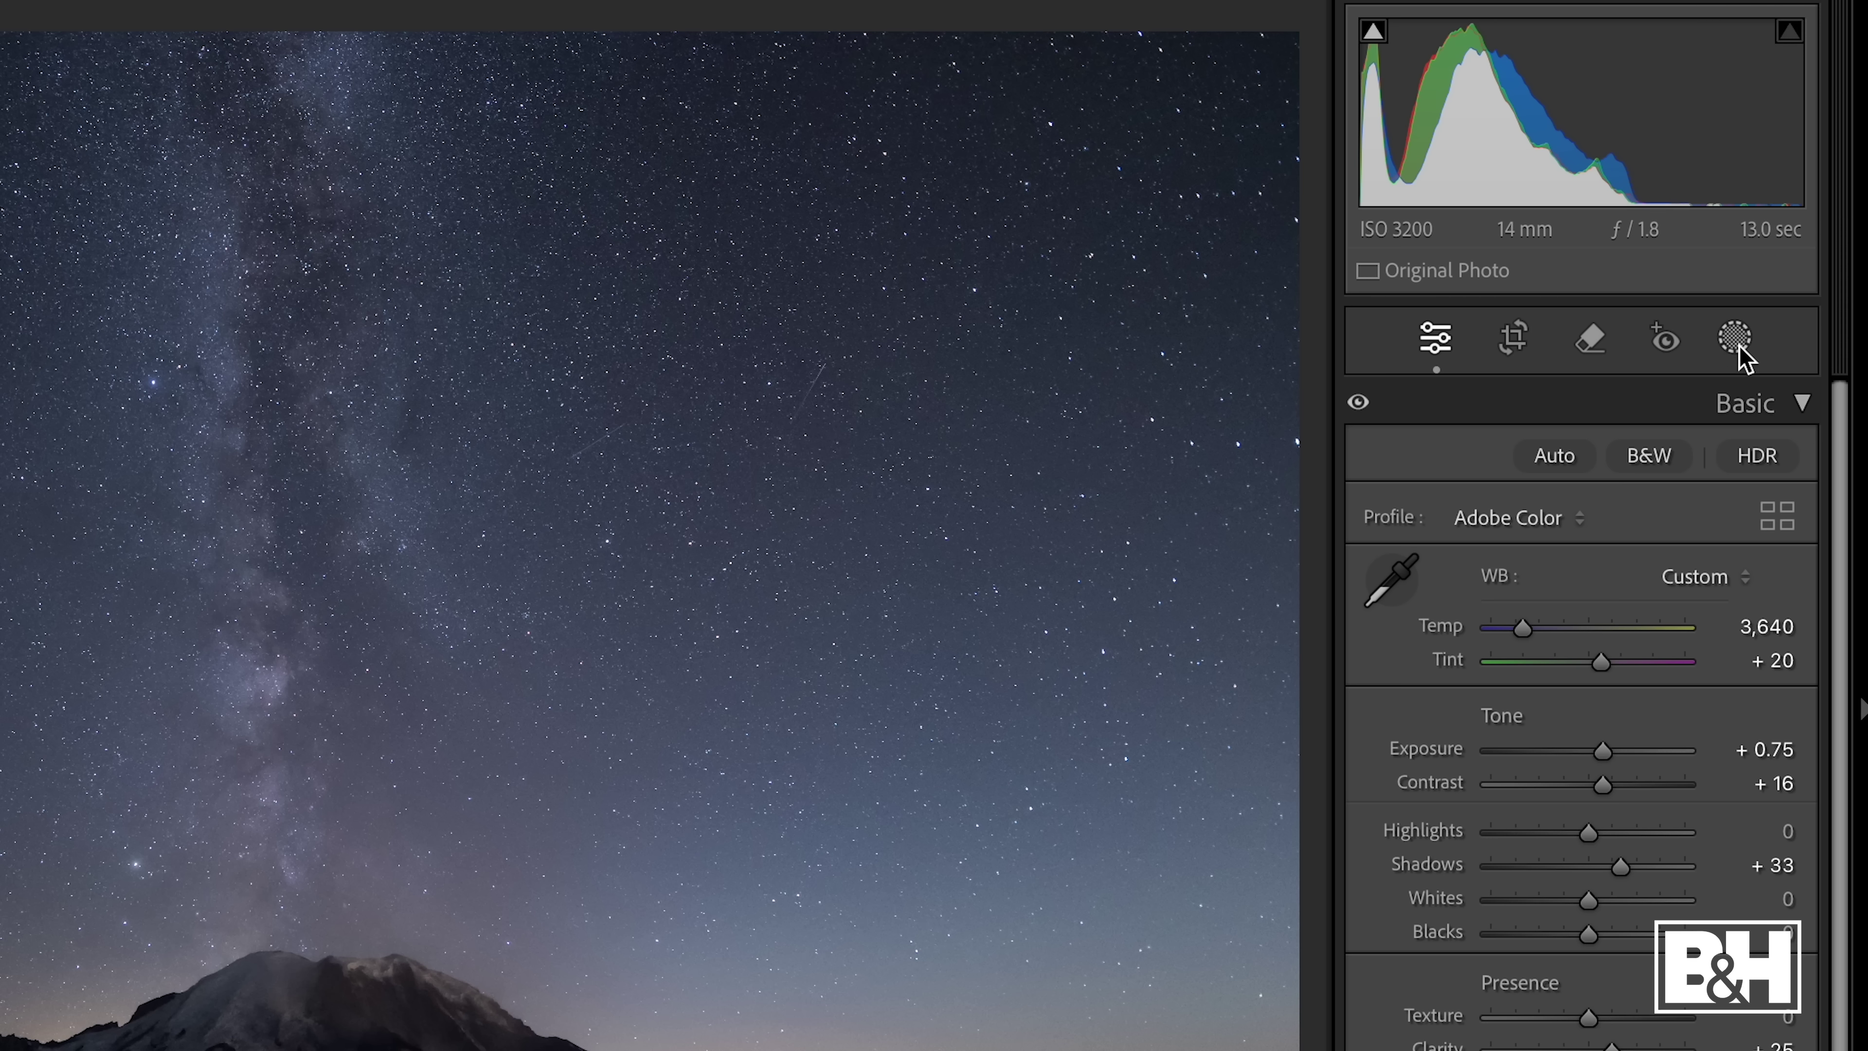
left_click(1737, 340)
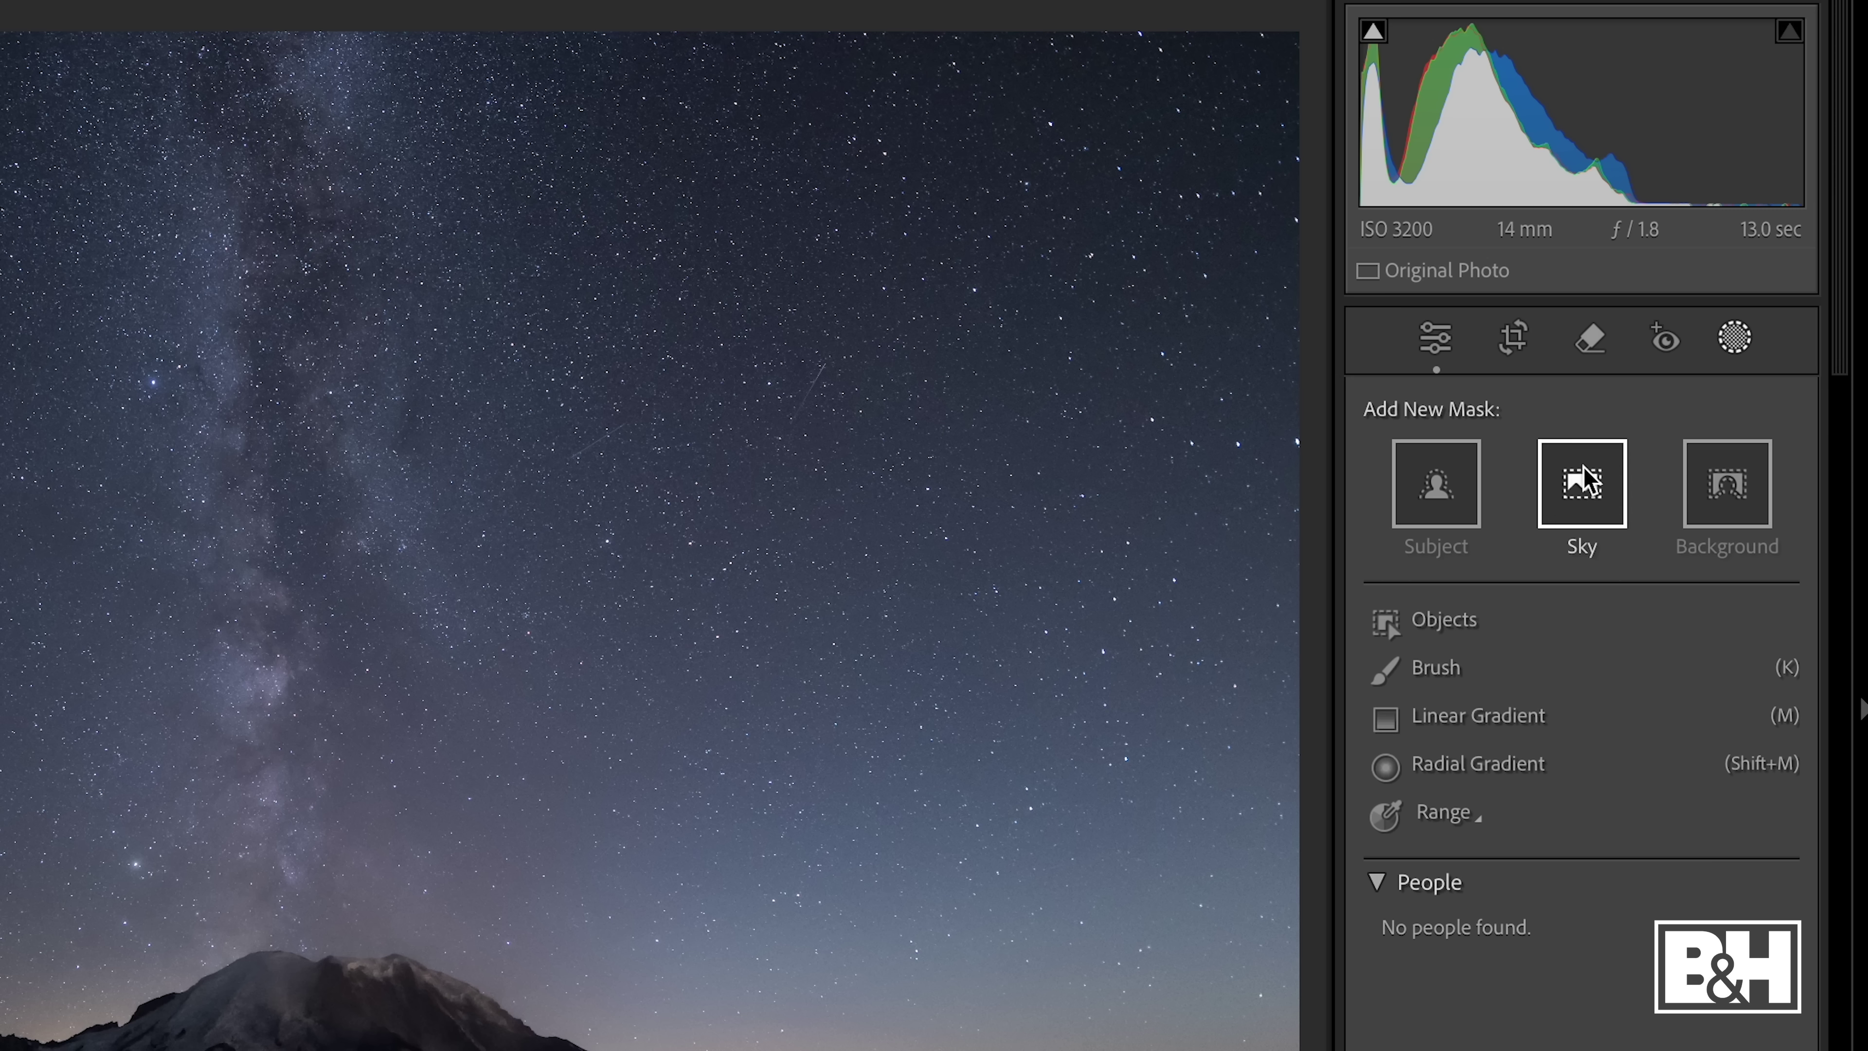
left_click(1580, 491)
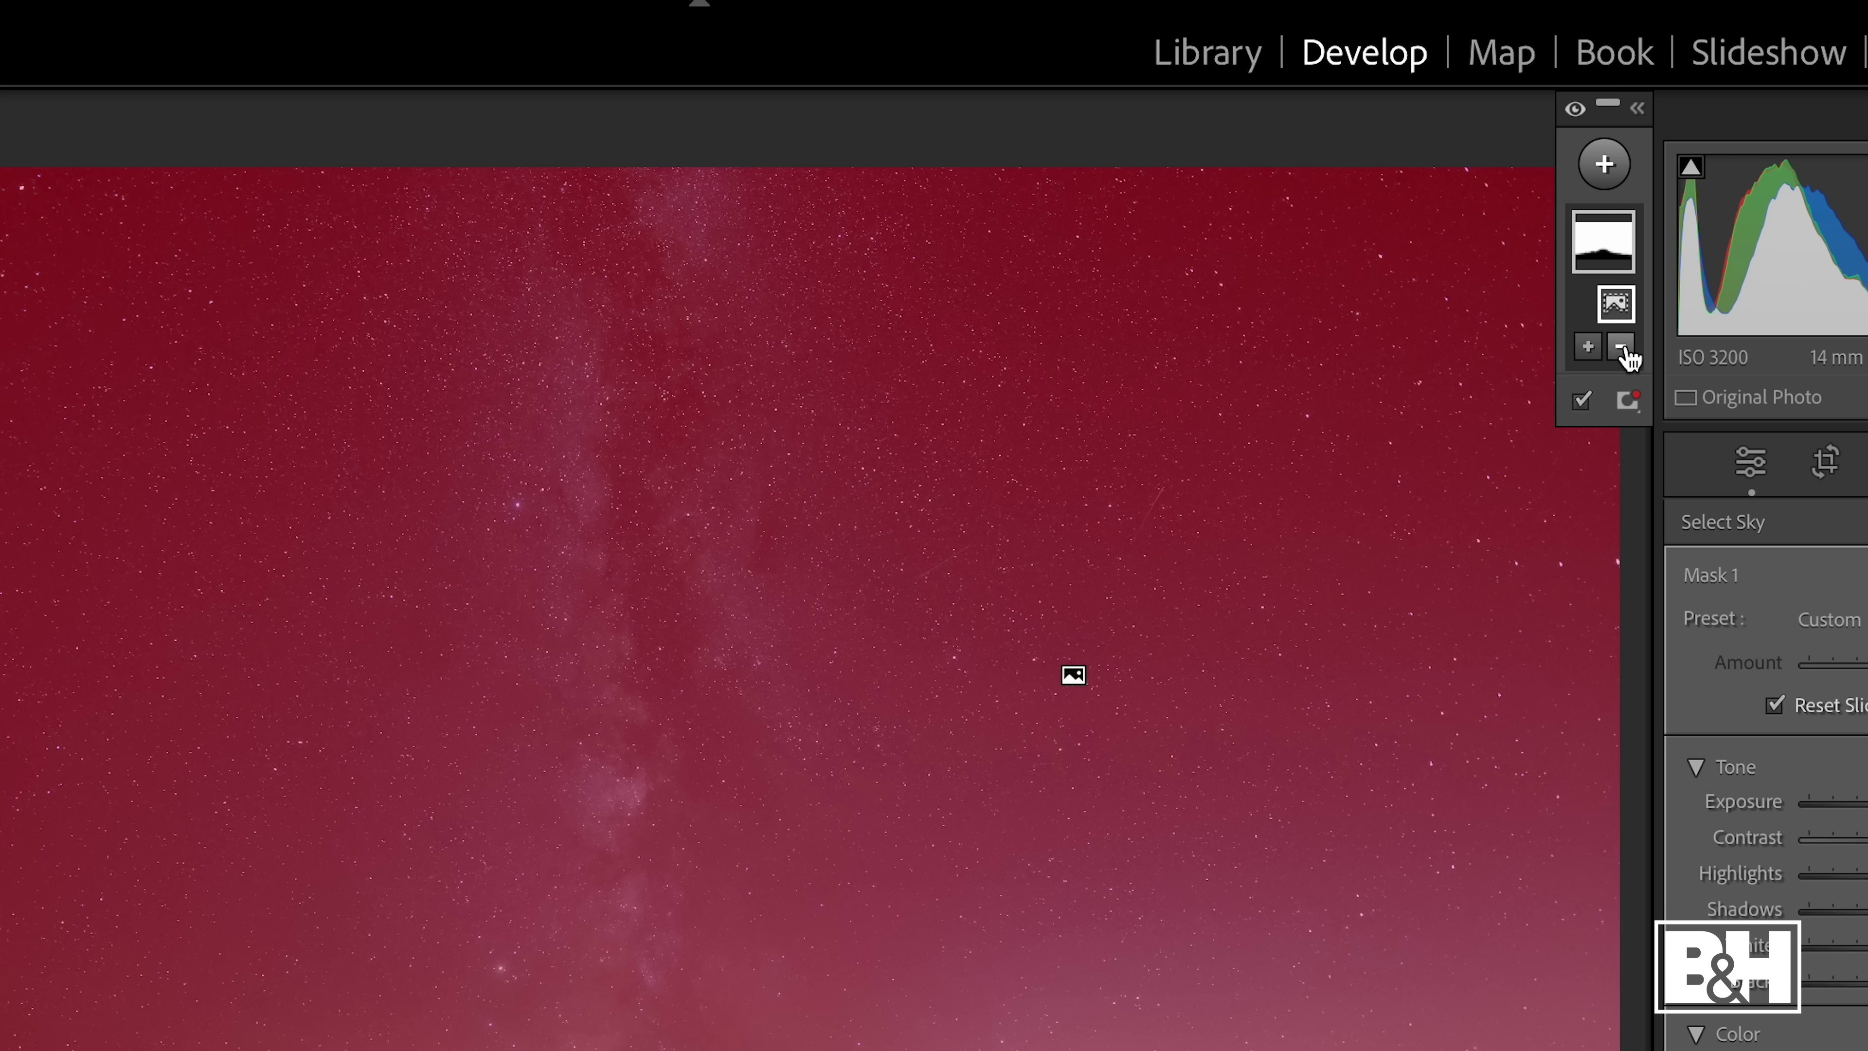
Subtract the mountain and foreground from the sky mask by brushing over them with the Objects selection
left_click(1622, 347)
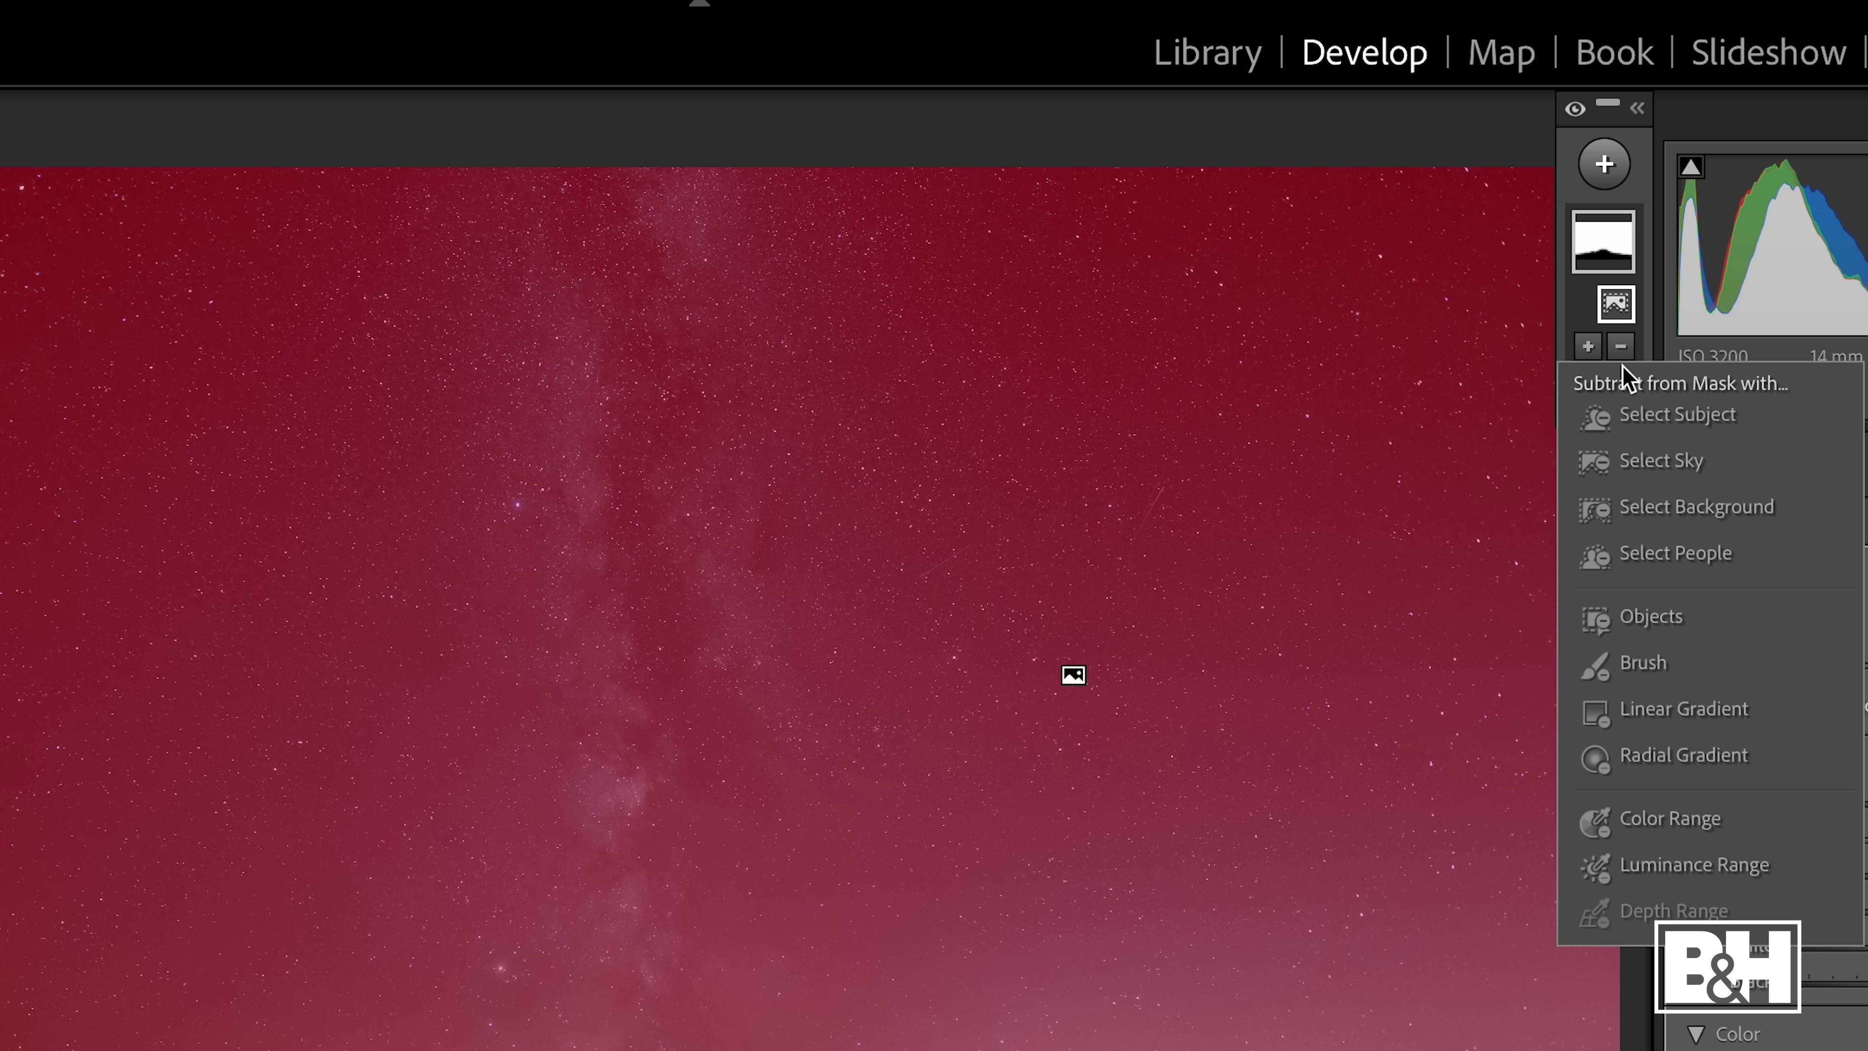
left_click(1622, 621)
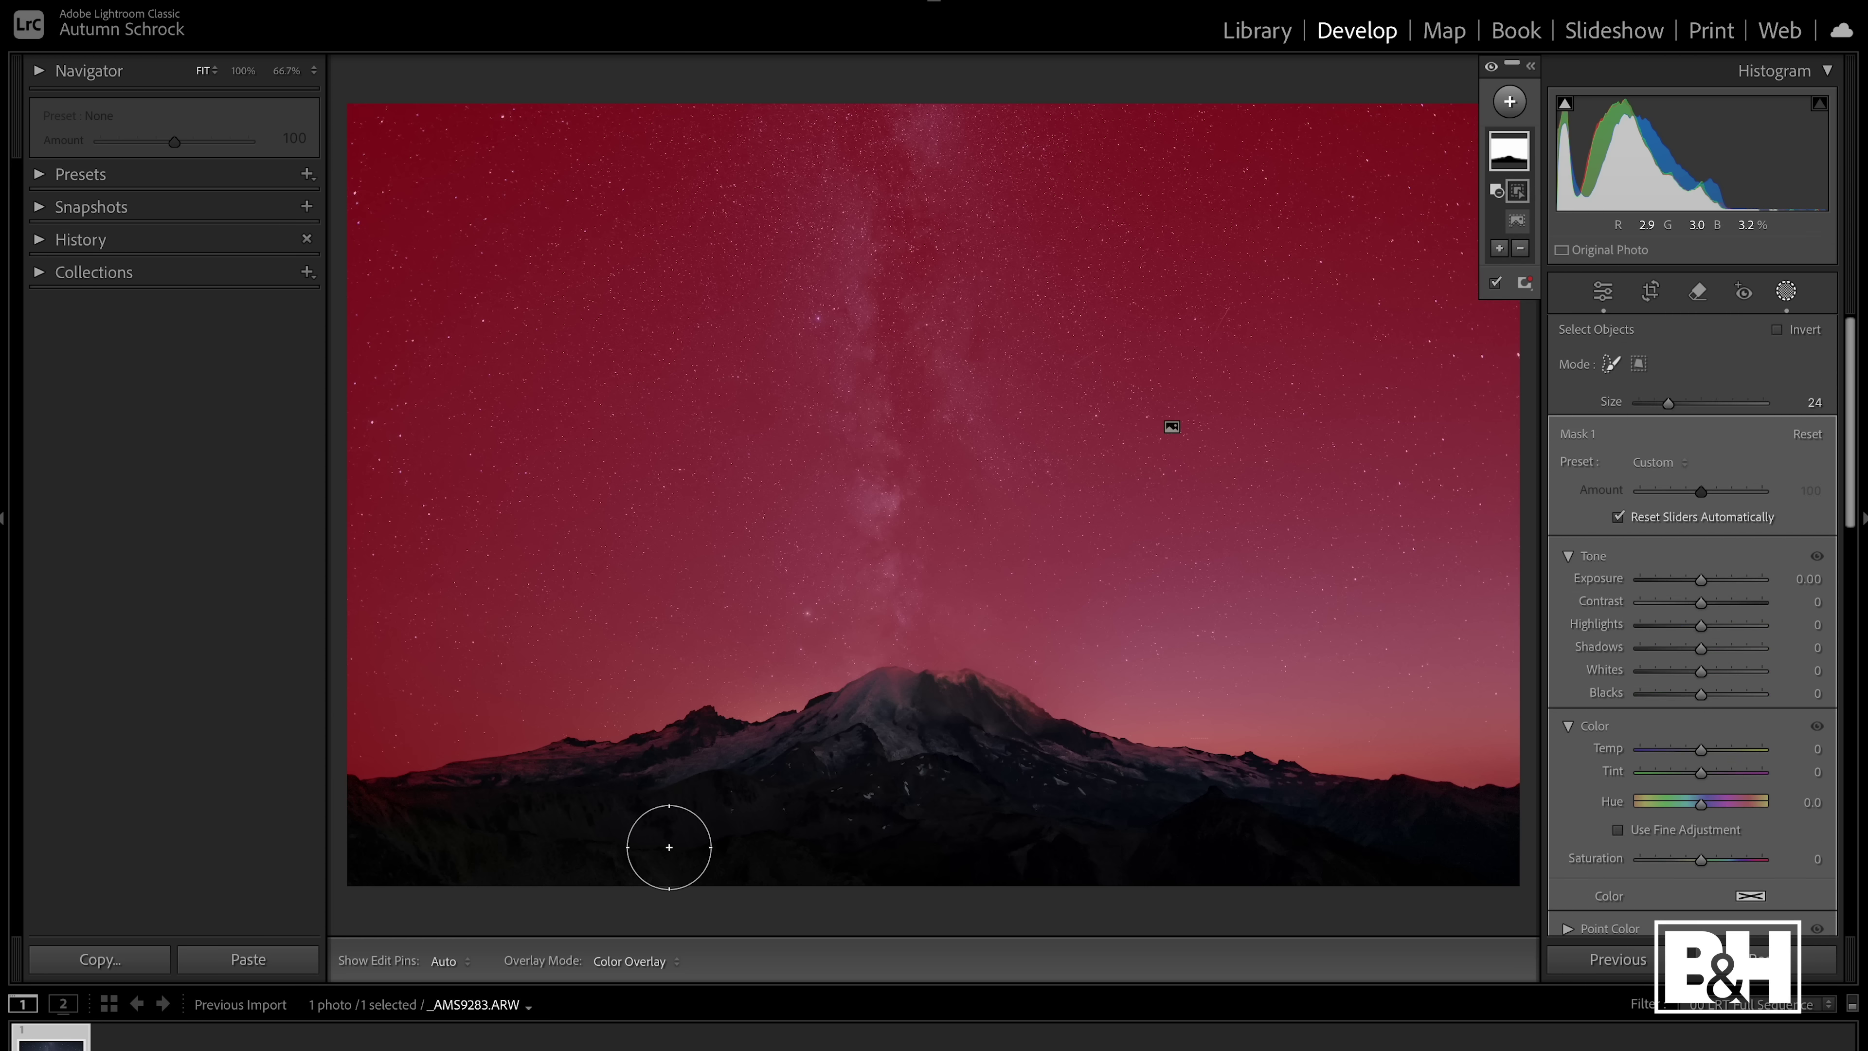
mouse_move(361, 804)
left_mouse_down()
mouse_move(886, 683)
mouse_move(1136, 742)
mouse_move(1476, 783)
mouse_move(1516, 808)
mouse_move(1517, 870)
mouse_move(849, 909)
mouse_move(401, 897)
mouse_move(361, 860)
mouse_move(721, 744)
mouse_move(869, 741)
mouse_move(1486, 827)
mouse_move(552, 857)
mouse_move(494, 877)
mouse_move(728, 785)
mouse_move(997, 776)
mouse_move(923, 808)
mouse_move(697, 836)
mouse_move(969, 775)
left_mouse_up()
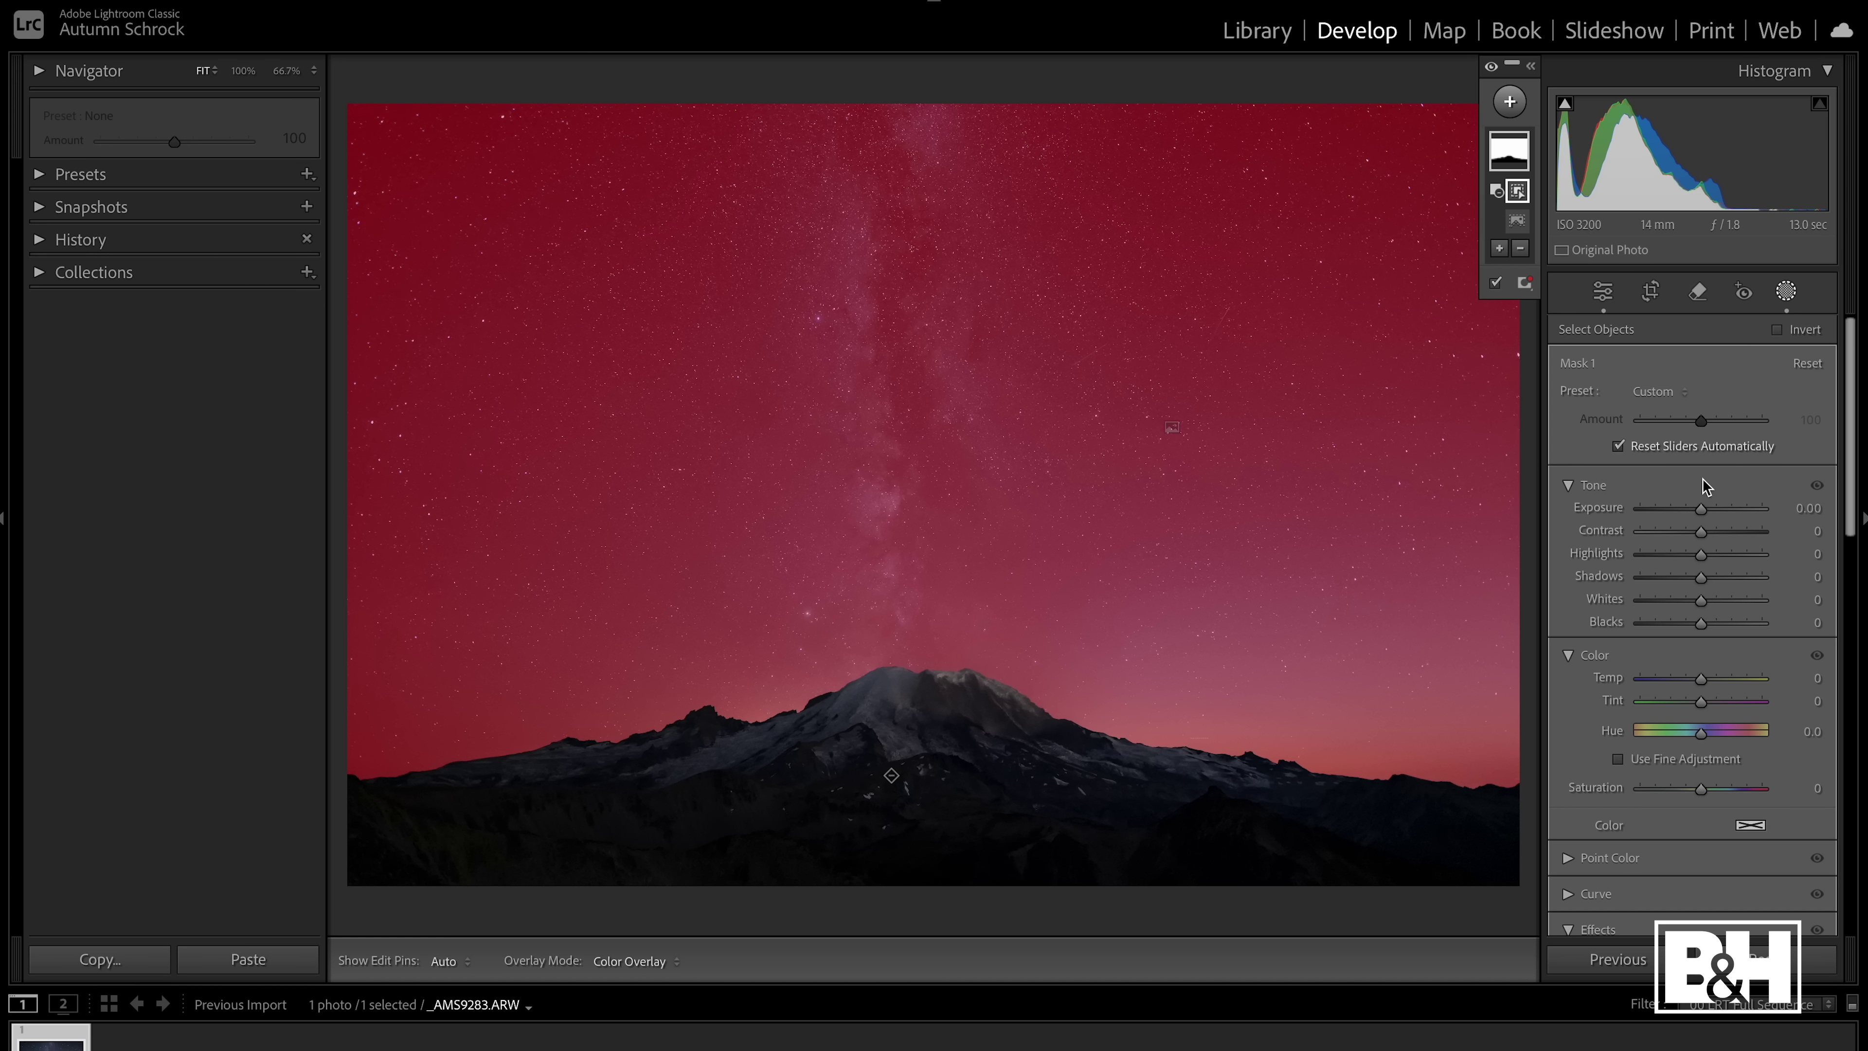
Set the sky mask's tone to Exposure 0.20, Contrast 36 and Highlights 15
left_click_drag(1703, 510, 1705, 511)
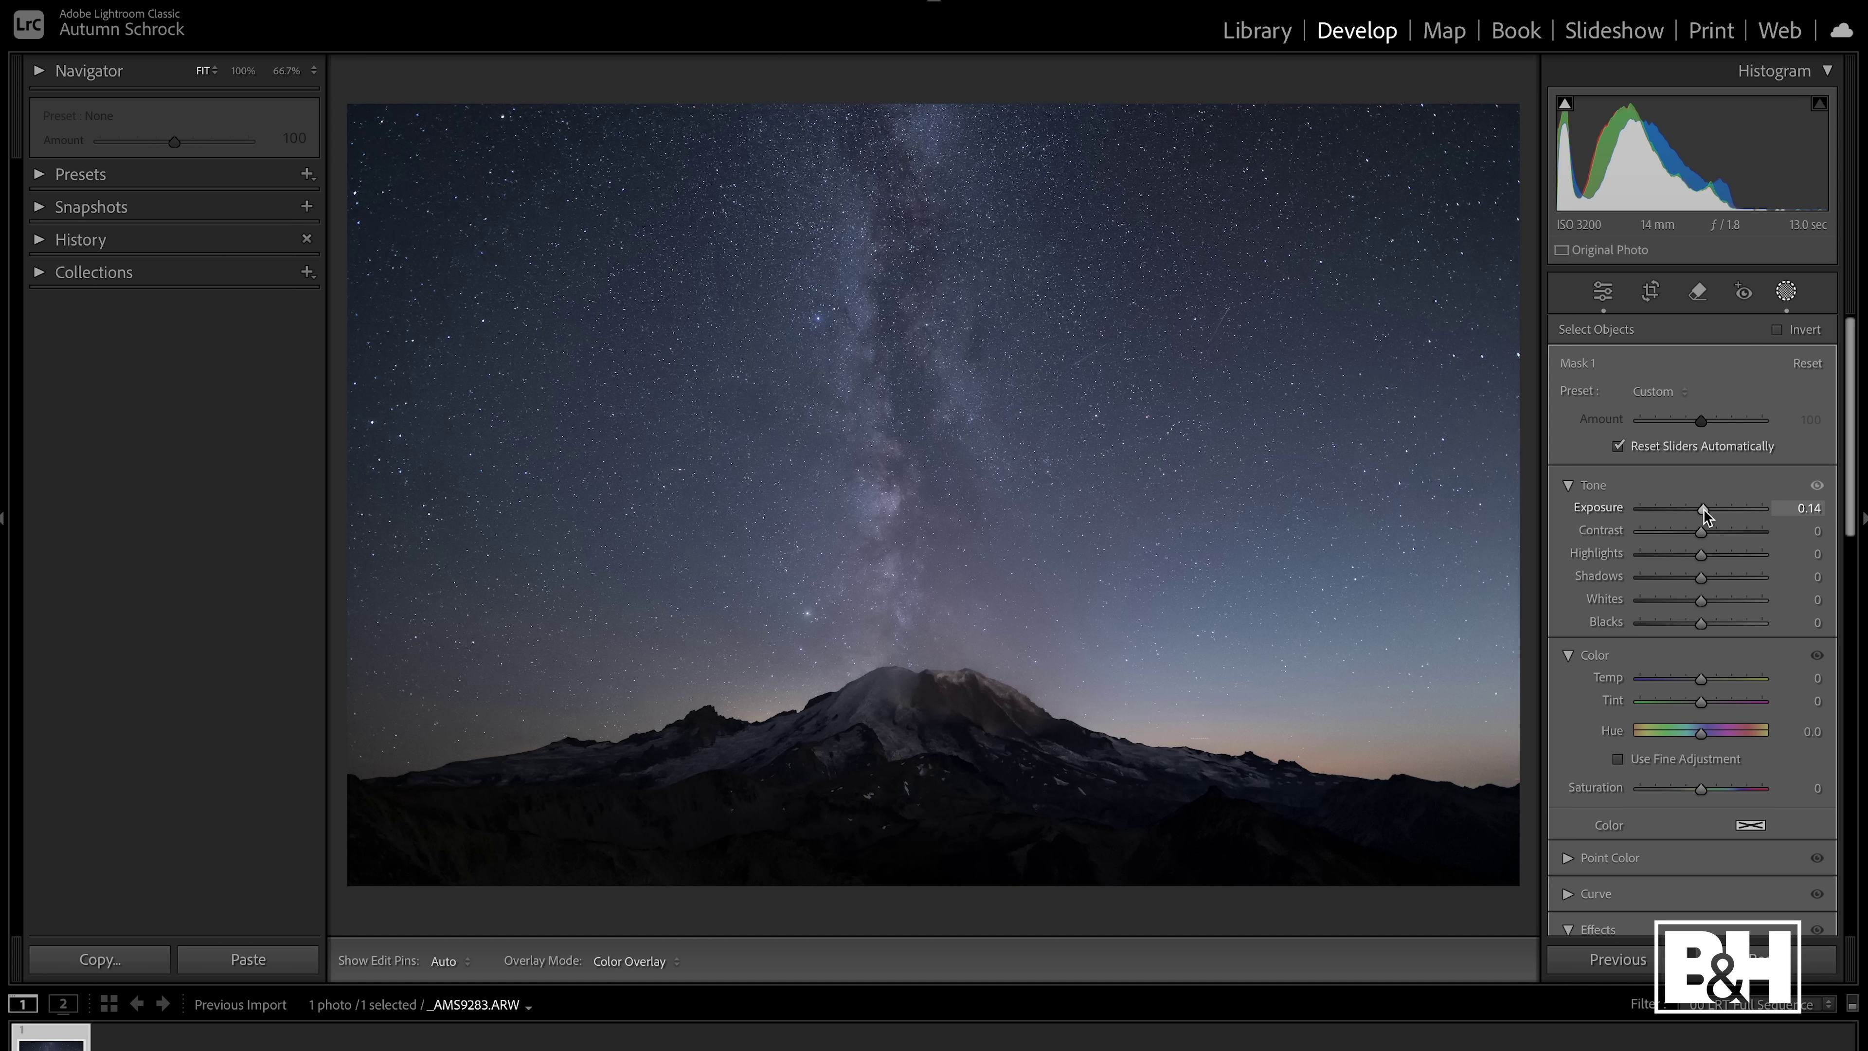
left_click_drag(1703, 509, 1709, 508)
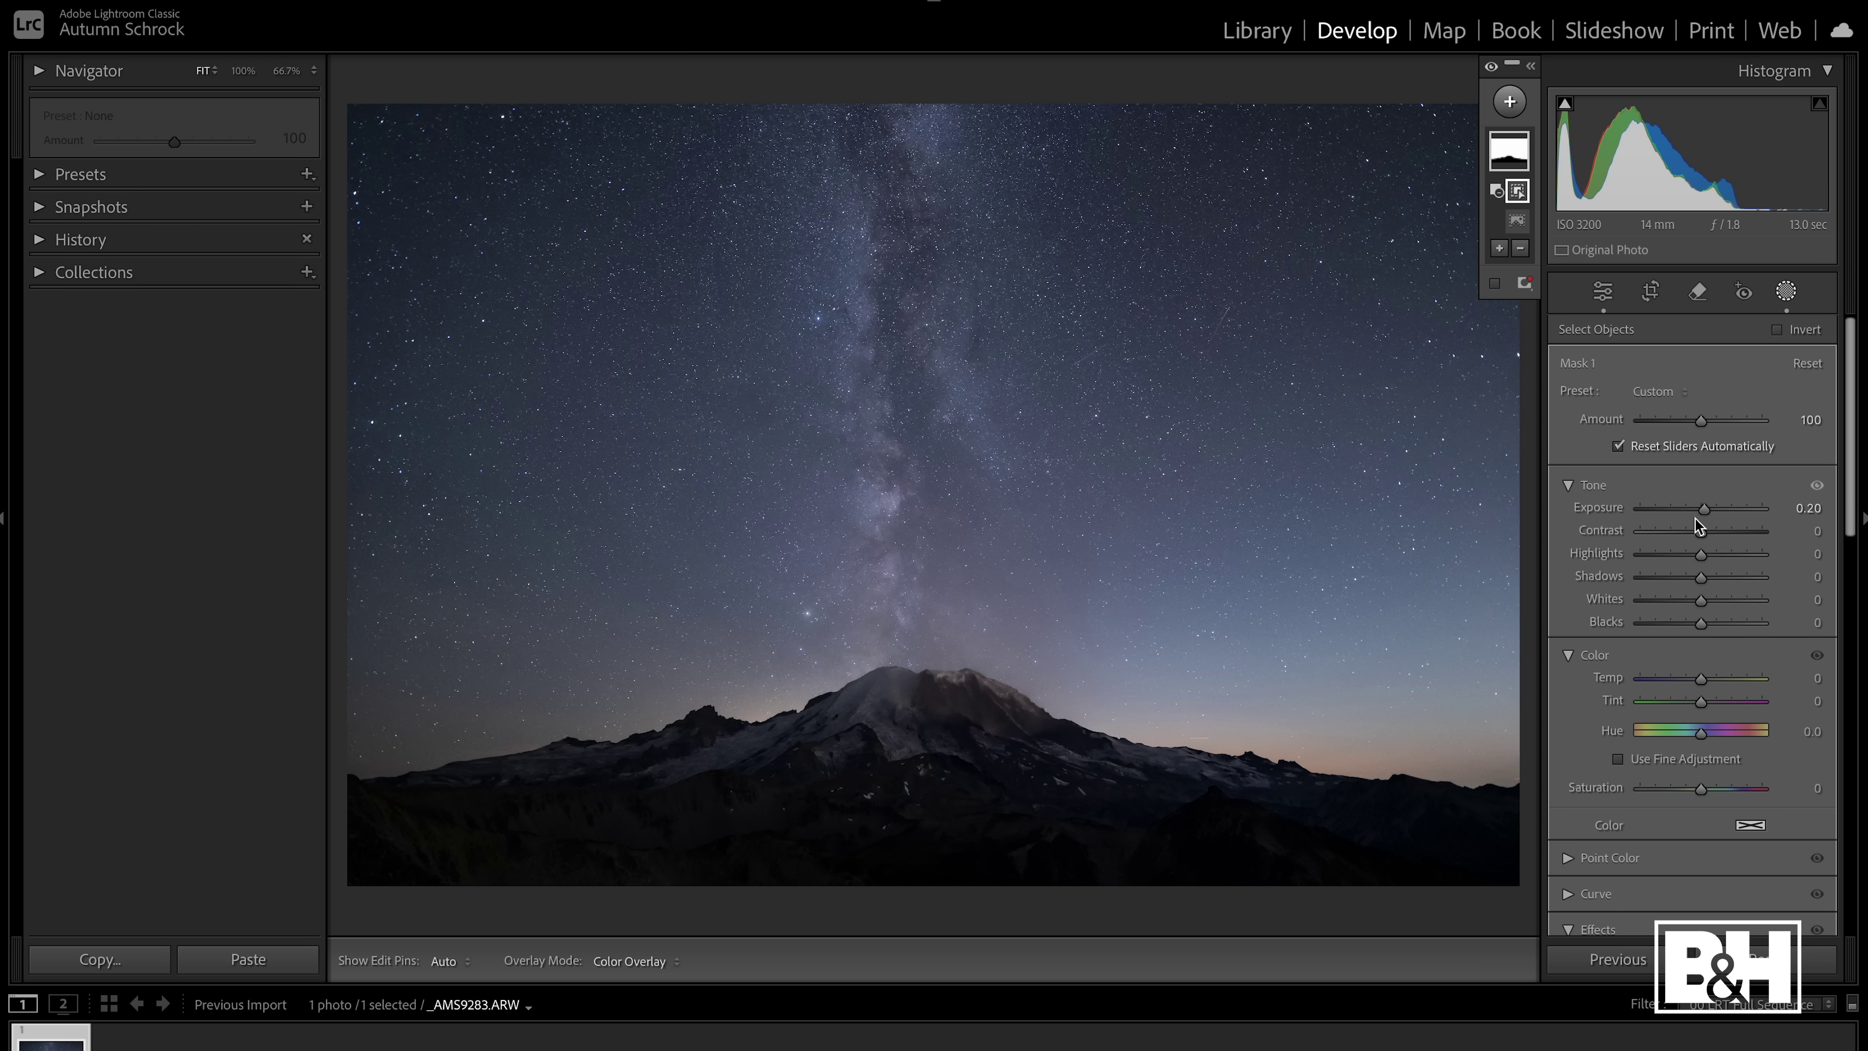
left_click_drag(1703, 530, 1725, 535)
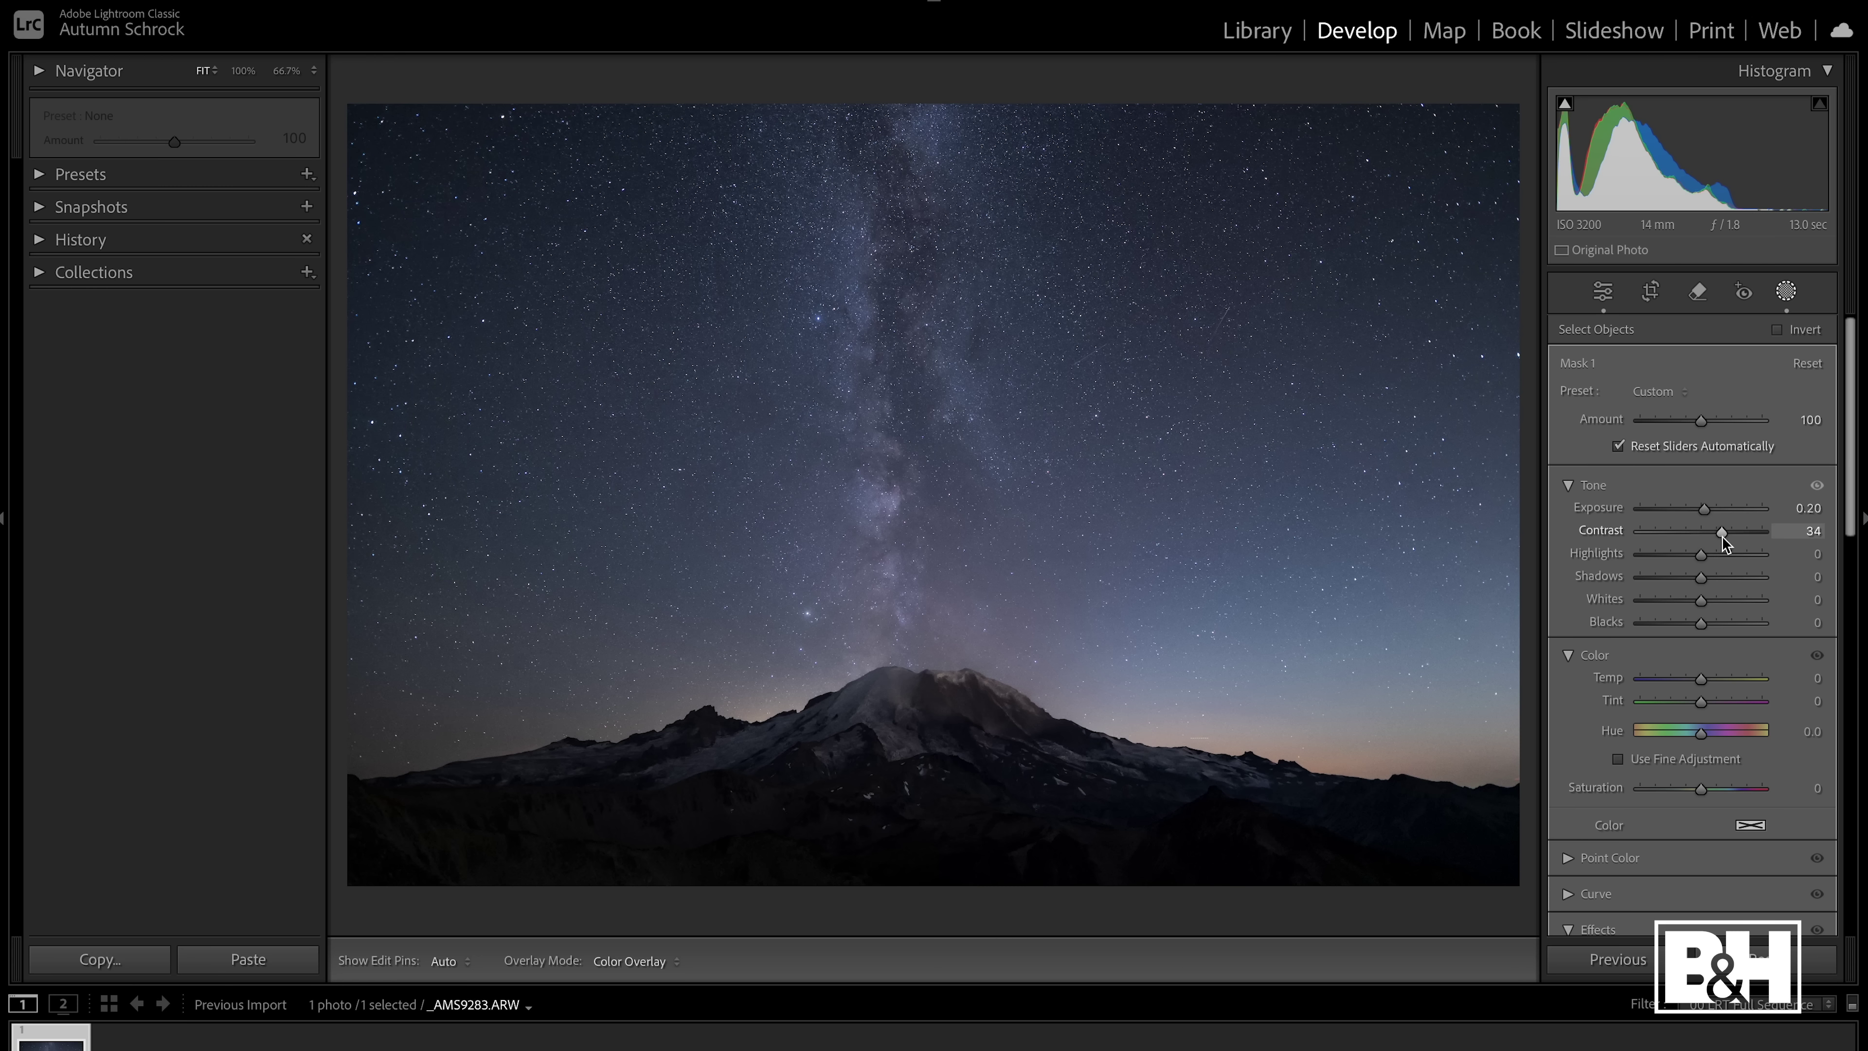
left_click_drag(1724, 537, 1726, 537)
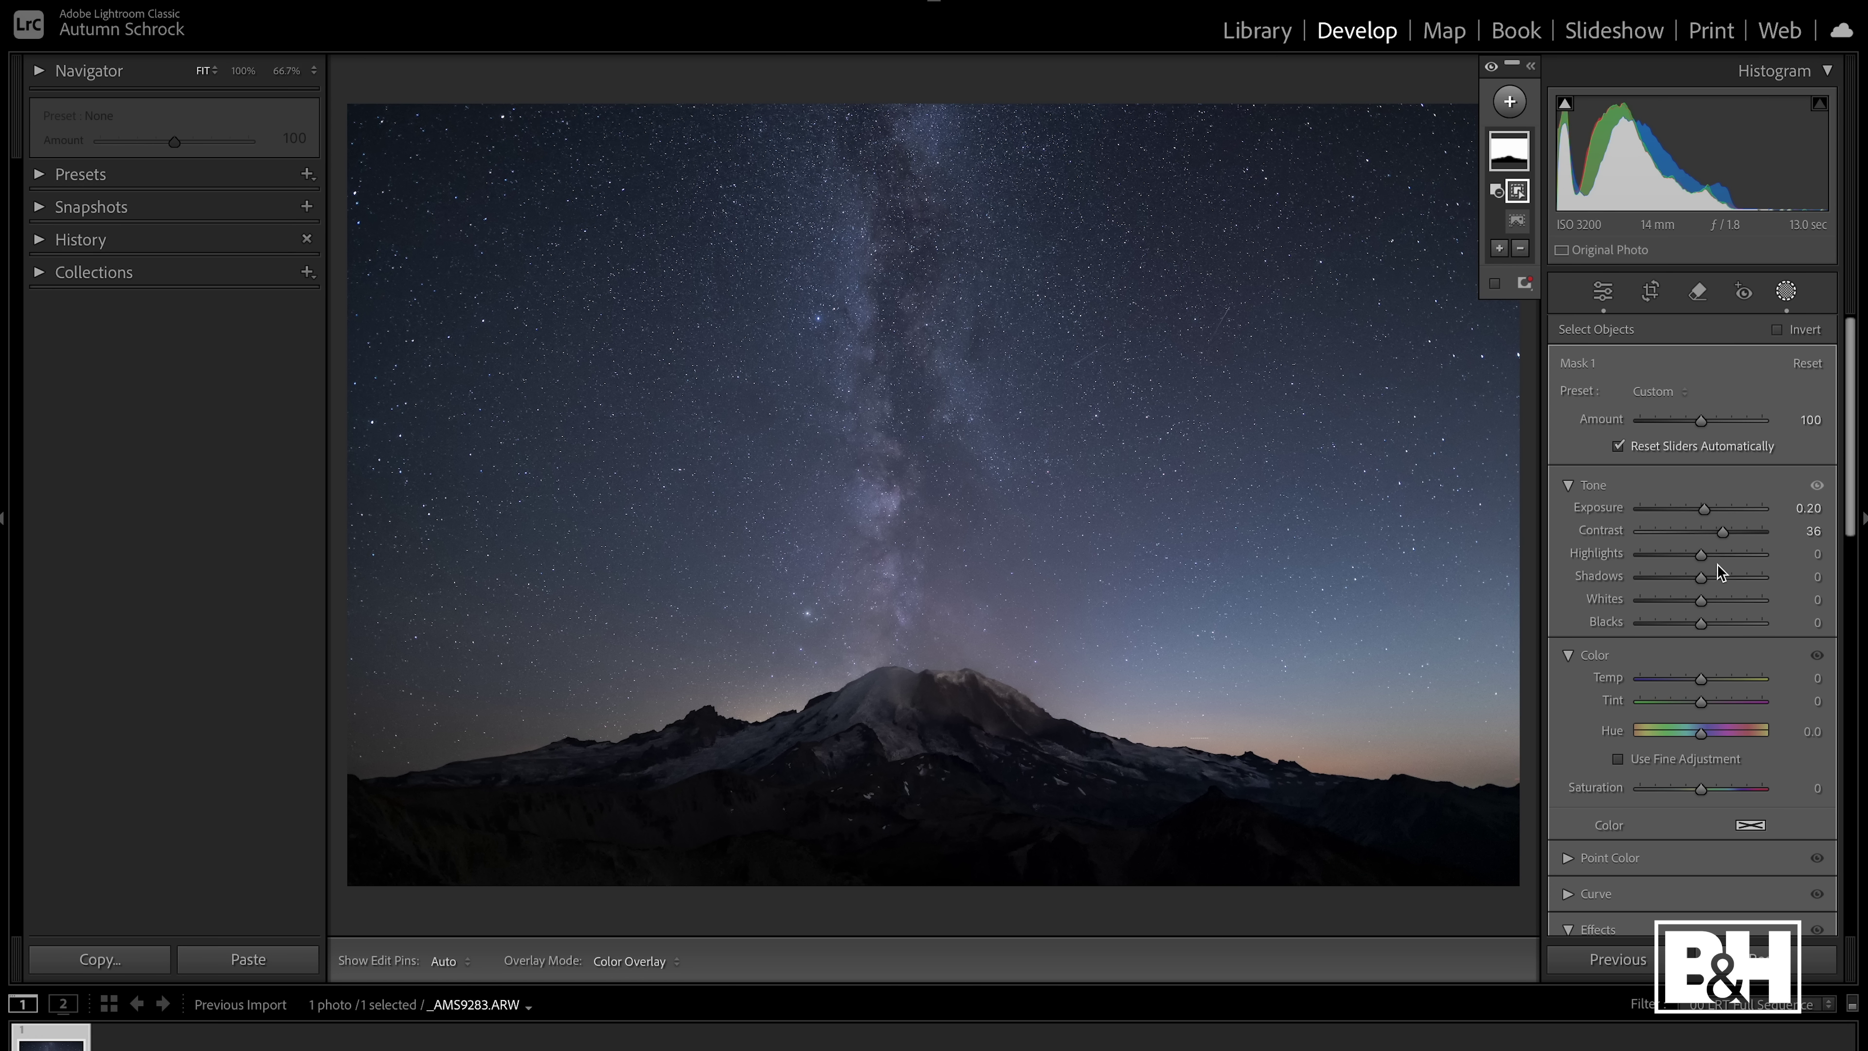
left_click_drag(1704, 553, 1703, 557)
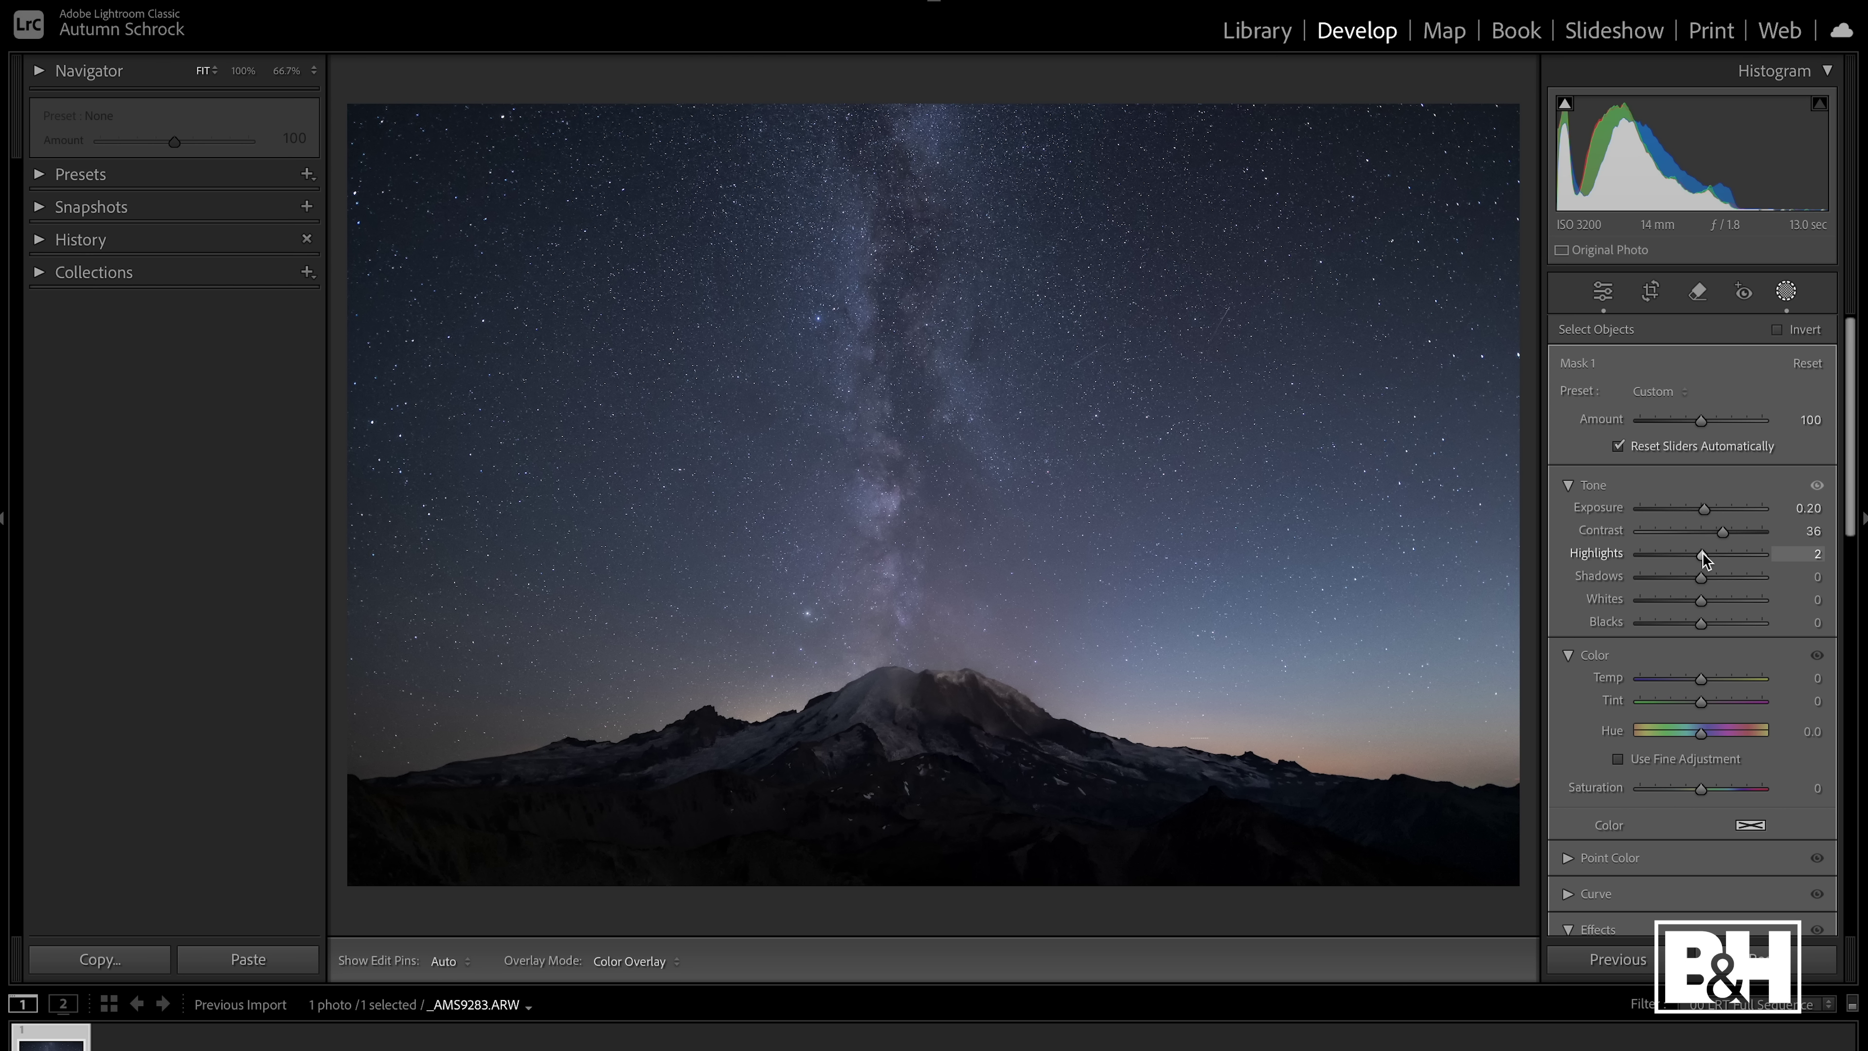
left_click_drag(1703, 555, 1711, 558)
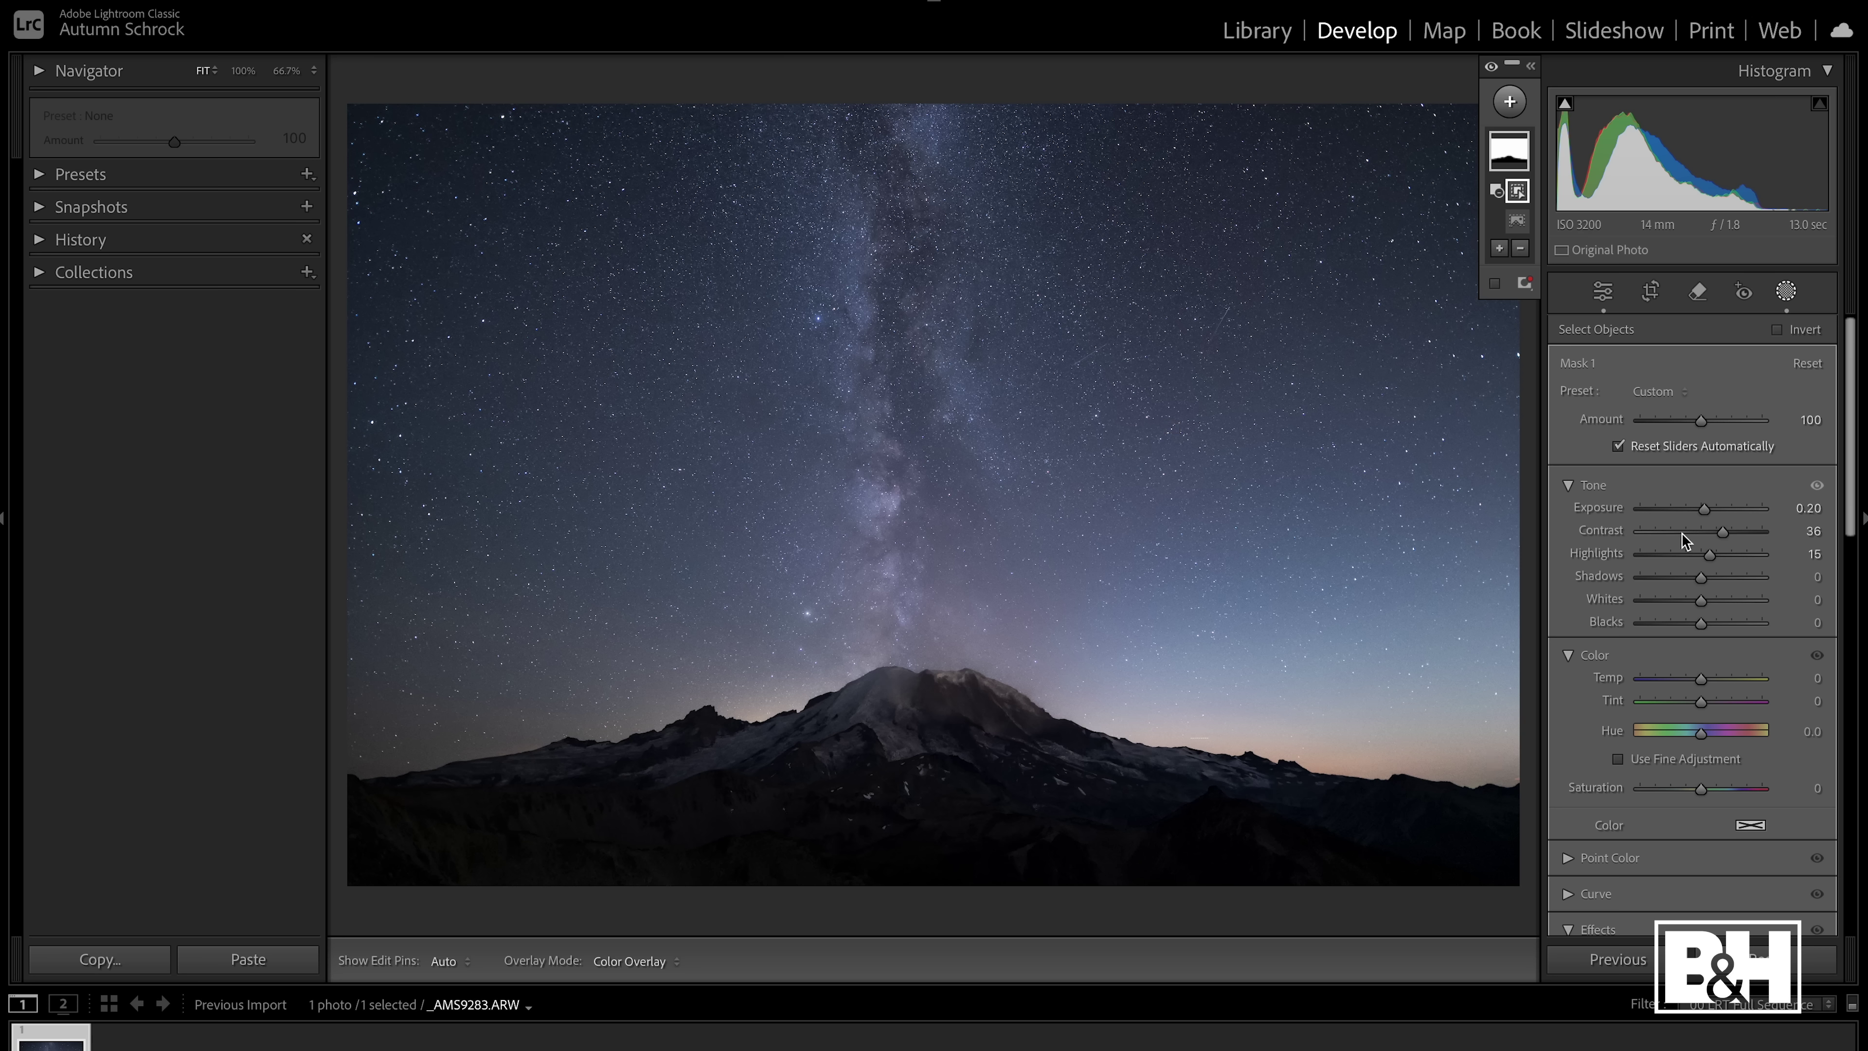
Deepen and define the sky mask by setting Shadows to -67, Clarity to 16 and Dehaze to 6
left_click_drag(1701, 577, 1665, 587)
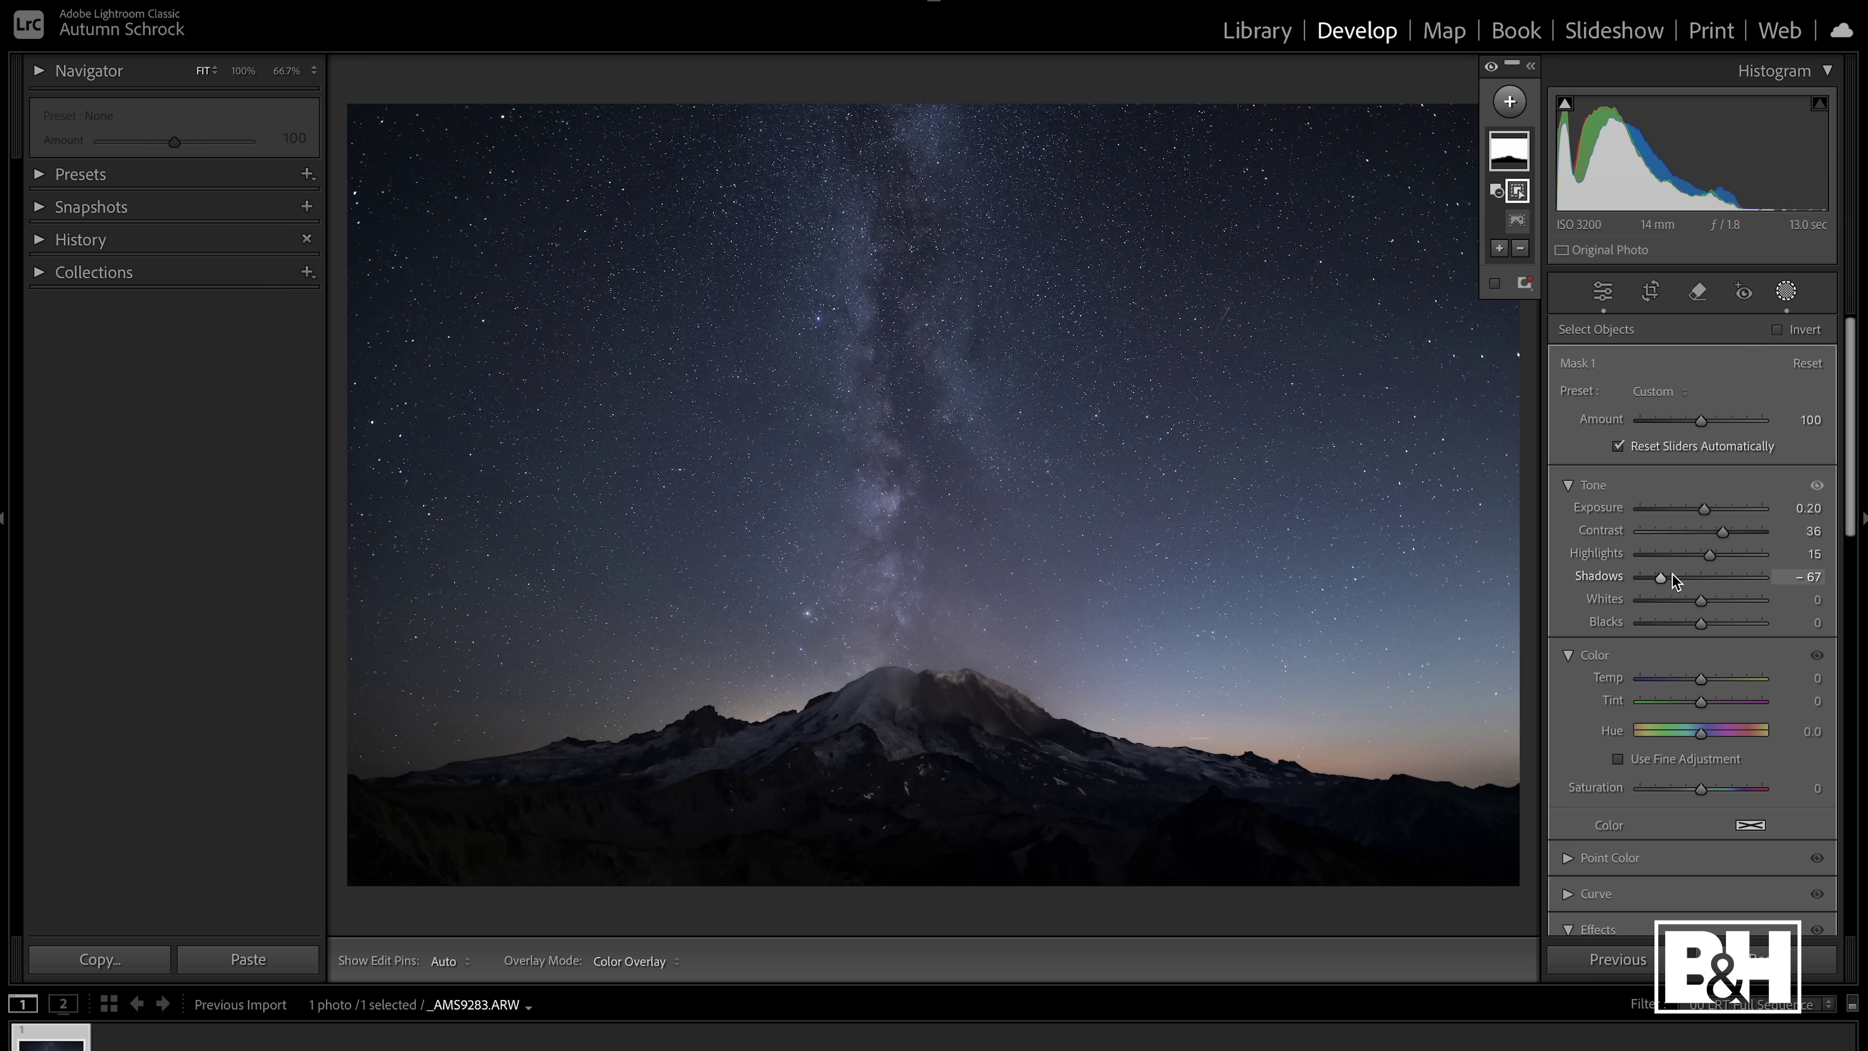
scroll(1712, 662, "down", 5)
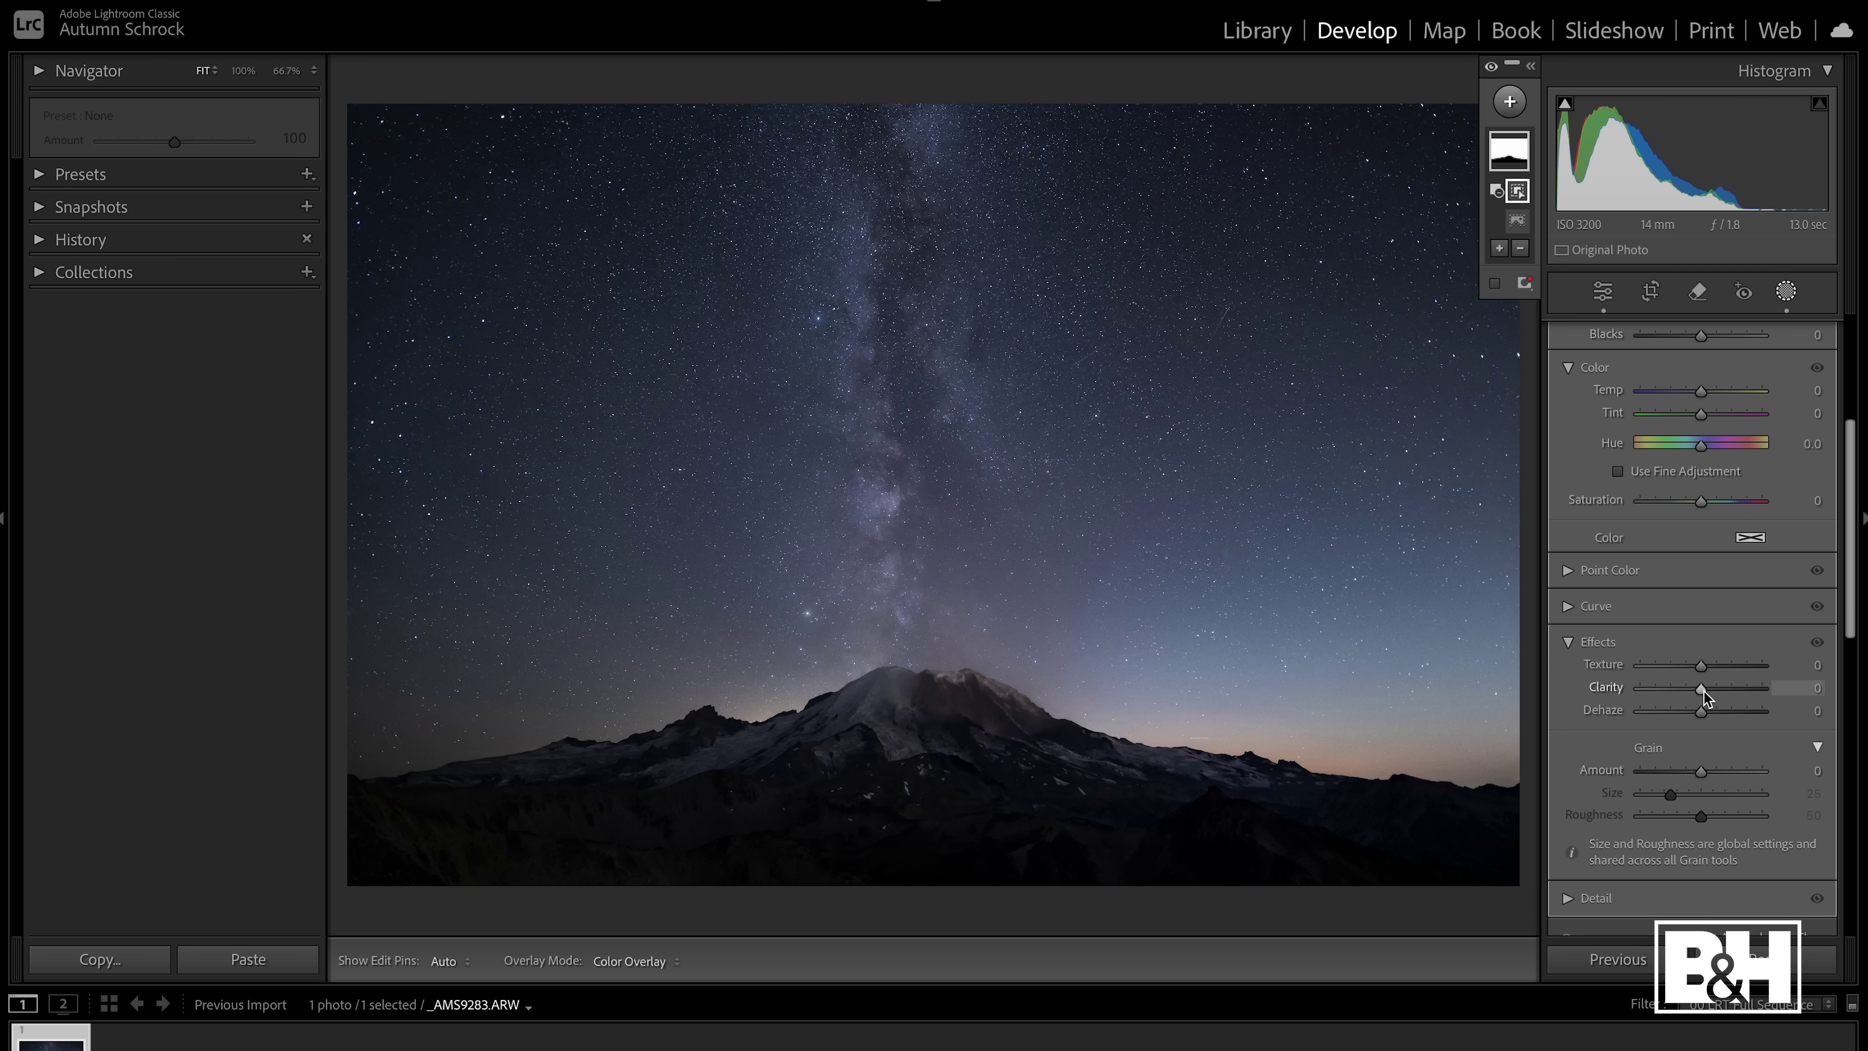
left_click_drag(1702, 689, 1709, 696)
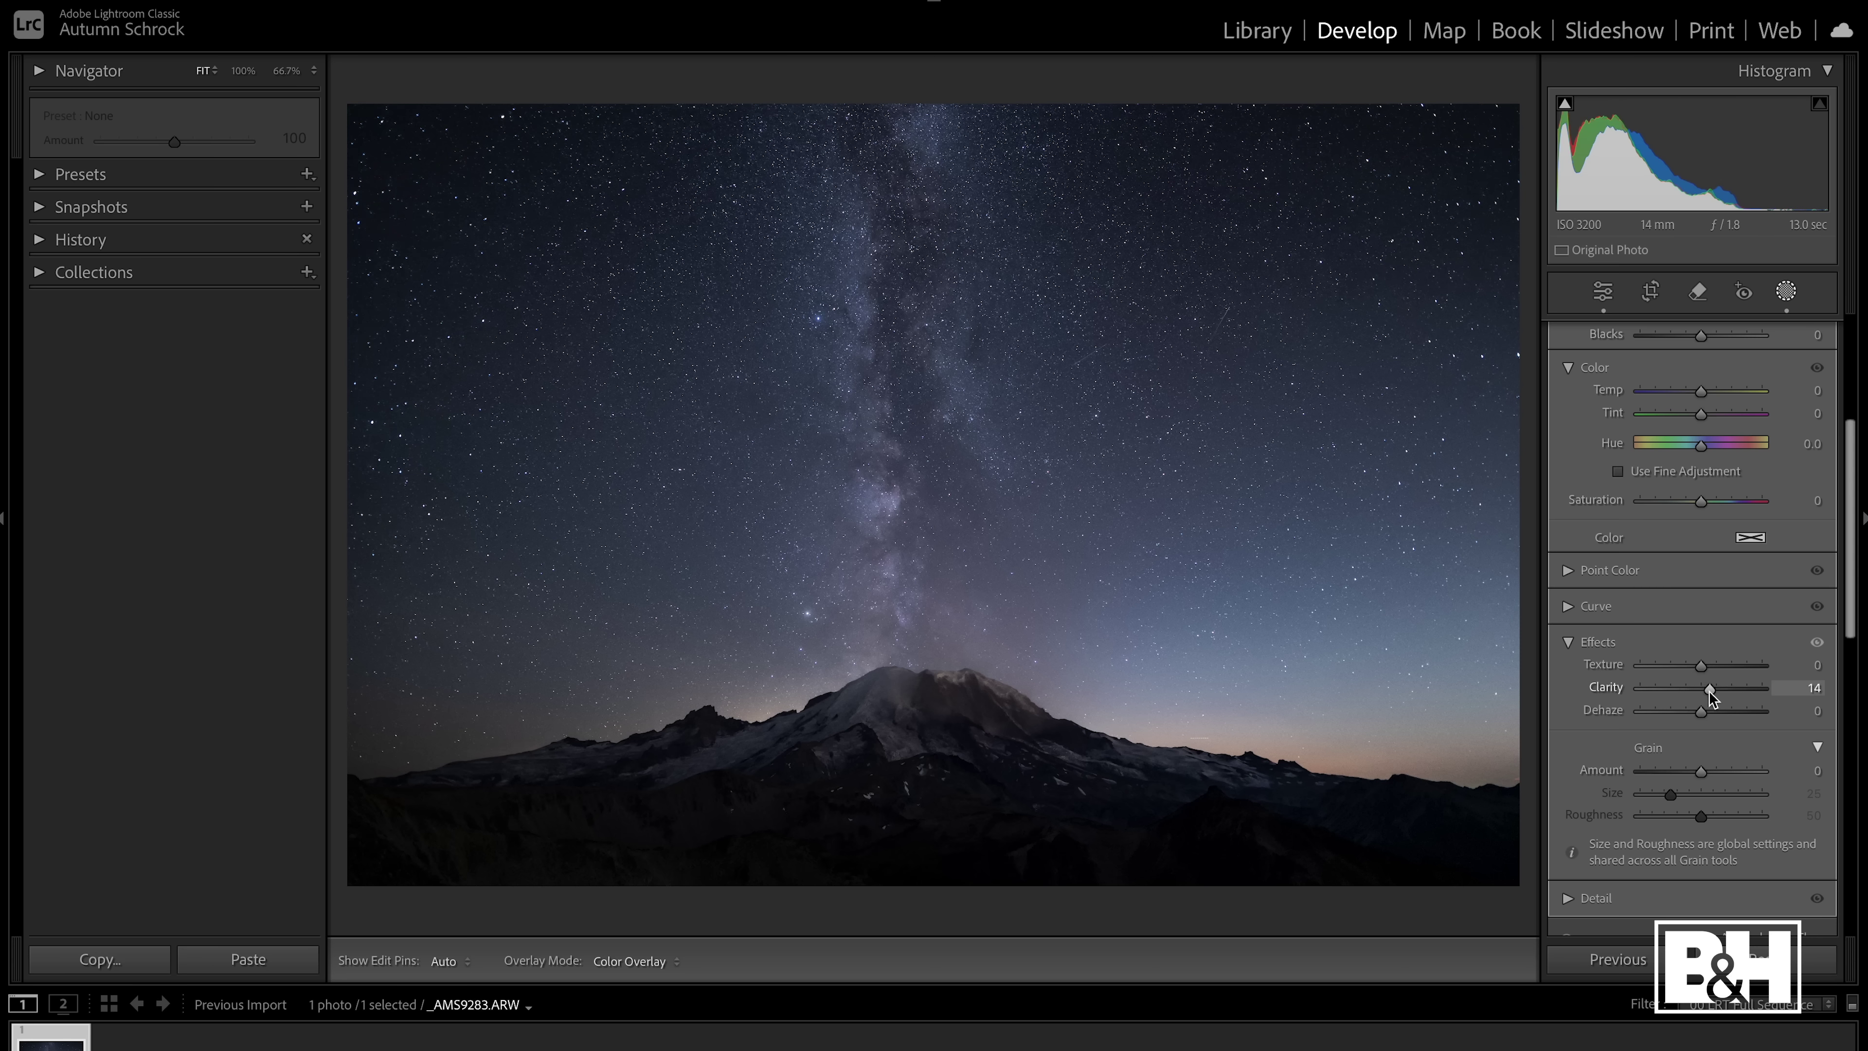
left_click_drag(1709, 691, 1706, 714)
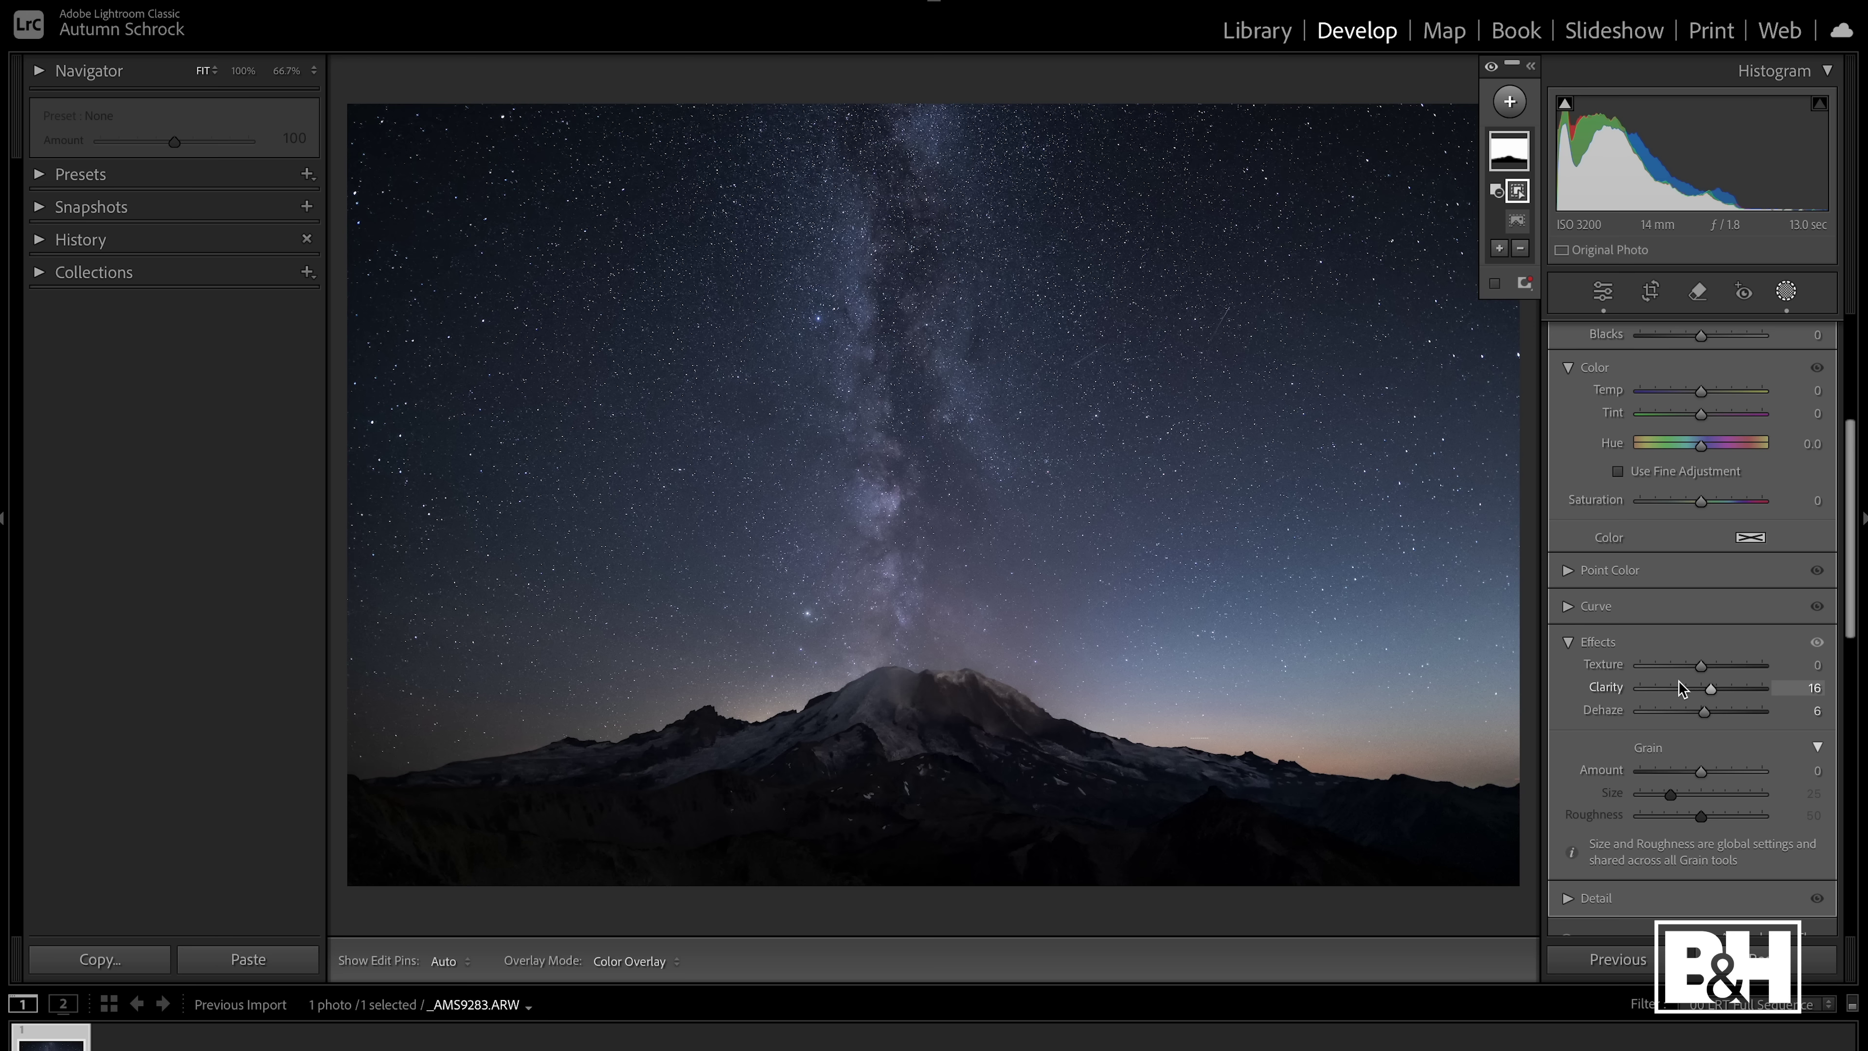
scroll(1748, 593, "up", 1)
scroll(1748, 589, "up", 5)
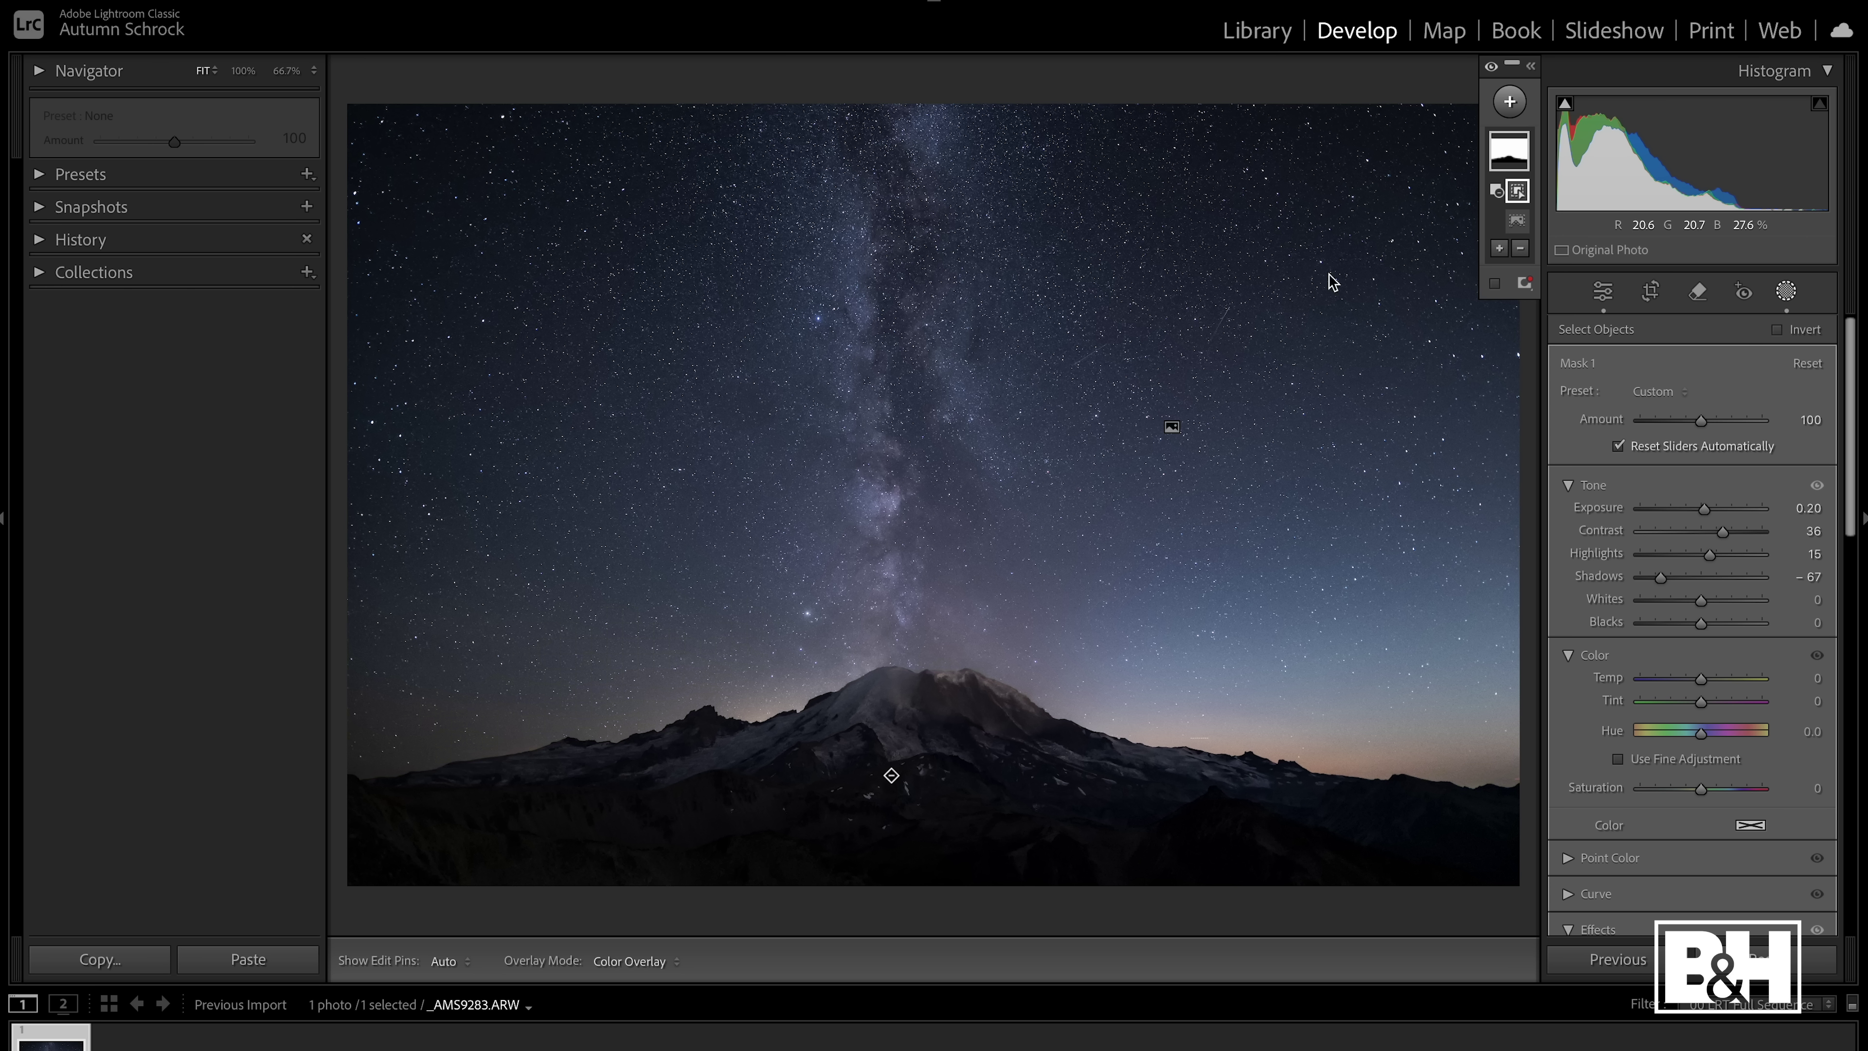
Start a new brush mask with Flow 58 and Exposure -2.19
left_click(1509, 103)
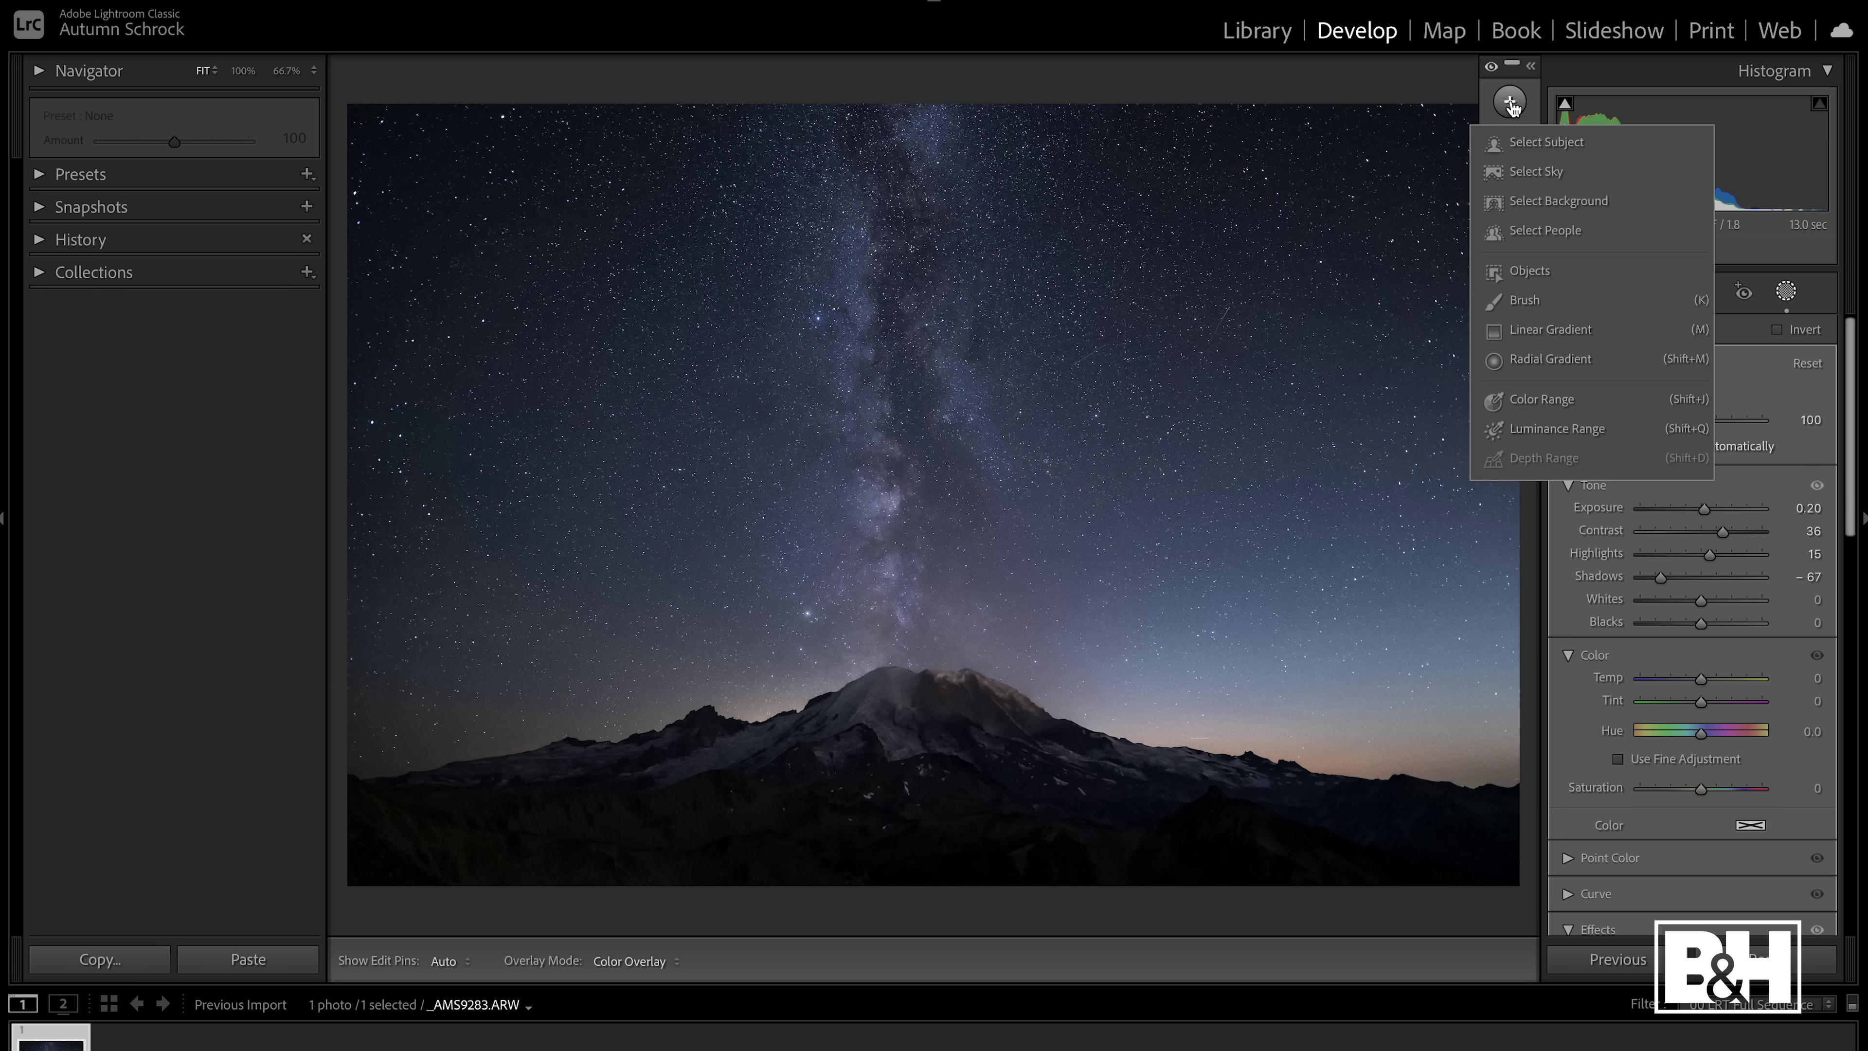
left_click(1525, 302)
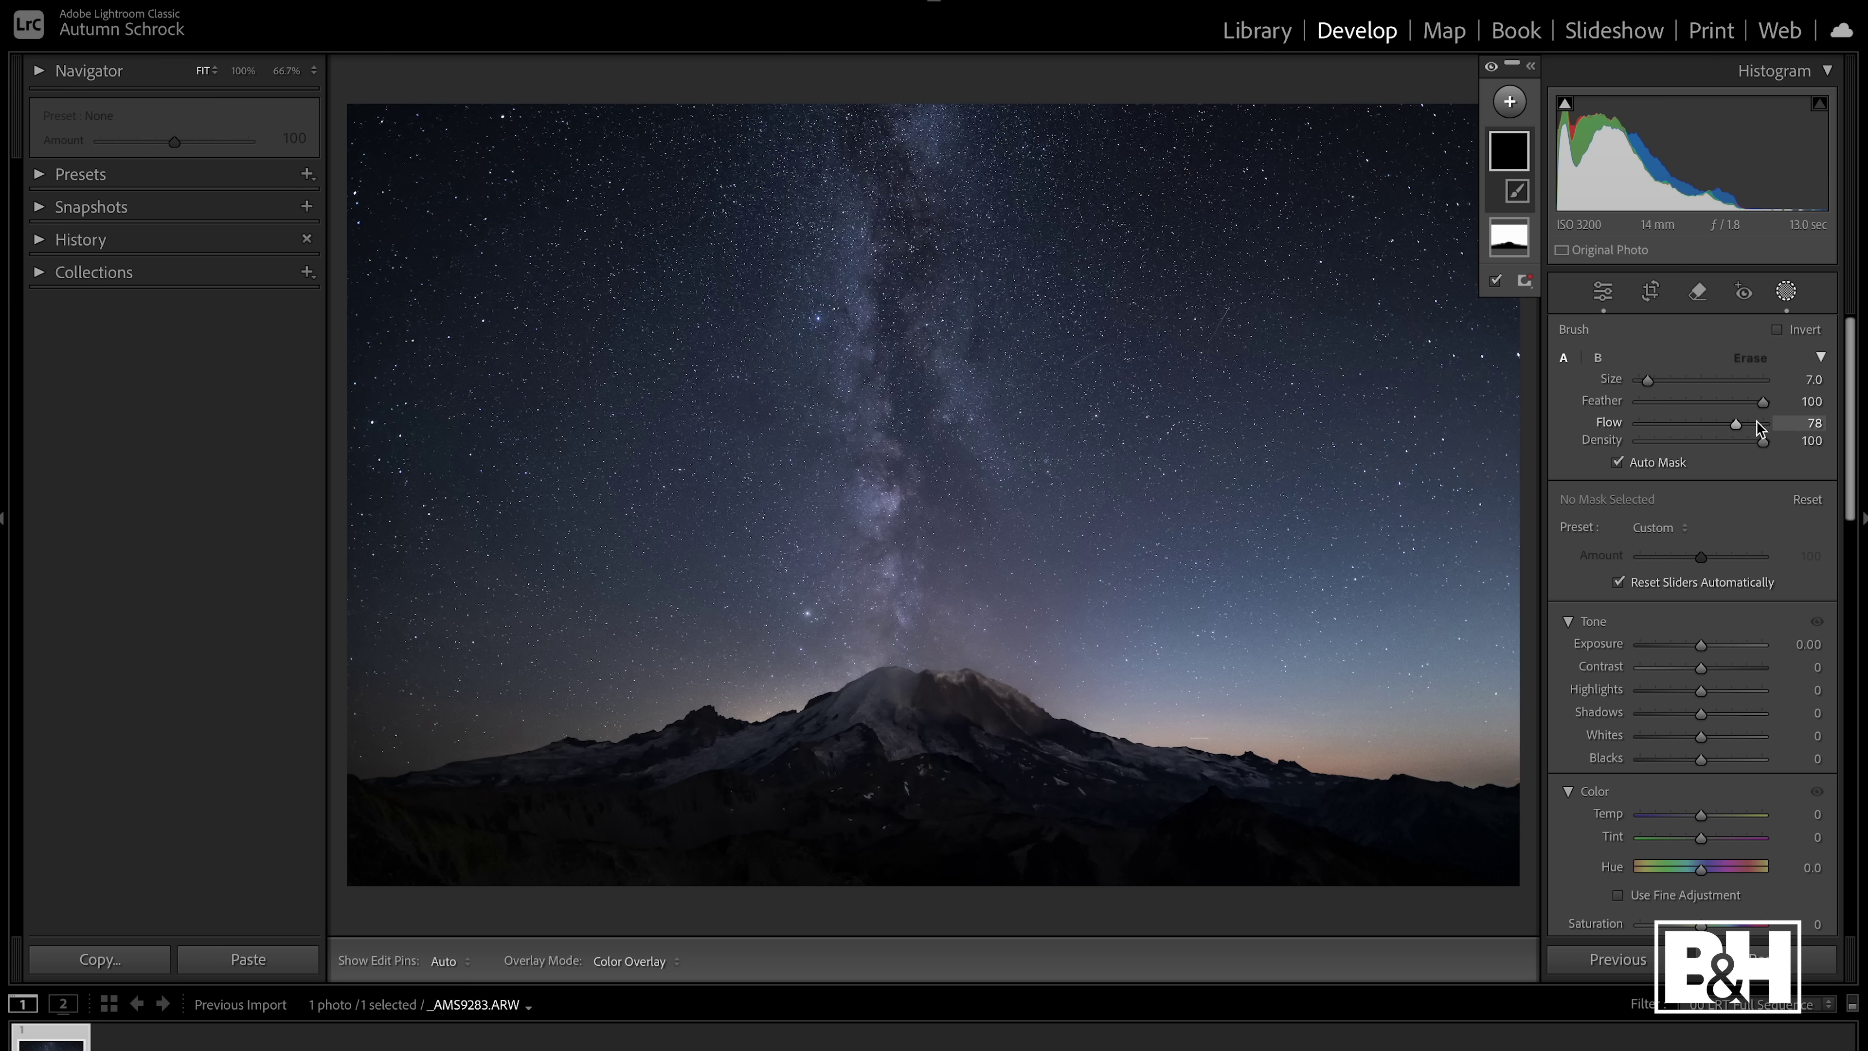
left_click_drag(1738, 426, 1711, 424)
left_click(1700, 645)
left_click_drag(1700, 646, 1668, 646)
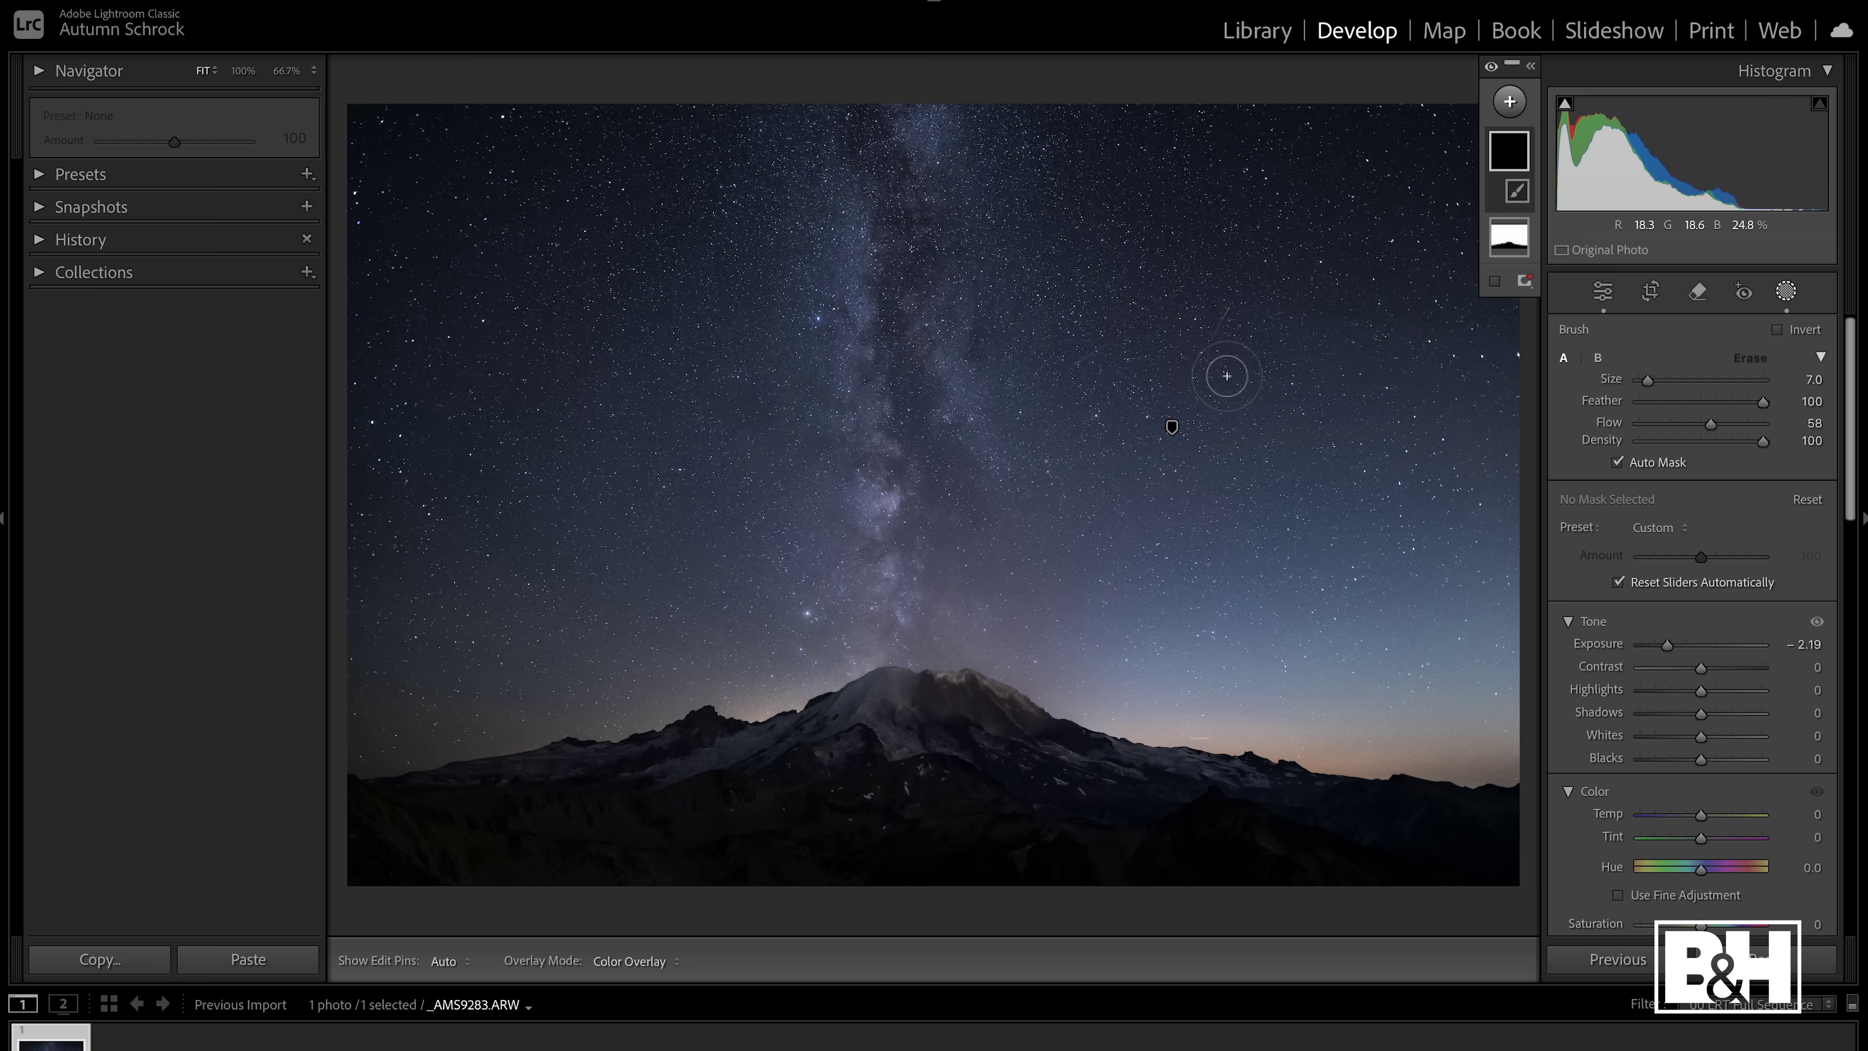
Brush overlapping test strokes onto the open sky beside the Milky Way to build up the darkening effect
left_click_drag(1213, 259, 1163, 475)
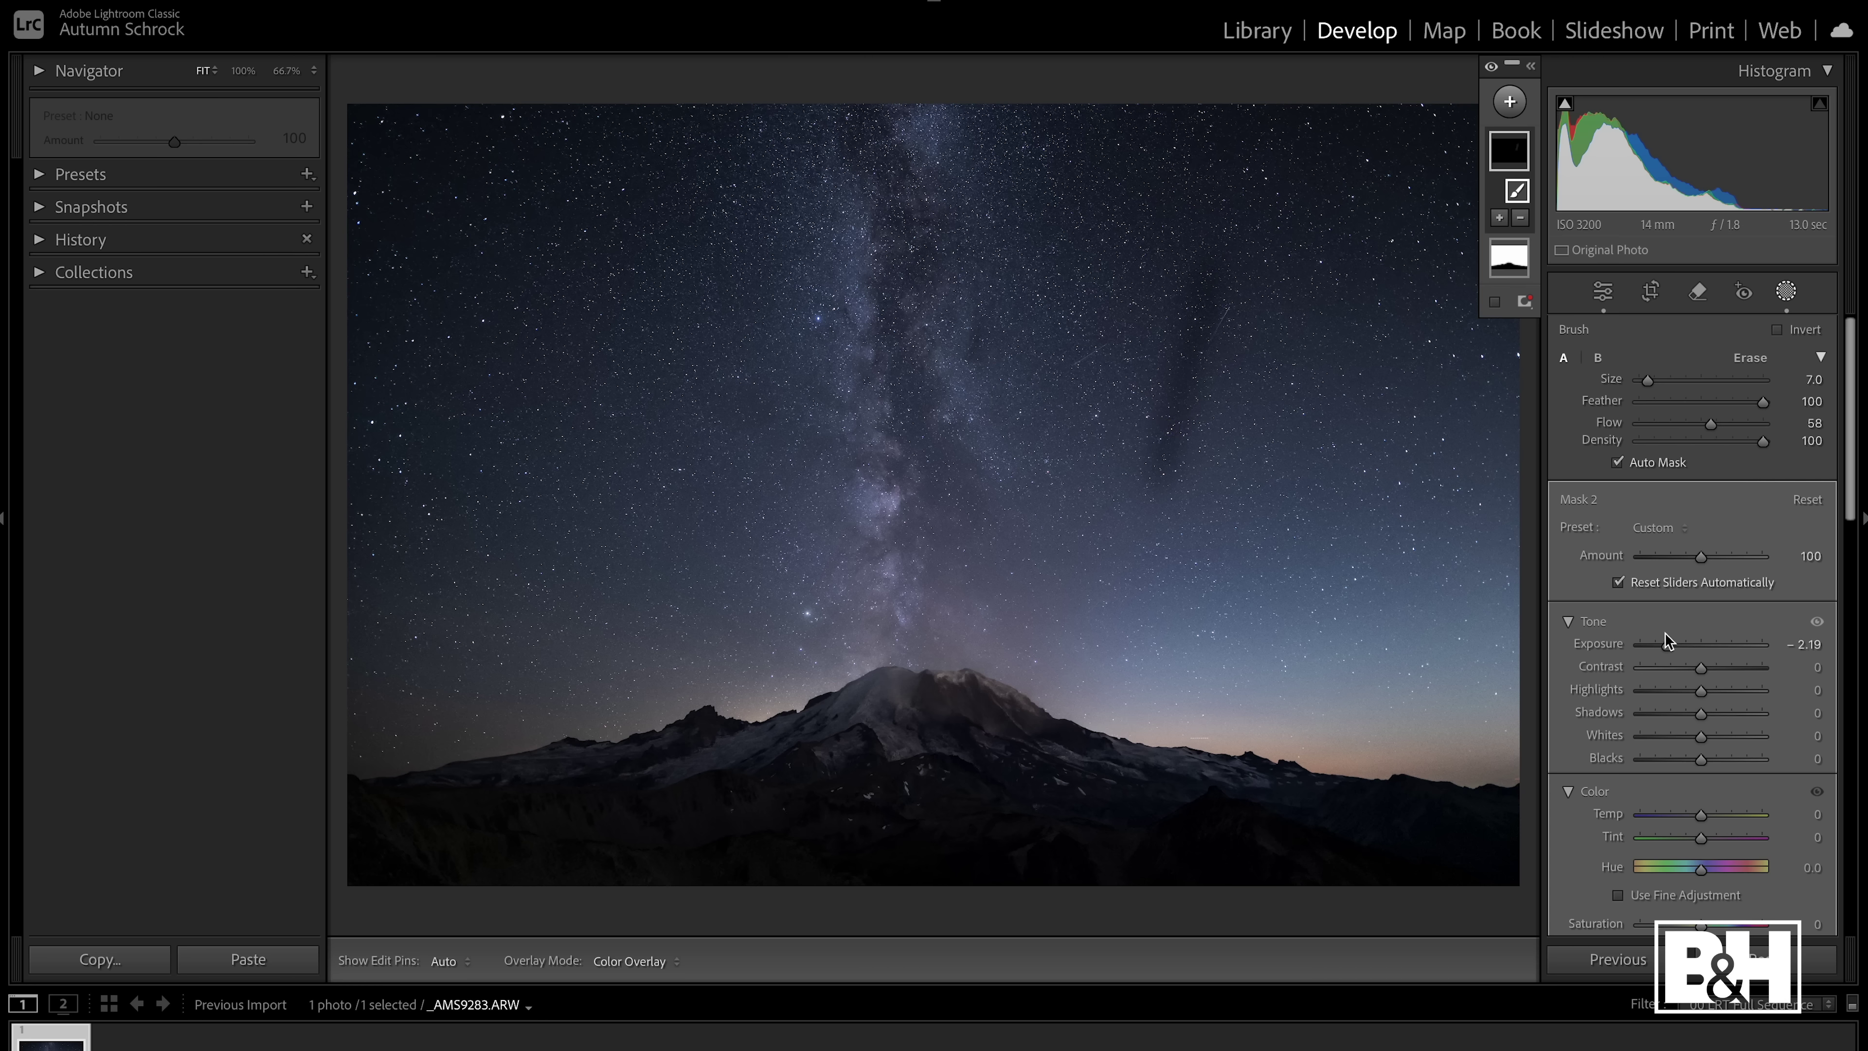
key("h")
key("h")
key("h")
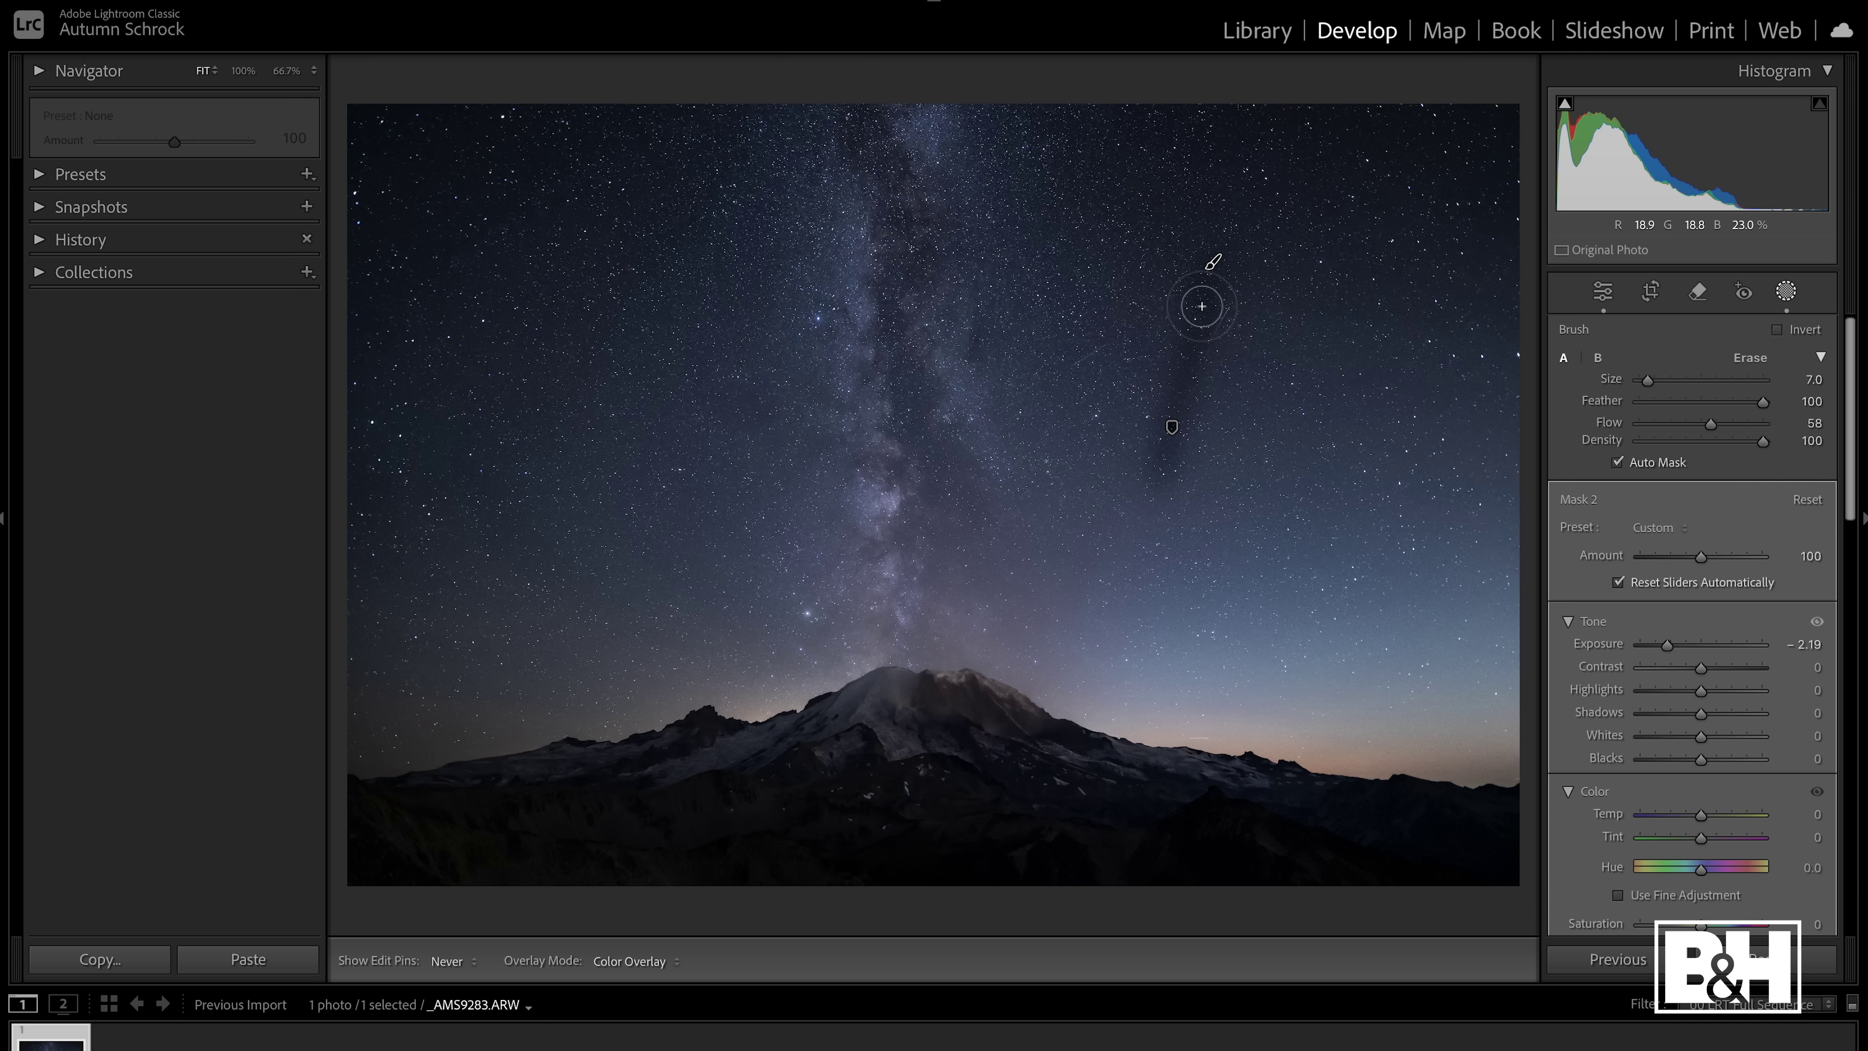
key("h")
key("h")
key("h")
key("h")
key("h")
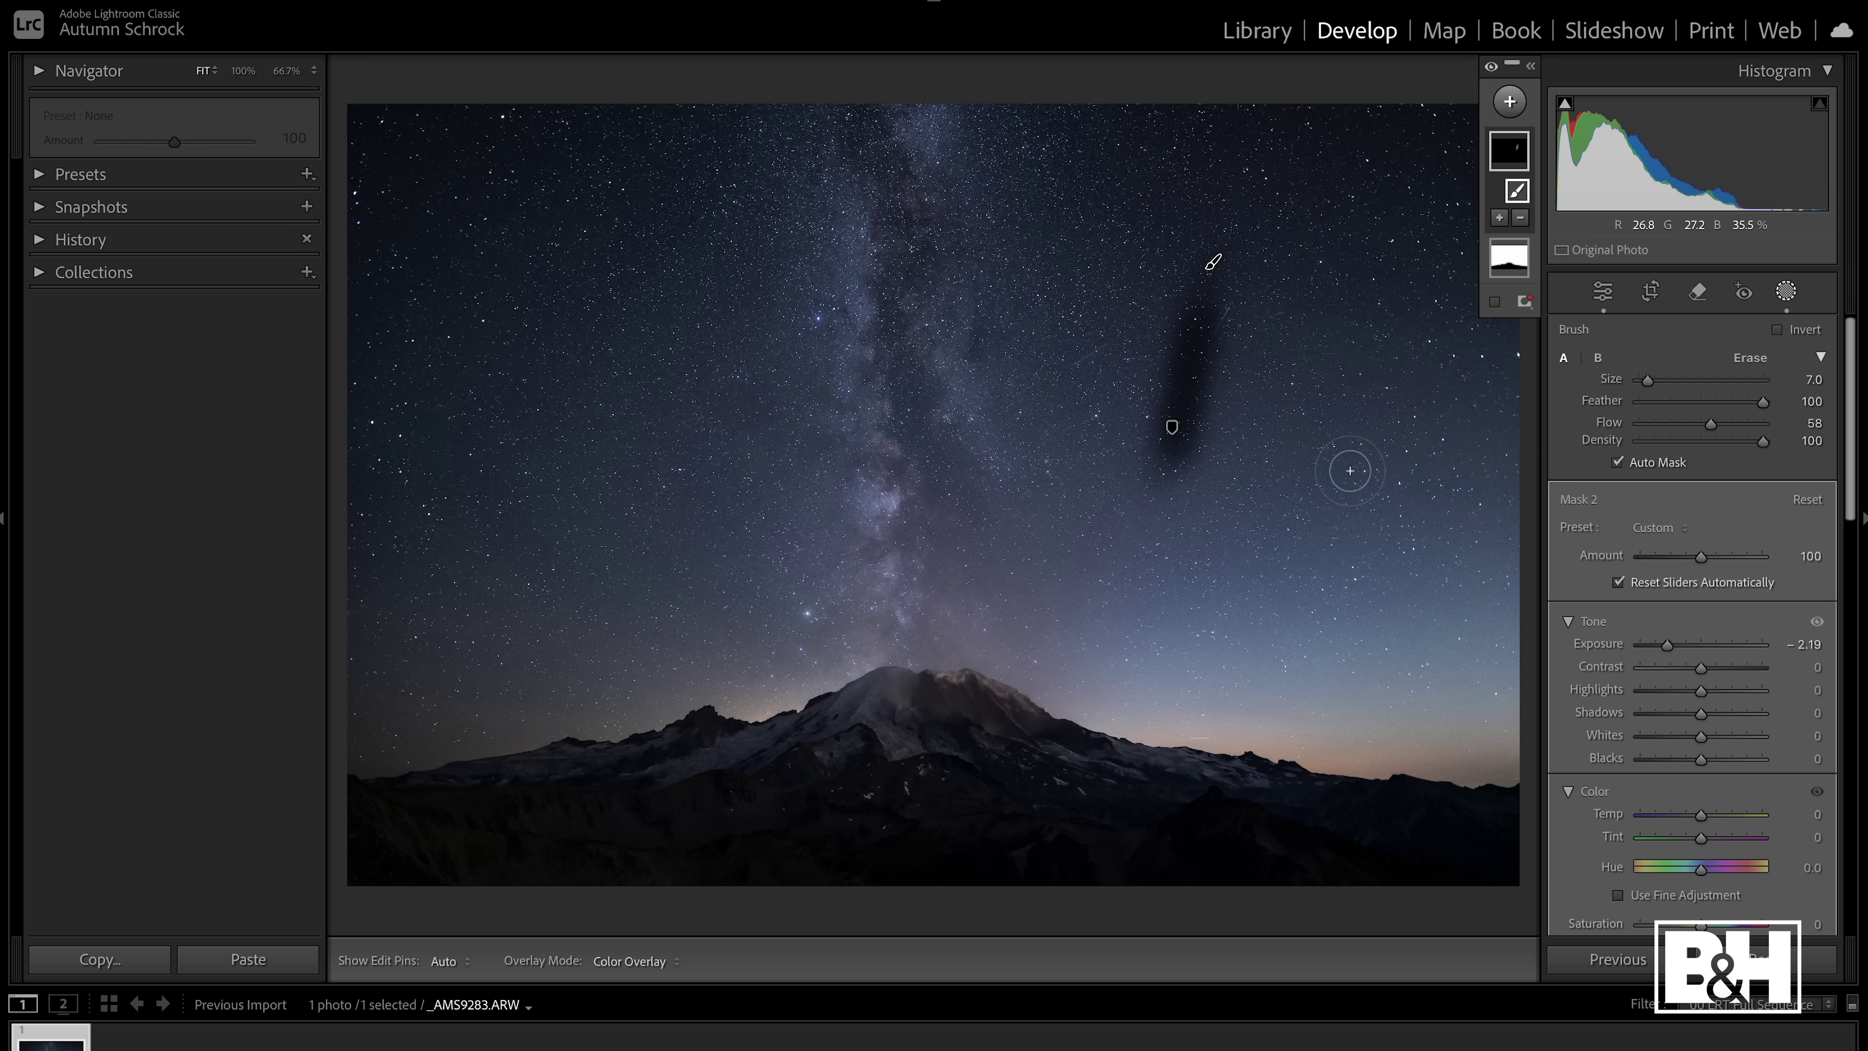
Set the brush to Flow 100 and Density 59 and paint two comparison strokes beside the first test area
mouse_move(1764, 445)
left_mouse_down()
mouse_move(1712, 442)
mouse_move(1767, 429)
left_mouse_up()
left_click_drag(1309, 344, 1293, 471)
mouse_move(1306, 313)
left_mouse_down()
mouse_move(1292, 471)
mouse_move(1304, 330)
mouse_move(1290, 463)
mouse_move(1311, 337)
mouse_move(1314, 421)
mouse_move(1356, 358)
mouse_move(1368, 441)
mouse_move(1375, 358)
mouse_move(1358, 483)
left_mouse_up()
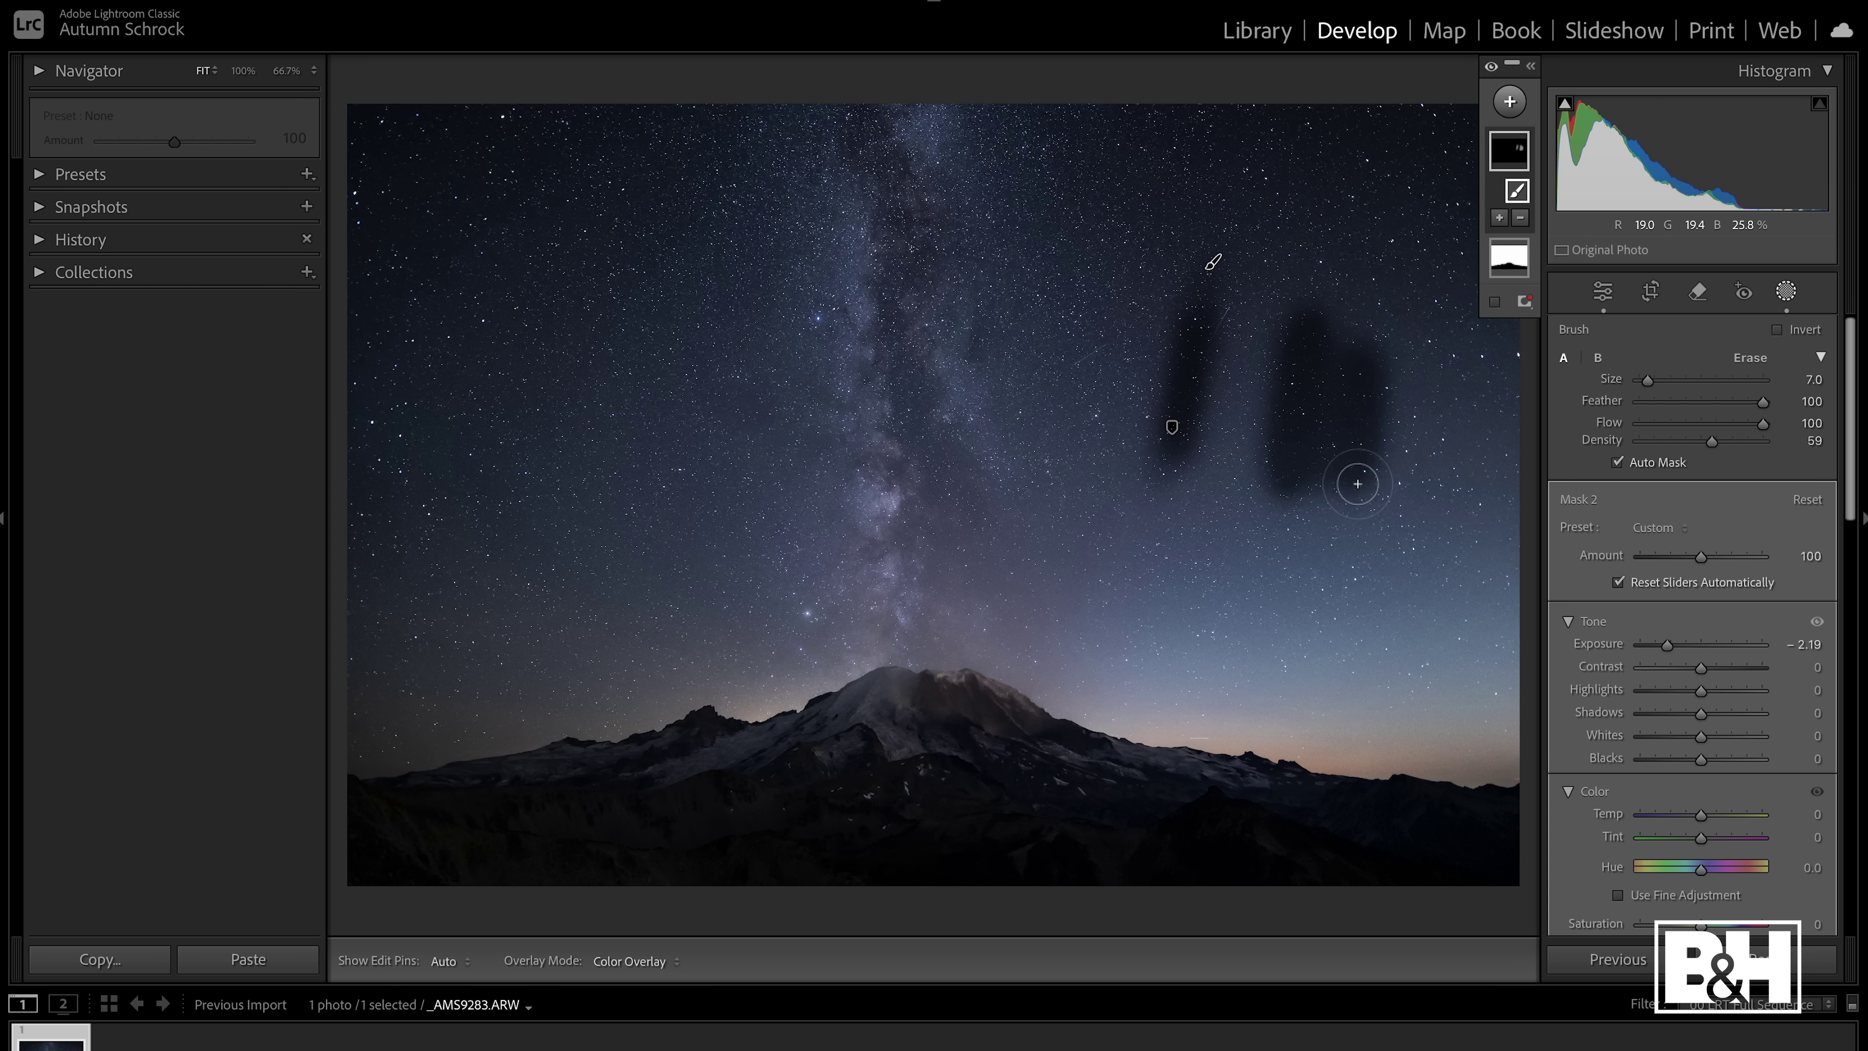
Undo all the test strokes together with their brush mask
key("ctrl+z")
key("ctrl+z")
key("ctrl+z")
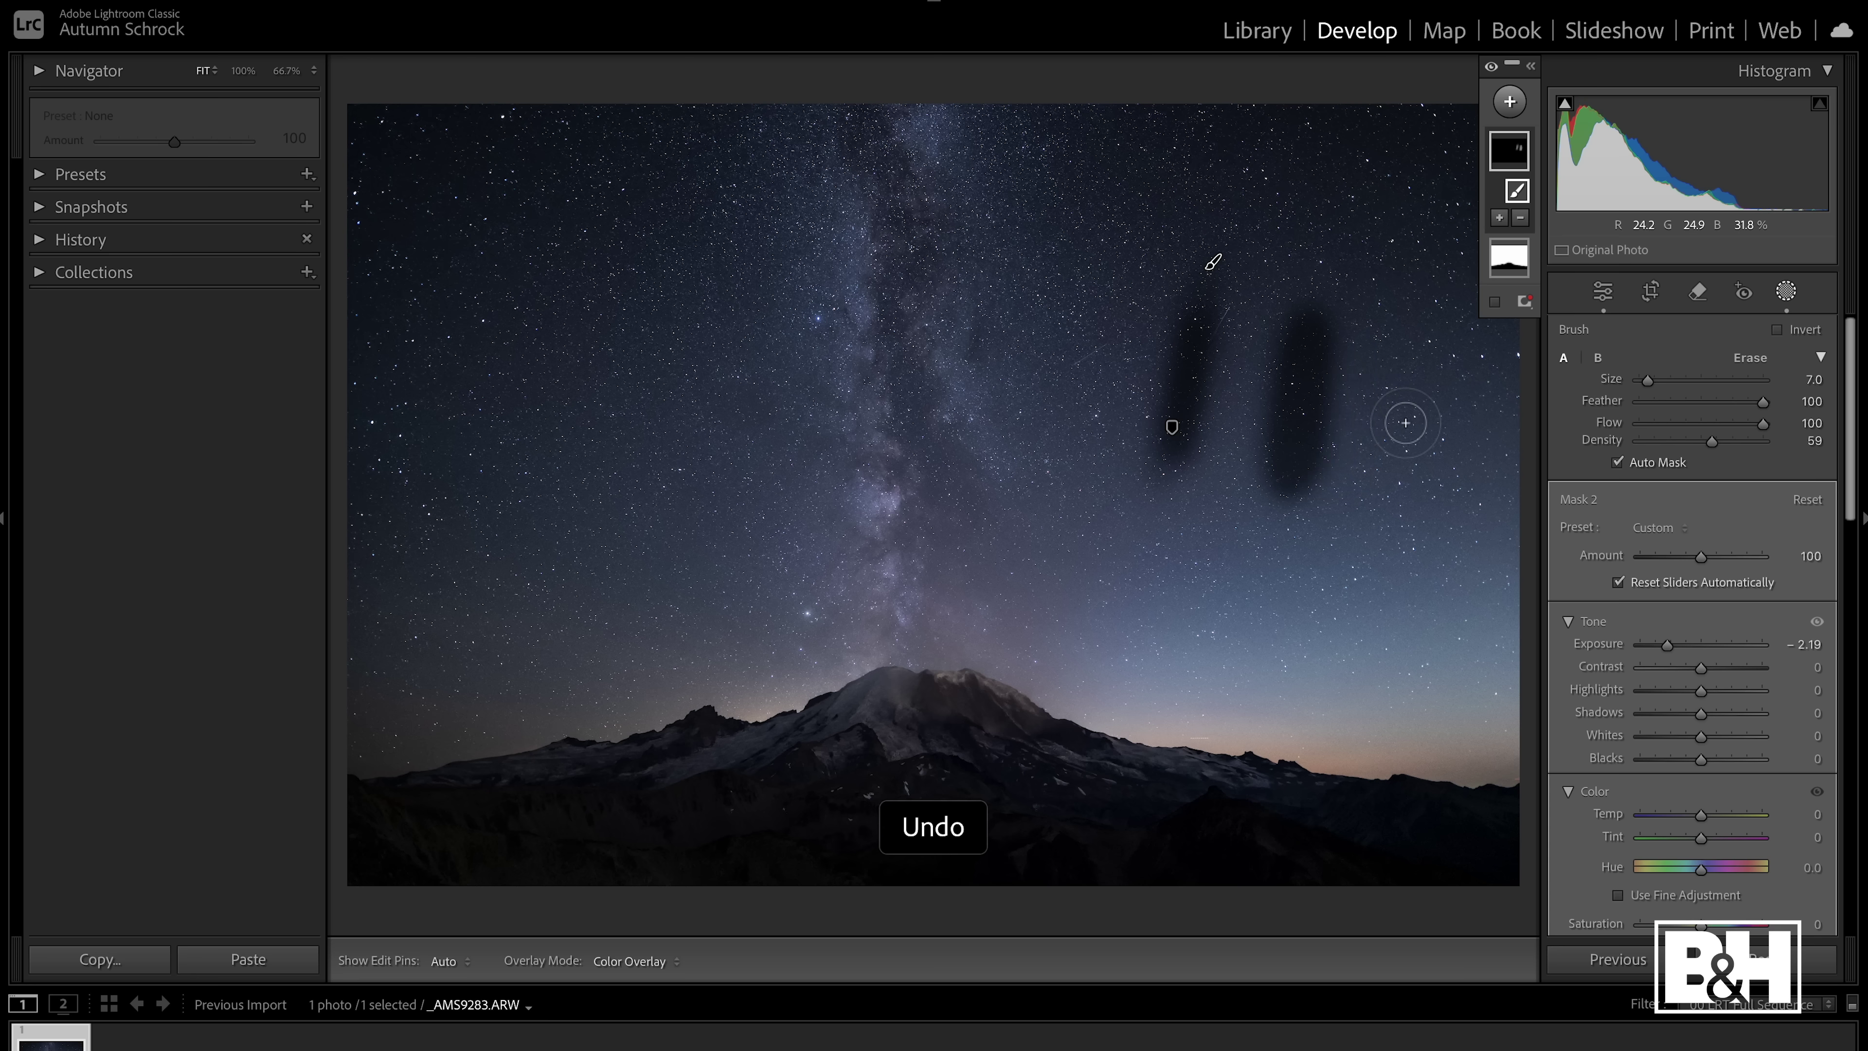
key("ctrl+z")
key("ctrl+z")
key("ctrl+z")
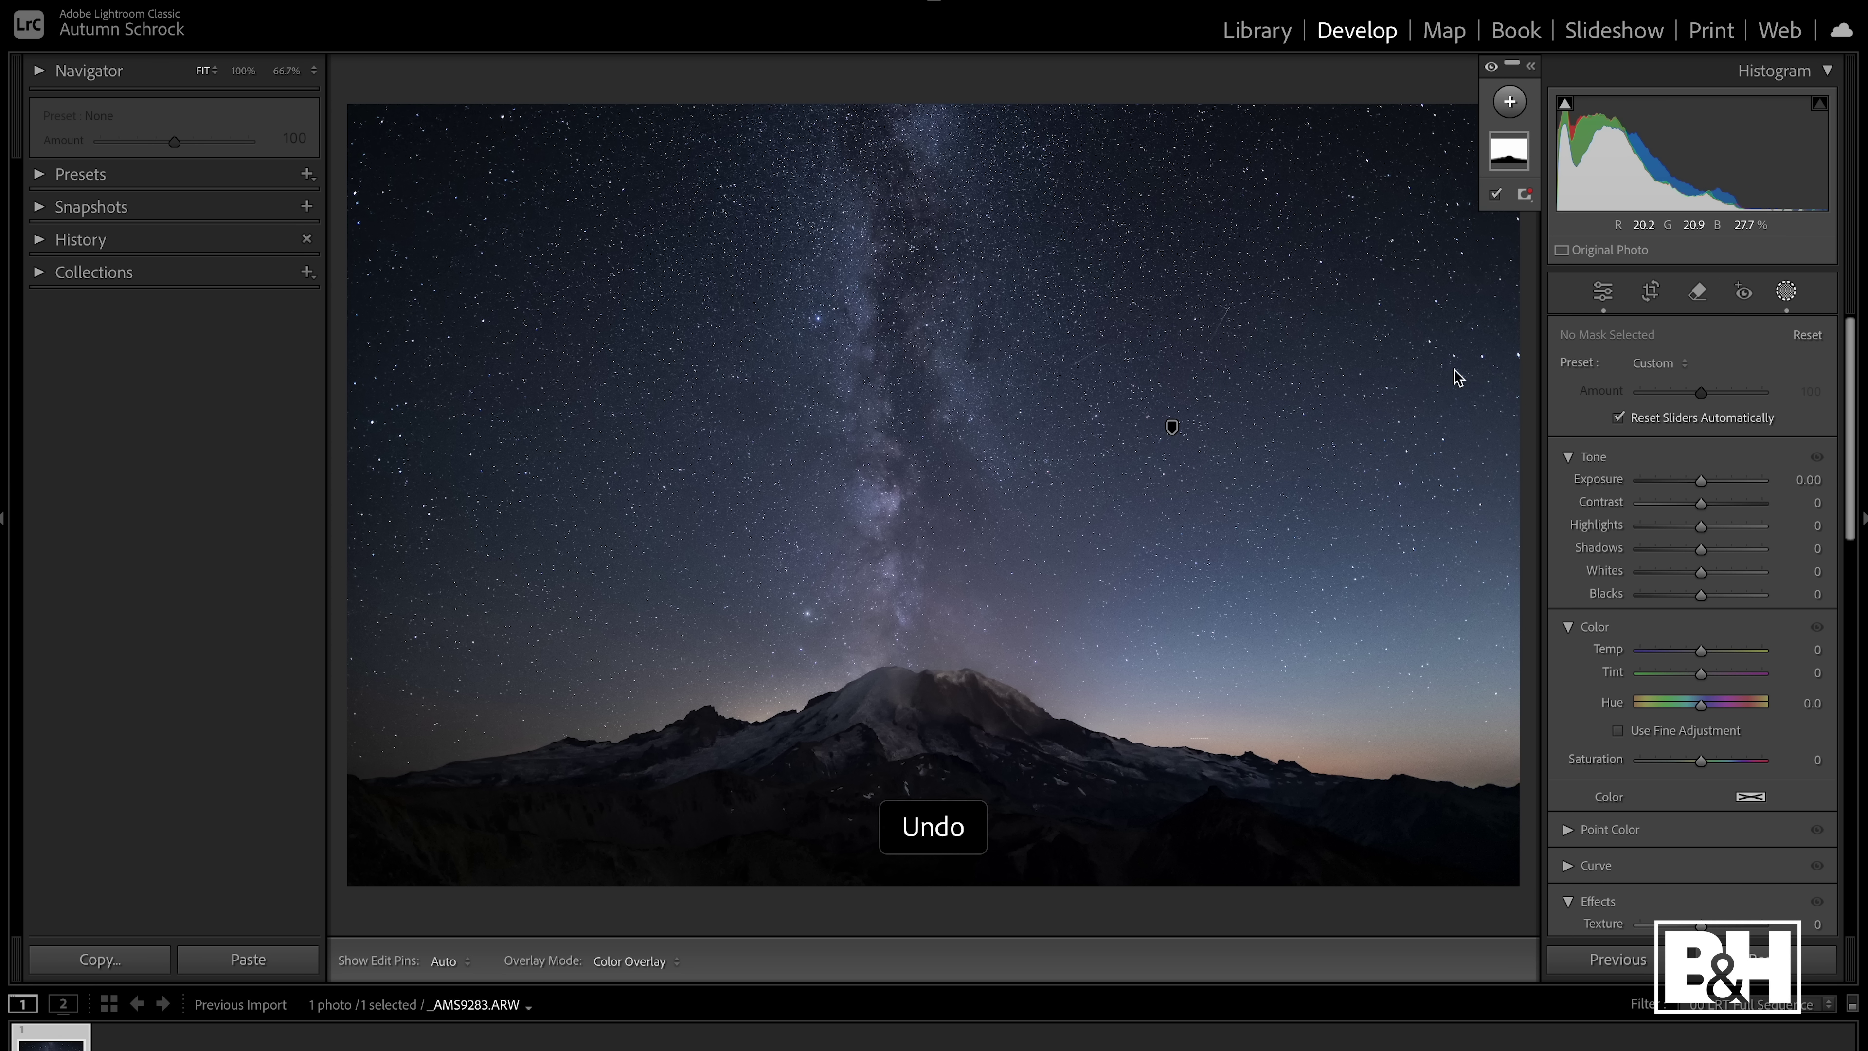
Start a new brush mask with Flow 75, Contrast 17, Shadows -23 and Blacks -20
left_click(1509, 101)
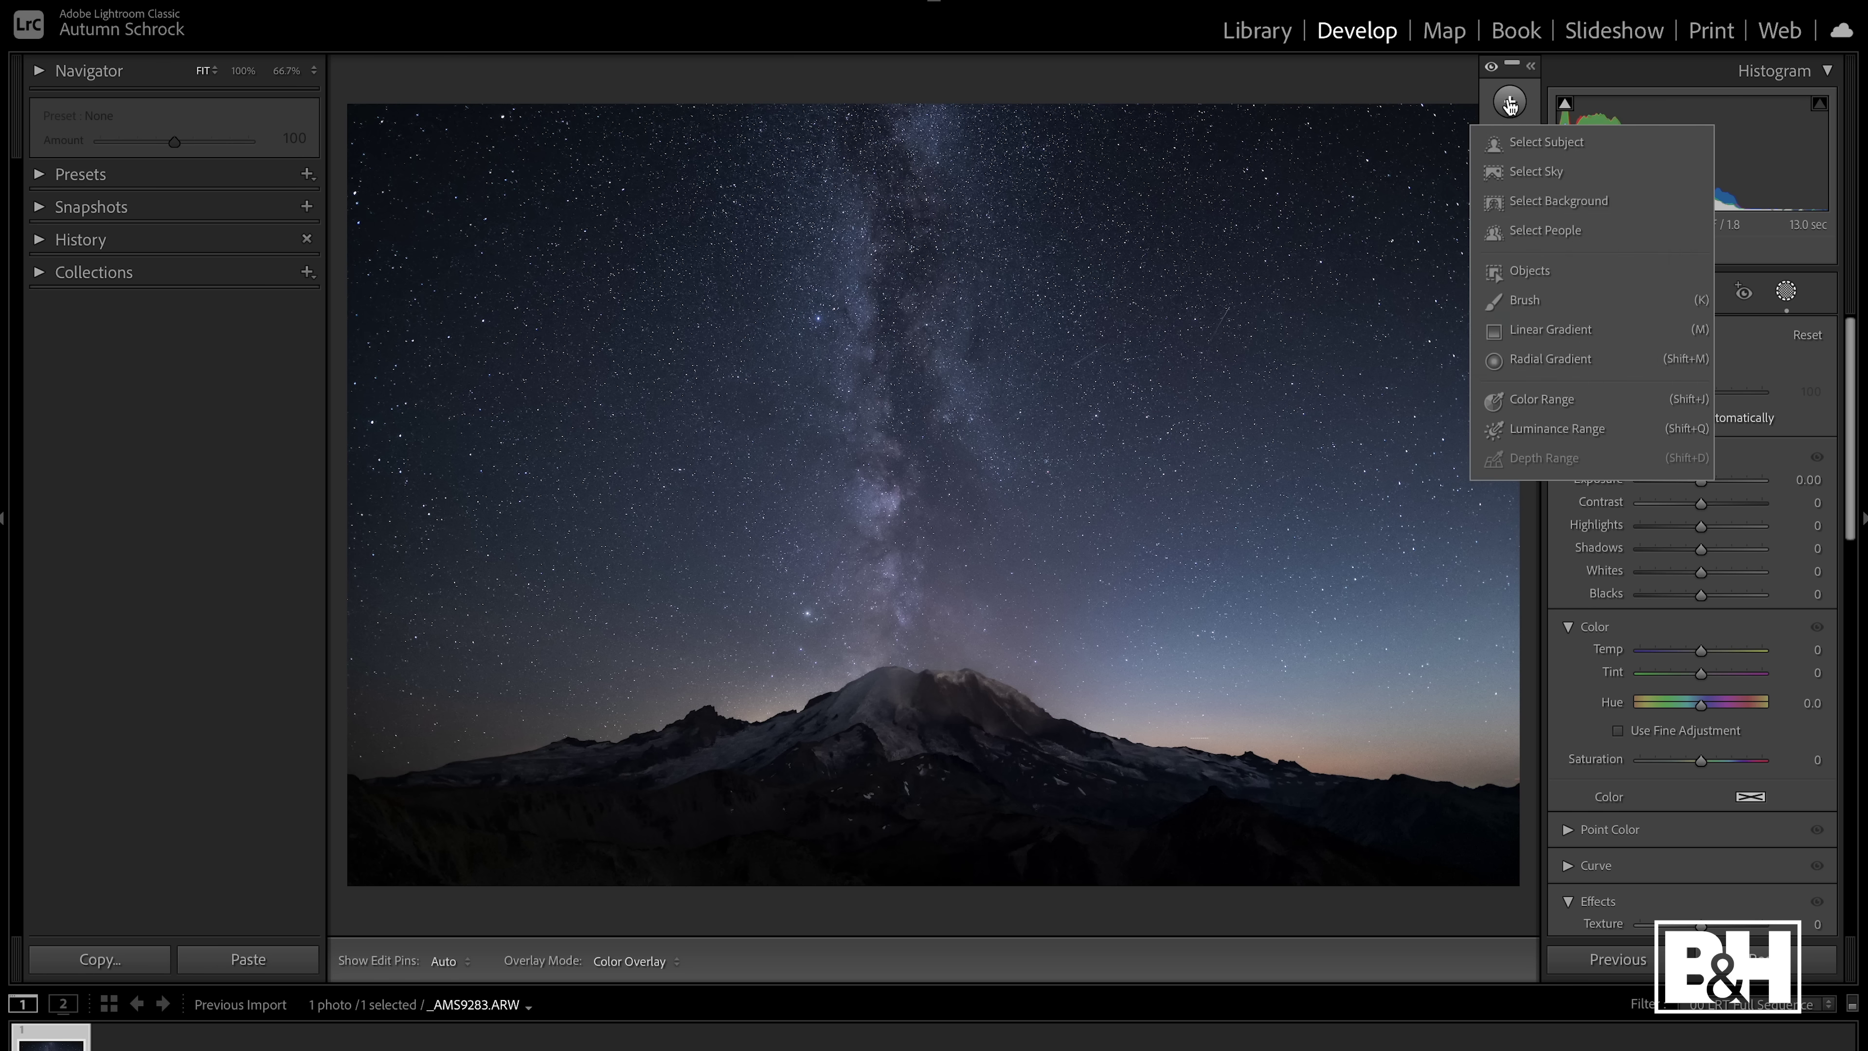
left_click(1525, 302)
left_click_drag(1763, 422, 1734, 430)
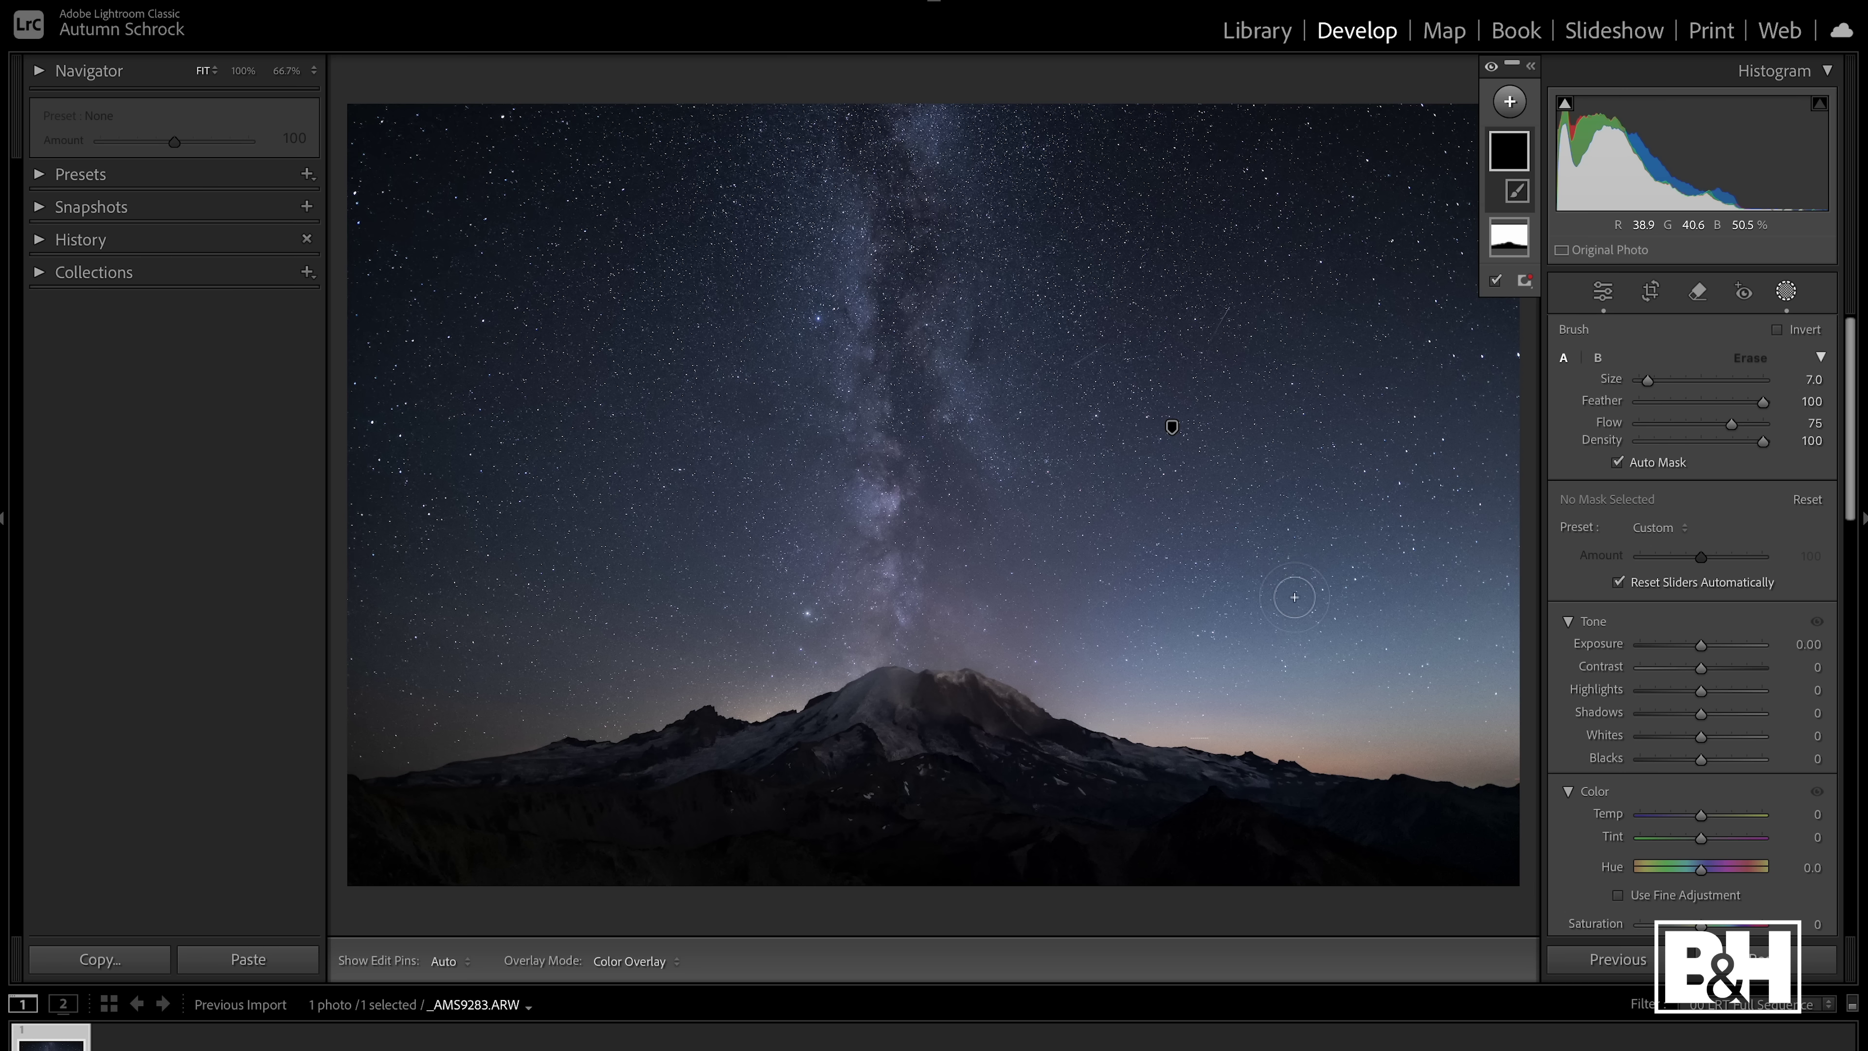
left_click_drag(1703, 669, 1714, 676)
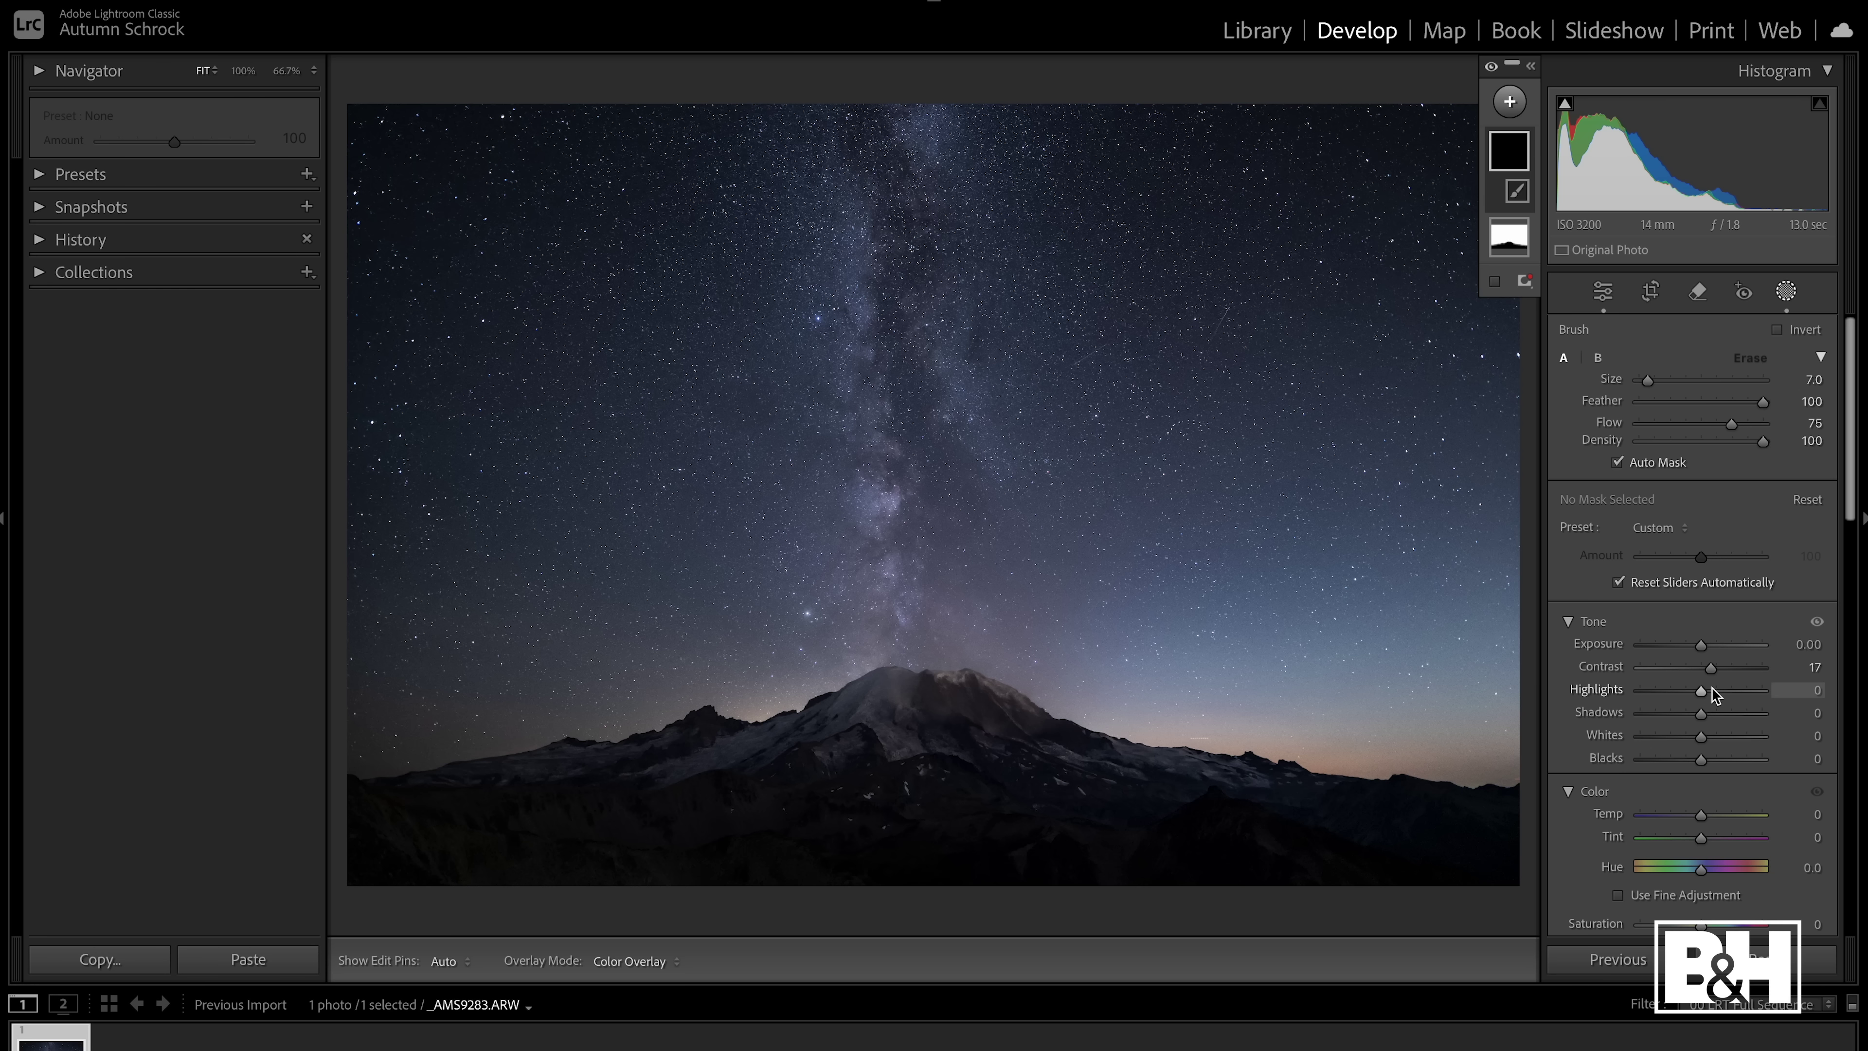
left_click_drag(1701, 719, 1691, 720)
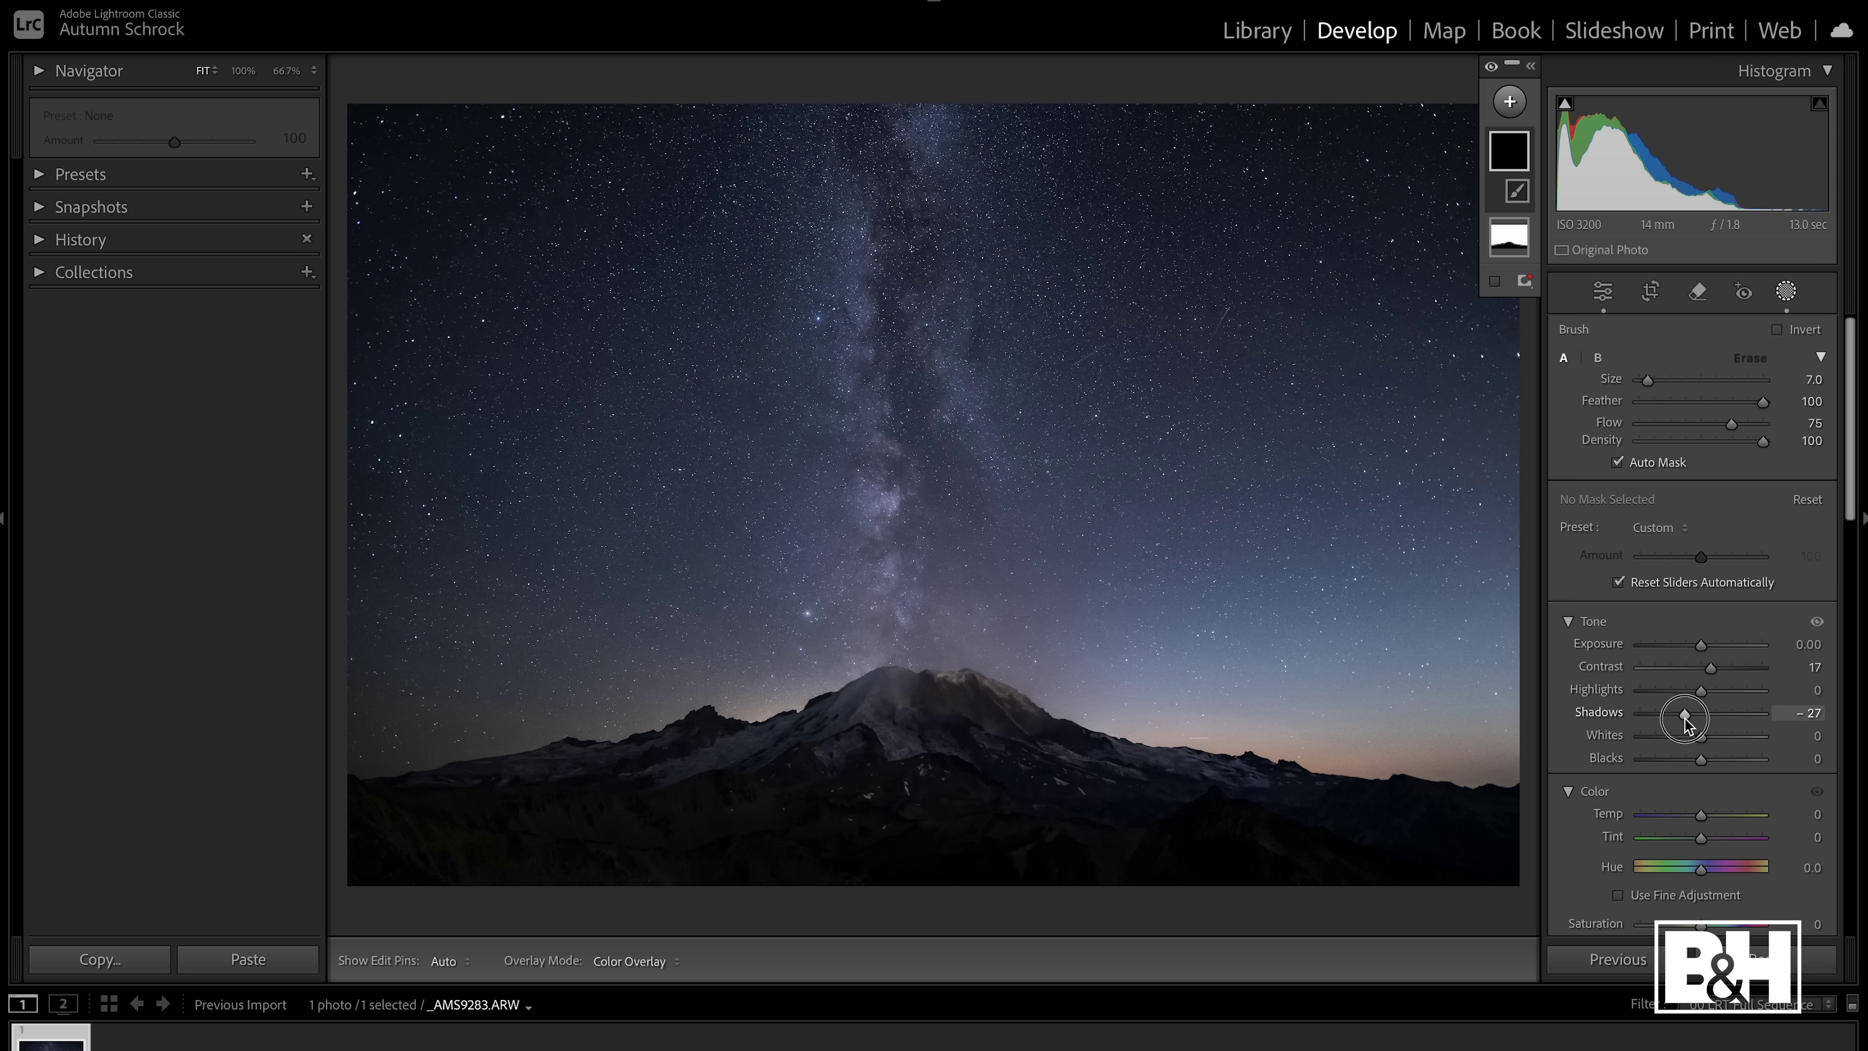
left_click_drag(1689, 724, 1693, 765)
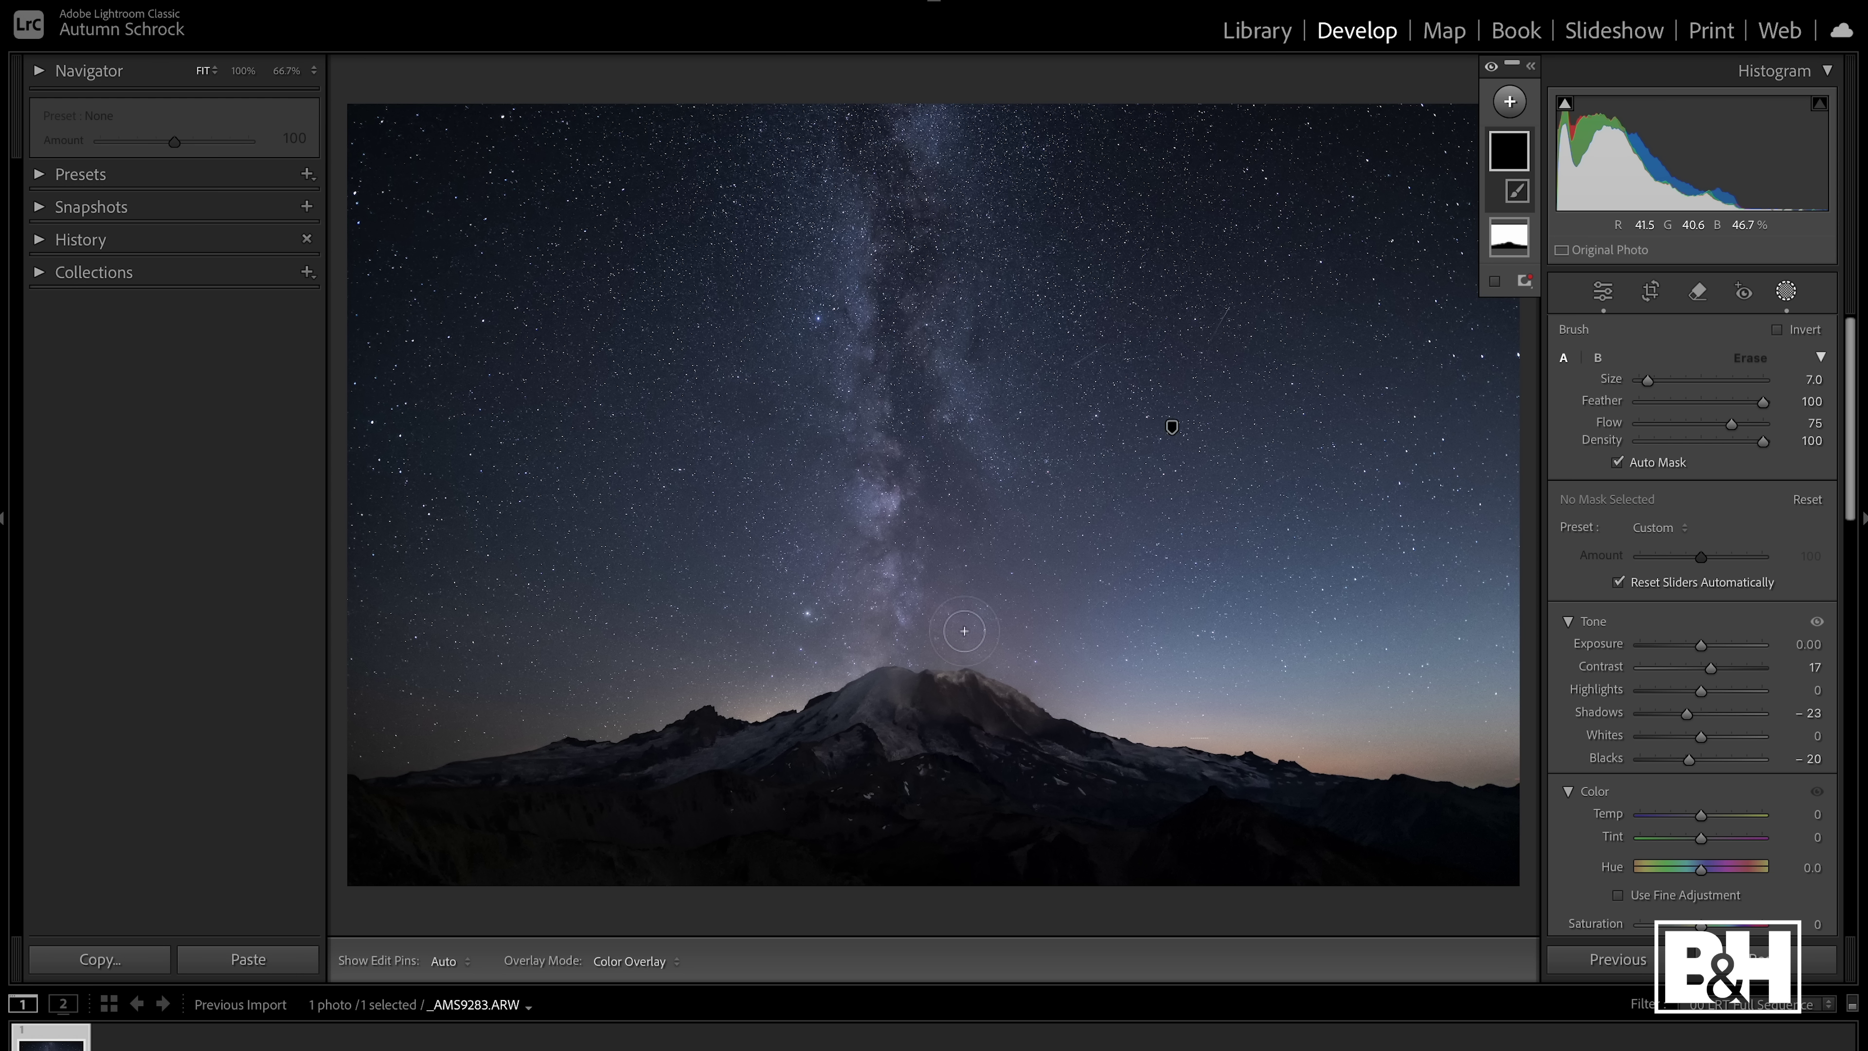
Enlarge the brush to size 12 and paint the Milky Way's dark lane from just above the summit up past the bright core
key("ctrl+equal")
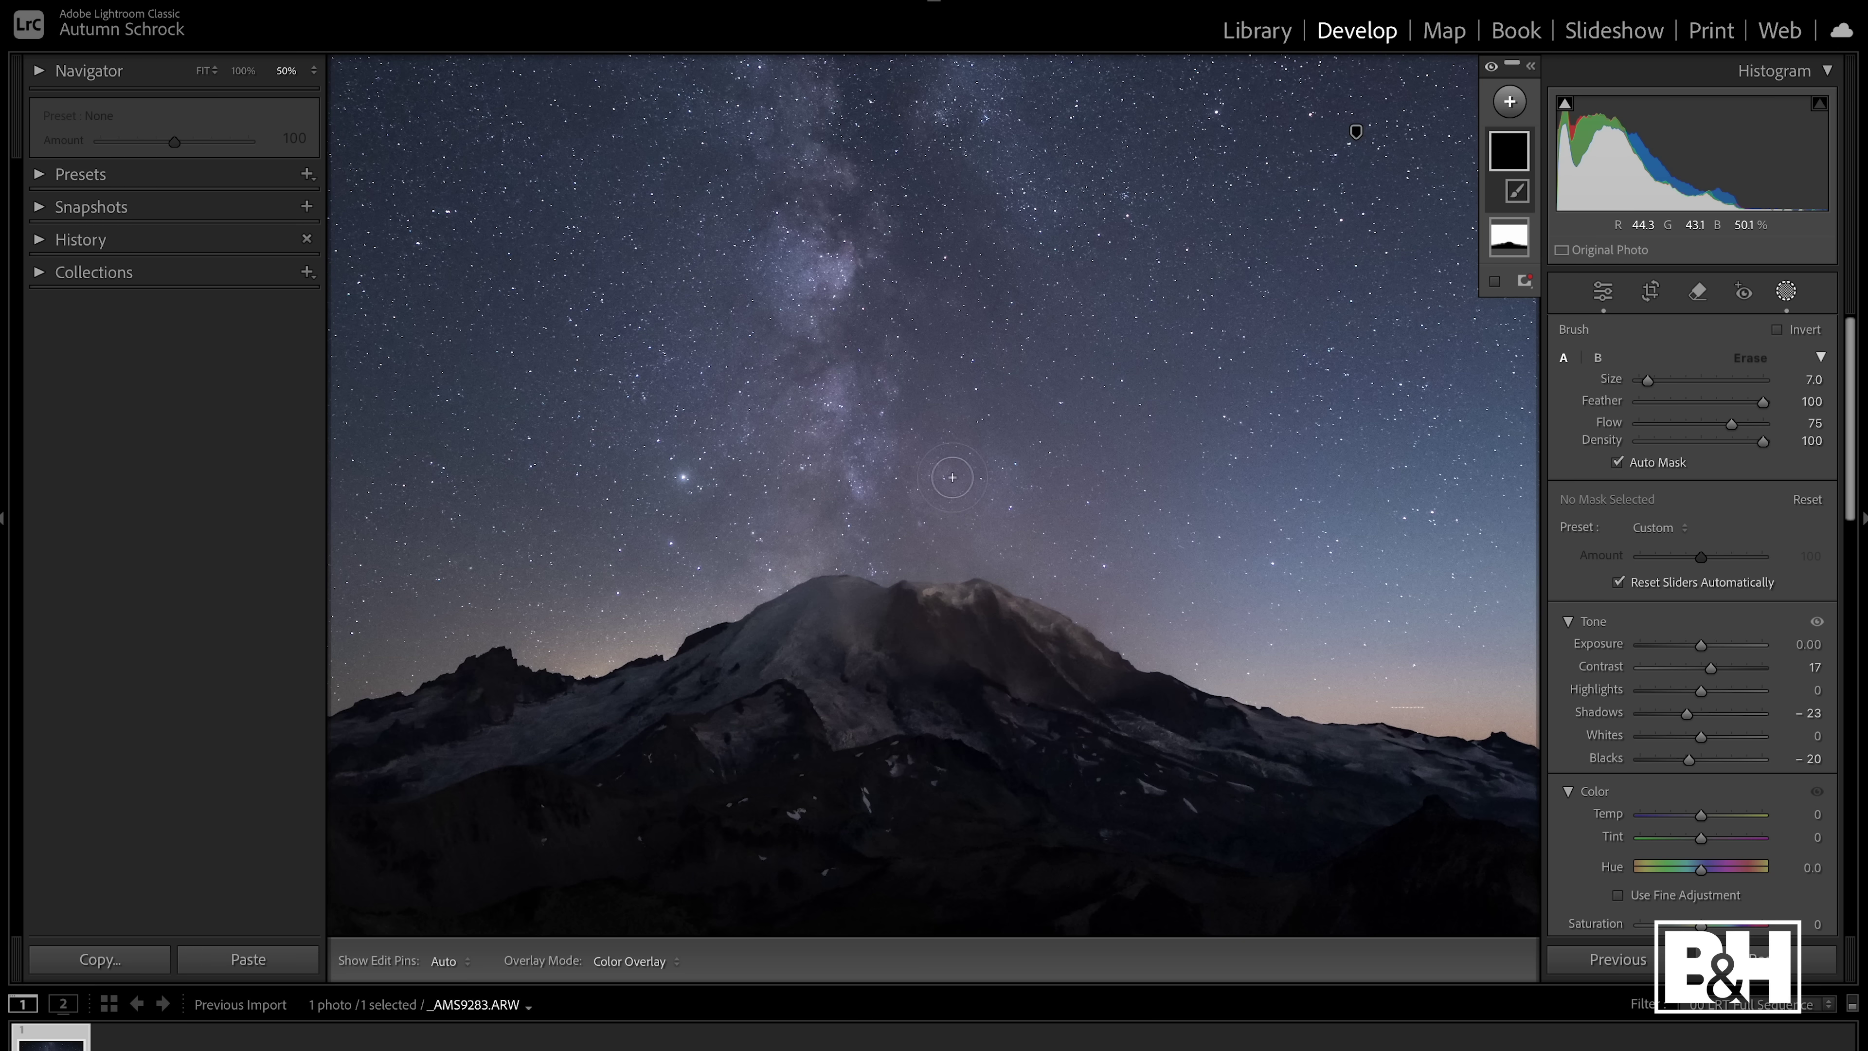
mouse_move(944, 410)
left_mouse_down()
mouse_move(947, 624)
mouse_move(930, 604)
left_mouse_up()
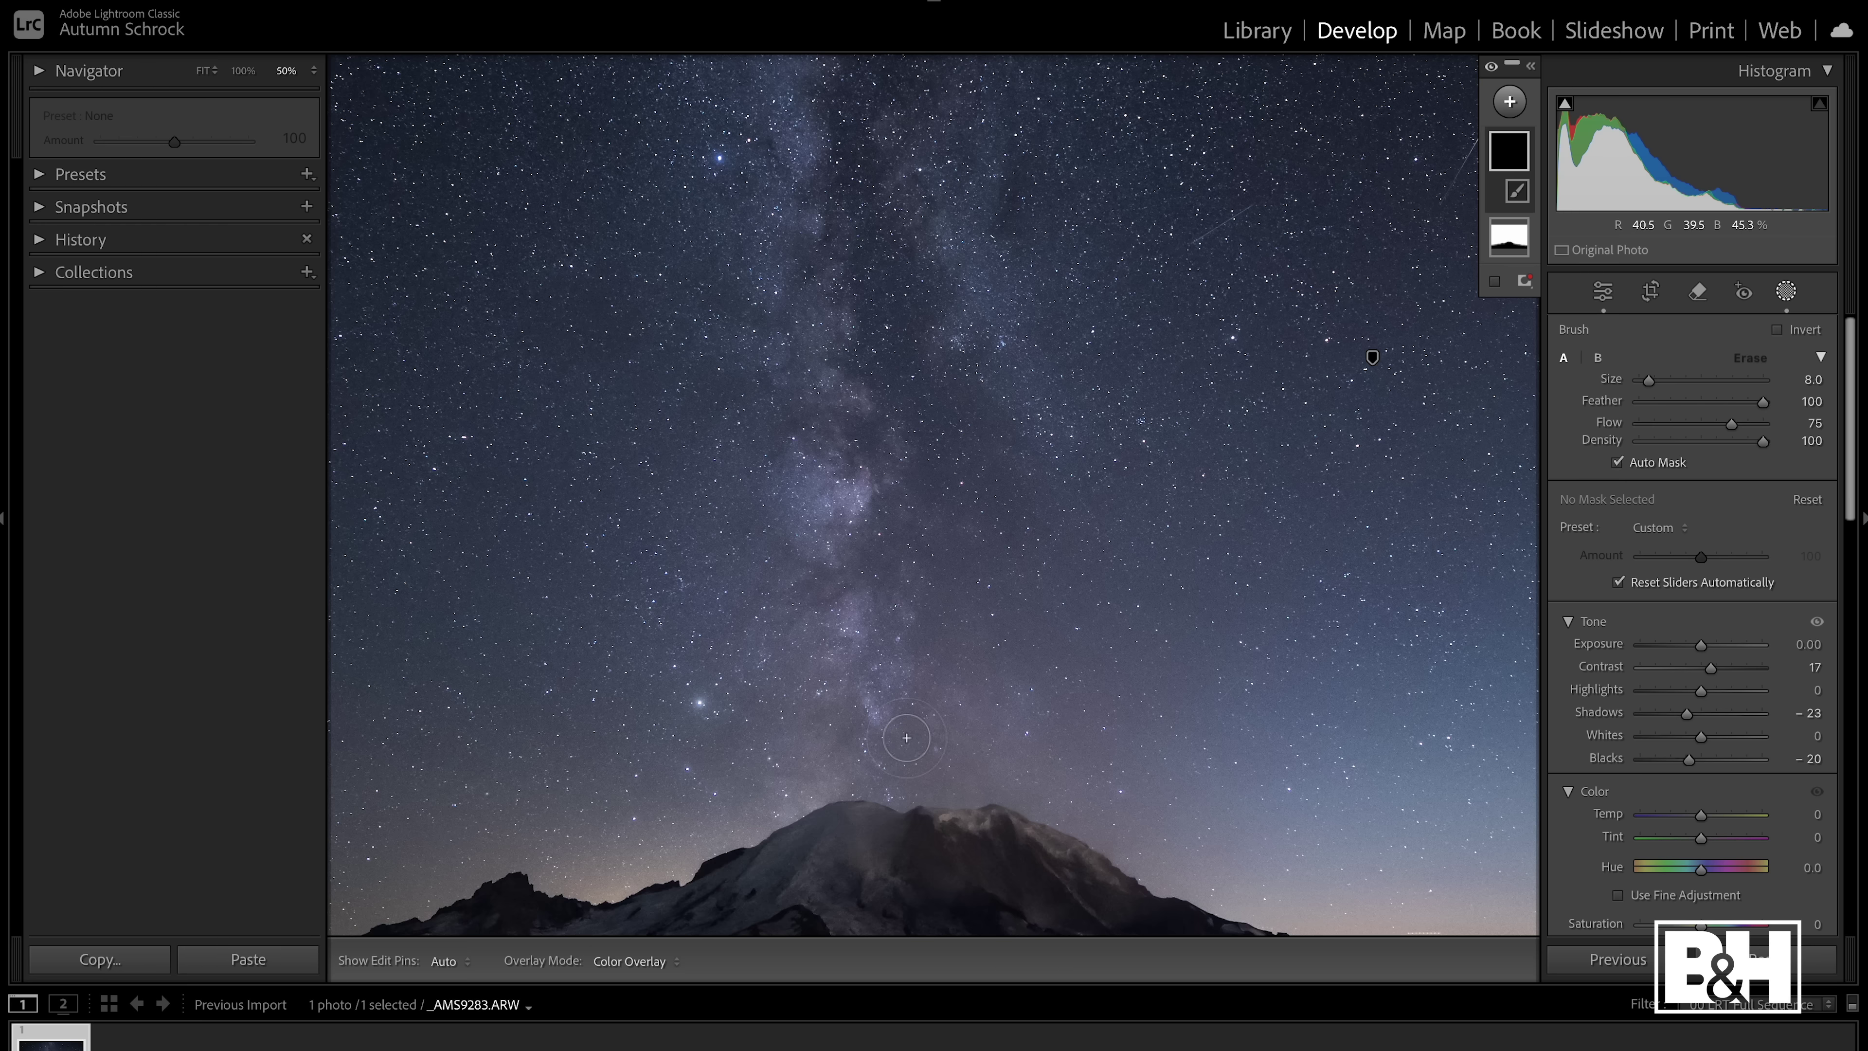
key("bracketright")
key("bracketright")
key("h")
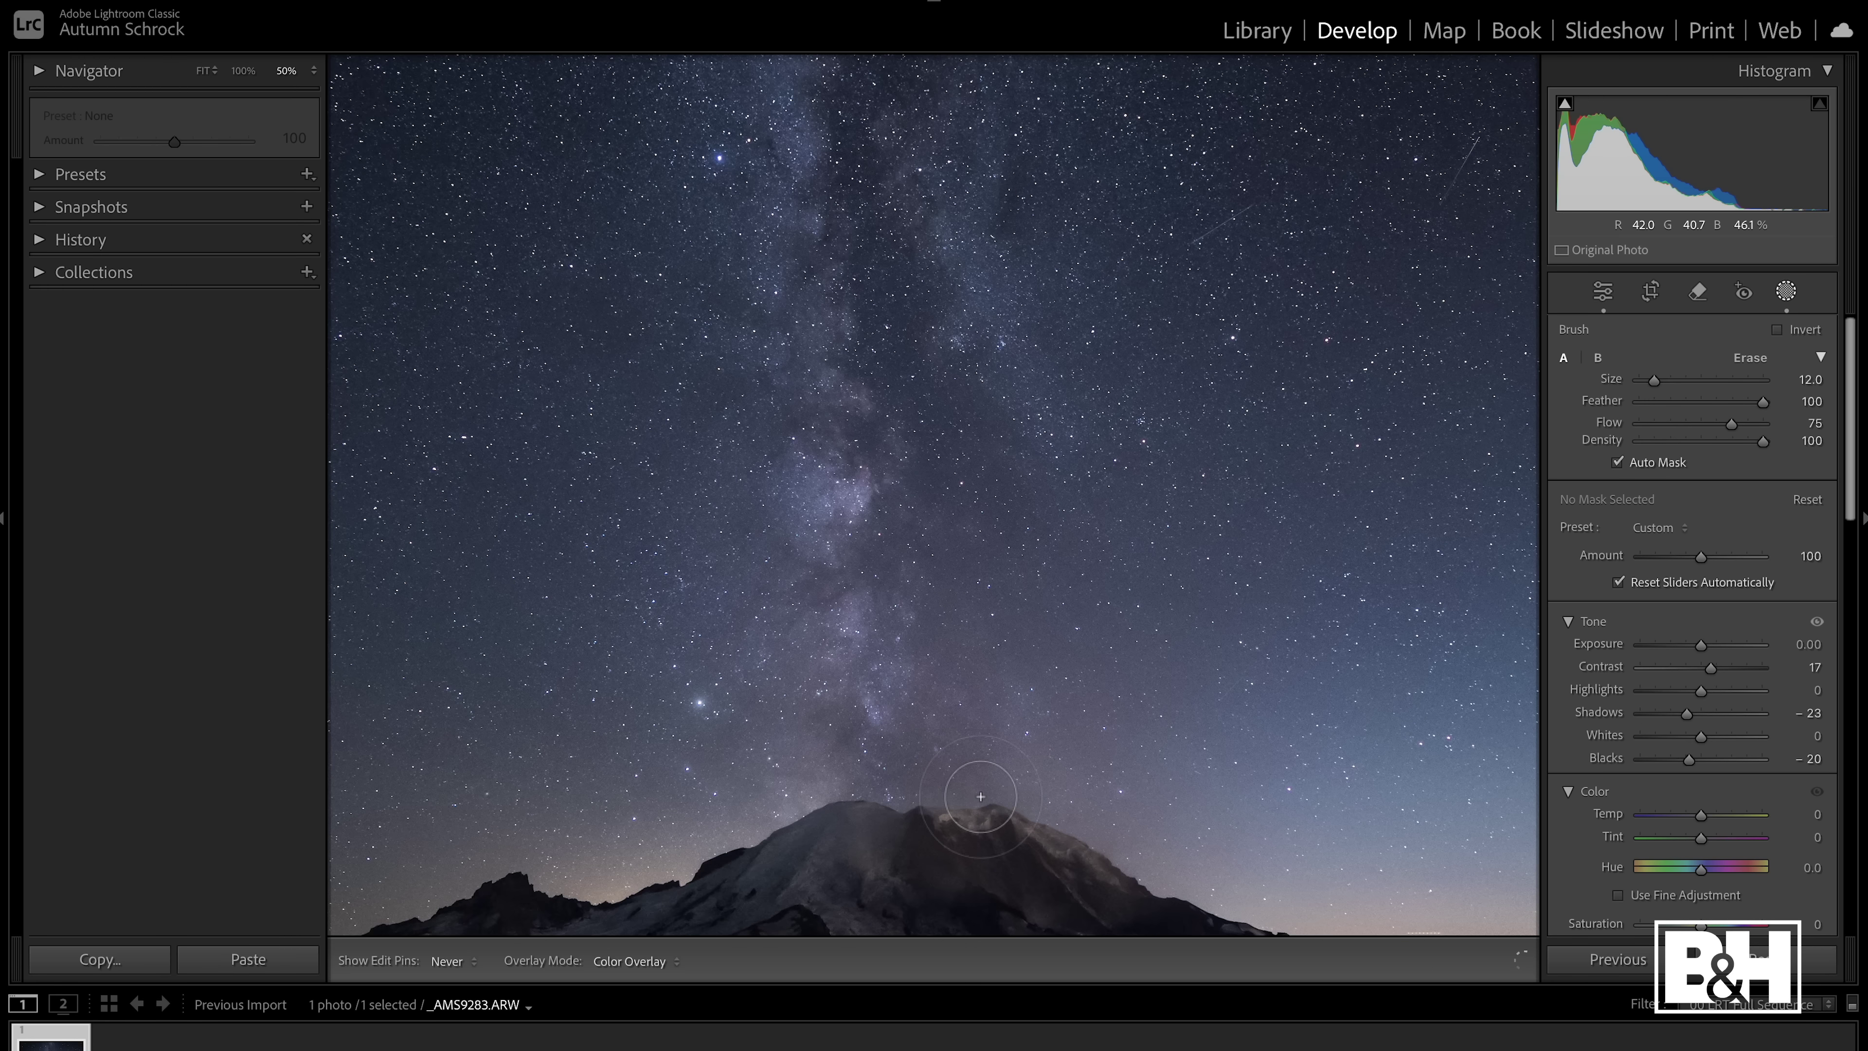
left_click_drag(980, 797, 968, 763)
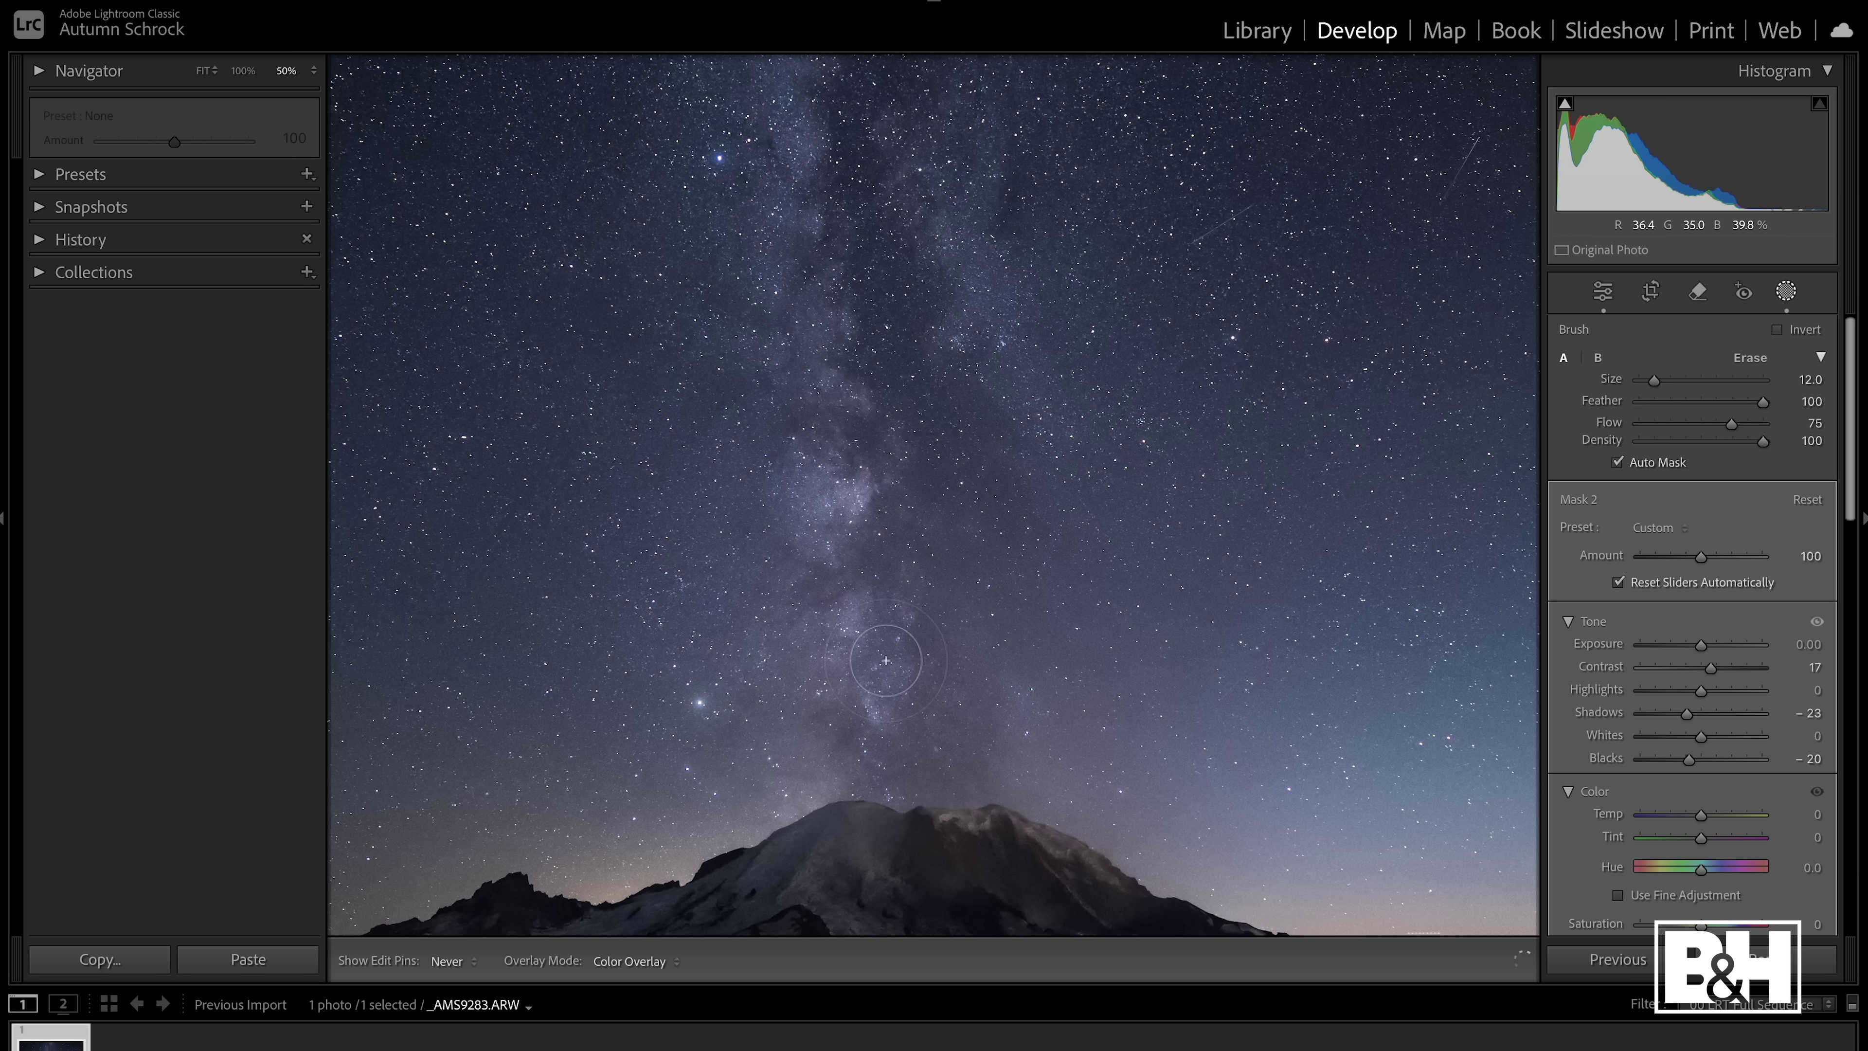
mouse_move(893, 623)
left_mouse_down()
mouse_move(867, 565)
mouse_move(813, 590)
mouse_move(791, 577)
mouse_move(822, 588)
mouse_move(912, 474)
left_mouse_up()
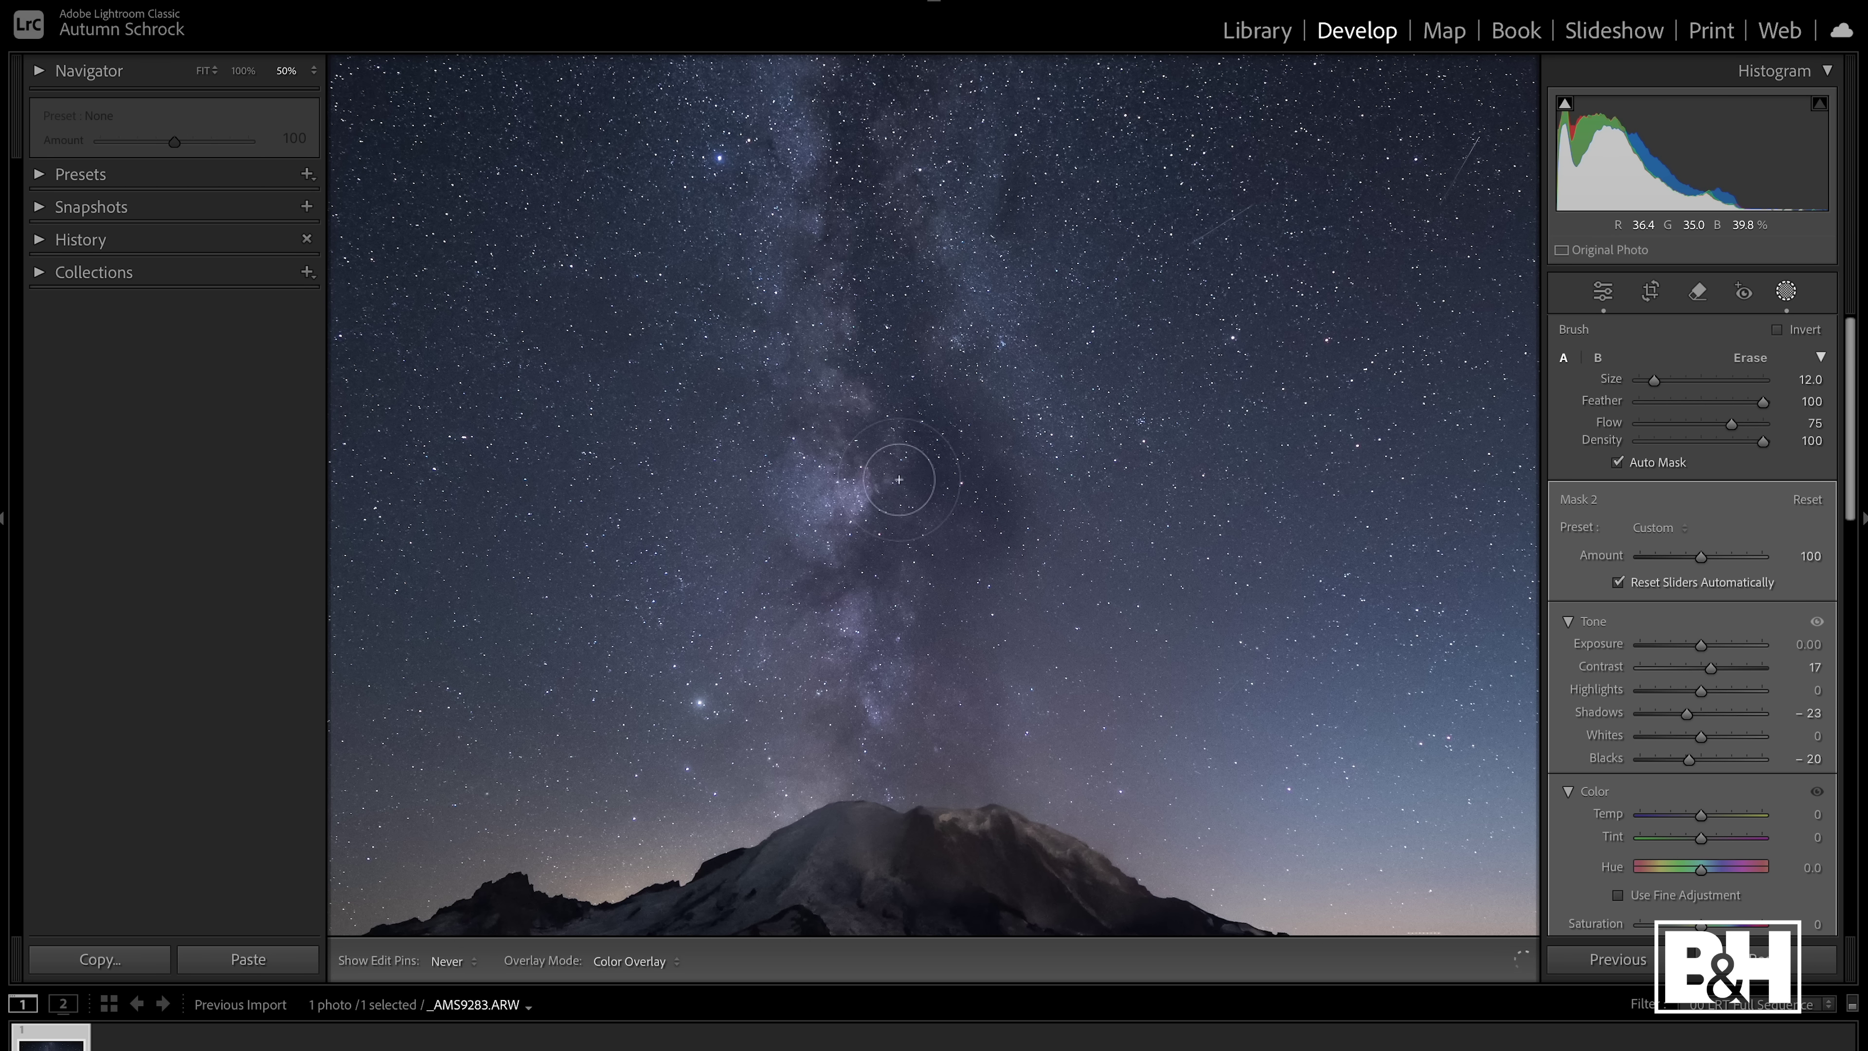
key("h")
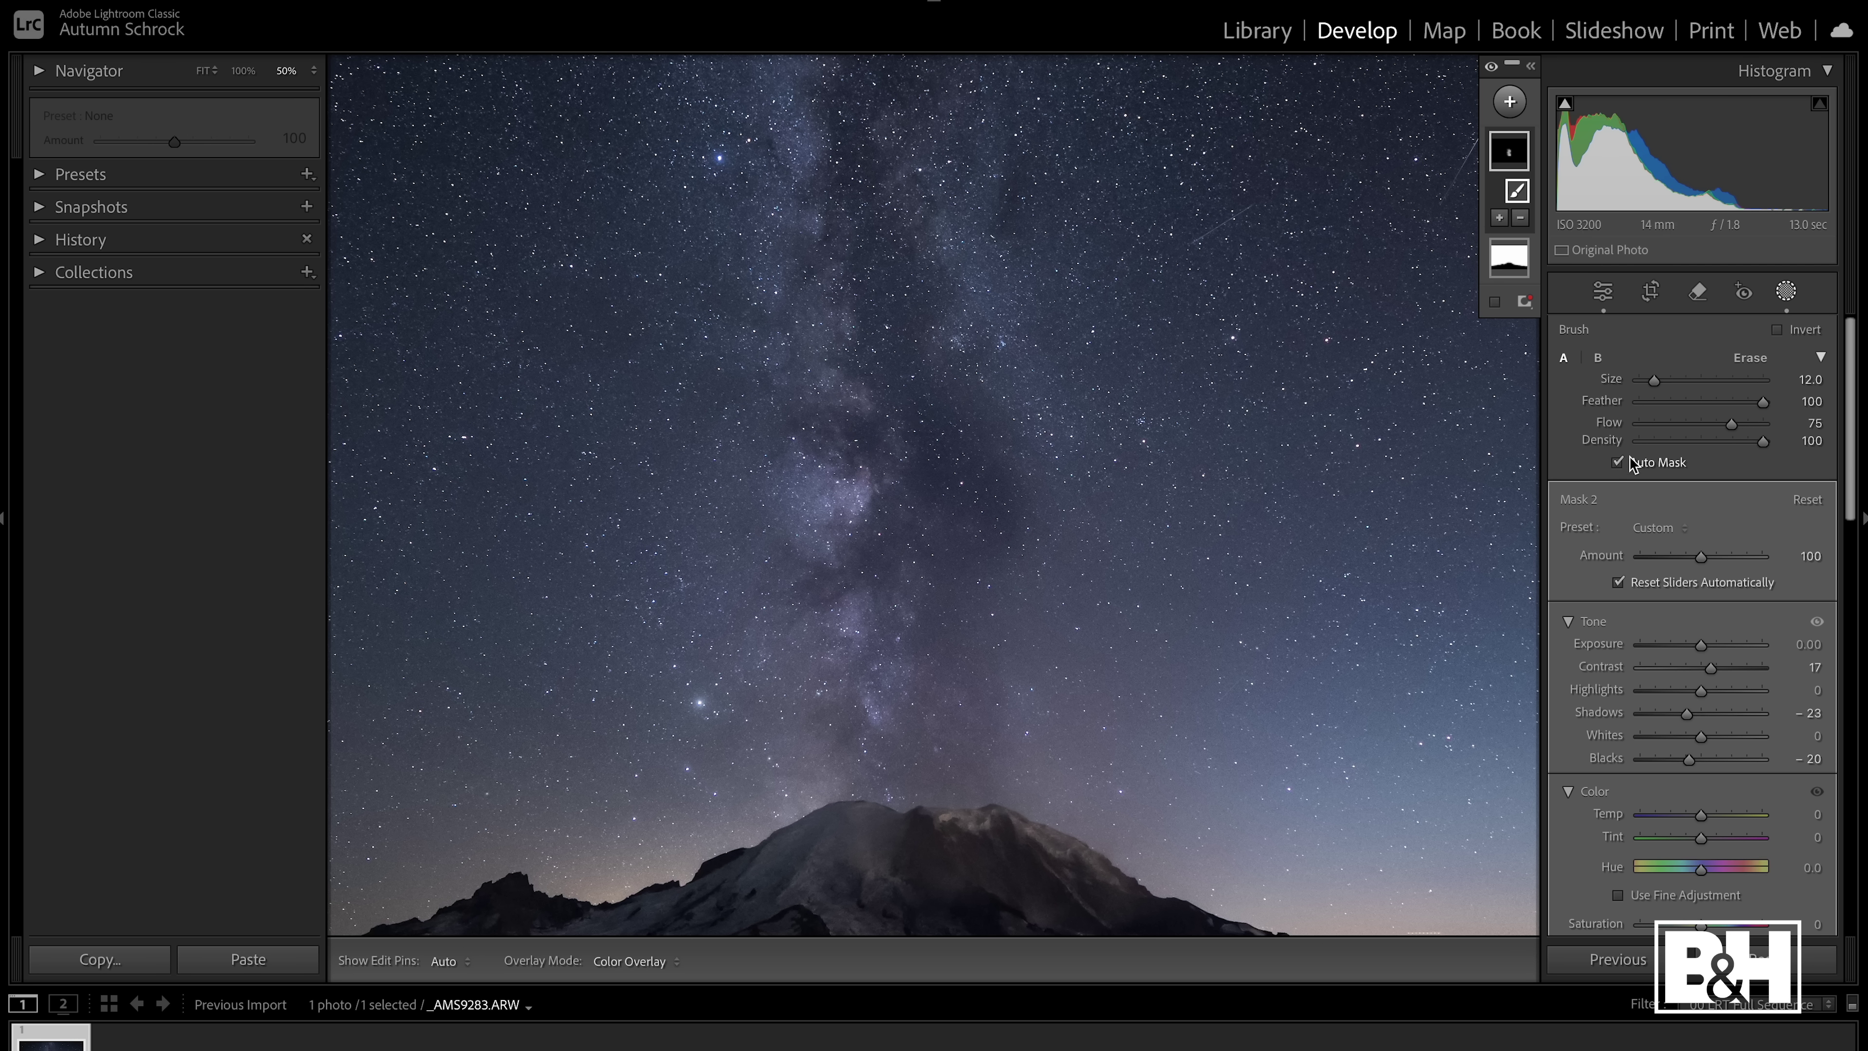
key("h")
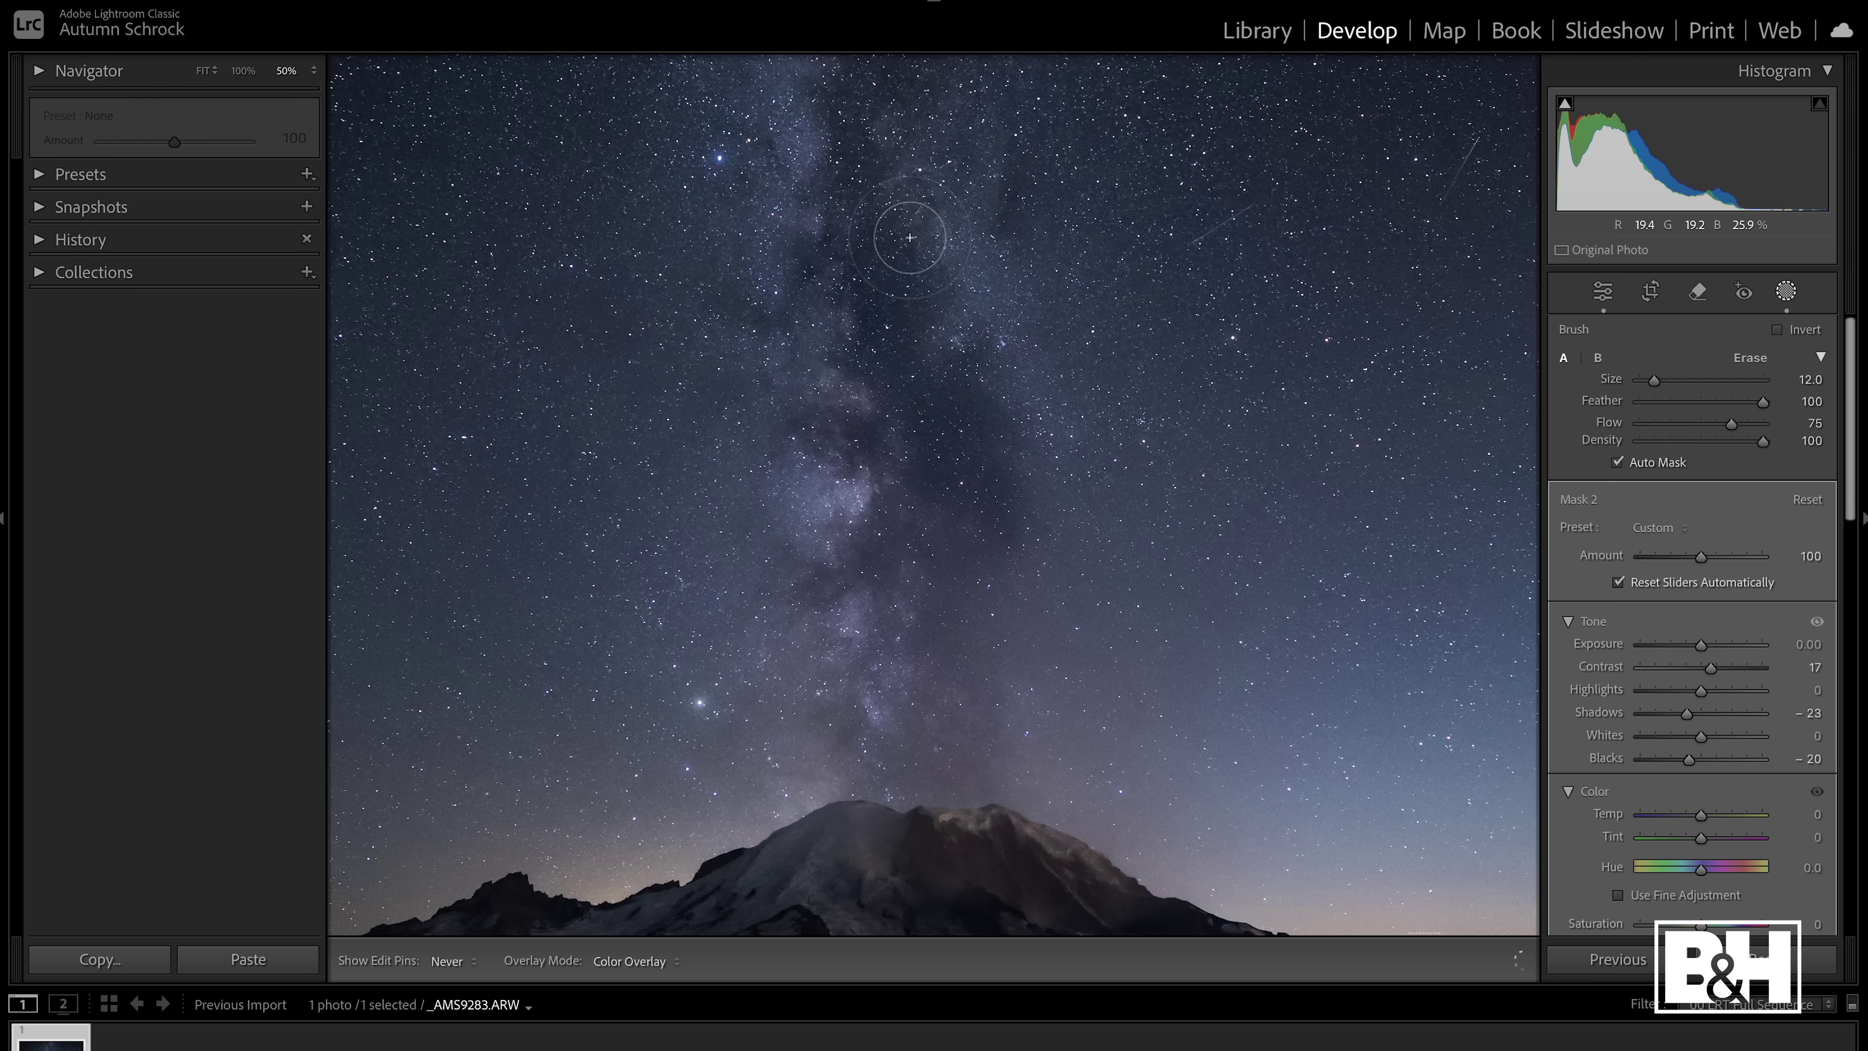
Continue painting the darkening mask along the upper part of the Milky Way's dark lane
key("h")
left_click_drag(880, 238, 899, 417)
key("h")
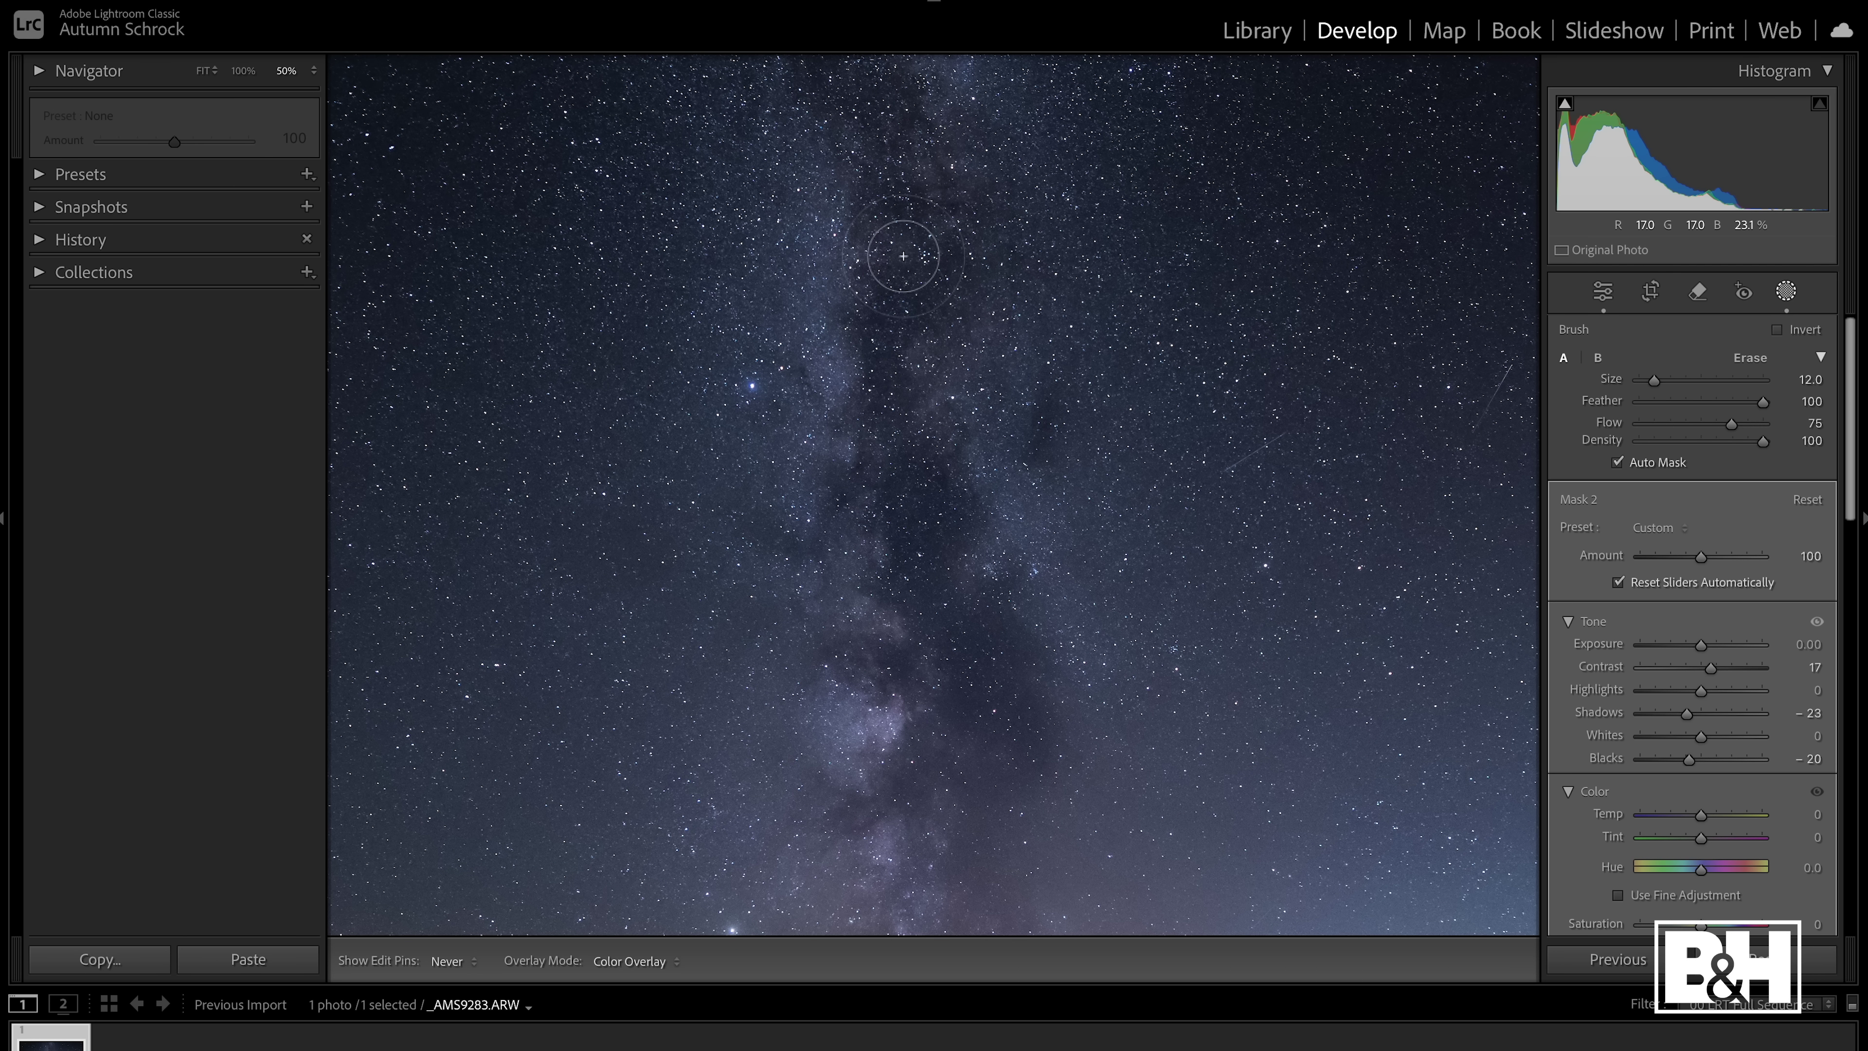
key("h")
mouse_move(887, 198)
left_mouse_down()
mouse_move(889, 324)
mouse_move(876, 200)
mouse_move(785, 187)
mouse_move(934, 158)
mouse_move(1005, 347)
mouse_move(938, 230)
left_mouse_up()
left_click_drag(1002, 603, 997, 355)
left_click_drag(1005, 587, 993, 444)
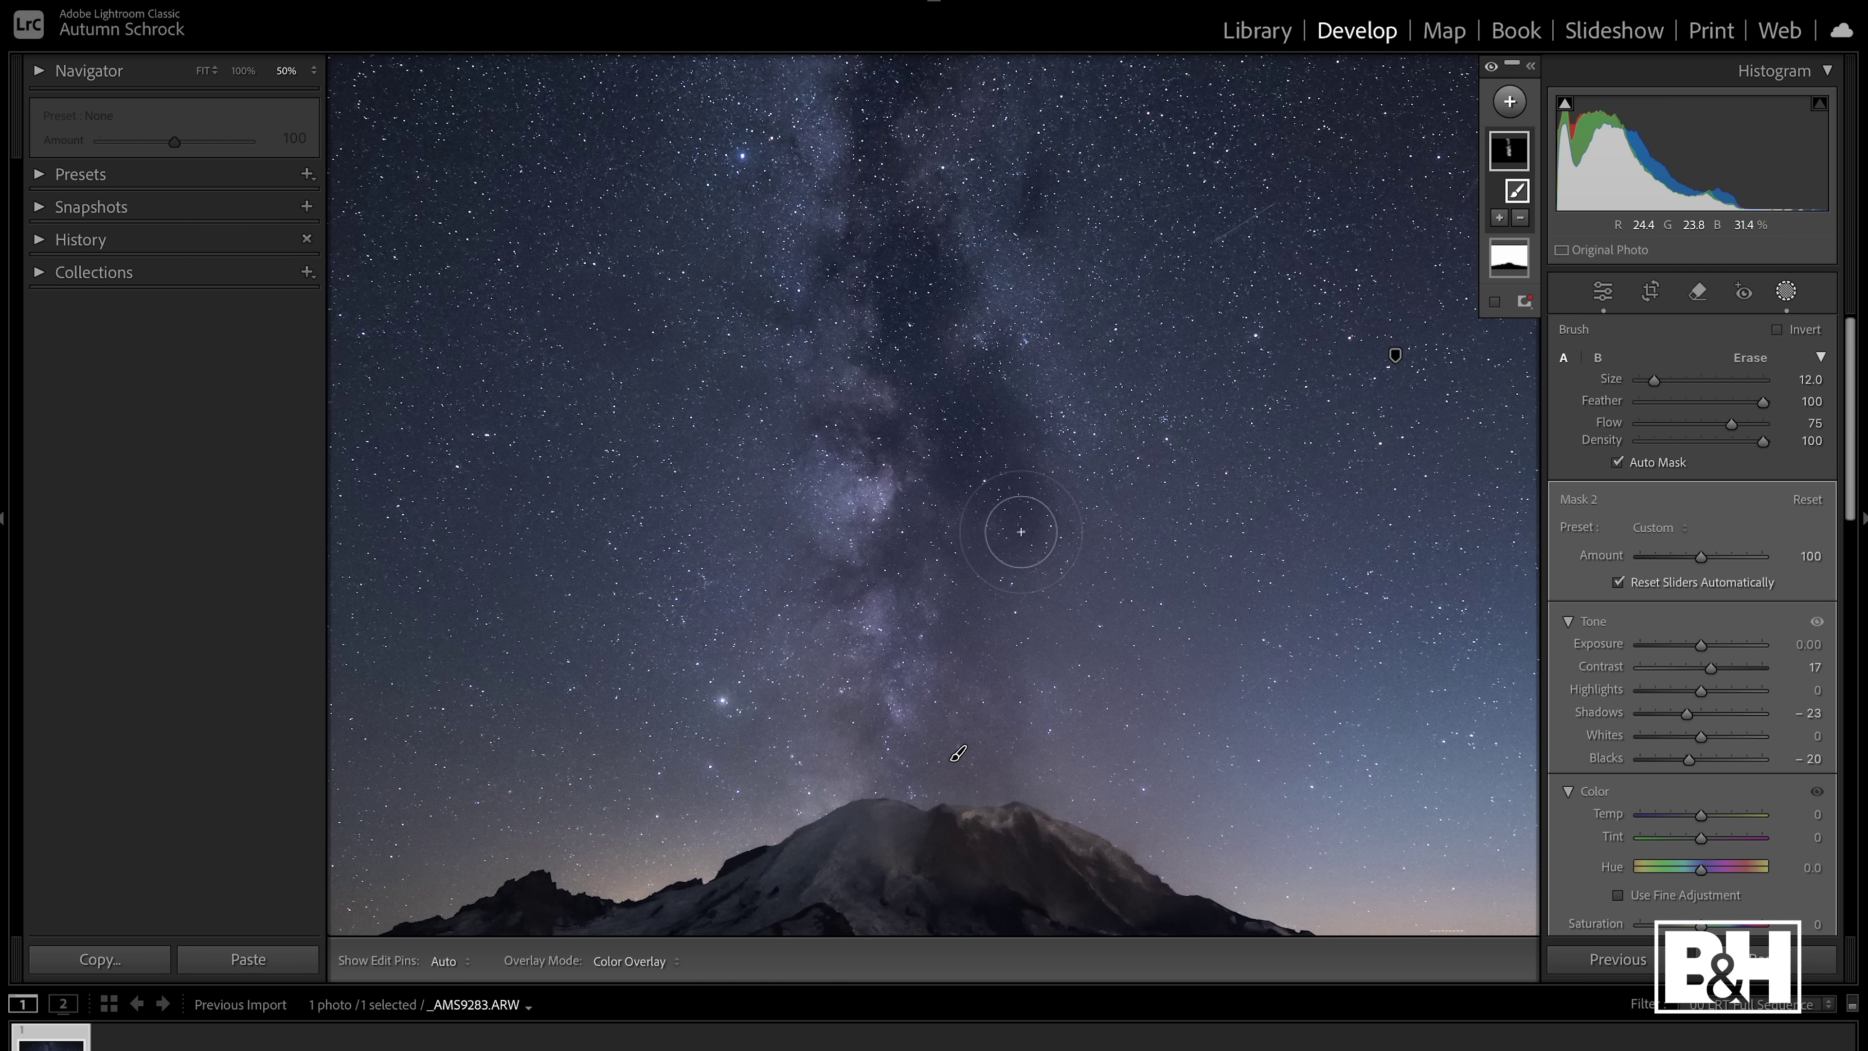
Paint the remaining dark dust areas with the brush at size 10, and set the mask's Amount to 76
scroll(994, 648, "down", 2)
key("h")
left_click_drag(1001, 716, 990, 748)
mouse_move(1009, 733)
left_mouse_down()
mouse_move(1006, 770)
mouse_move(840, 764)
left_mouse_up()
mouse_move(871, 736)
left_mouse_down()
mouse_move(879, 611)
mouse_move(842, 645)
mouse_move(875, 575)
mouse_move(809, 581)
mouse_move(989, 521)
mouse_move(1004, 399)
mouse_move(955, 330)
left_mouse_up()
left_click_drag(942, 259, 901, 291)
key("ctrl+minus")
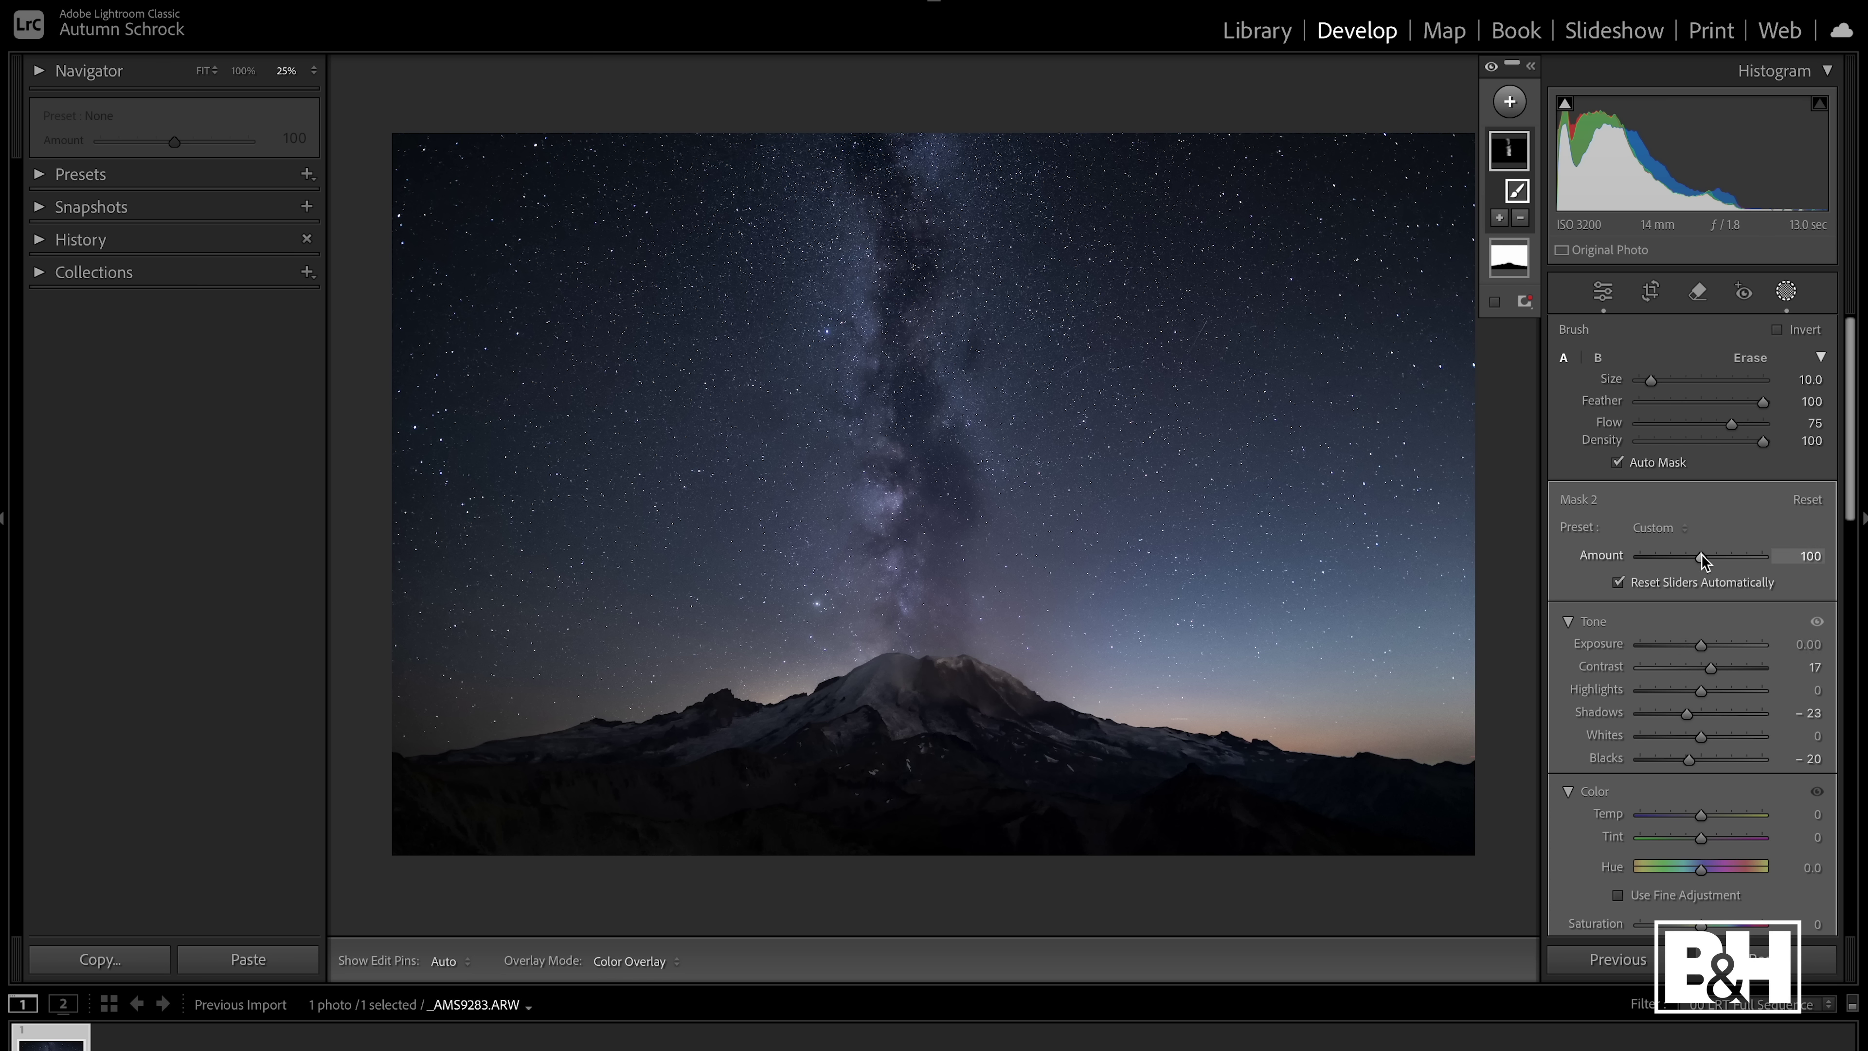
left_click_drag(1701, 561, 1690, 563)
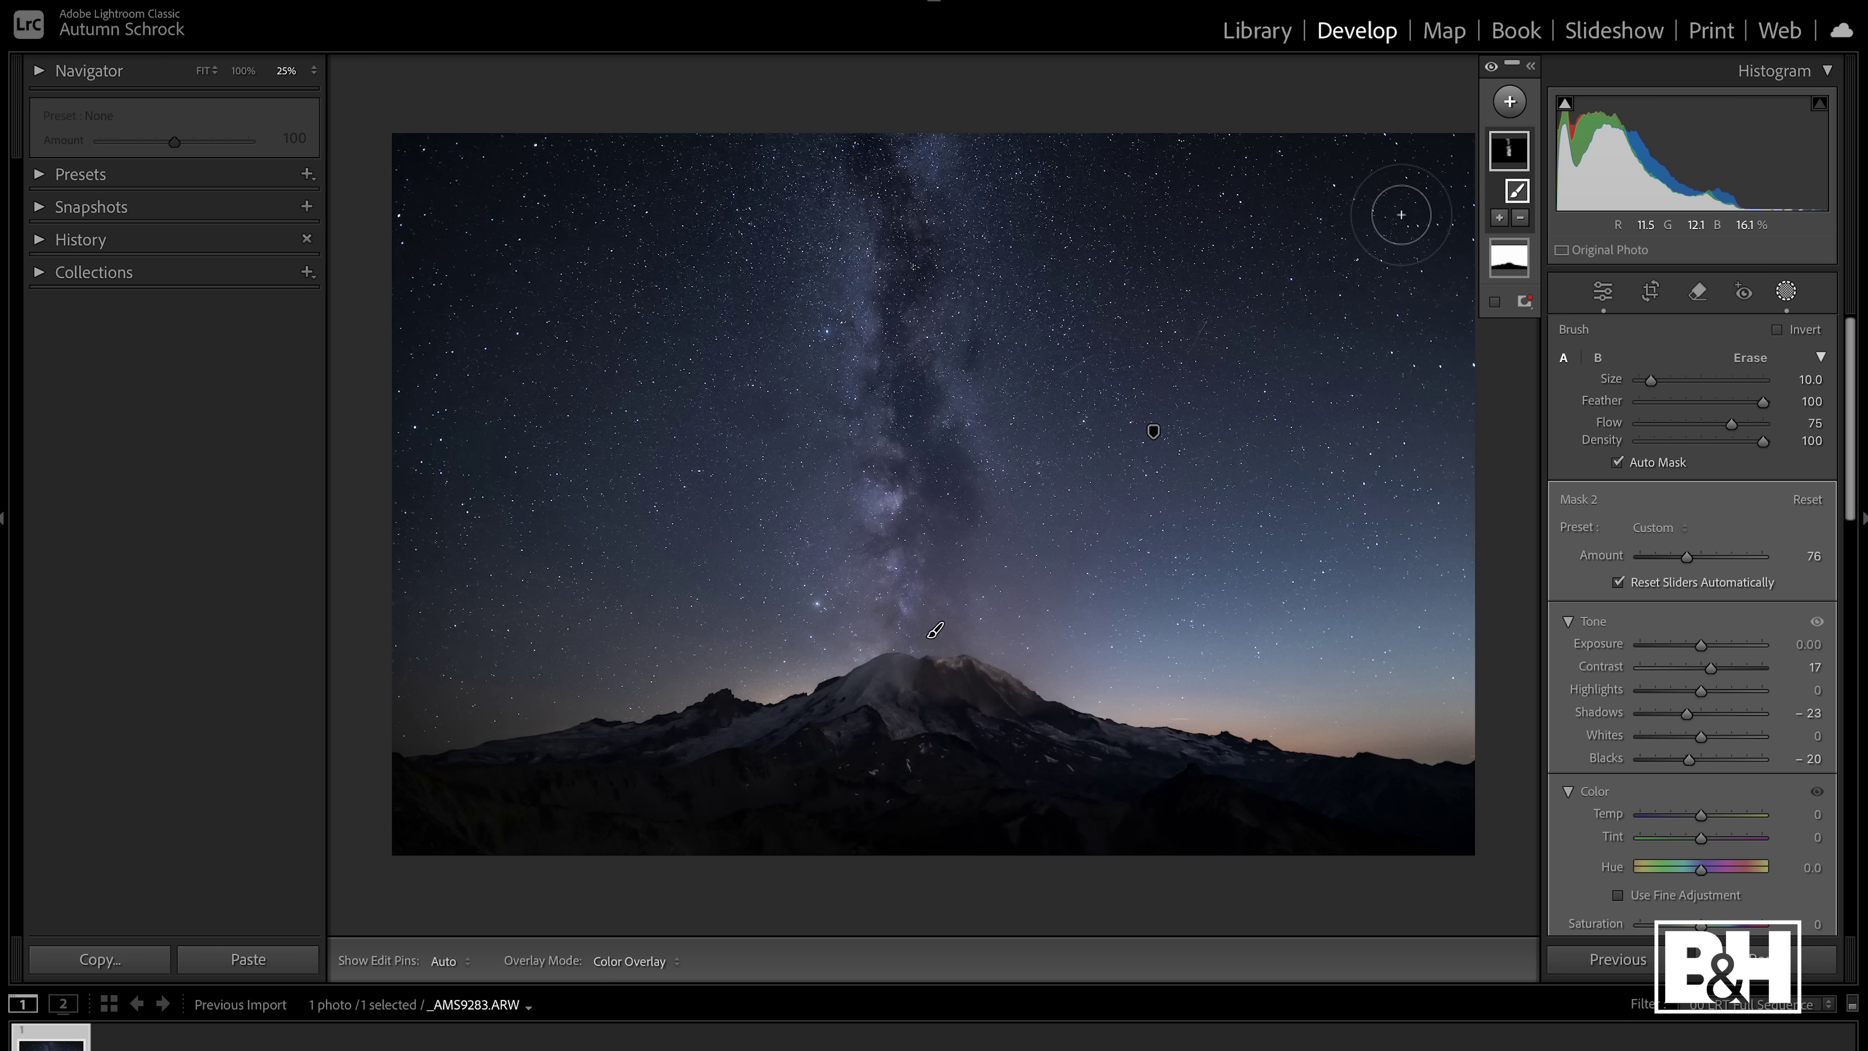
Start another brush mask with Highlights 18 and Whites 18
left_click(1511, 105)
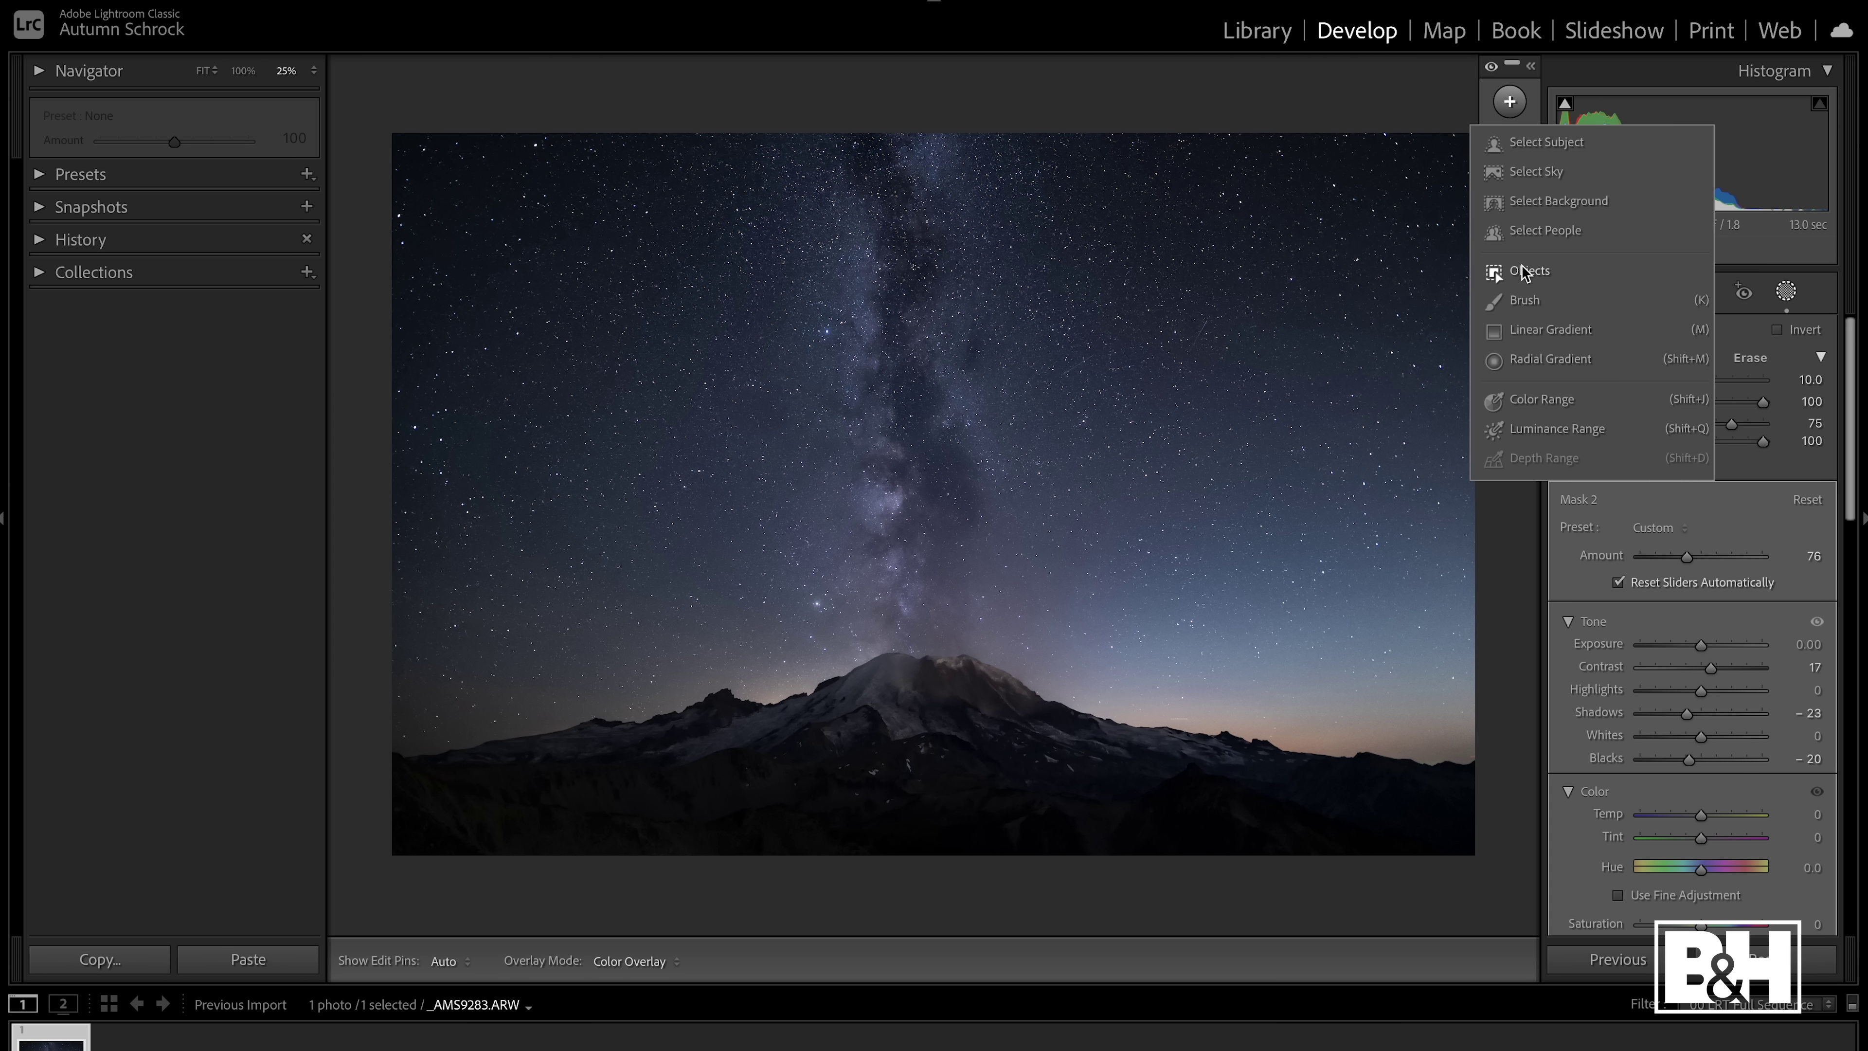
left_click(1526, 308)
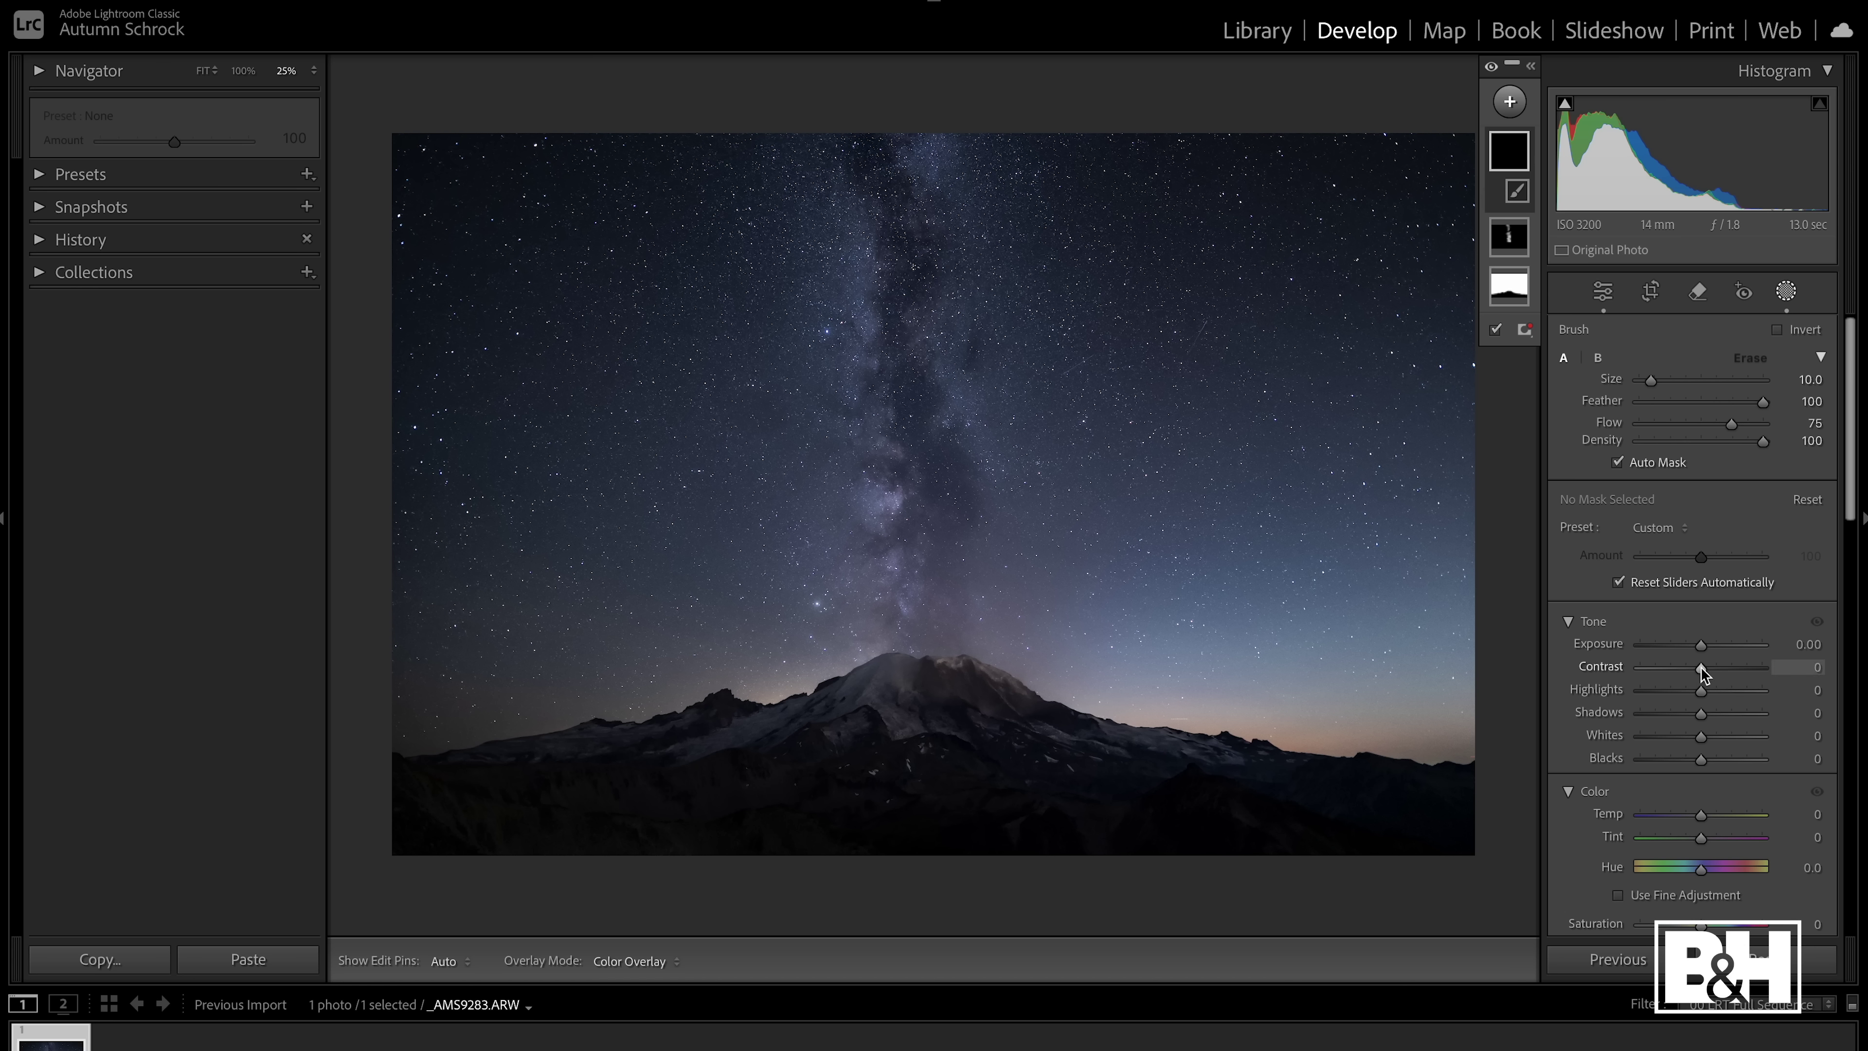
left_click_drag(1703, 690, 1706, 691)
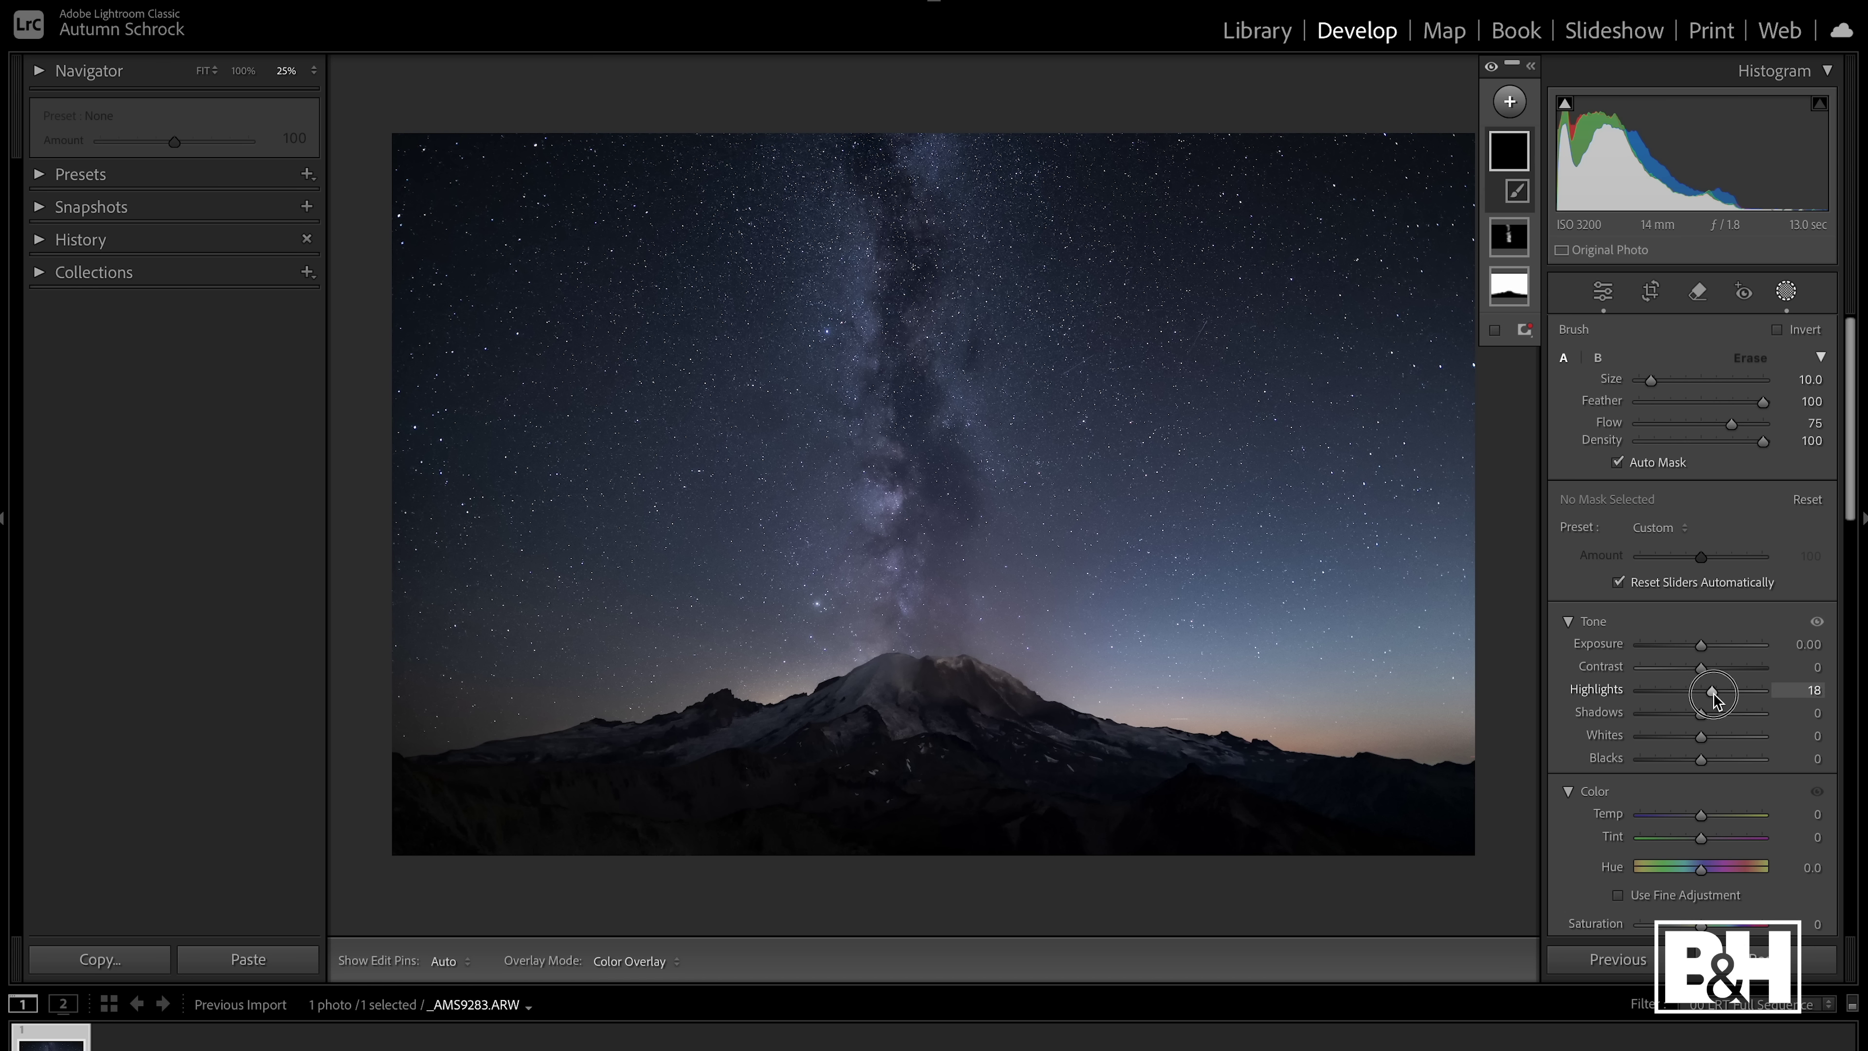
left_click_drag(1702, 736, 1706, 738)
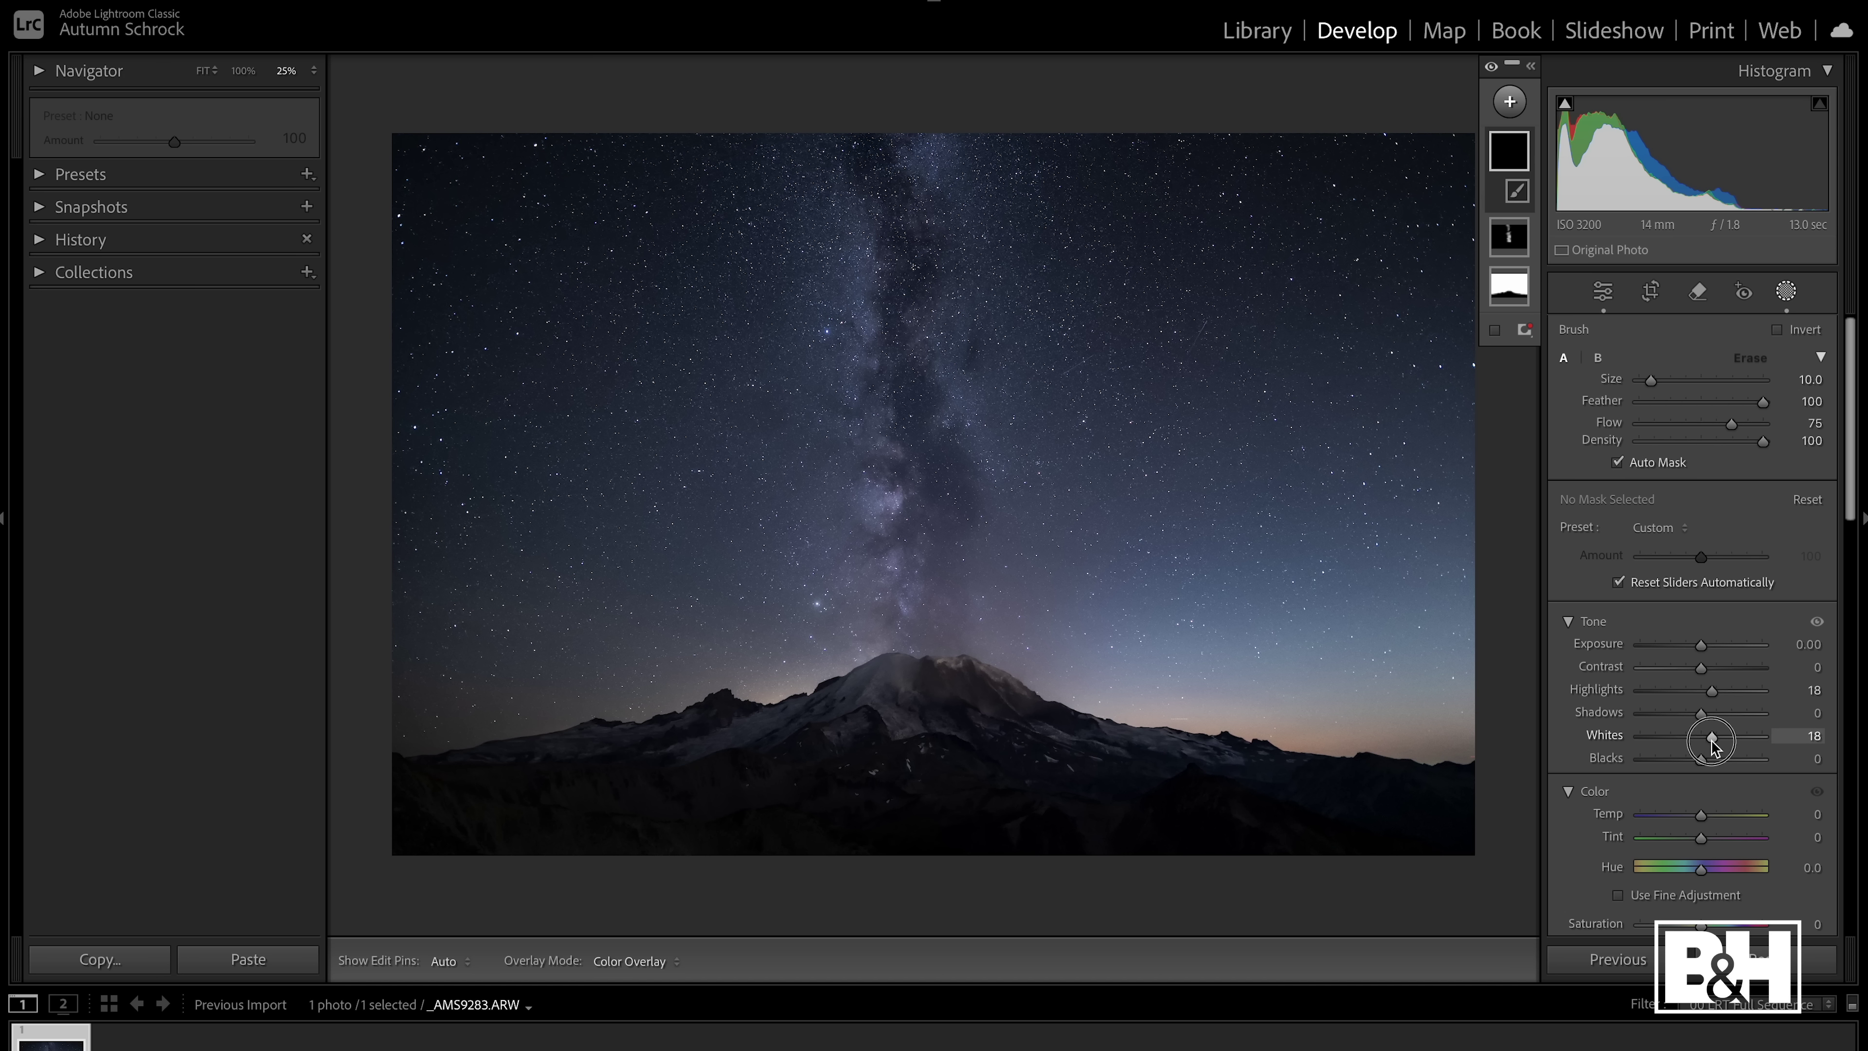
key("ctrl+equal")
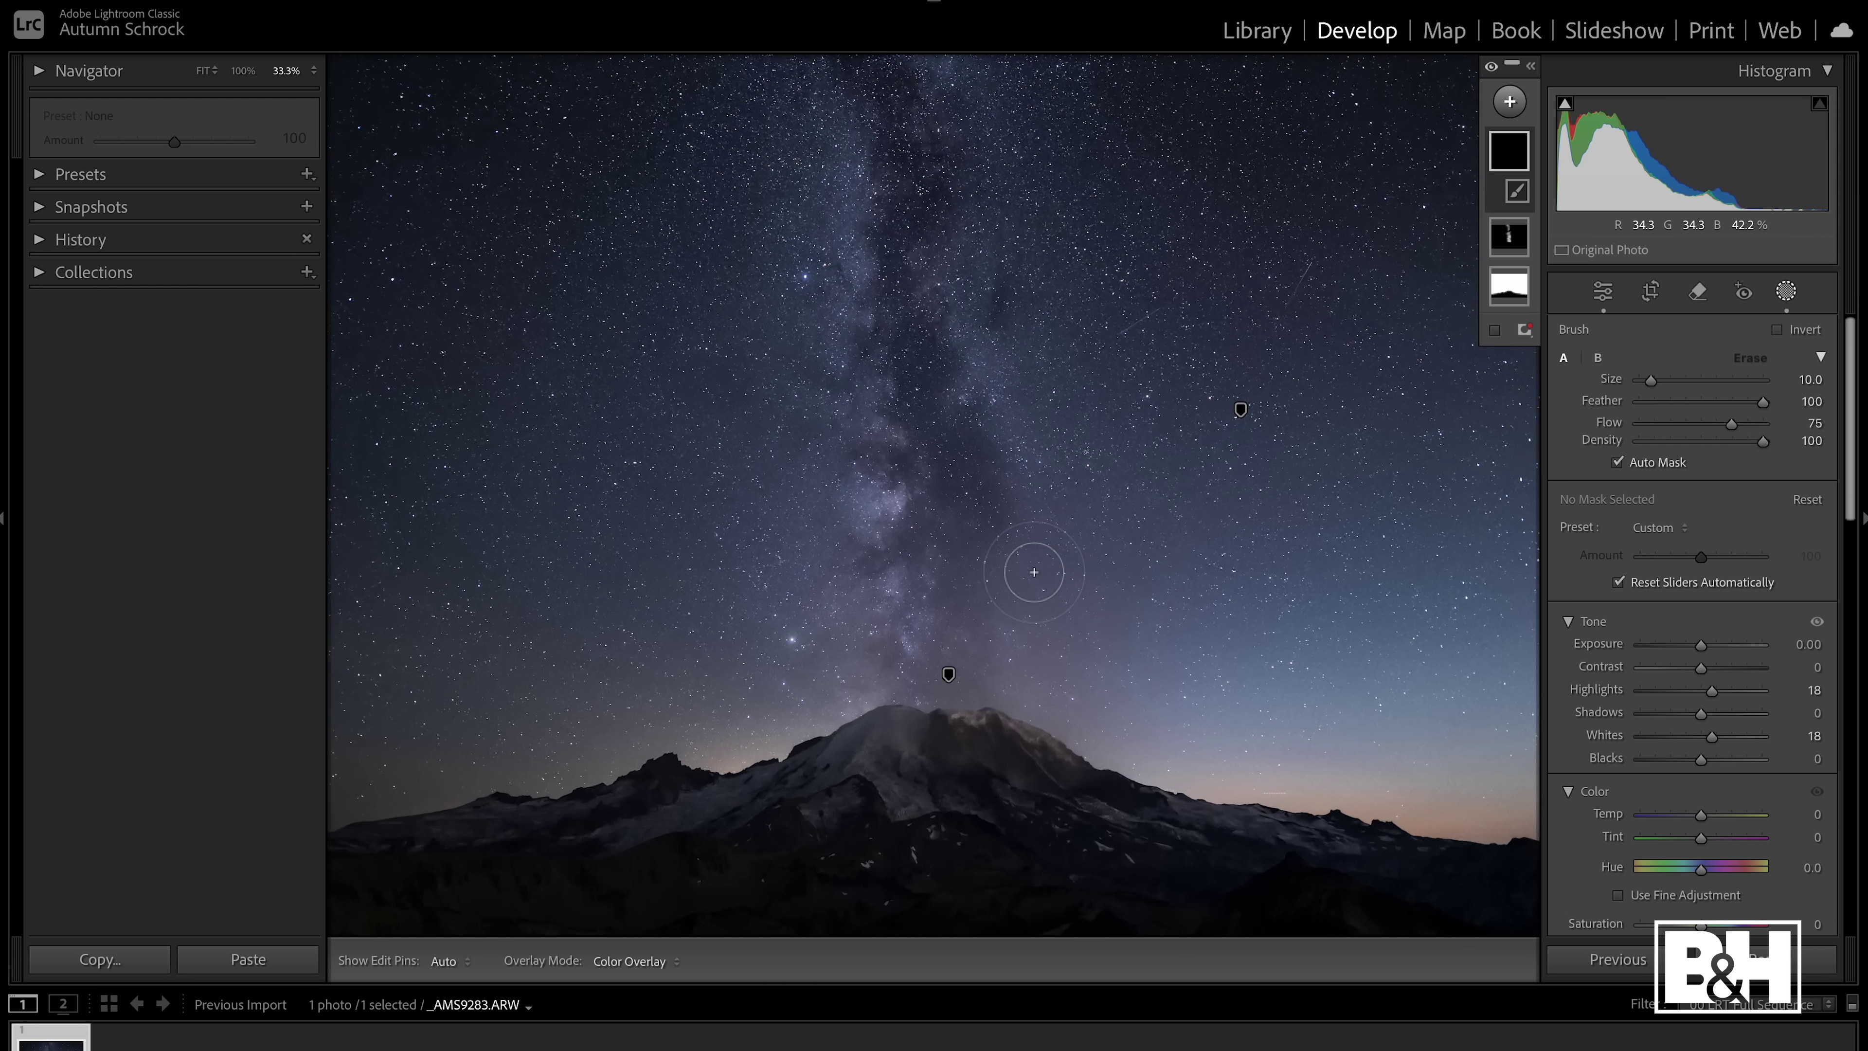
Paint the brightening mask over the Milky Way's light areas, from the core up to the photo's upper edge, with the brush at size 9
key("ctrl+equal")
key("bracketleft")
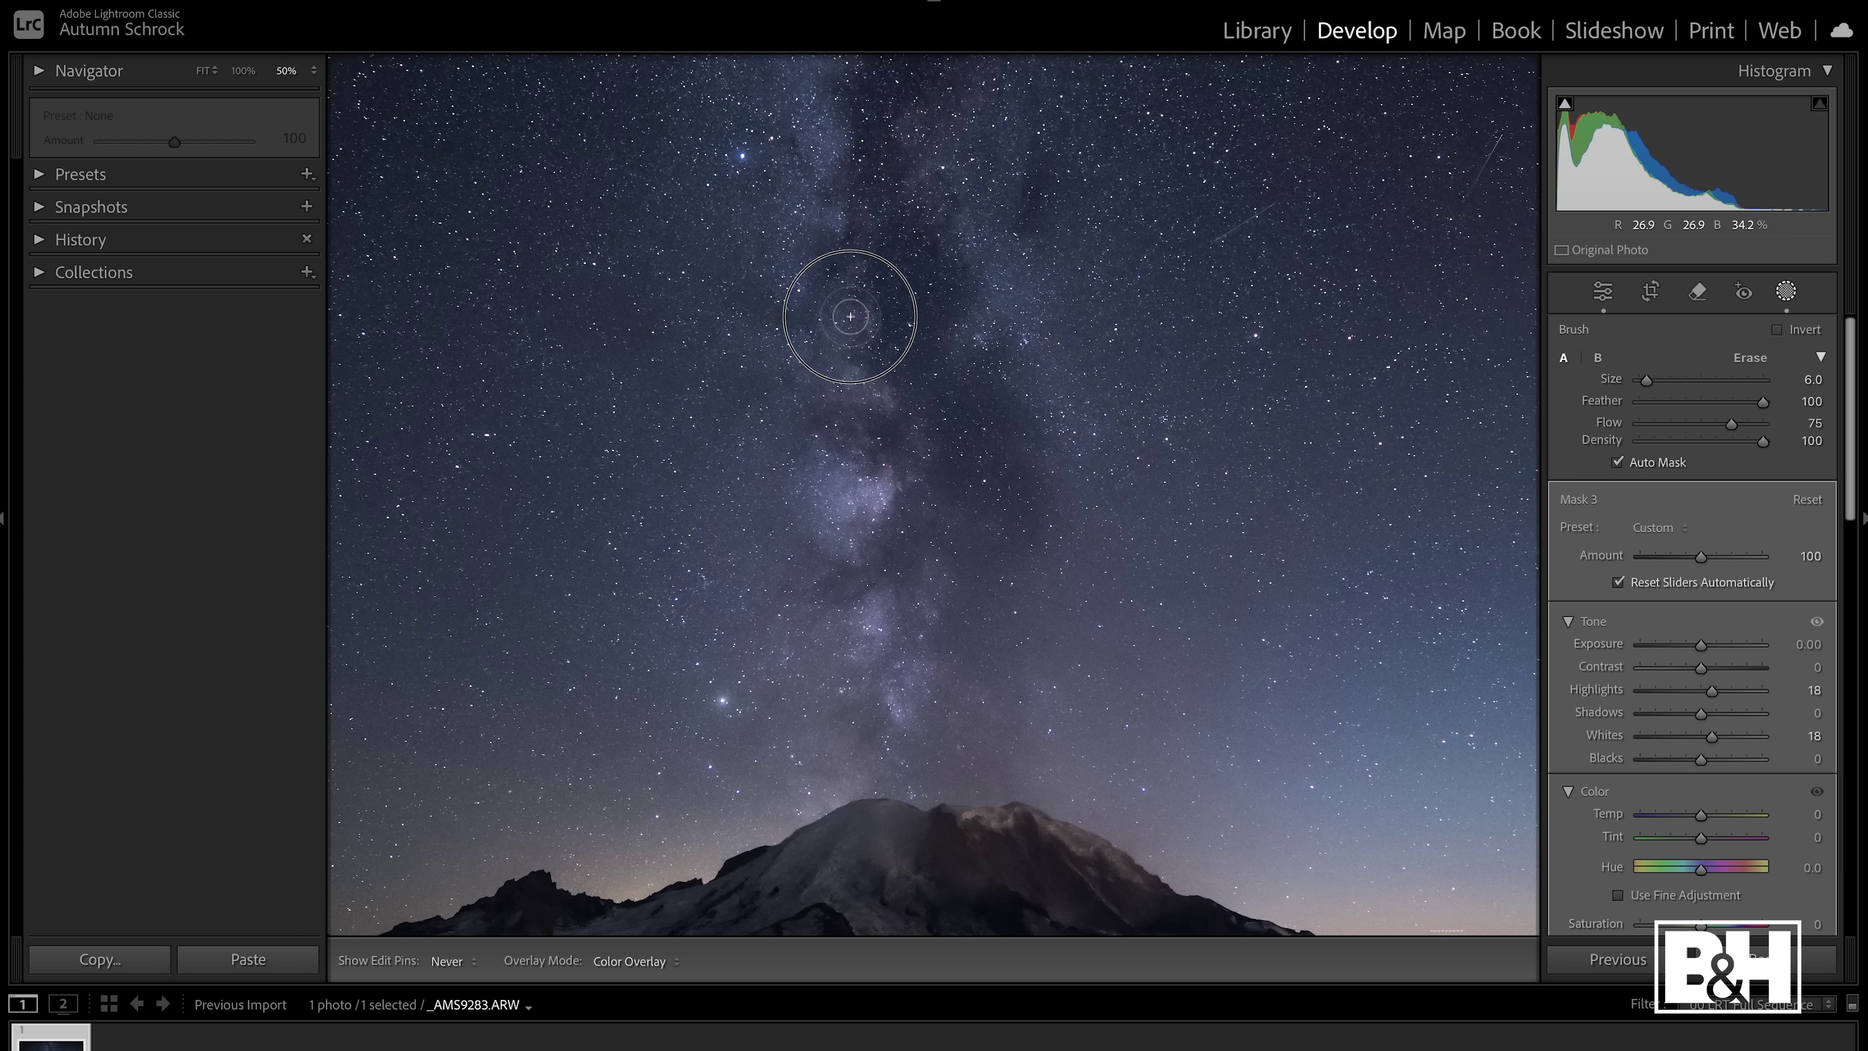
scroll(984, 280, "up", 3)
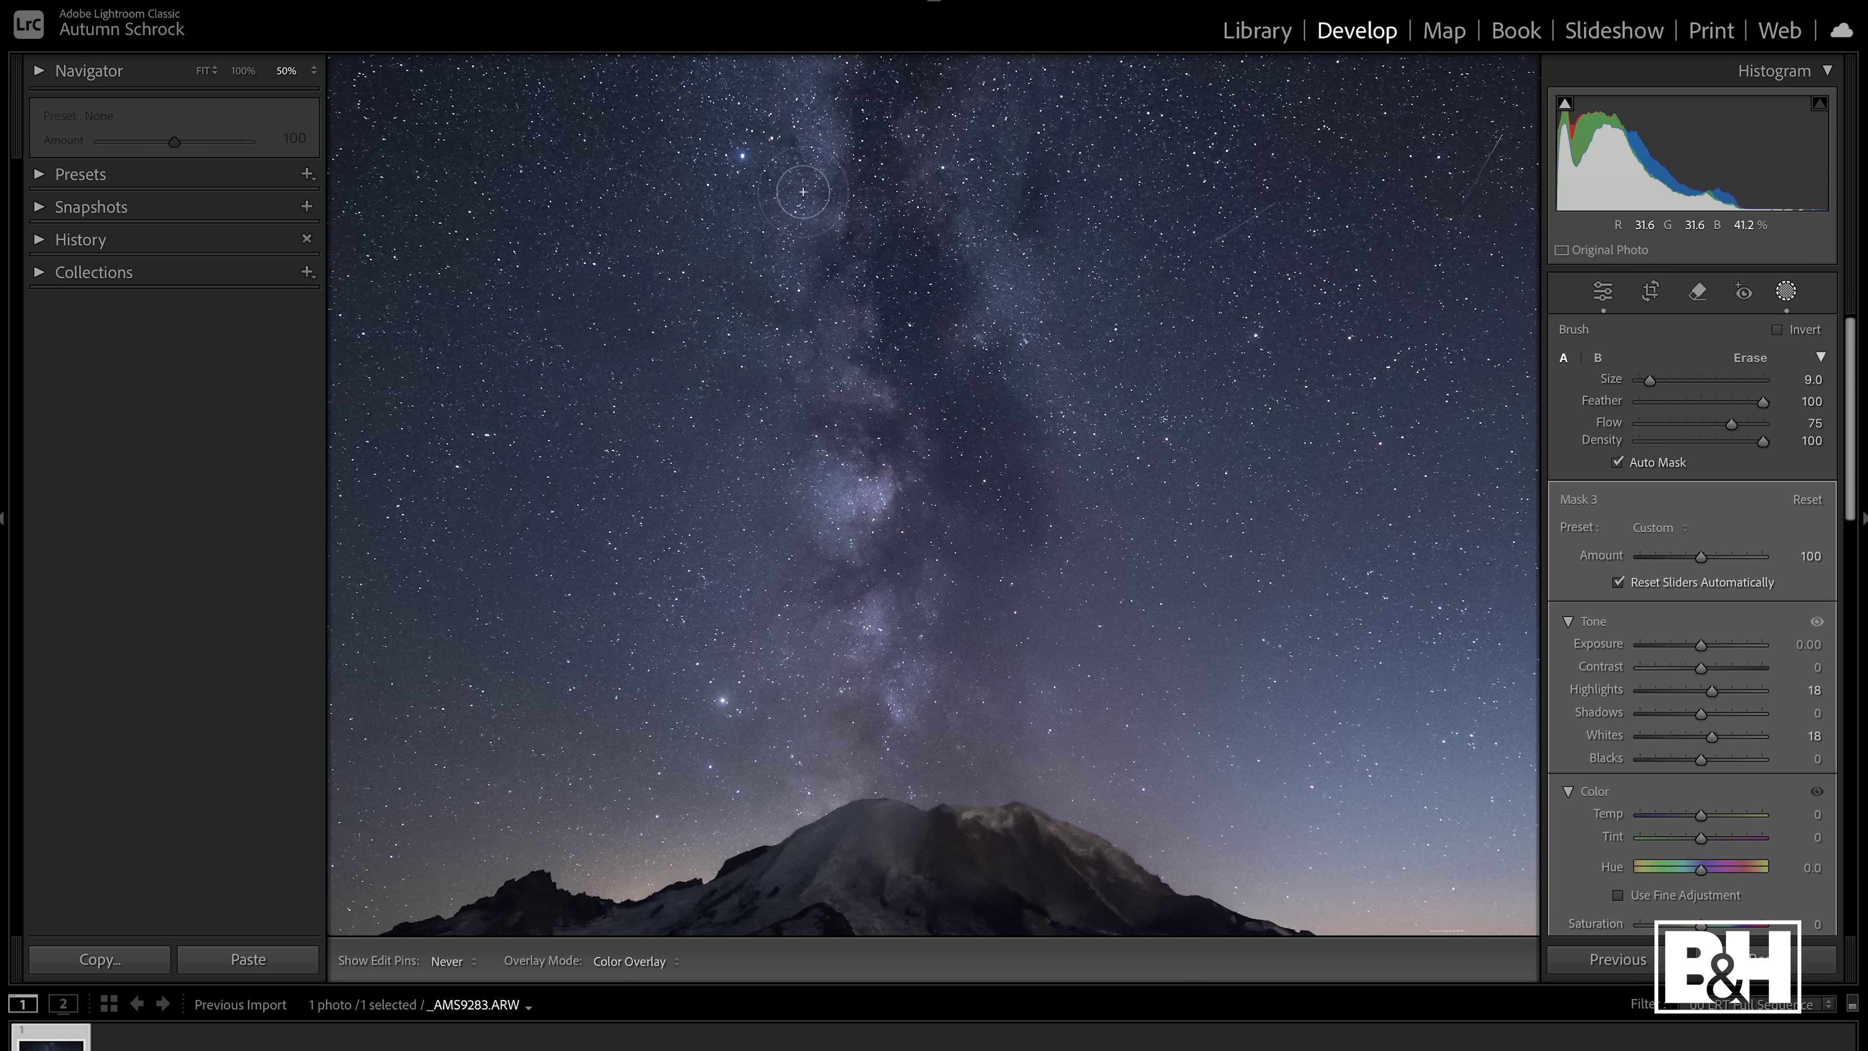
key("h")
mouse_move(875, 167)
left_mouse_down()
mouse_move(888, 459)
mouse_move(842, 494)
mouse_move(822, 317)
mouse_move(847, 349)
left_mouse_up()
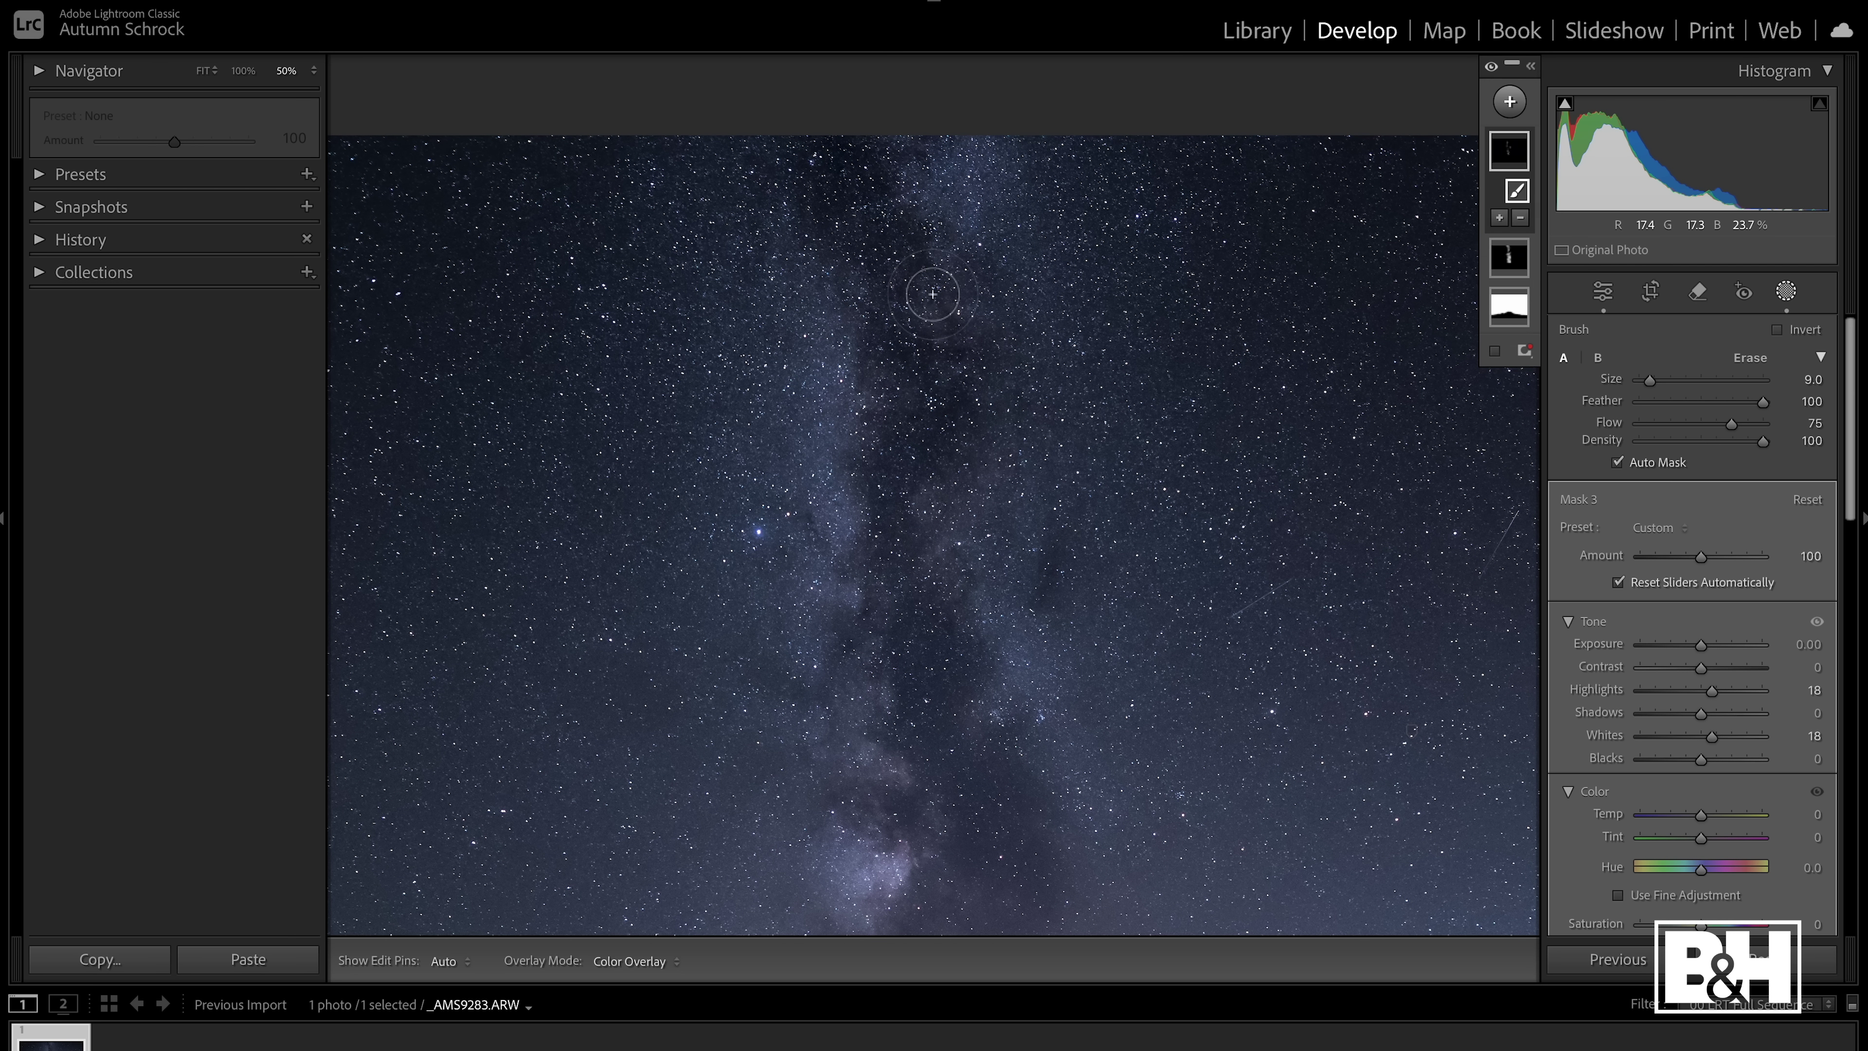
key("h")
key("h")
Compare the whole photo with all masks hidden and shown
key("ctrl+minus")
key("ctrl+minus")
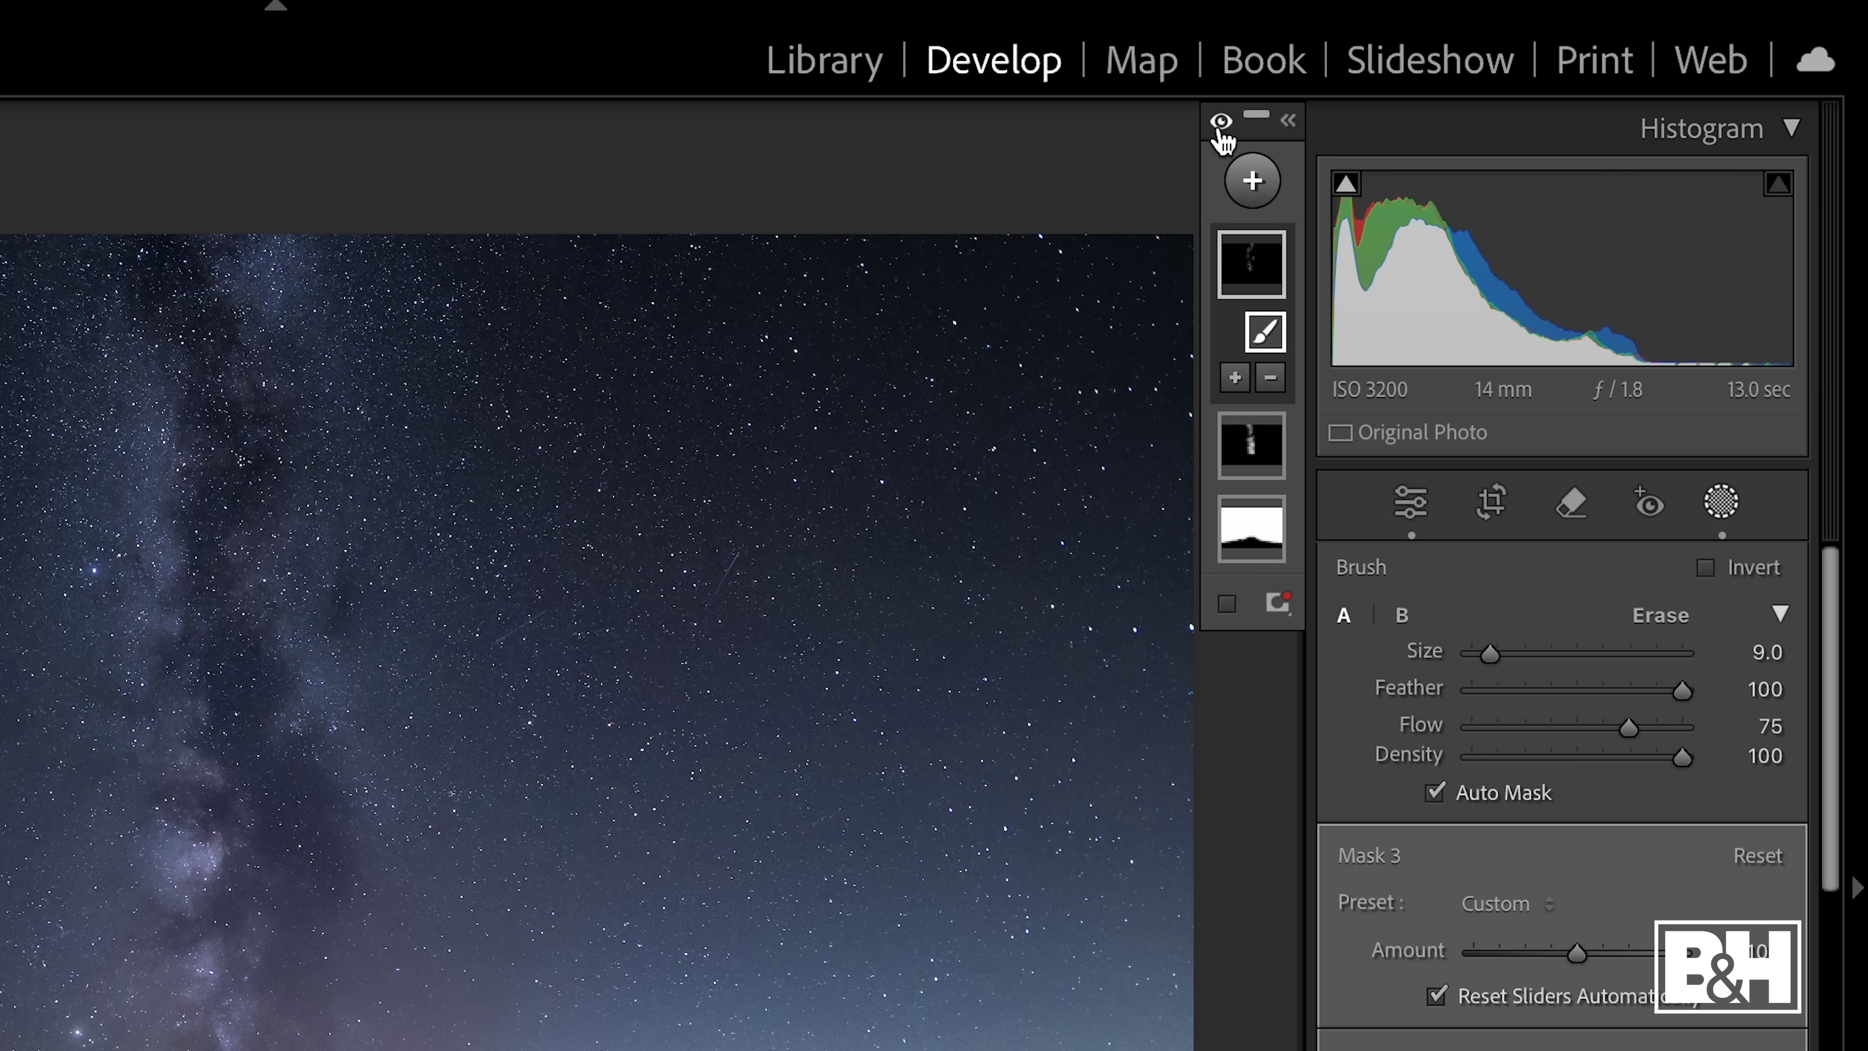
left_click(1222, 124)
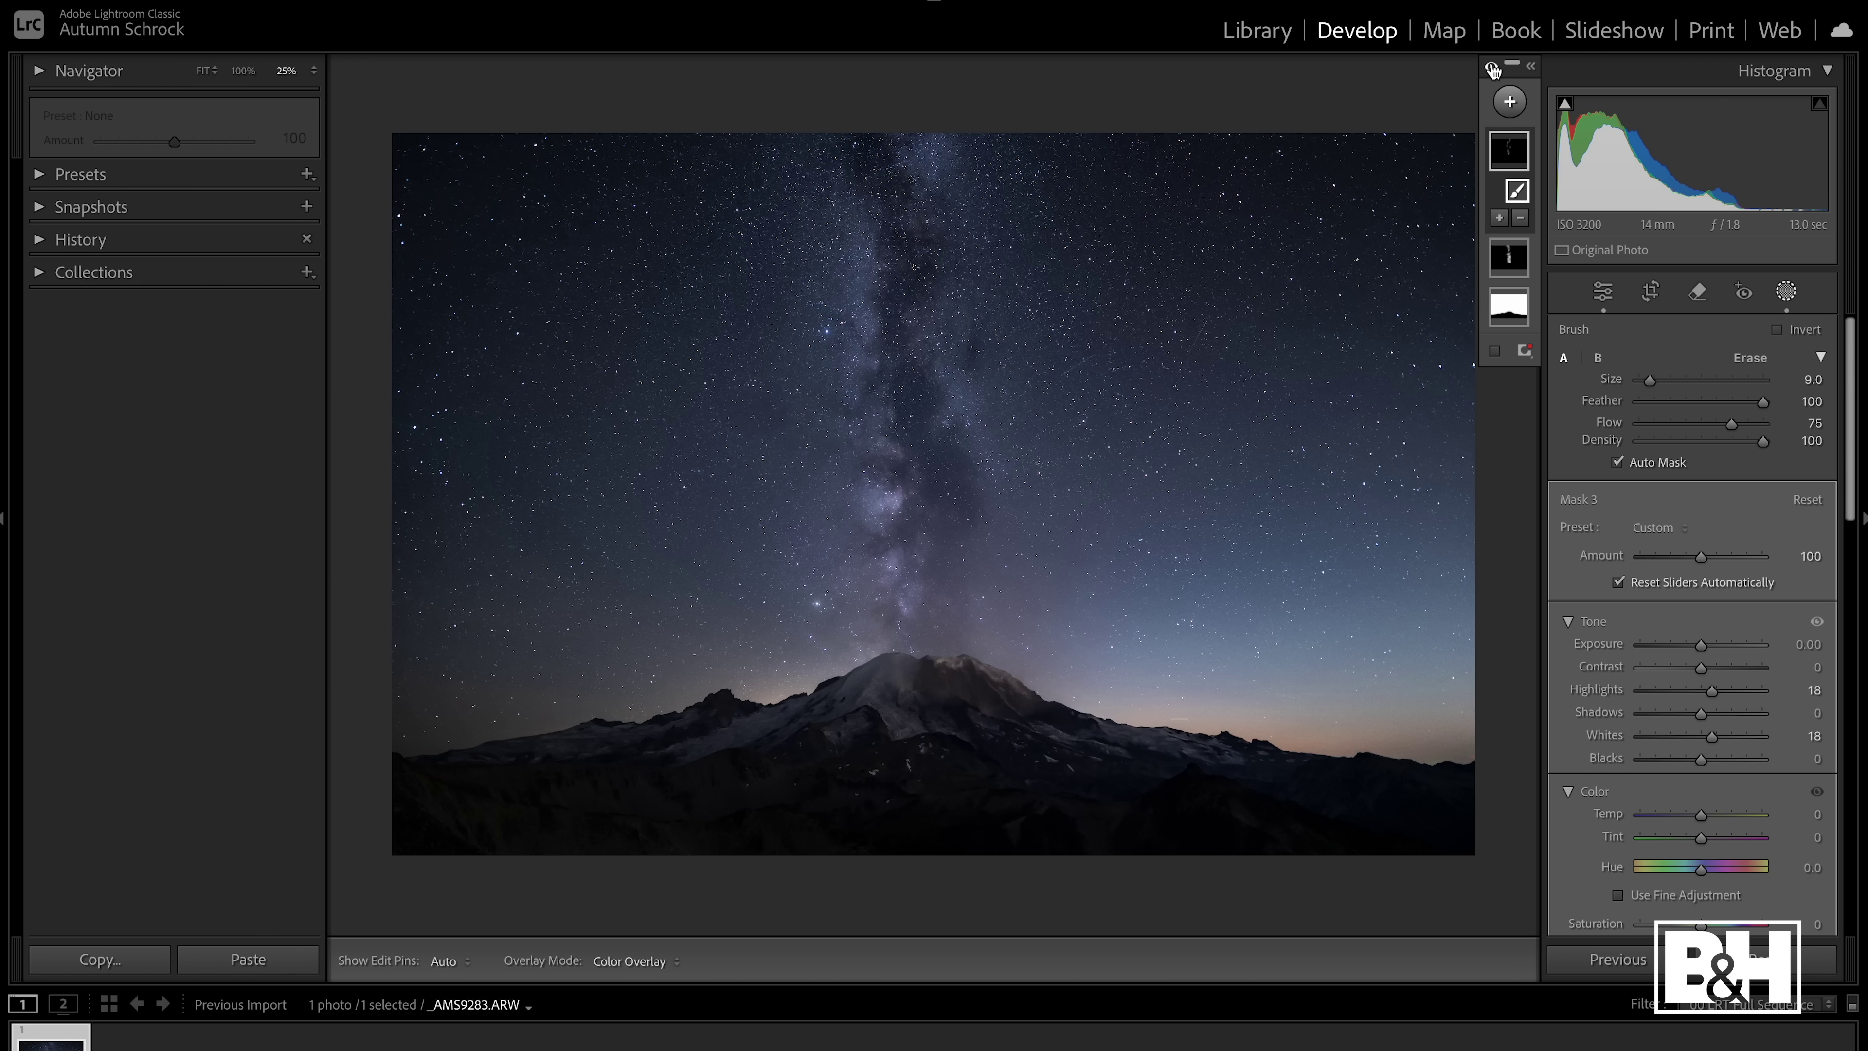
left_click(1492, 70)
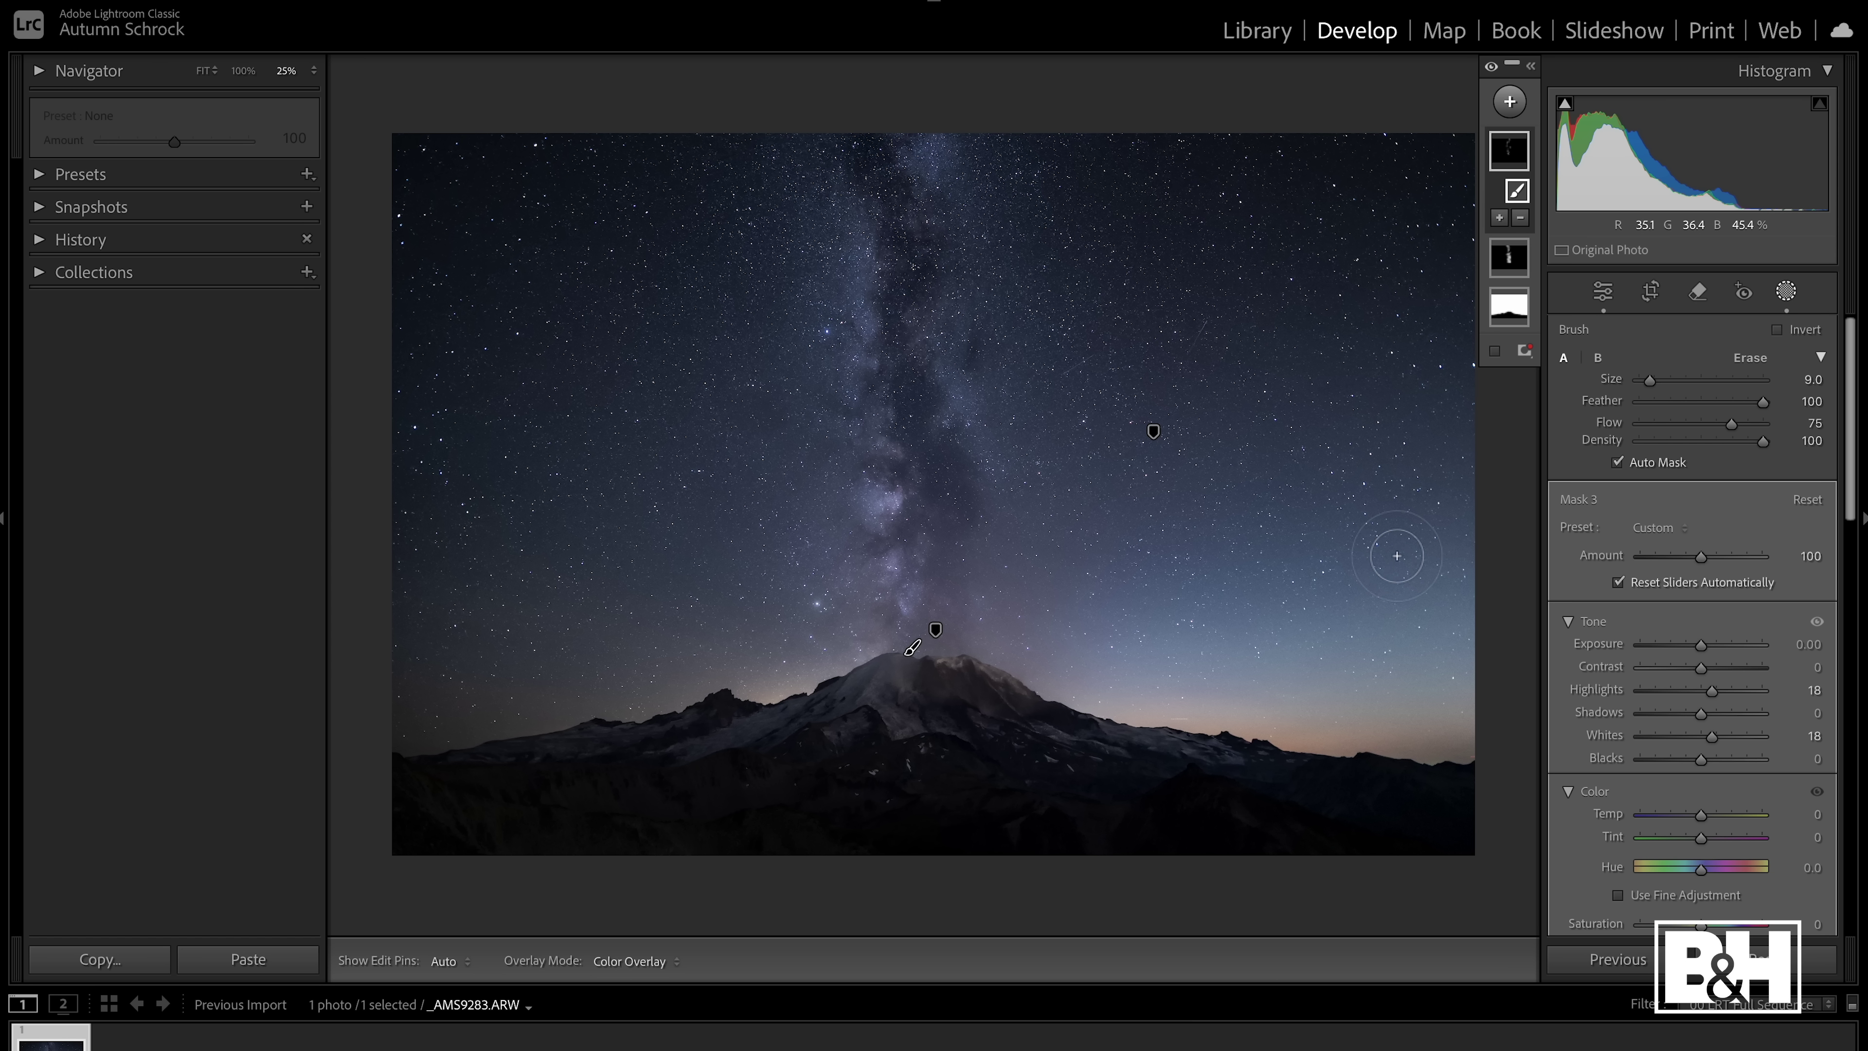
Add a radial gradient mask with Feather 33 as a tall ellipse covering the Milky Way down to the mountain summit
left_click(1510, 103)
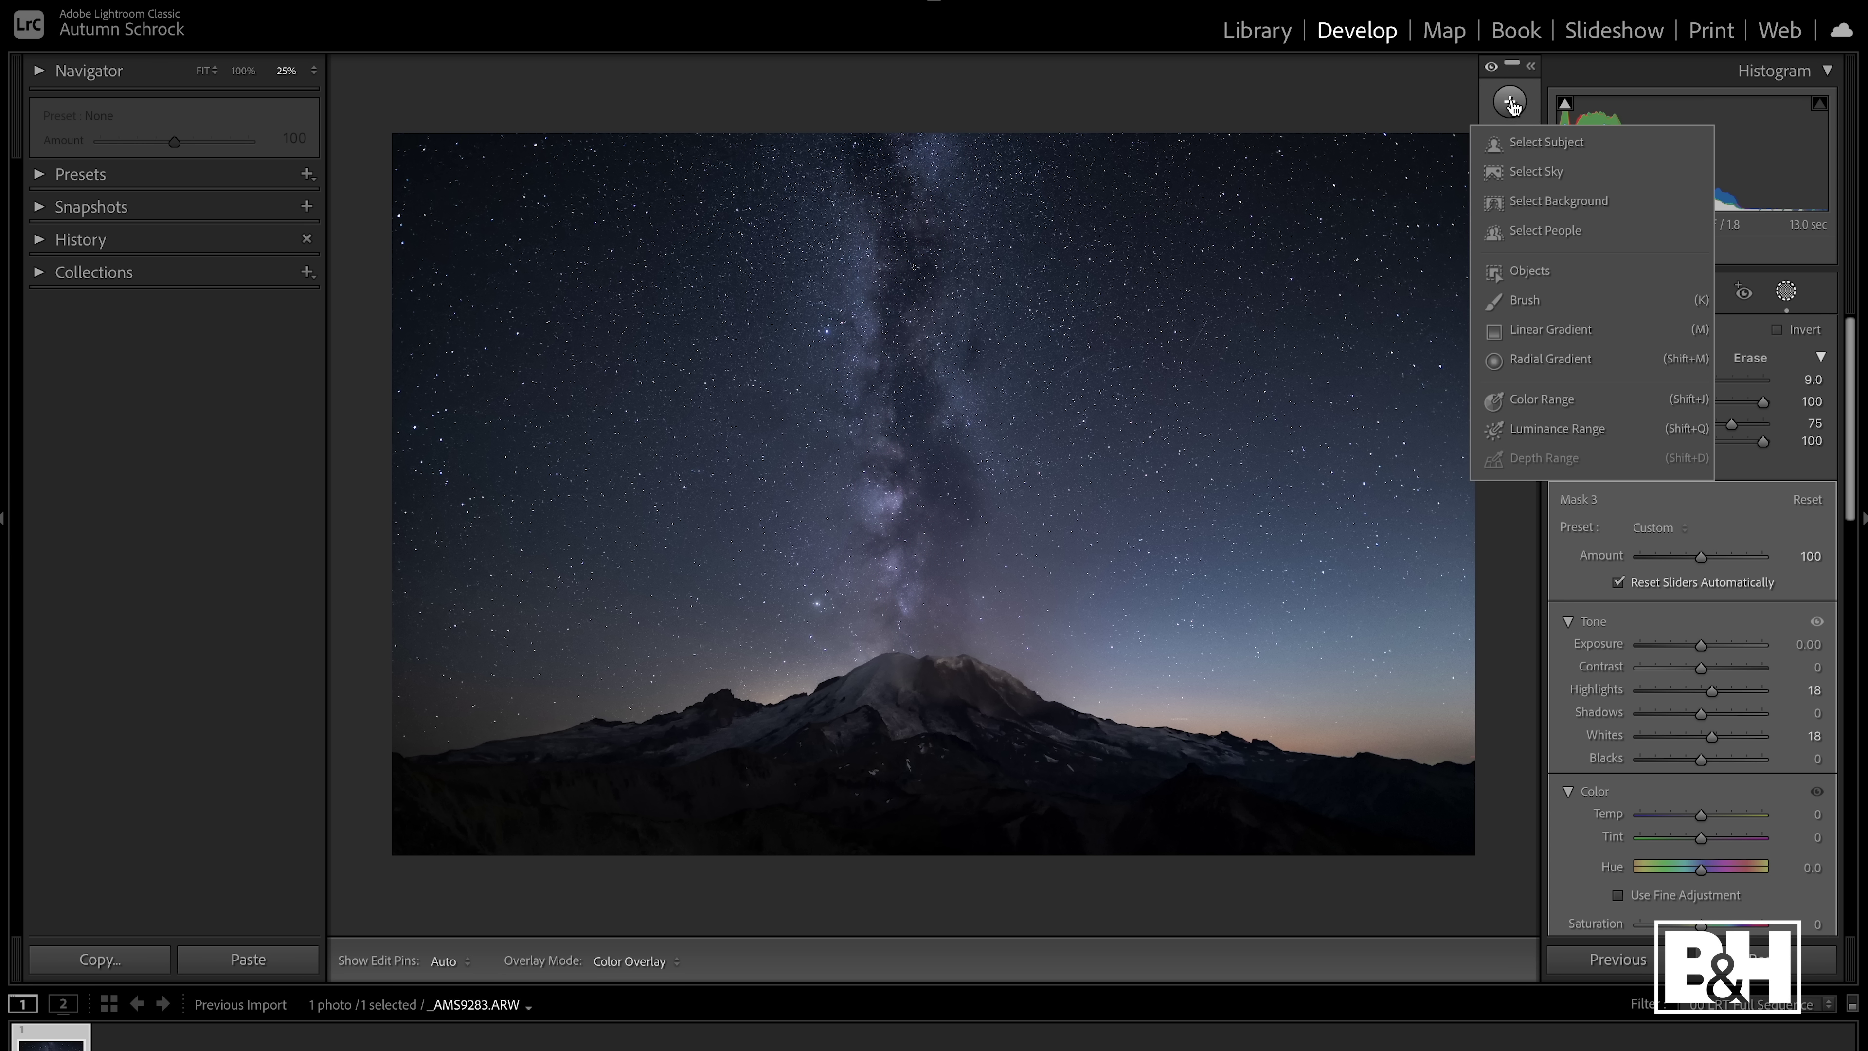
left_click(1530, 359)
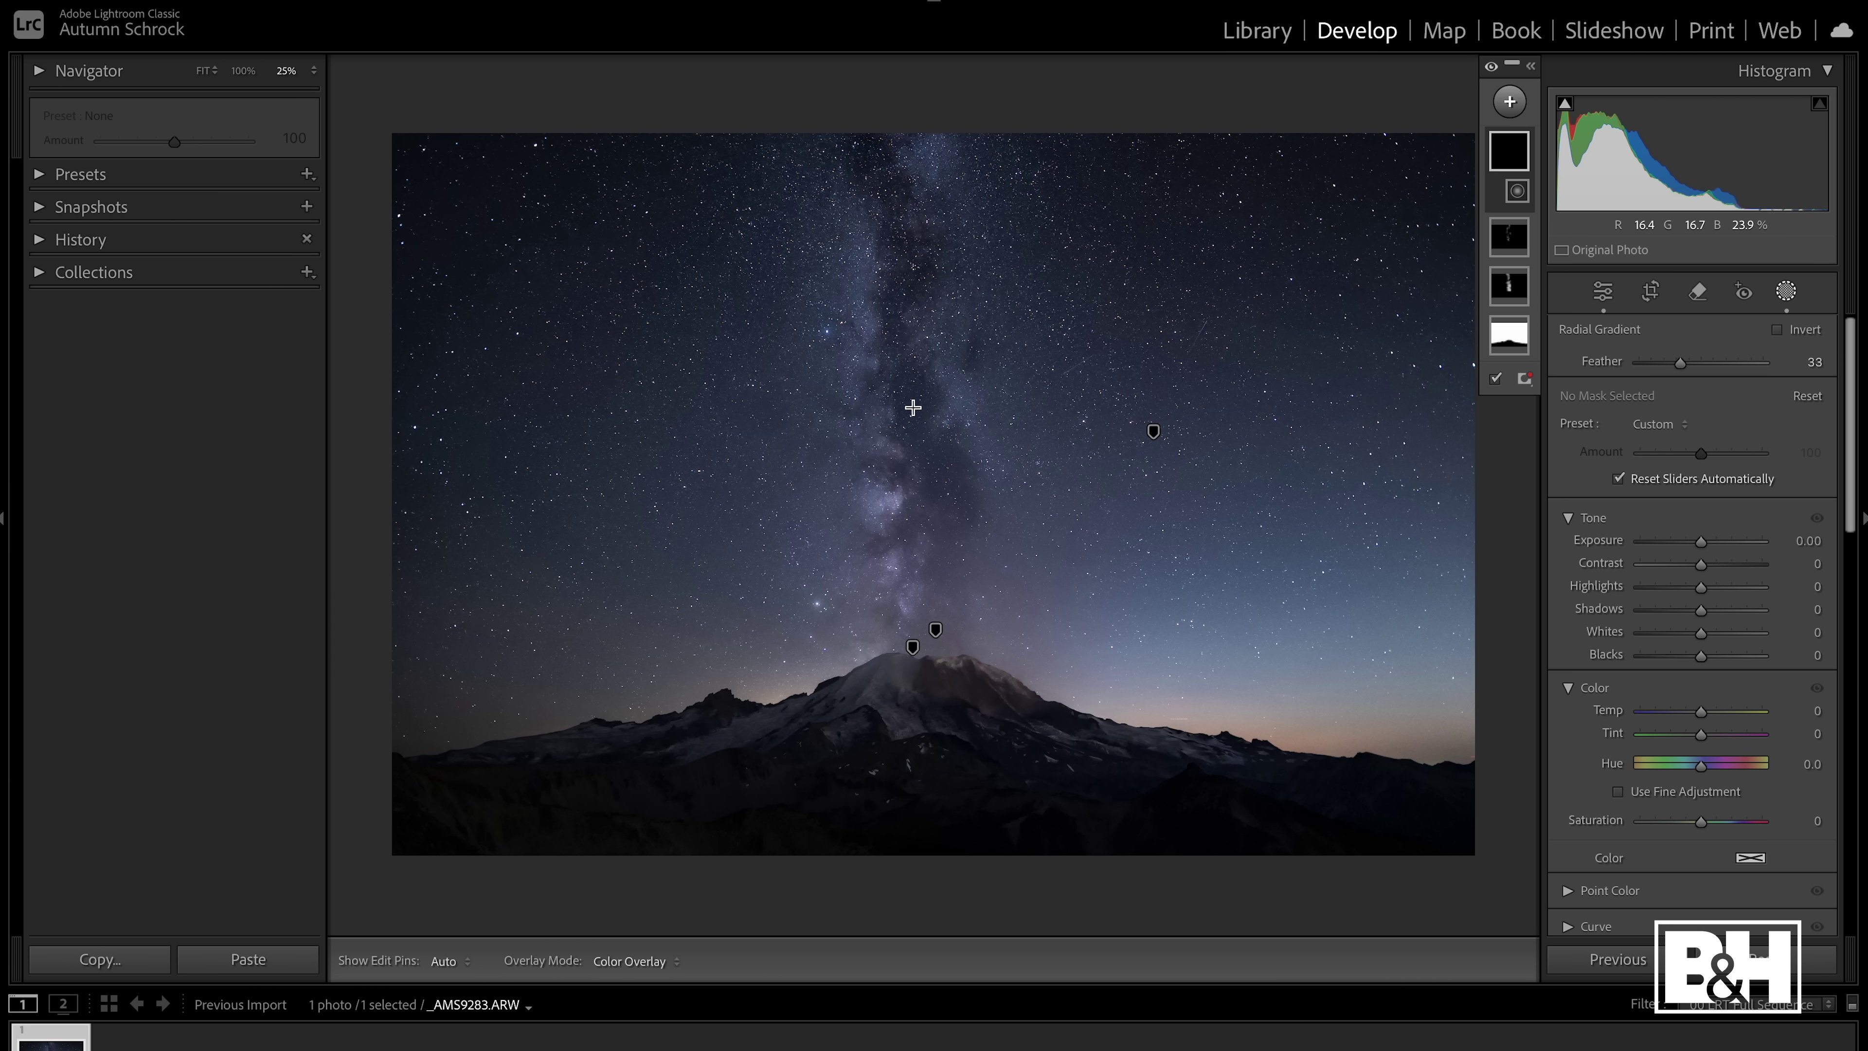
left_click_drag(912, 406, 1066, 685)
left_click_drag(989, 589, 1001, 557)
left_click_drag(920, 690, 939, 725)
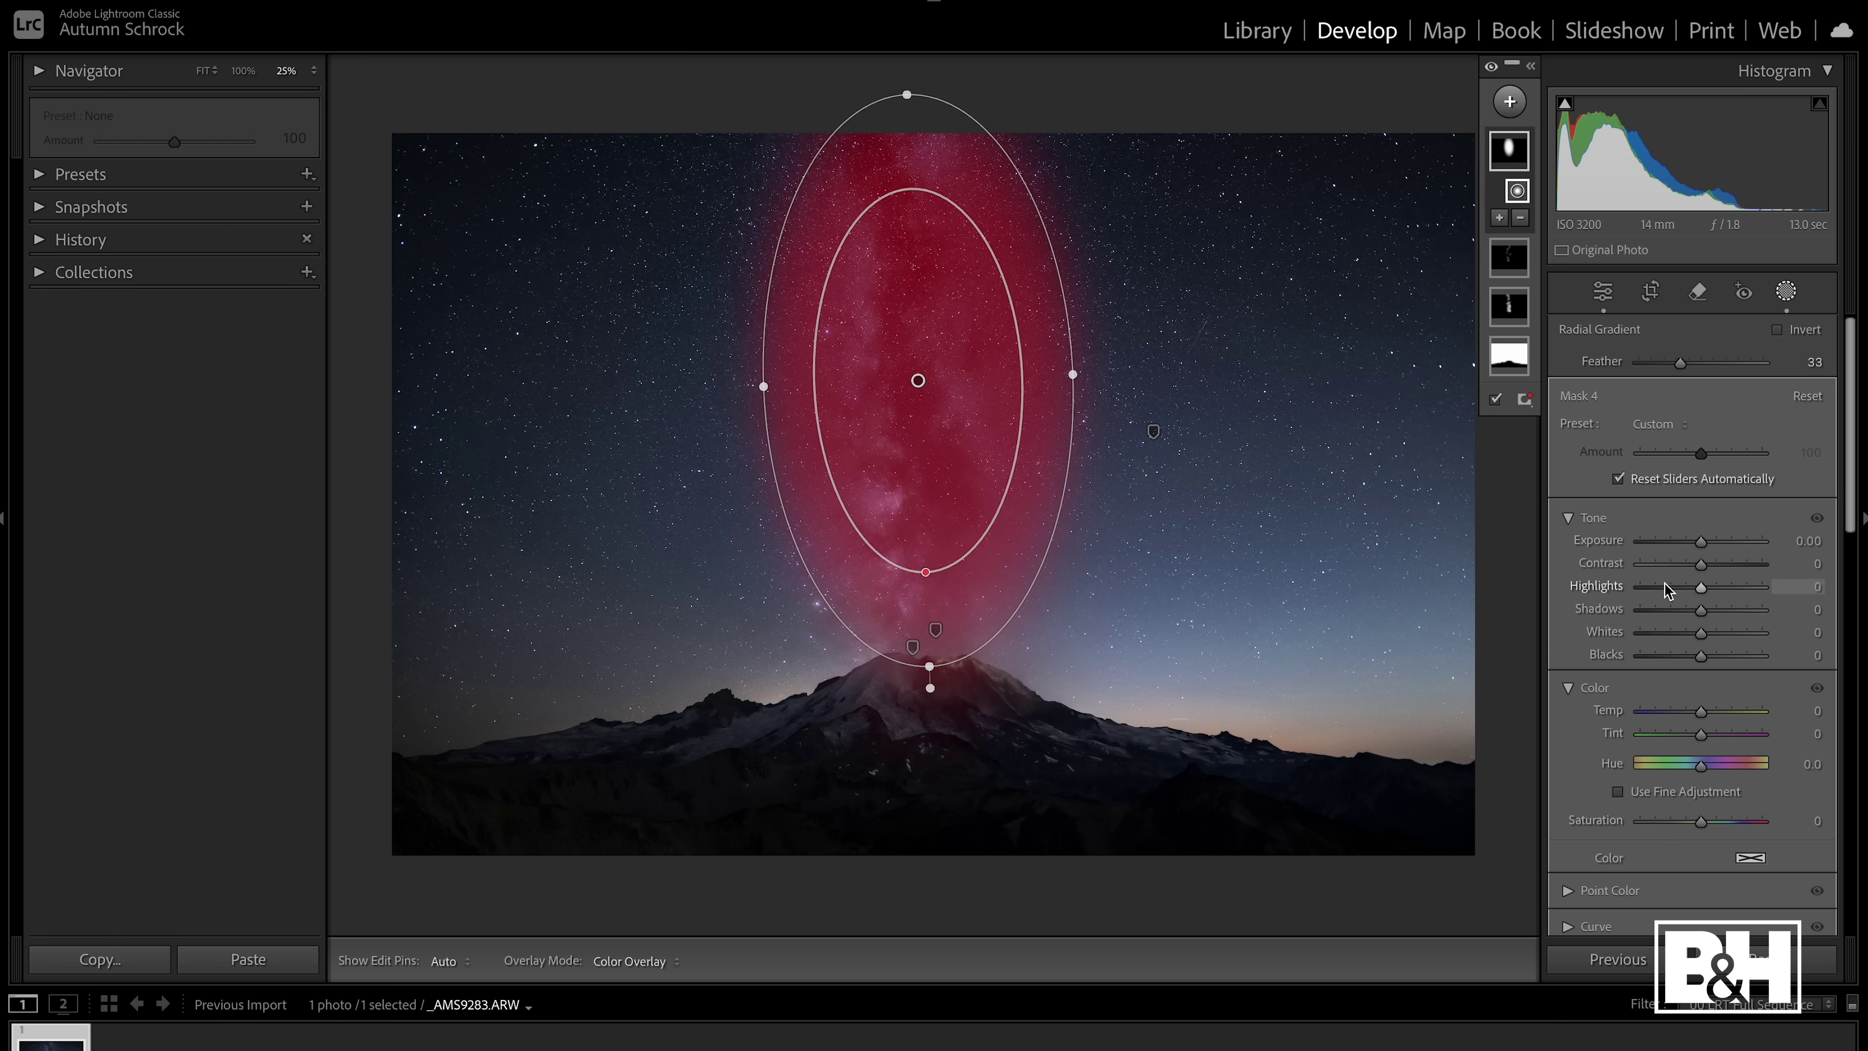
Set the radial mask's Contrast to 7, Highlights to 14, Shadows to -14, Whites to 19 and Clarity to 28
left_click_drag(1702, 564, 1708, 570)
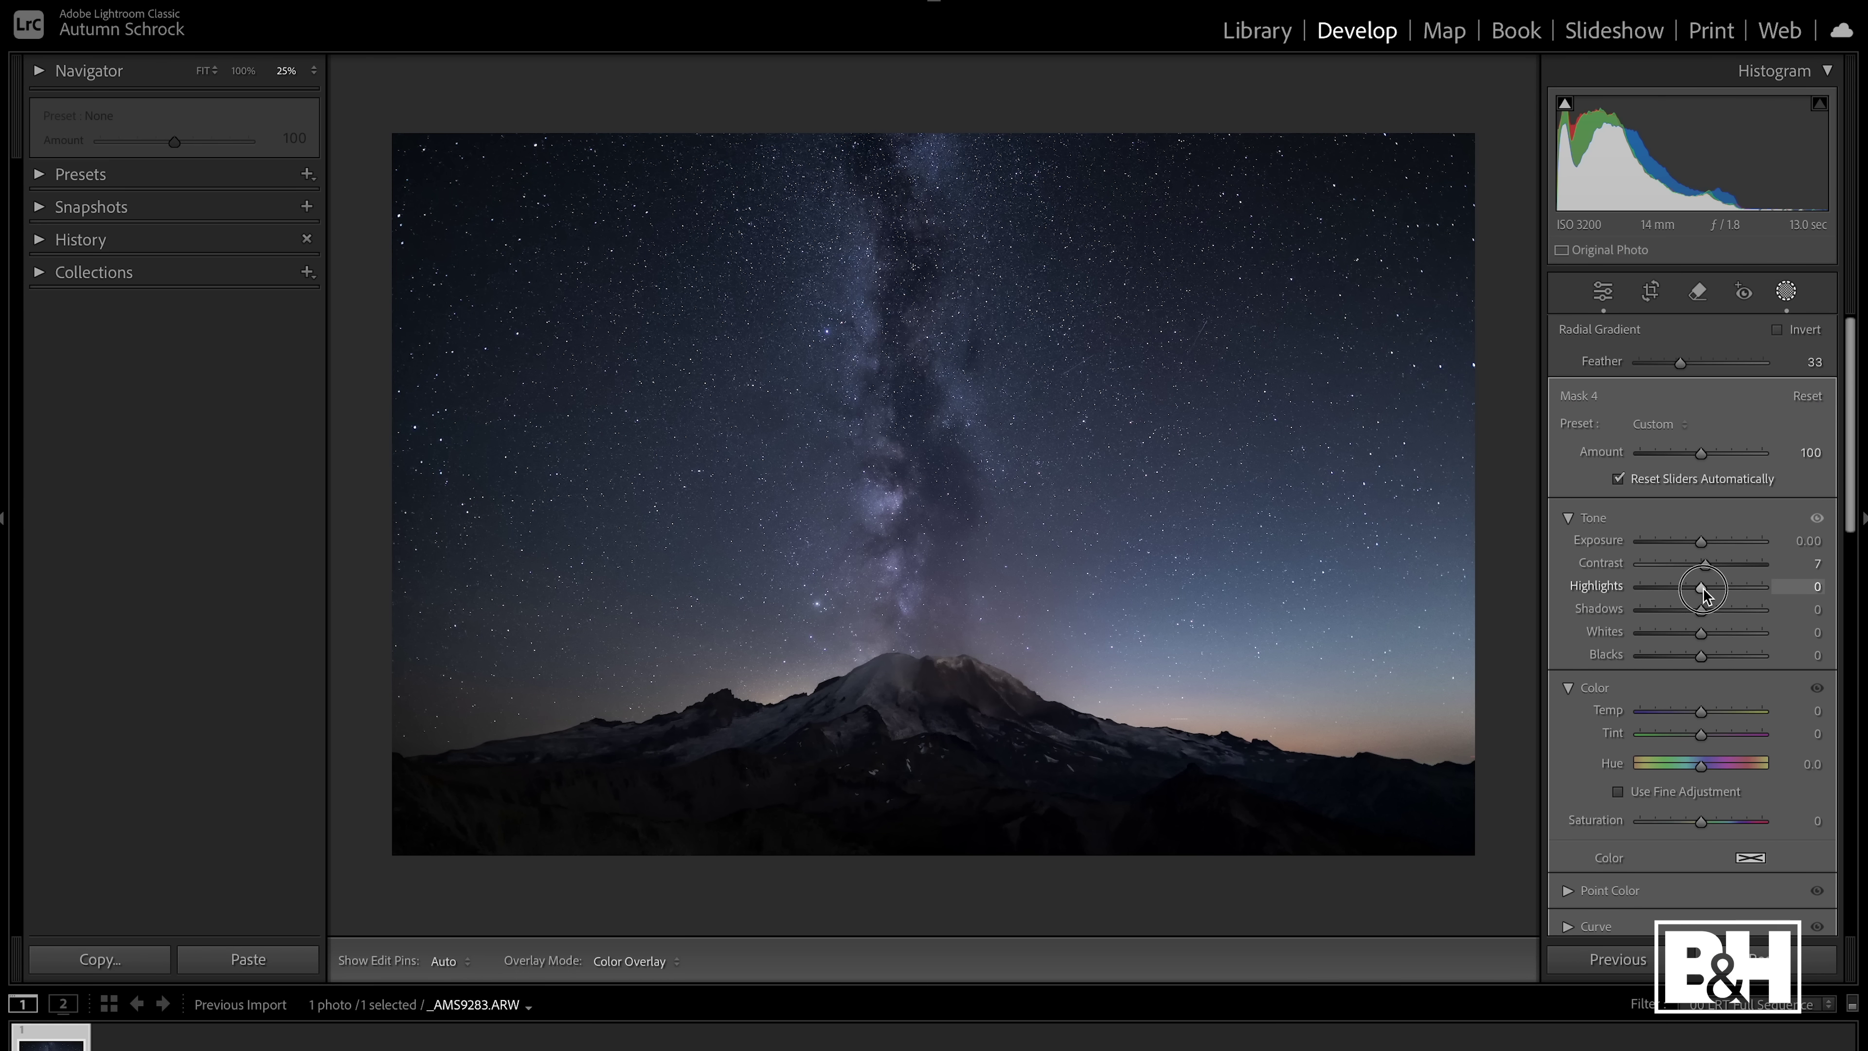
left_click_drag(1699, 587, 1693, 616)
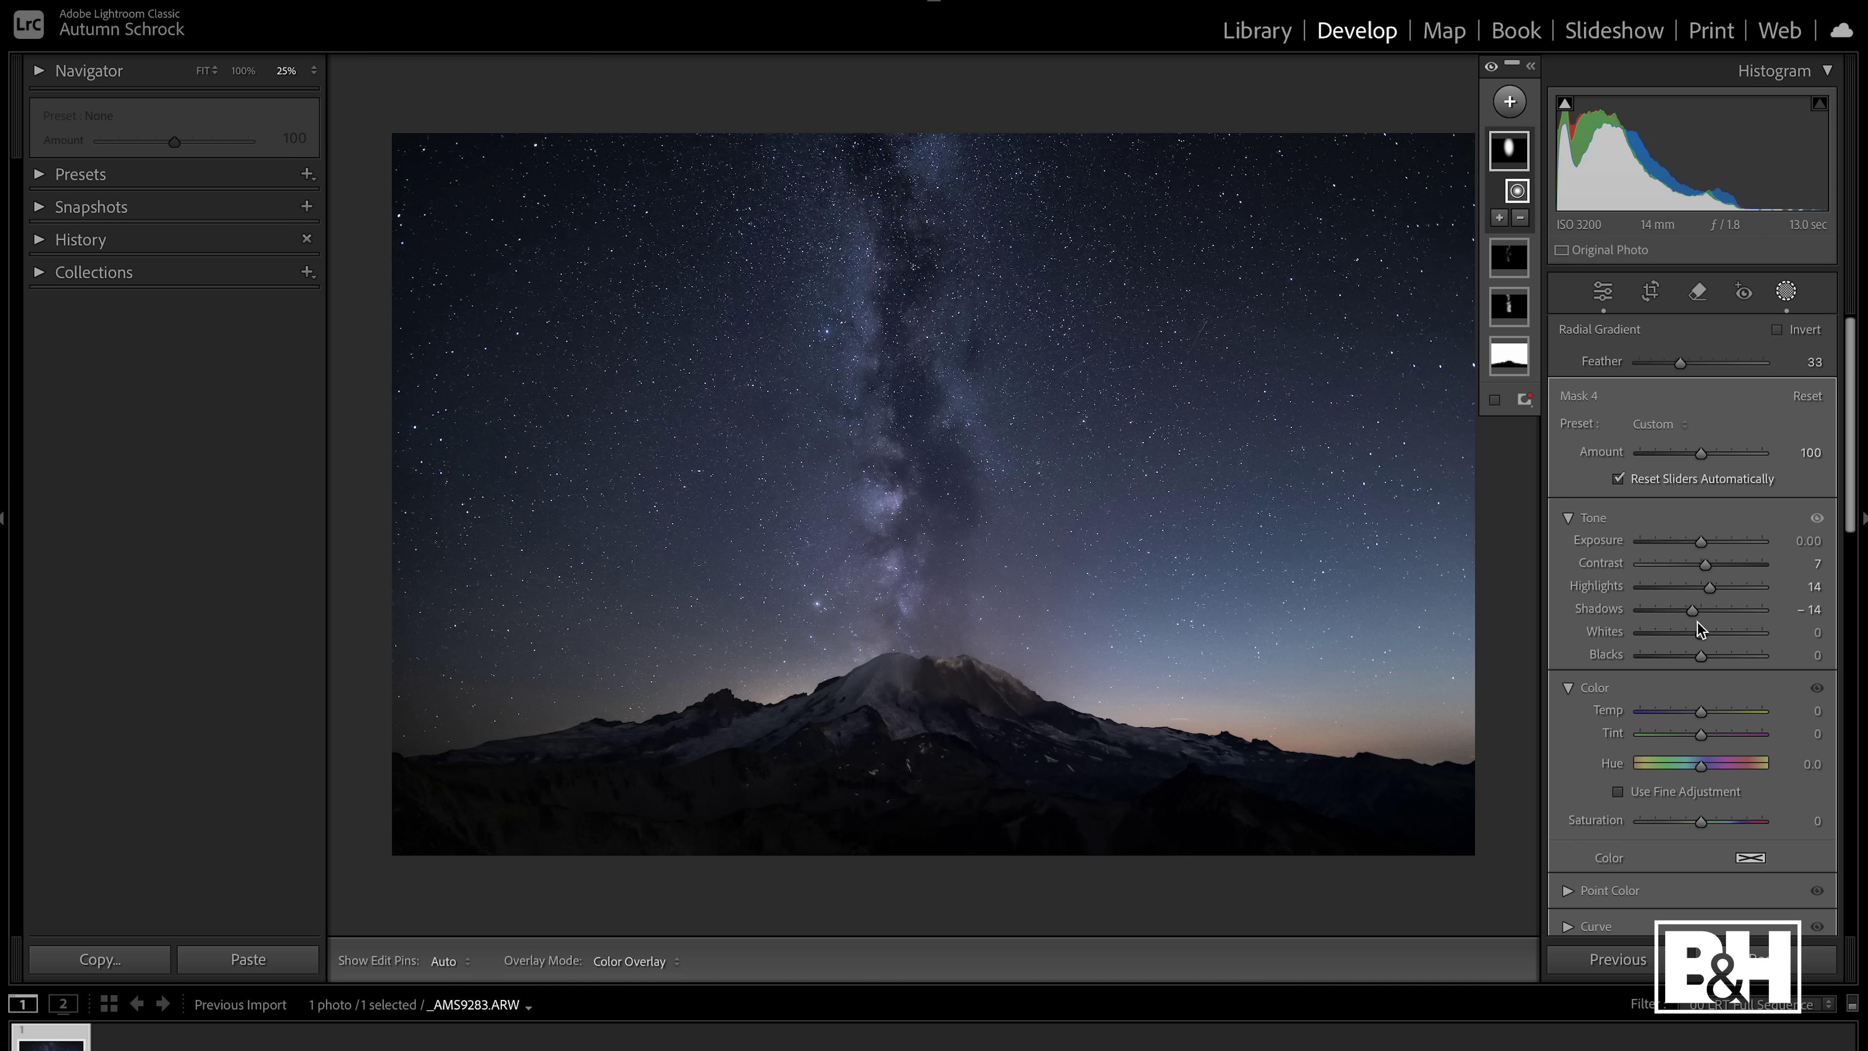
left_click_drag(1702, 635, 1714, 638)
scroll(1709, 699, "down", 5)
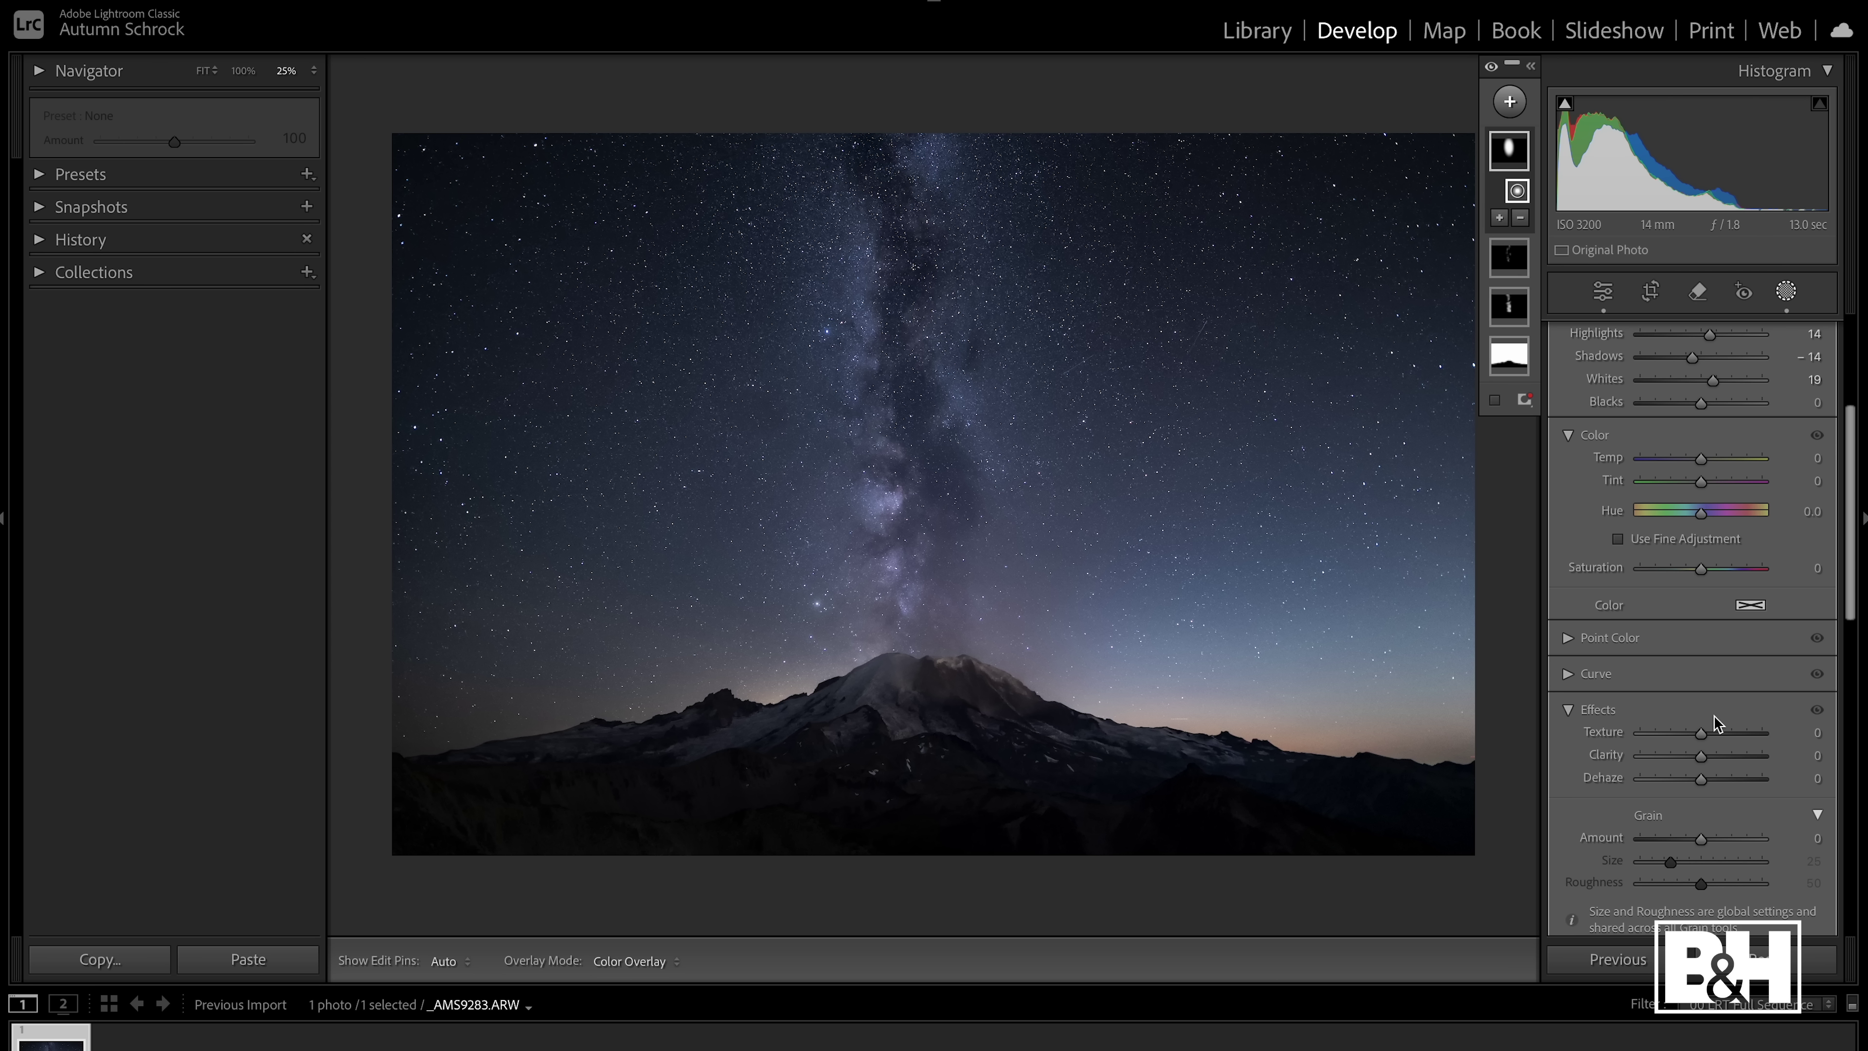
left_click_drag(1701, 757, 1717, 757)
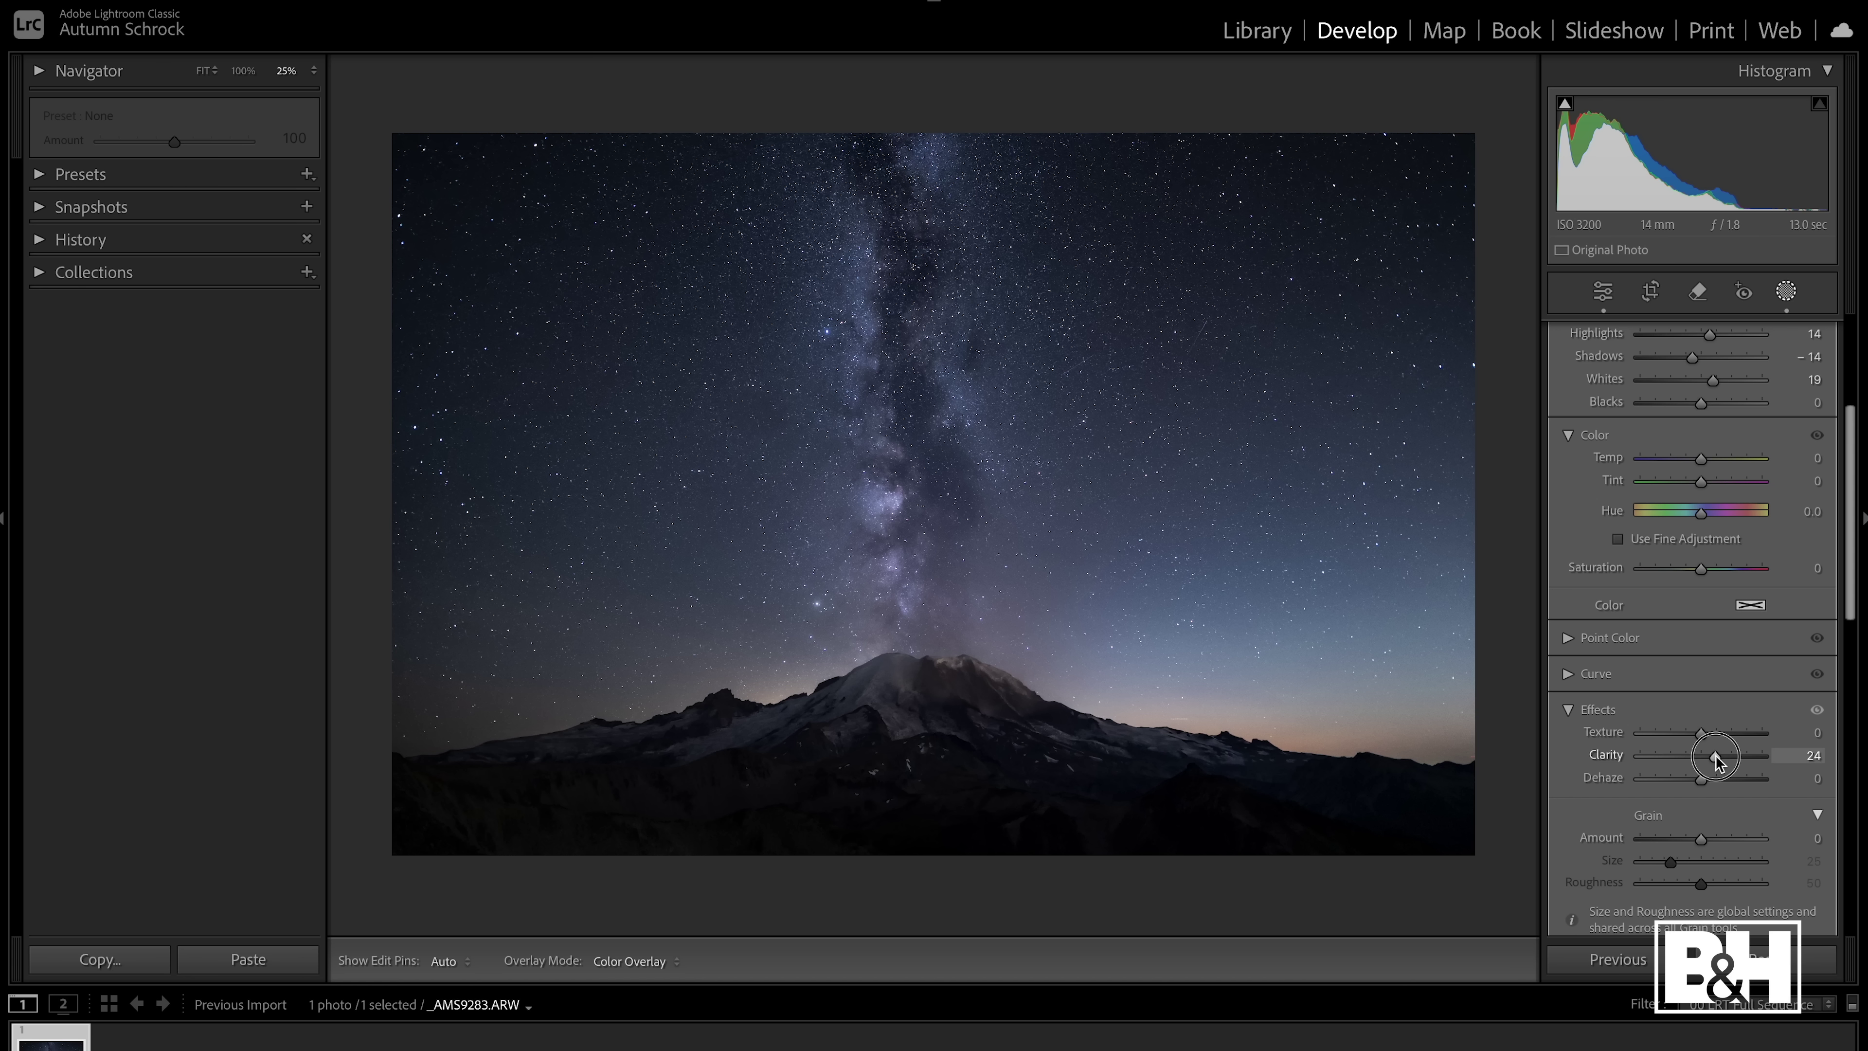
left_click_drag(1716, 762, 1721, 764)
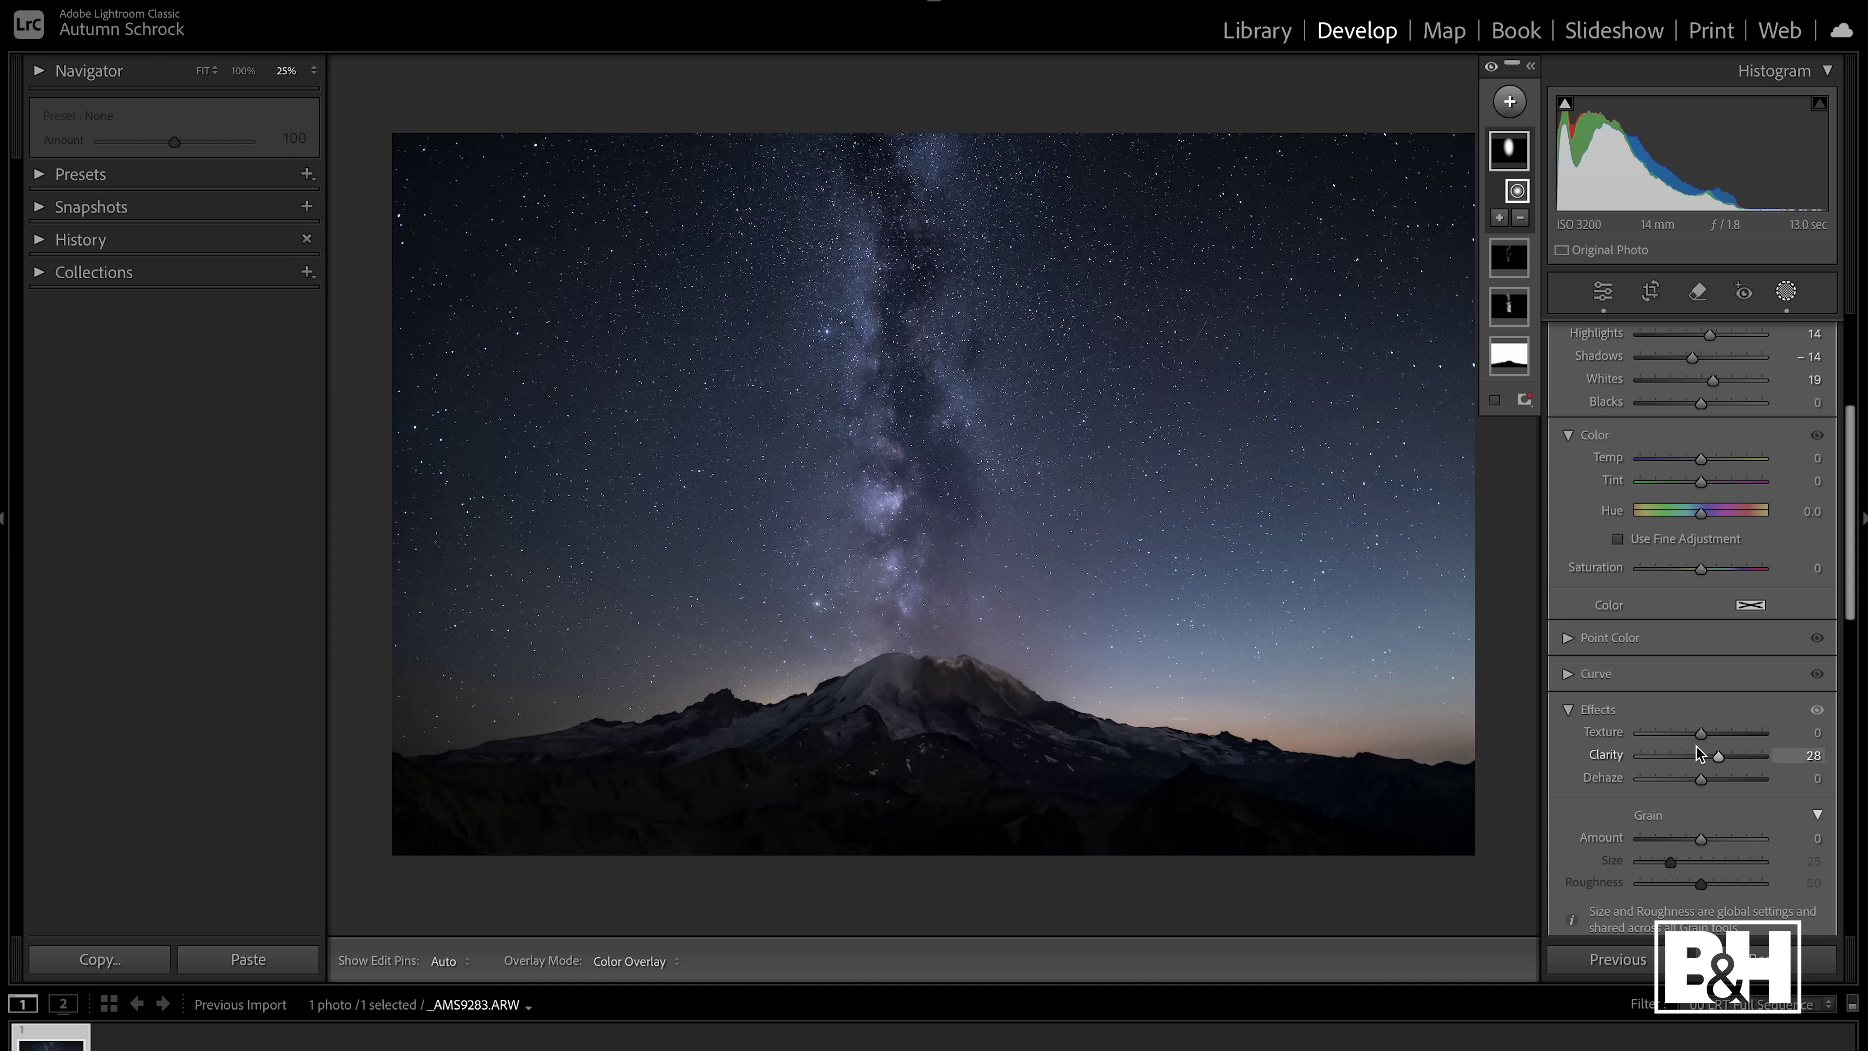
scroll(1680, 557, "up", 2)
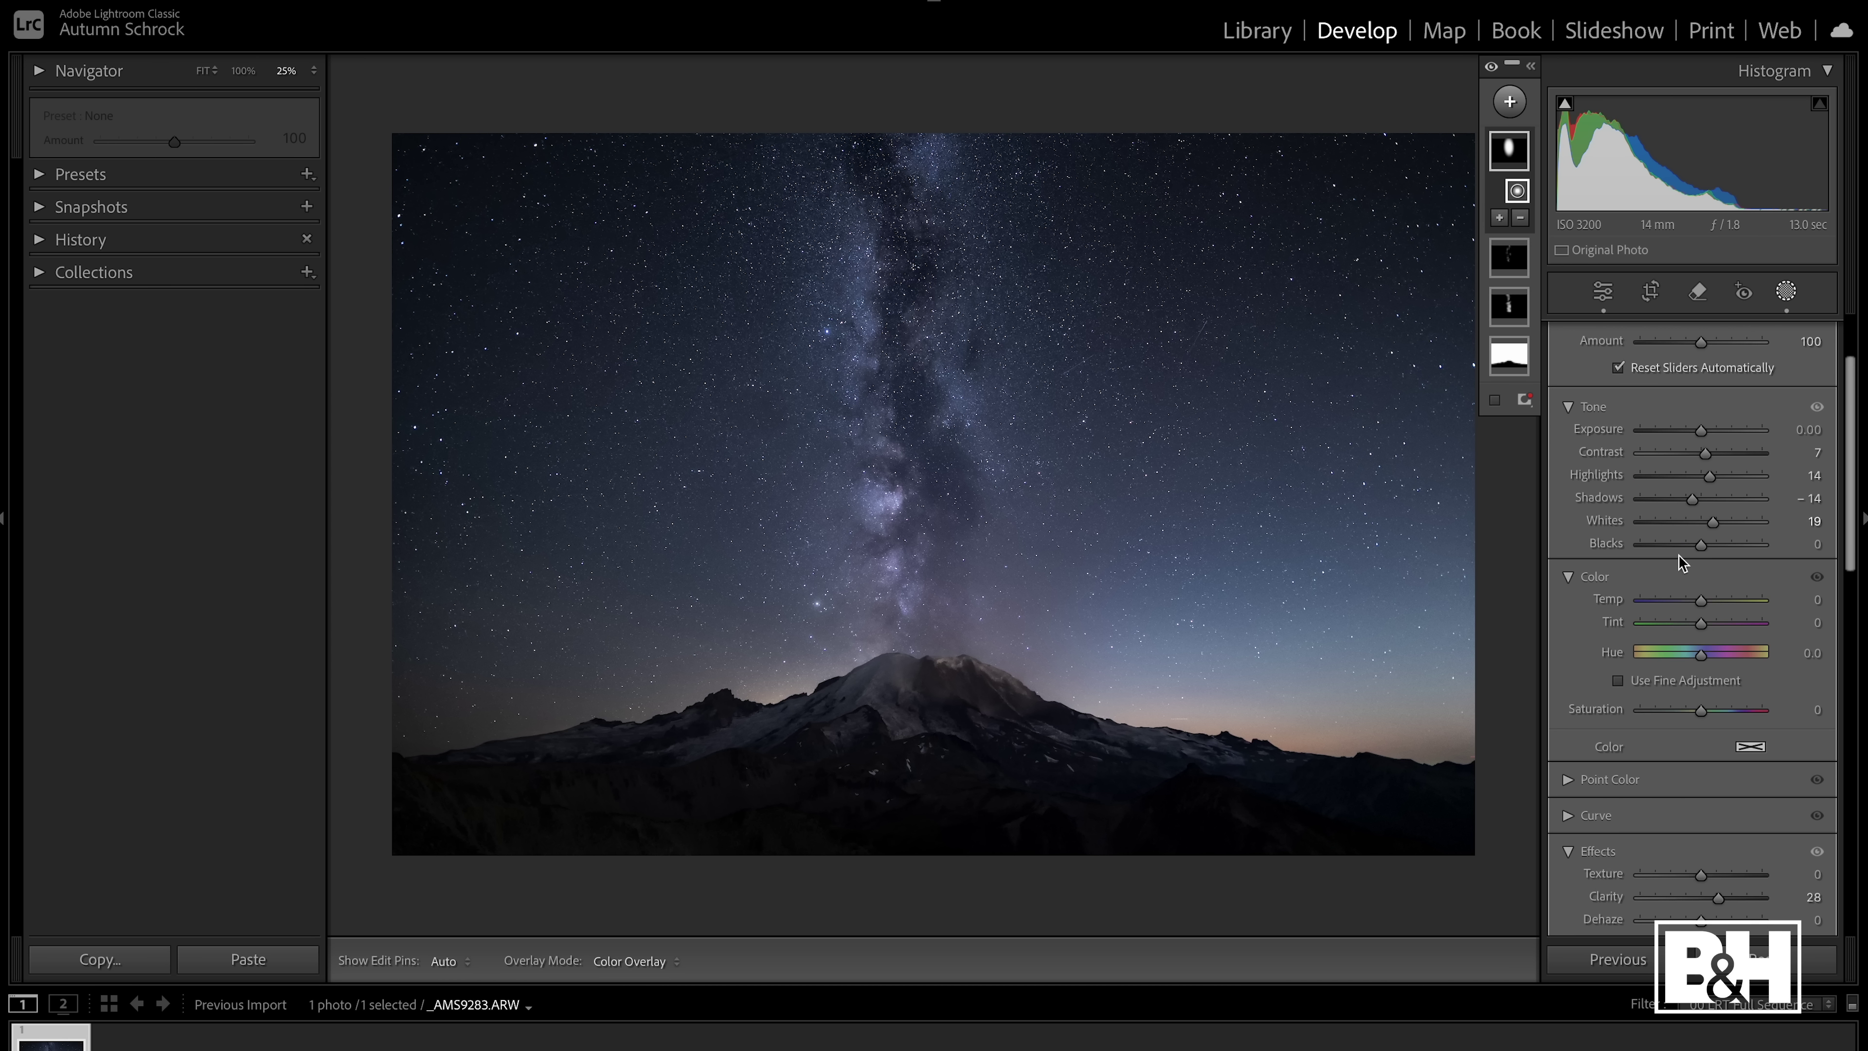
scroll(1679, 555, "up", 2)
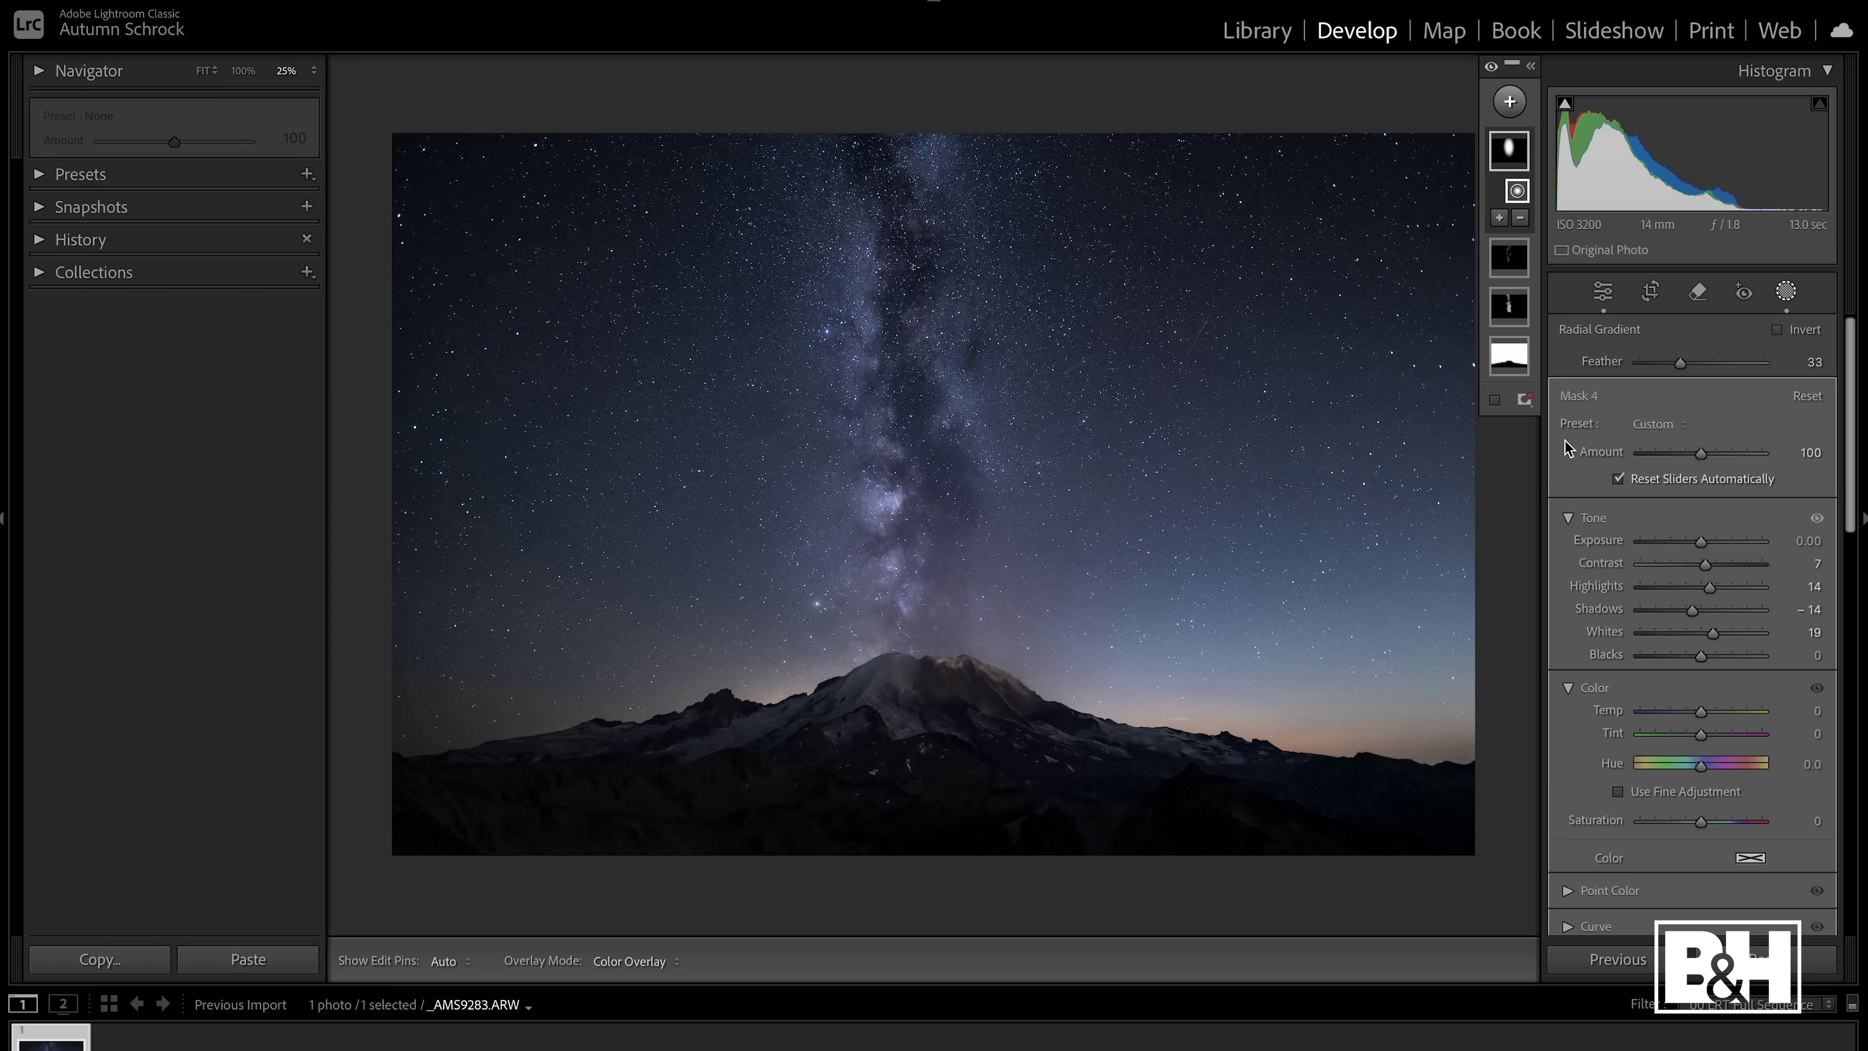
Set the photo's global Vibrance to +14 and Saturation to +12
left_click(1604, 293)
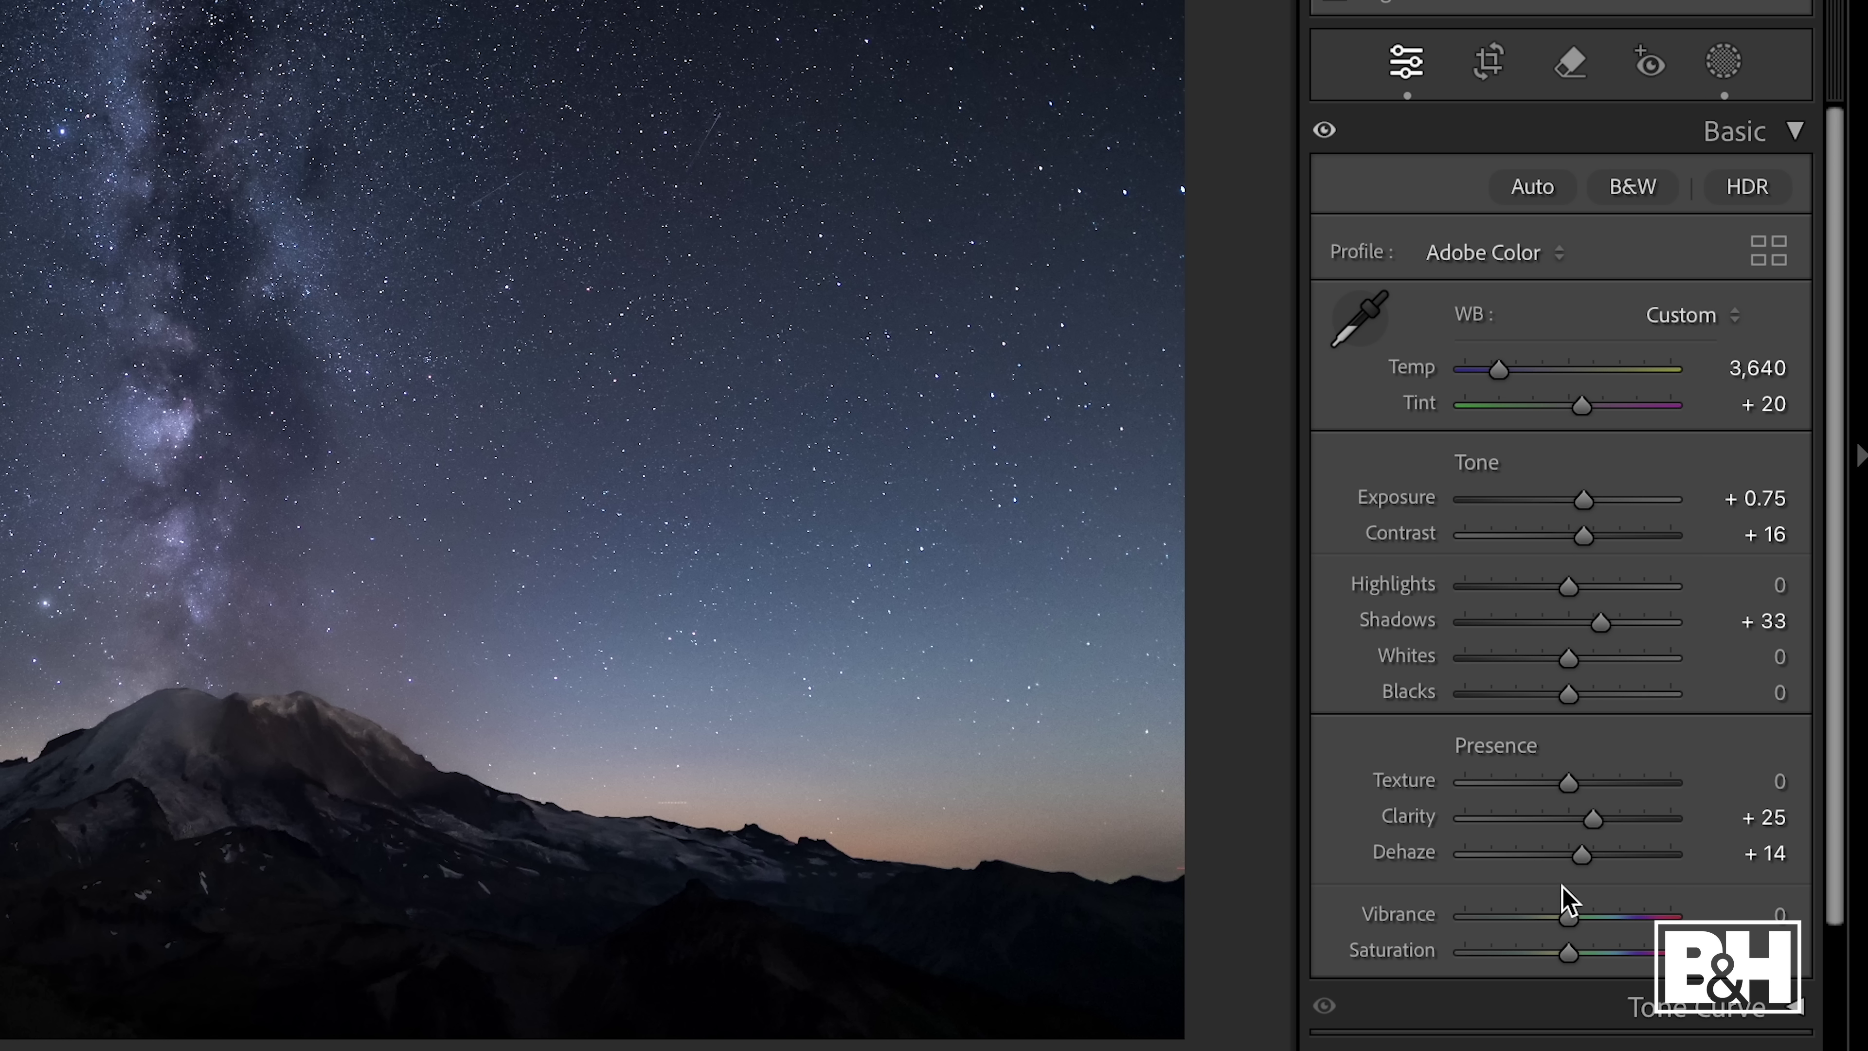
left_click_drag(1569, 920, 1574, 955)
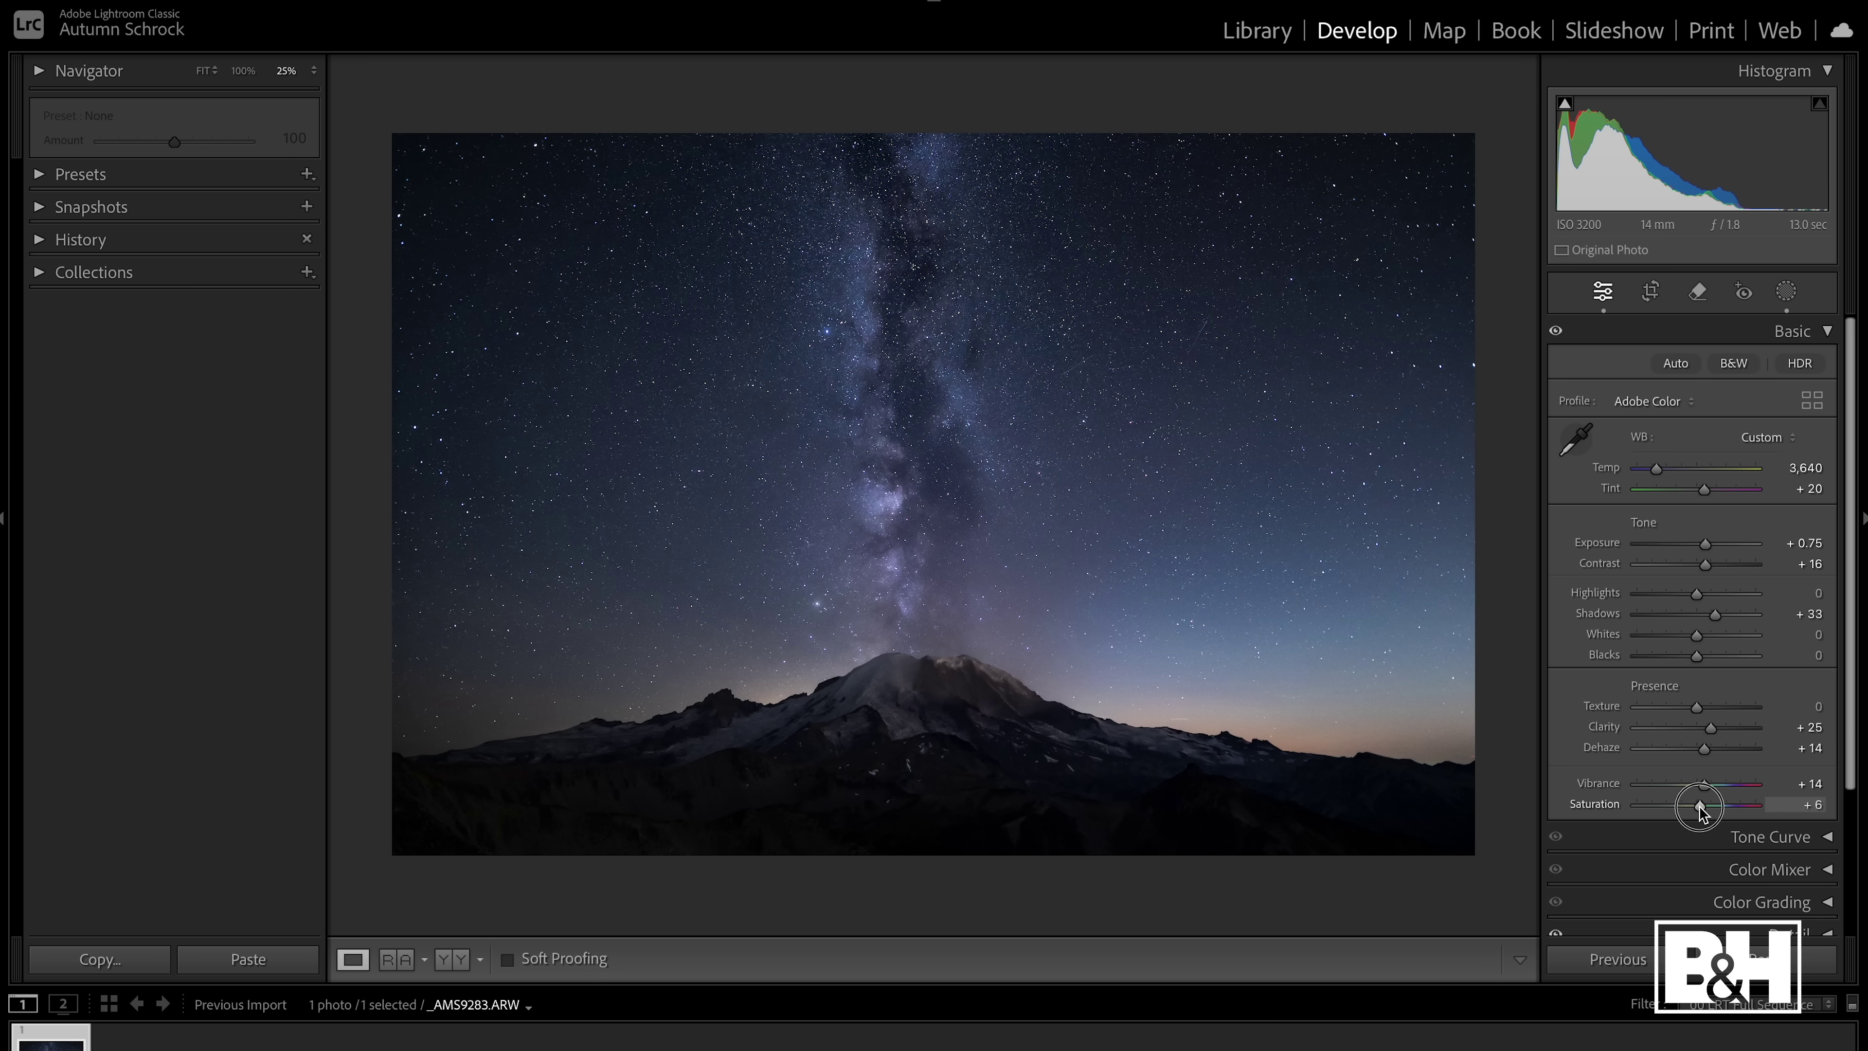
left_click_drag(1701, 812, 1703, 806)
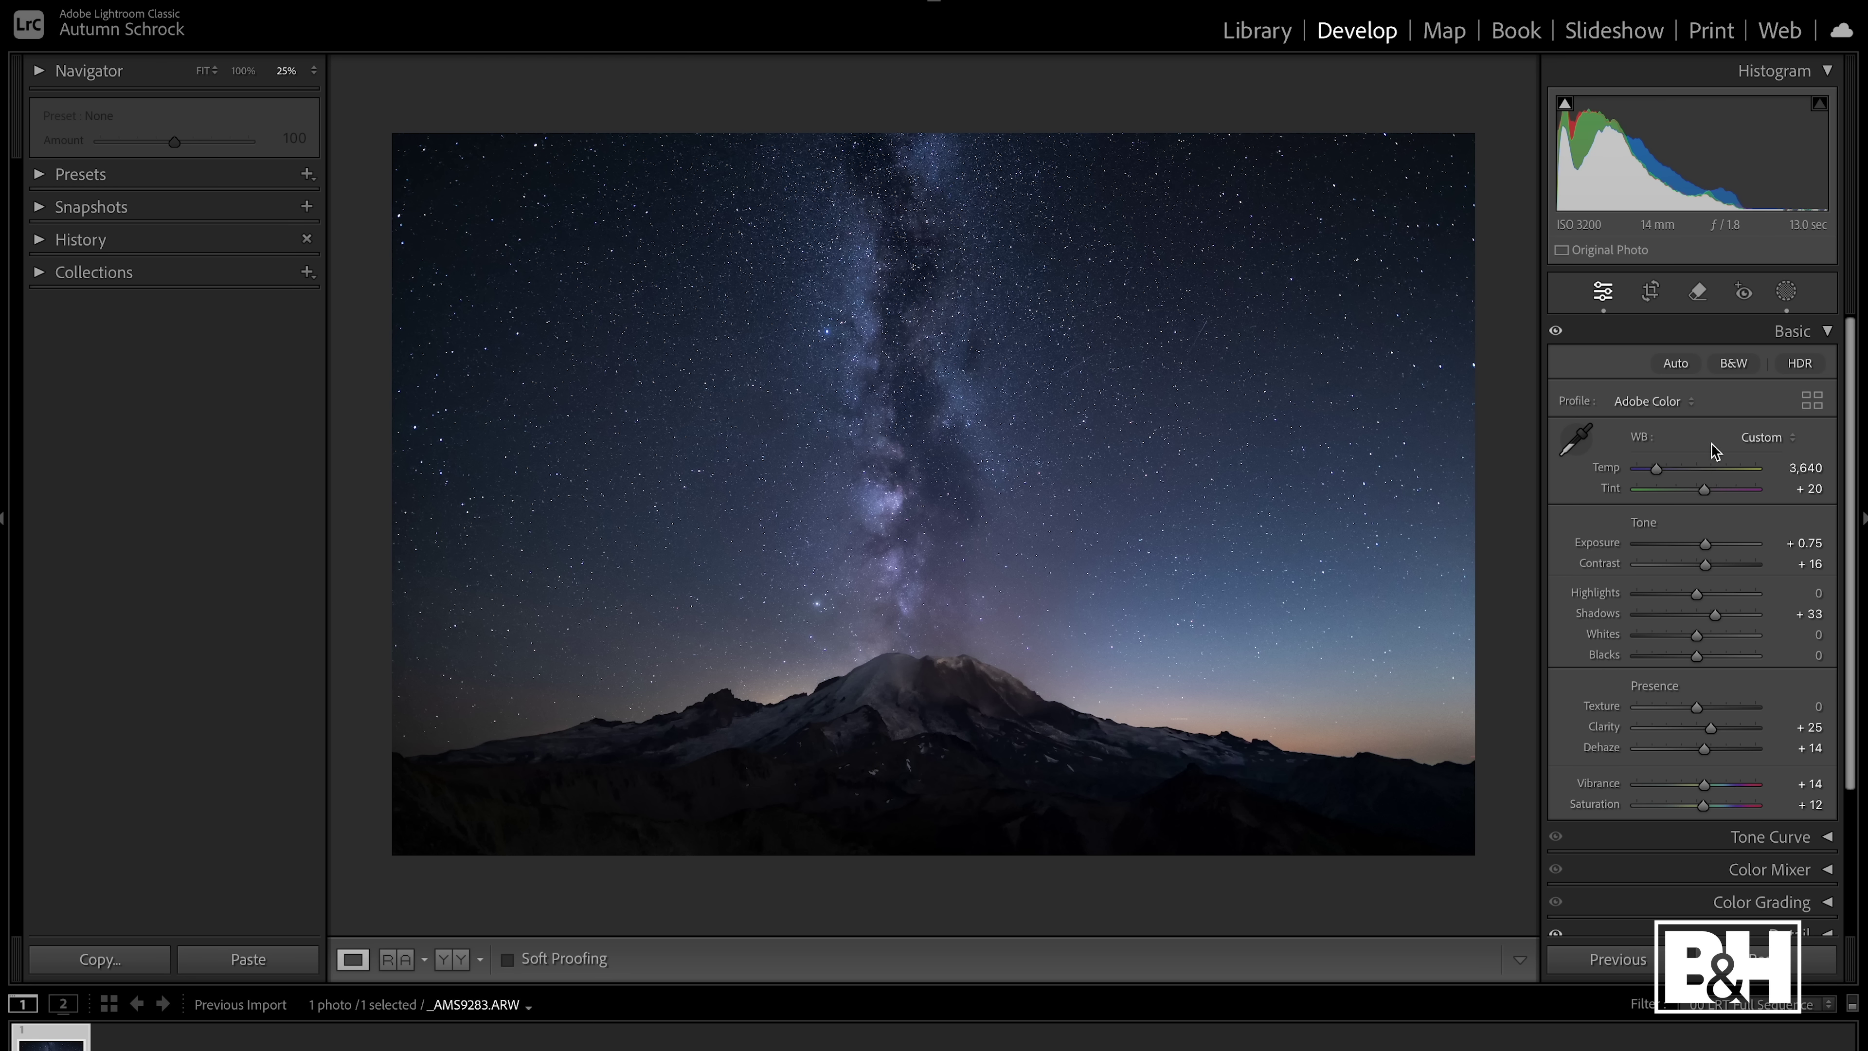
Set the global Tint to +26, Temp to 3,570 and Shadows to +34
left_click_drag(1705, 495, 1707, 495)
left_click_drag(1655, 470, 1655, 471)
left_click(1718, 619)
left_click_drag(1717, 618, 1719, 622)
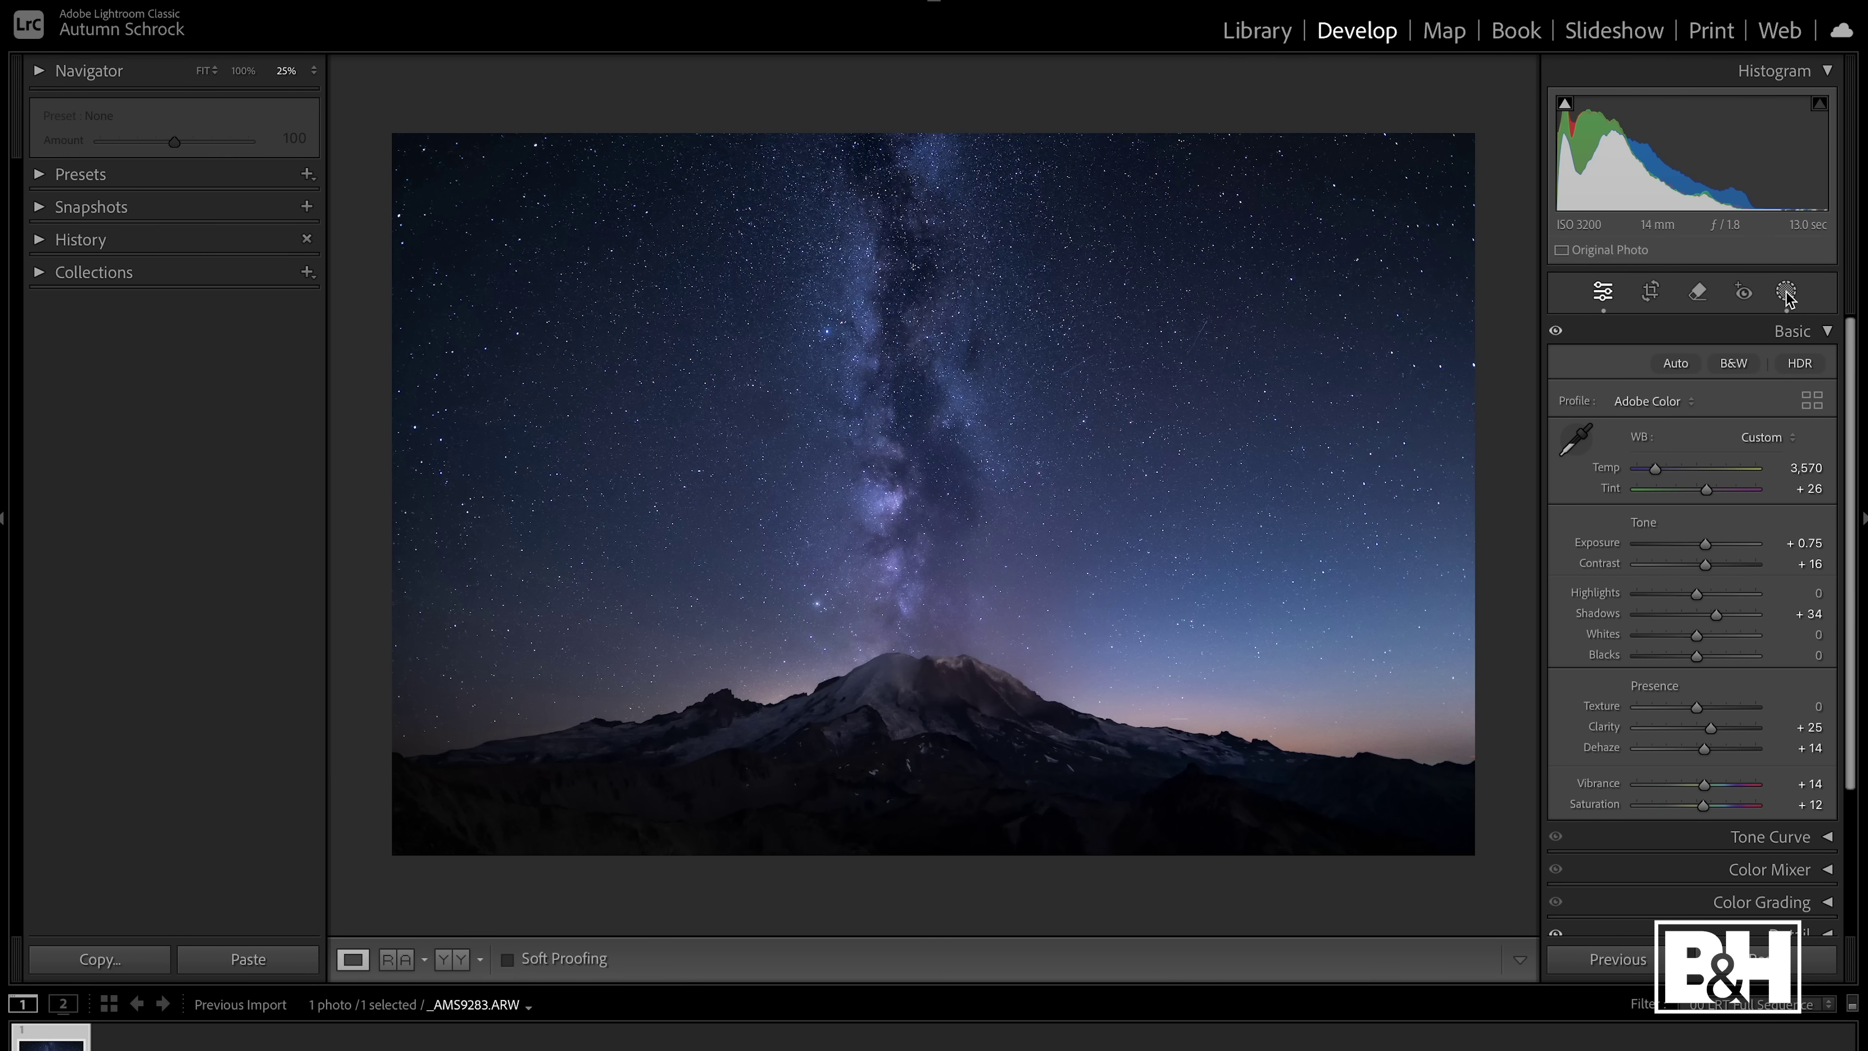
Duplicate and invert the sky mask, Mask 1, to cover the mountain foreground
left_click(1787, 292)
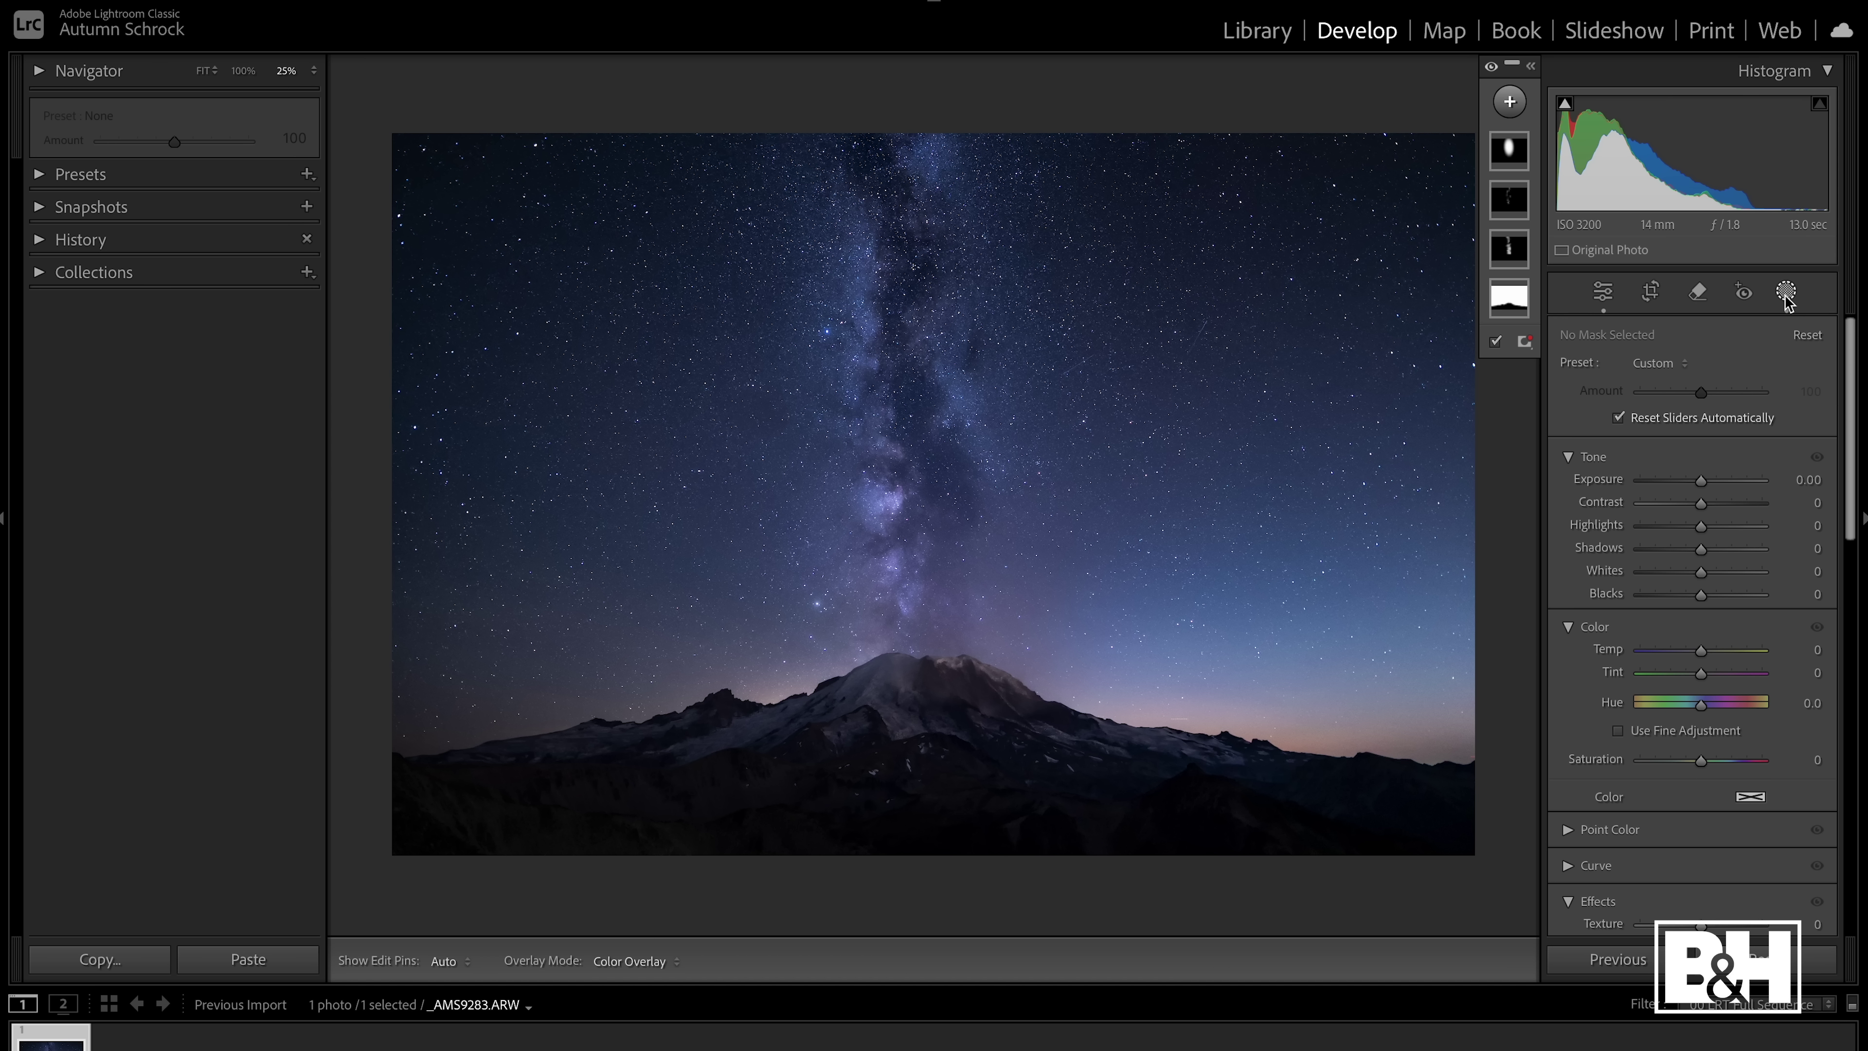
mouse_move(1511, 303)
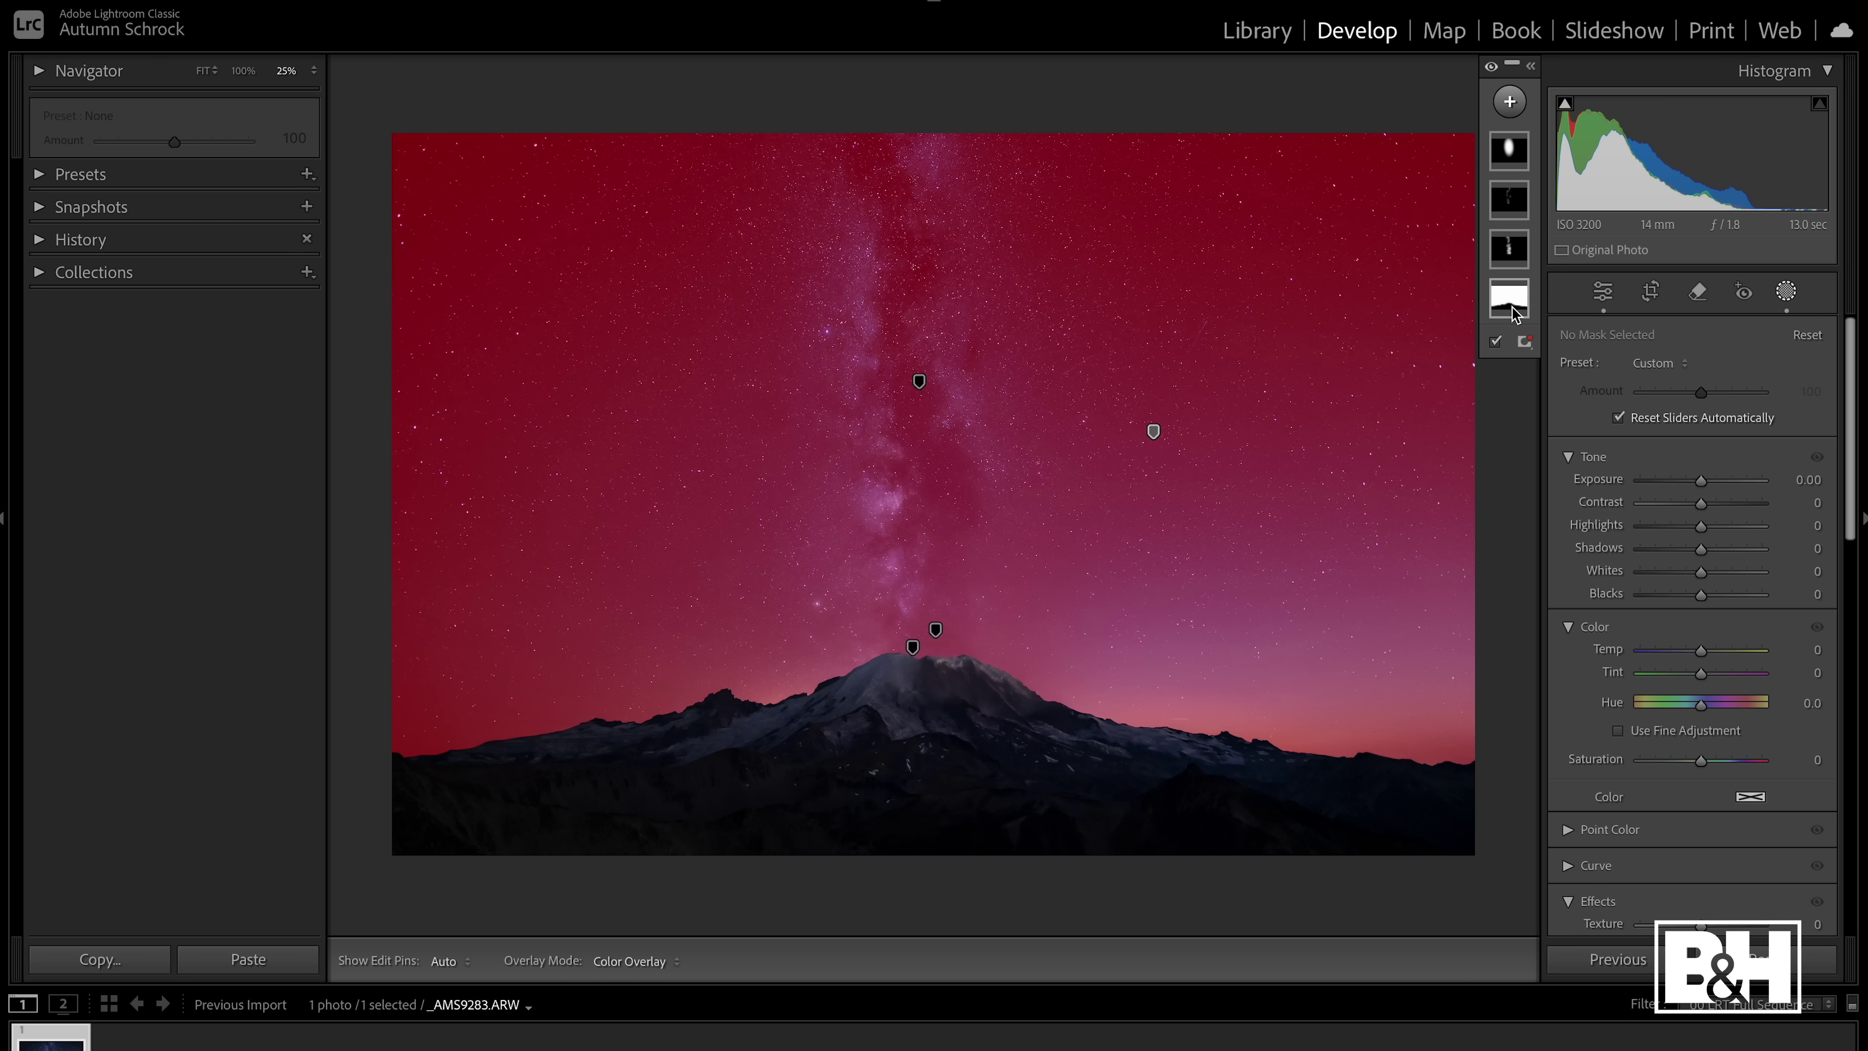
right_click(1511, 303)
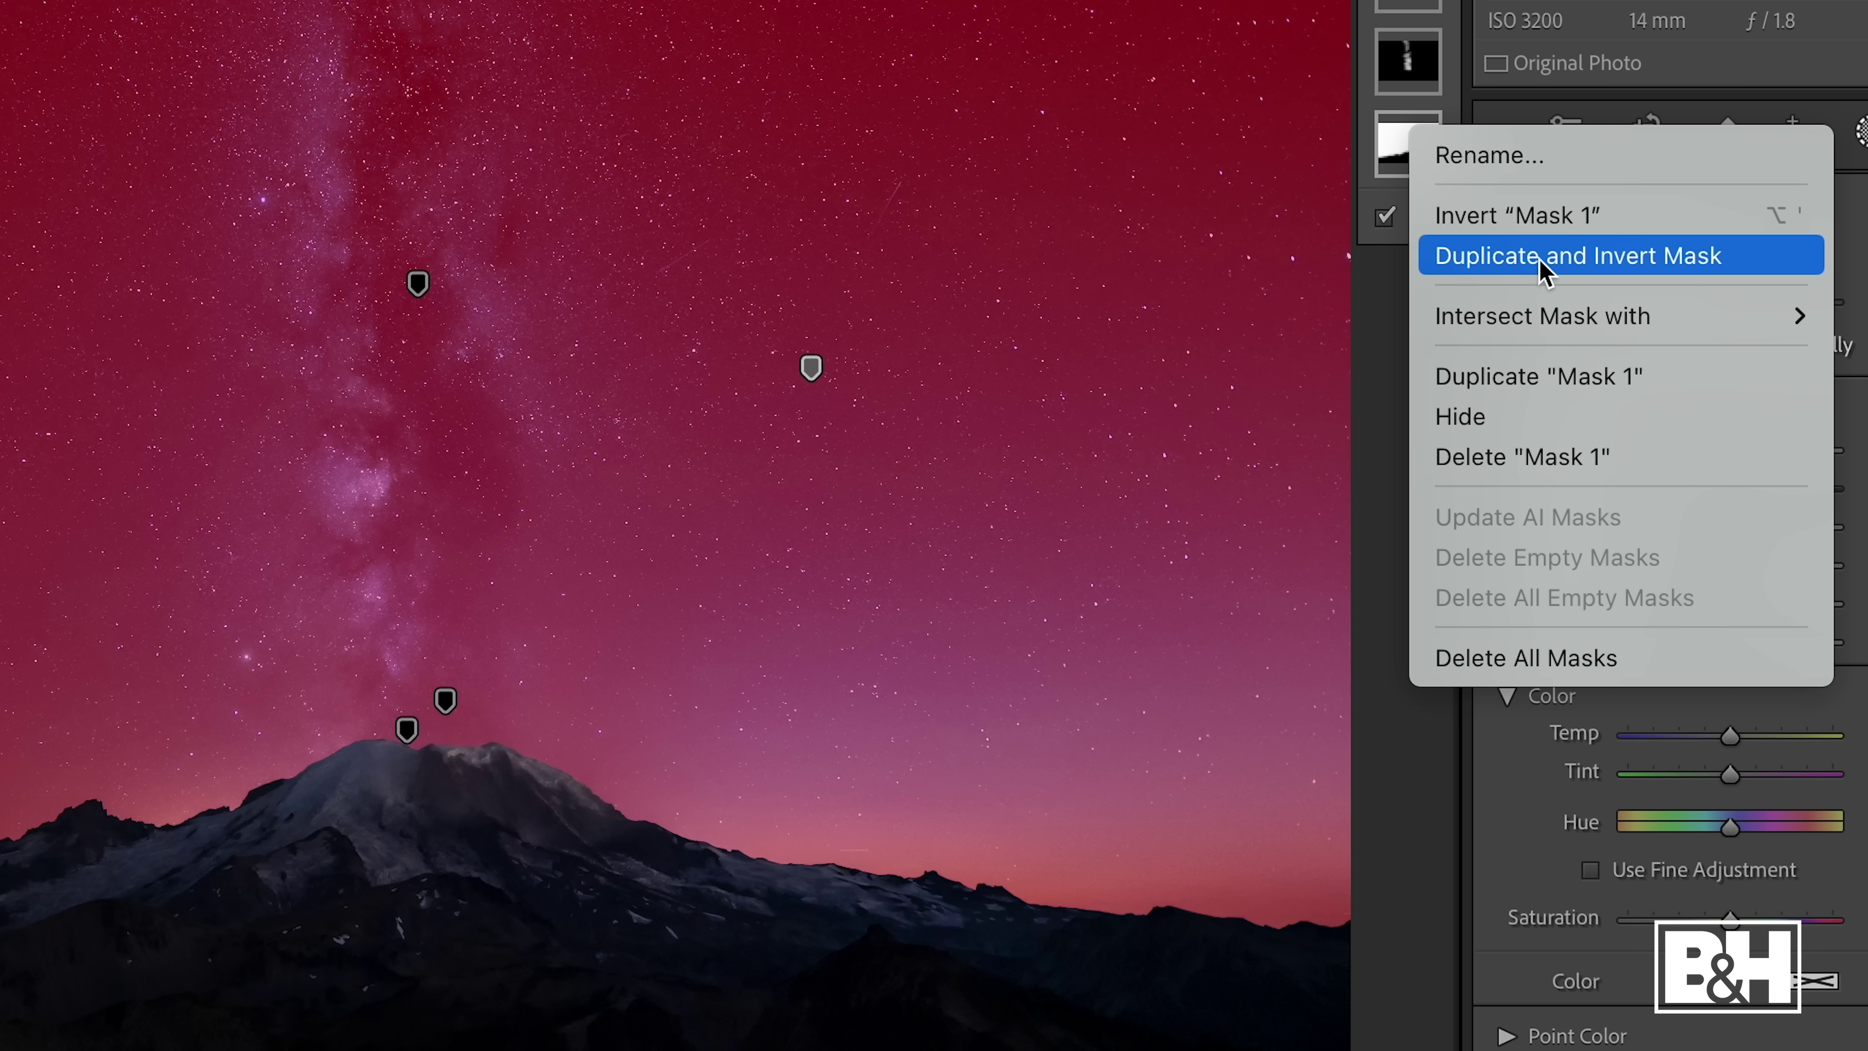
left_click(1540, 264)
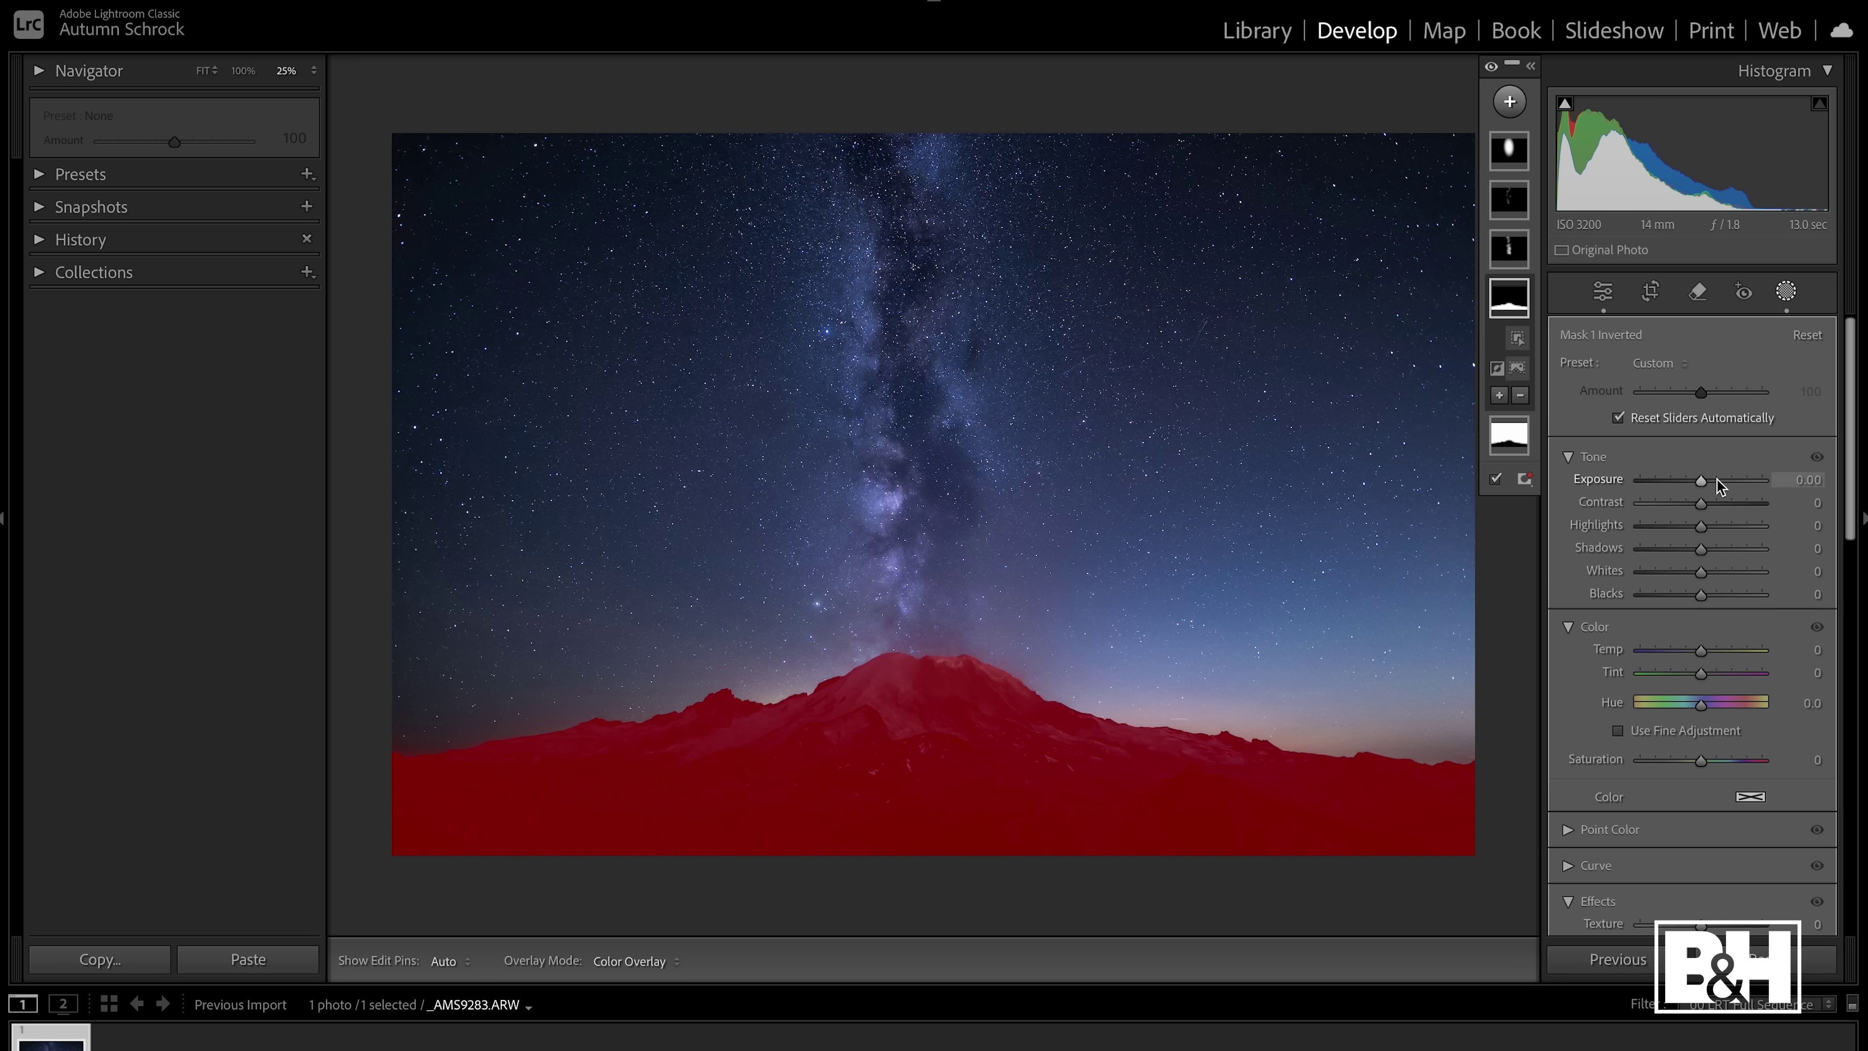
Set the inverted foreground mask's Exposure to 0.30, Contrast to 9 and Shadows to 11
left_click_drag(1702, 482, 1709, 482)
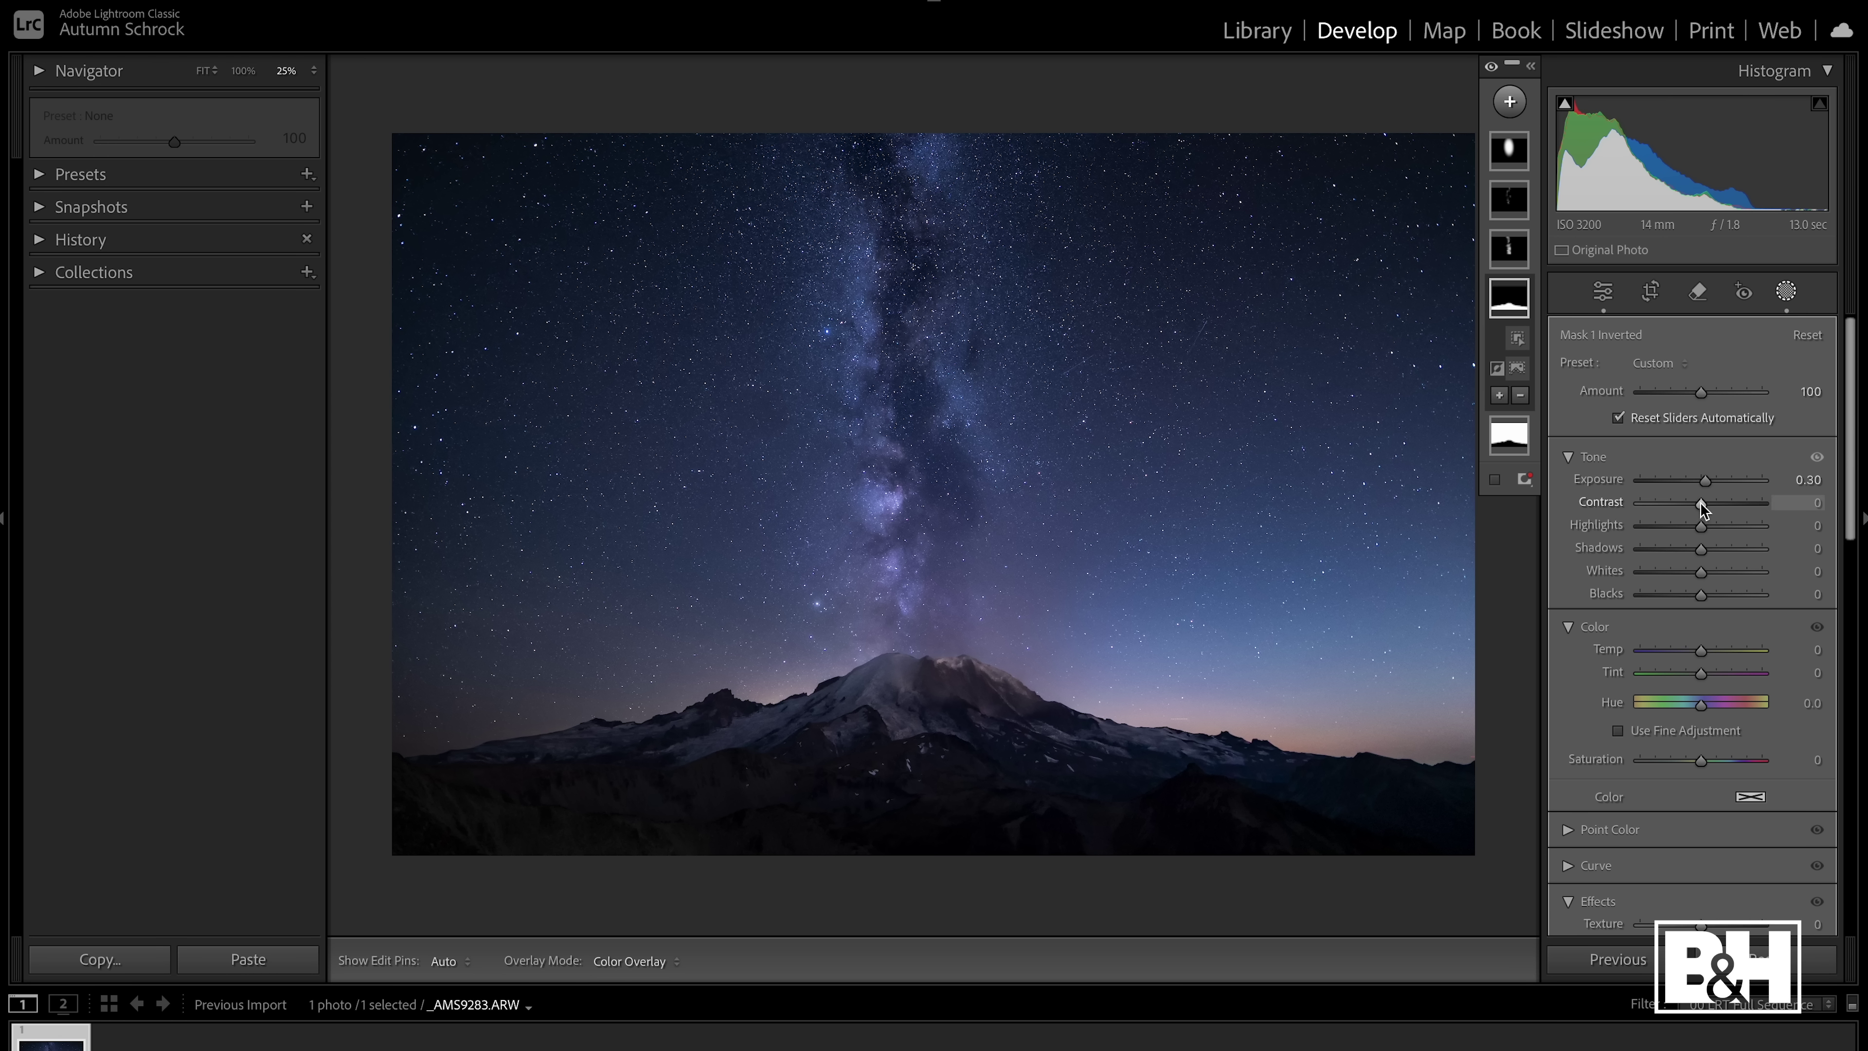
left_click_drag(1701, 503, 1705, 503)
left_click_drag(1707, 505, 1709, 555)
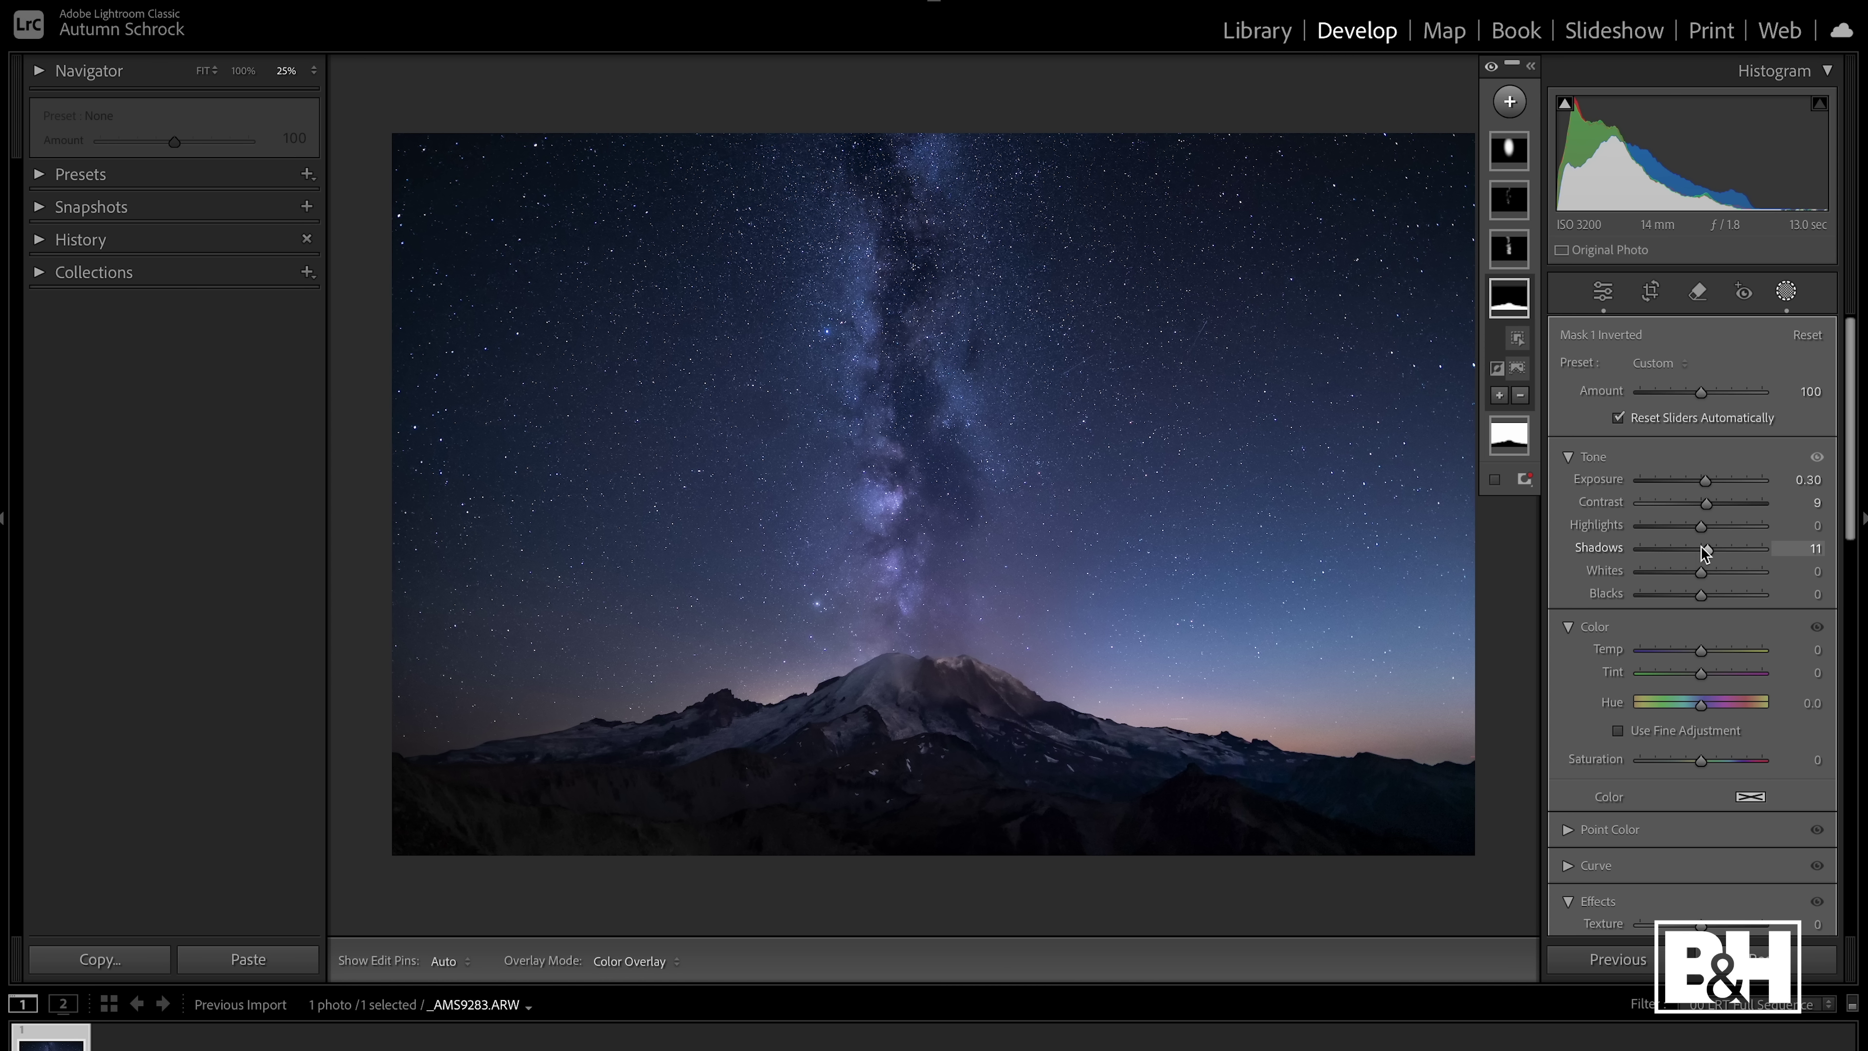
Return to the global adjustments and change the background color around the photo to White
left_click(1605, 289)
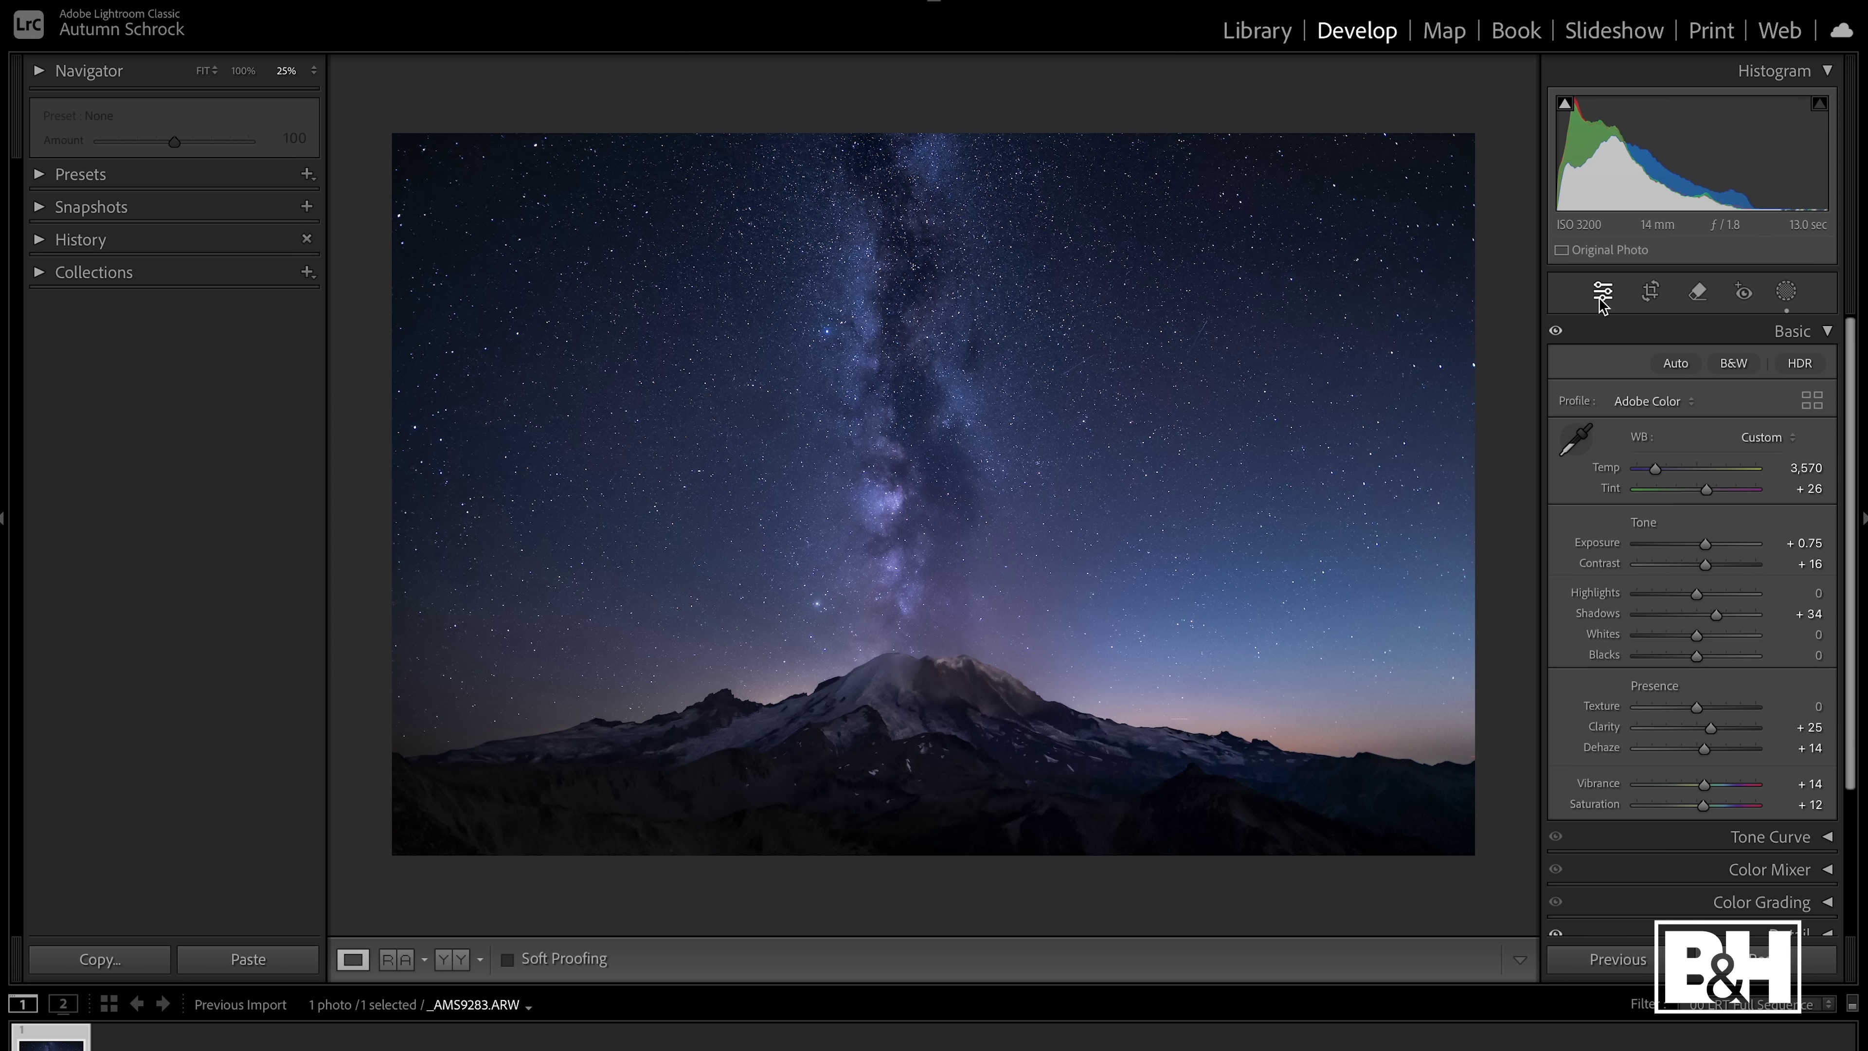
right_click(1508, 441)
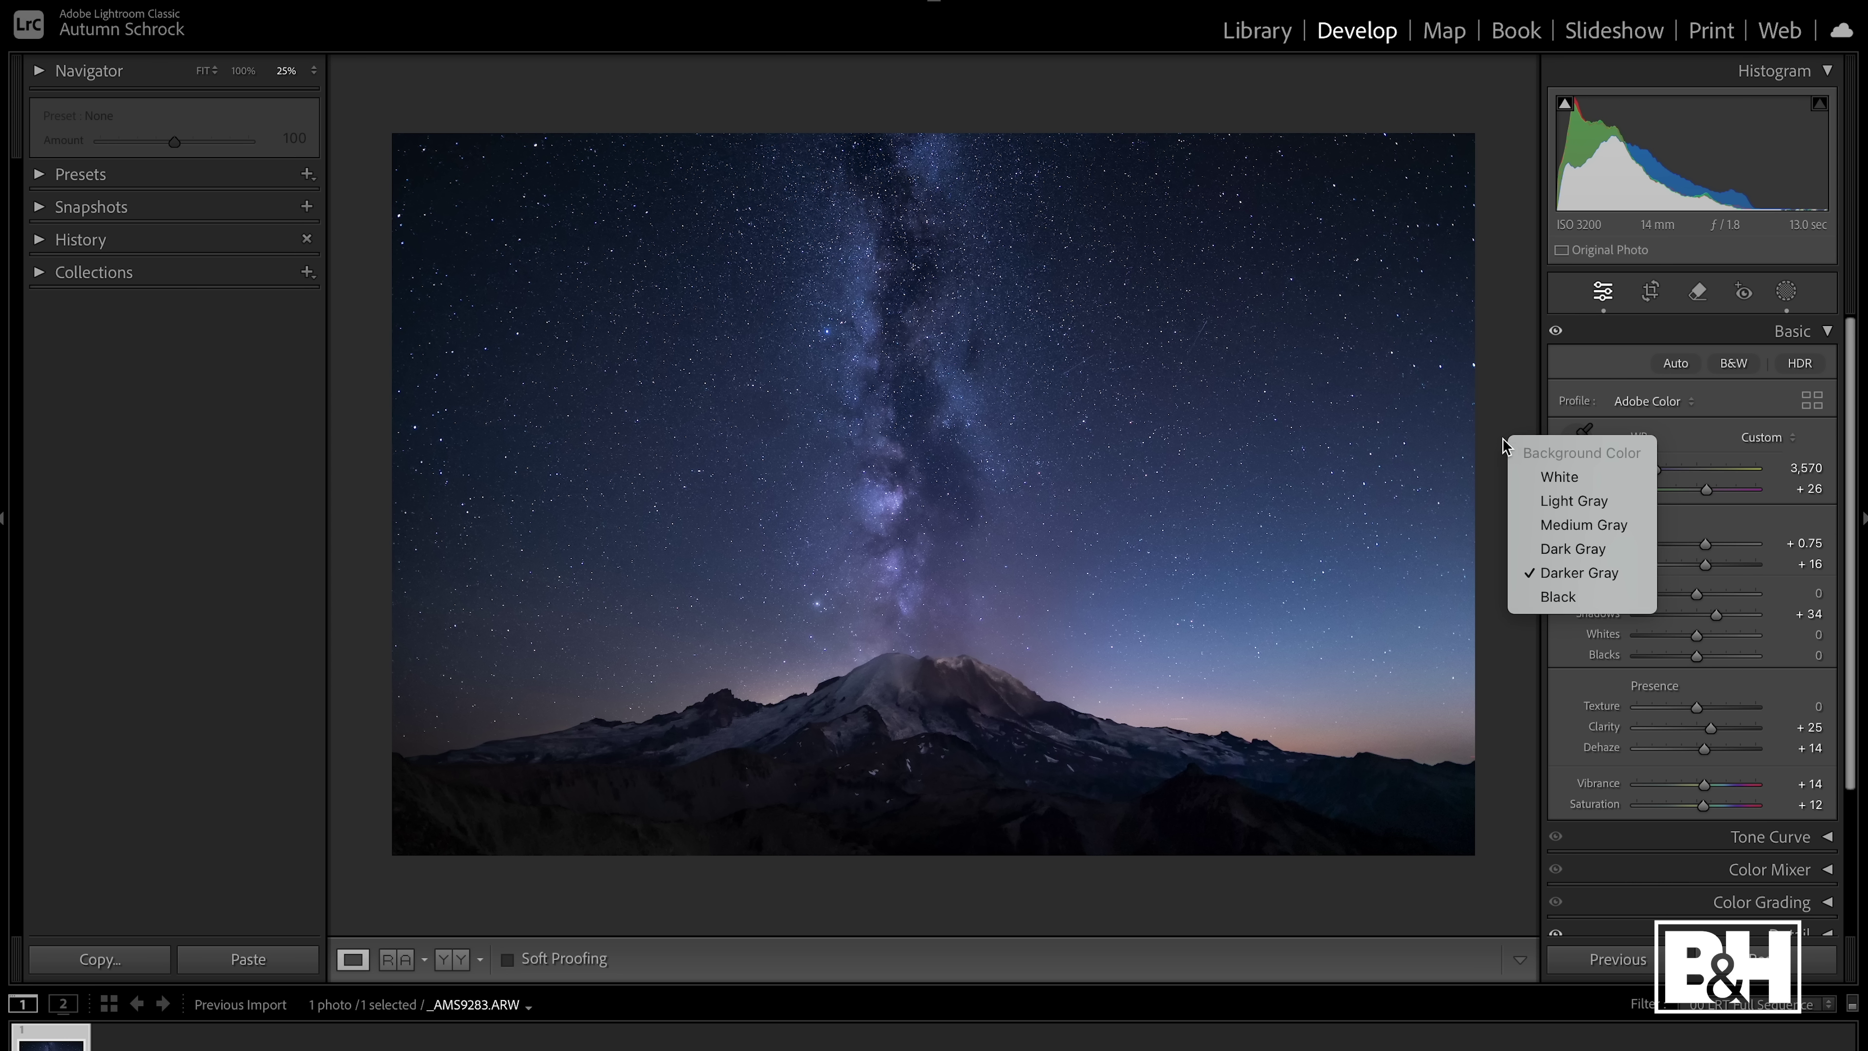
left_click(1533, 475)
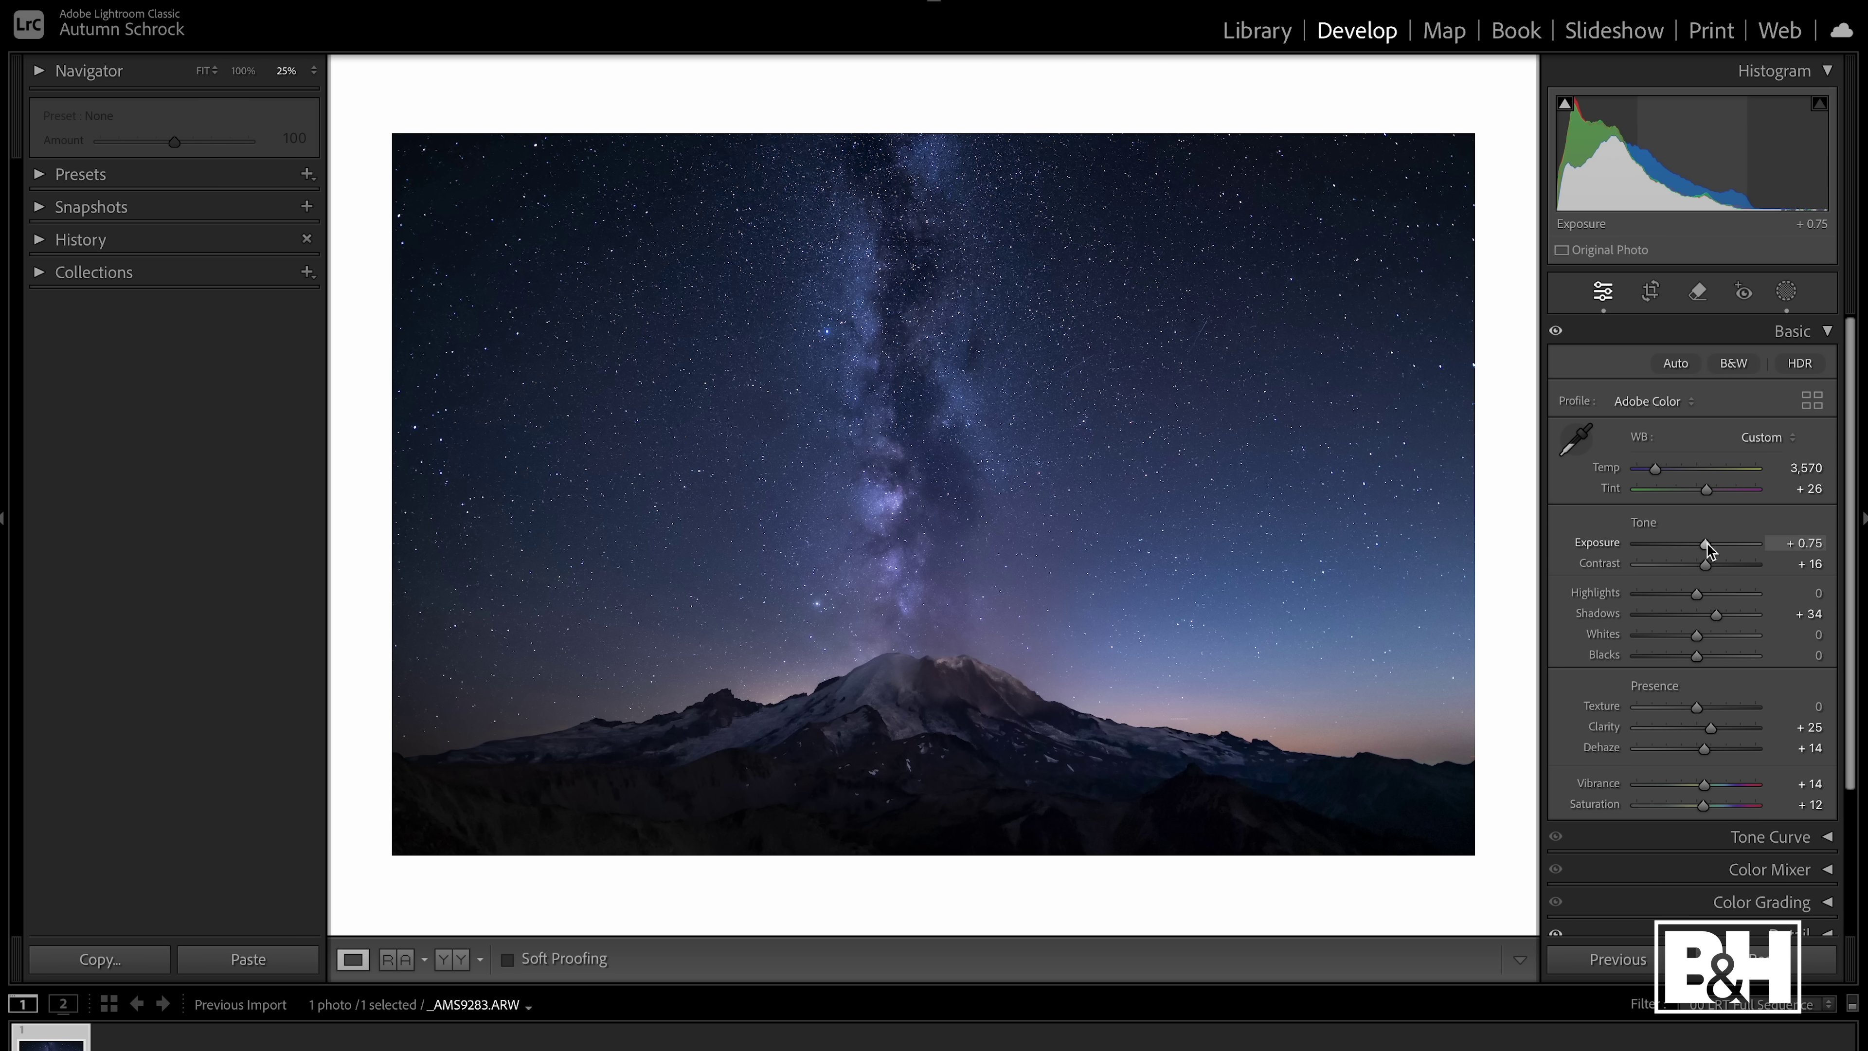
Set the global Exposure to +0.90 and compare the edit with the original photo
left_click_drag(1706, 543, 1709, 549)
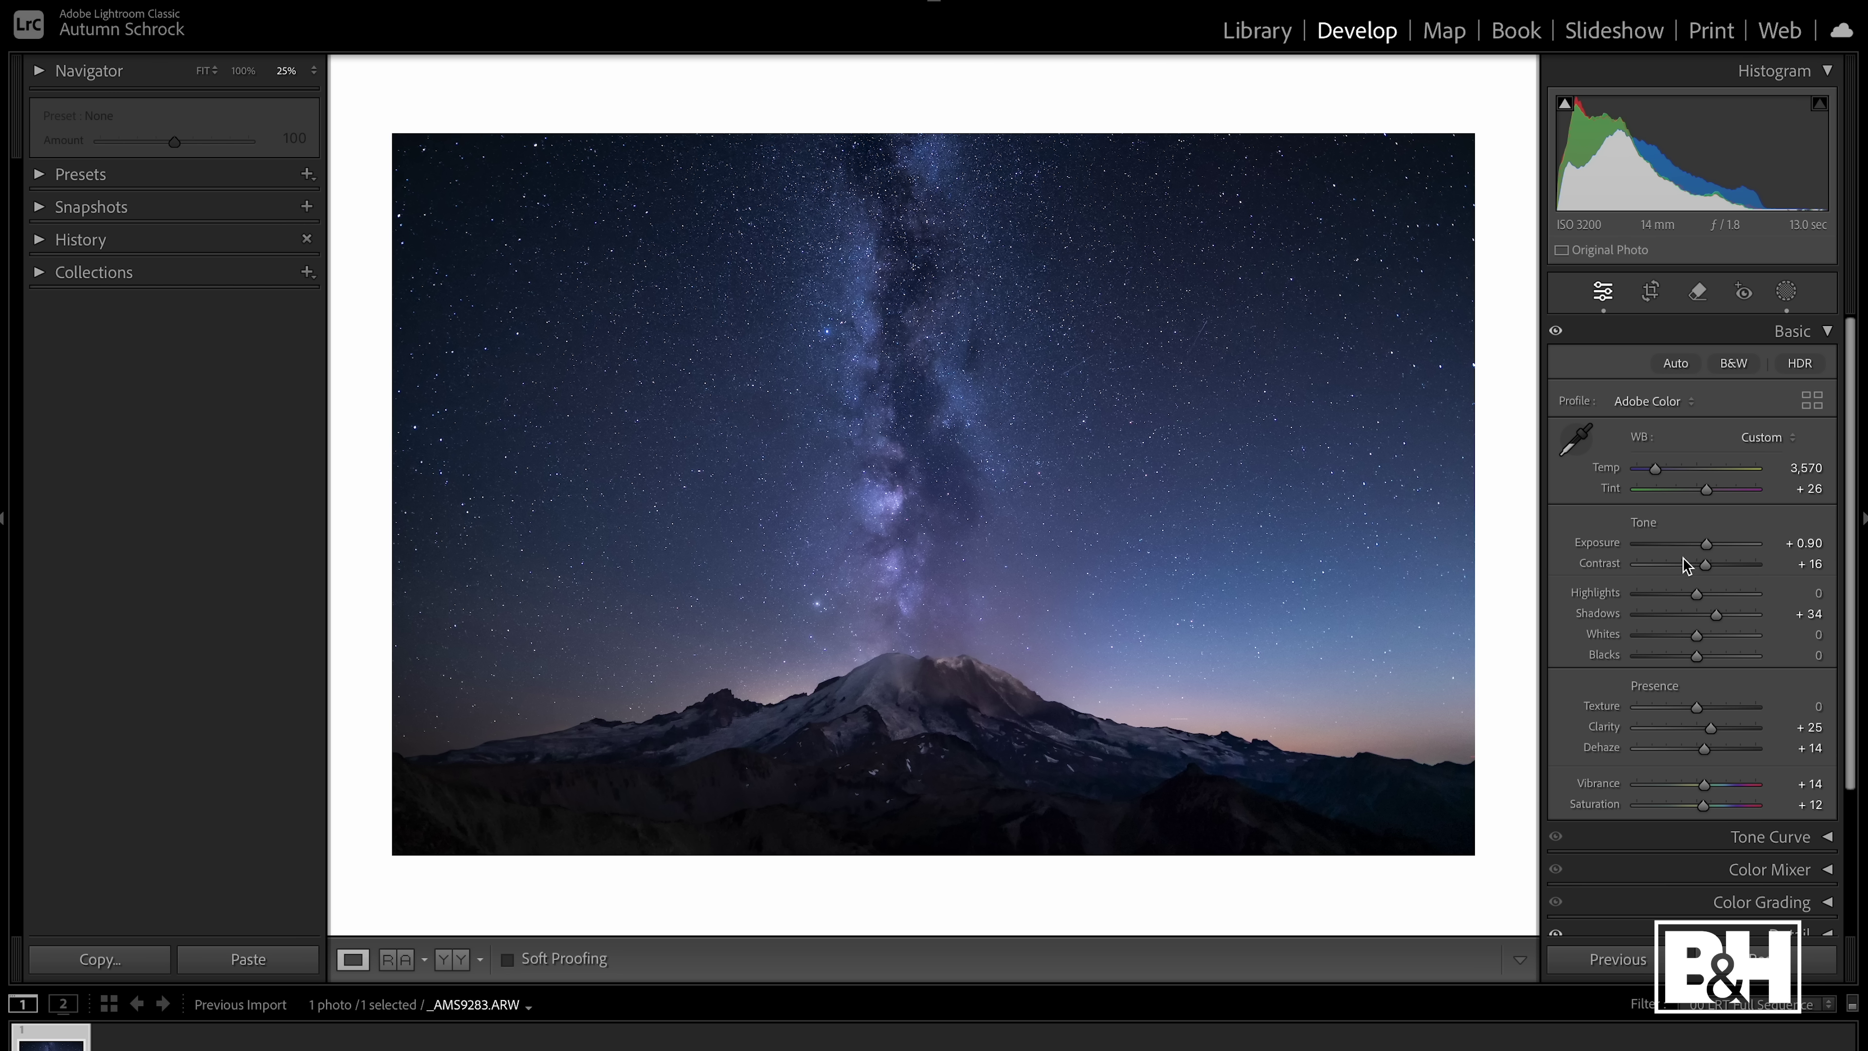
key("backslash")
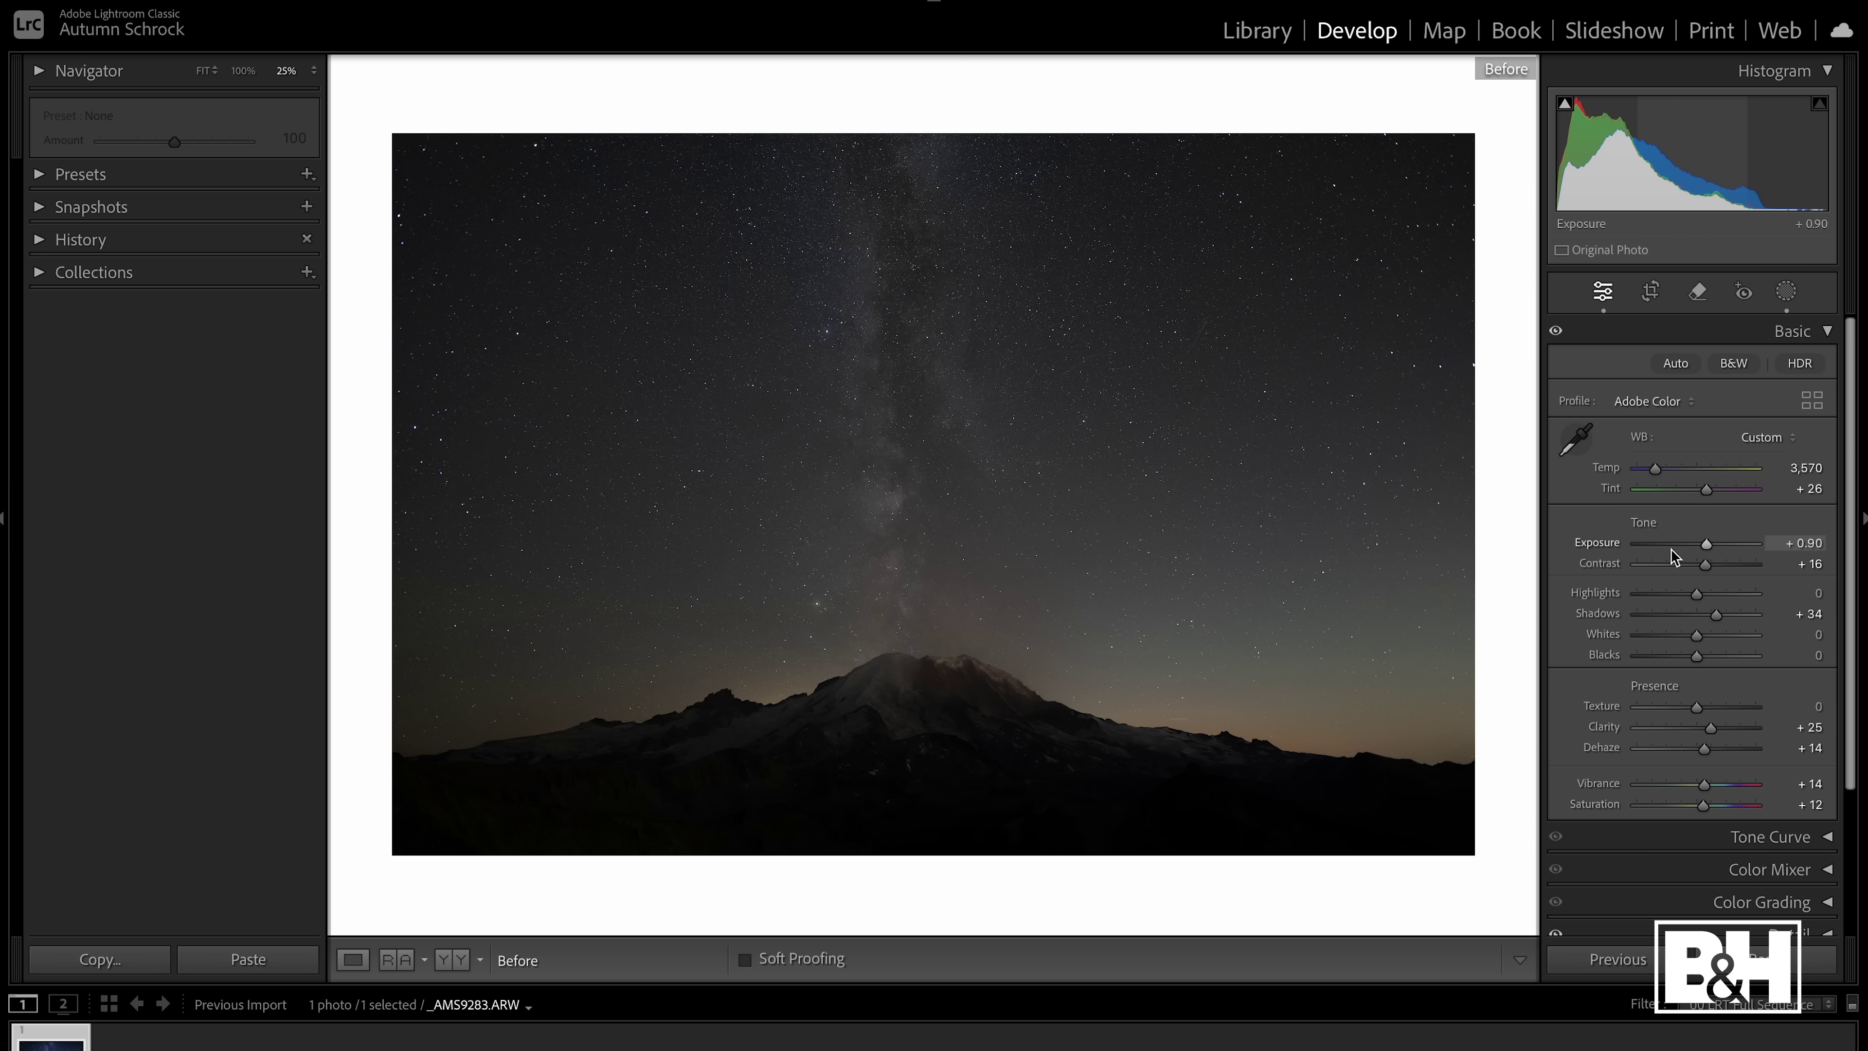
key("backslash")
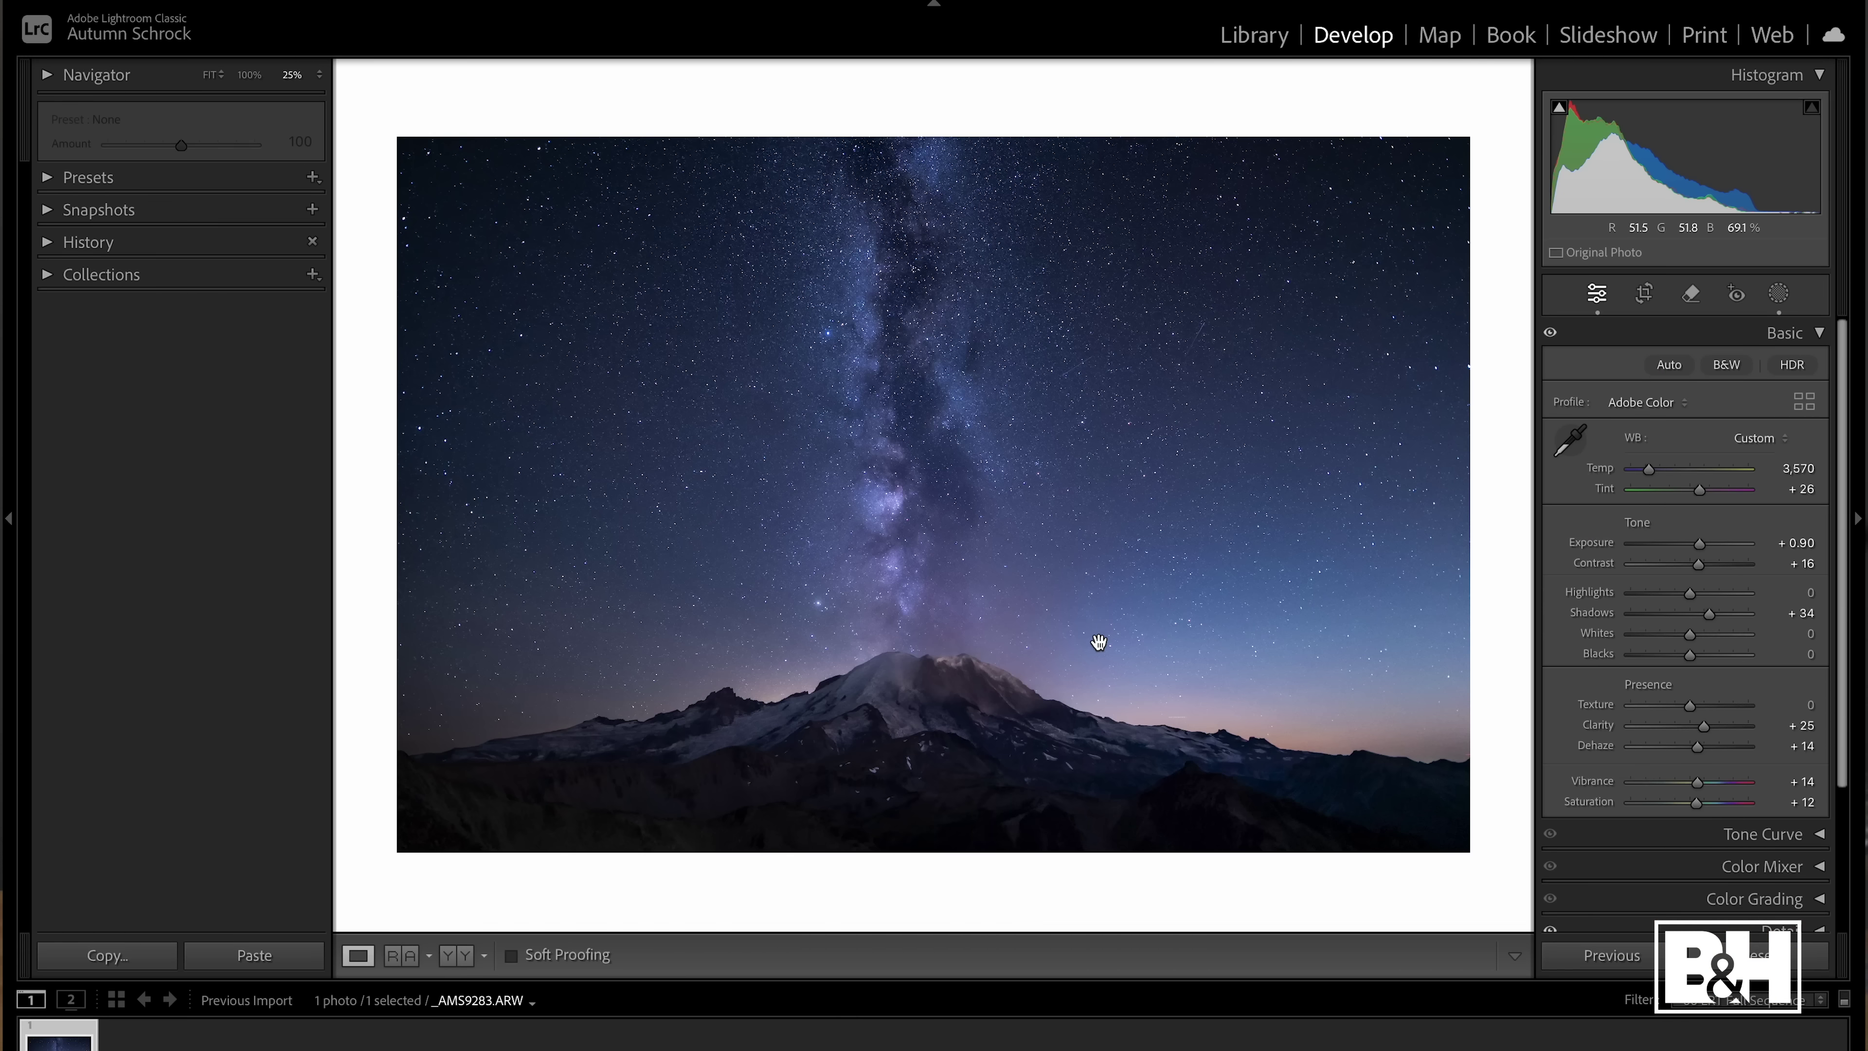
Switch to Camera Raw and display the balanced-rock photo _AMS5591.ARW beside the Milky Way shot in the filmstrip
key("super+Tab")
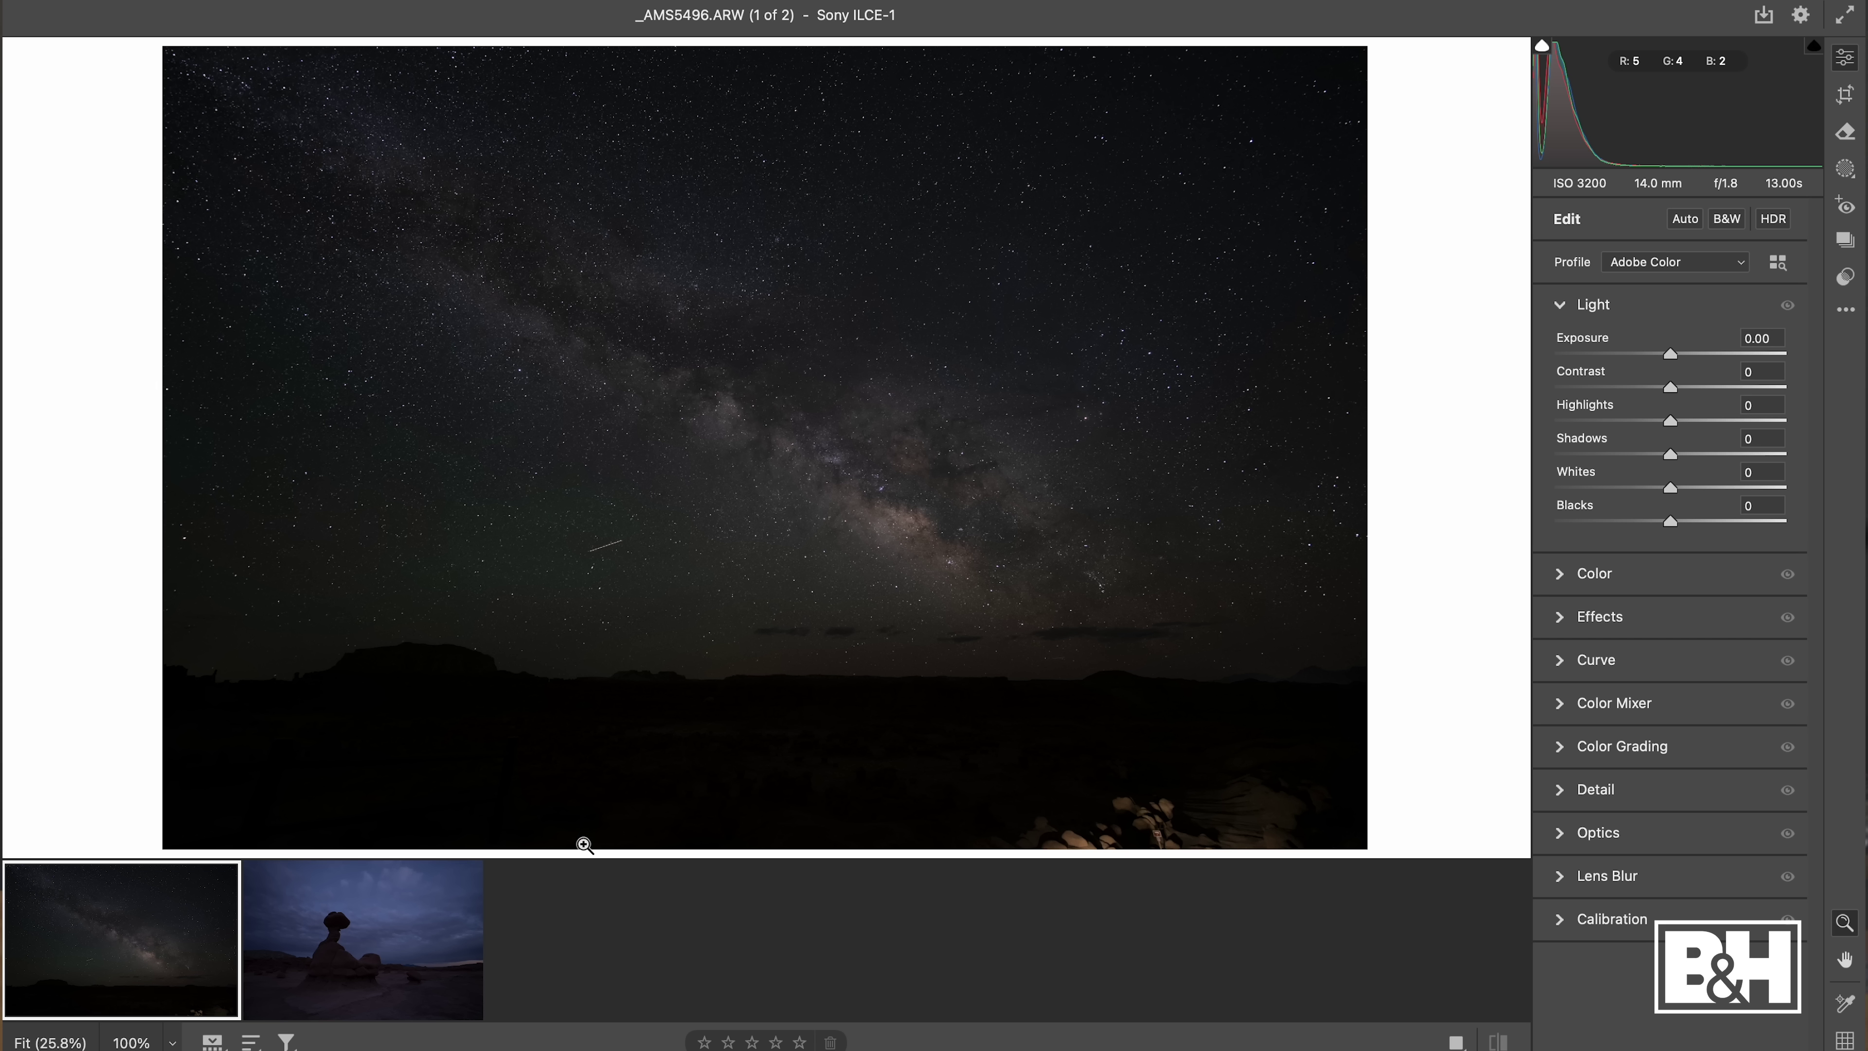
mouse_move(174, 941)
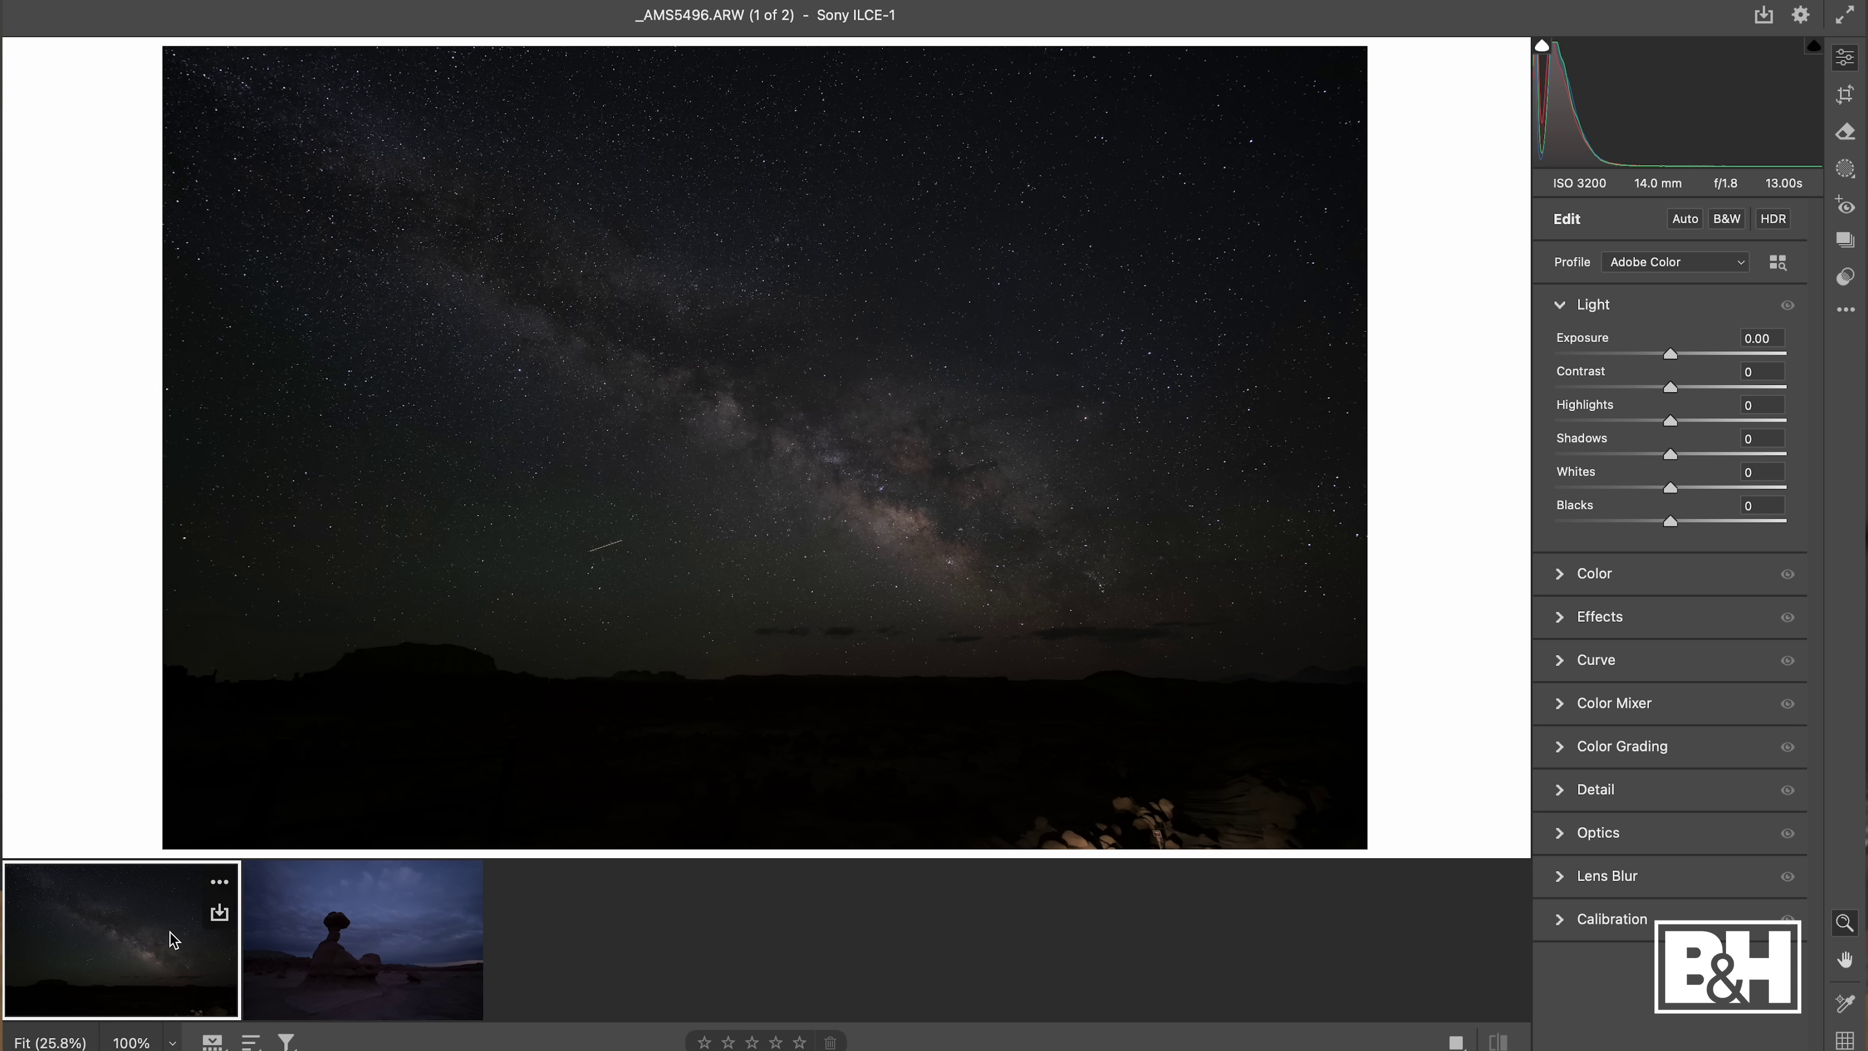
left_click(358, 938)
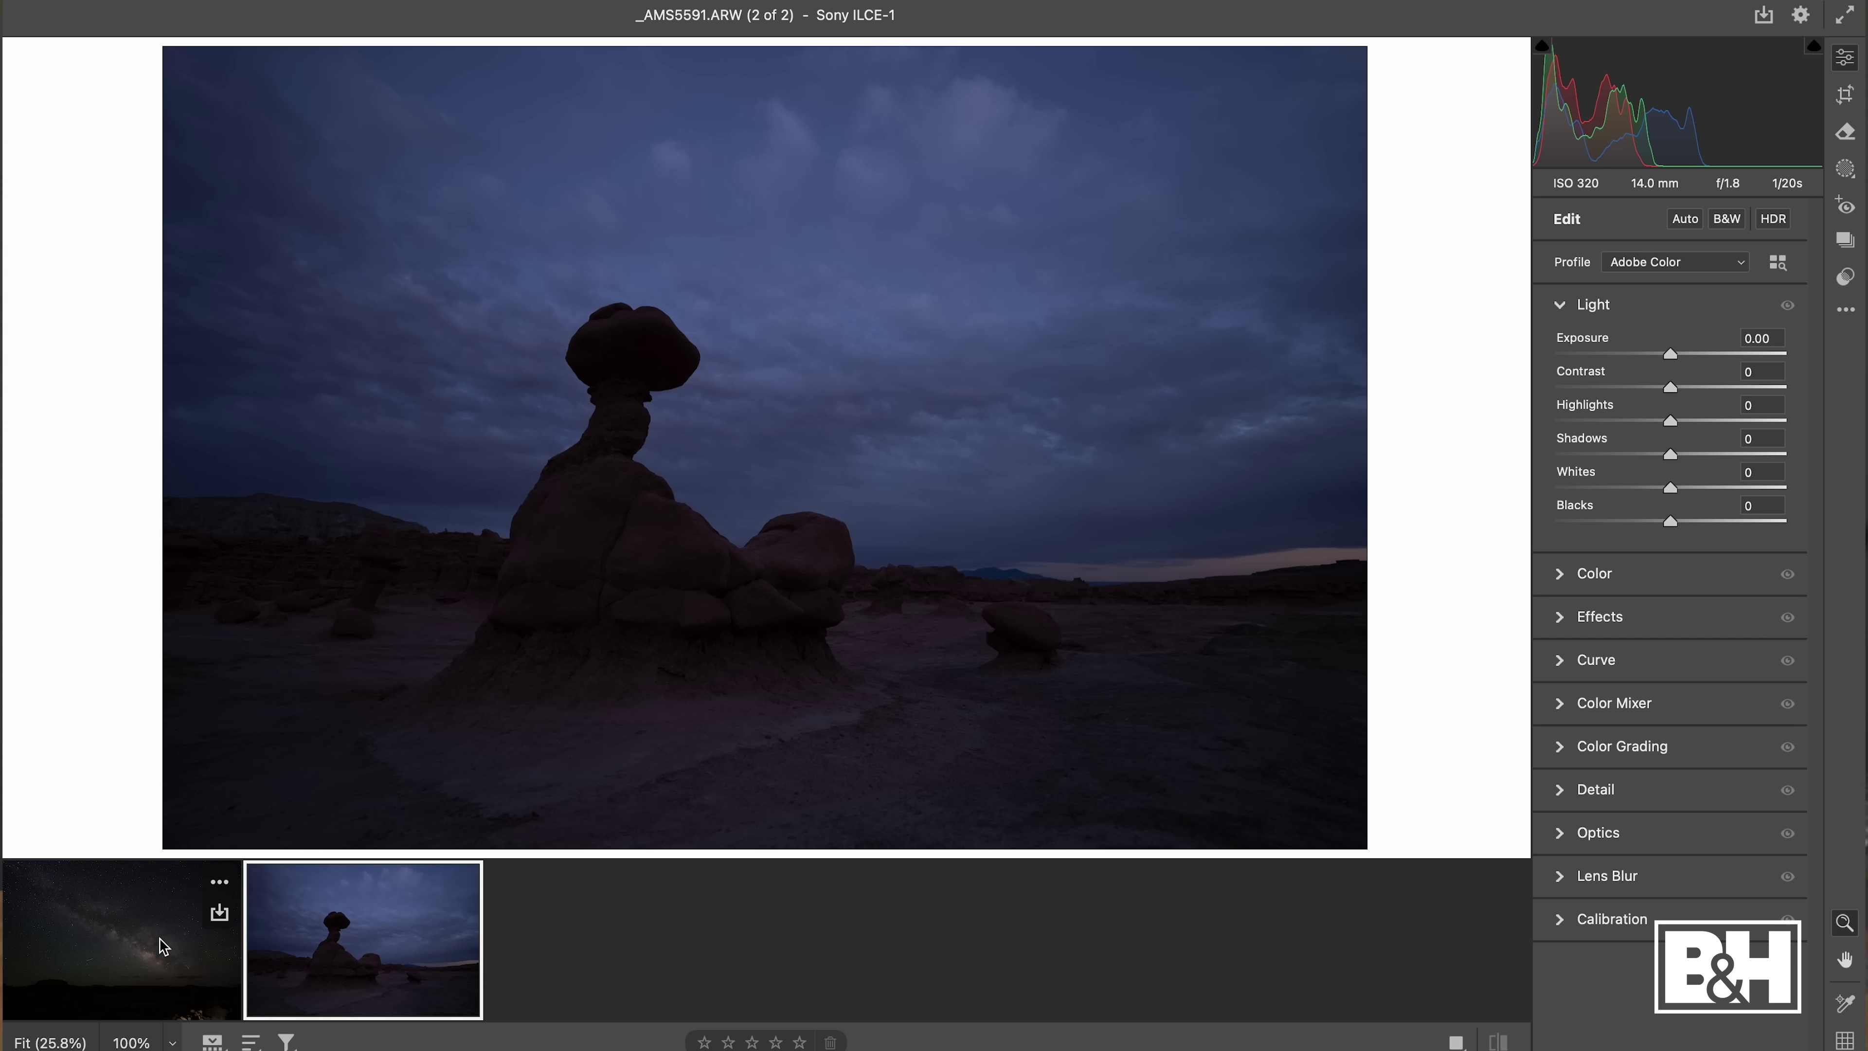
Display the Milky Way photo _AMS5496.ARW from the filmstrip
left_click(158, 952)
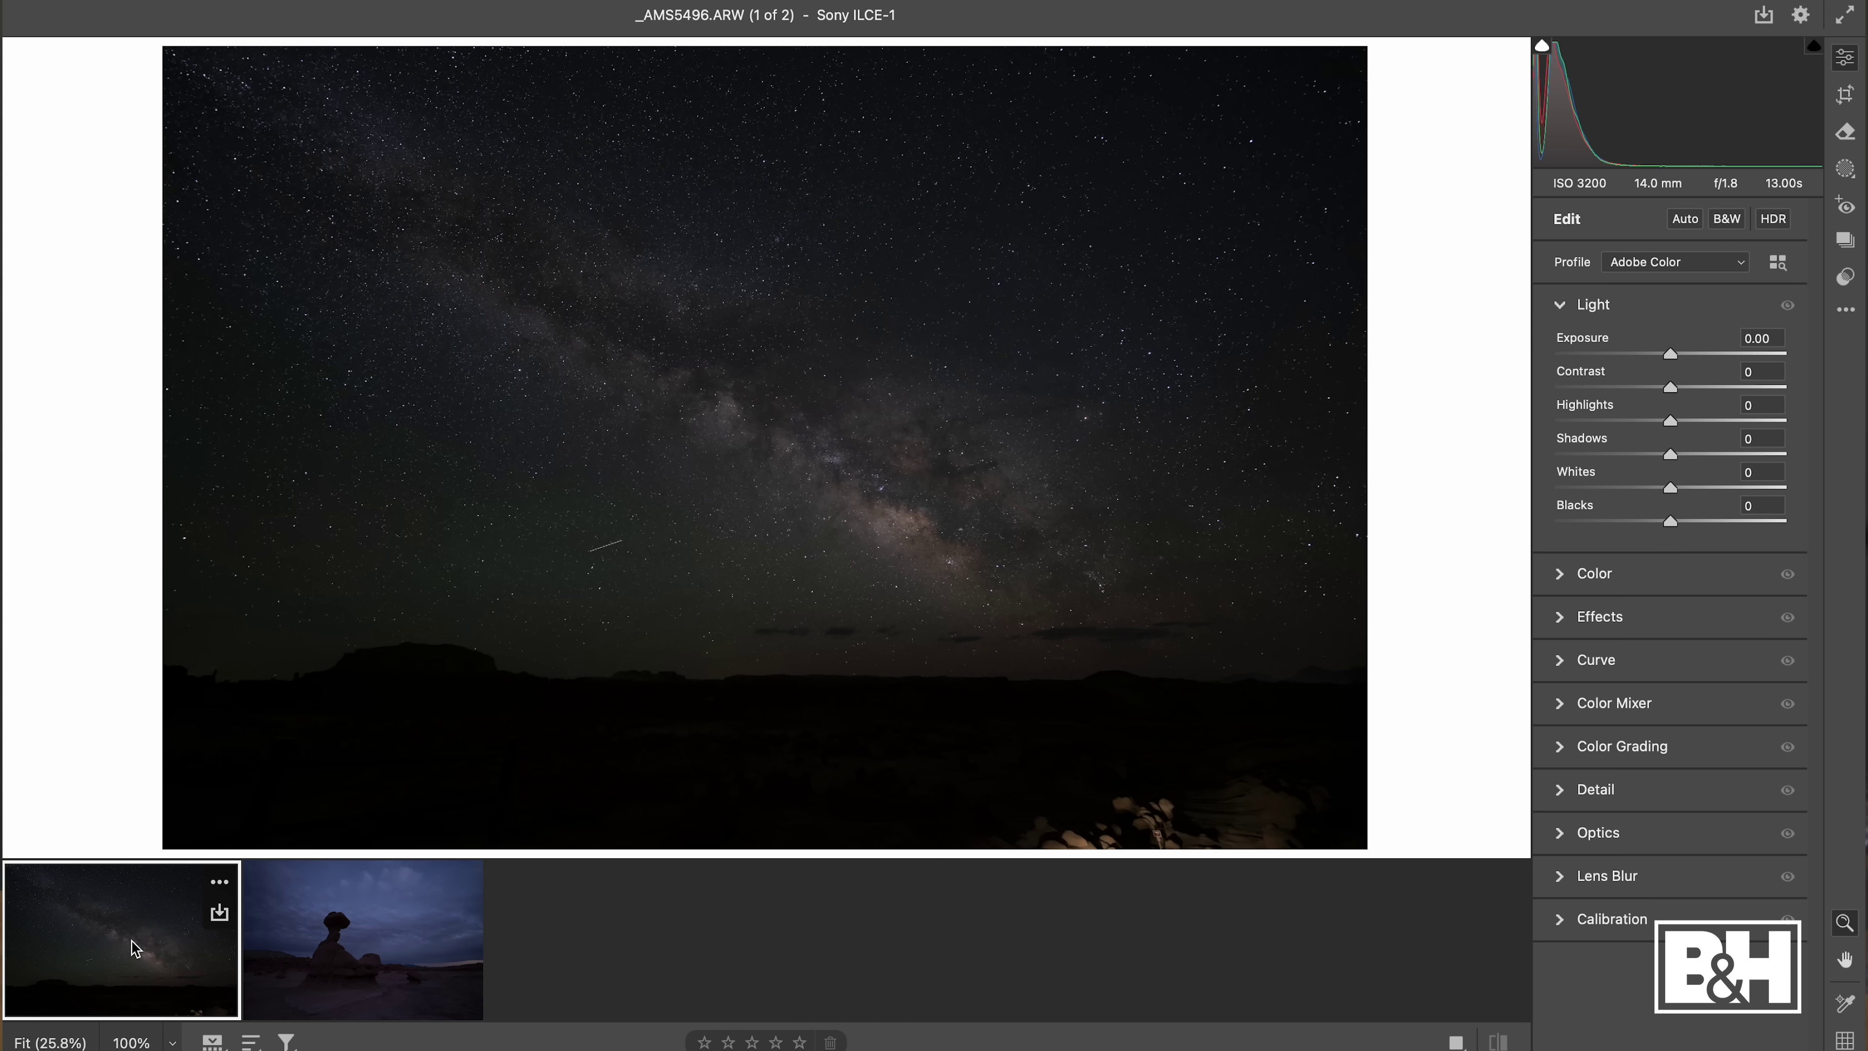
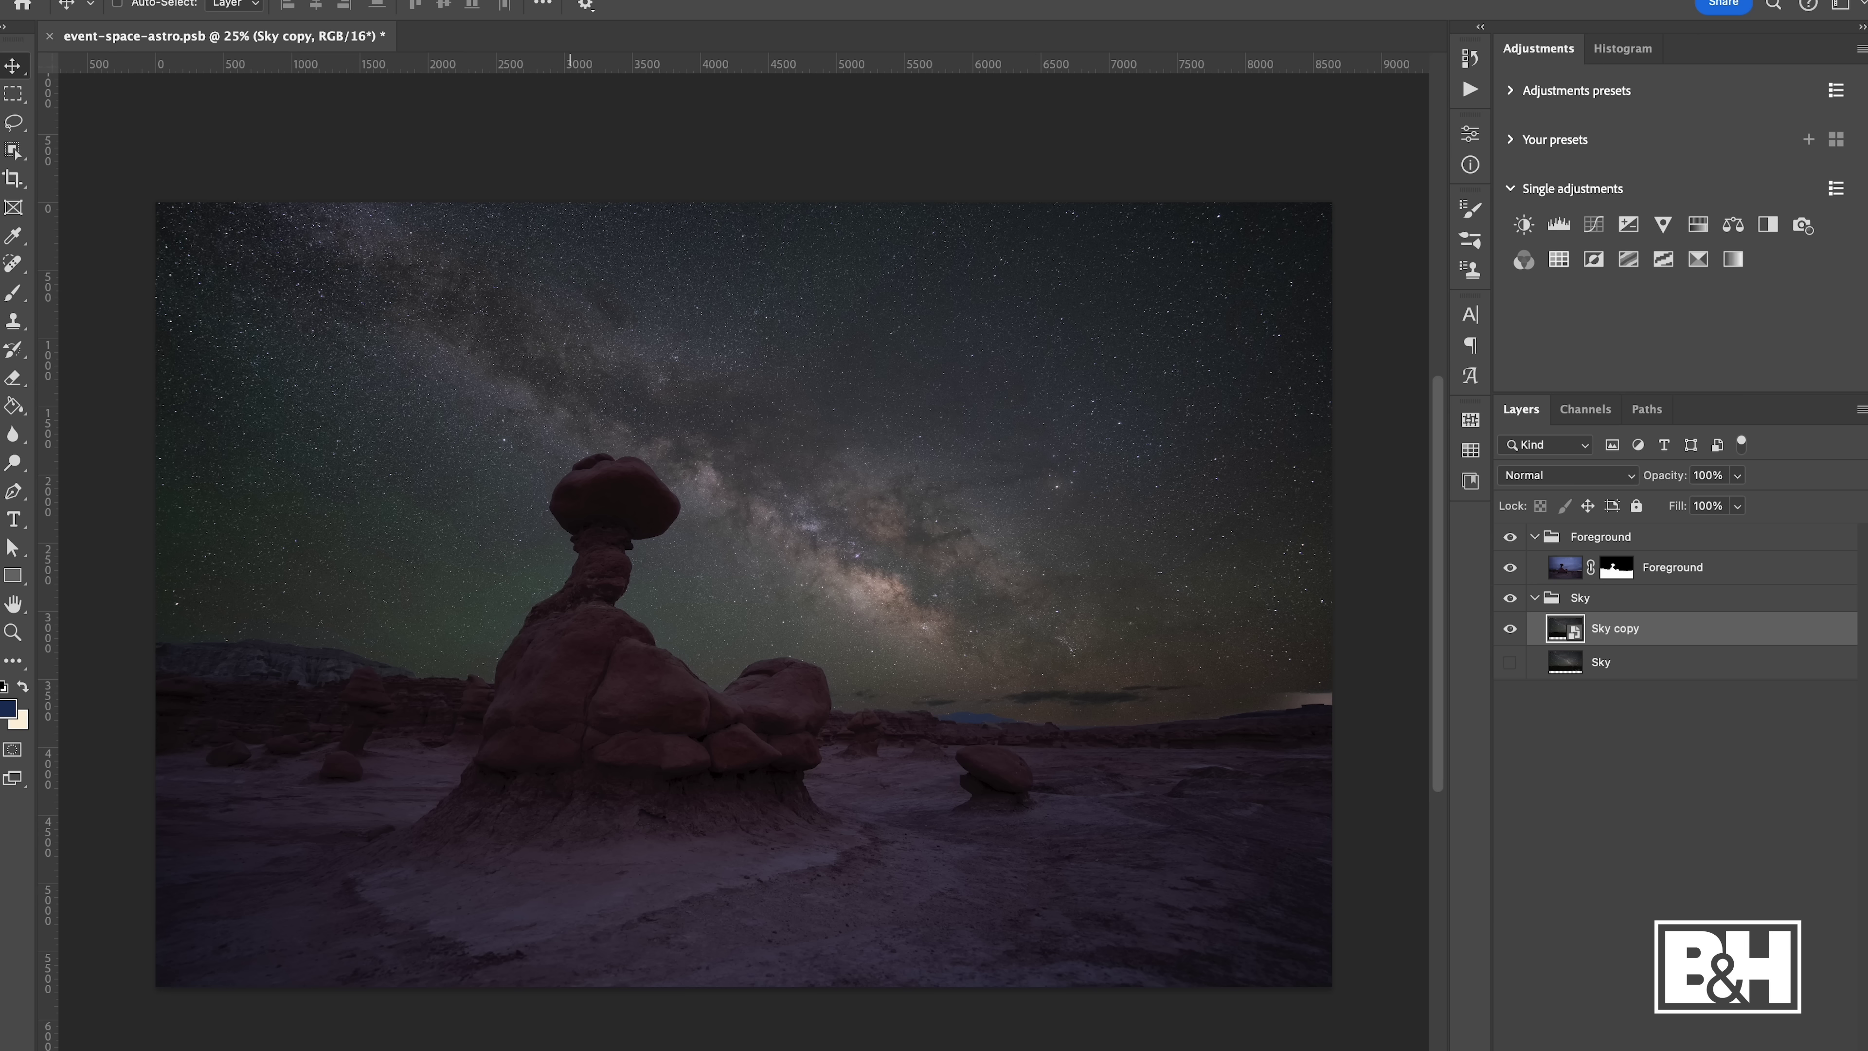
Switch to Photoshop, compare the Topaz DeNoise AI preview with the original, and apply the Standard model to the Sky copy layer
left_click(538, 1)
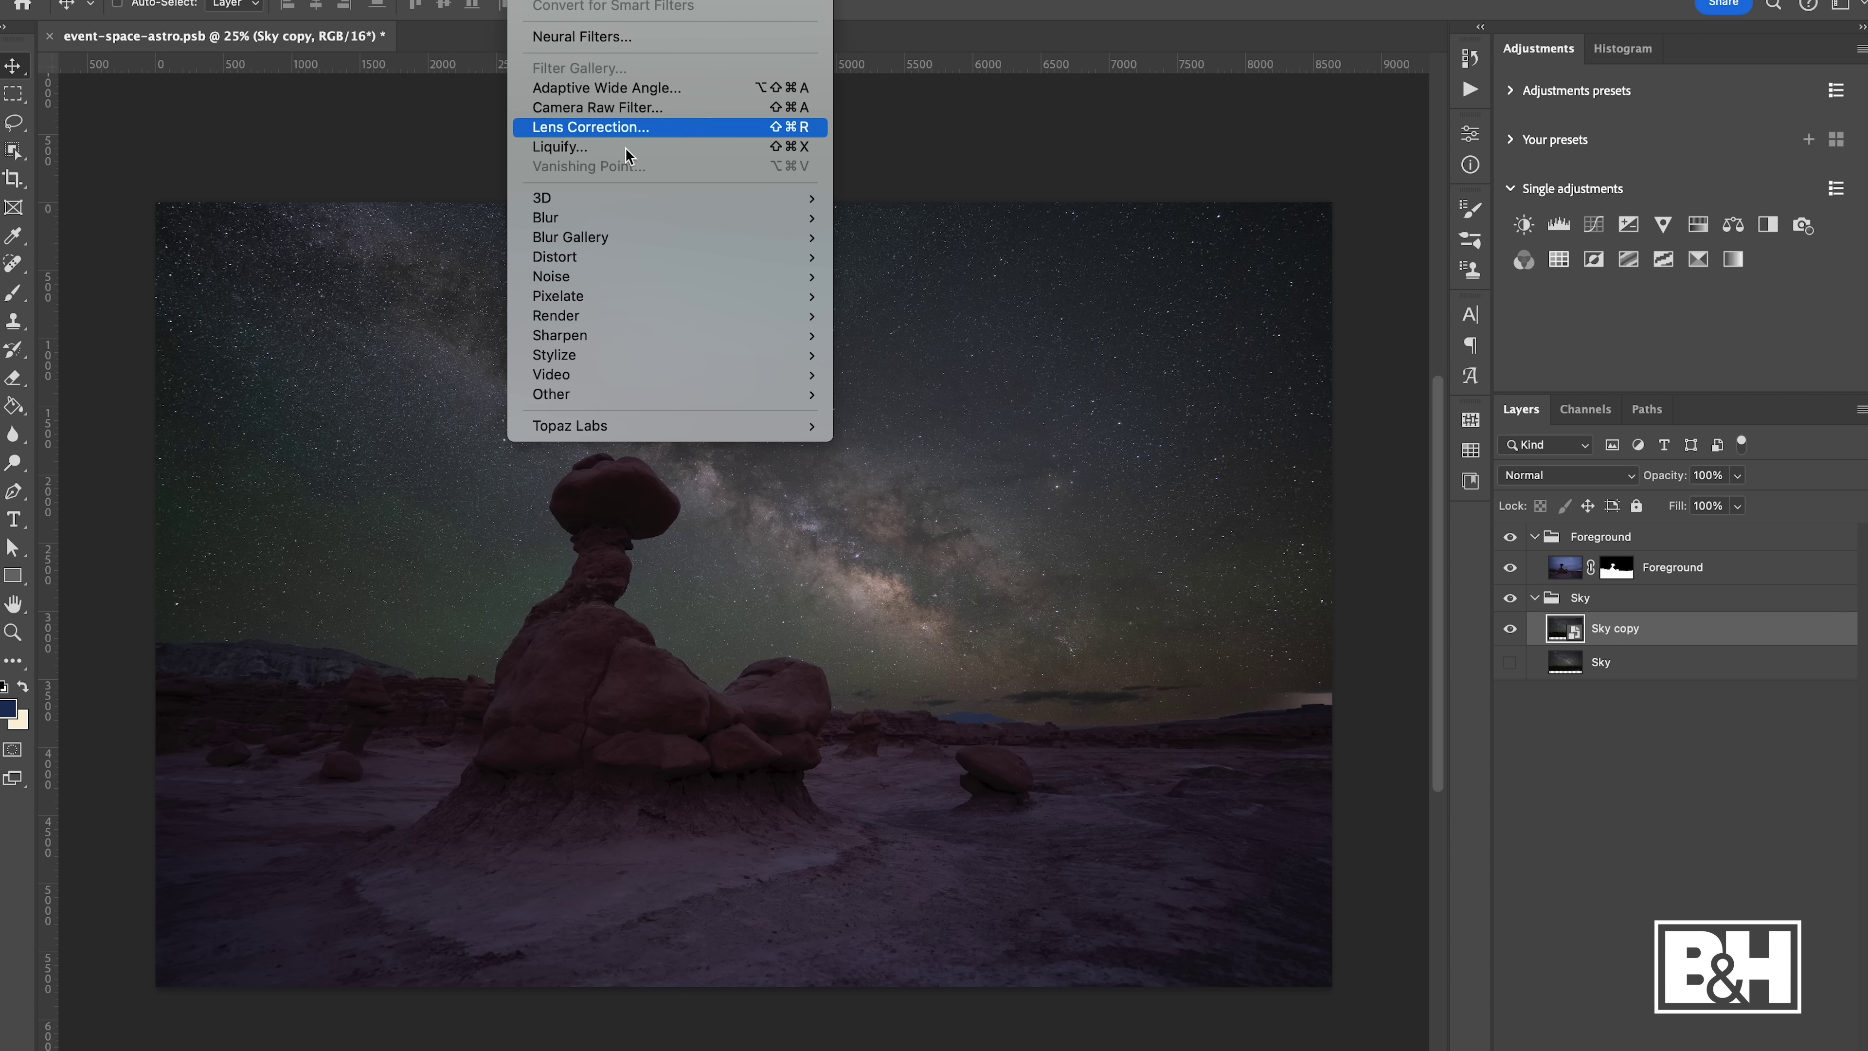
mouse_move(765, 427)
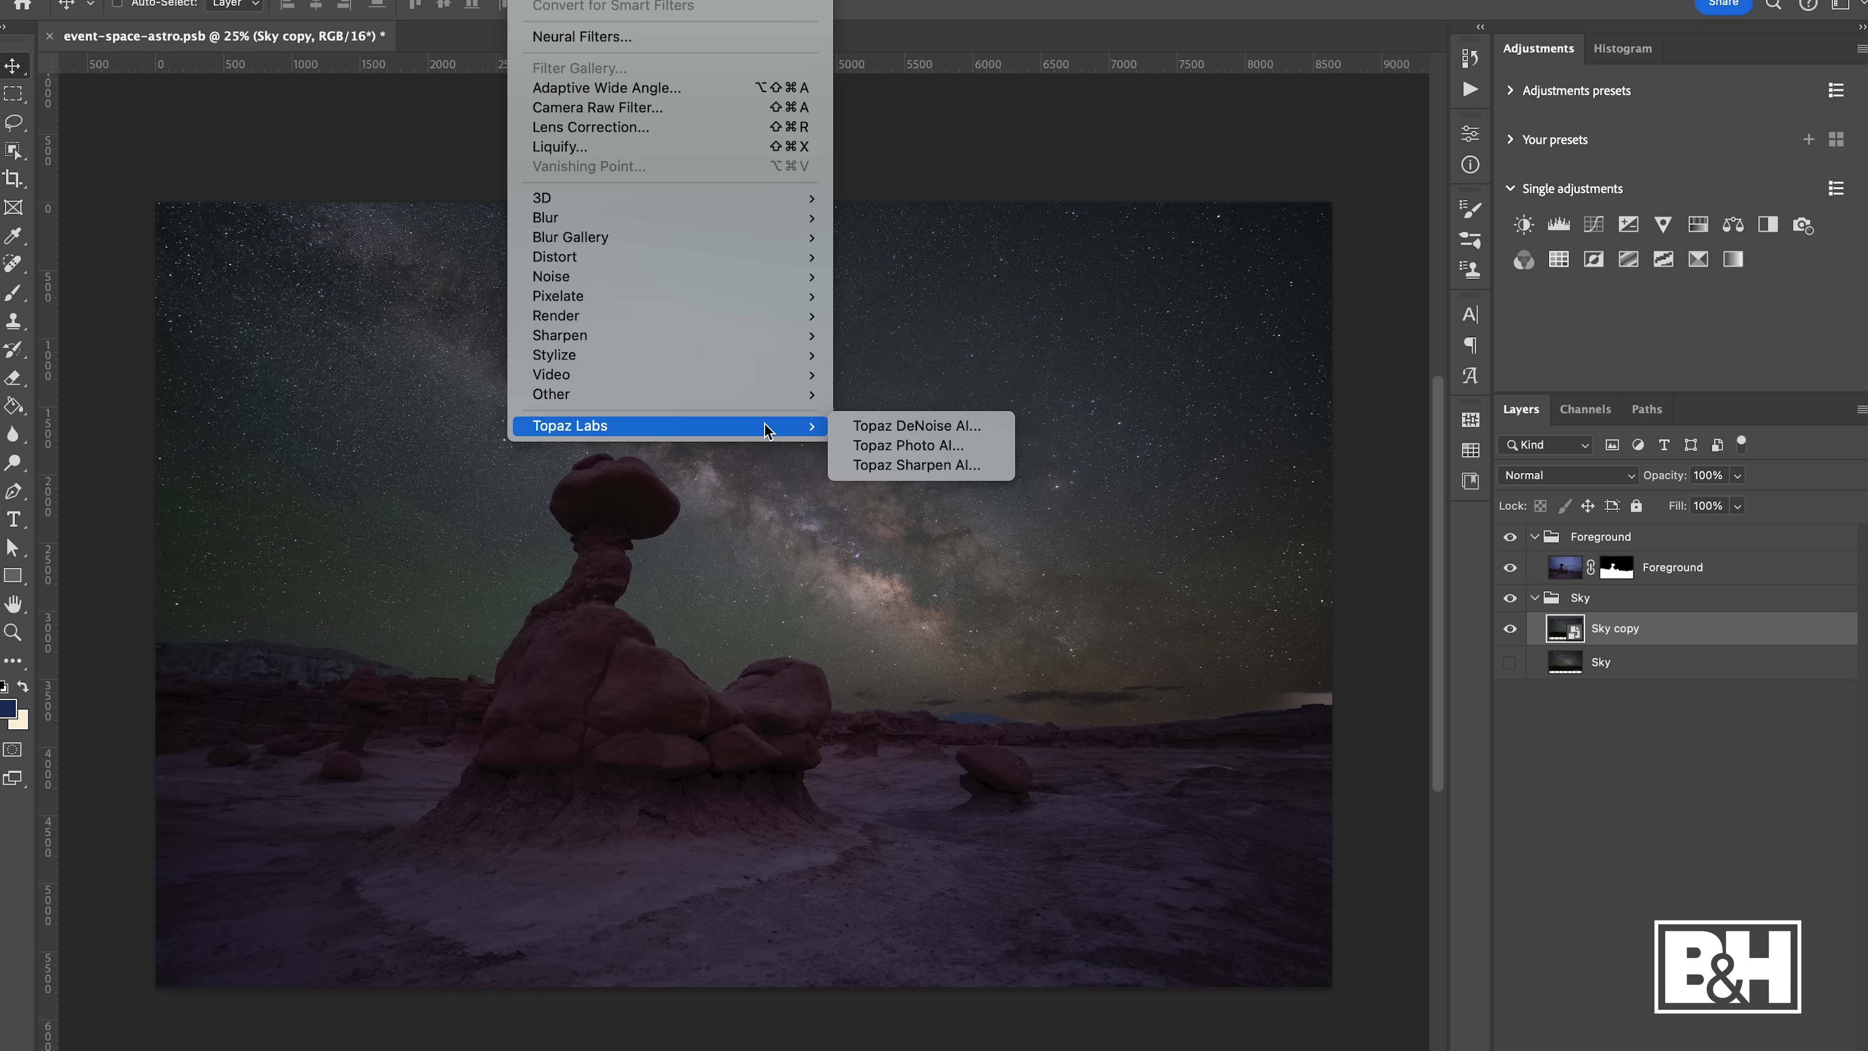
left_click(881, 427)
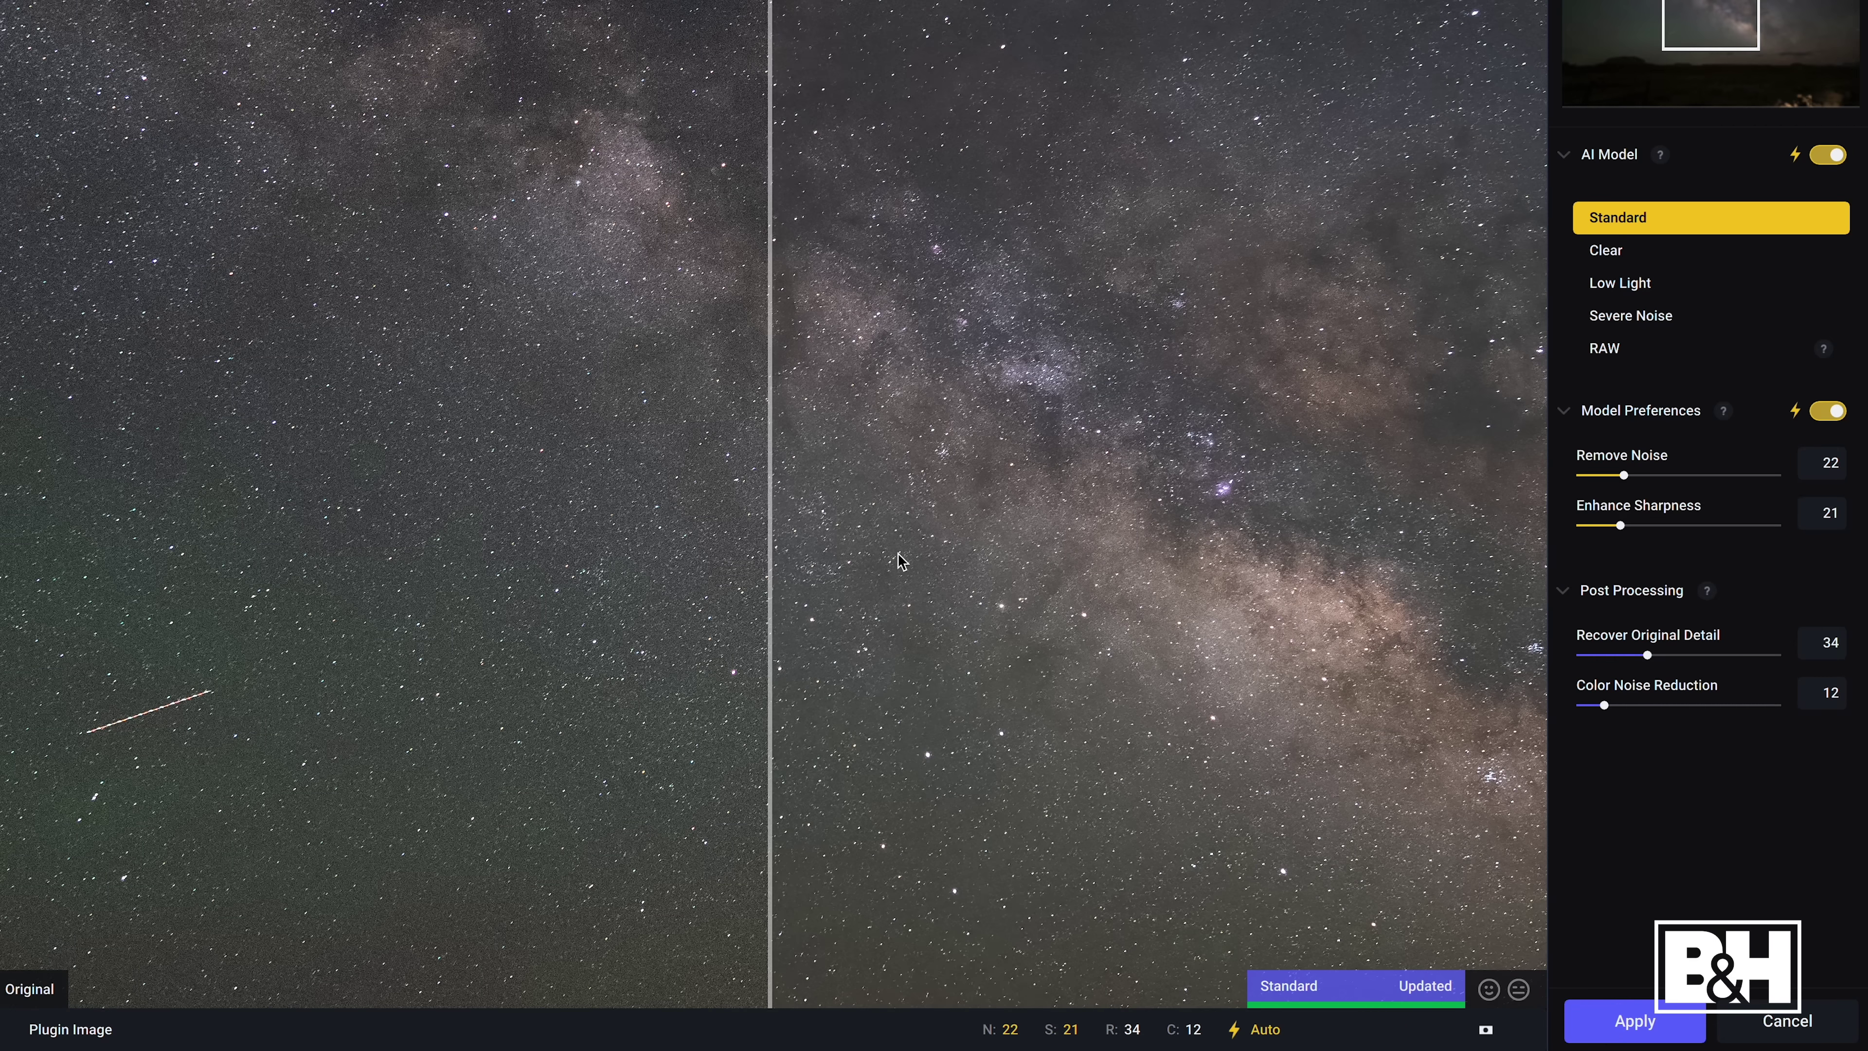
left_click_drag(770, 620, 1221, 550)
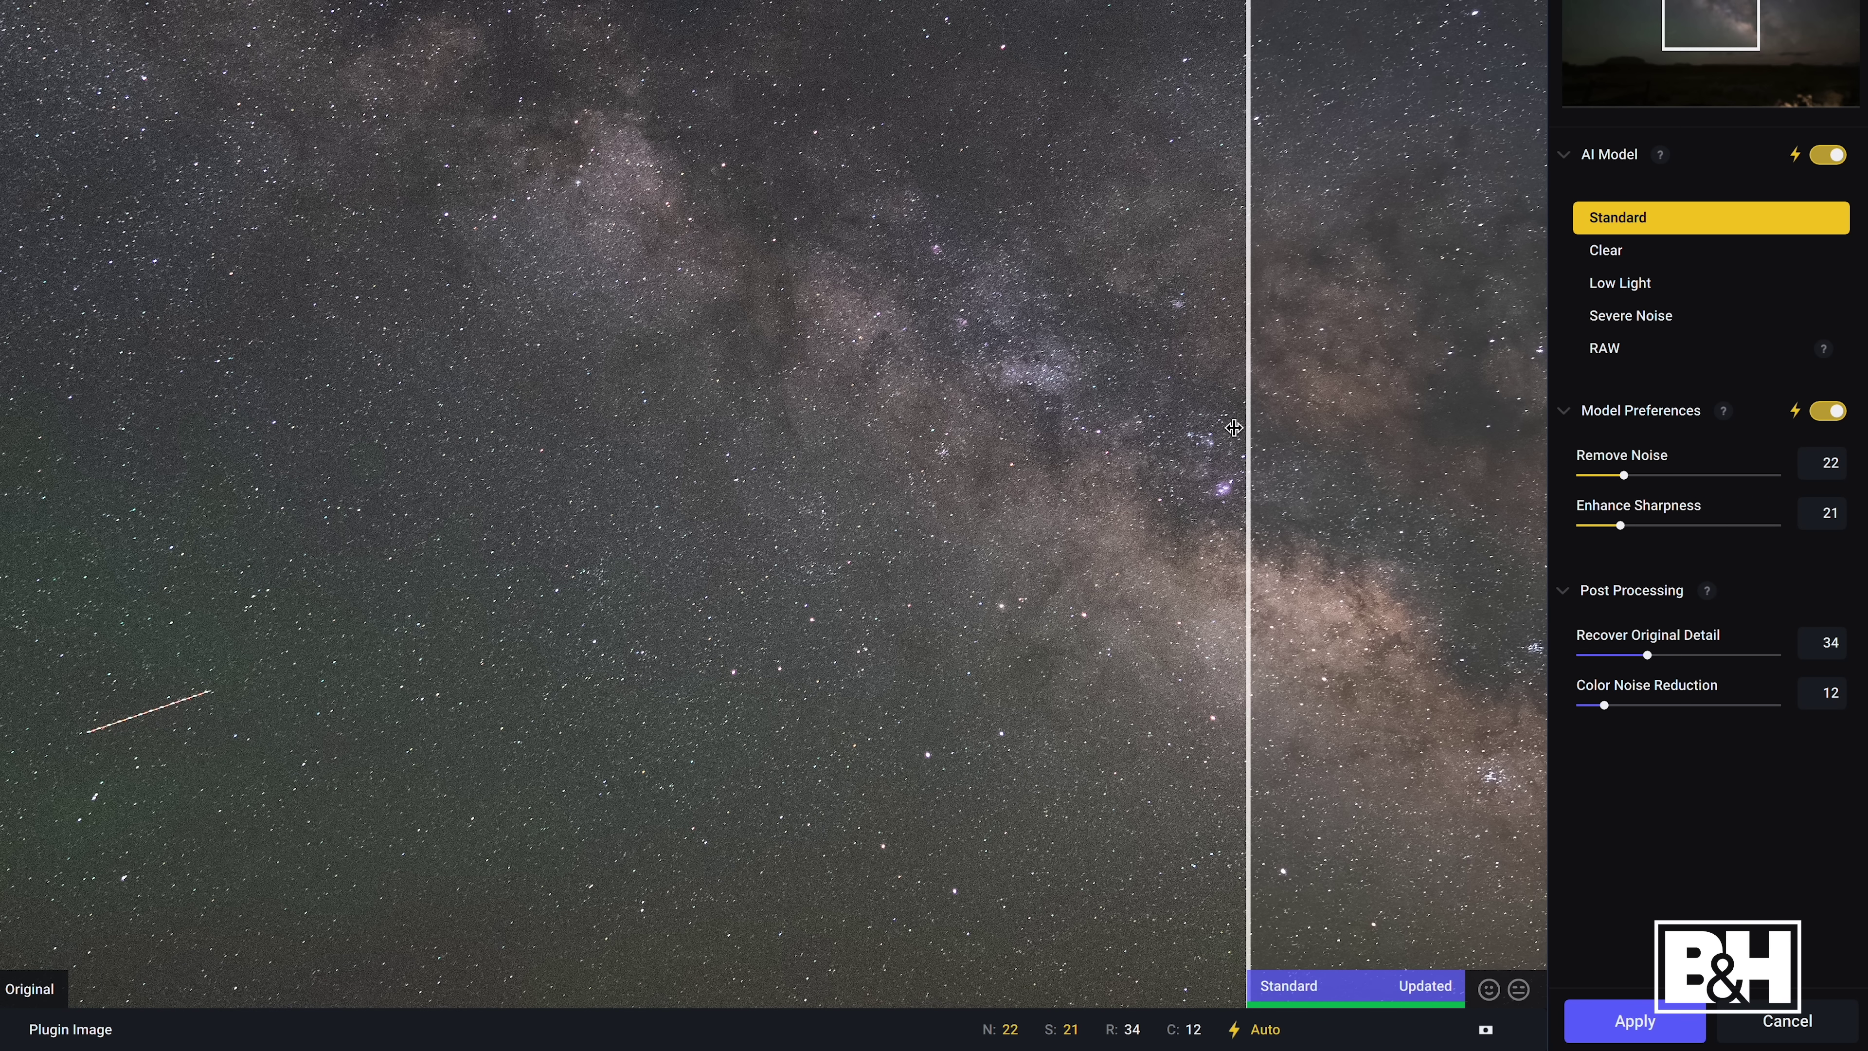
left_click_drag(1249, 427, 495, 449)
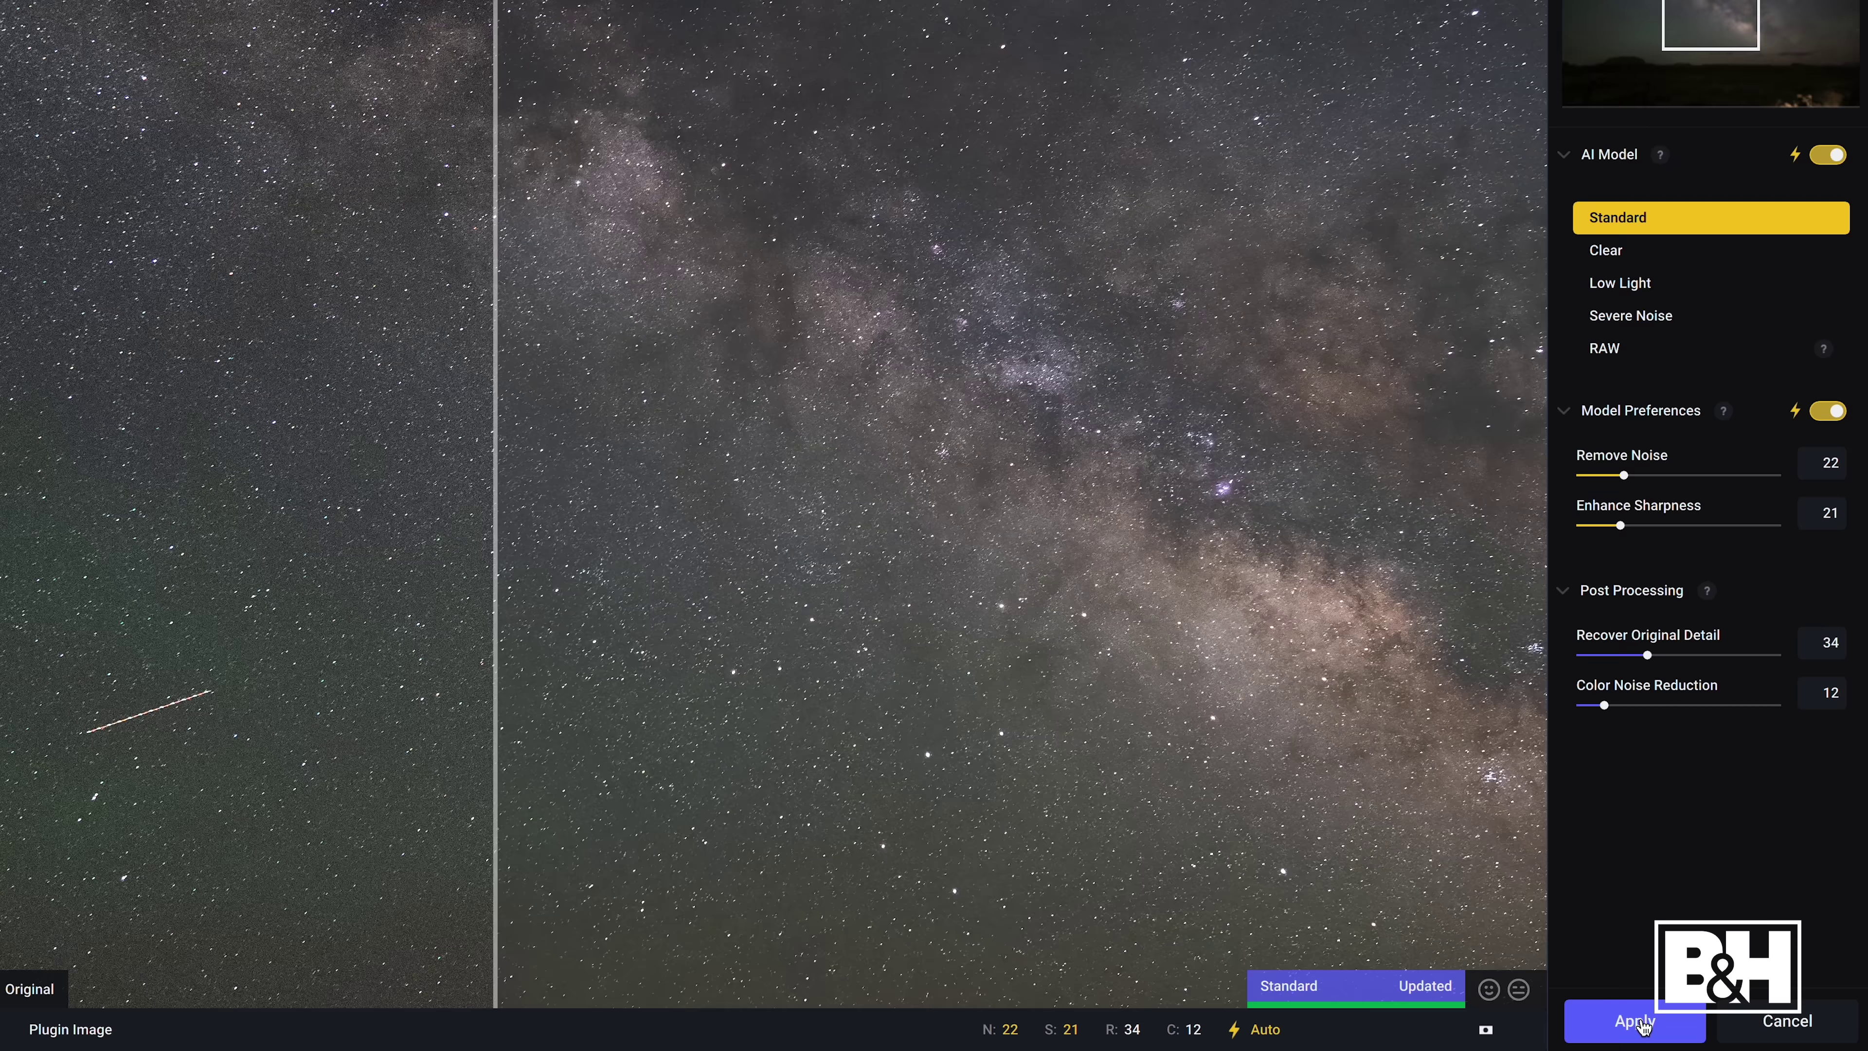
left_click(1641, 1025)
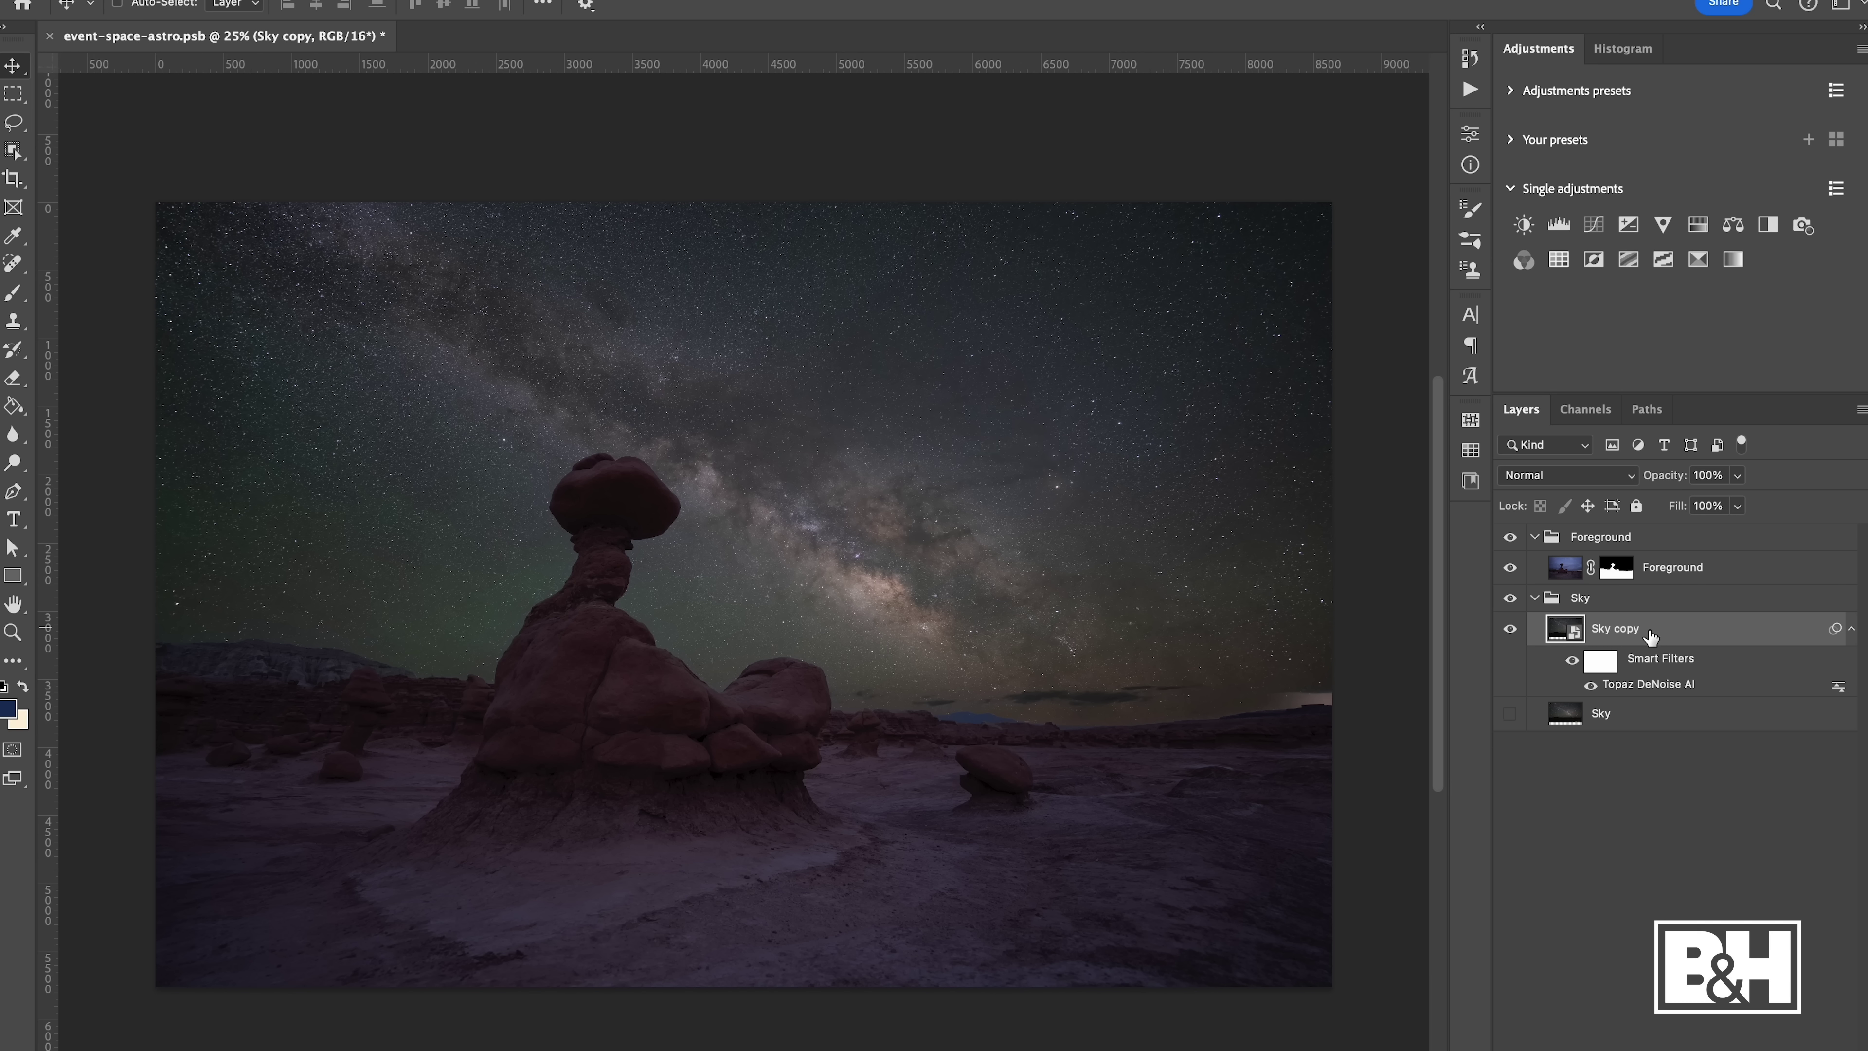
Try cropping the composite inward from its upper-right corner
key("c")
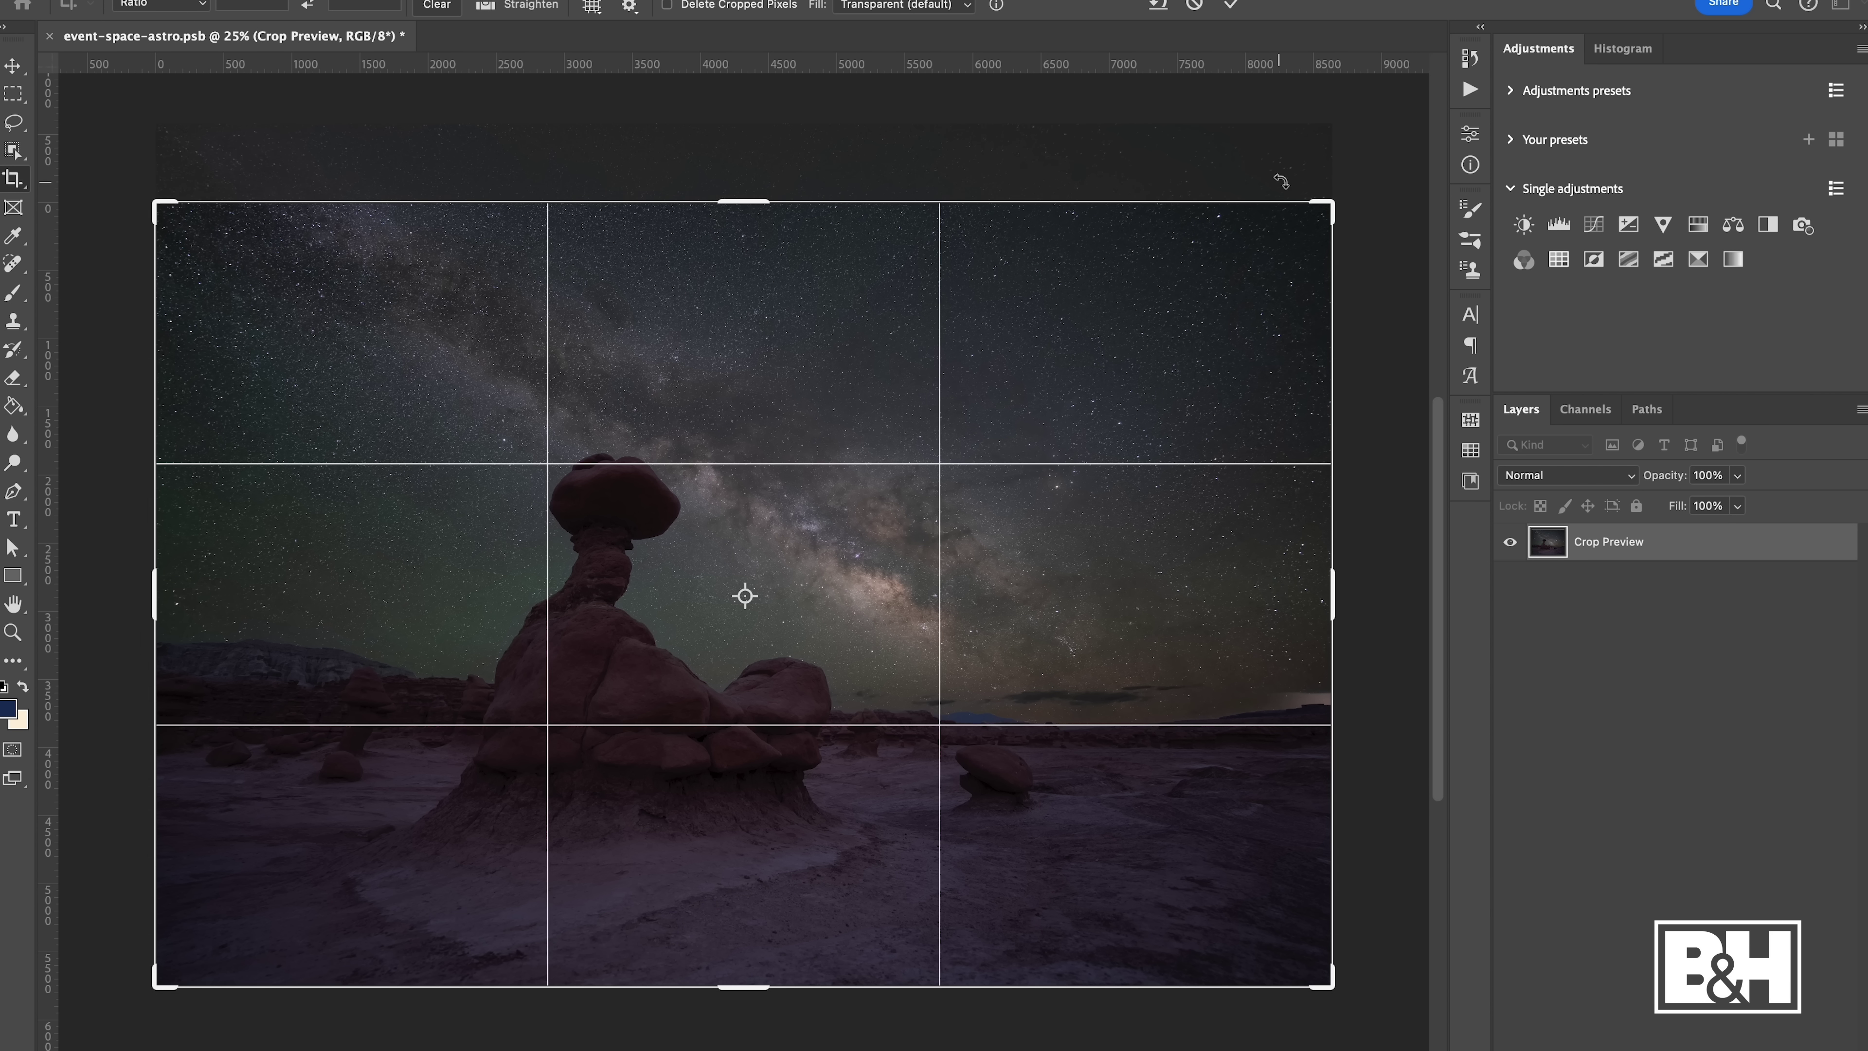
left_click_drag(1332, 205, 1326, 288)
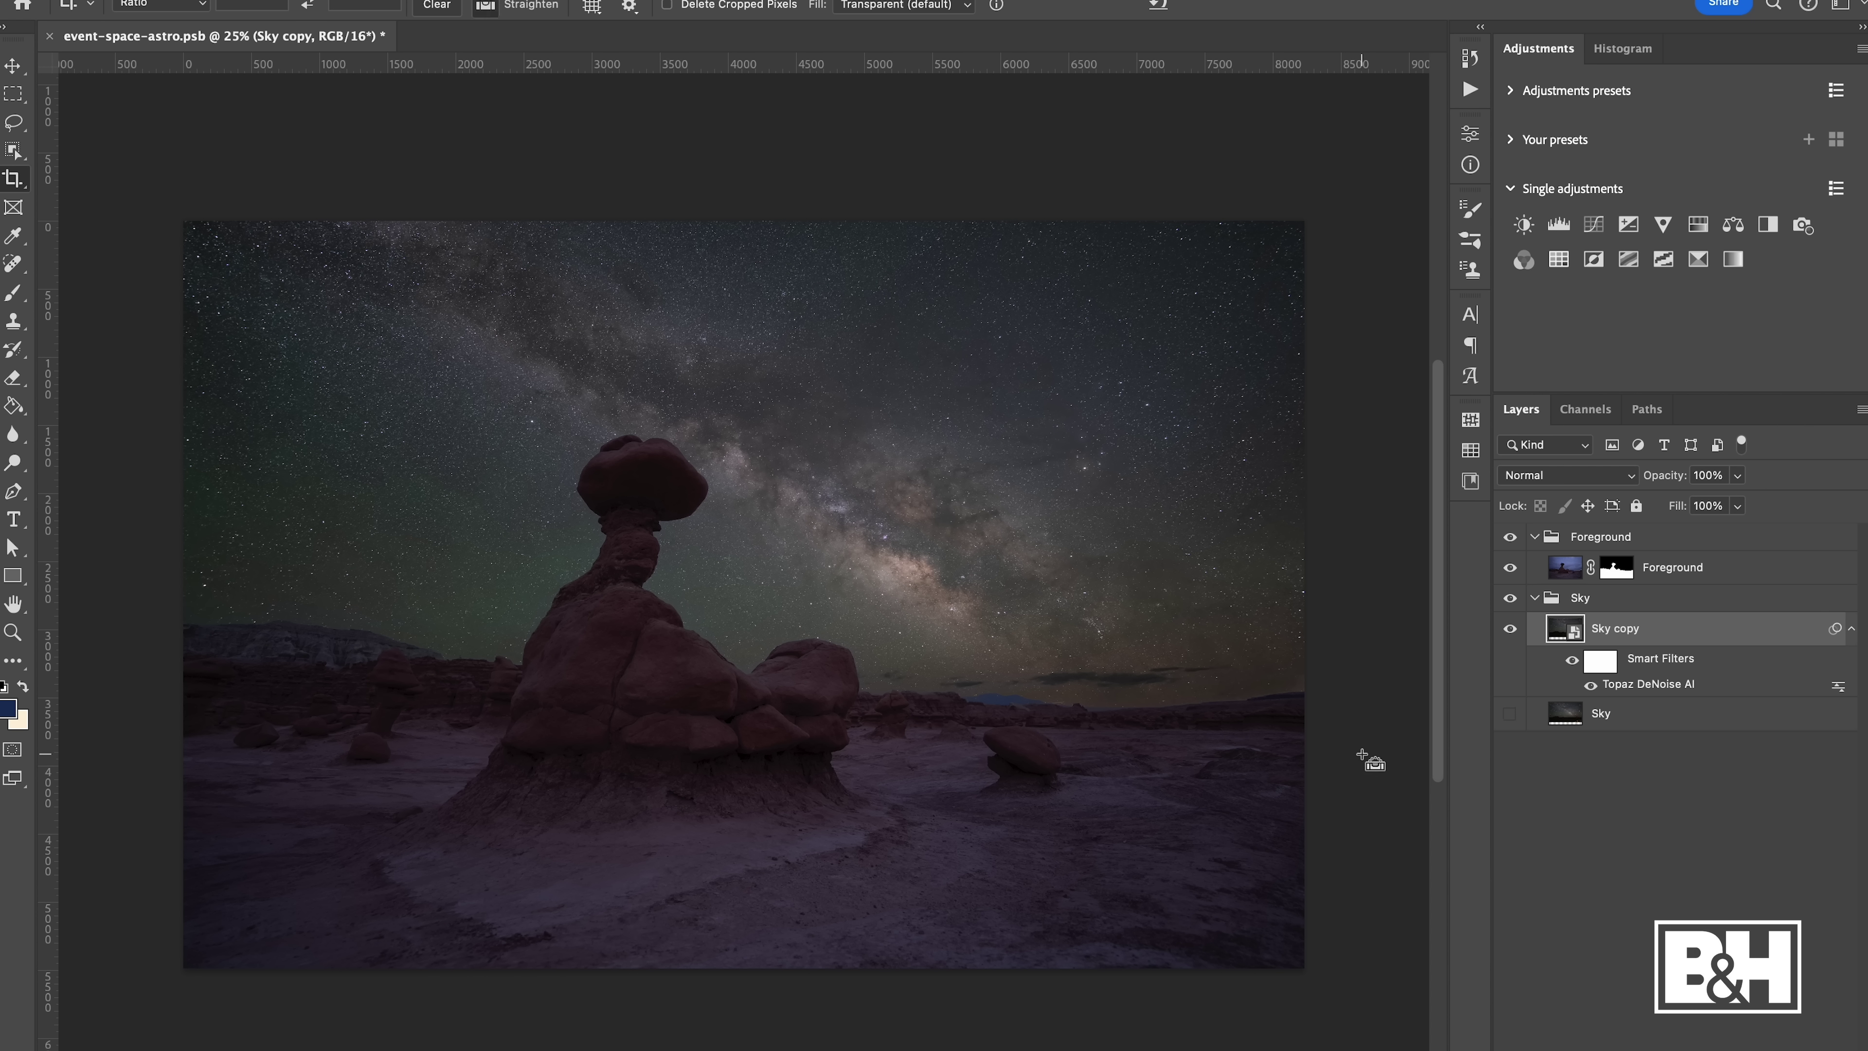
scroll(1368, 760, "up", 1)
scroll(1368, 761, "up", 2)
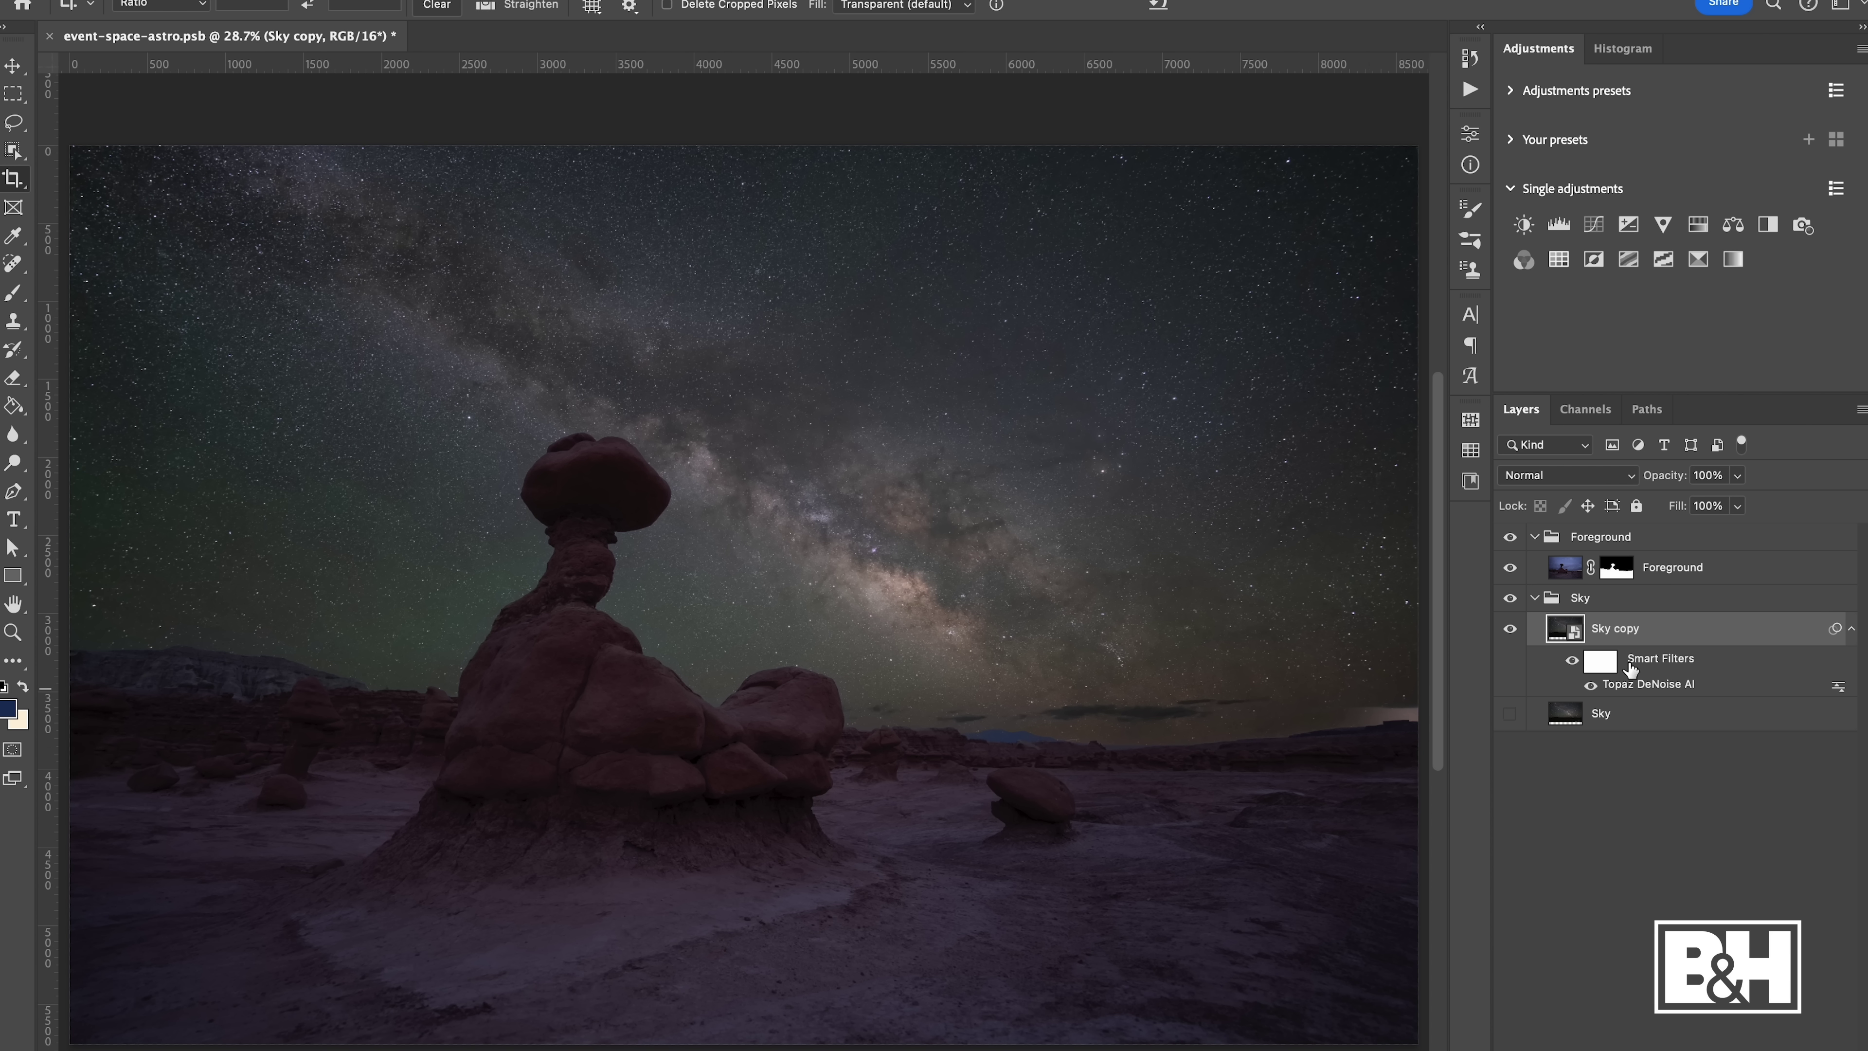
Convert the denoised Sky copy layer to a smart object and try another crop from the composite's upper-right corner
right_click(1660, 630)
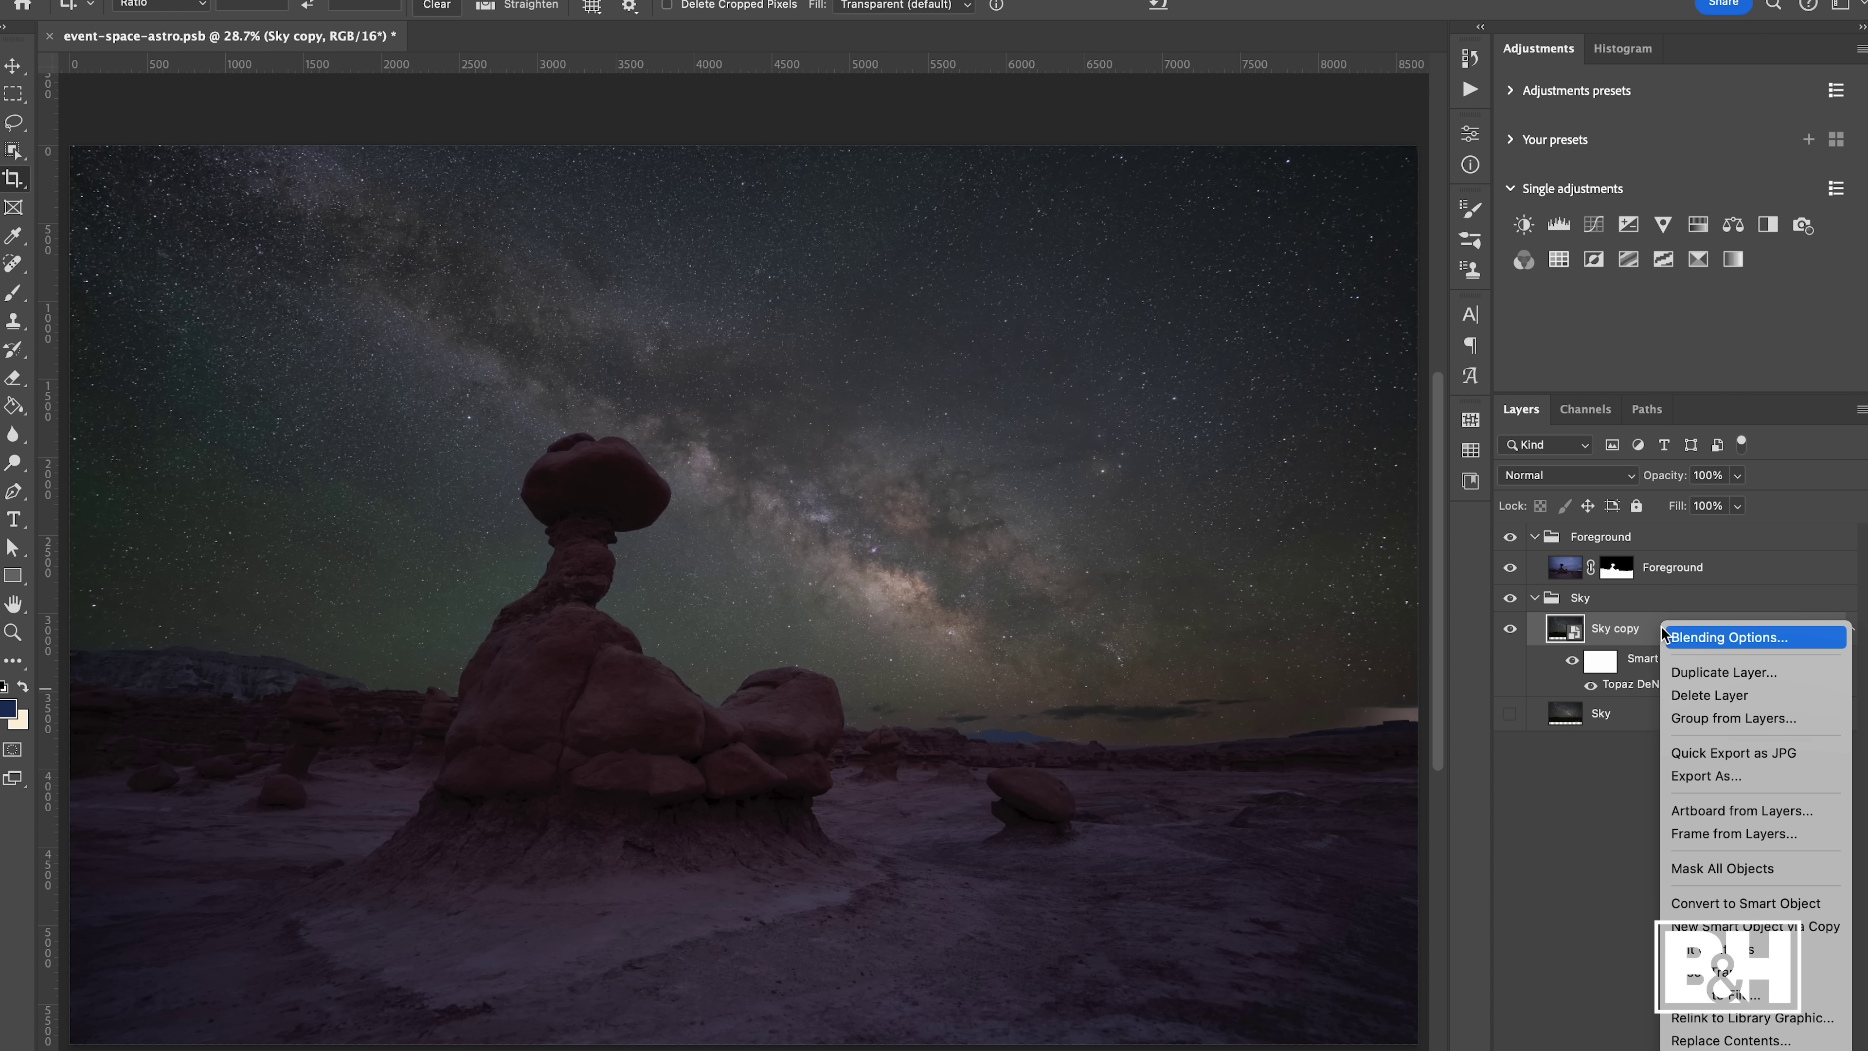
left_click(1730, 905)
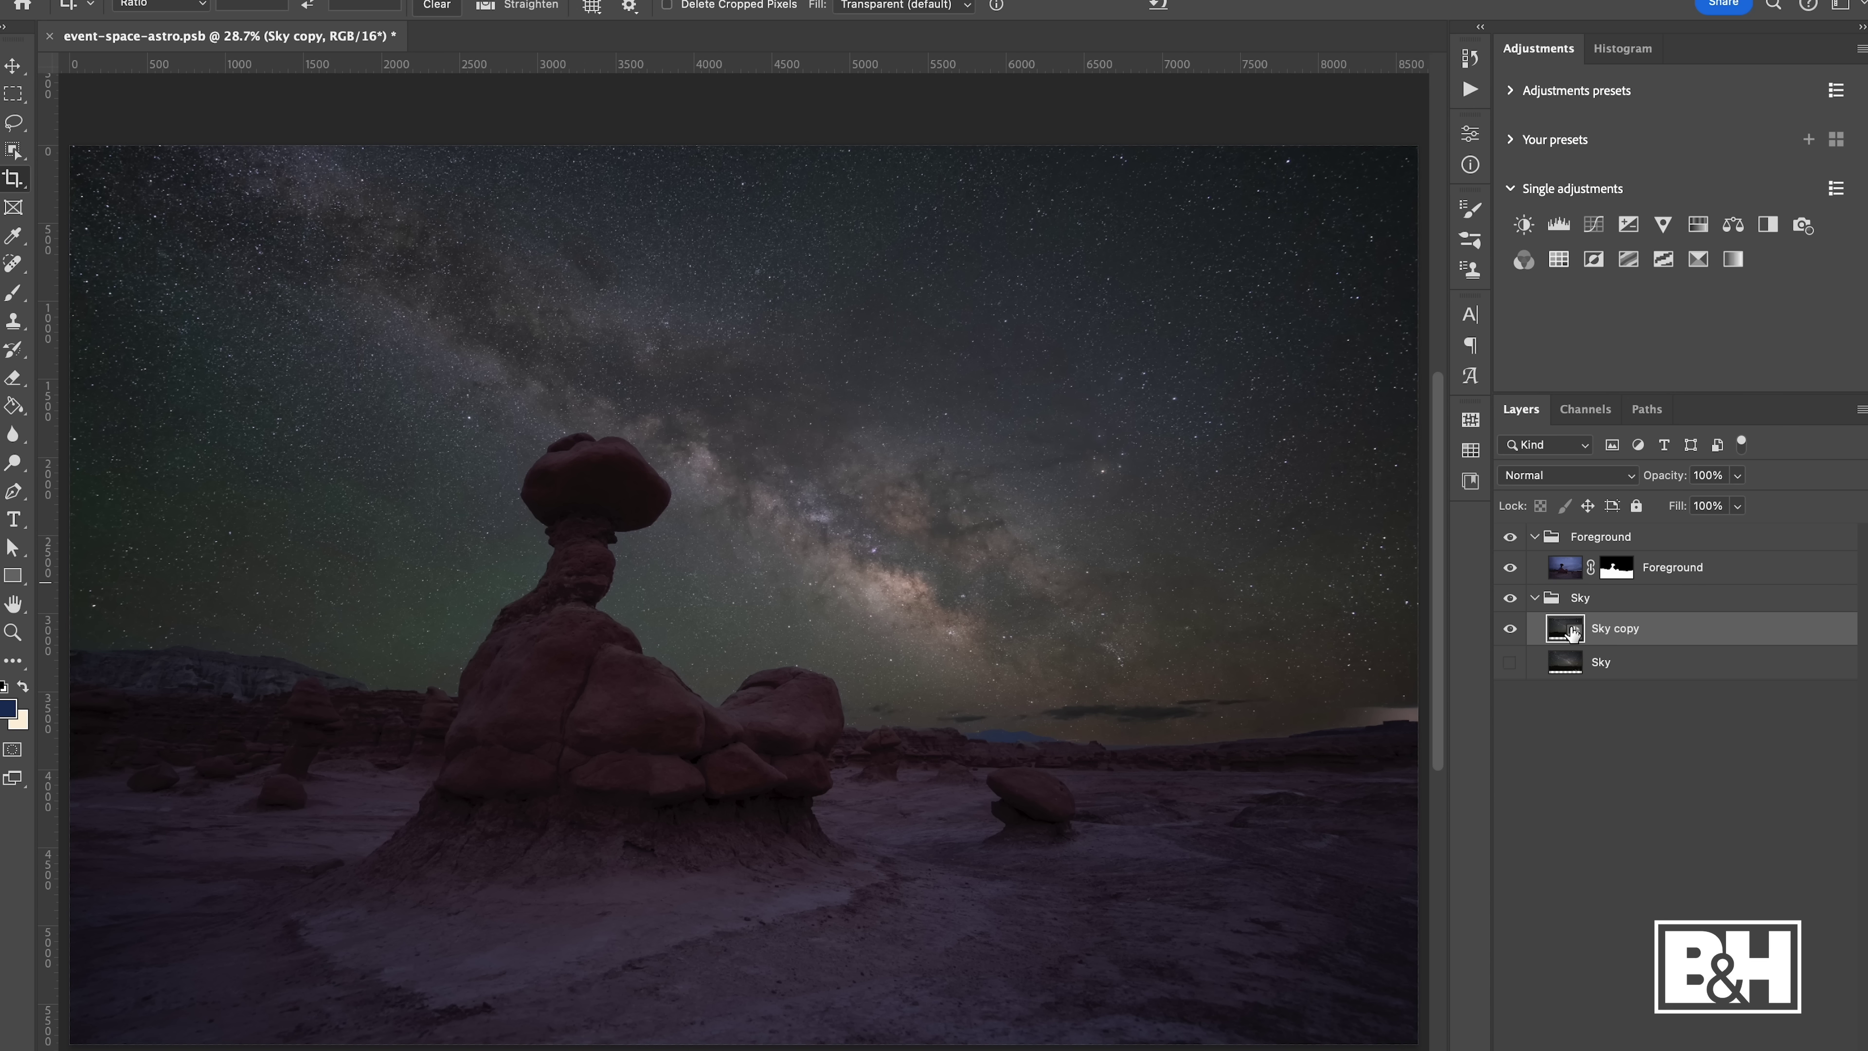
left_click(1280, 413)
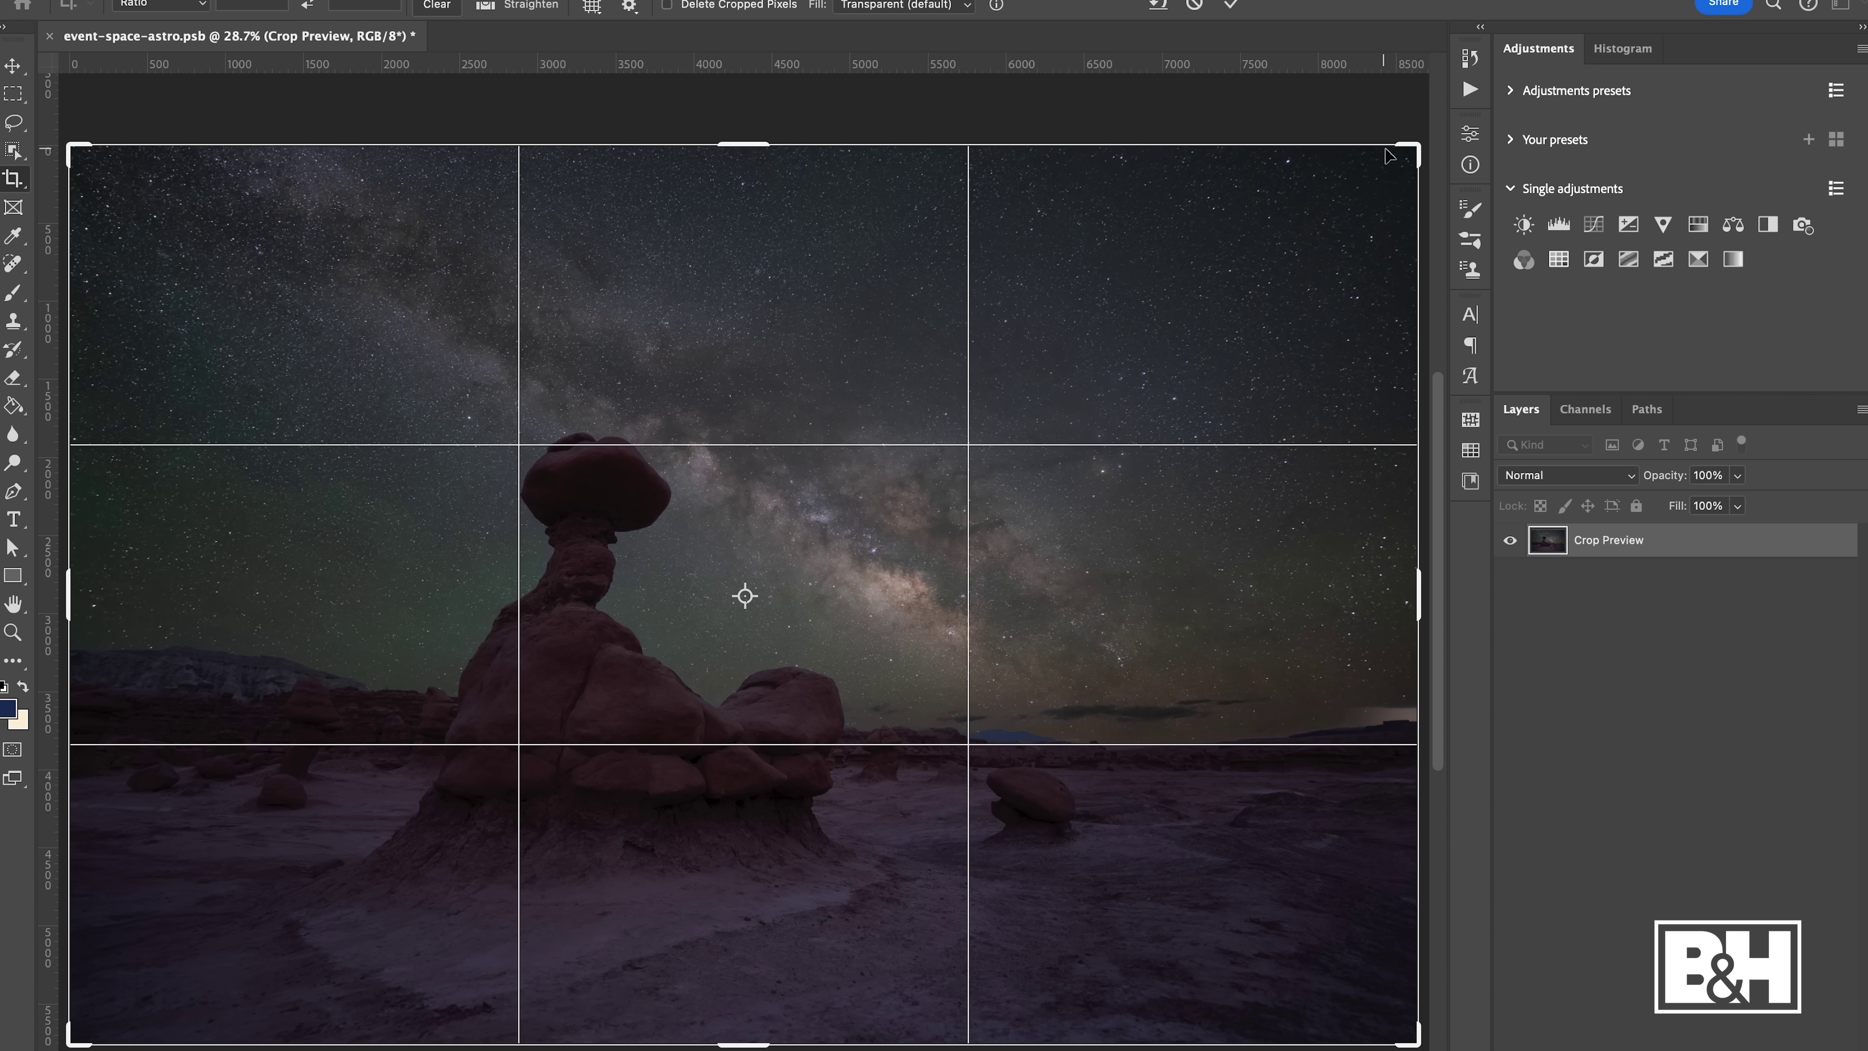
left_click_drag(1387, 155, 1390, 178)
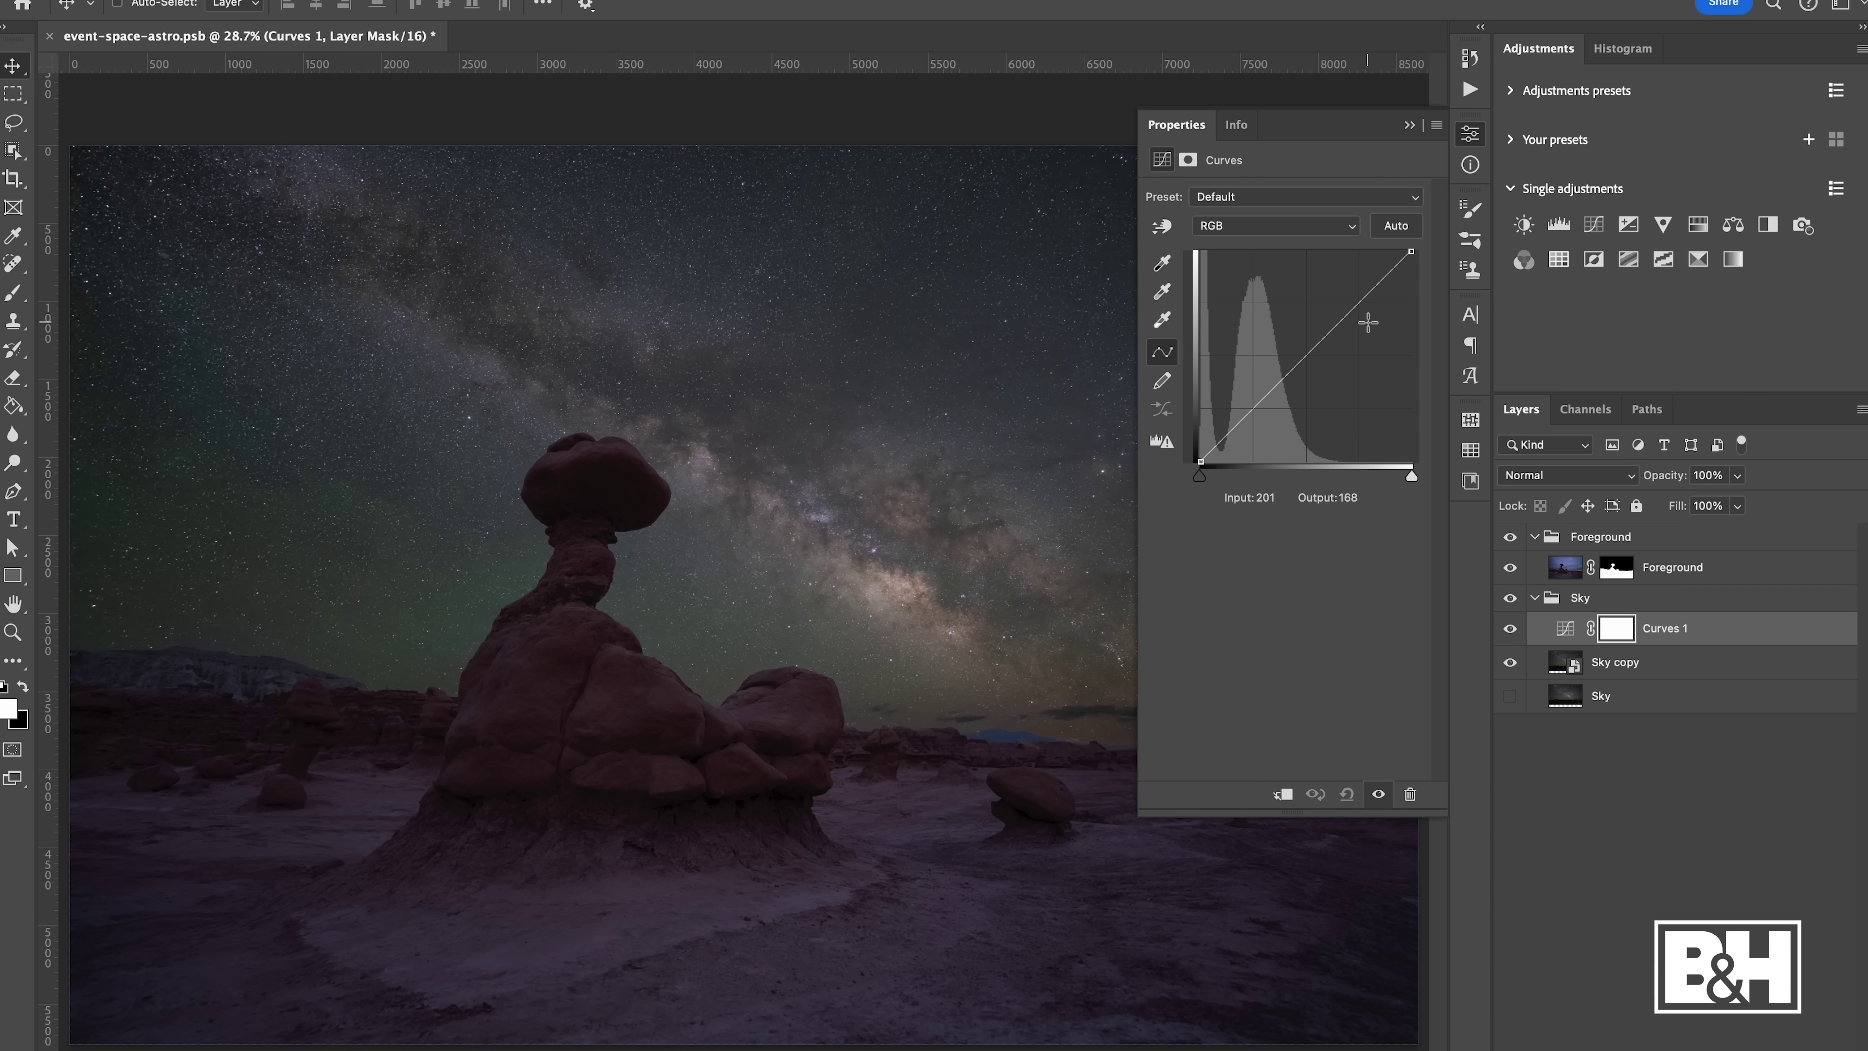
Try a contrast curve on the Curves 1 adjustment with points at 182/205 and 61/60, and undo both points
left_click_drag(1358, 300, 1351, 292)
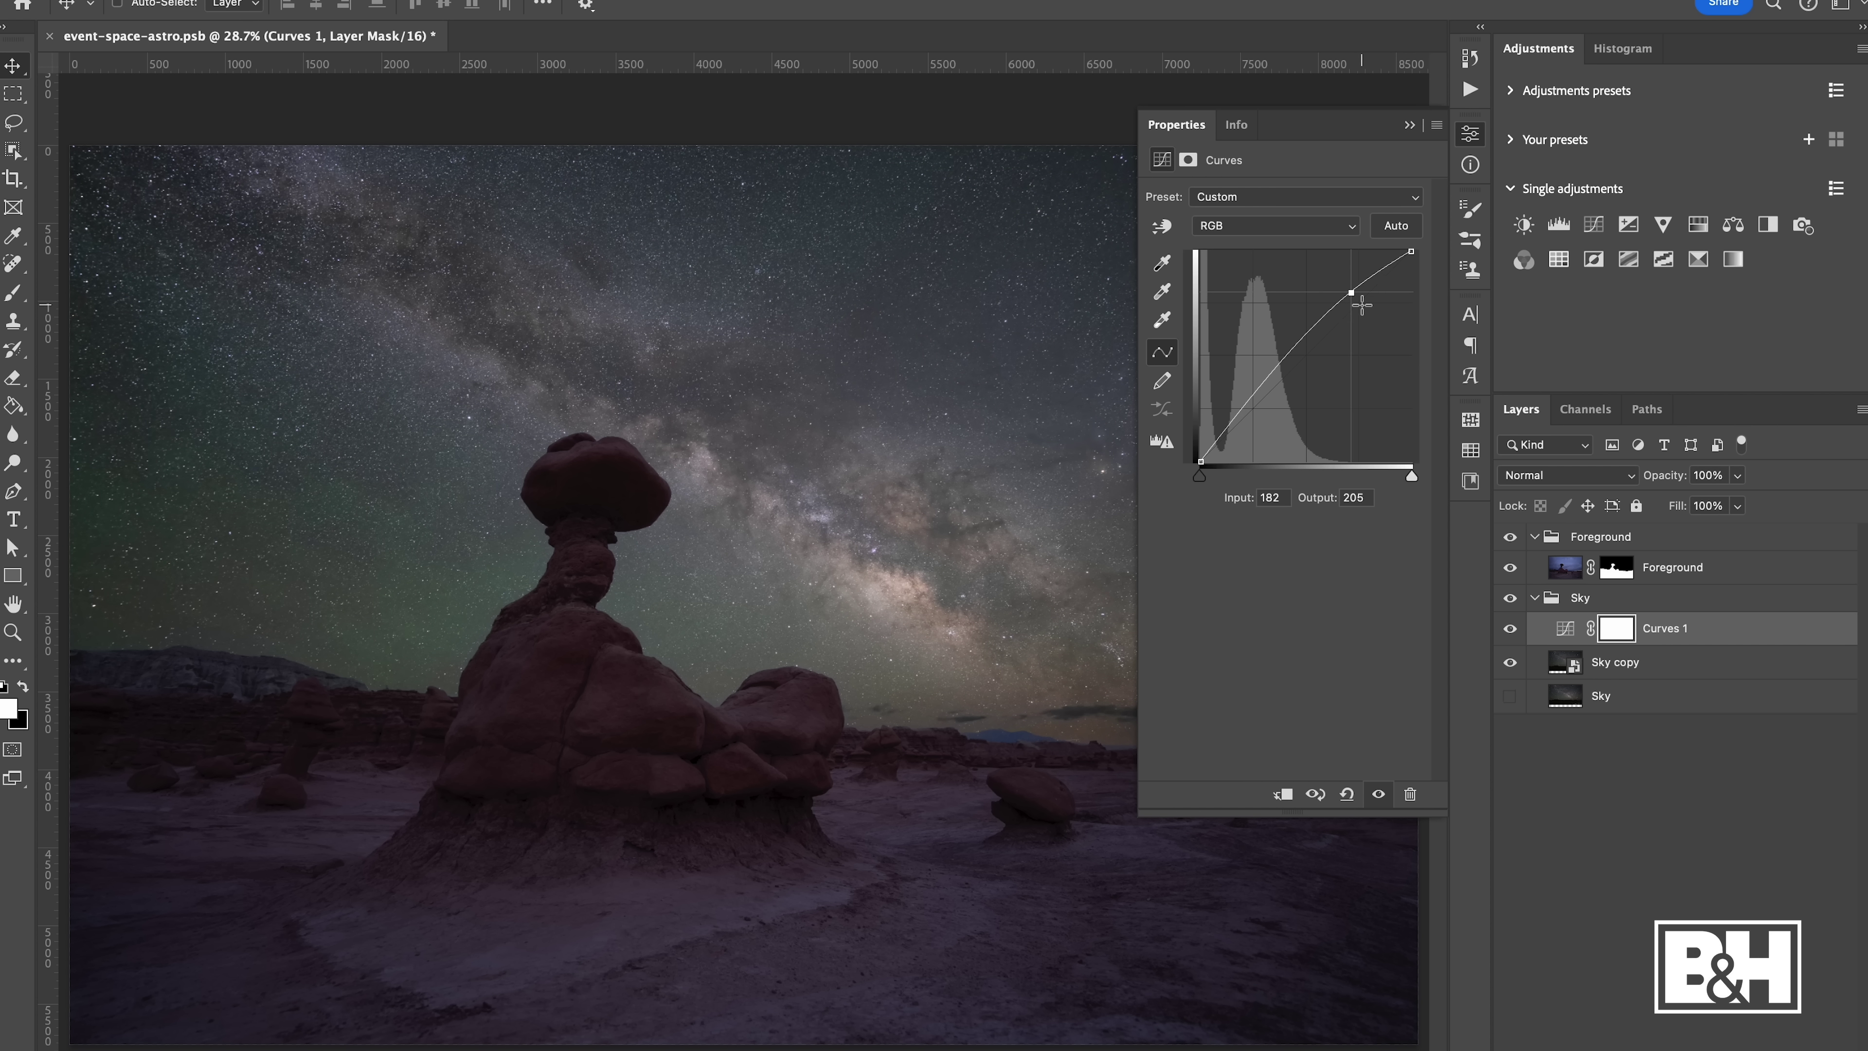
left_click_drag(1255, 405, 1252, 412)
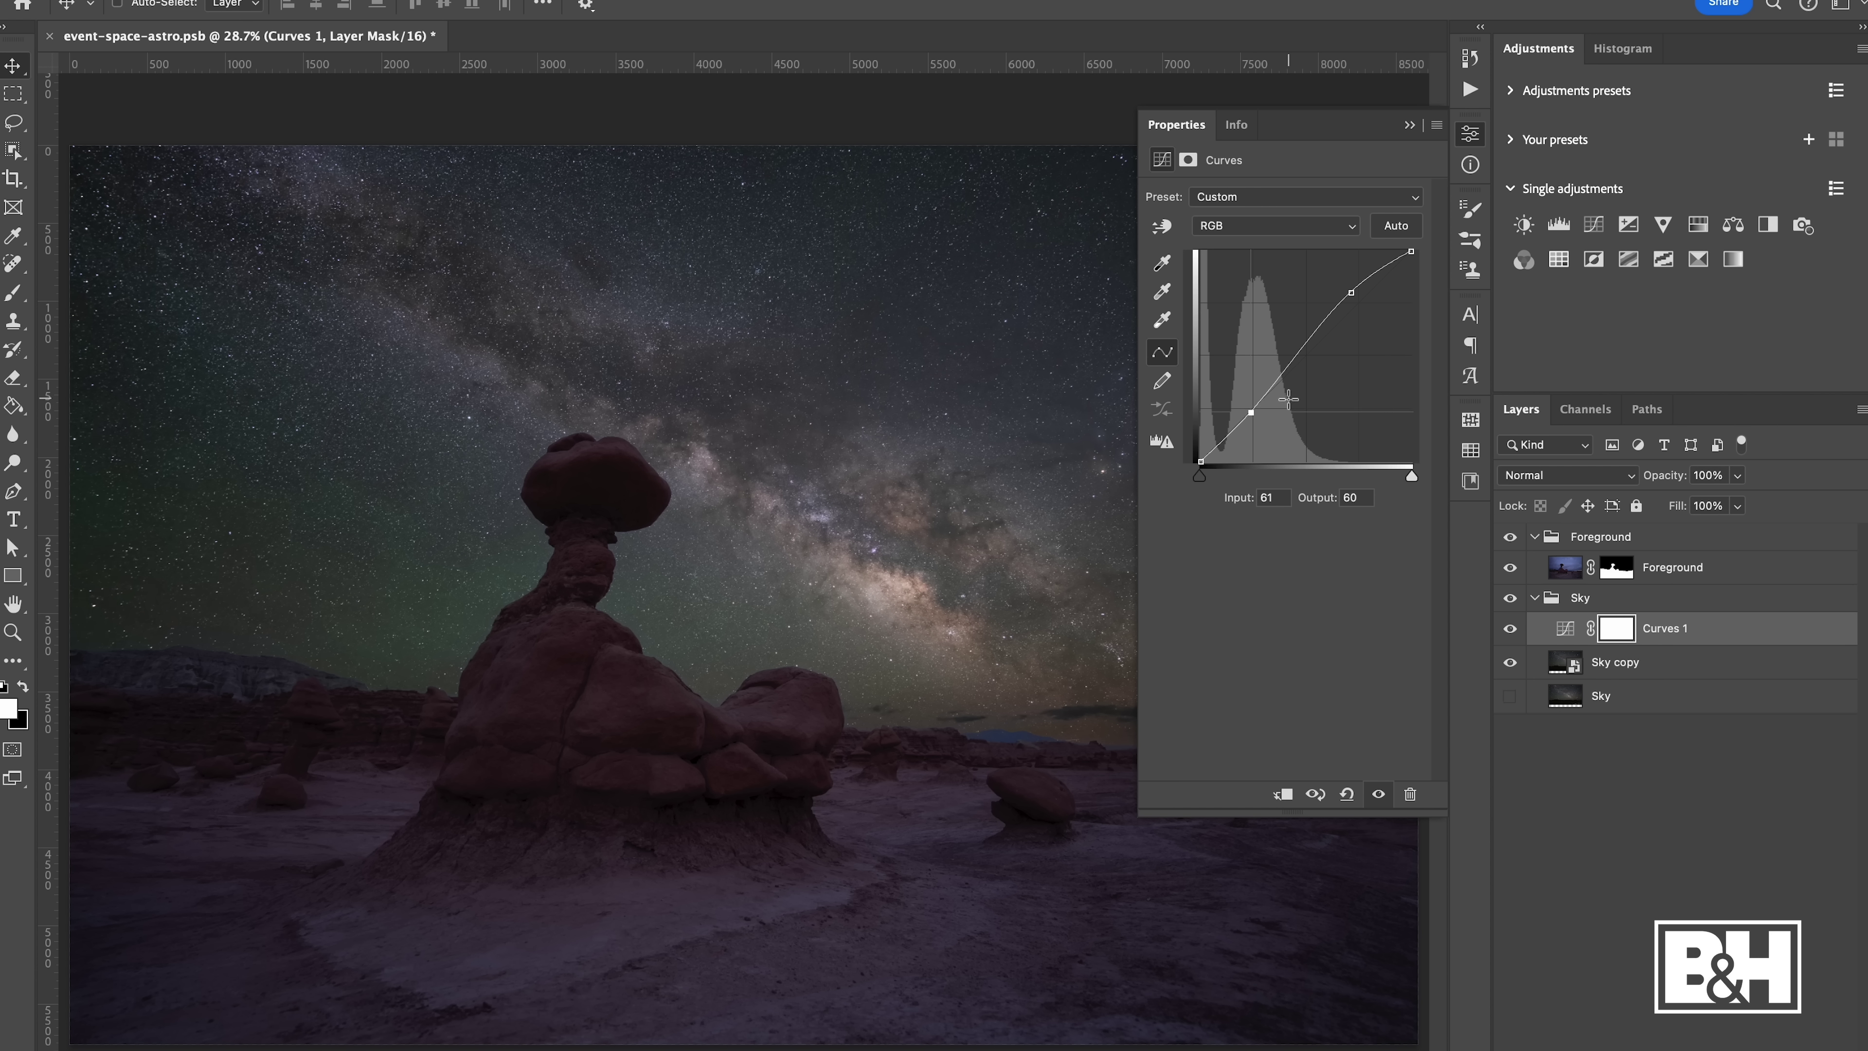
key("ctrl+z")
key("ctrl+z")
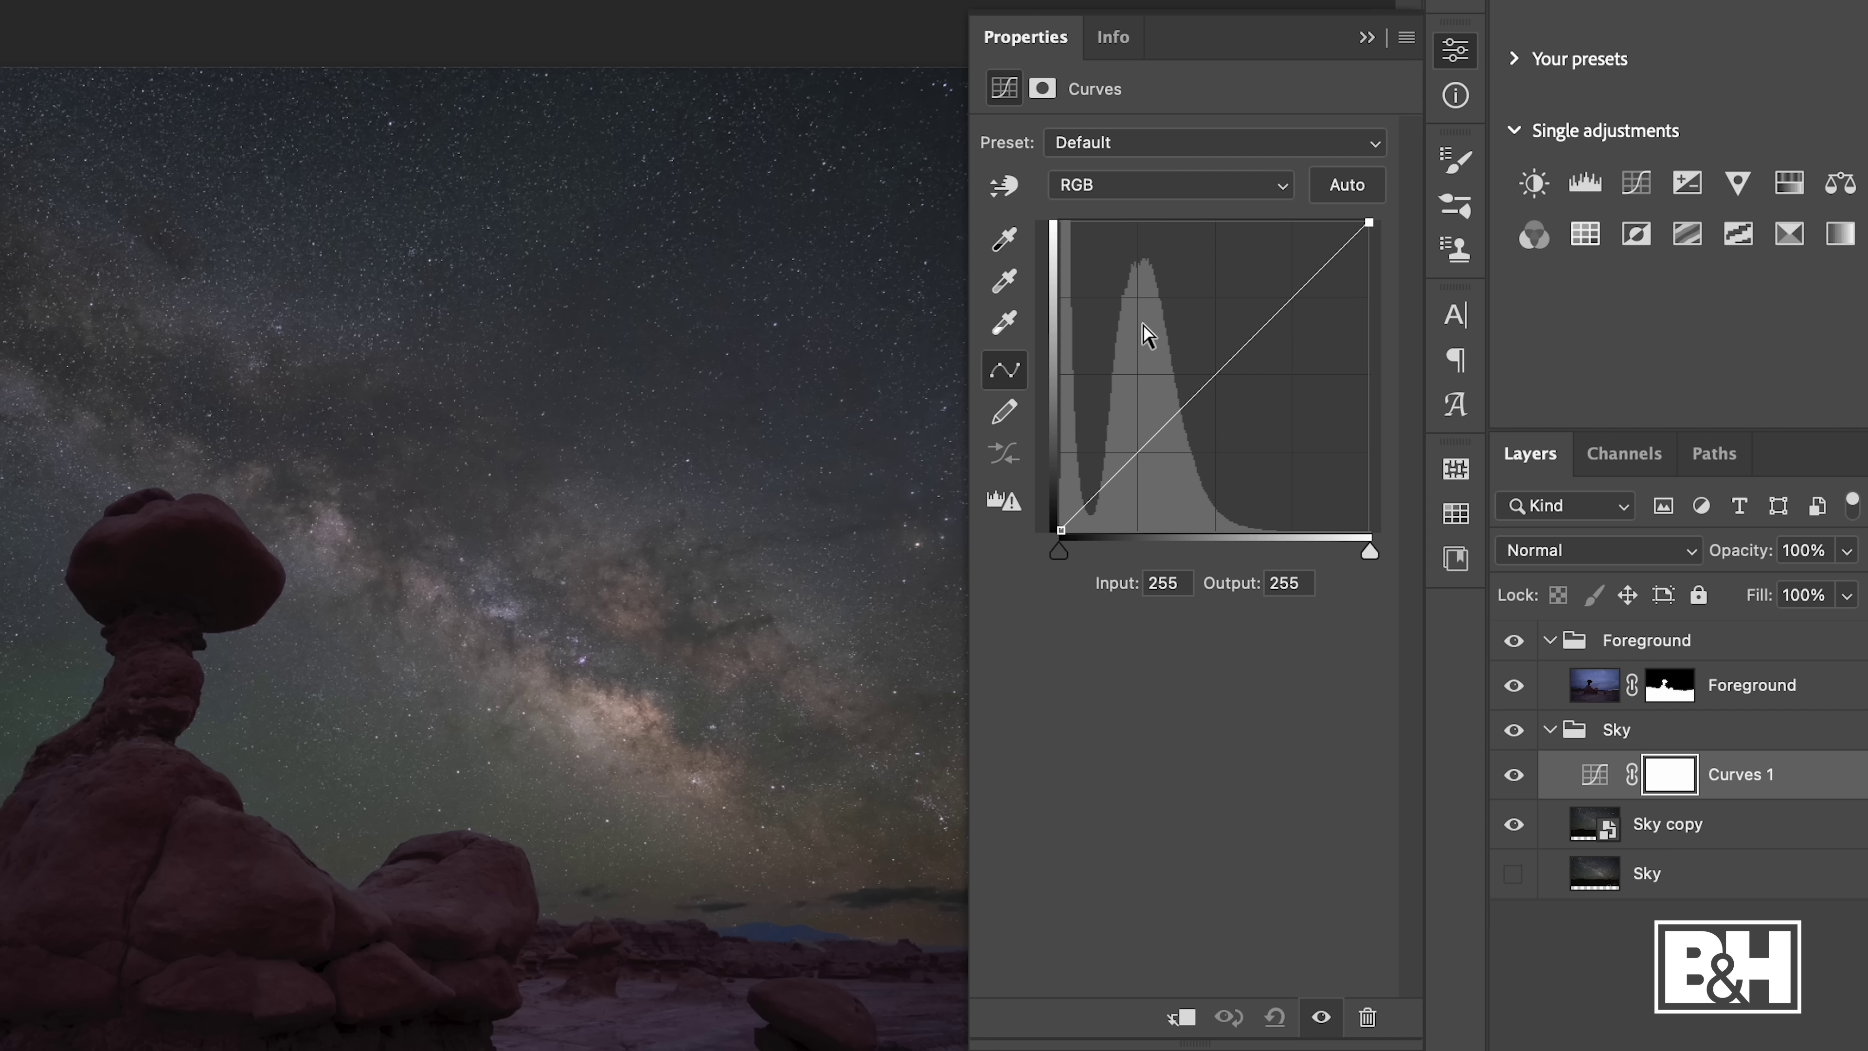
Sample the sky for the Curves 1 adjustment, darken tones at input 66, brighten the Milky Way core to 170/192, and compare before and after
left_click(1012, 191)
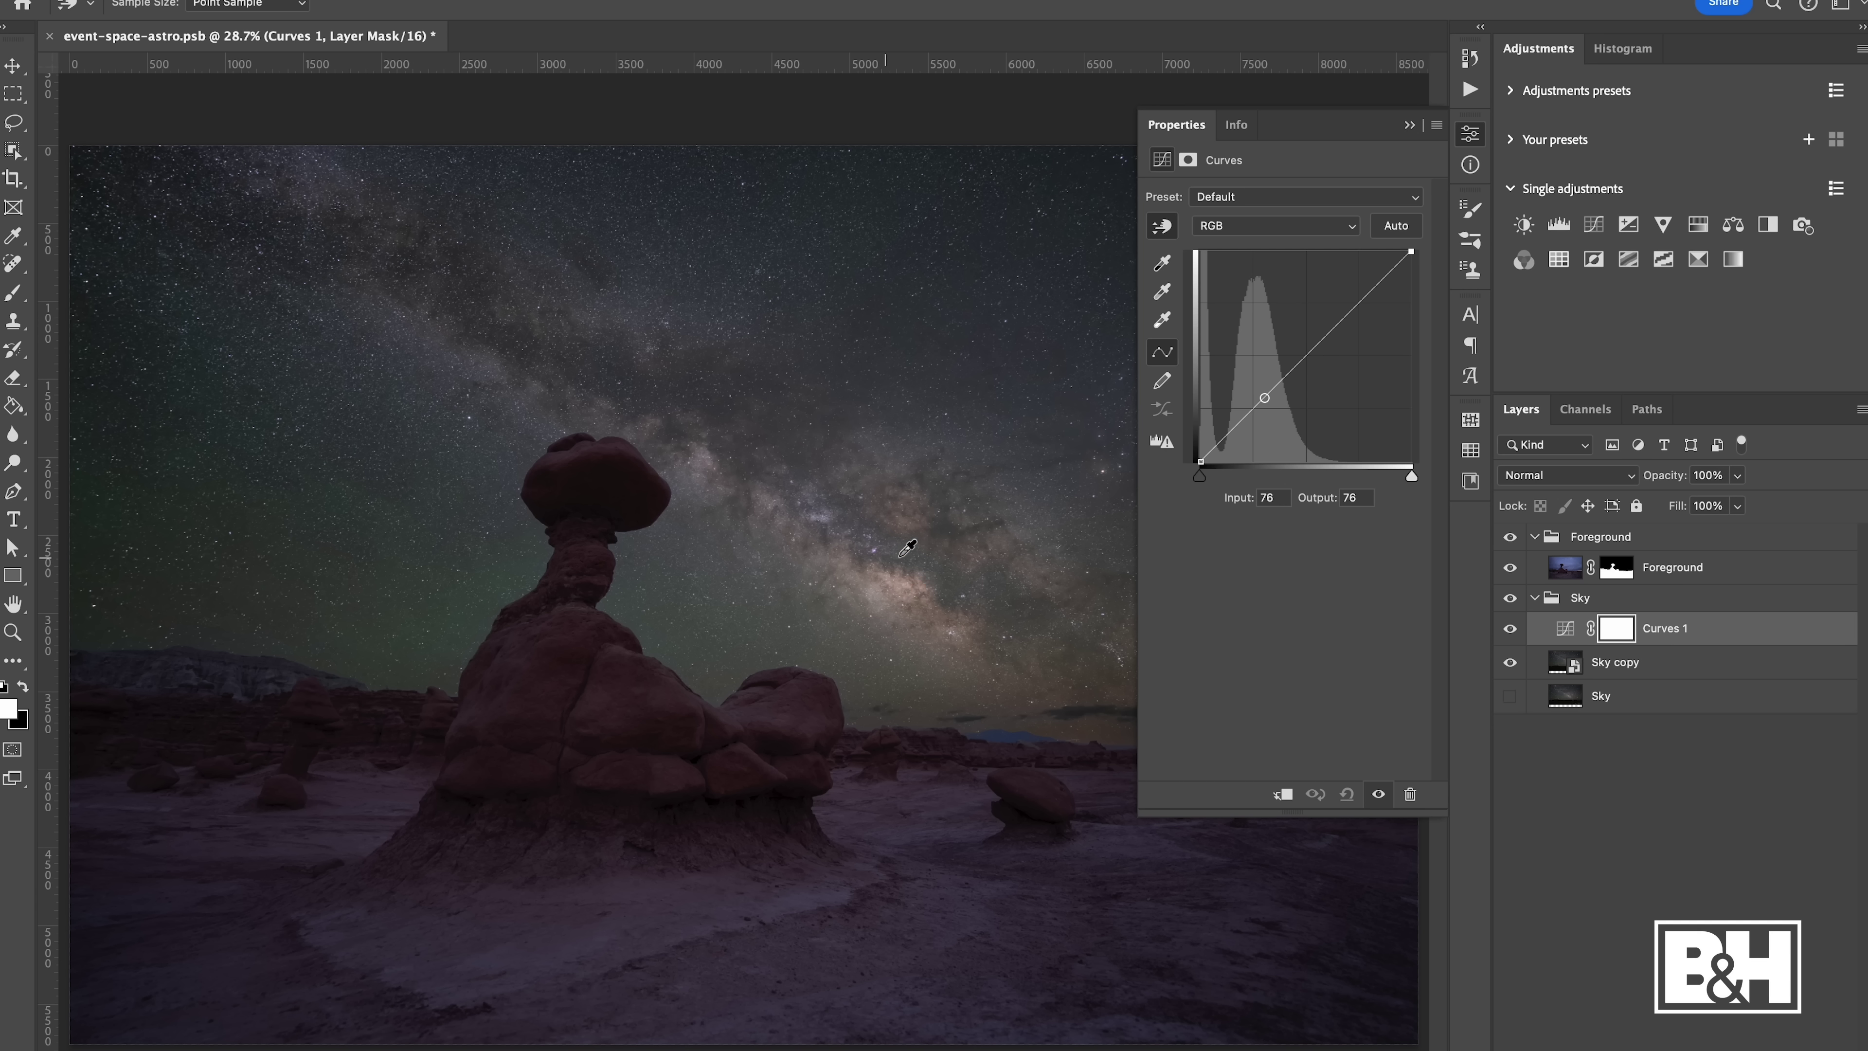
left_click(948, 524)
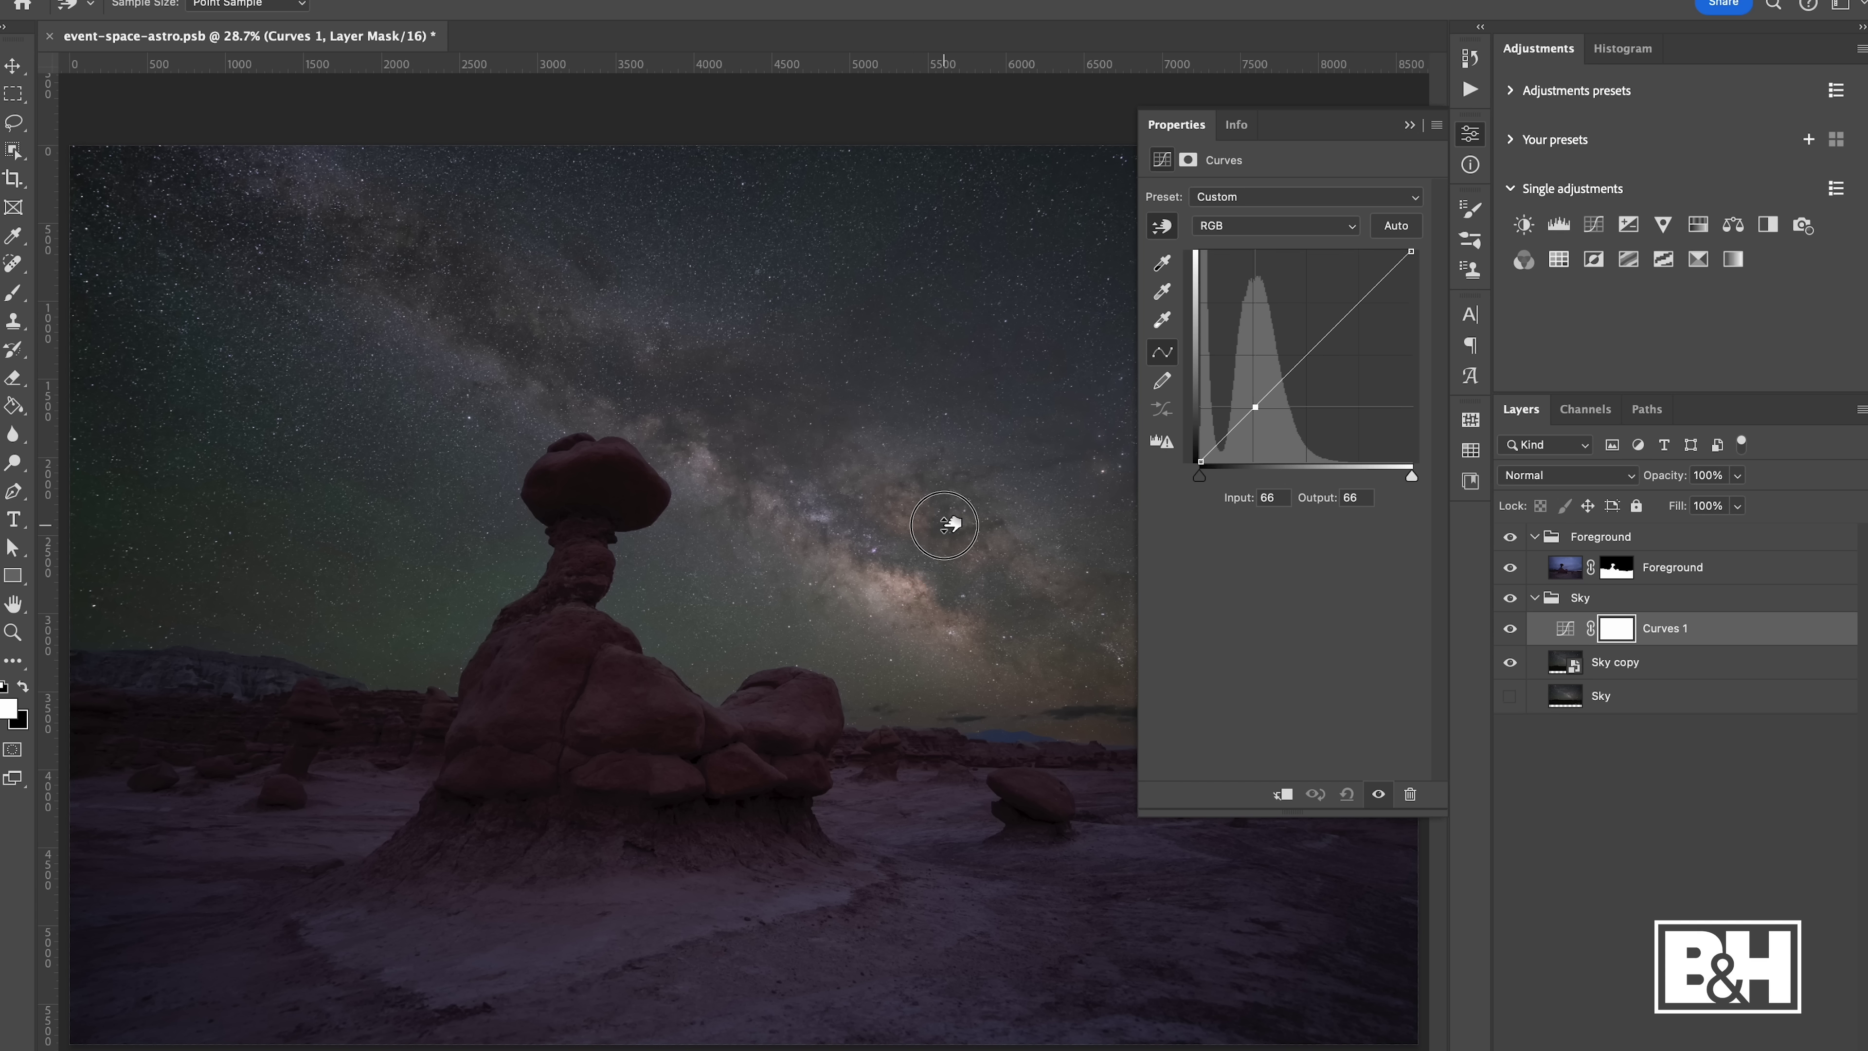
left_click_drag(948, 524, 953, 541)
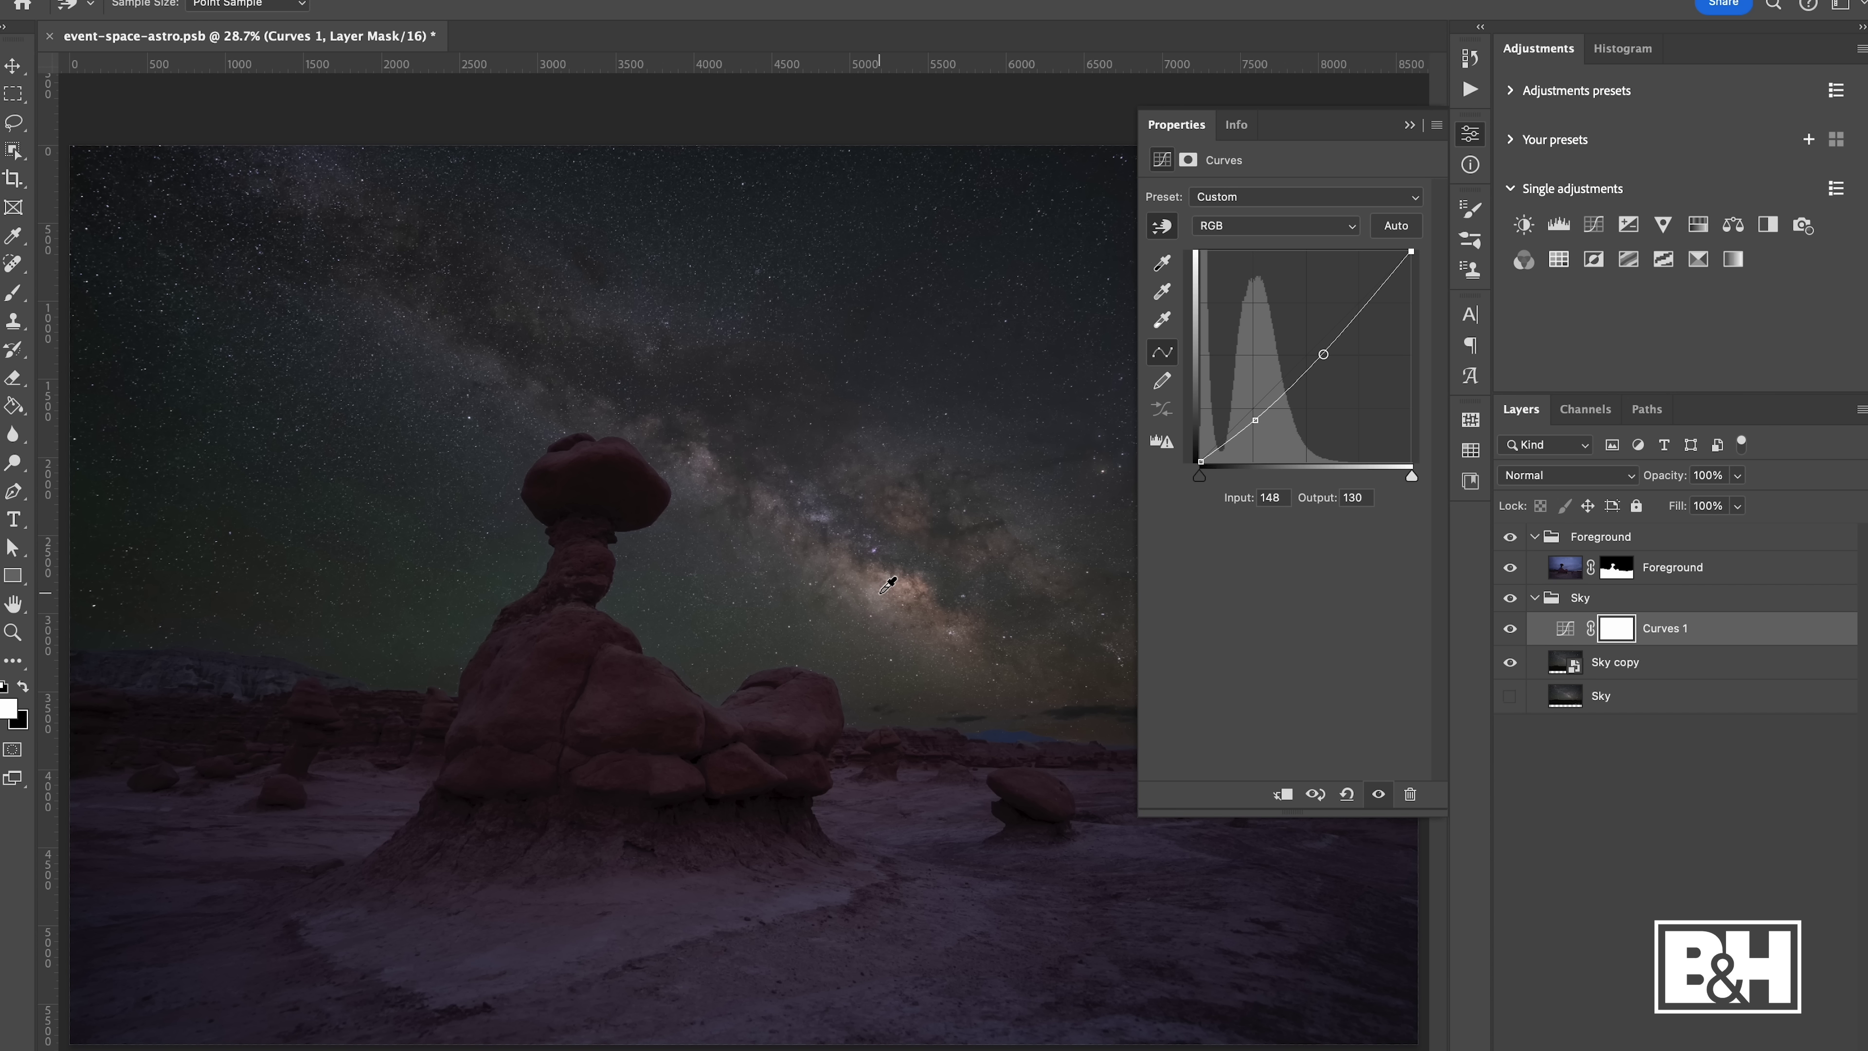
left_click_drag(882, 597, 895, 549)
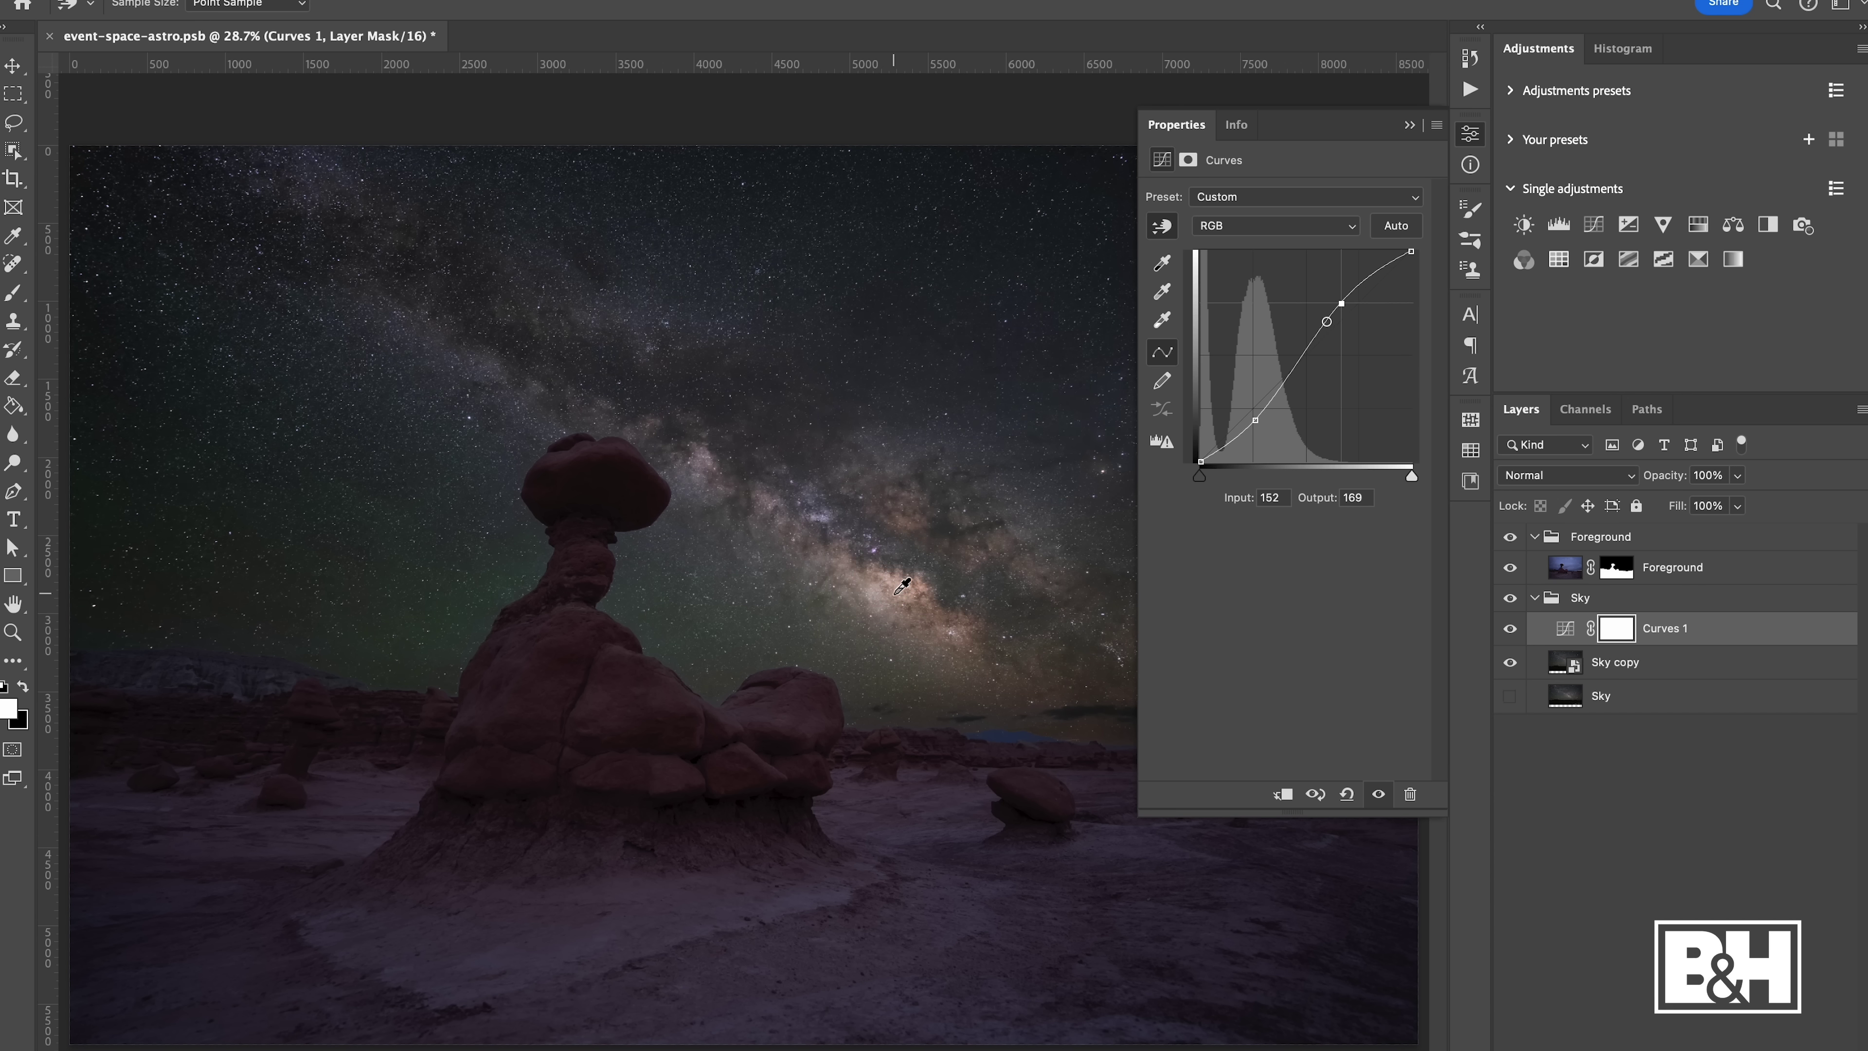
left_click(1512, 630)
left_click(1512, 631)
left_click(1512, 631)
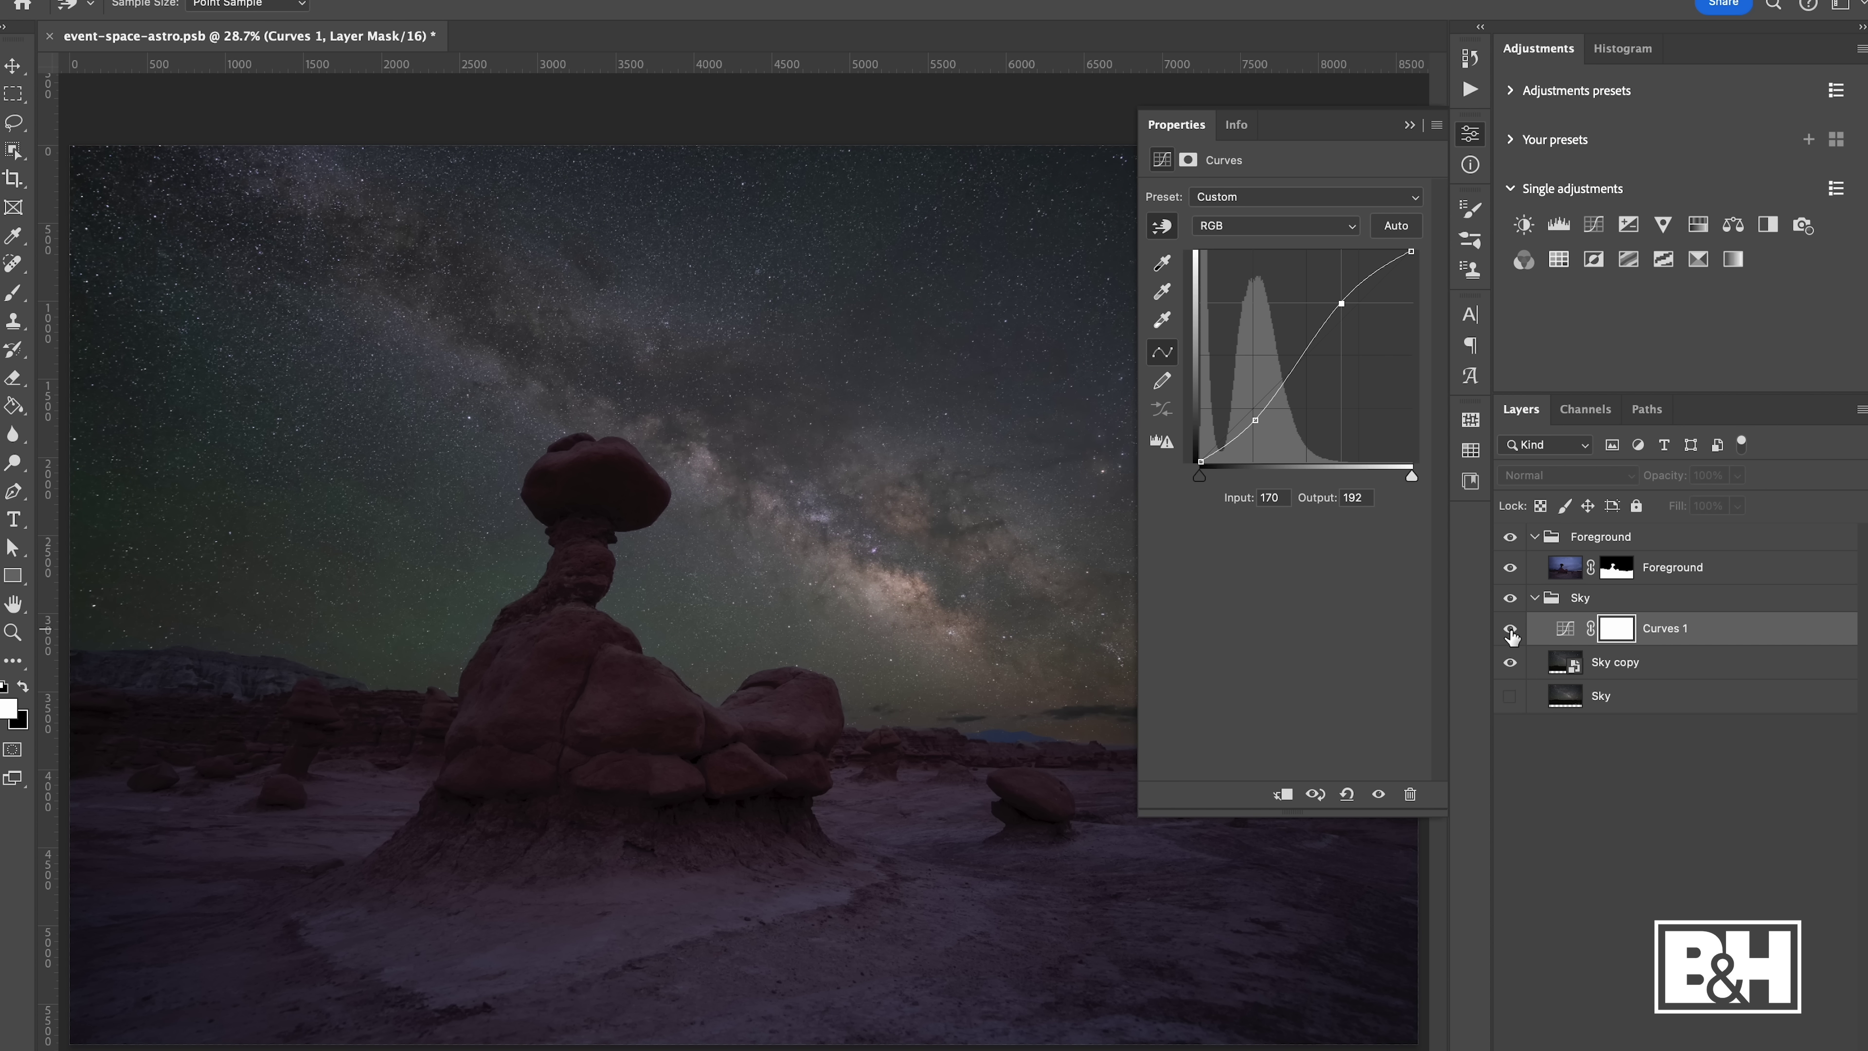
left_click(1512, 630)
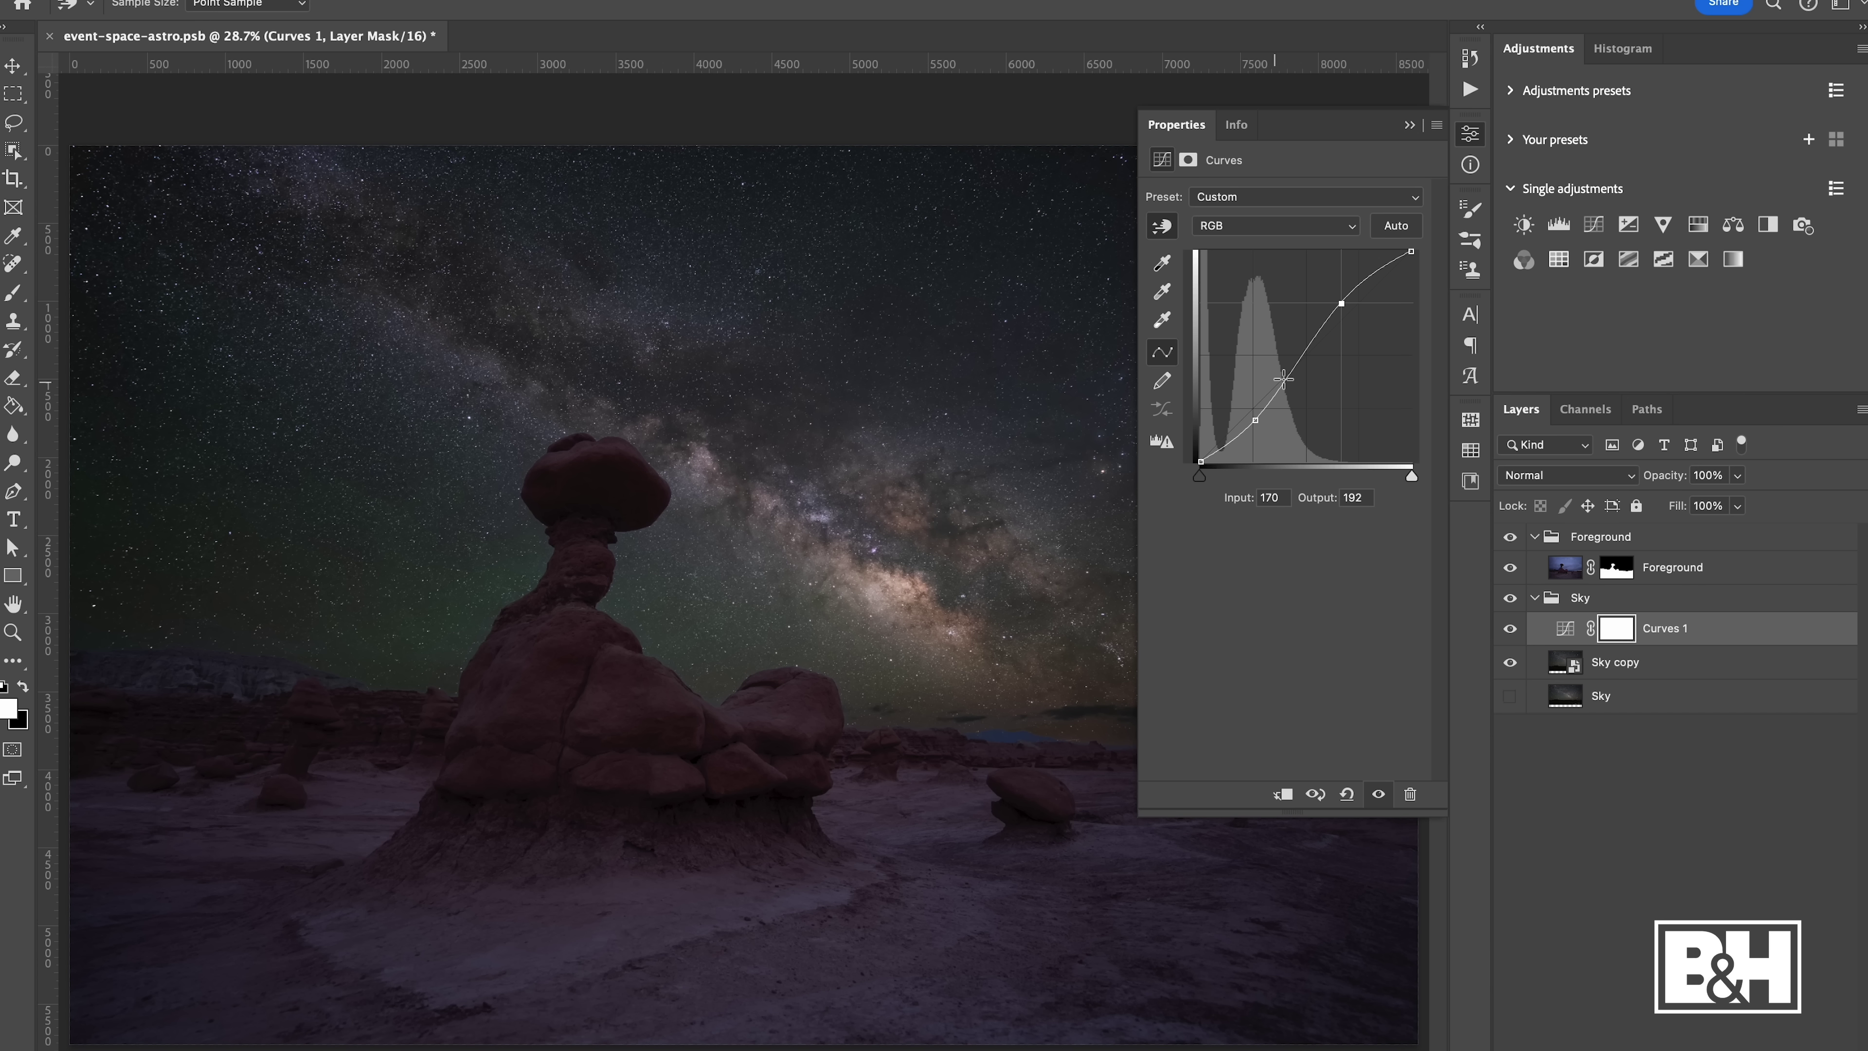
Raise both Curves 1 points together in small increments, bringing the bright-tone point to input 169, output 211
left_click(1256, 423)
key("Up")
key("Up")
key("Up")
key("Up")
key("Up")
key("Up")
key("Up")
key("Up")
key("Up")
key("Up")
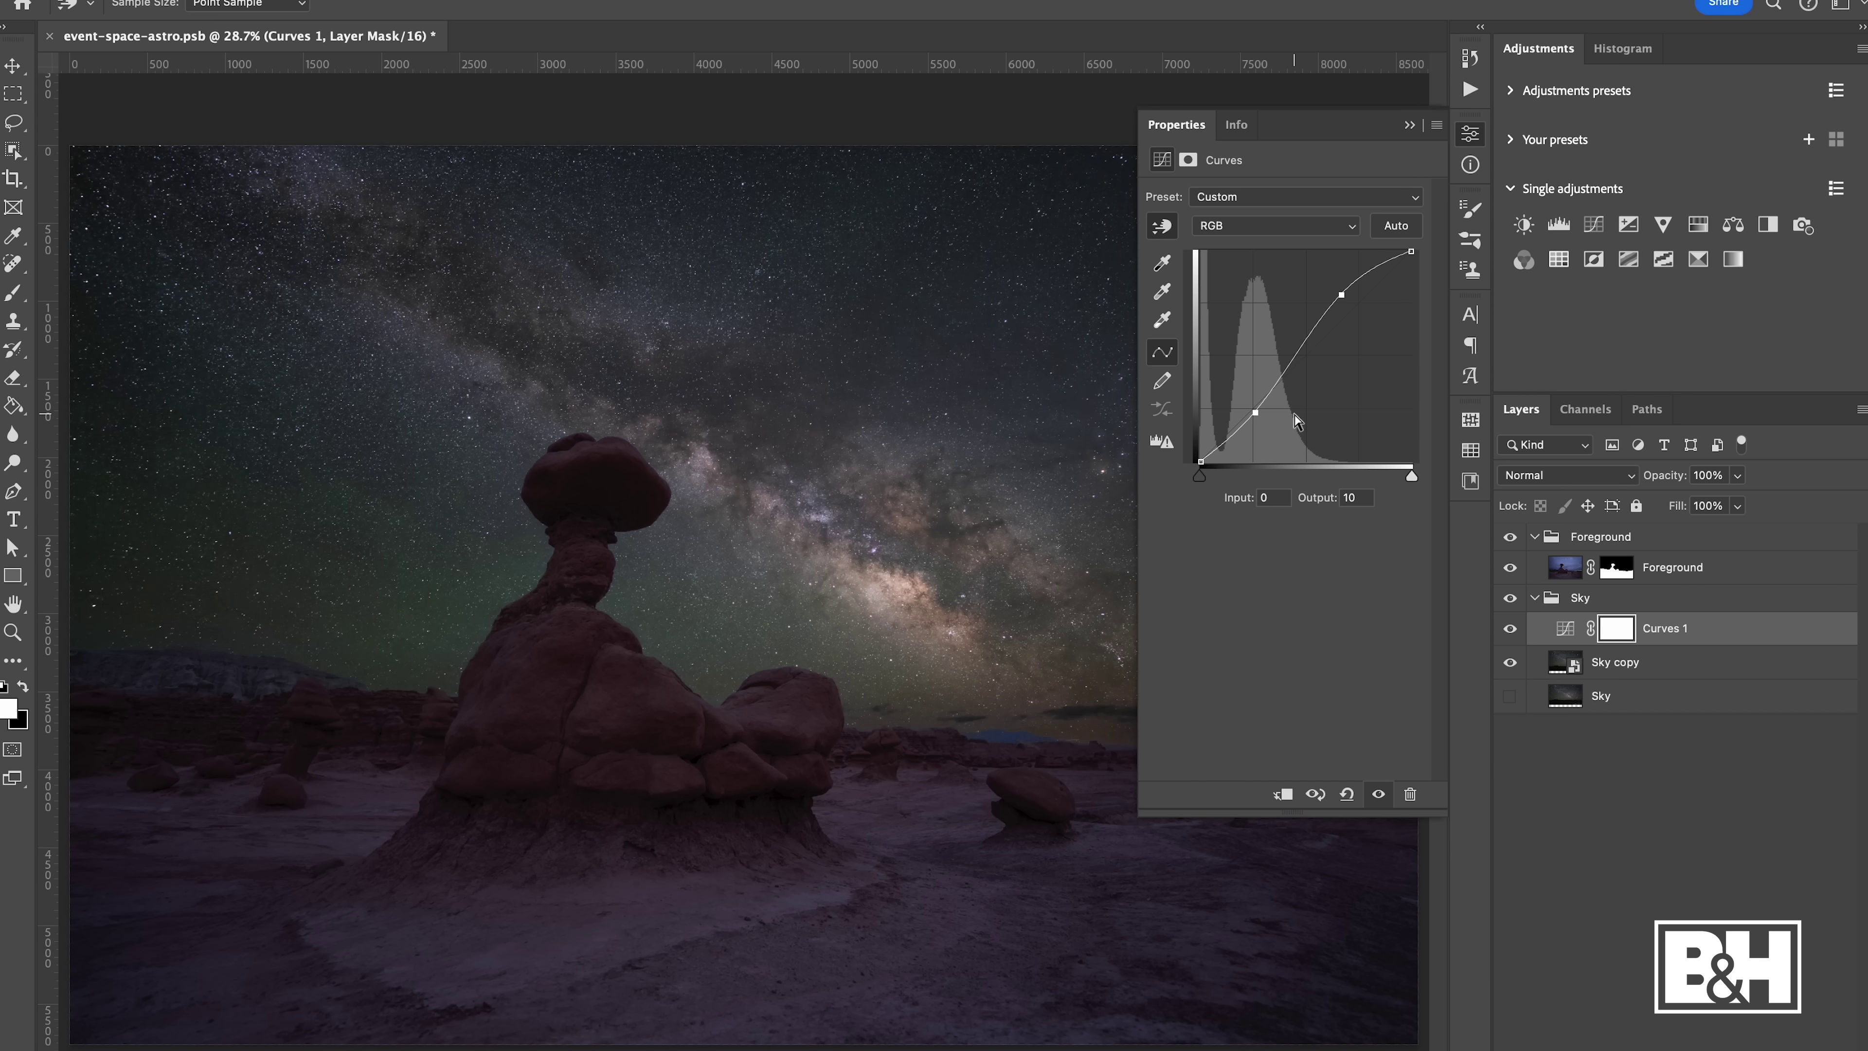
key("Left")
key("Up")
key("Up")
key("Up")
key("Up")
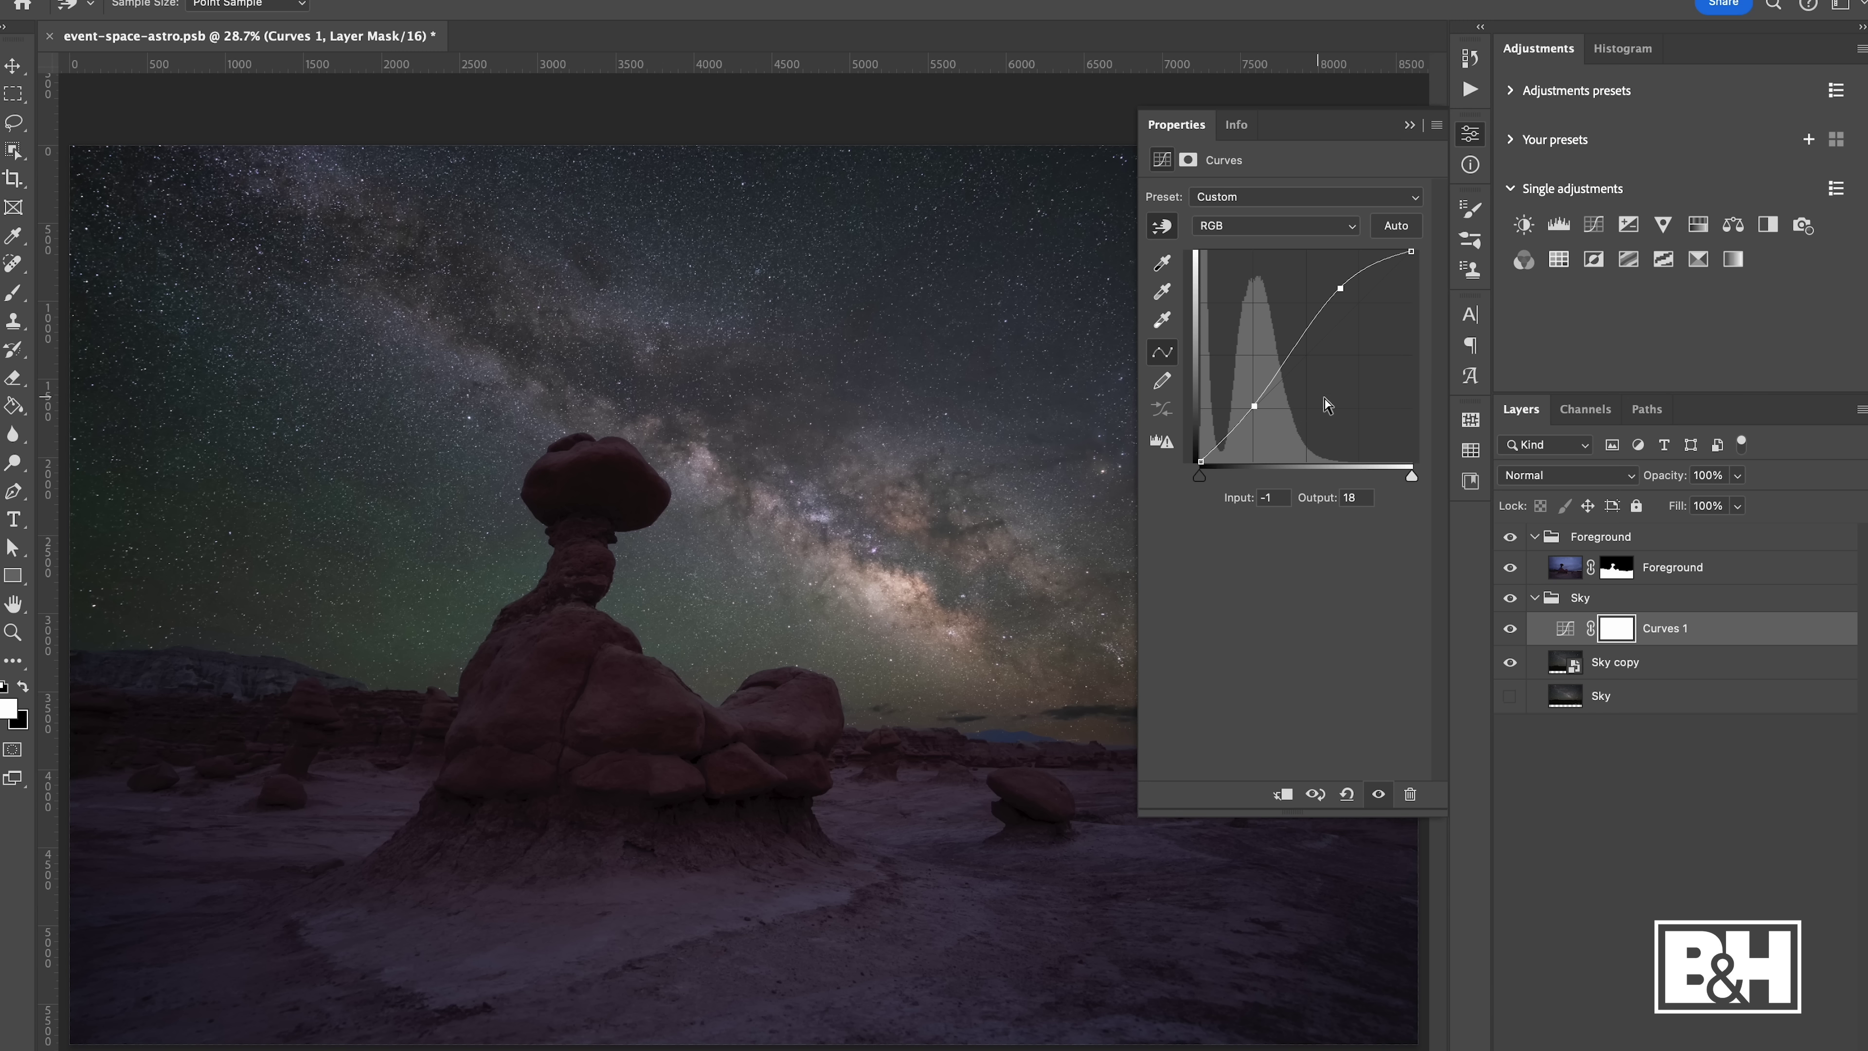
key("Up")
left_click(1327, 552)
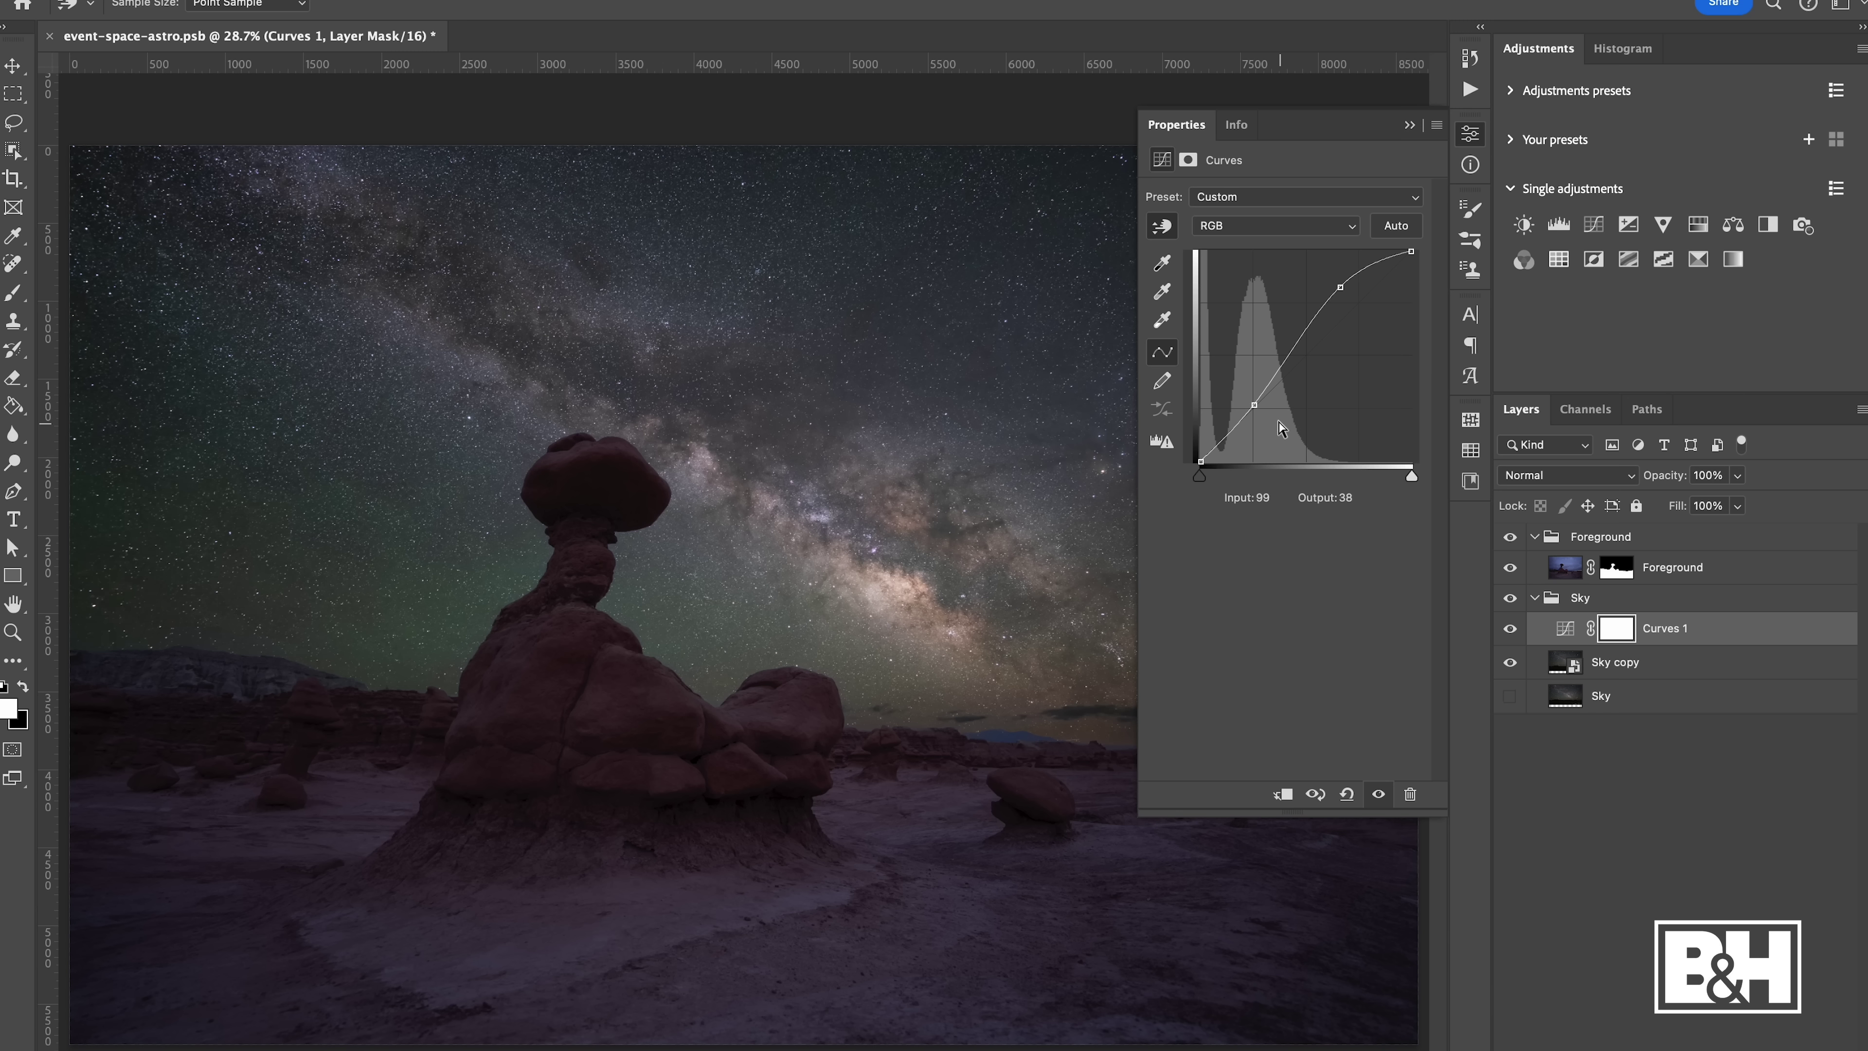
Lower the dark-tone point of Curves 1 slightly to input 65, output 66, and select the bright-tone point
left_click(1254, 406)
key("Down")
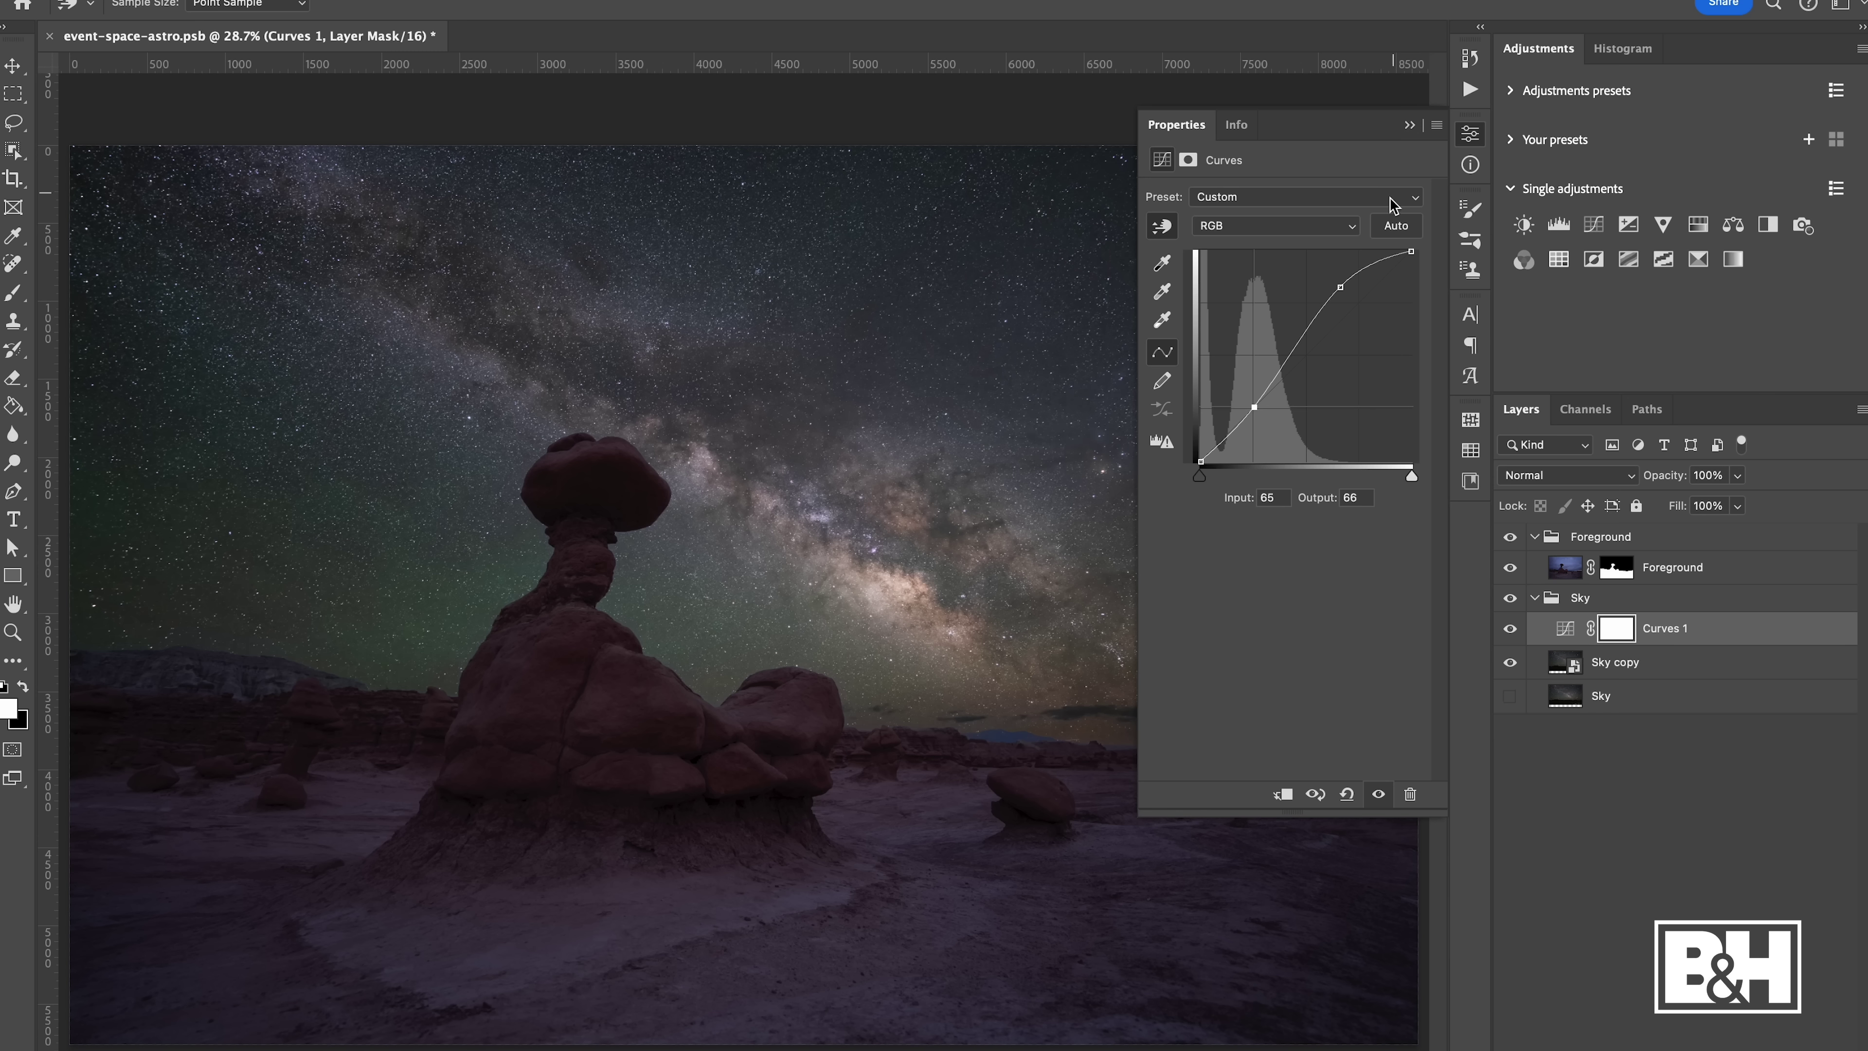
left_click(1340, 288)
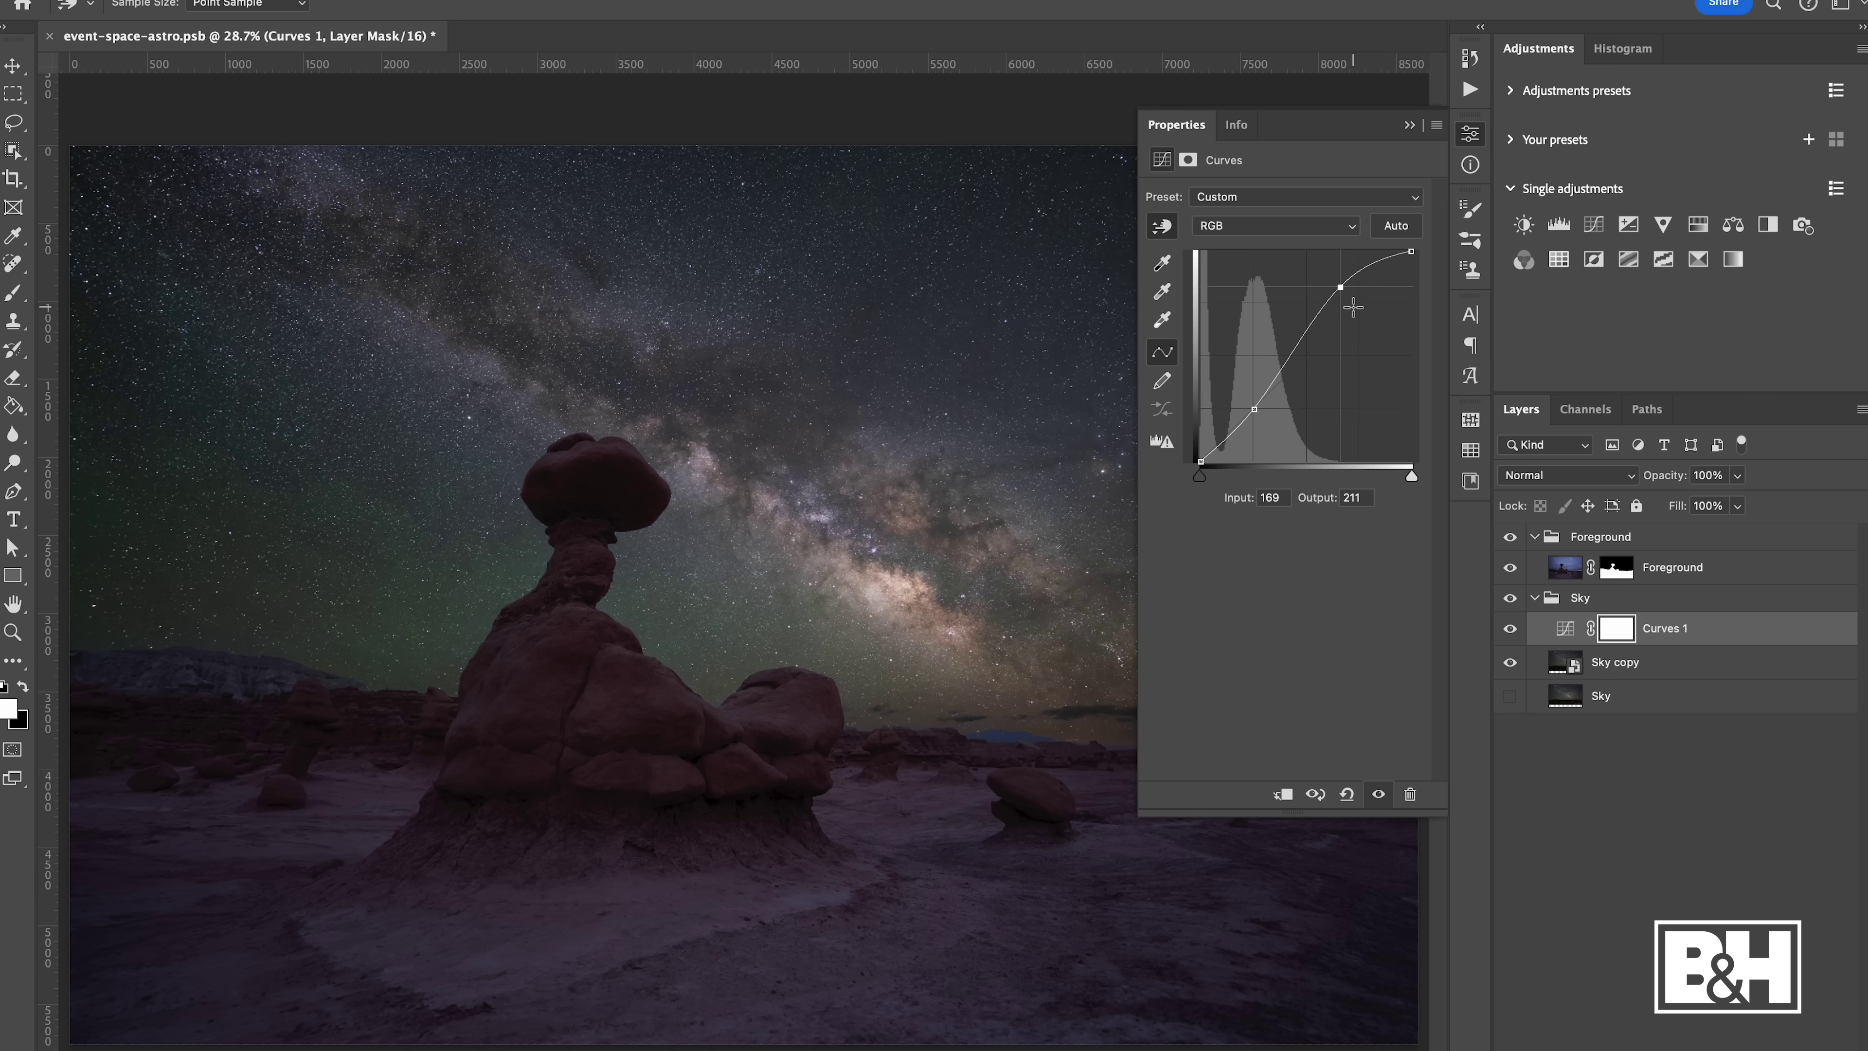
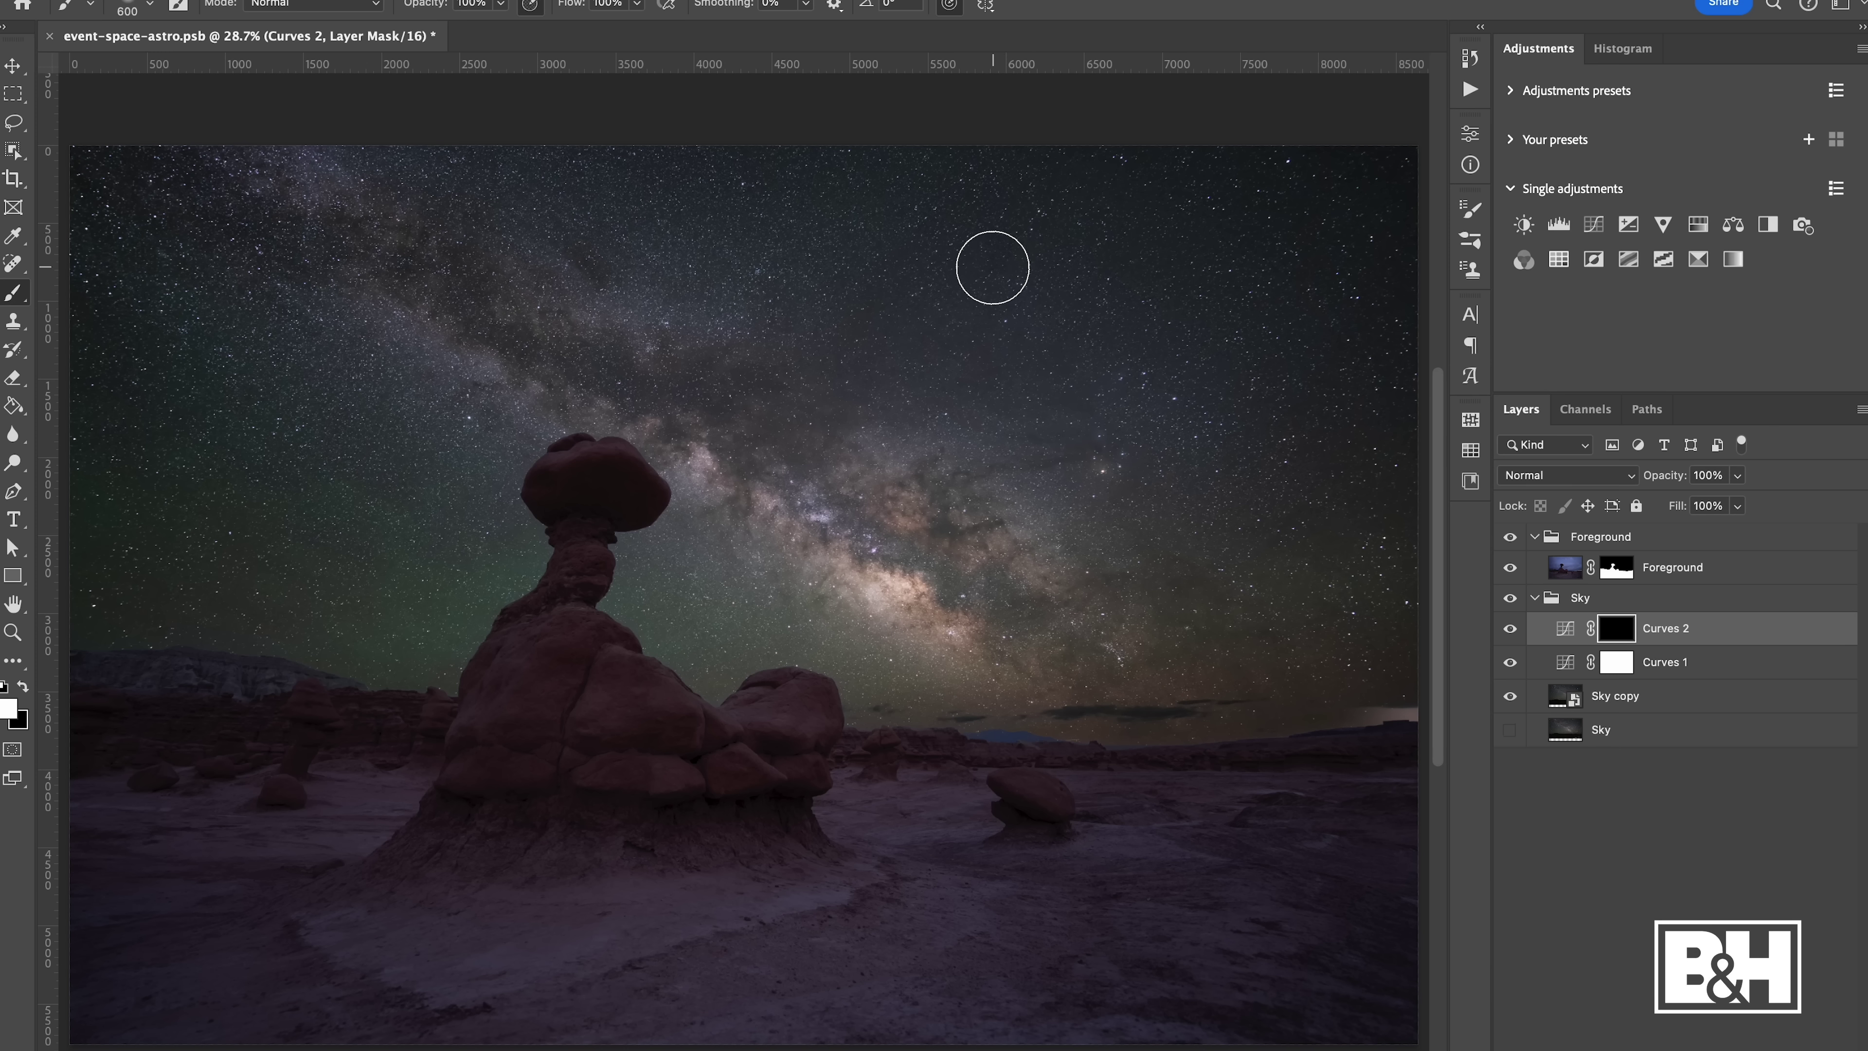
Paint white with a 300 px brush on the Curves 2 mask over the dark dust lanes around the Milky Way core
left_click_drag(974, 314, 858, 521)
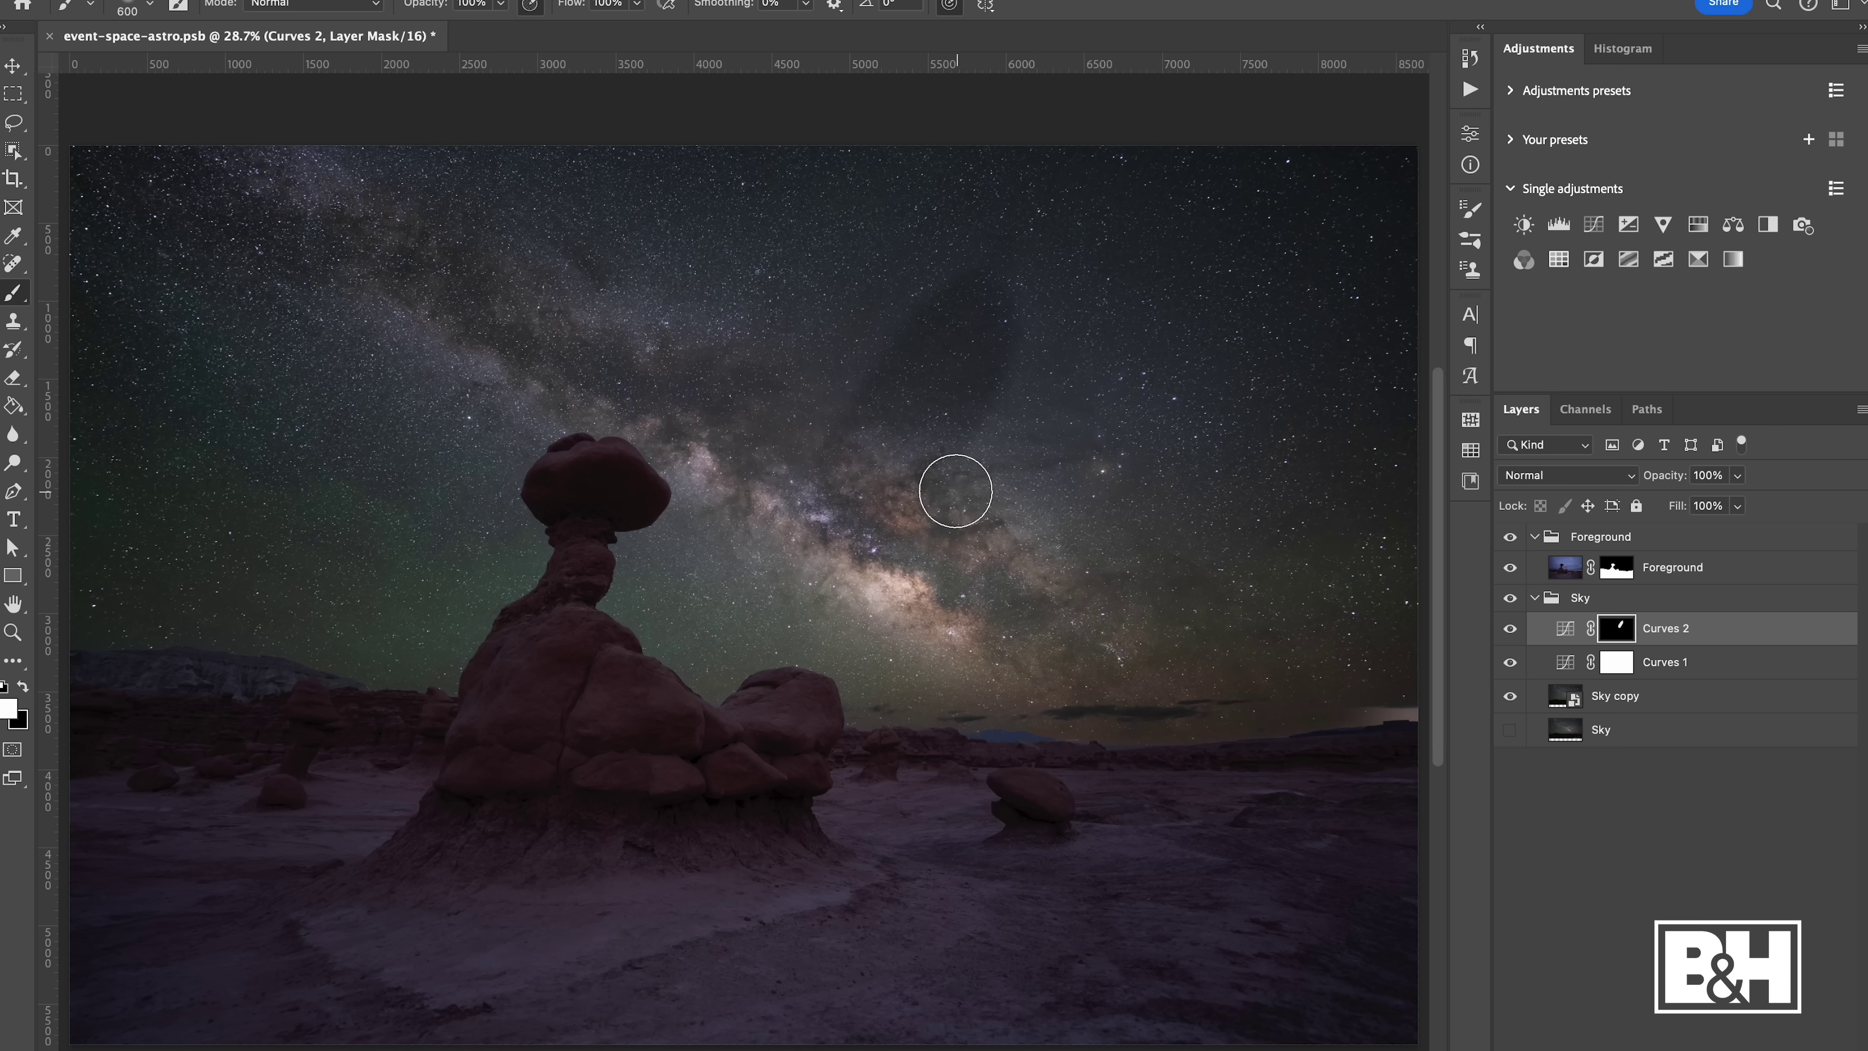
key("ctrl+z")
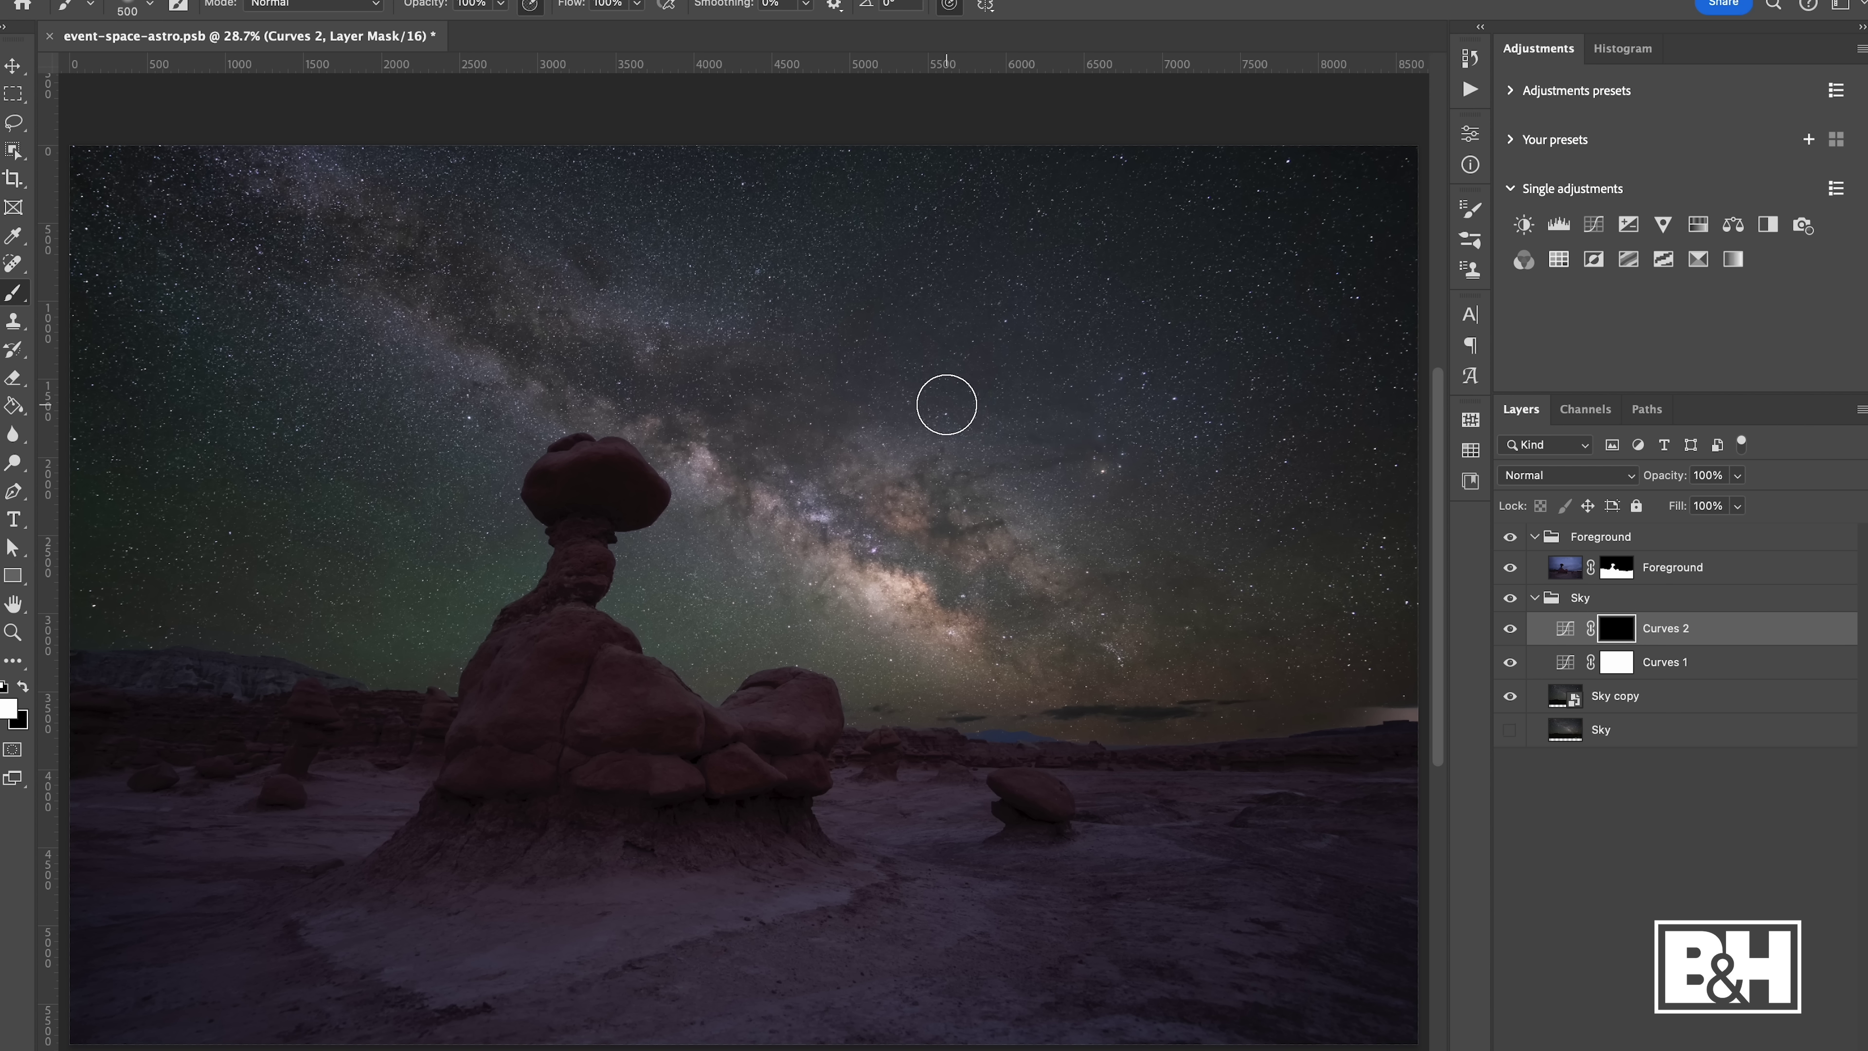
key("ctrl+plus")
key("ctrl+plus")
left_click_drag(1102, 481, 819, 492)
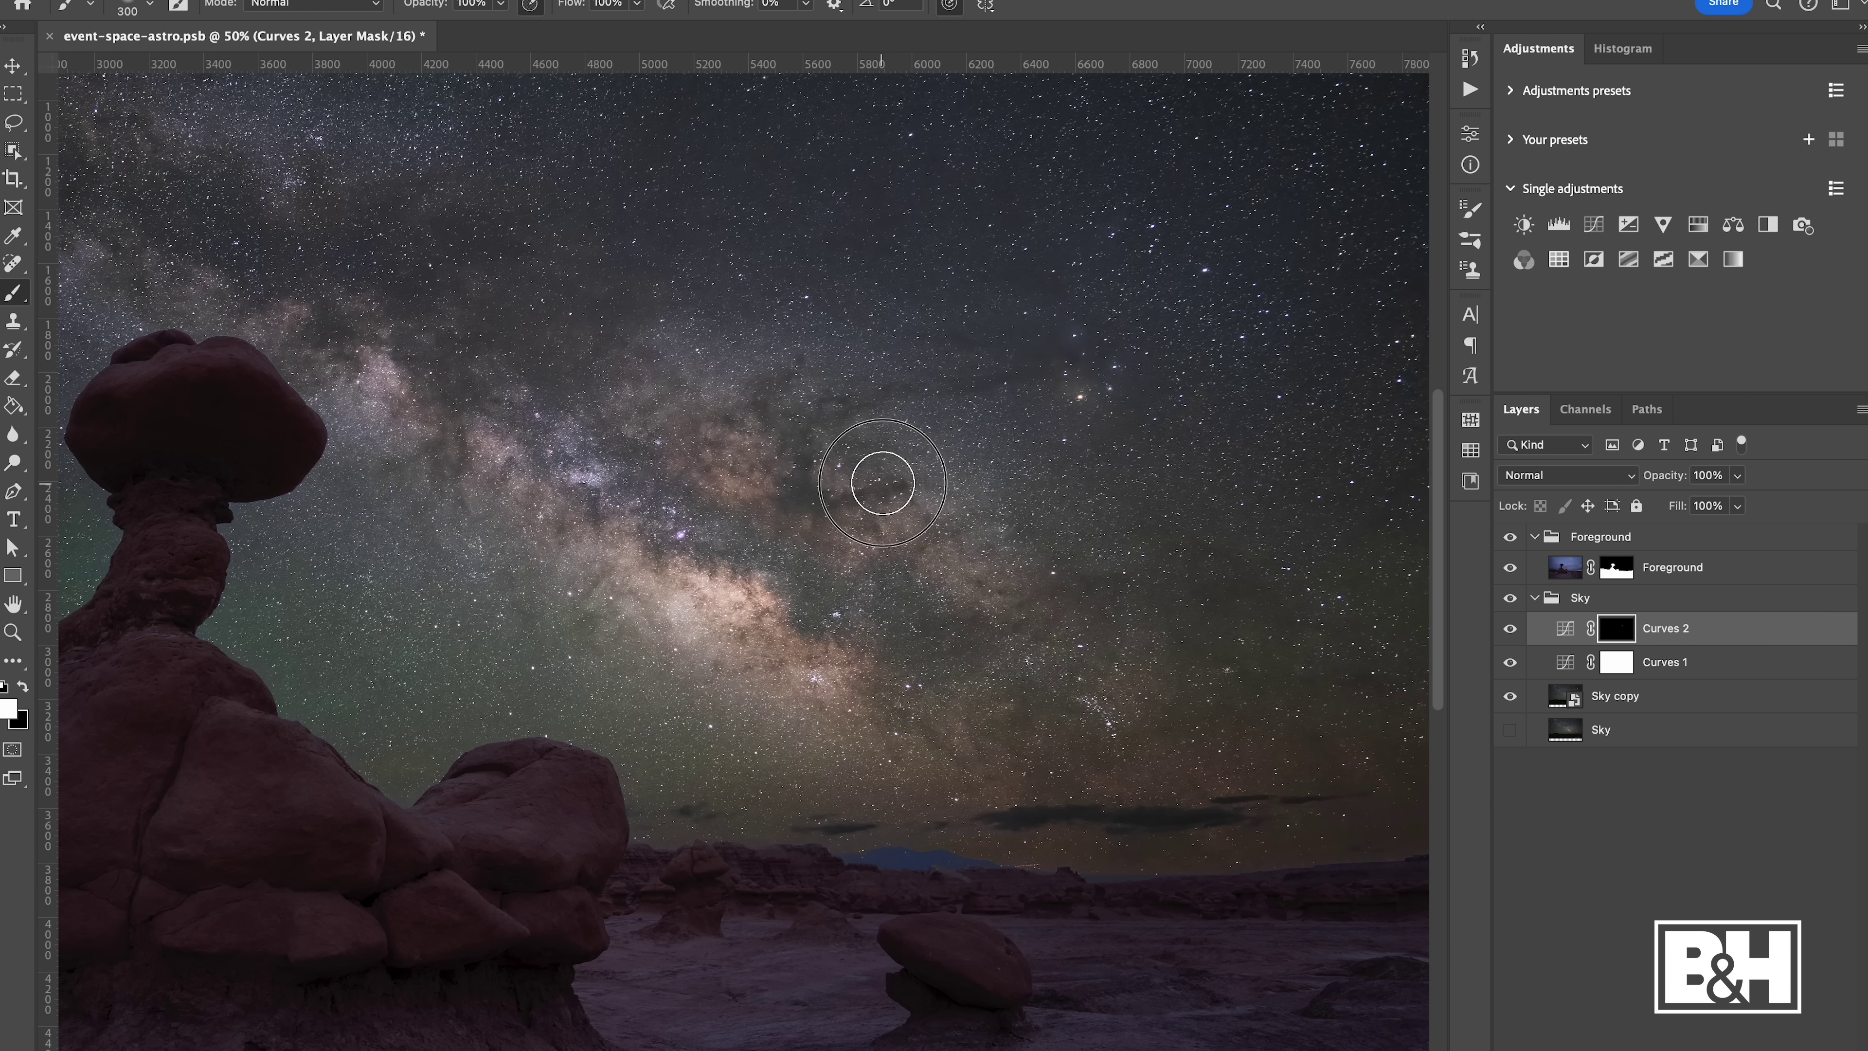
mouse_move(878, 546)
left_mouse_down()
mouse_move(881, 592)
mouse_move(927, 624)
mouse_move(906, 602)
mouse_move(934, 532)
mouse_move(980, 548)
mouse_move(984, 592)
mouse_move(1070, 593)
mouse_move(986, 637)
mouse_move(993, 623)
mouse_move(1024, 621)
mouse_move(938, 691)
mouse_move(914, 632)
mouse_move(906, 764)
mouse_move(926, 687)
mouse_move(938, 735)
mouse_move(995, 722)
mouse_move(978, 693)
mouse_move(1015, 719)
mouse_move(1021, 684)
mouse_move(1020, 728)
mouse_move(1073, 677)
mouse_move(1062, 759)
mouse_move(1144, 700)
mouse_move(1178, 640)
mouse_move(1188, 691)
mouse_move(1221, 630)
mouse_move(1228, 717)
mouse_move(1233, 640)
mouse_move(1286, 706)
mouse_move(1282, 661)
mouse_move(1285, 730)
mouse_move(1158, 755)
mouse_move(1075, 689)
mouse_move(1093, 622)
mouse_move(1064, 677)
mouse_move(846, 613)
mouse_move(717, 594)
left_mouse_up()
mouse_move(742, 661)
left_mouse_down()
mouse_move(814, 639)
mouse_move(855, 688)
left_mouse_up()
mouse_move(791, 579)
left_mouse_down()
mouse_move(679, 492)
mouse_move(755, 459)
mouse_move(755, 413)
mouse_move(701, 427)
mouse_move(785, 396)
mouse_move(959, 388)
mouse_move(792, 468)
left_mouse_up()
mouse_move(677, 500)
left_mouse_down()
mouse_move(575, 367)
mouse_move(475, 353)
mouse_move(448, 484)
mouse_move(446, 438)
mouse_move(397, 472)
left_mouse_up()
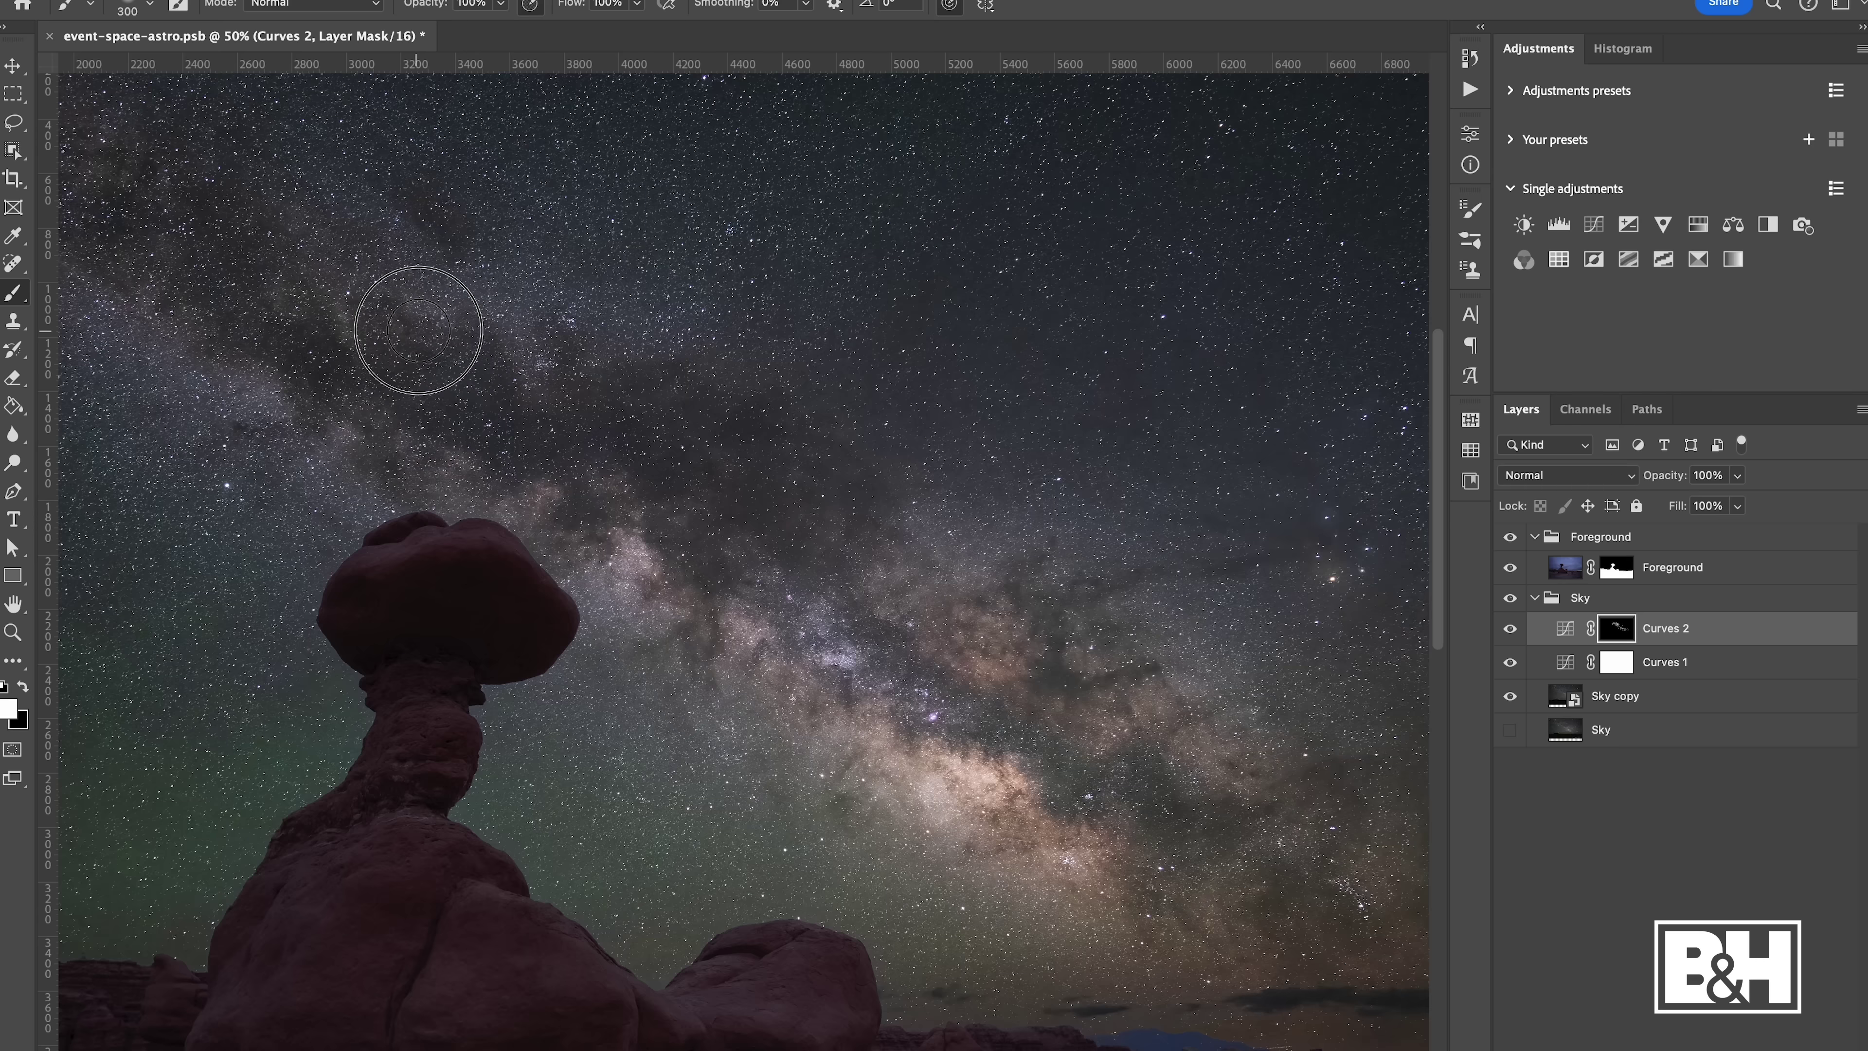
Extend the white painting on the Curves 2 mask along the upper Milky Way's dark lanes, and compare before and after
left_click_drag(284, 272, 544, 458)
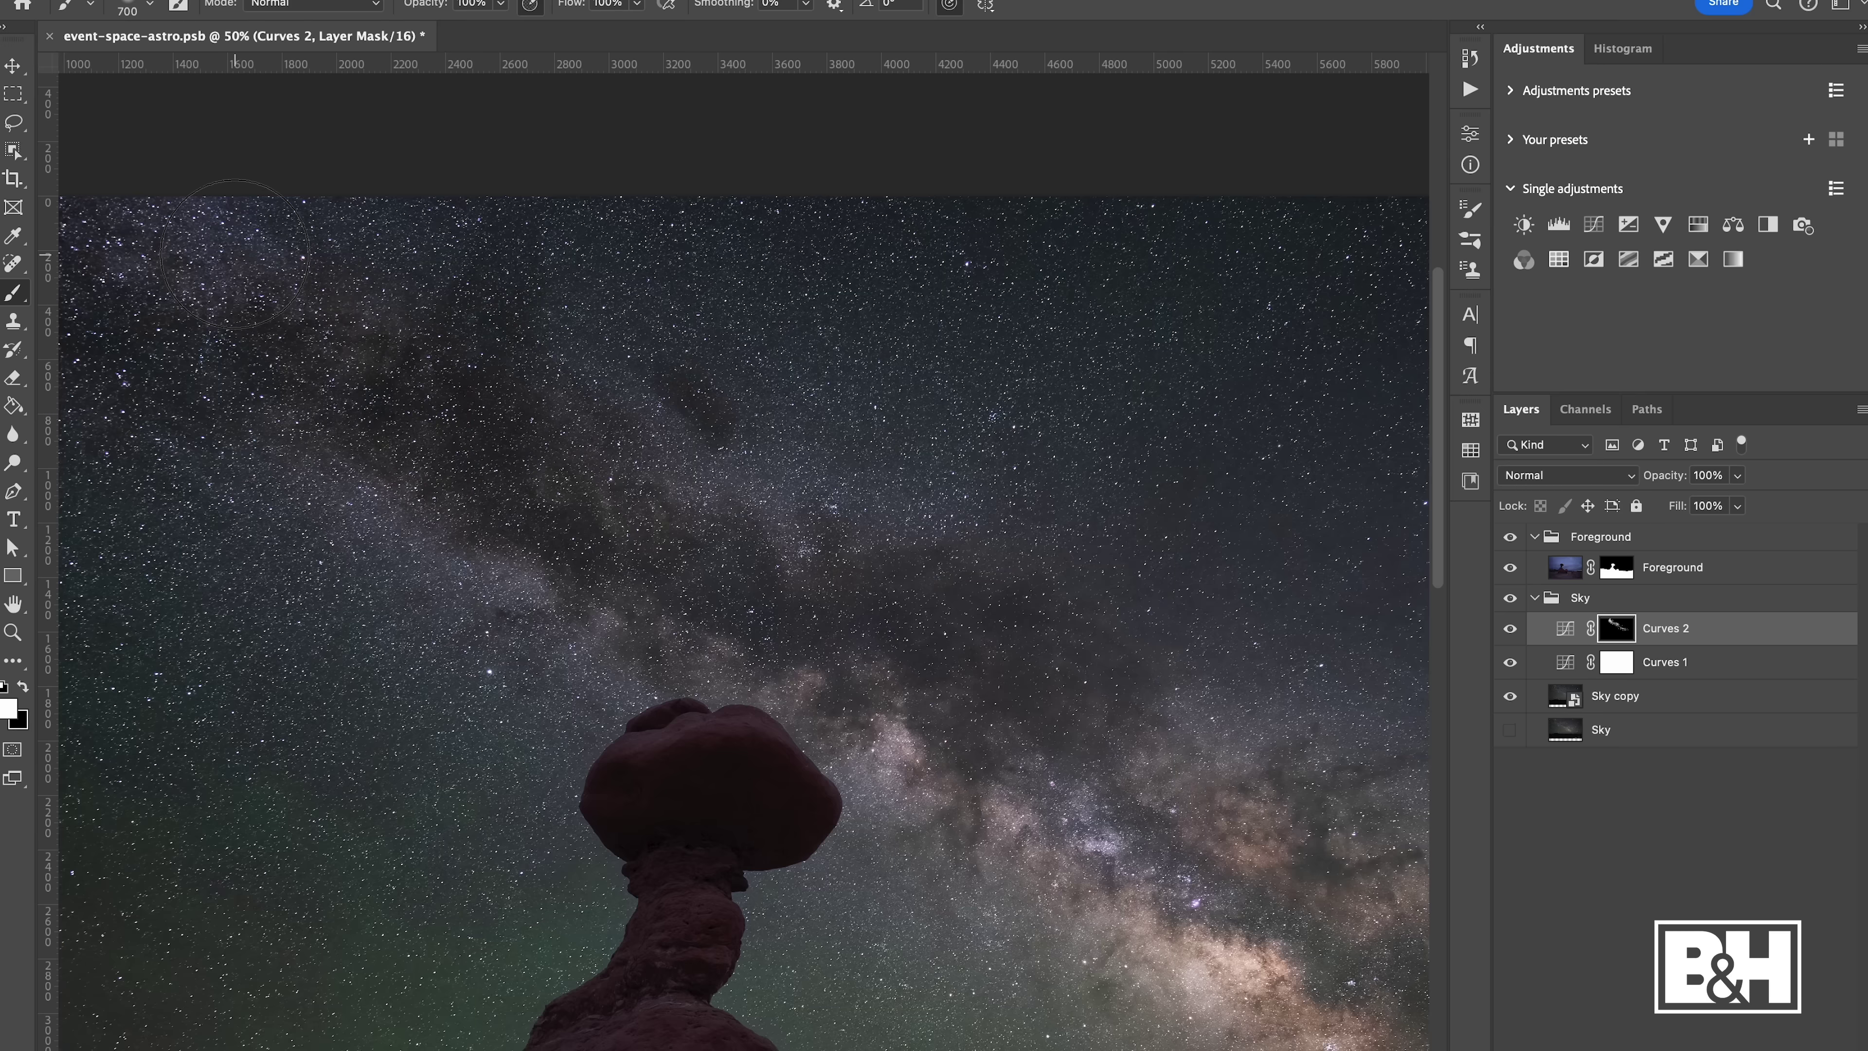
left_click_drag(256, 315, 515, 329)
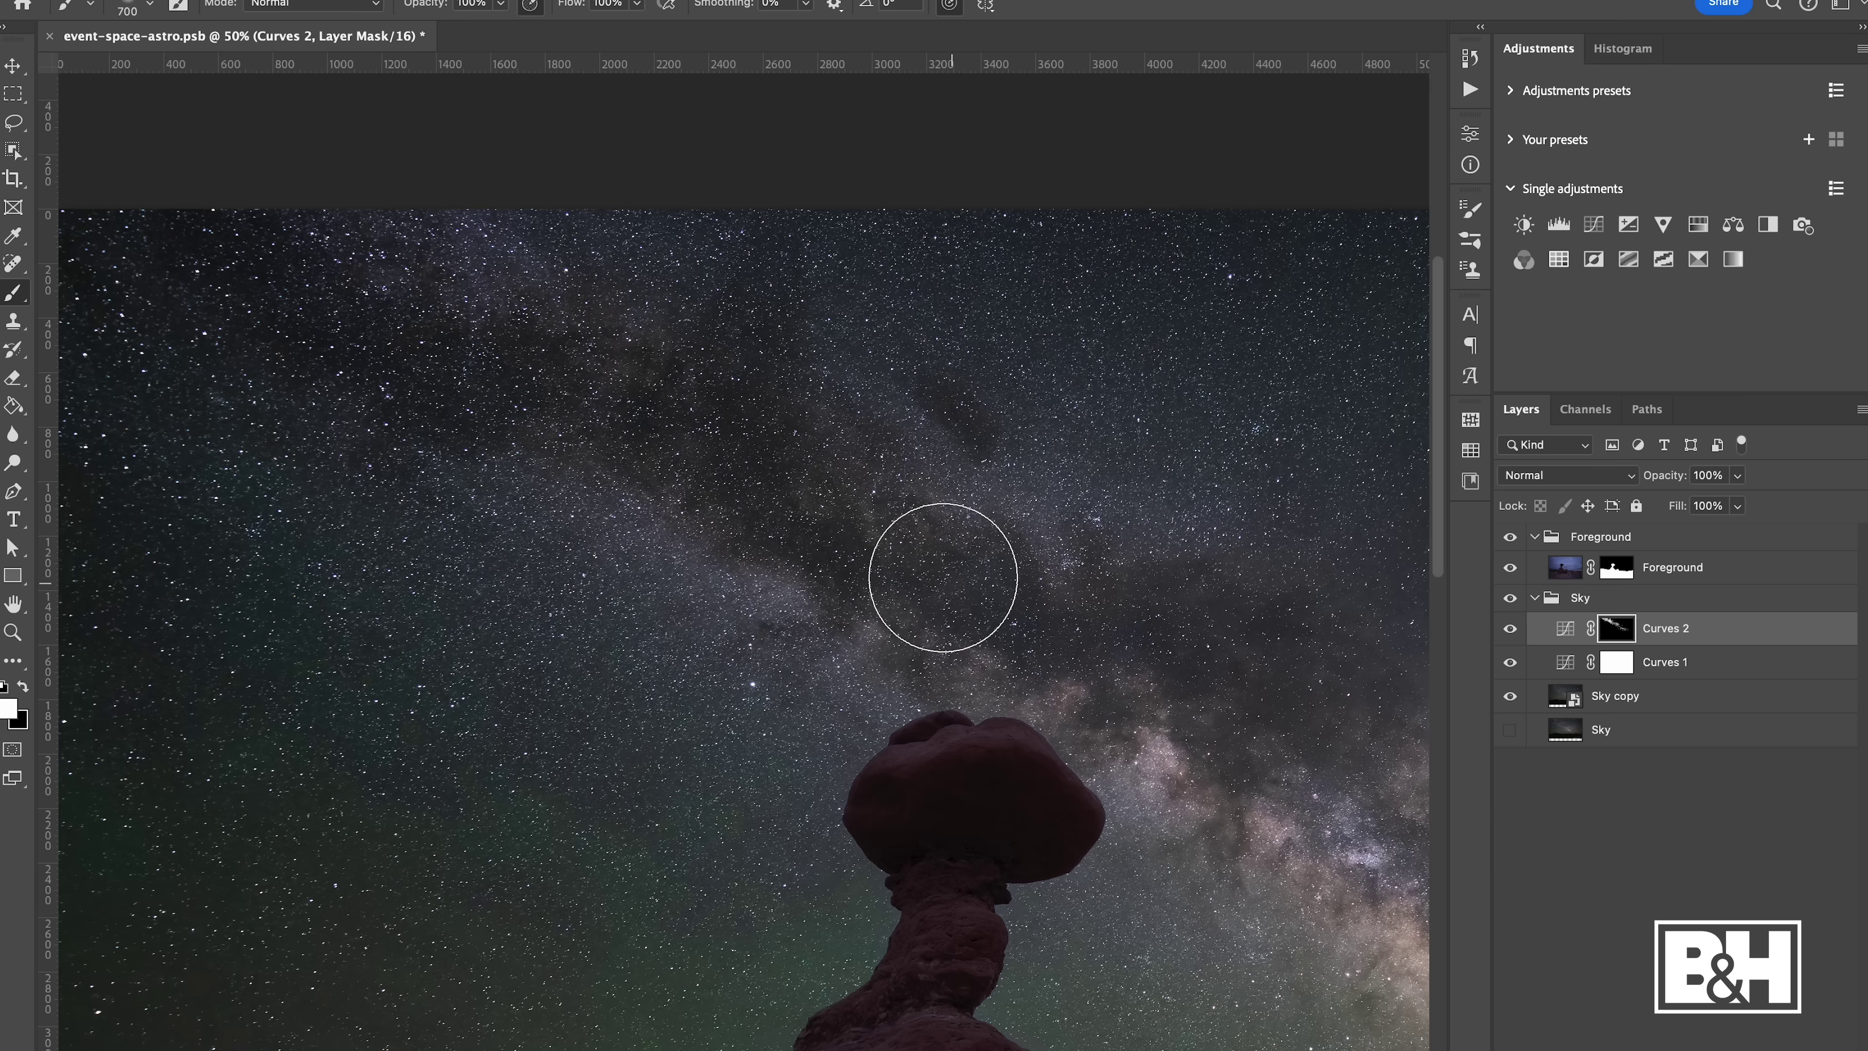
scroll(1022, 514, "down", 5)
scroll(1021, 514, "right", 10)
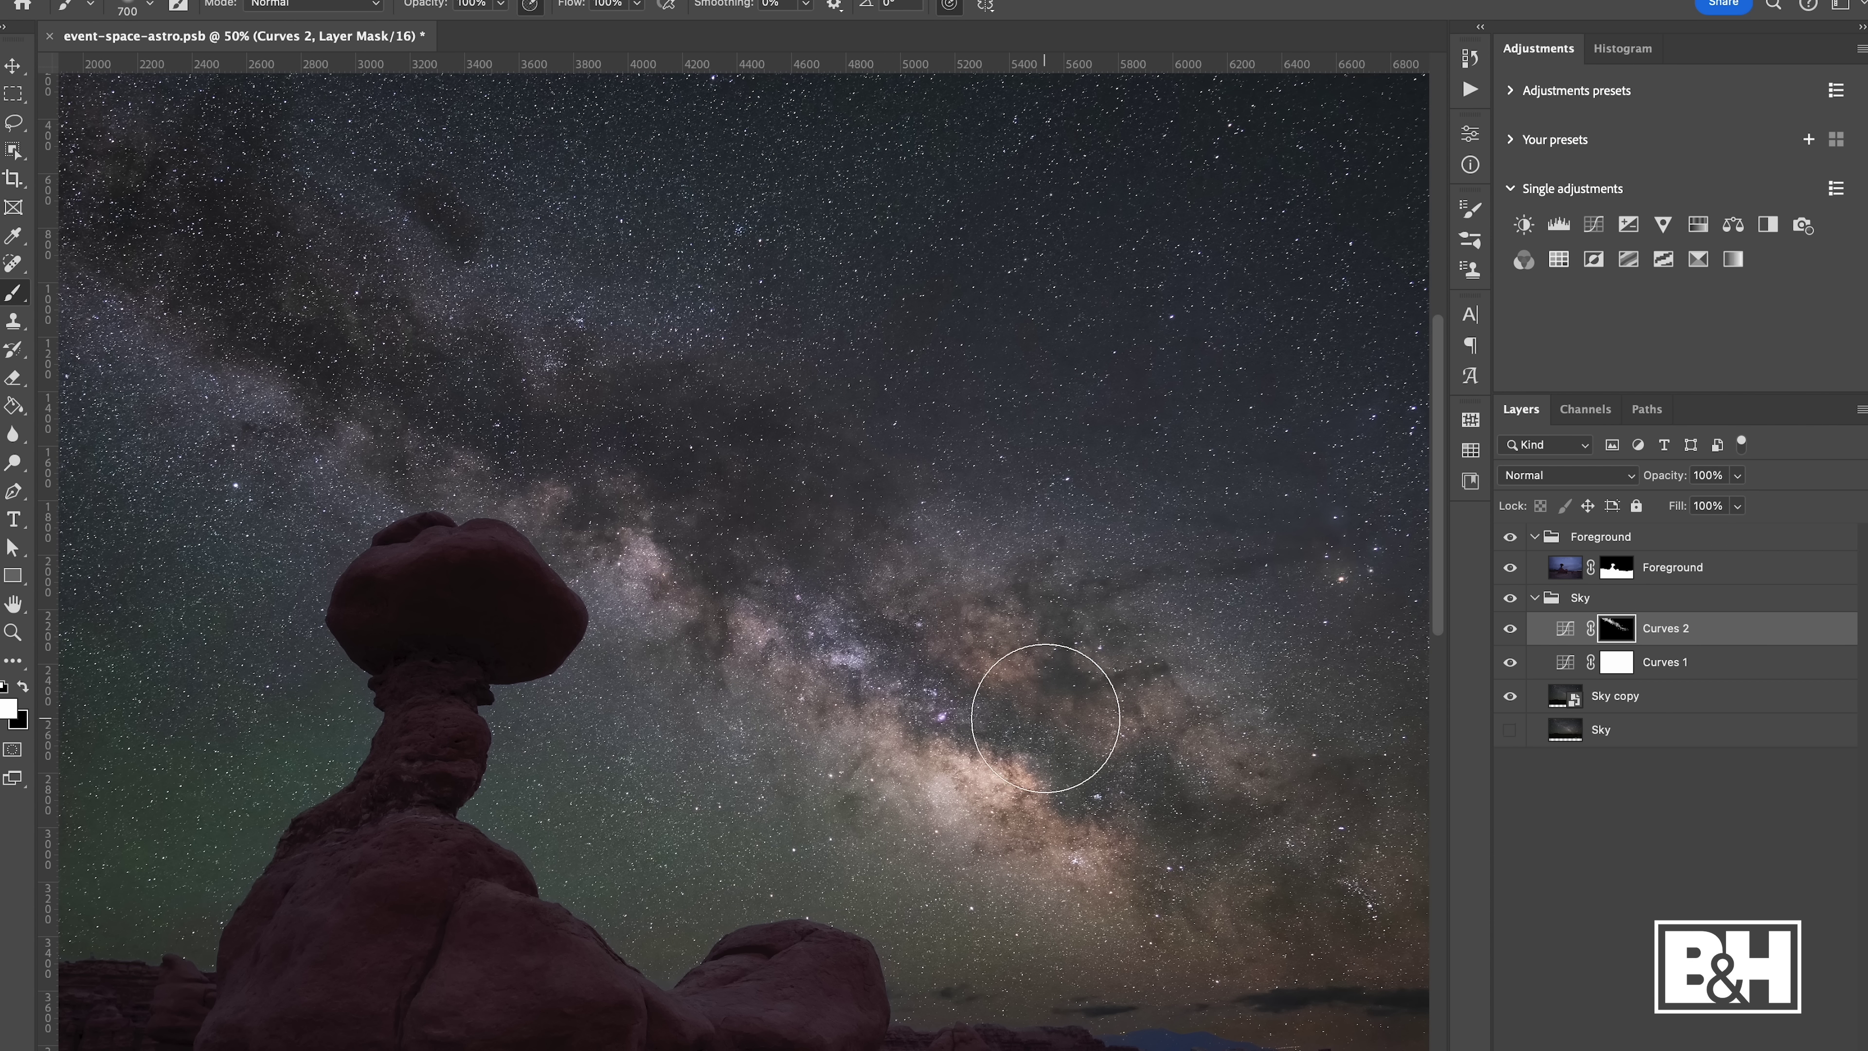
left_click_drag(1125, 775, 861, 437)
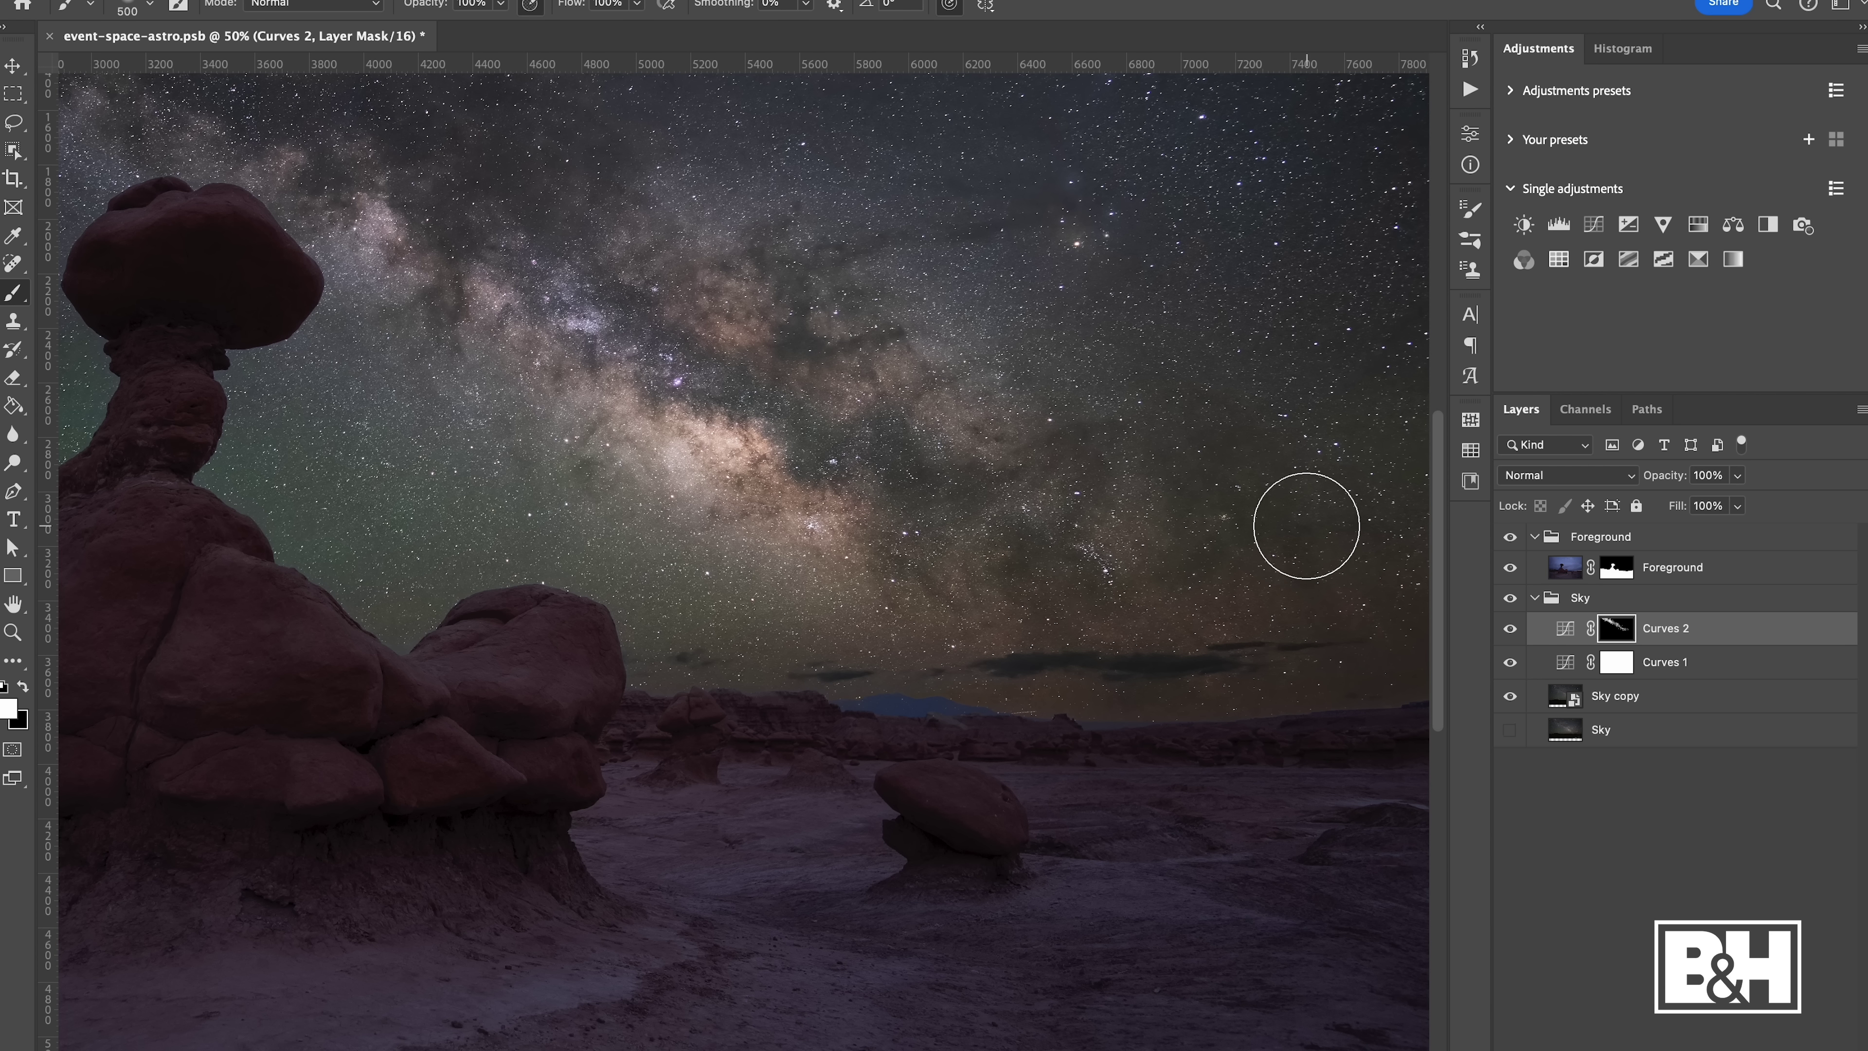
key("super+0")
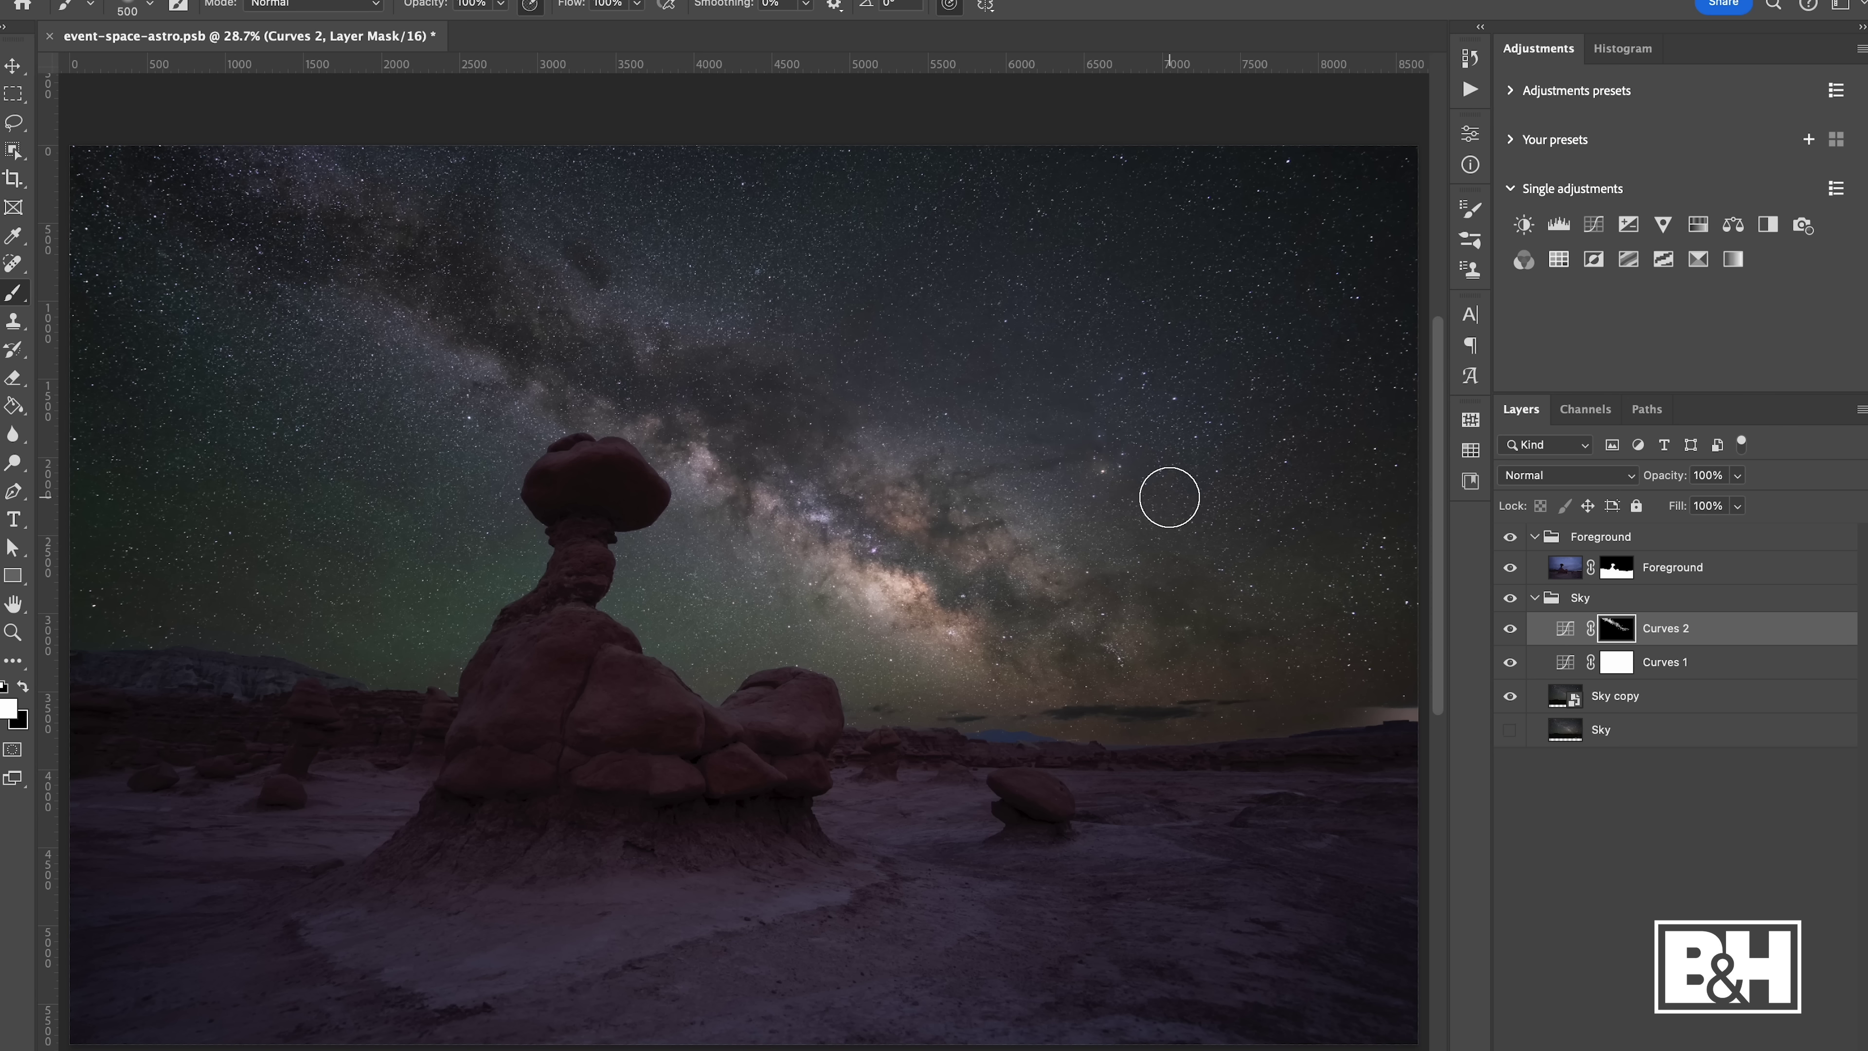
left_click(1510, 629)
left_click(1510, 629)
Add a Curves adjustment above Curves 2 and brighten the sampled Milky Way core from input 198 to output 221
left_click(1594, 225)
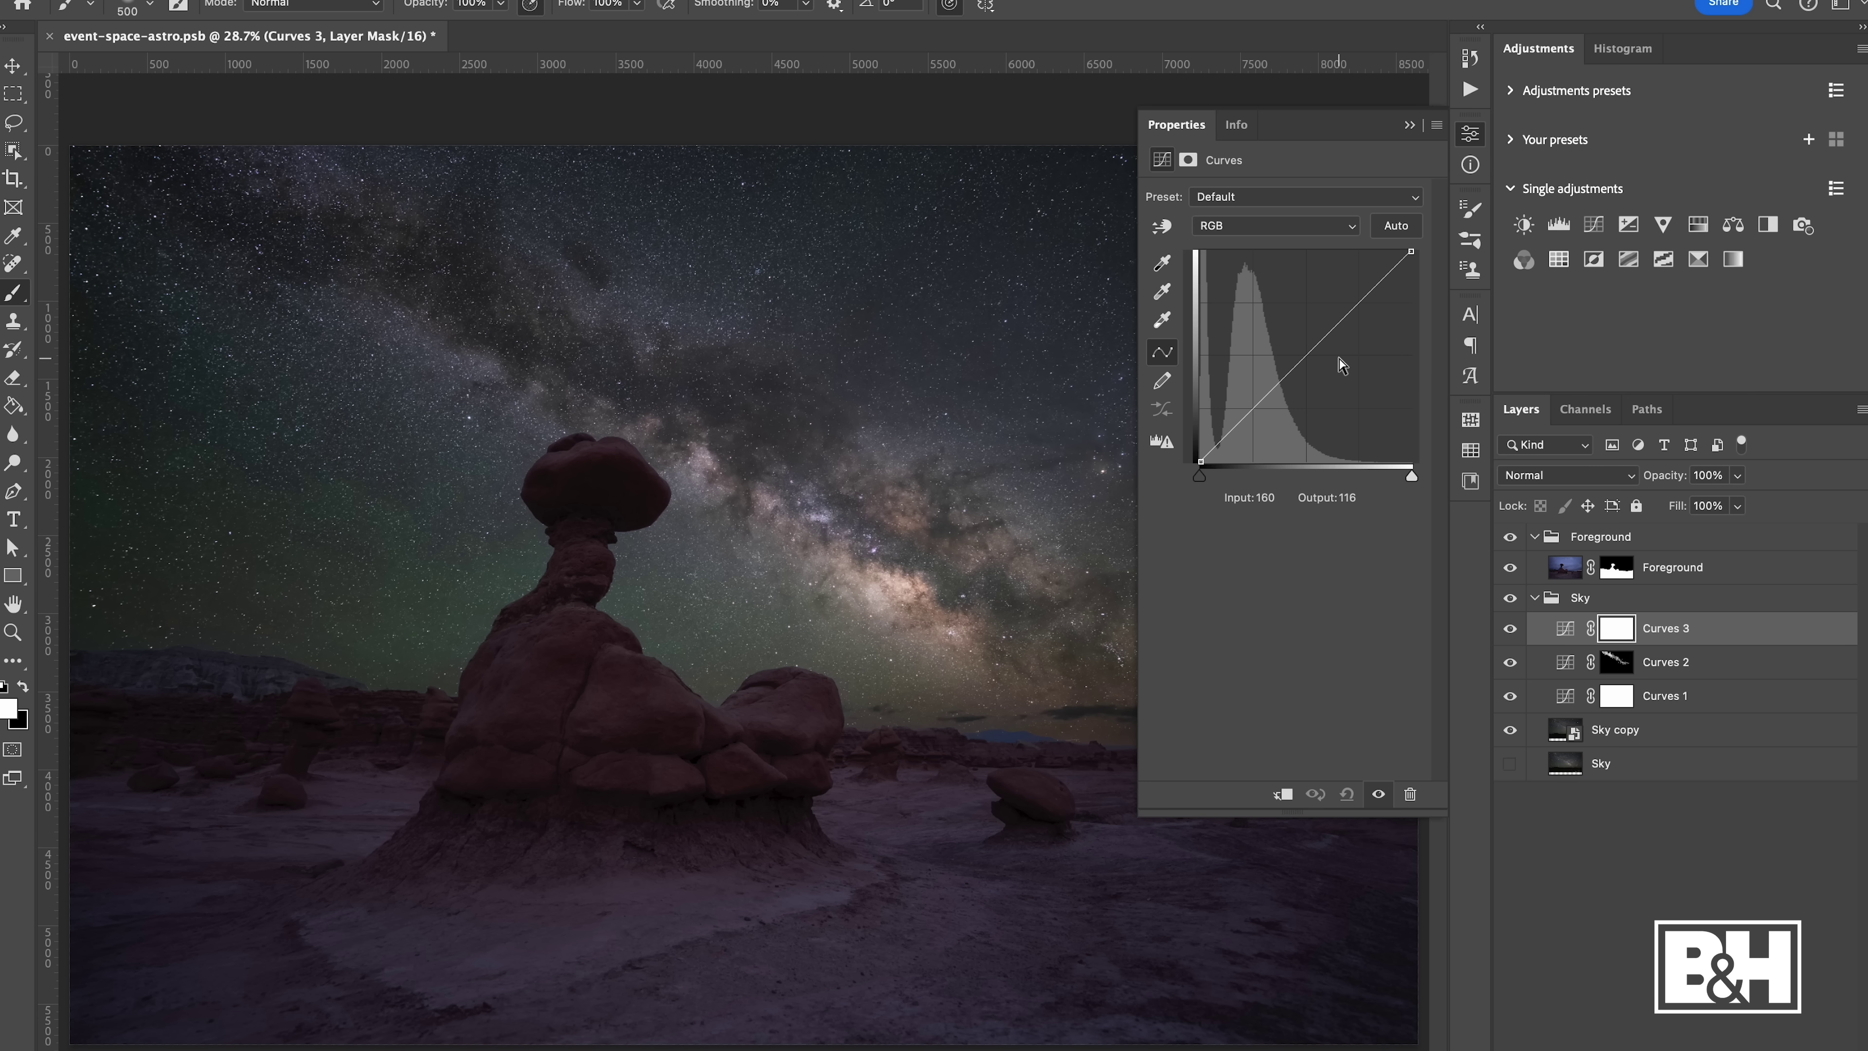
left_click(1162, 229)
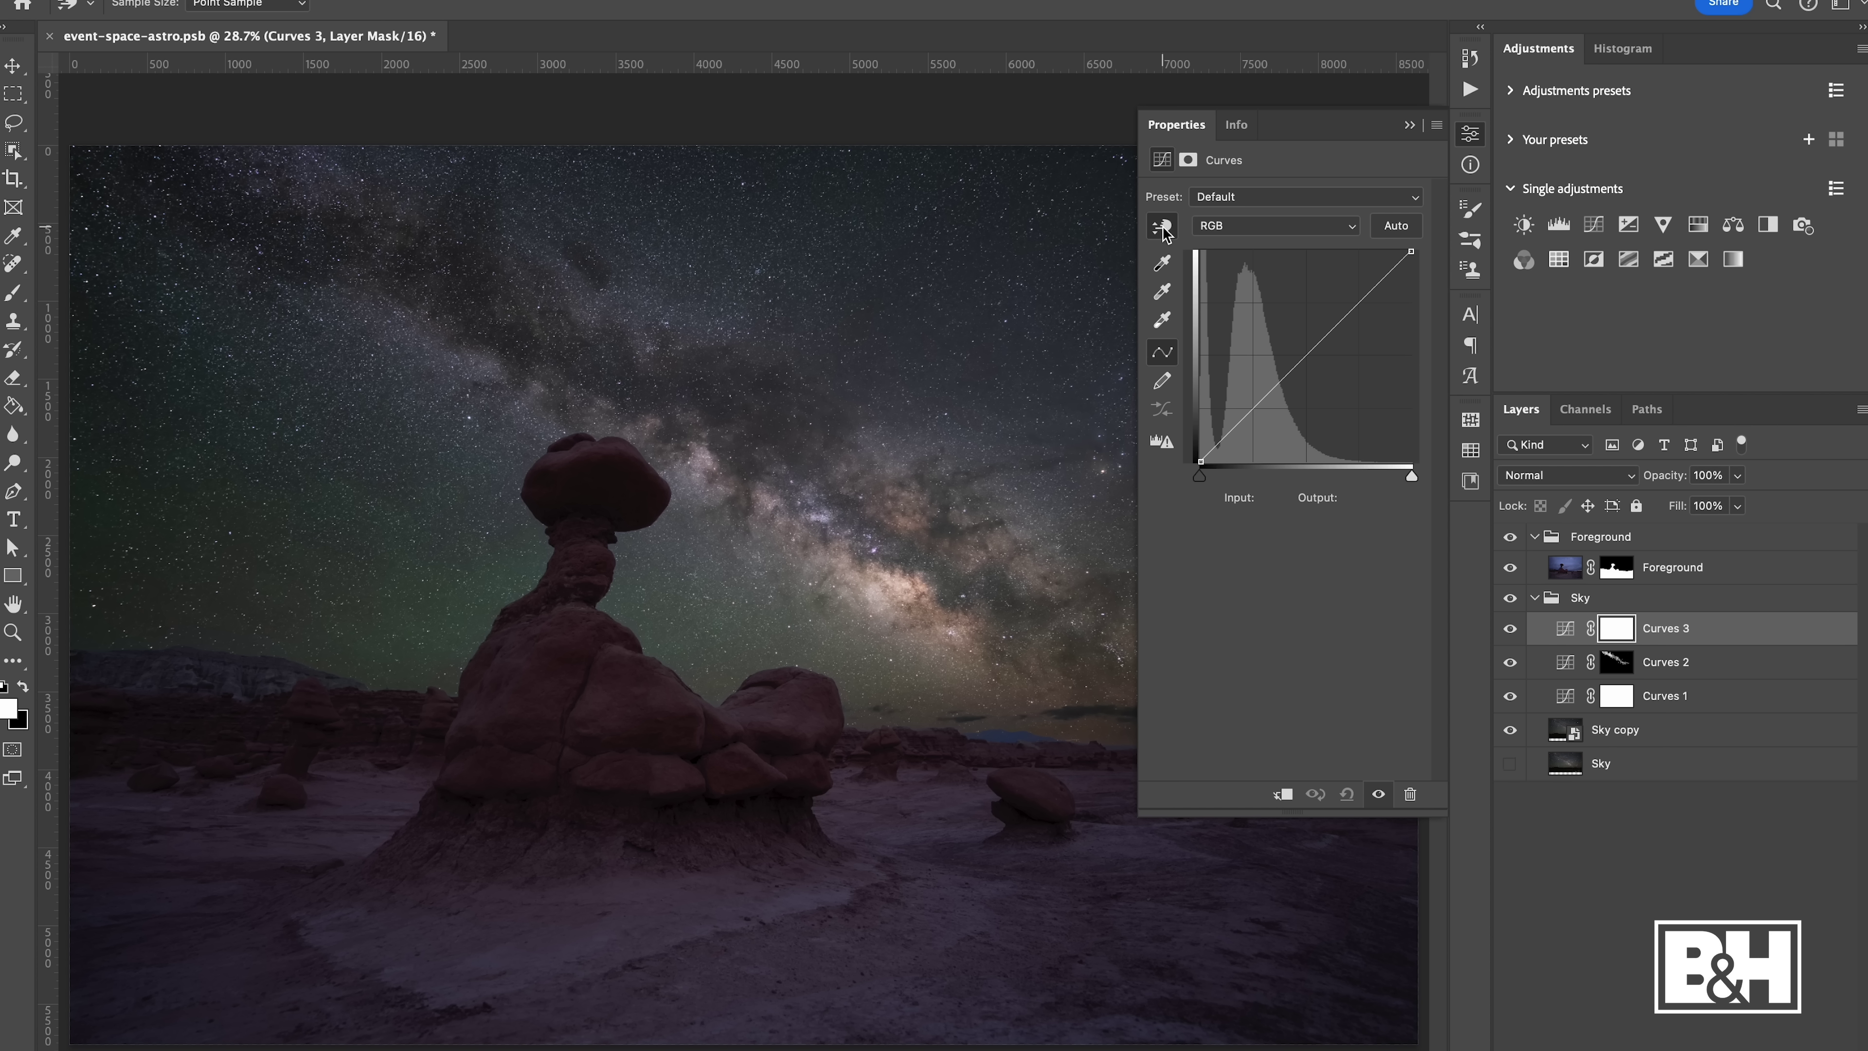
left_click(883, 587)
left_click_drag(884, 586, 883, 565)
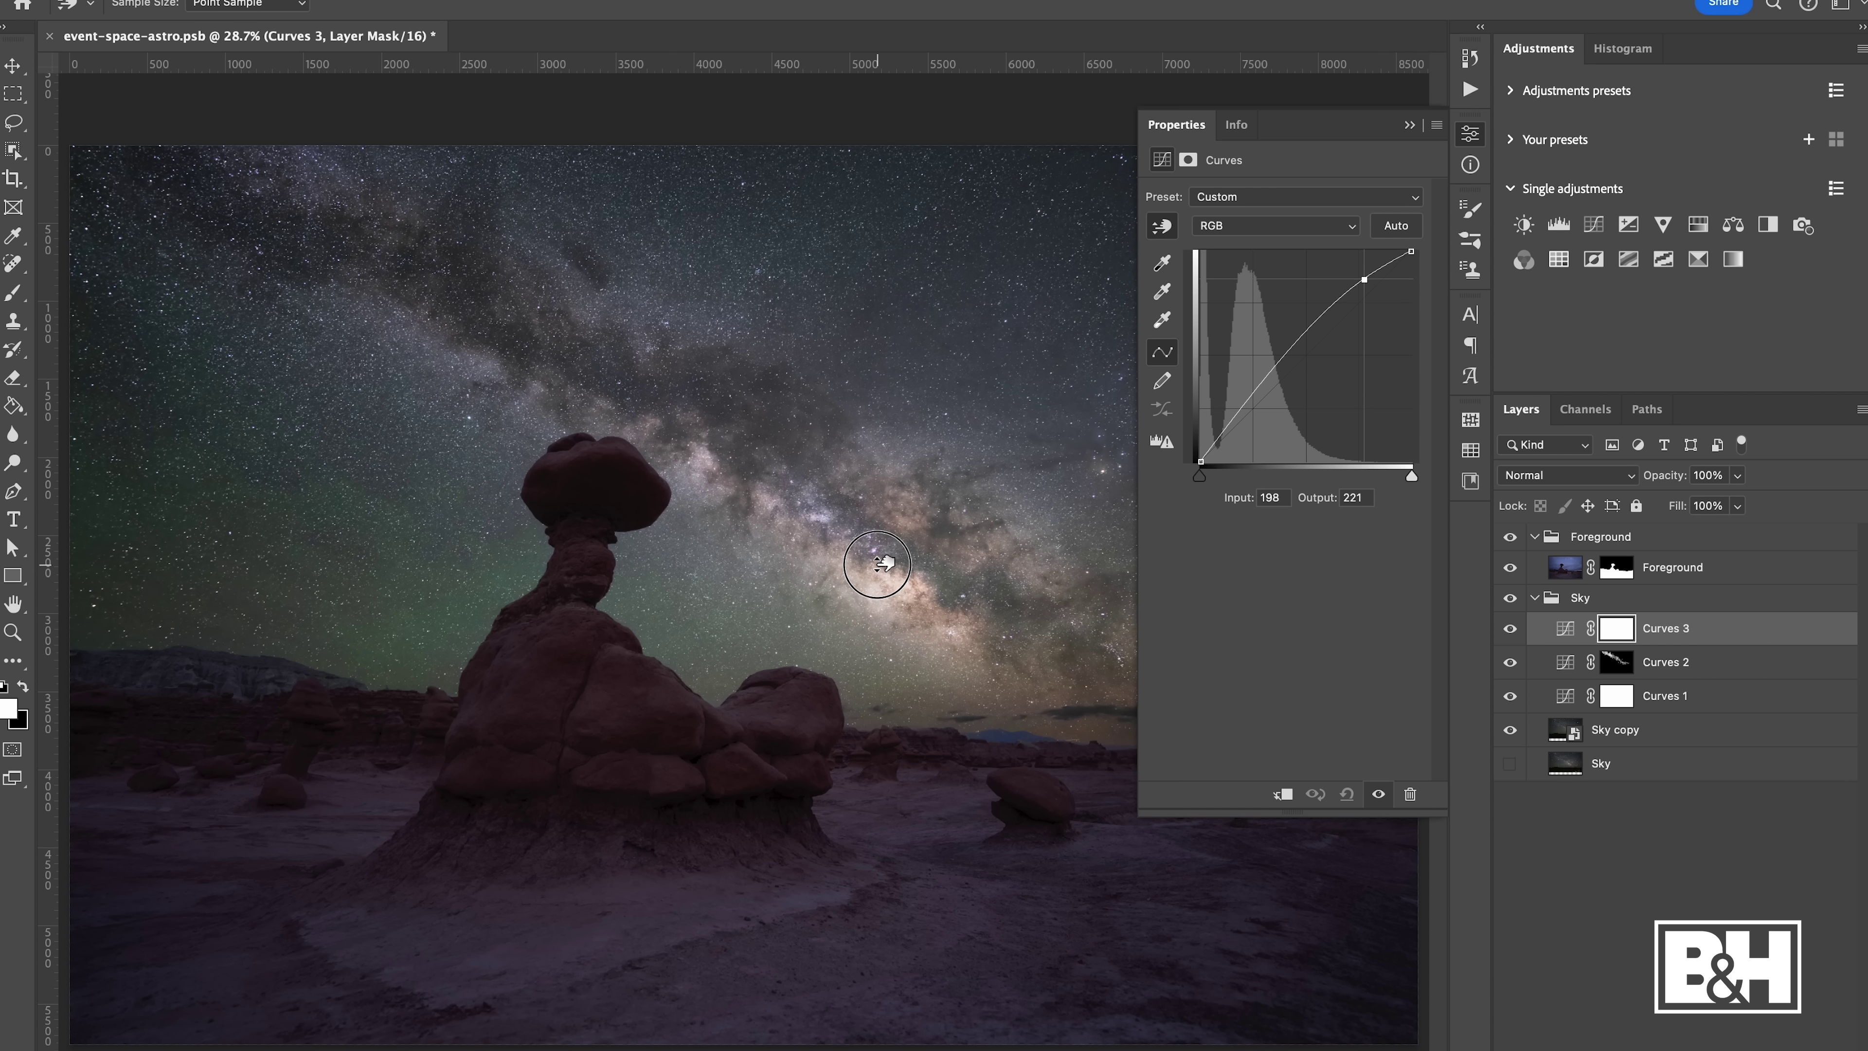
left_click(1411, 126)
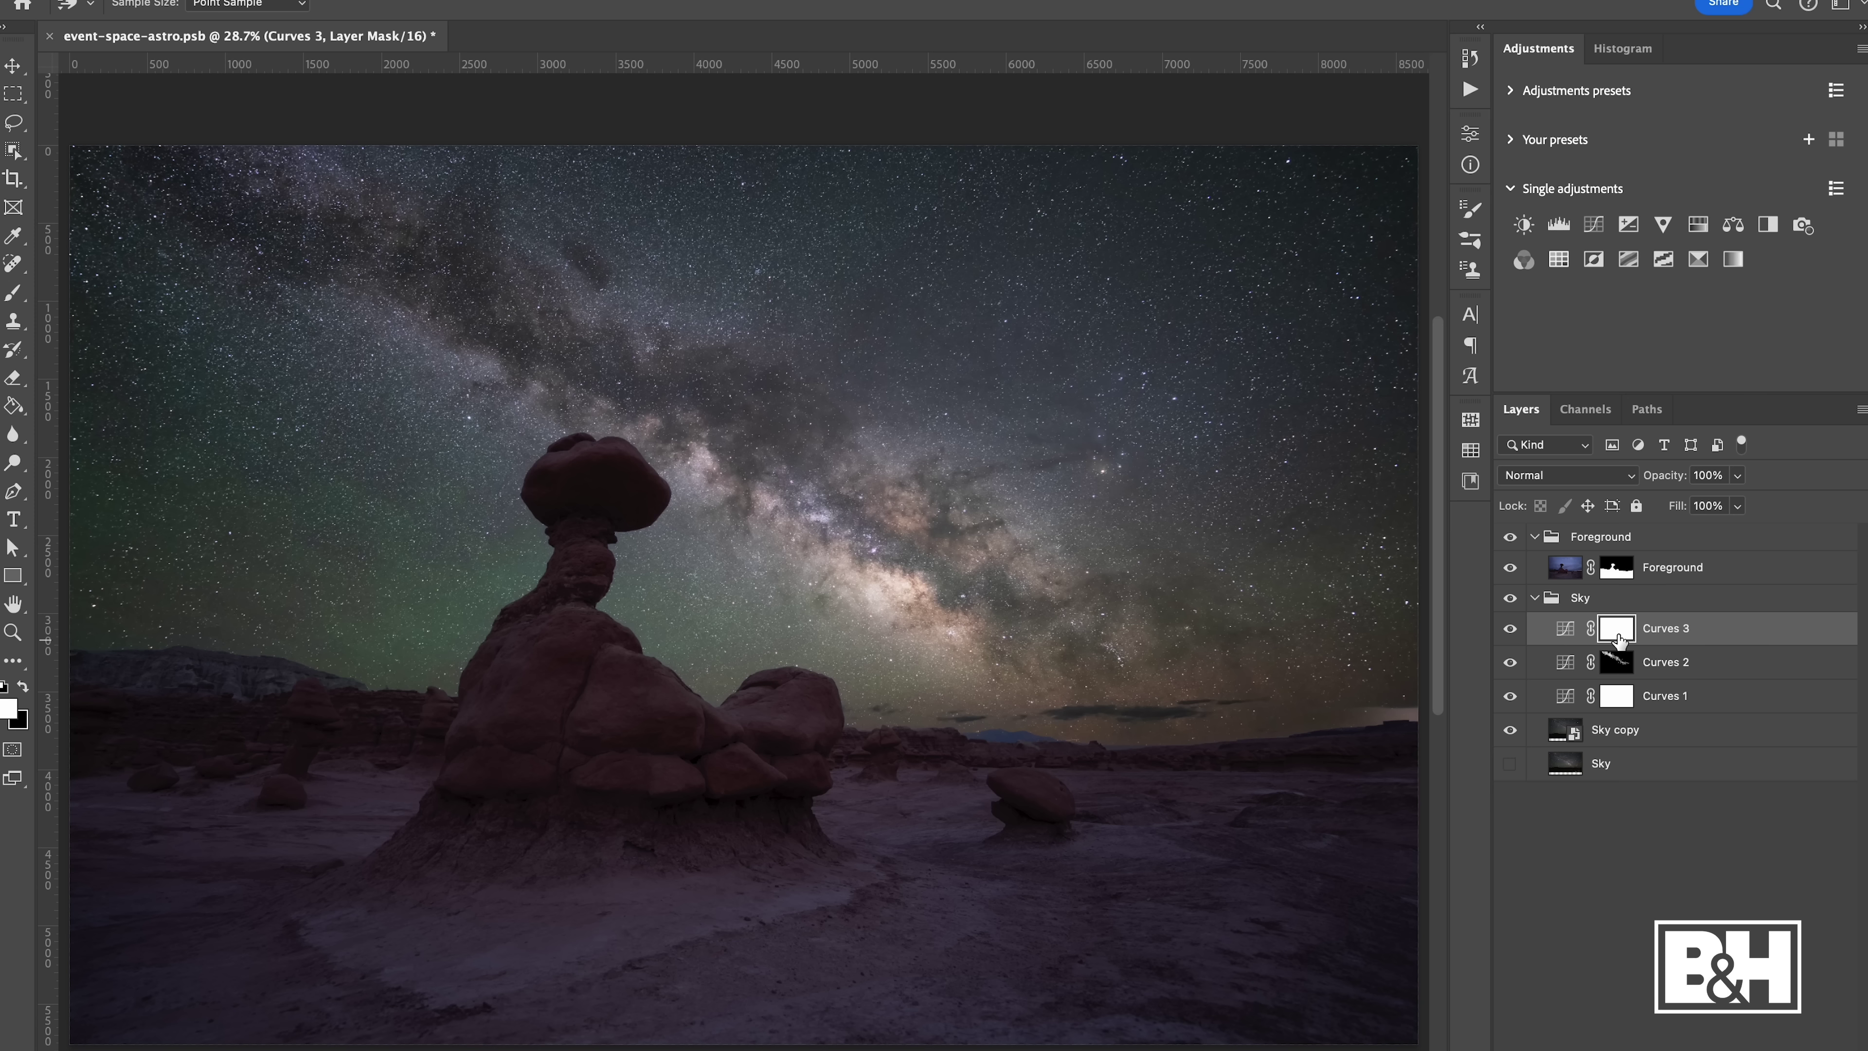
Invert the Curves 3 mask to black and paint white with a 500 px brush over the Milky Way's bright core
key("ctrl+i")
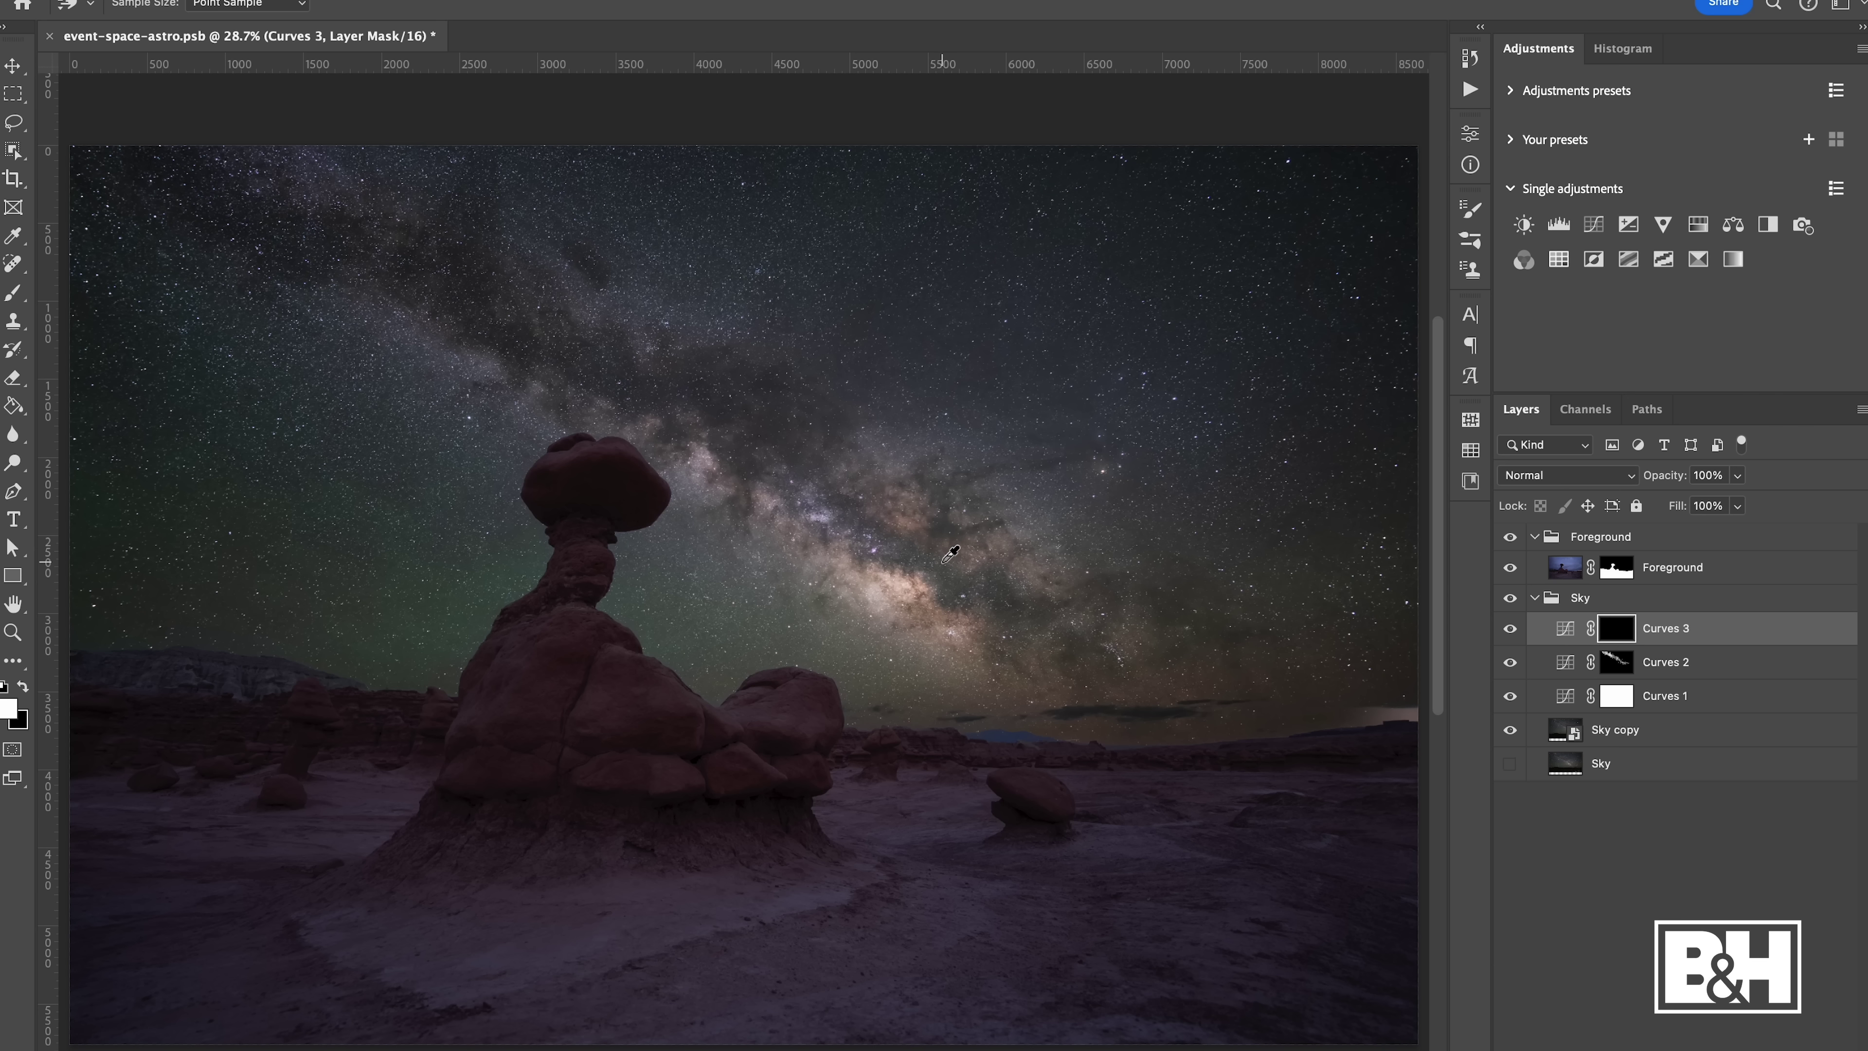
key("b")
key("ctrl+plus")
key("ctrl+plus")
key("ctrl+plus")
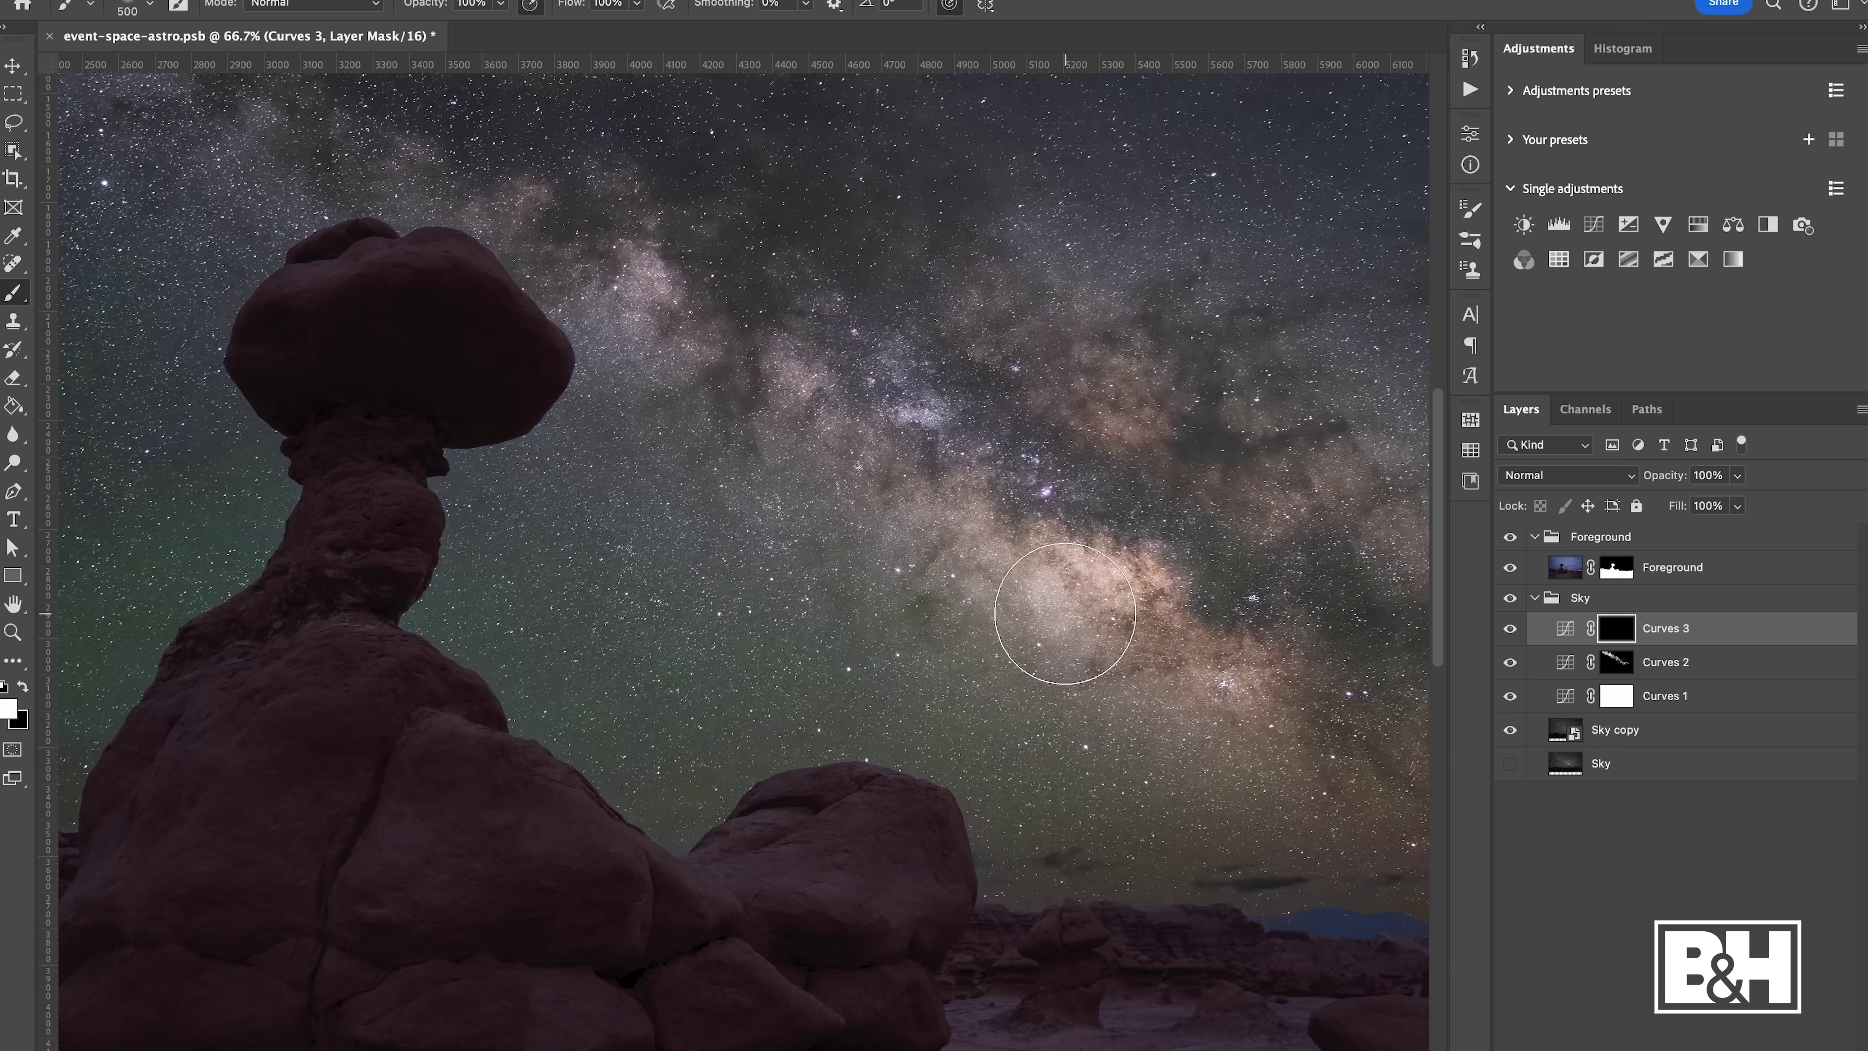
left_click_drag(1103, 573, 805, 597)
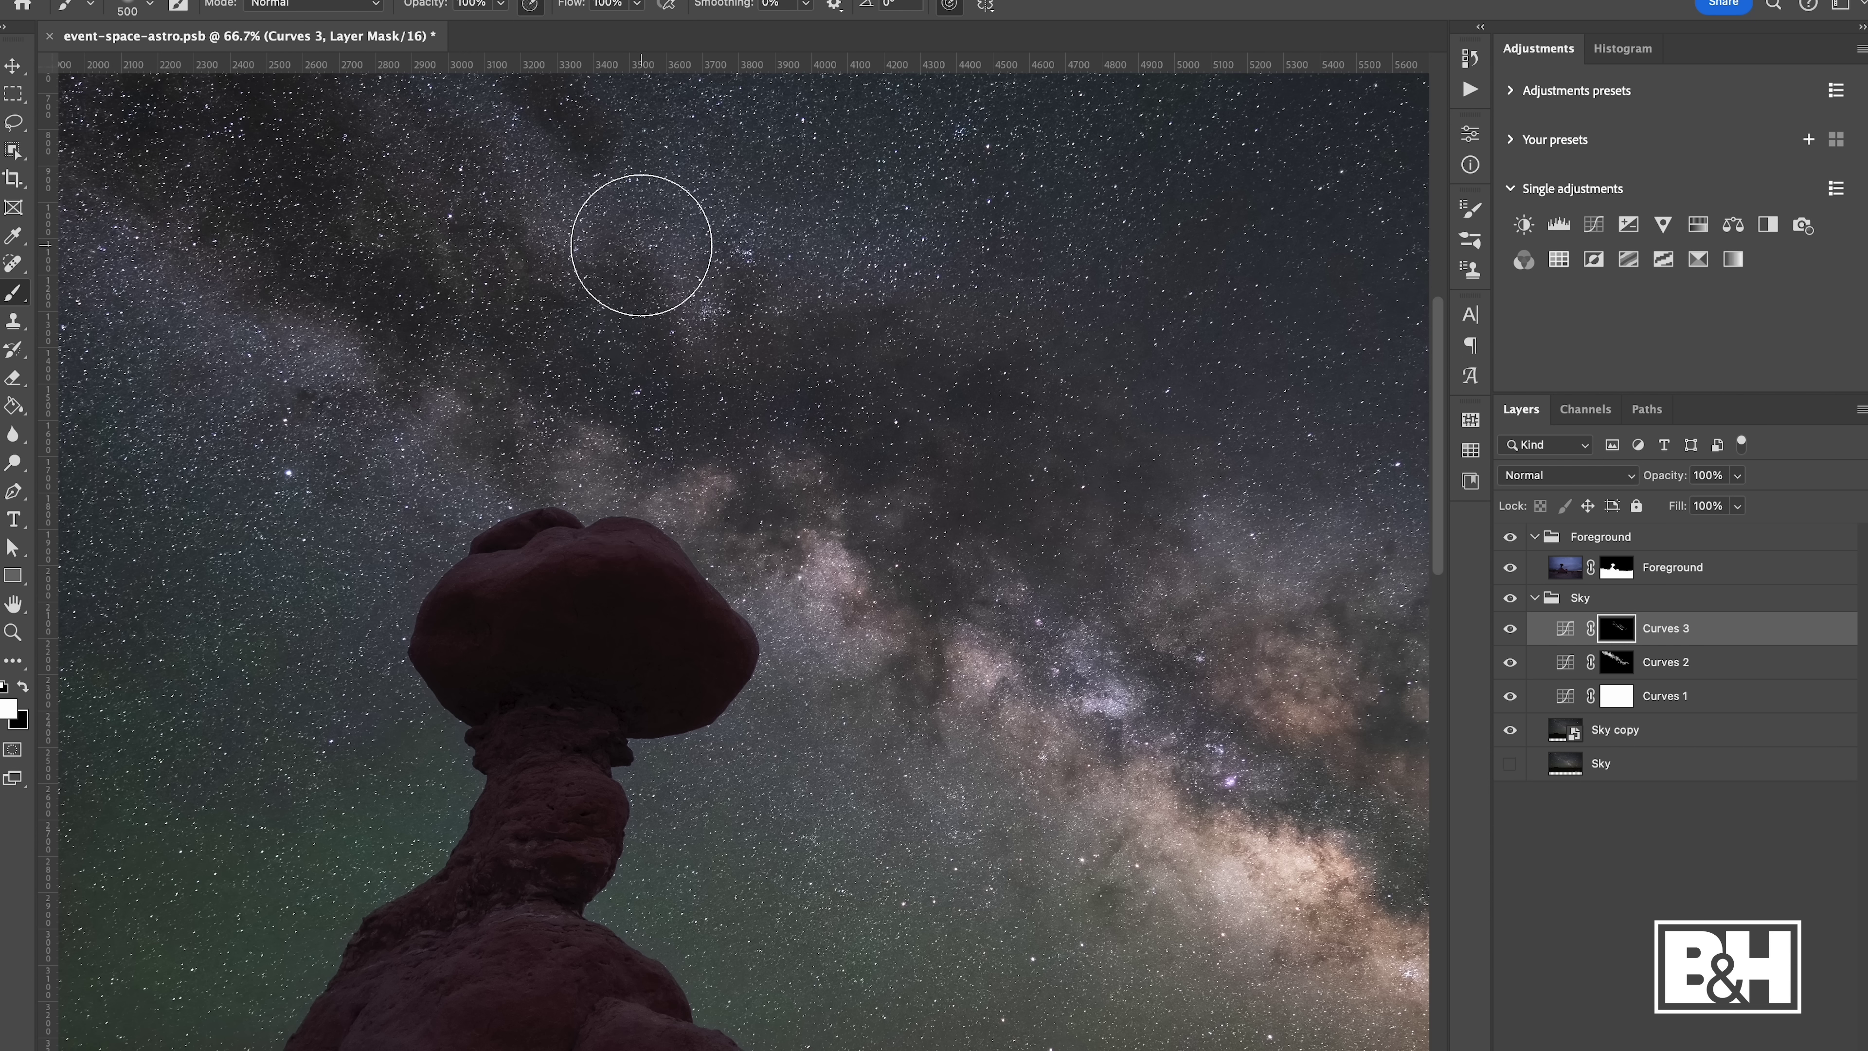
Continue revealing Curves 3 along the upper Milky Way with a 700 px white brush, and clean up the mask with a 900 px black brush
key("super+minus")
key("bracketright")
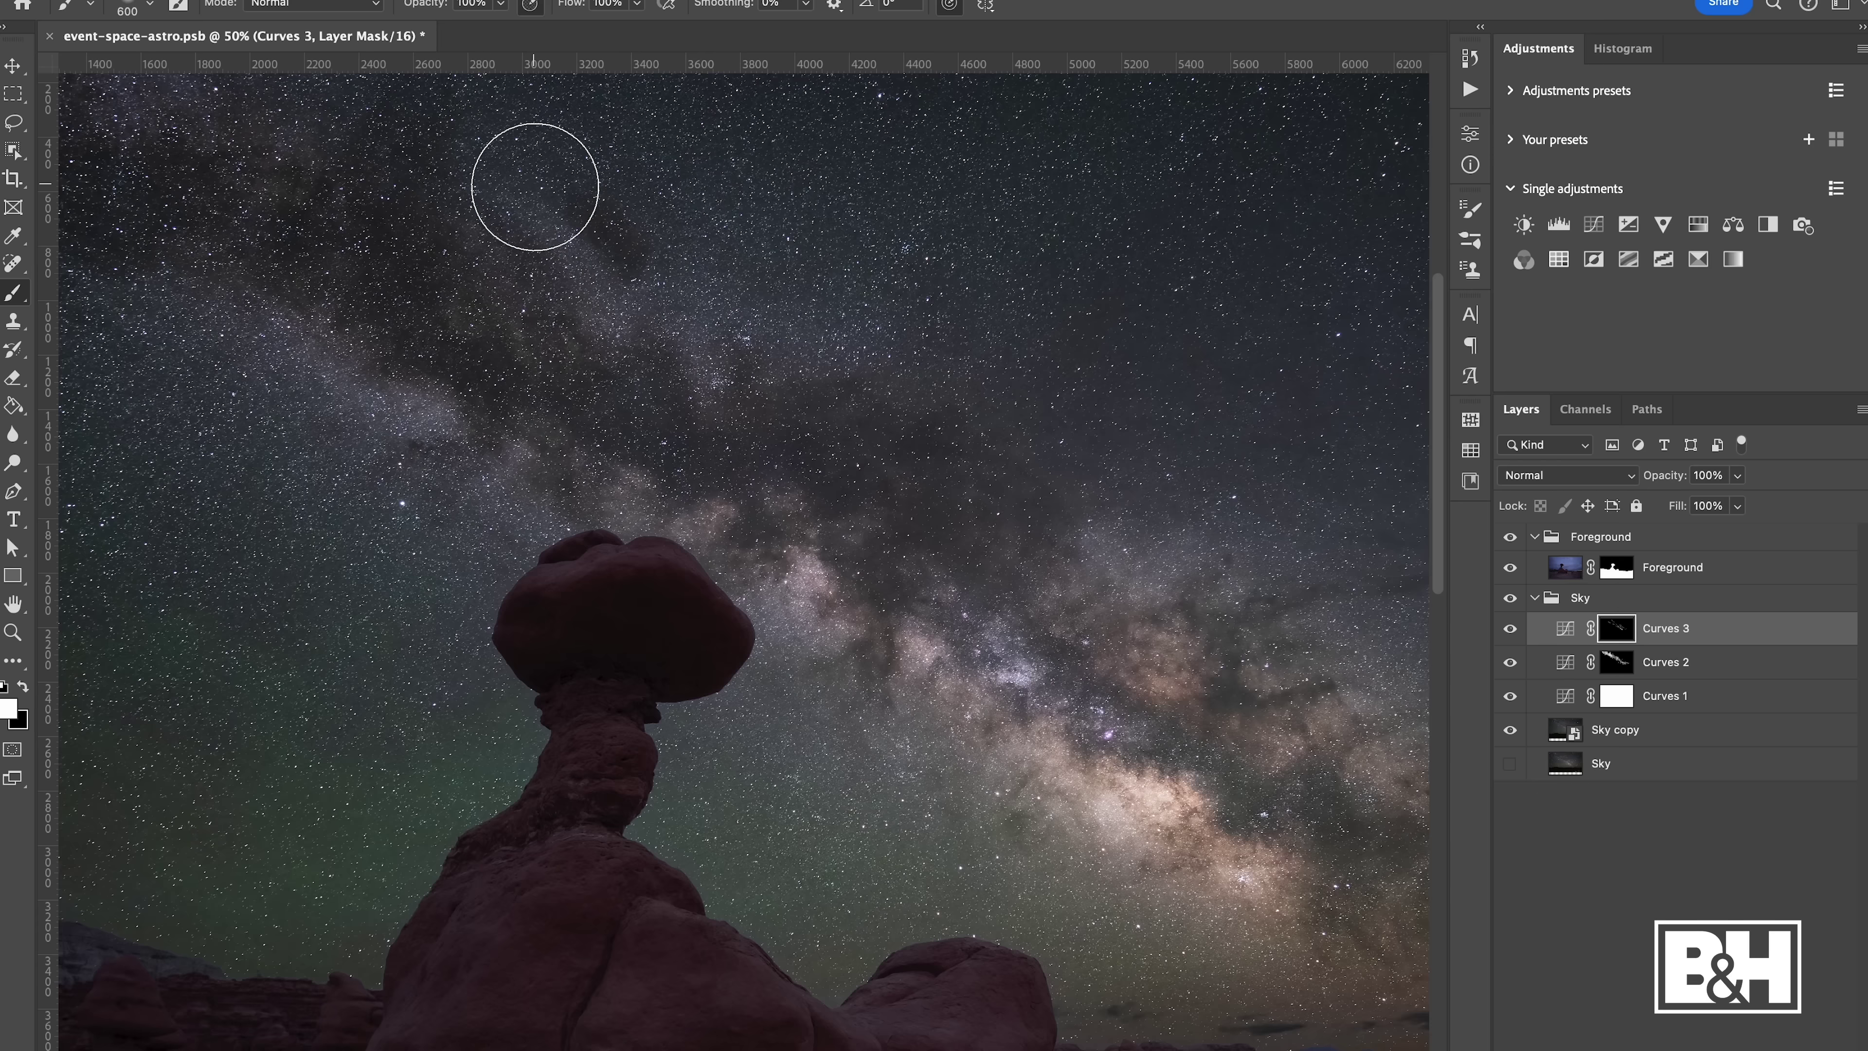
key("super+minus")
key("bracketright")
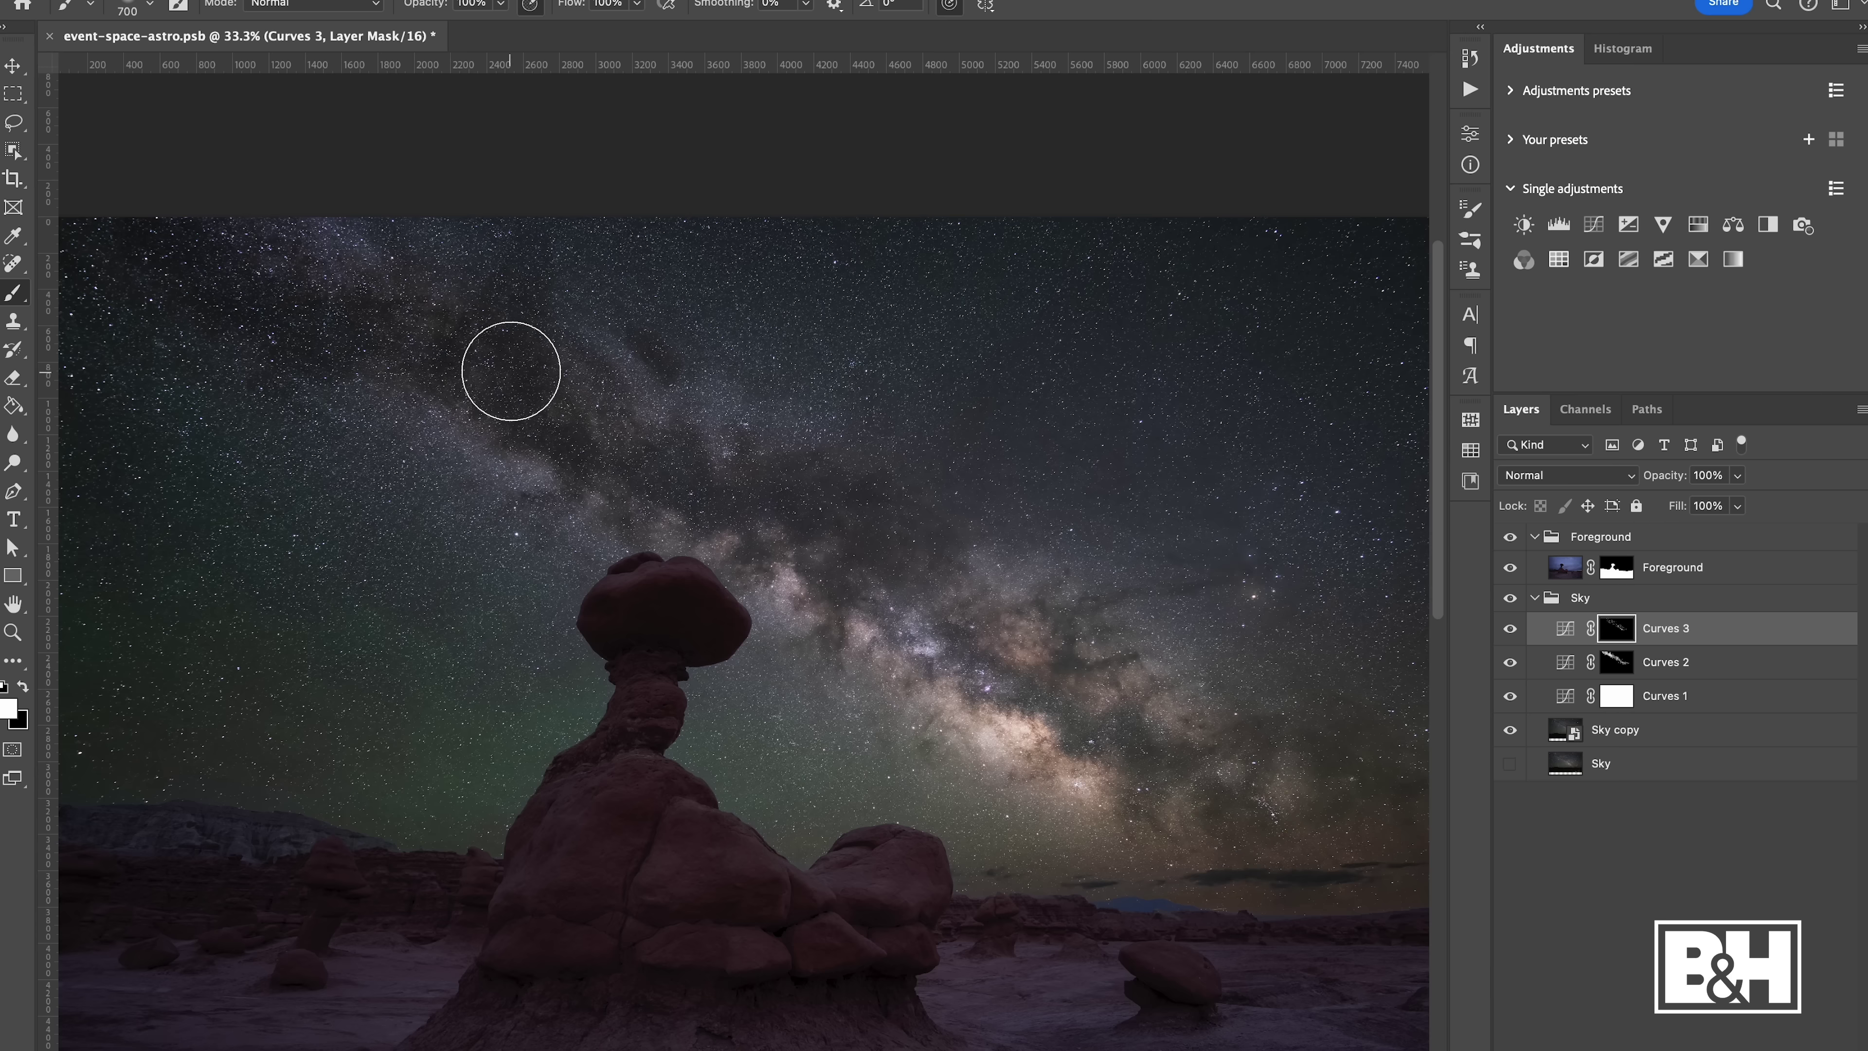
key("x")
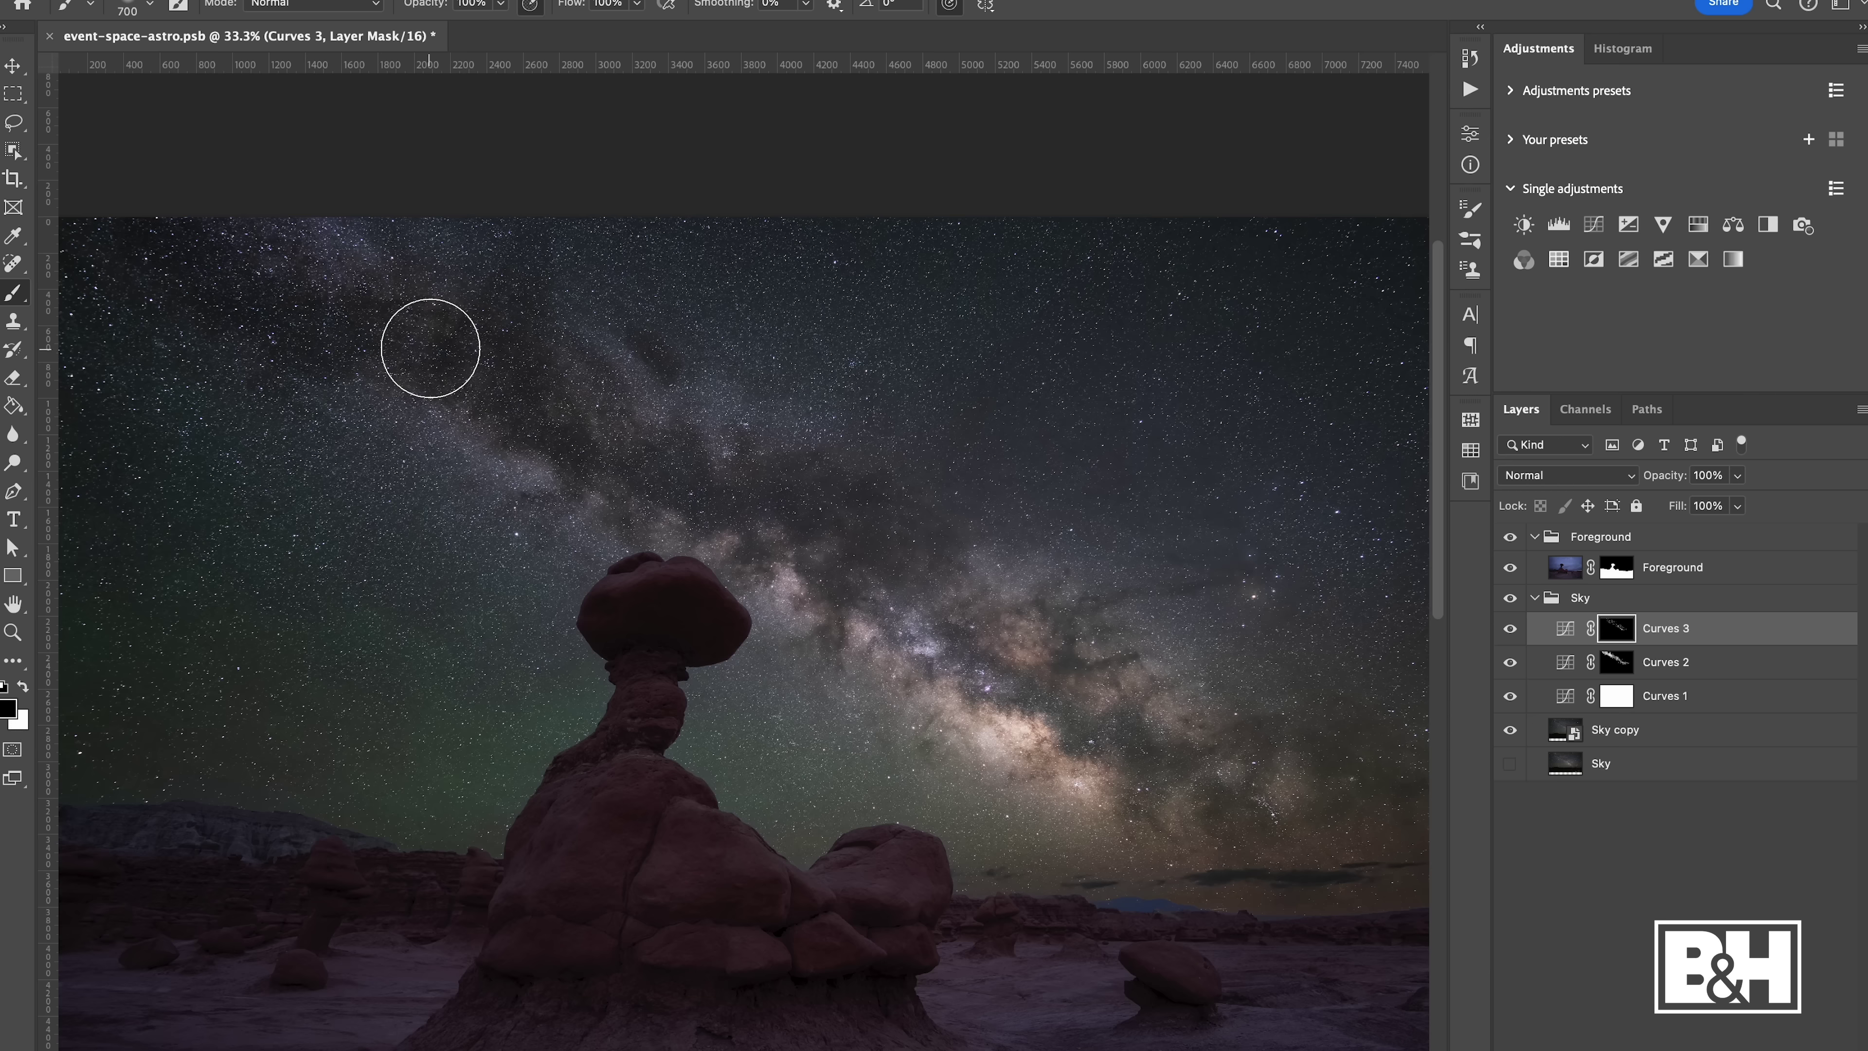
key("bracketright")
key("bracketright")
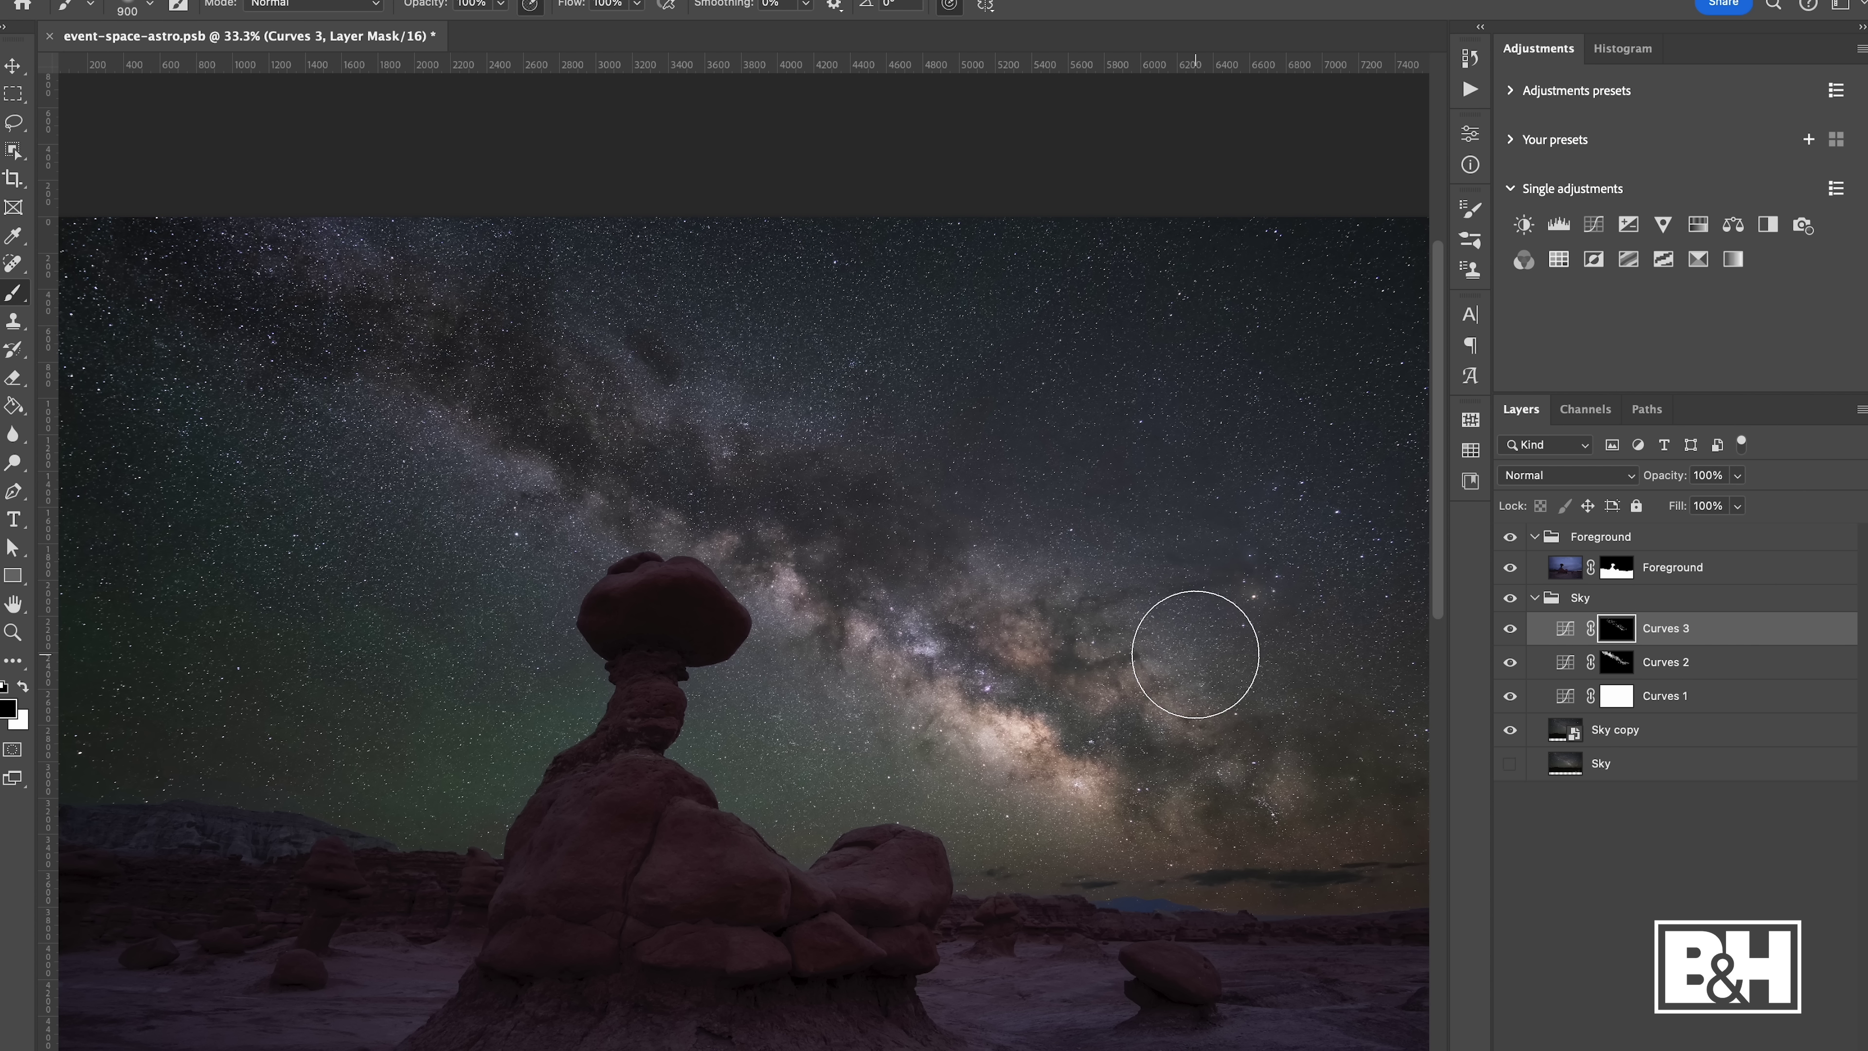
Compare the image with and without Curves 3, and add a Color Balance adjustment above it
key("ctrl+0")
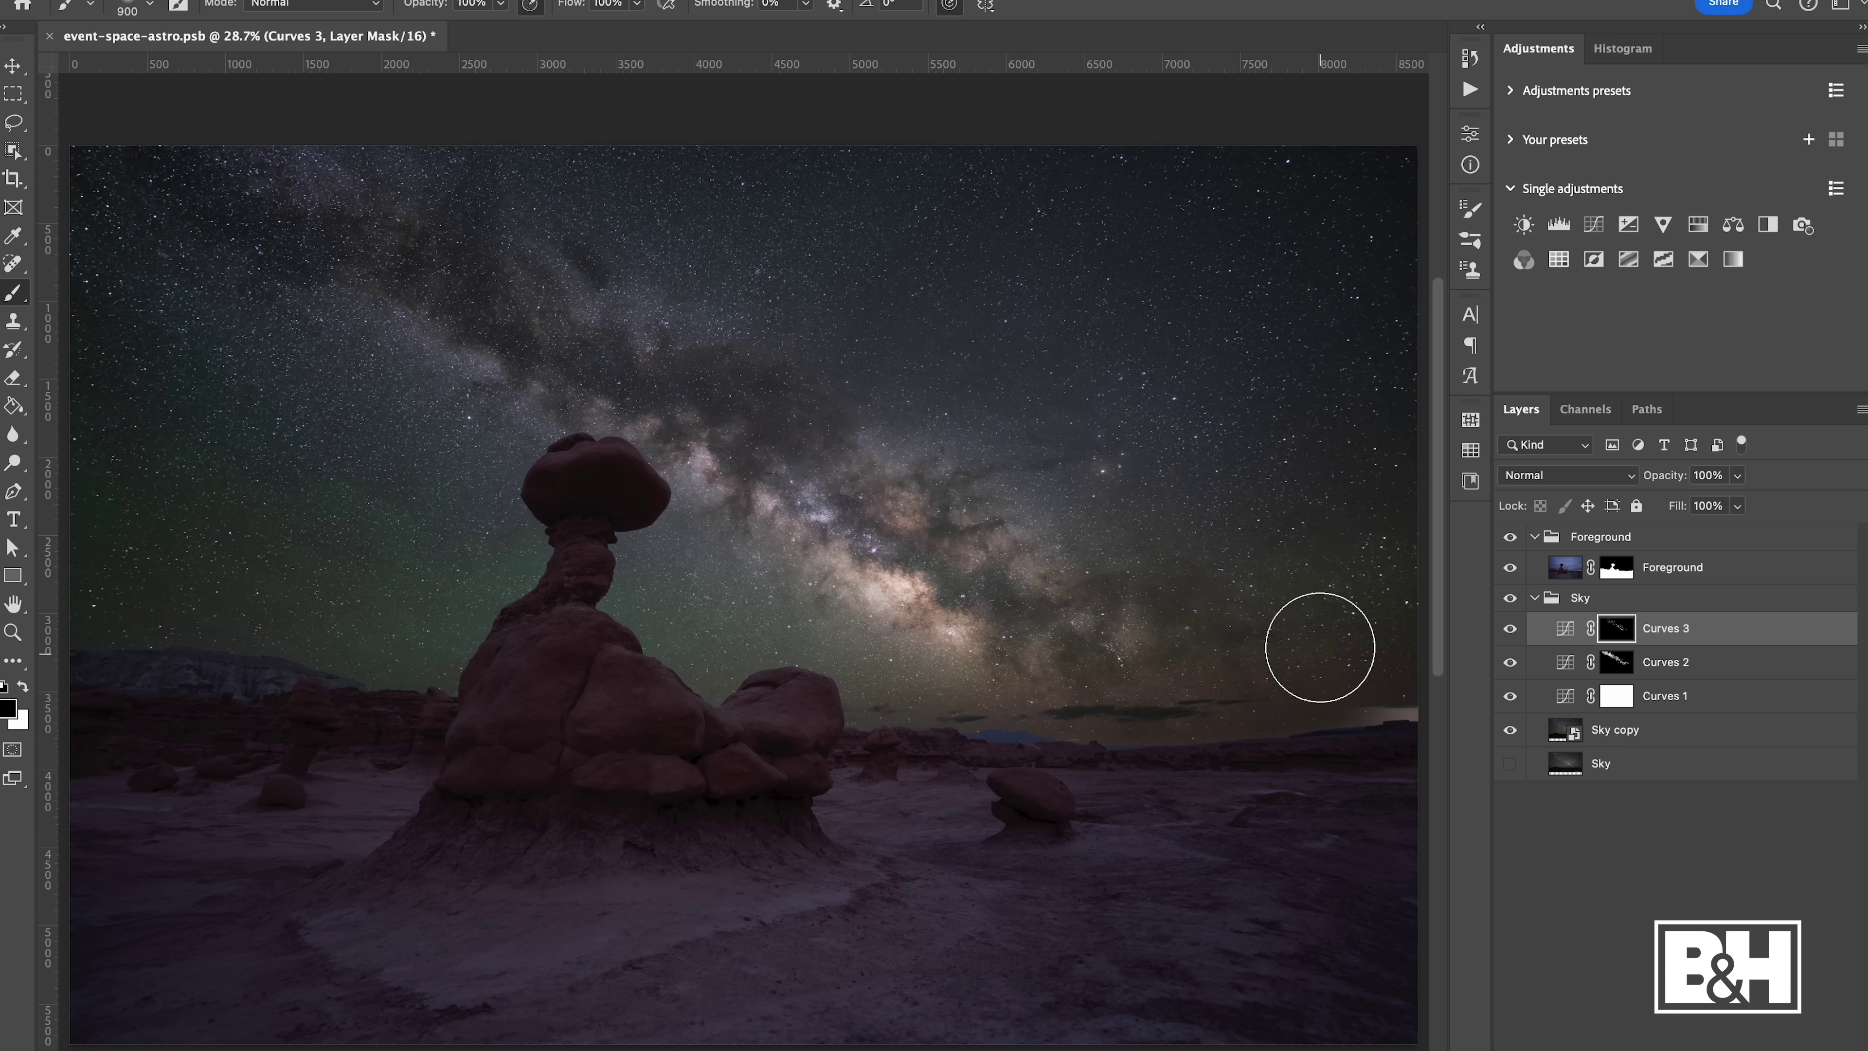
left_click(1510, 629)
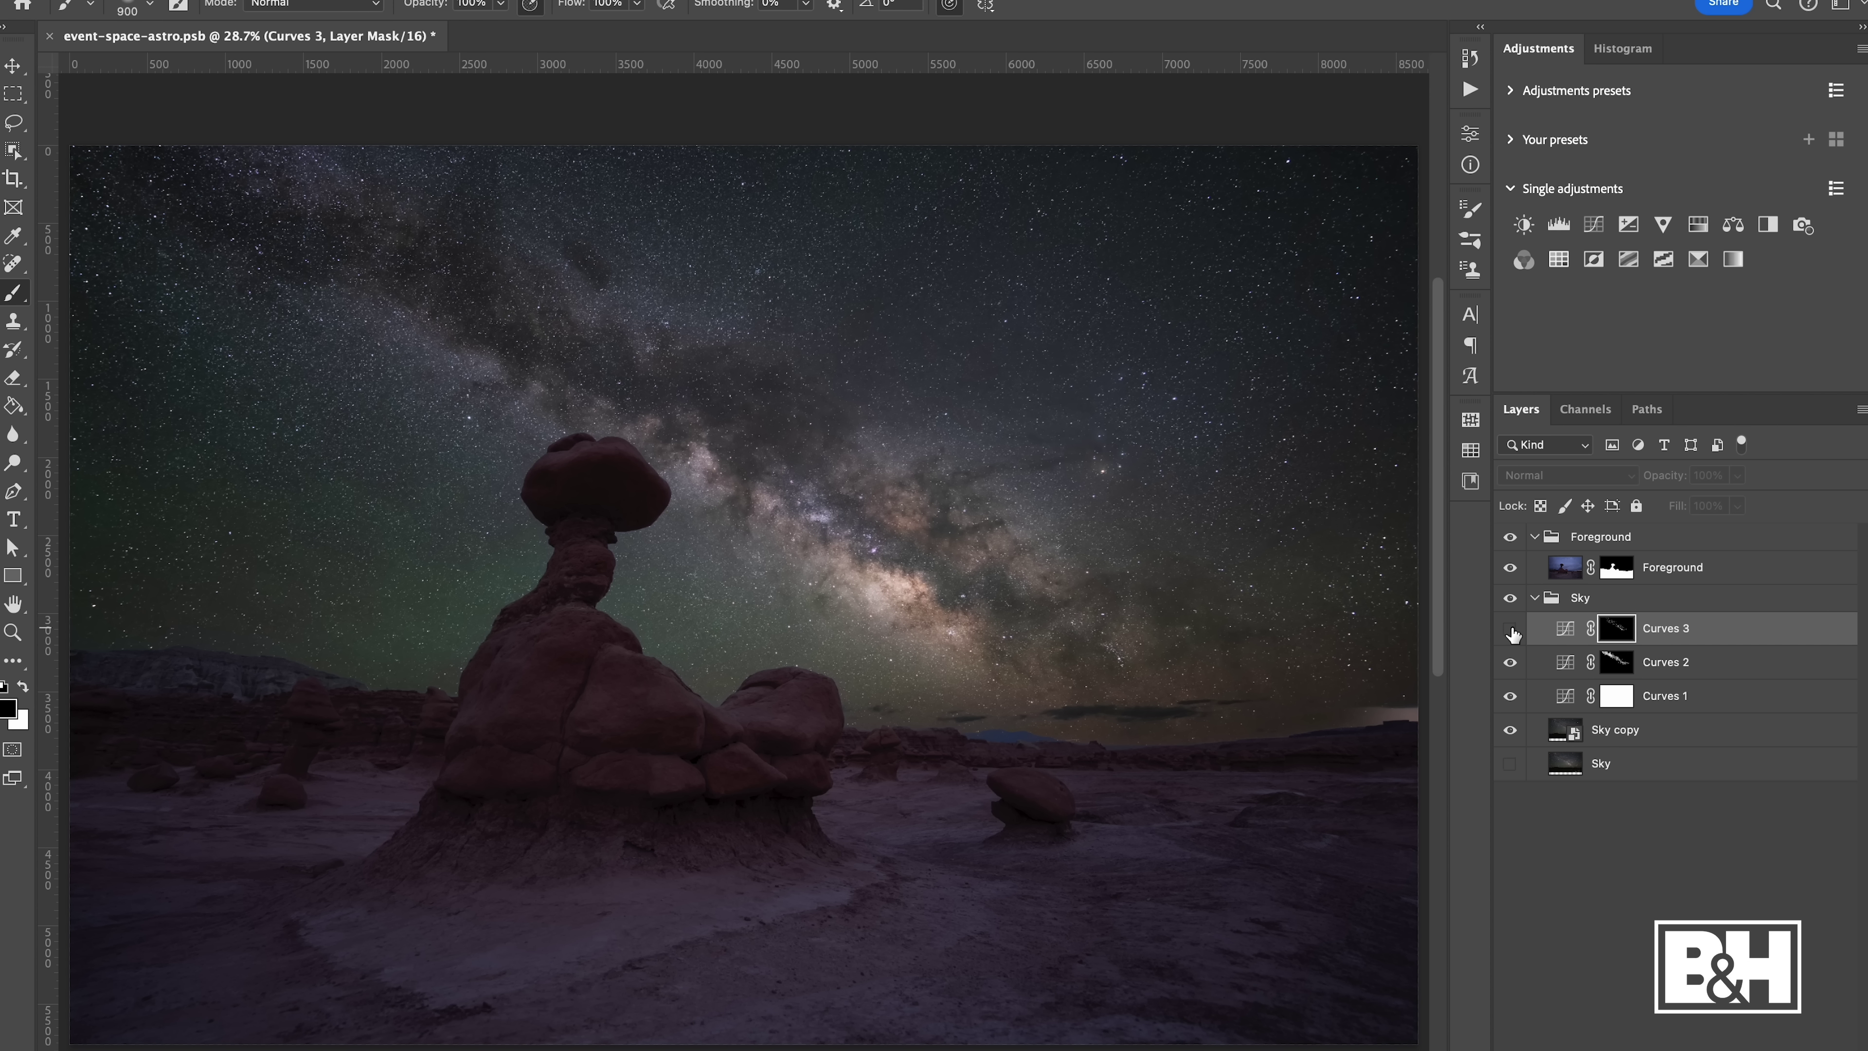
left_click(1510, 629)
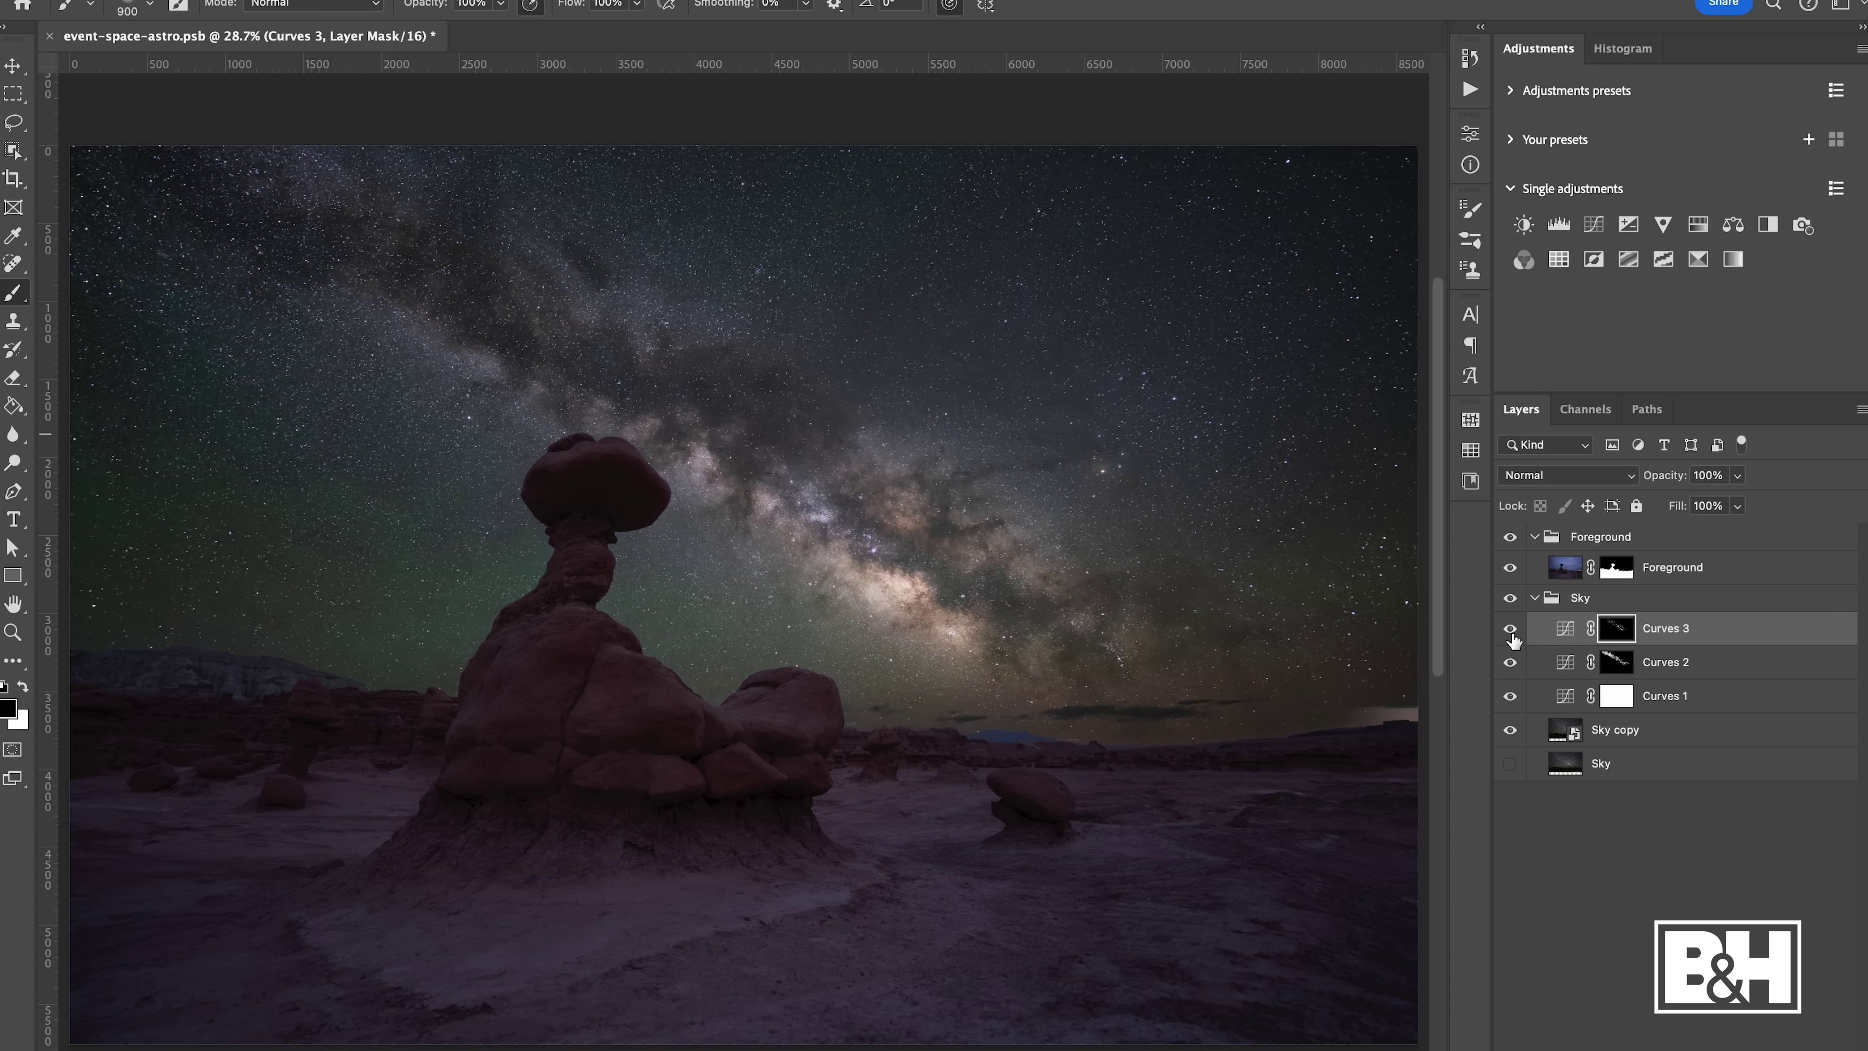
mouse_move(1512, 633)
left_mouse_down()
mouse_move(1522, 686)
mouse_move(1512, 627)
left_mouse_up()
left_click(1733, 225)
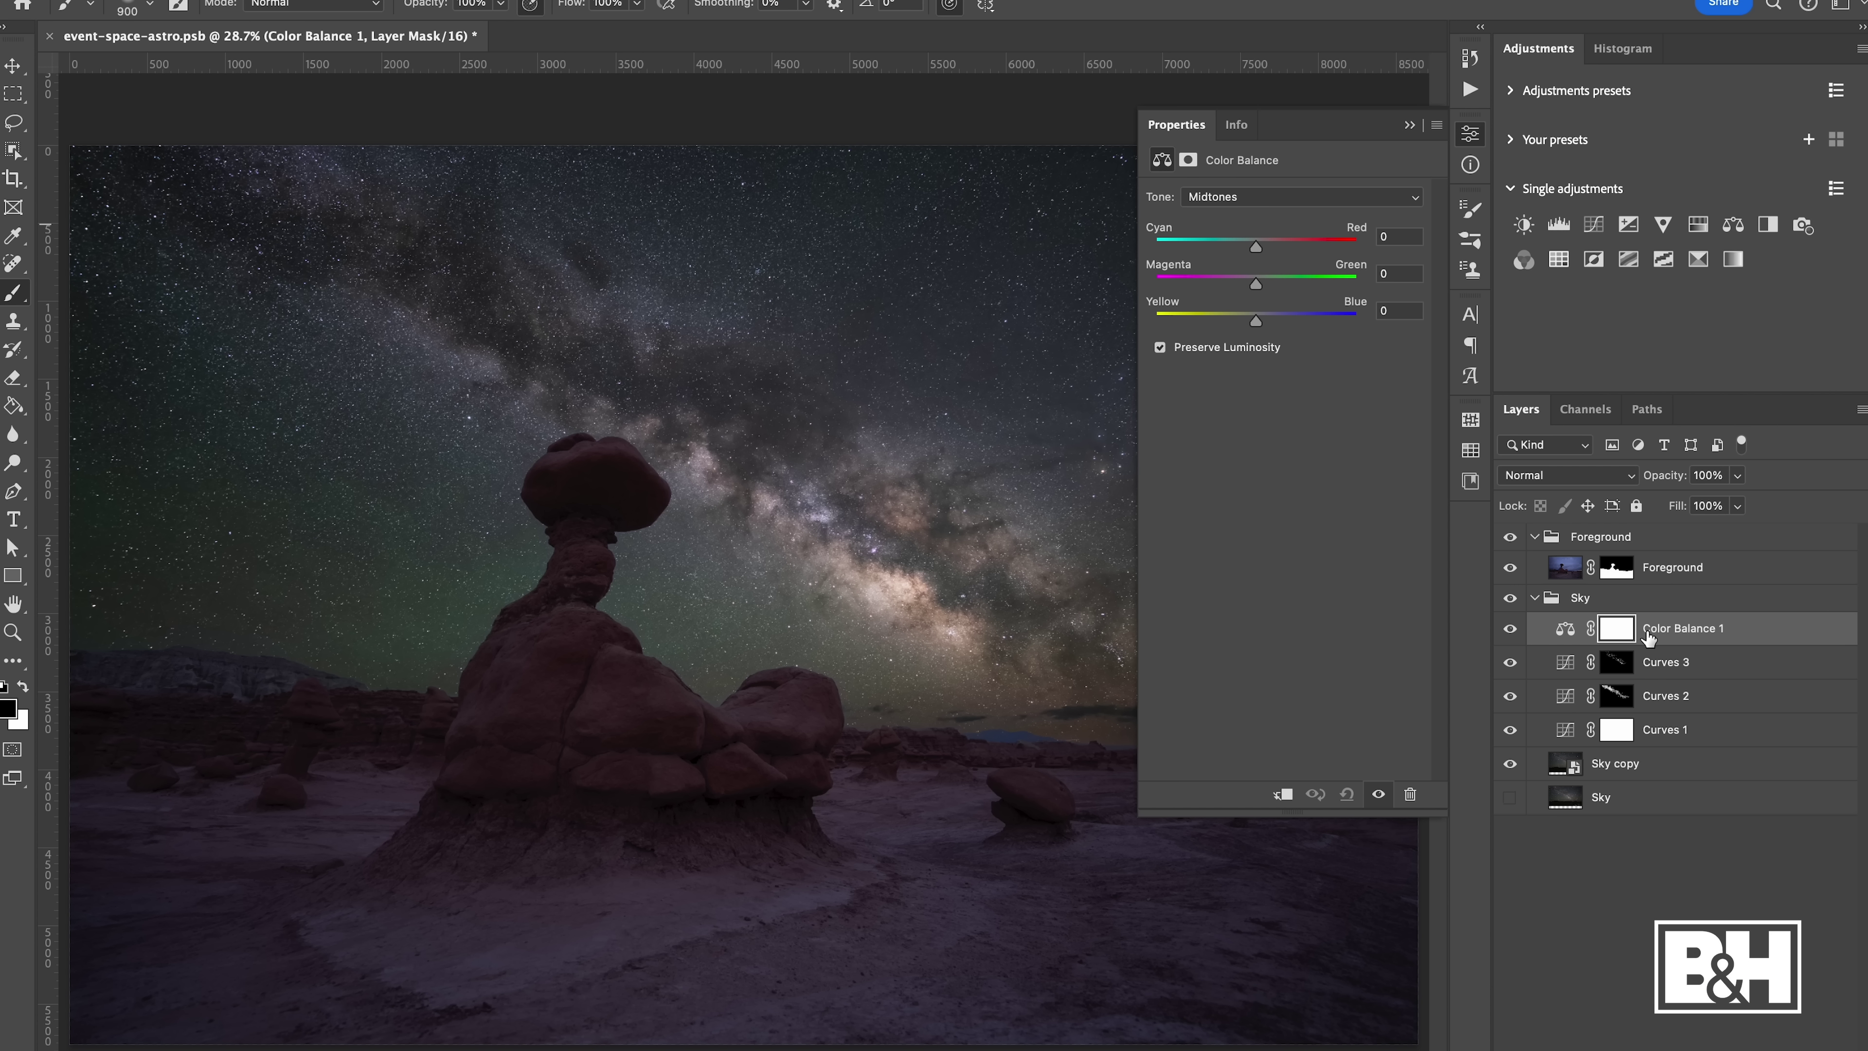
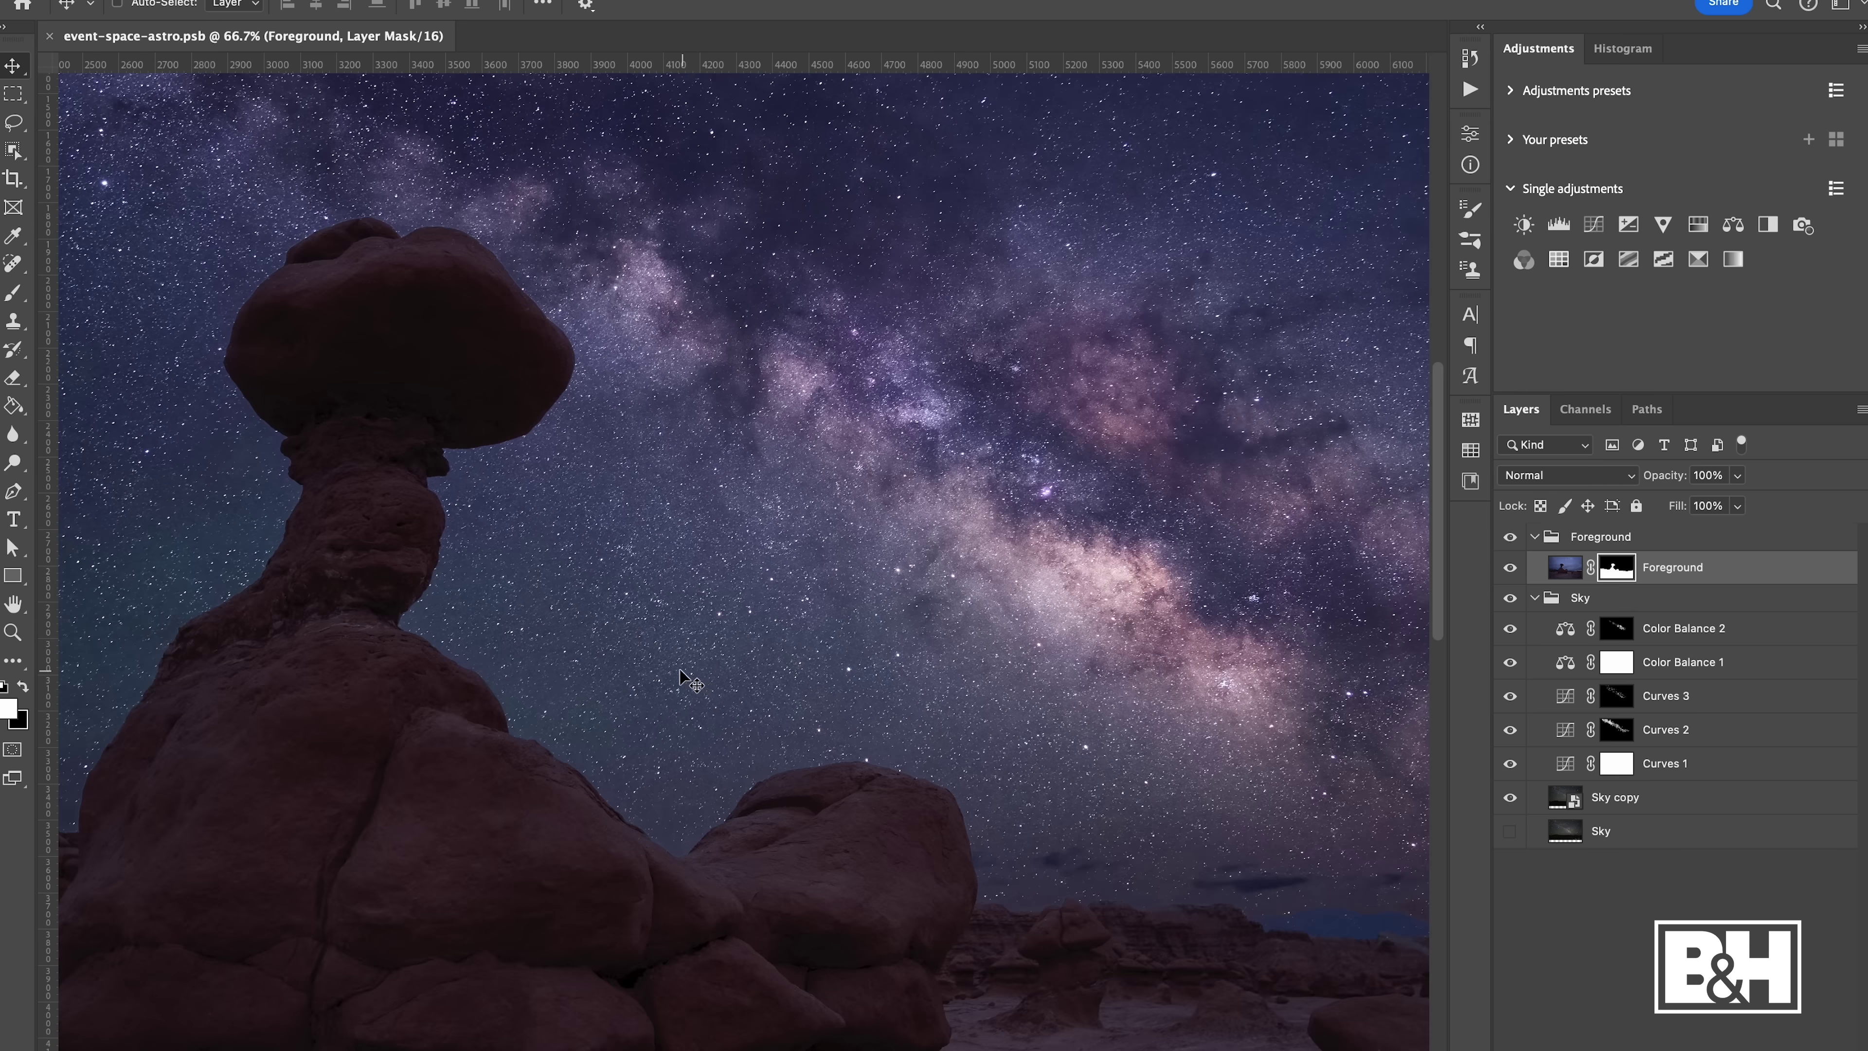
Load the Foreground layer's mask as a selection and delete that layer mask
scroll(638, 730, "up", 1)
left_click_drag(755, 593, 709, 634)
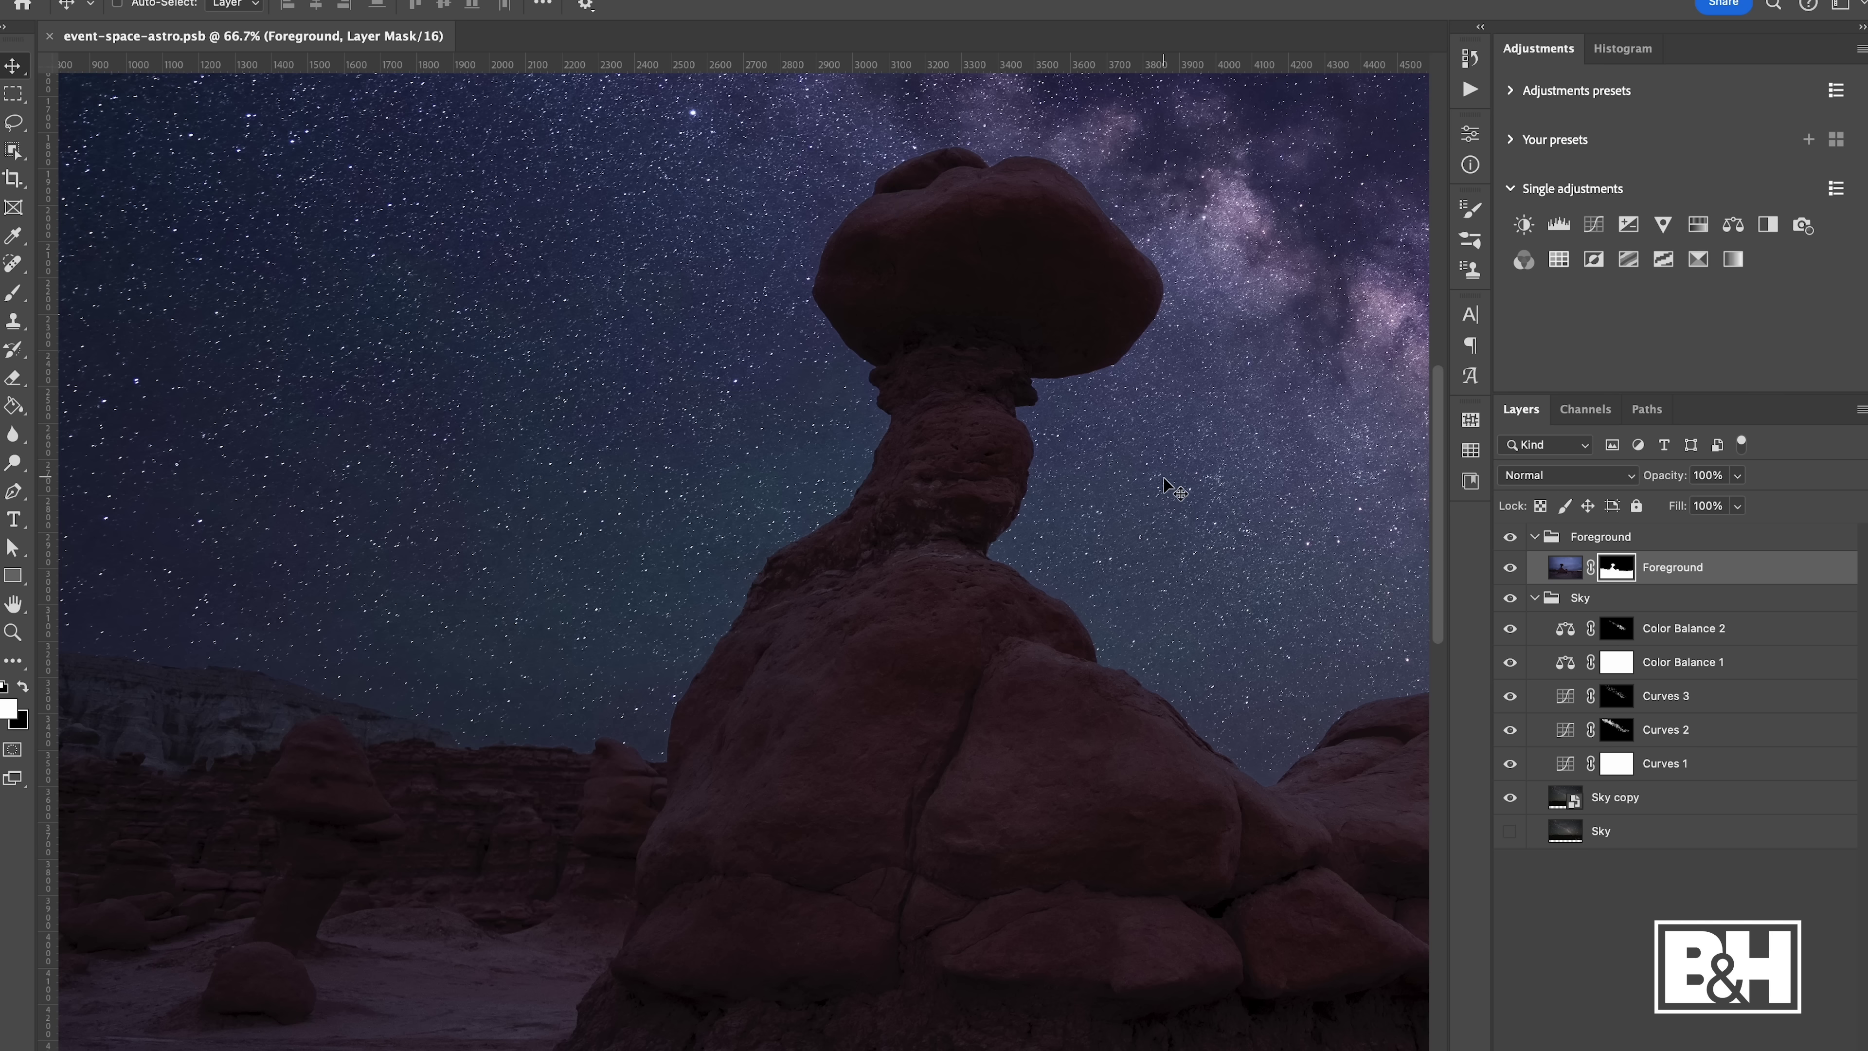
left_click_drag(1193, 417, 969, 537)
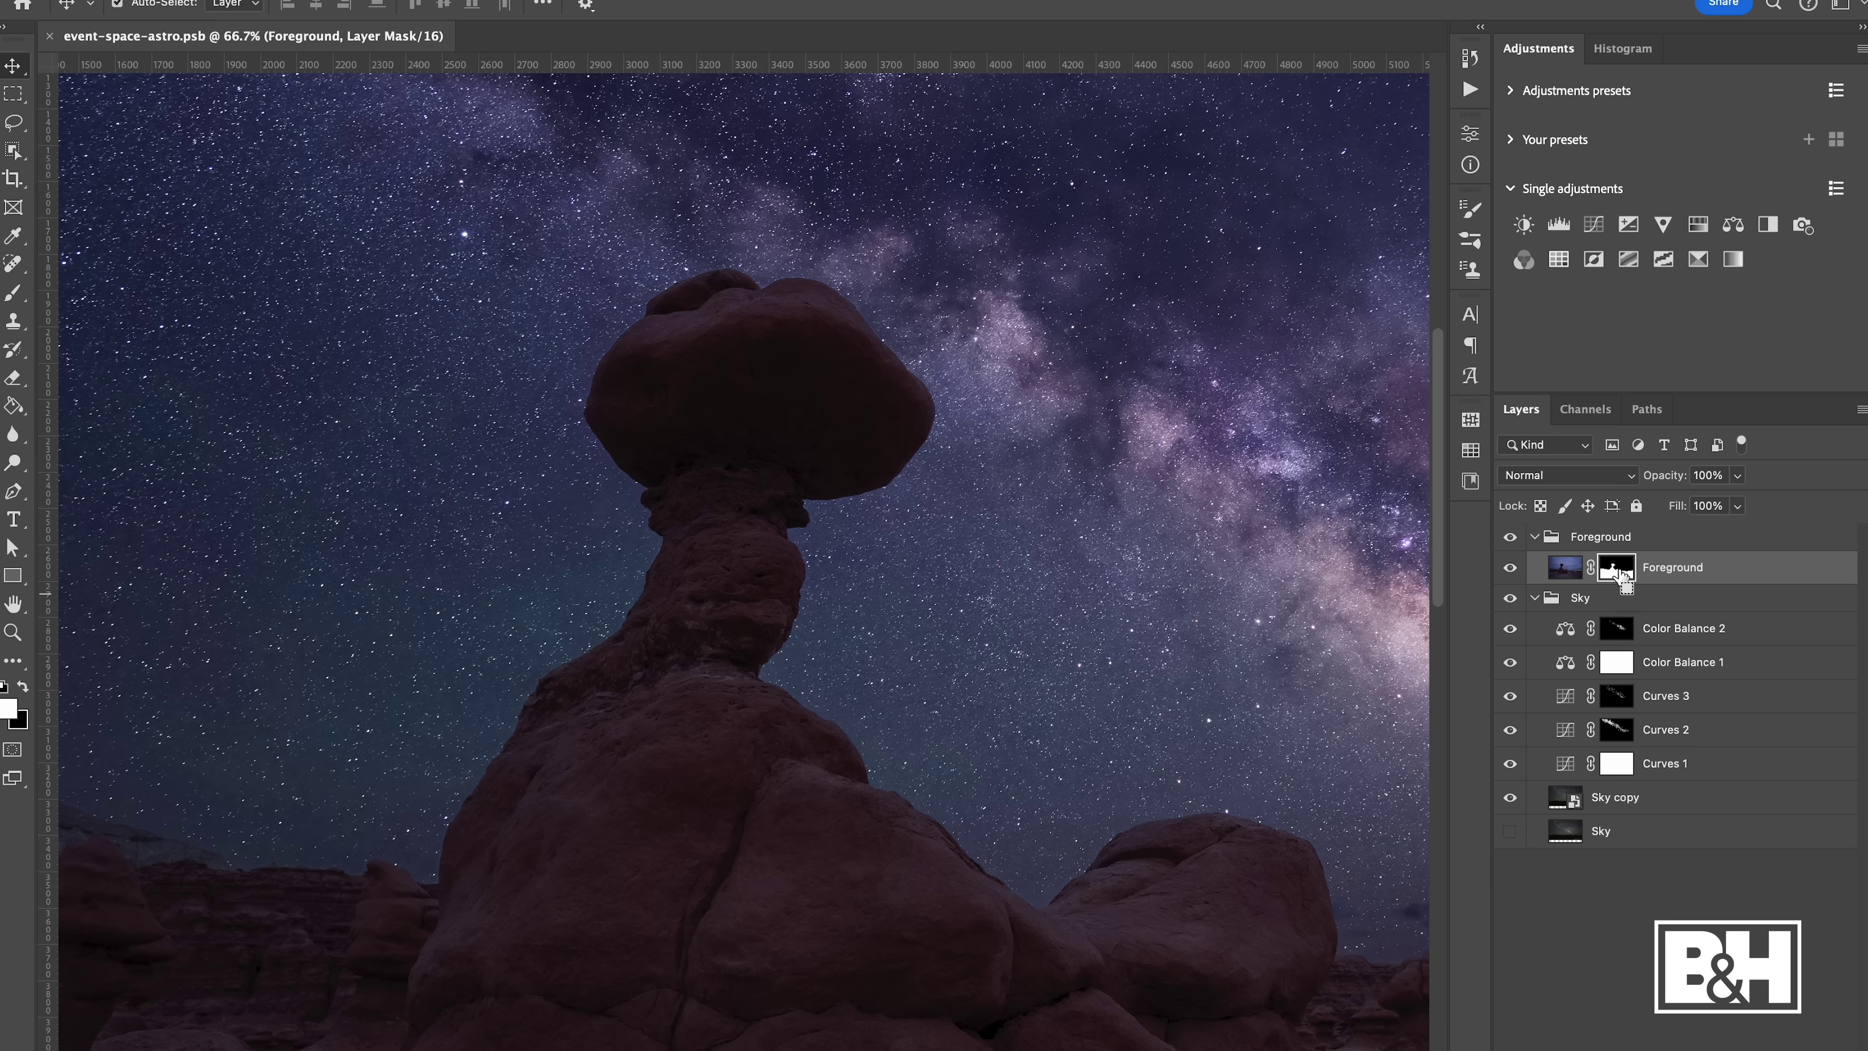
left_click(1617, 568, "super")
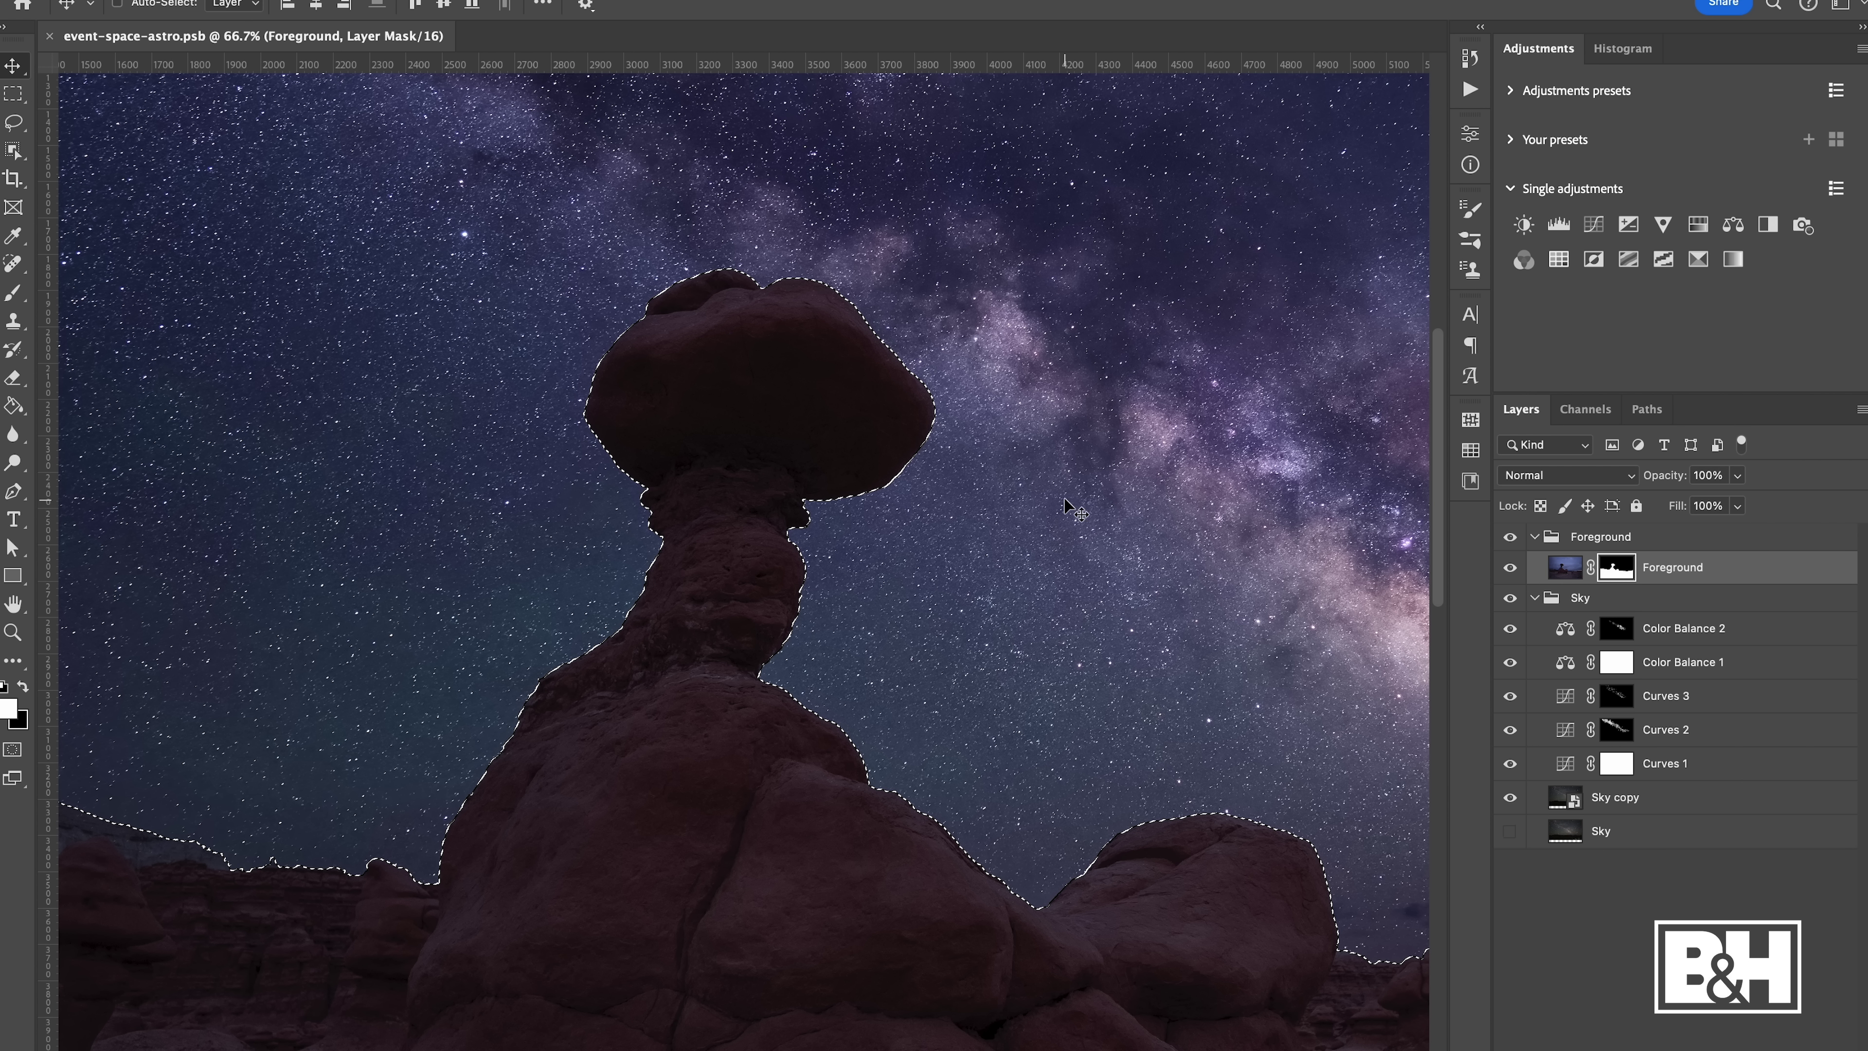
right_click(1617, 567)
left_click(1648, 620)
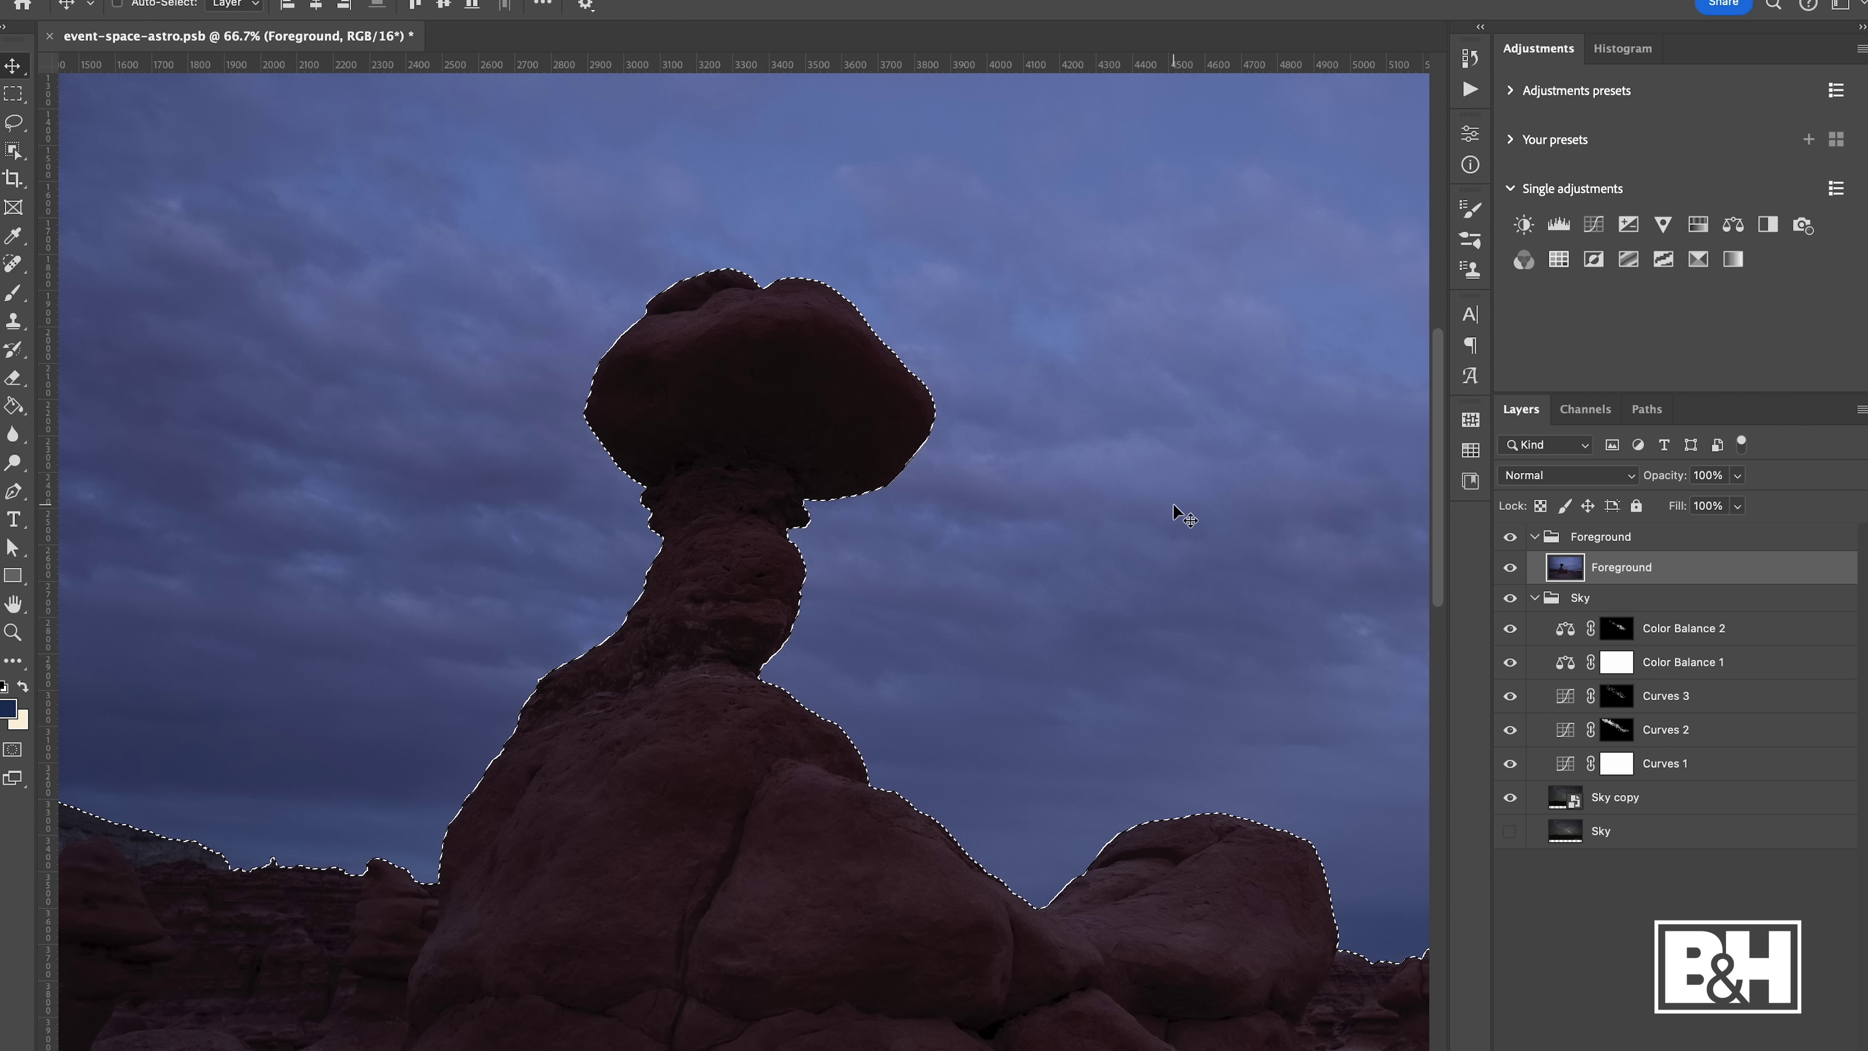
Refine the foreground selection in Select and Mask with Contrast at 38% and Shift Edge at -28%
left_click(471, 1)
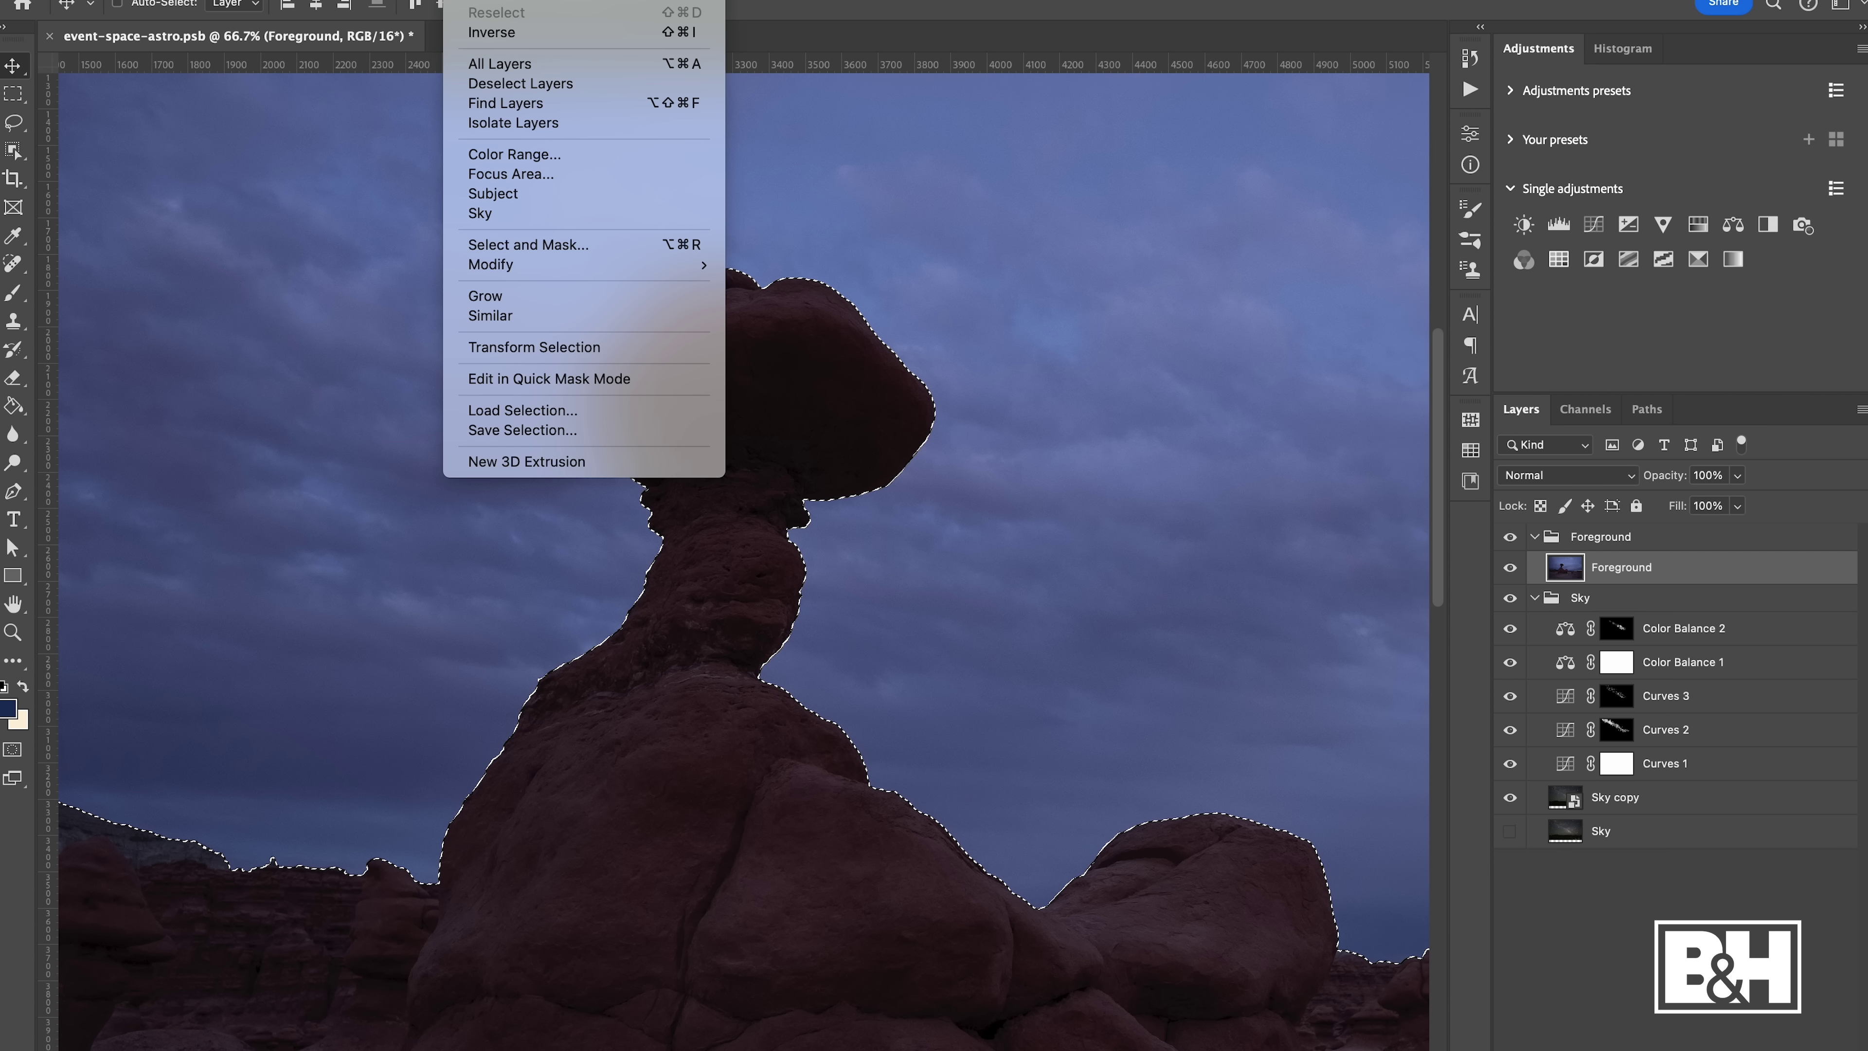
left_click(525, 244)
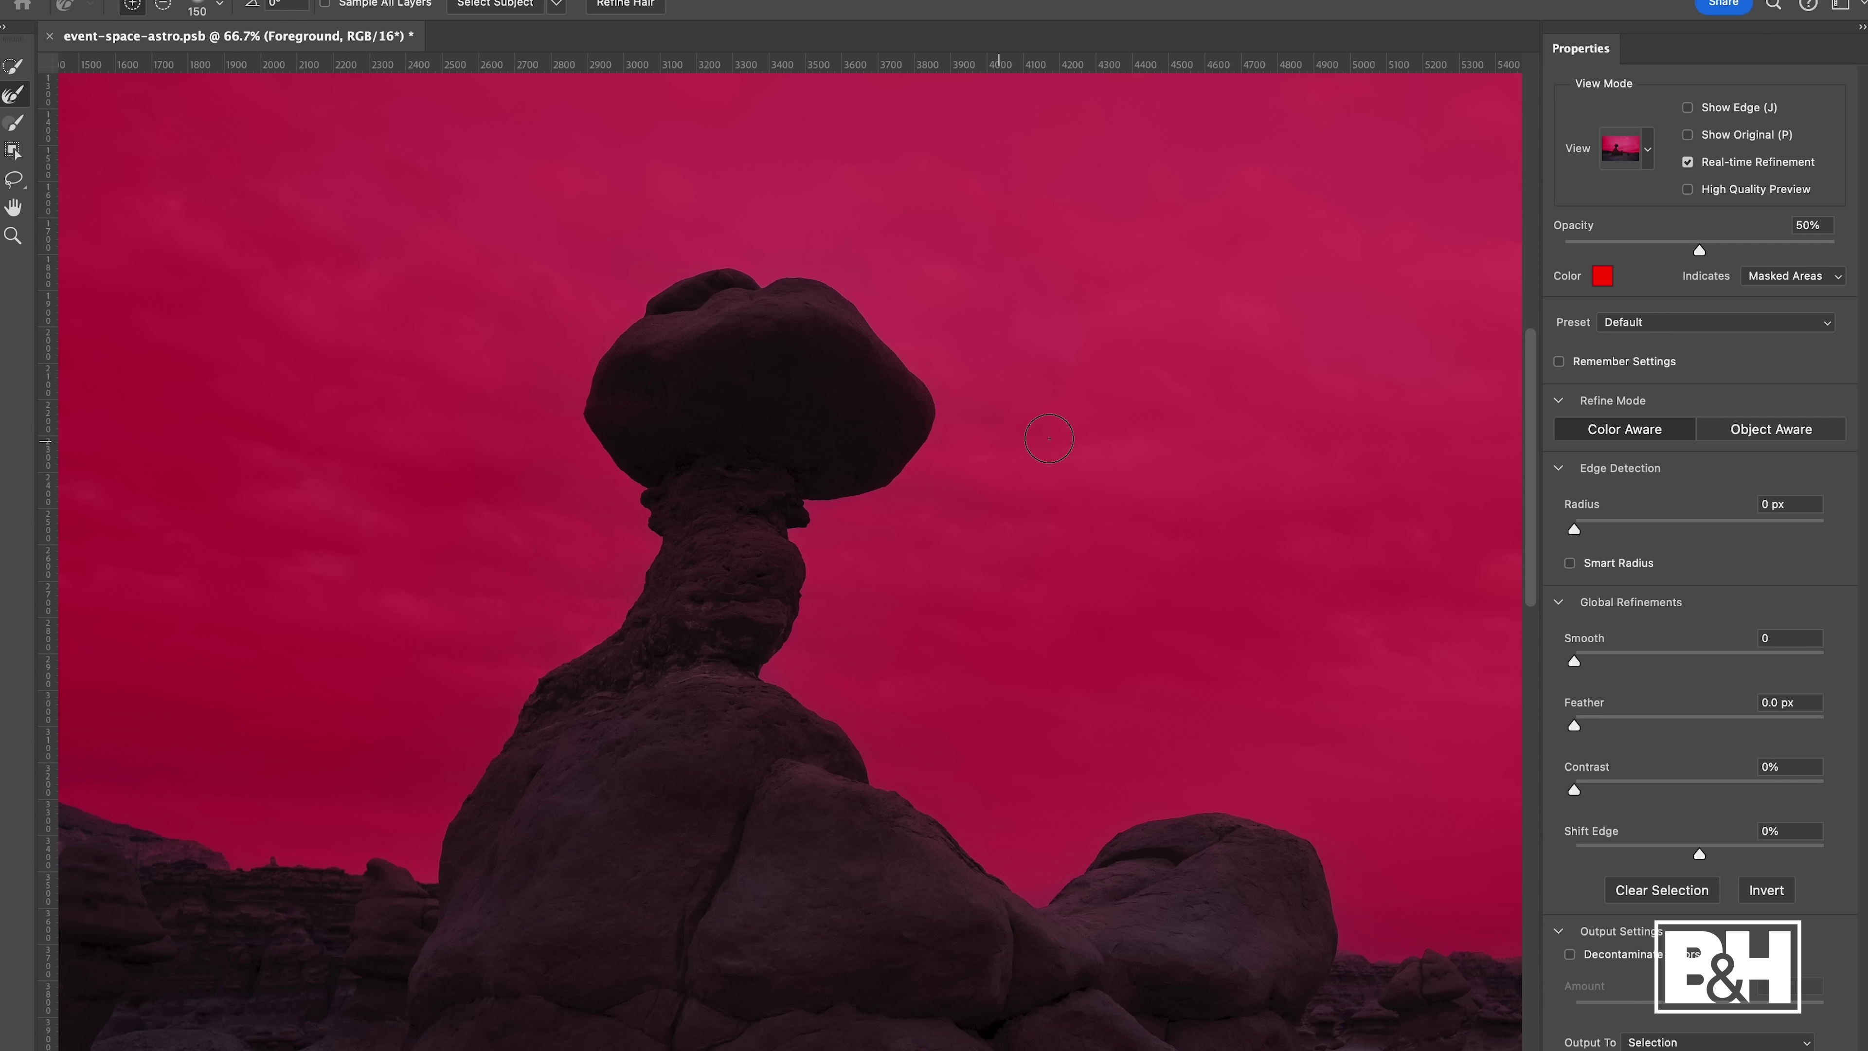
left_click(1648, 151)
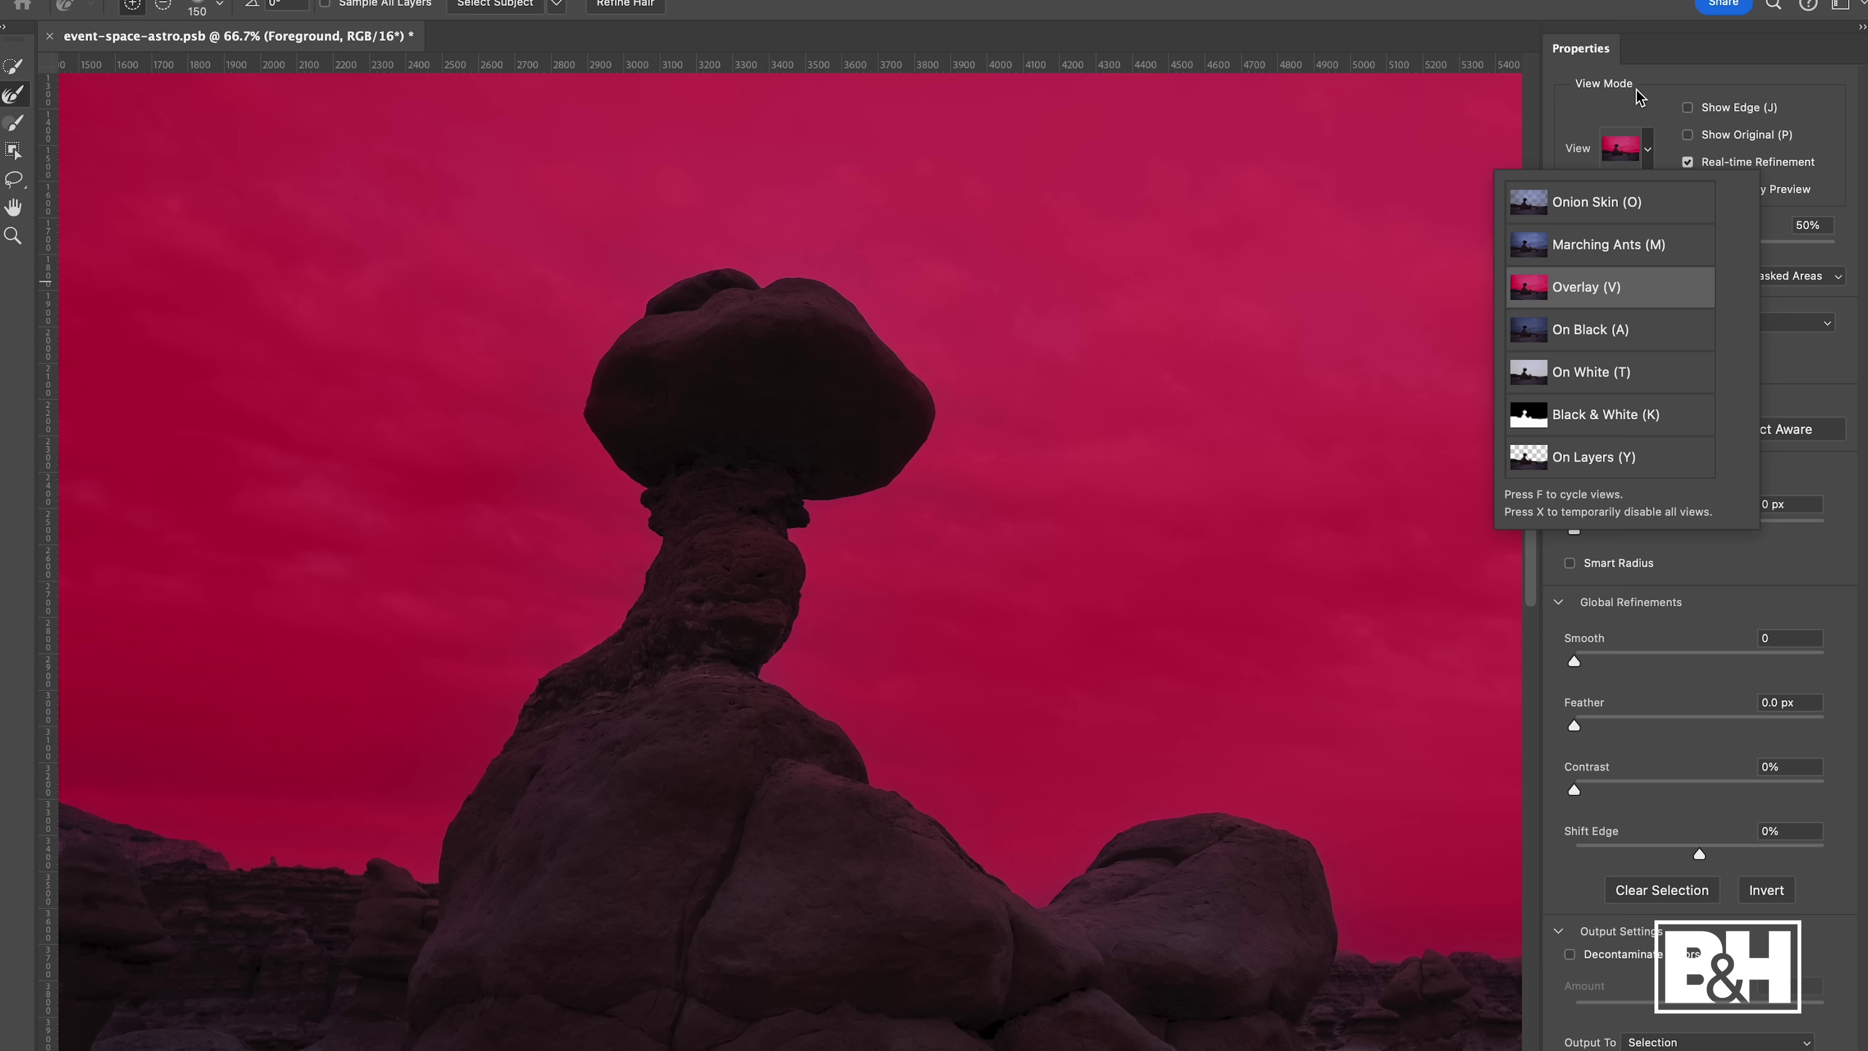
left_click(1637, 96)
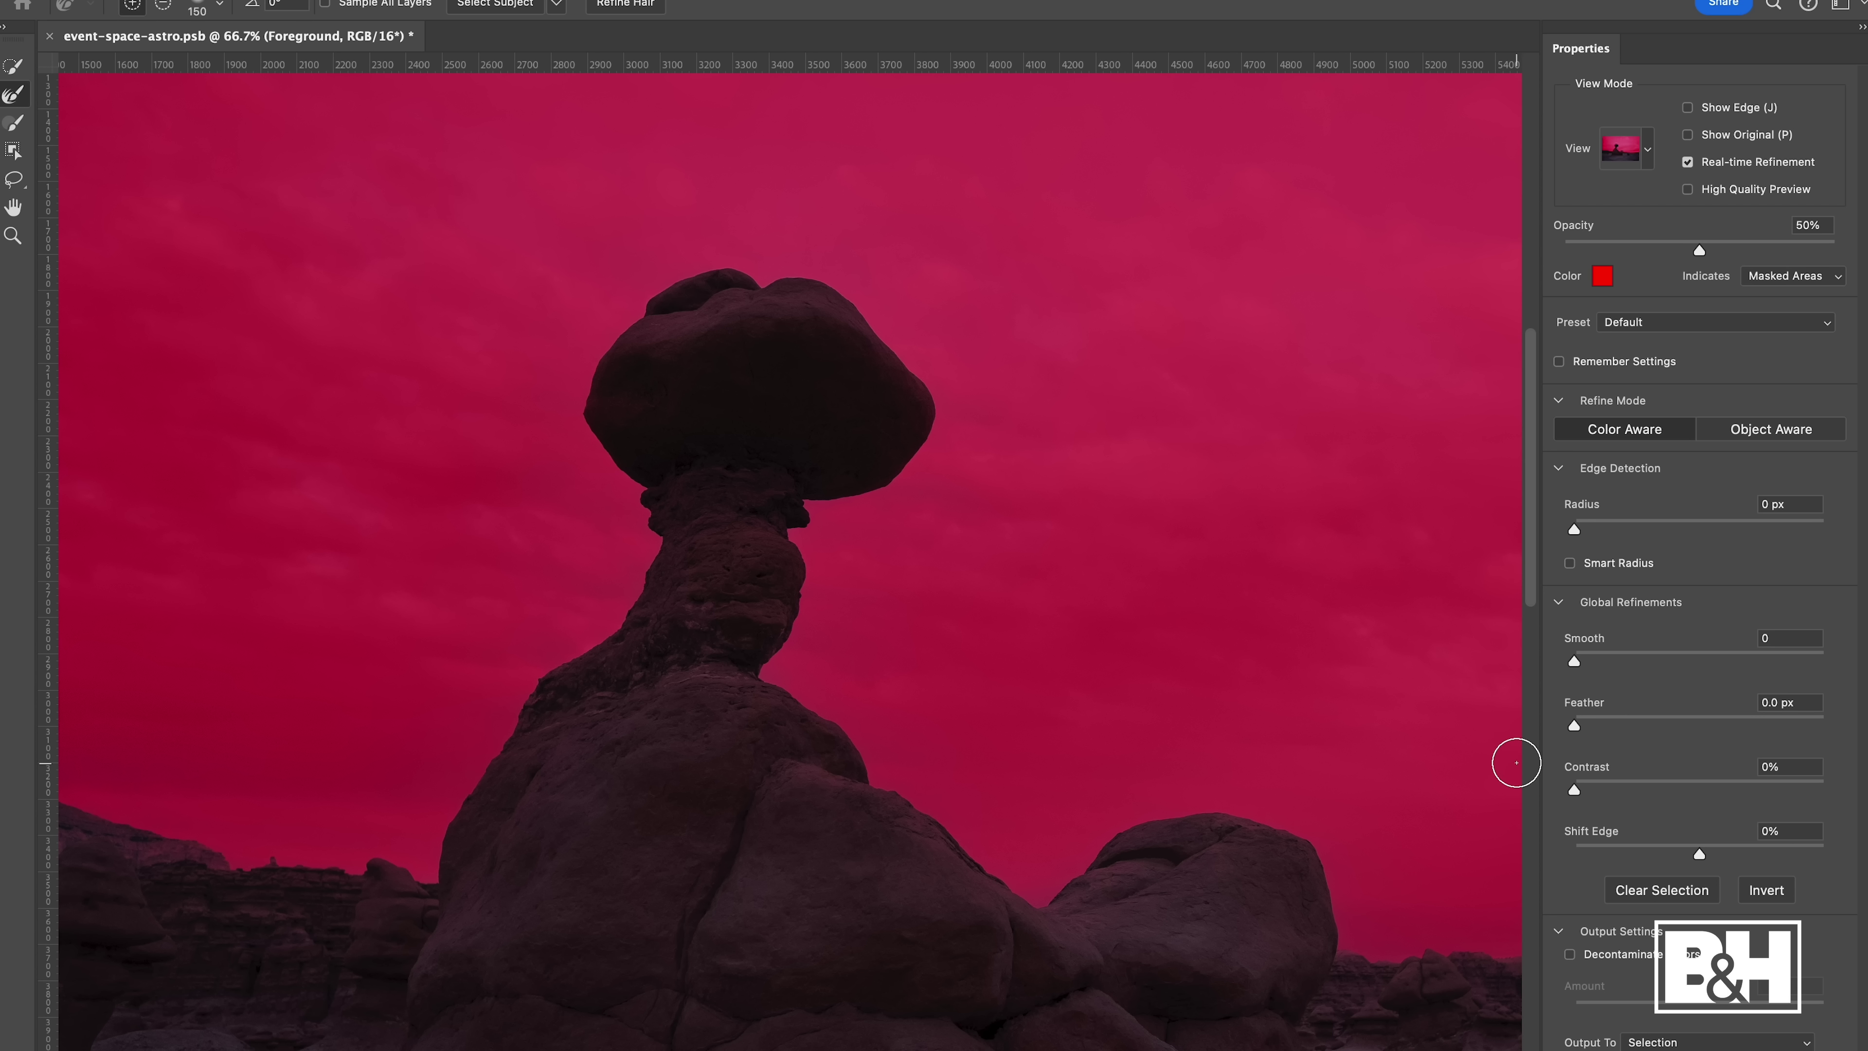
left_click_drag(1576, 792, 1673, 793)
left_click_drag(1699, 855, 1611, 872)
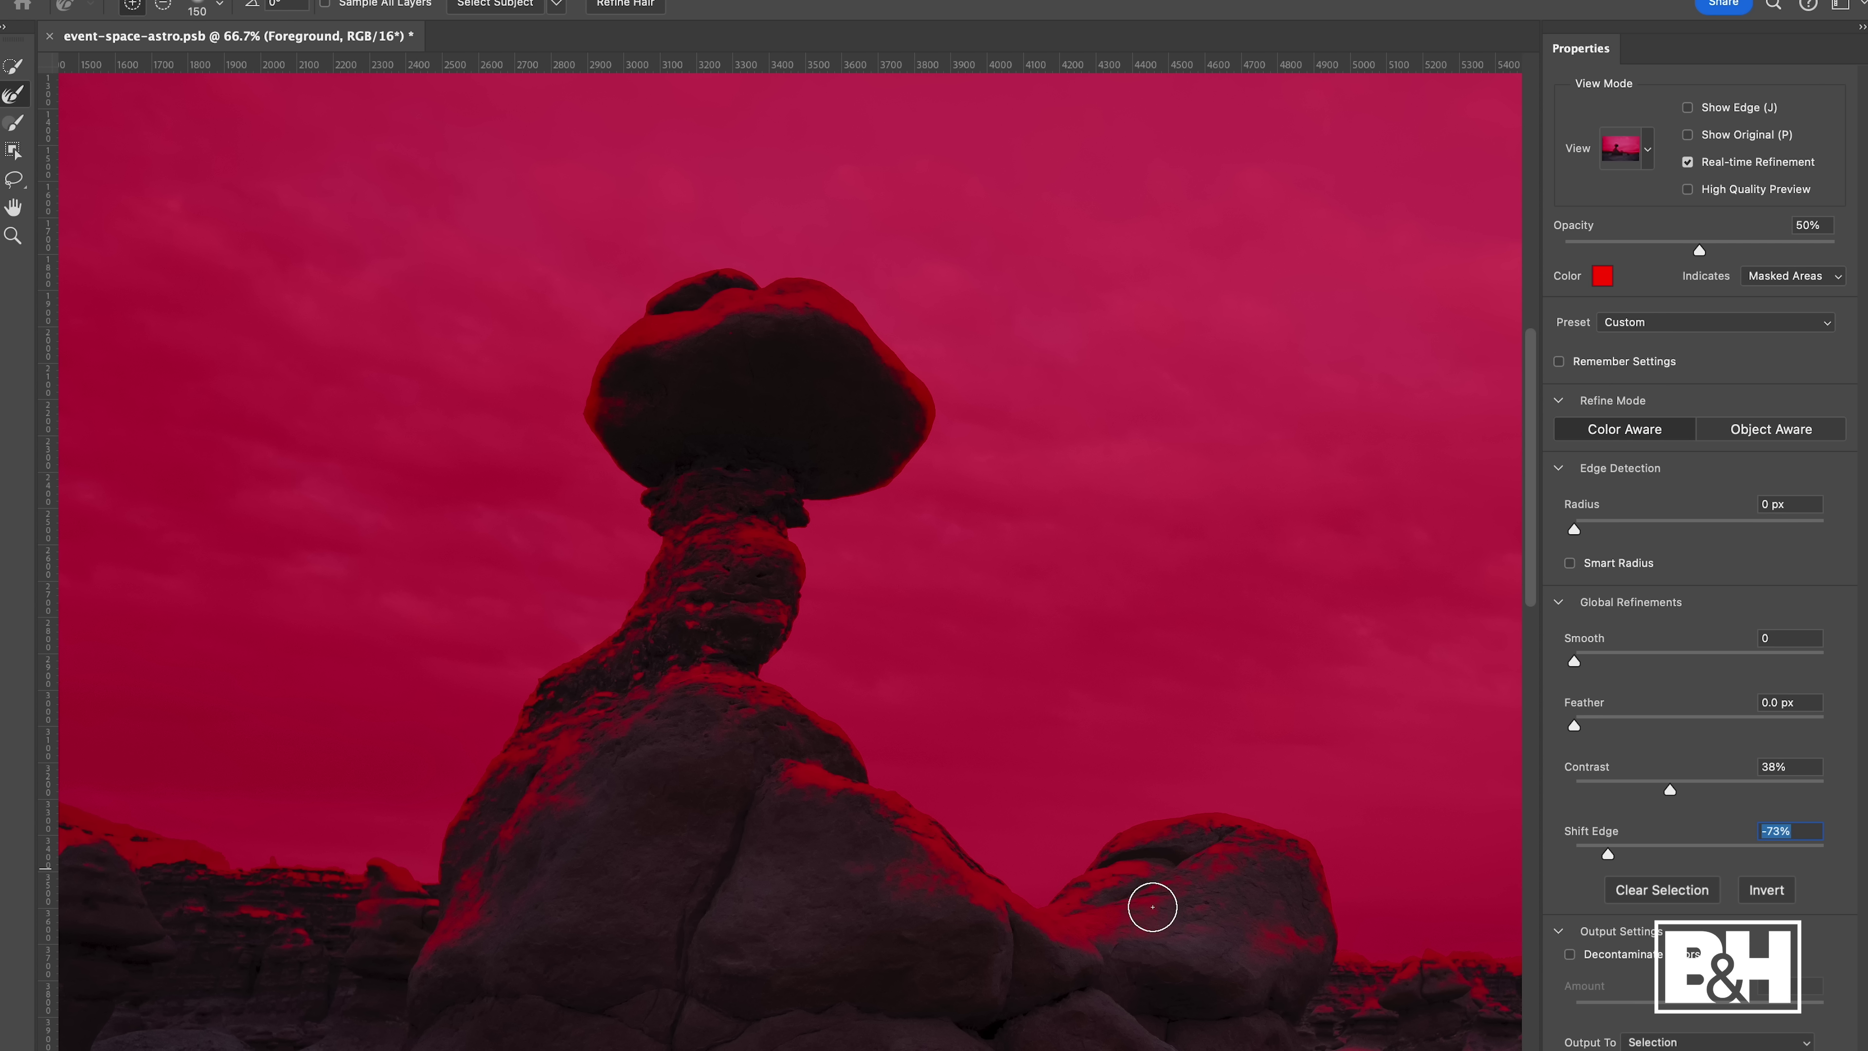
left_click_drag(1622, 859, 1669, 861)
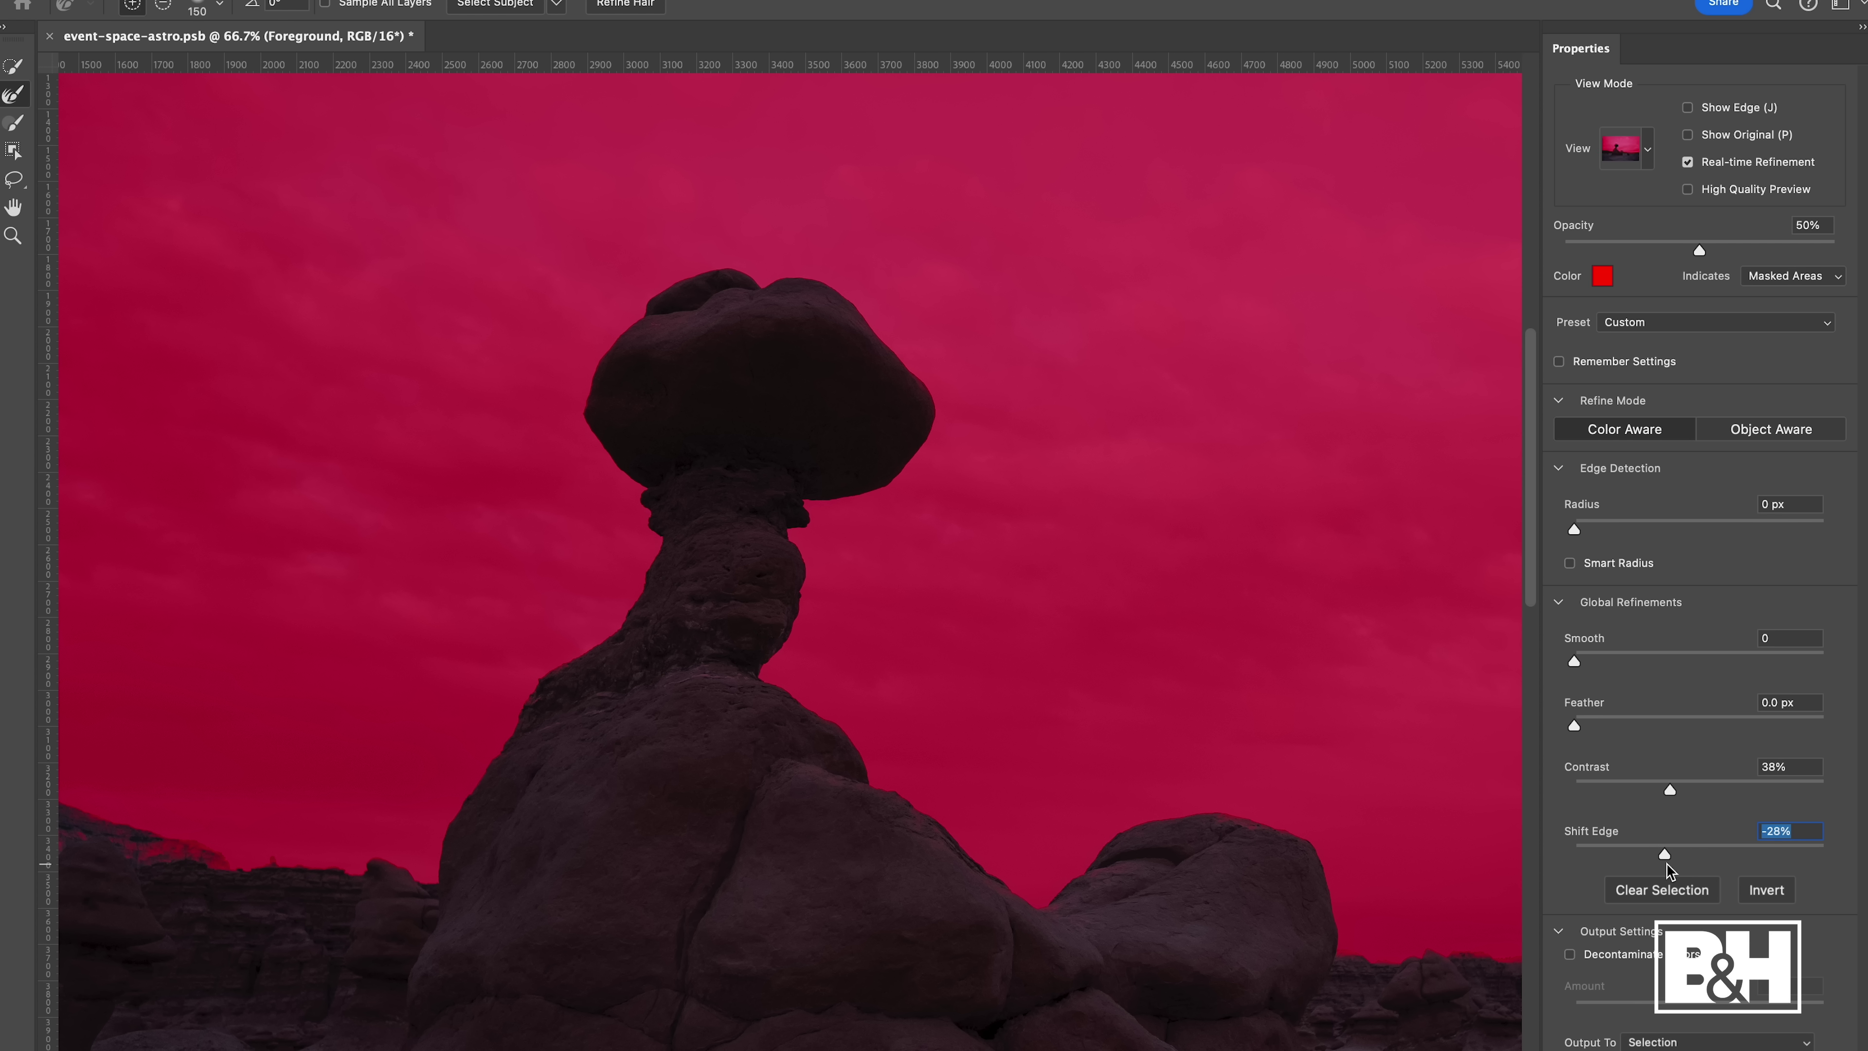
Set the foreground selection's Shift Edge to -26% and output the refined selection as a layer mask
left_click_drag(1669, 858, 1671, 855)
left_click_drag(1670, 851, 1669, 851)
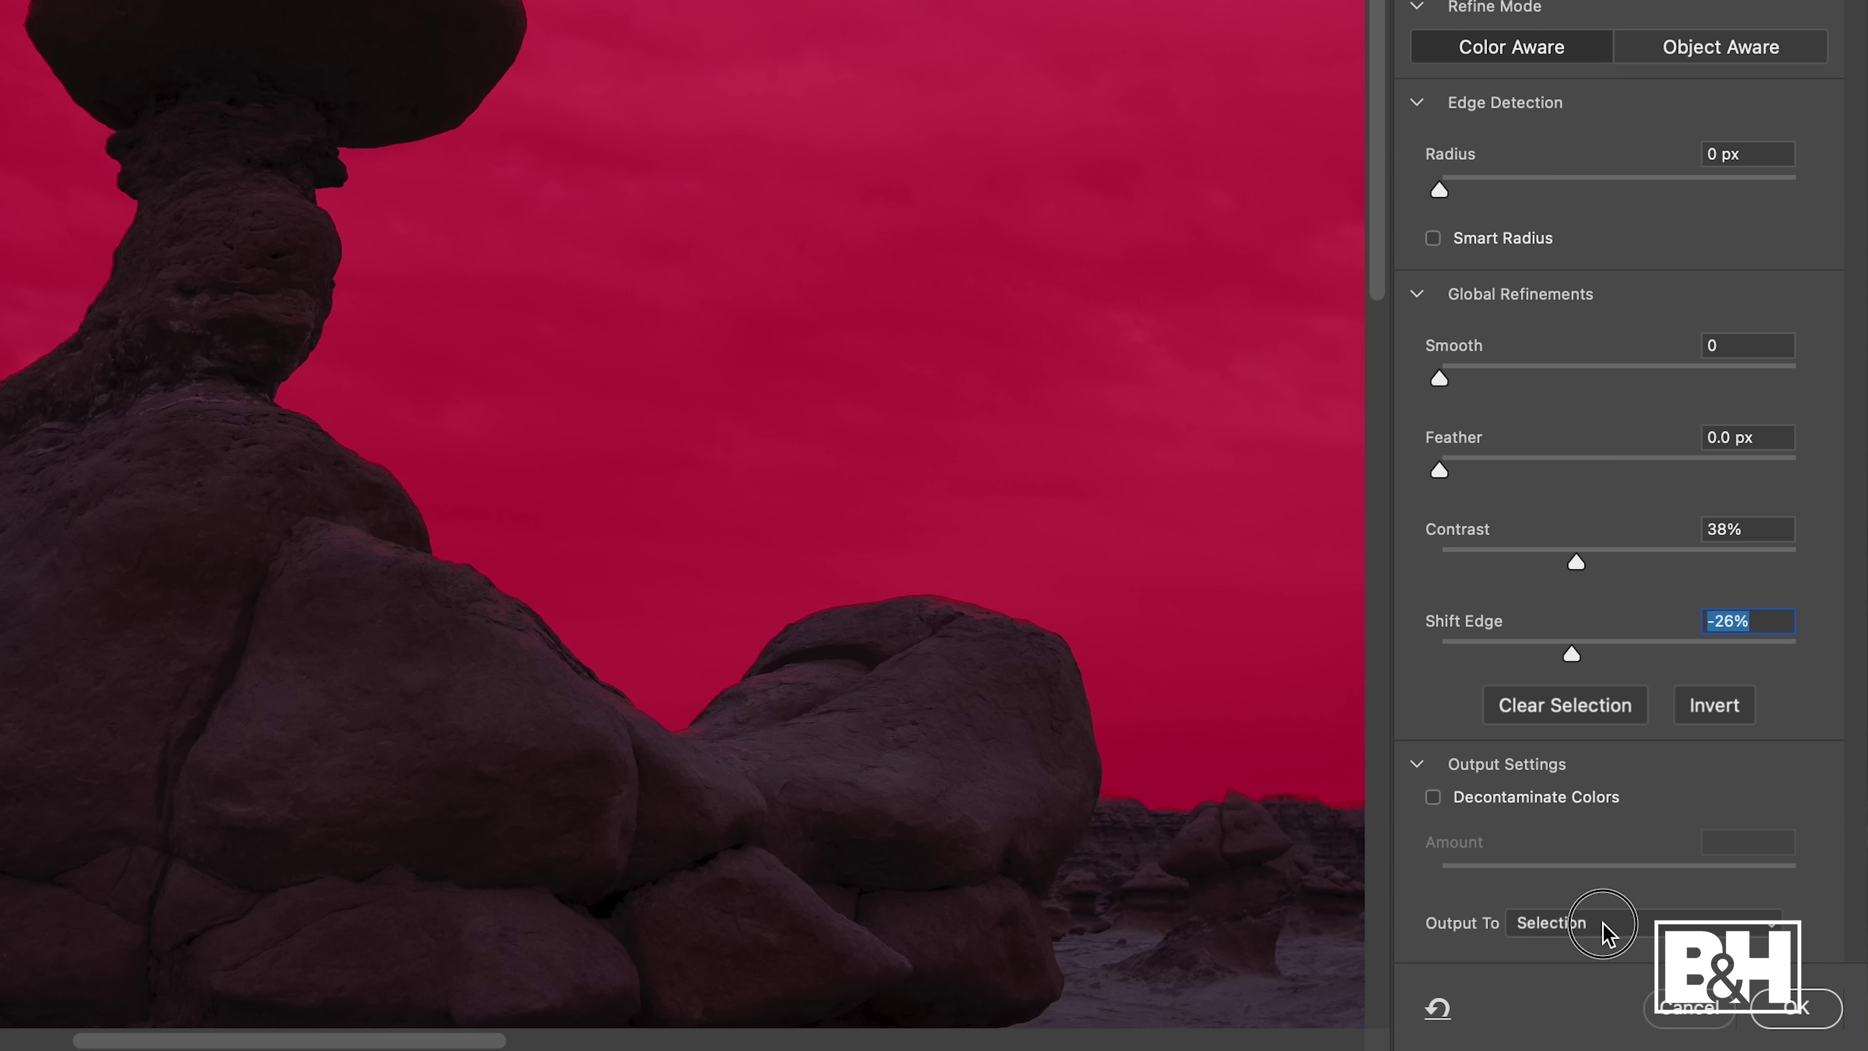
left_click(1596, 930)
left_click(1598, 957)
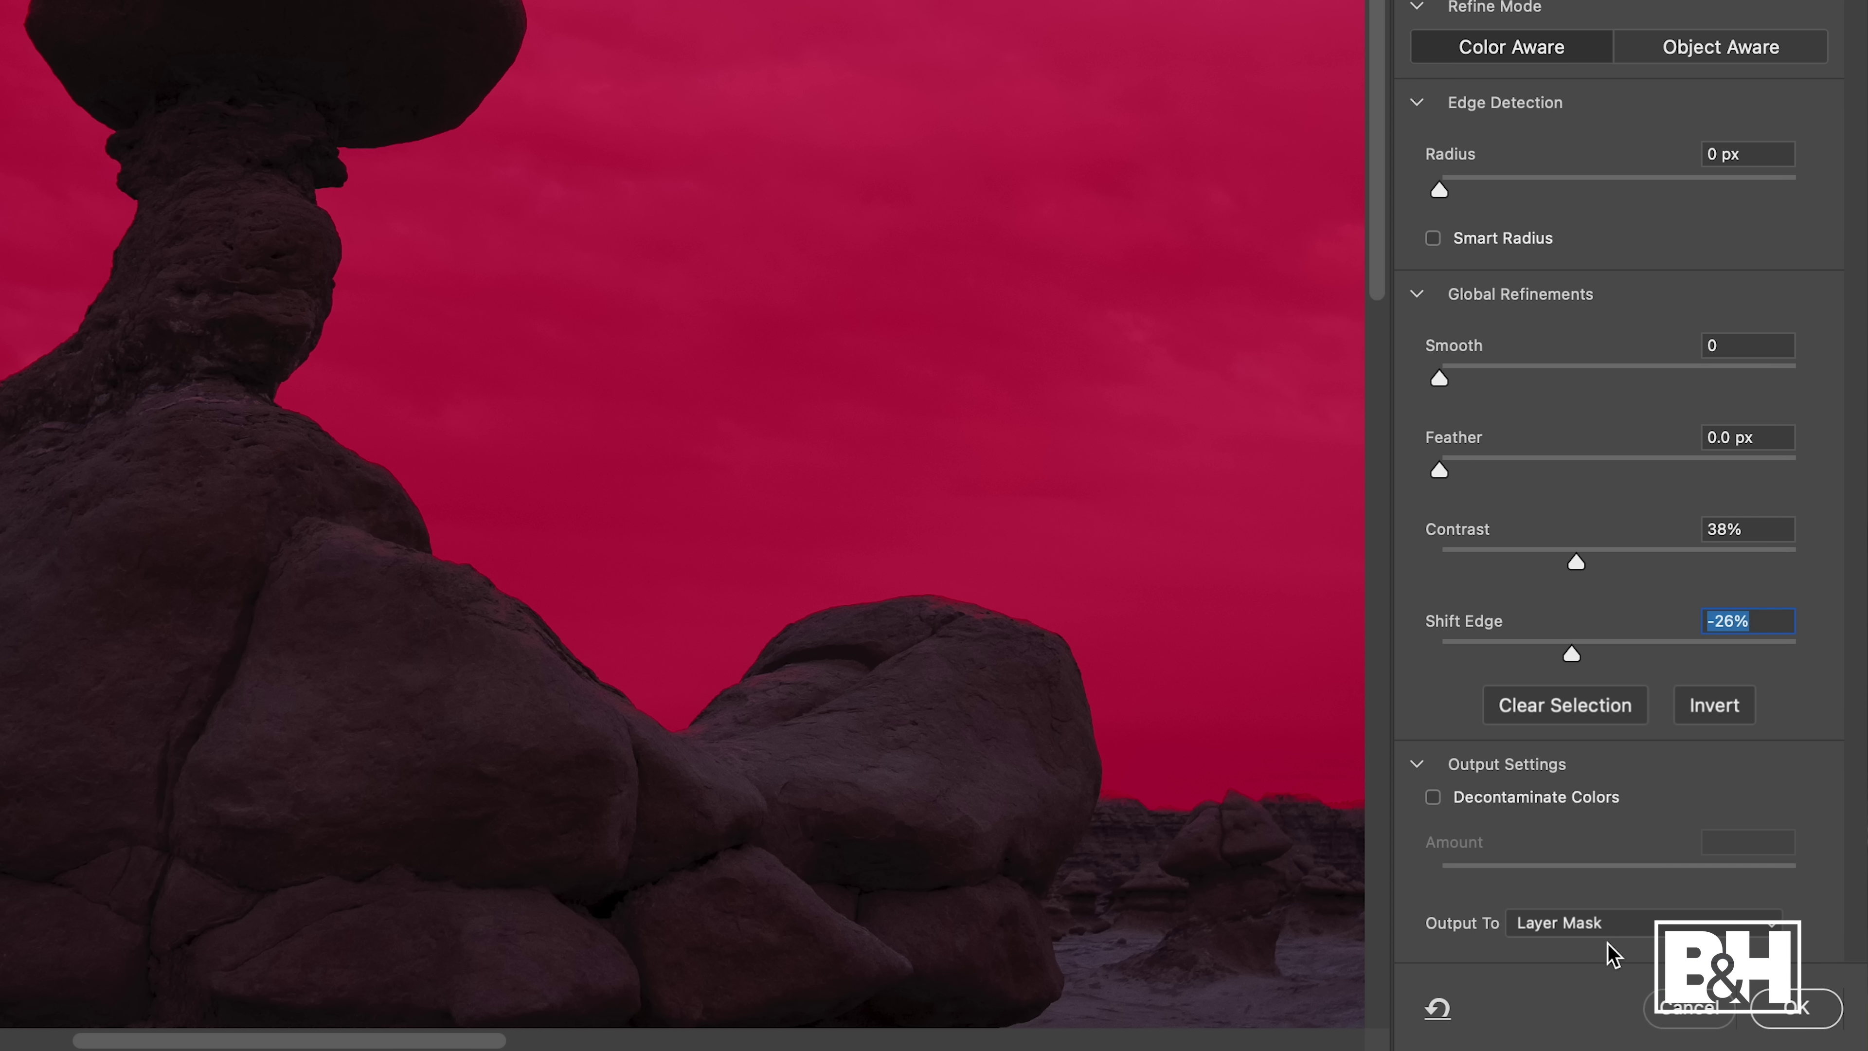
left_click(1799, 1011)
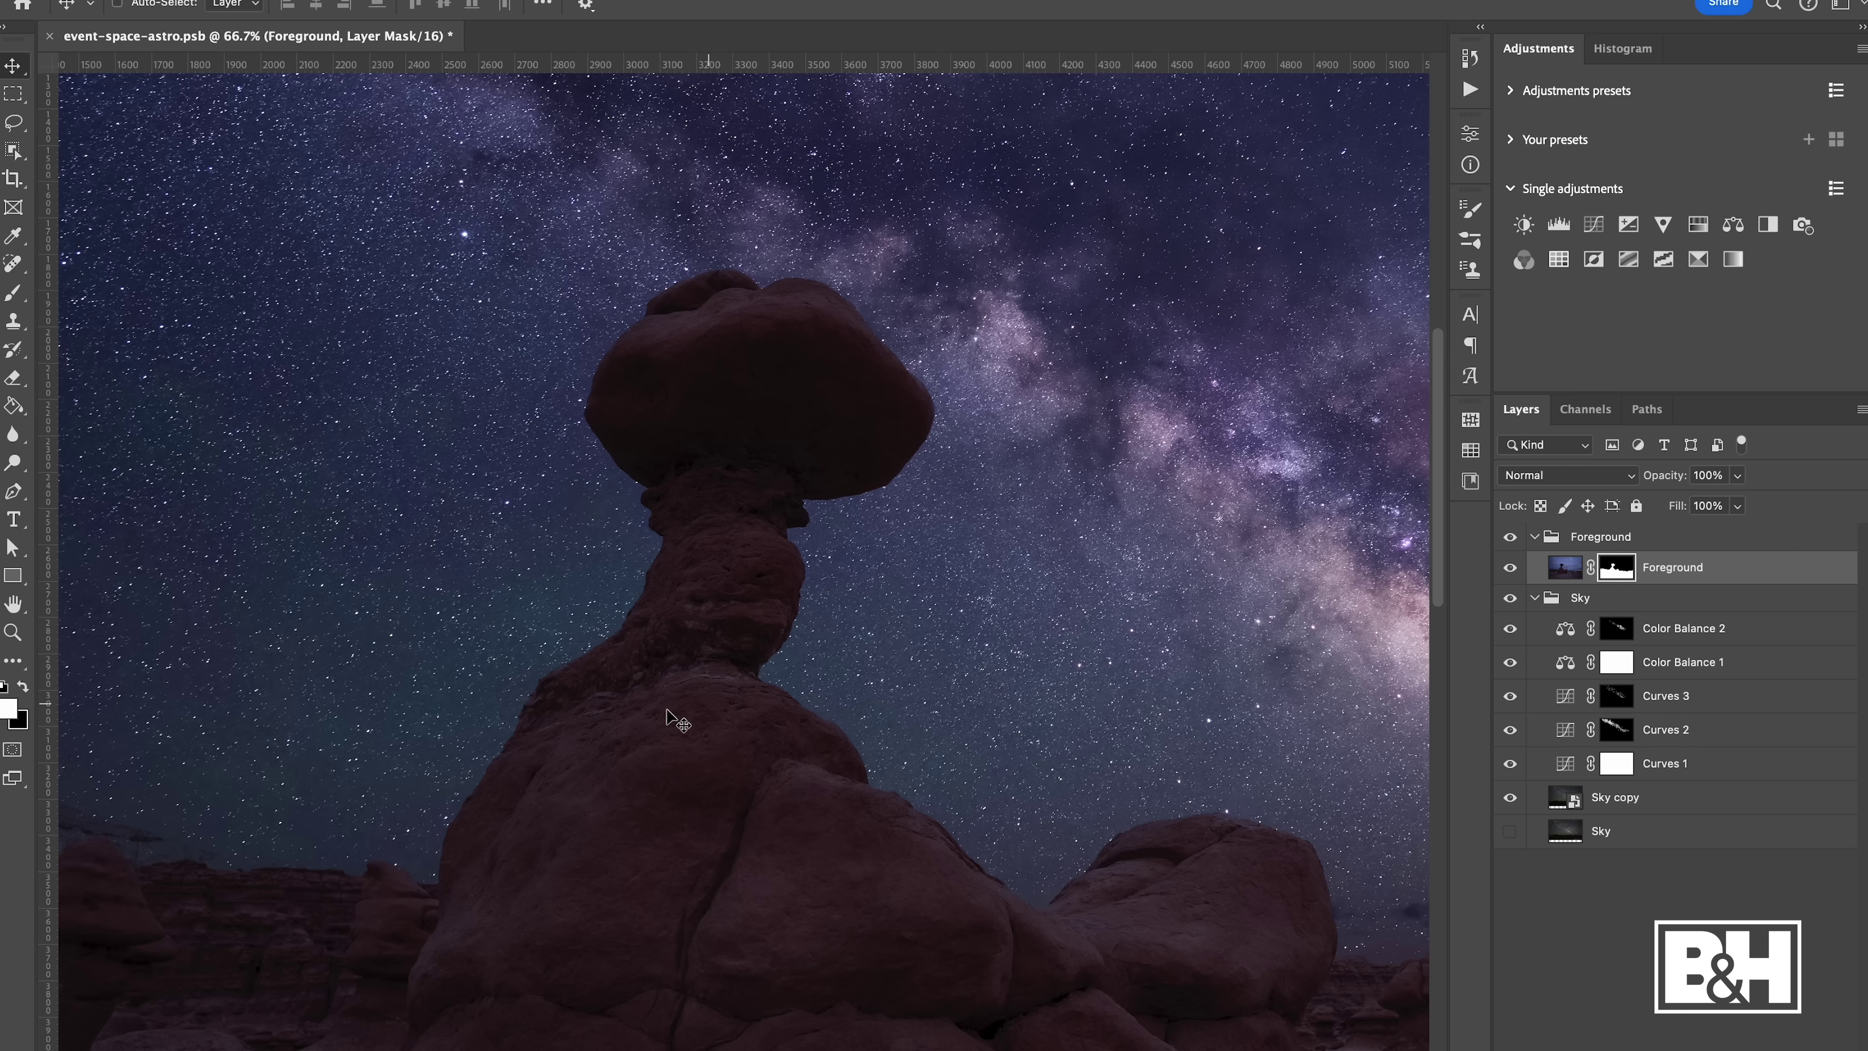
Paint white on the Foreground mask with a 175 px brush to restore the pale distant cliff at the image's left side
left_click_drag(451, 626, 1022, 567)
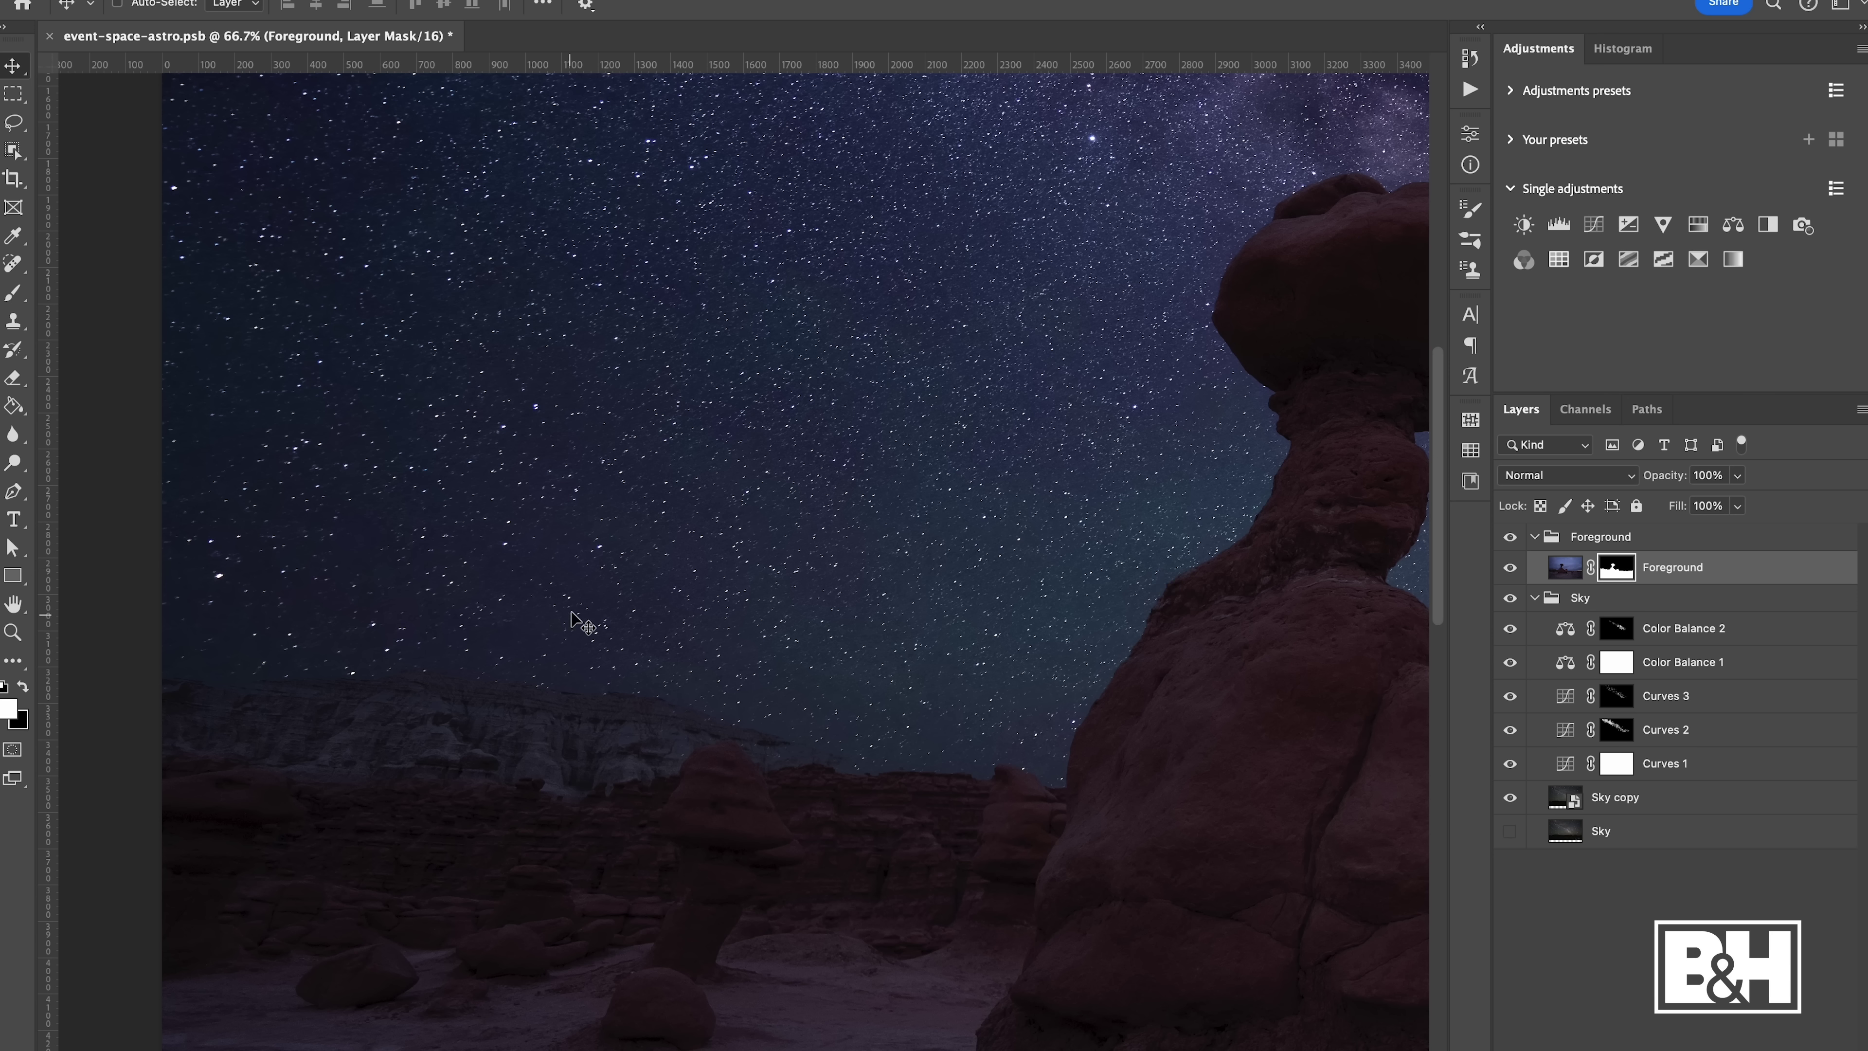
key("b")
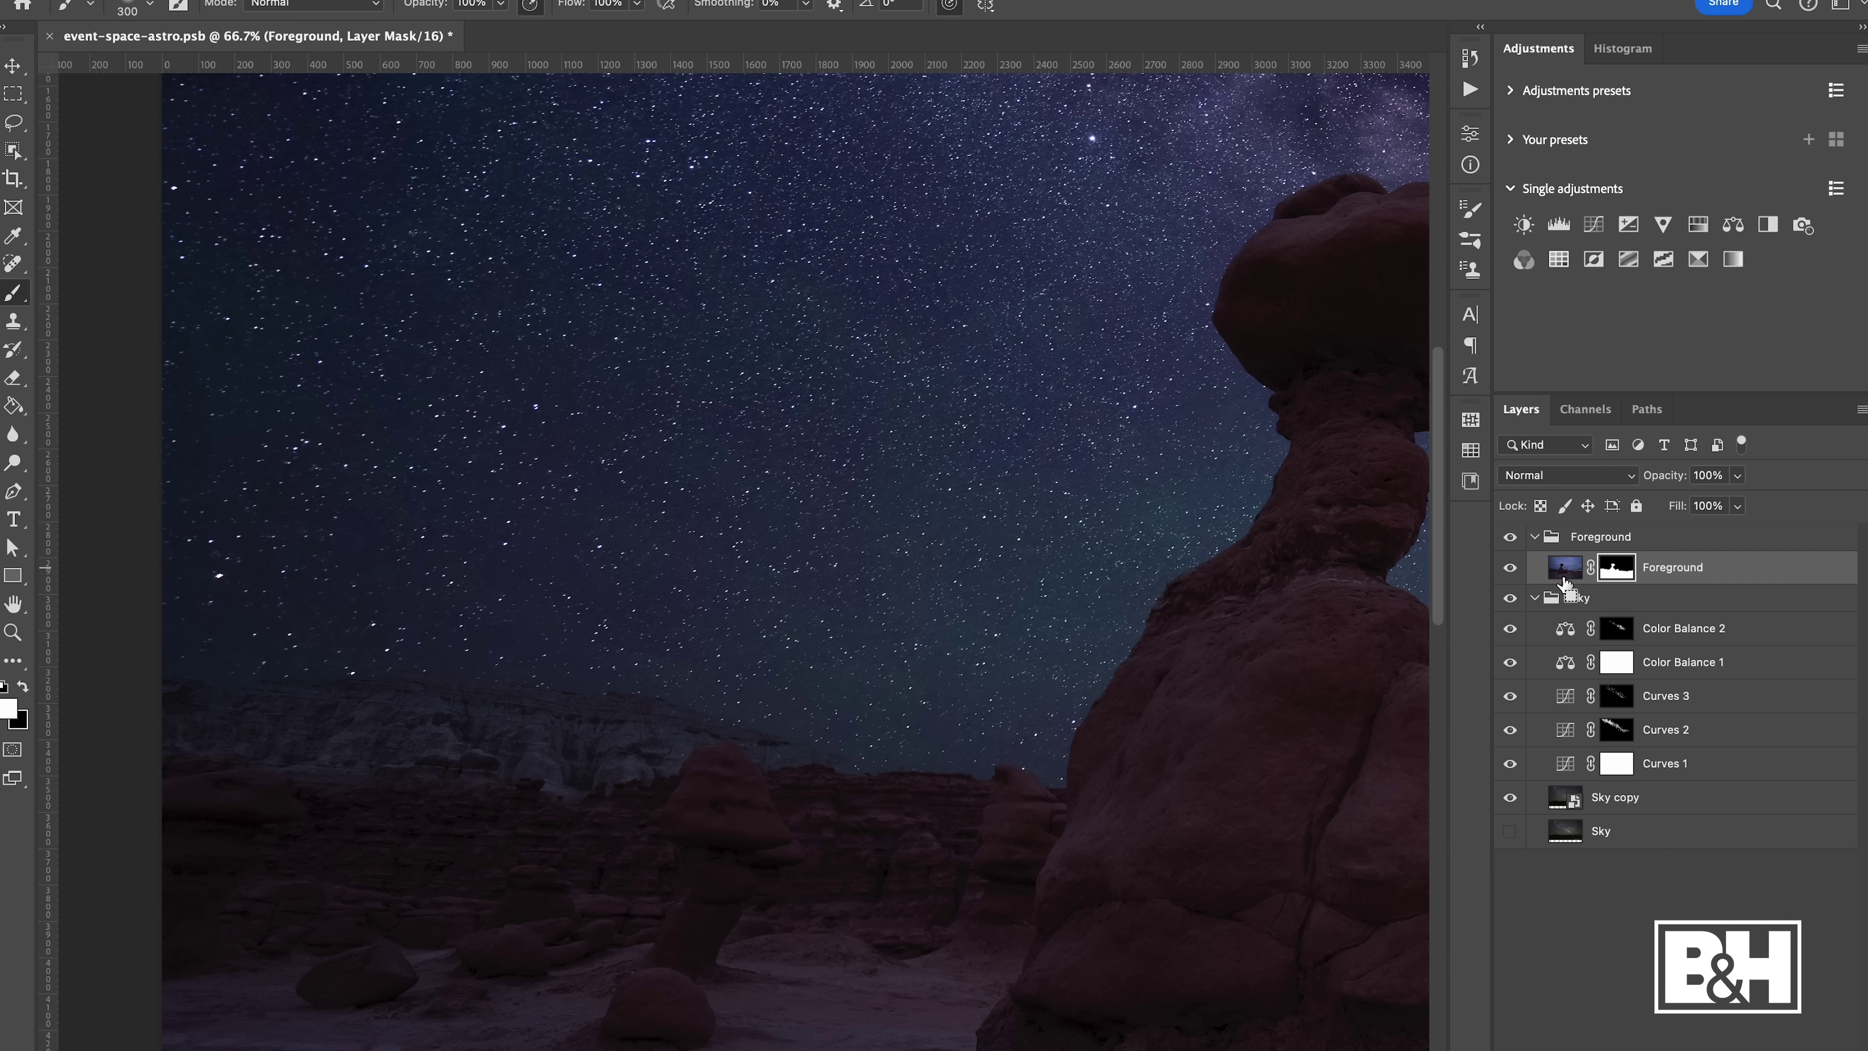
key("super+1")
key("space")
left_click_drag(628, 629, 859, 587)
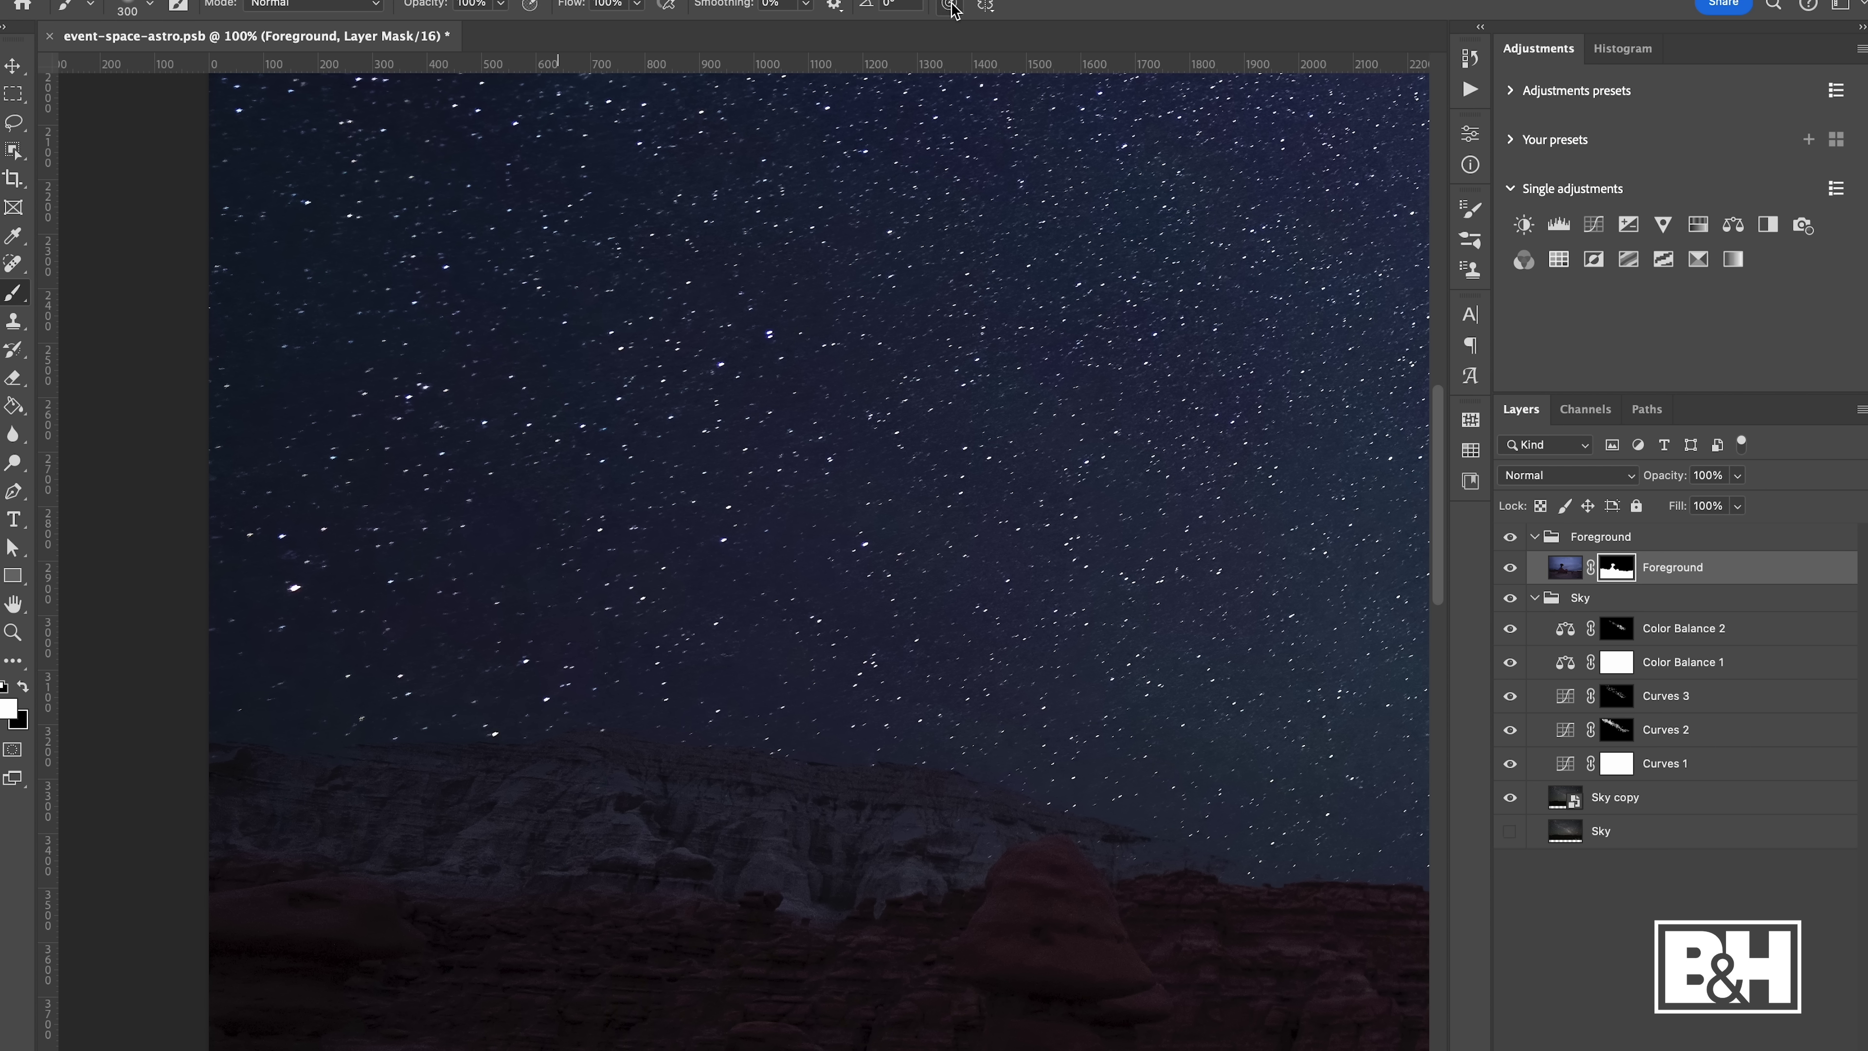
key("bracketleft")
key("bracketleft")
key("bracketleft")
mouse_move(215, 802)
left_mouse_down()
mouse_move(680, 787)
mouse_move(651, 795)
mouse_move(958, 827)
mouse_move(1217, 914)
left_mouse_up()
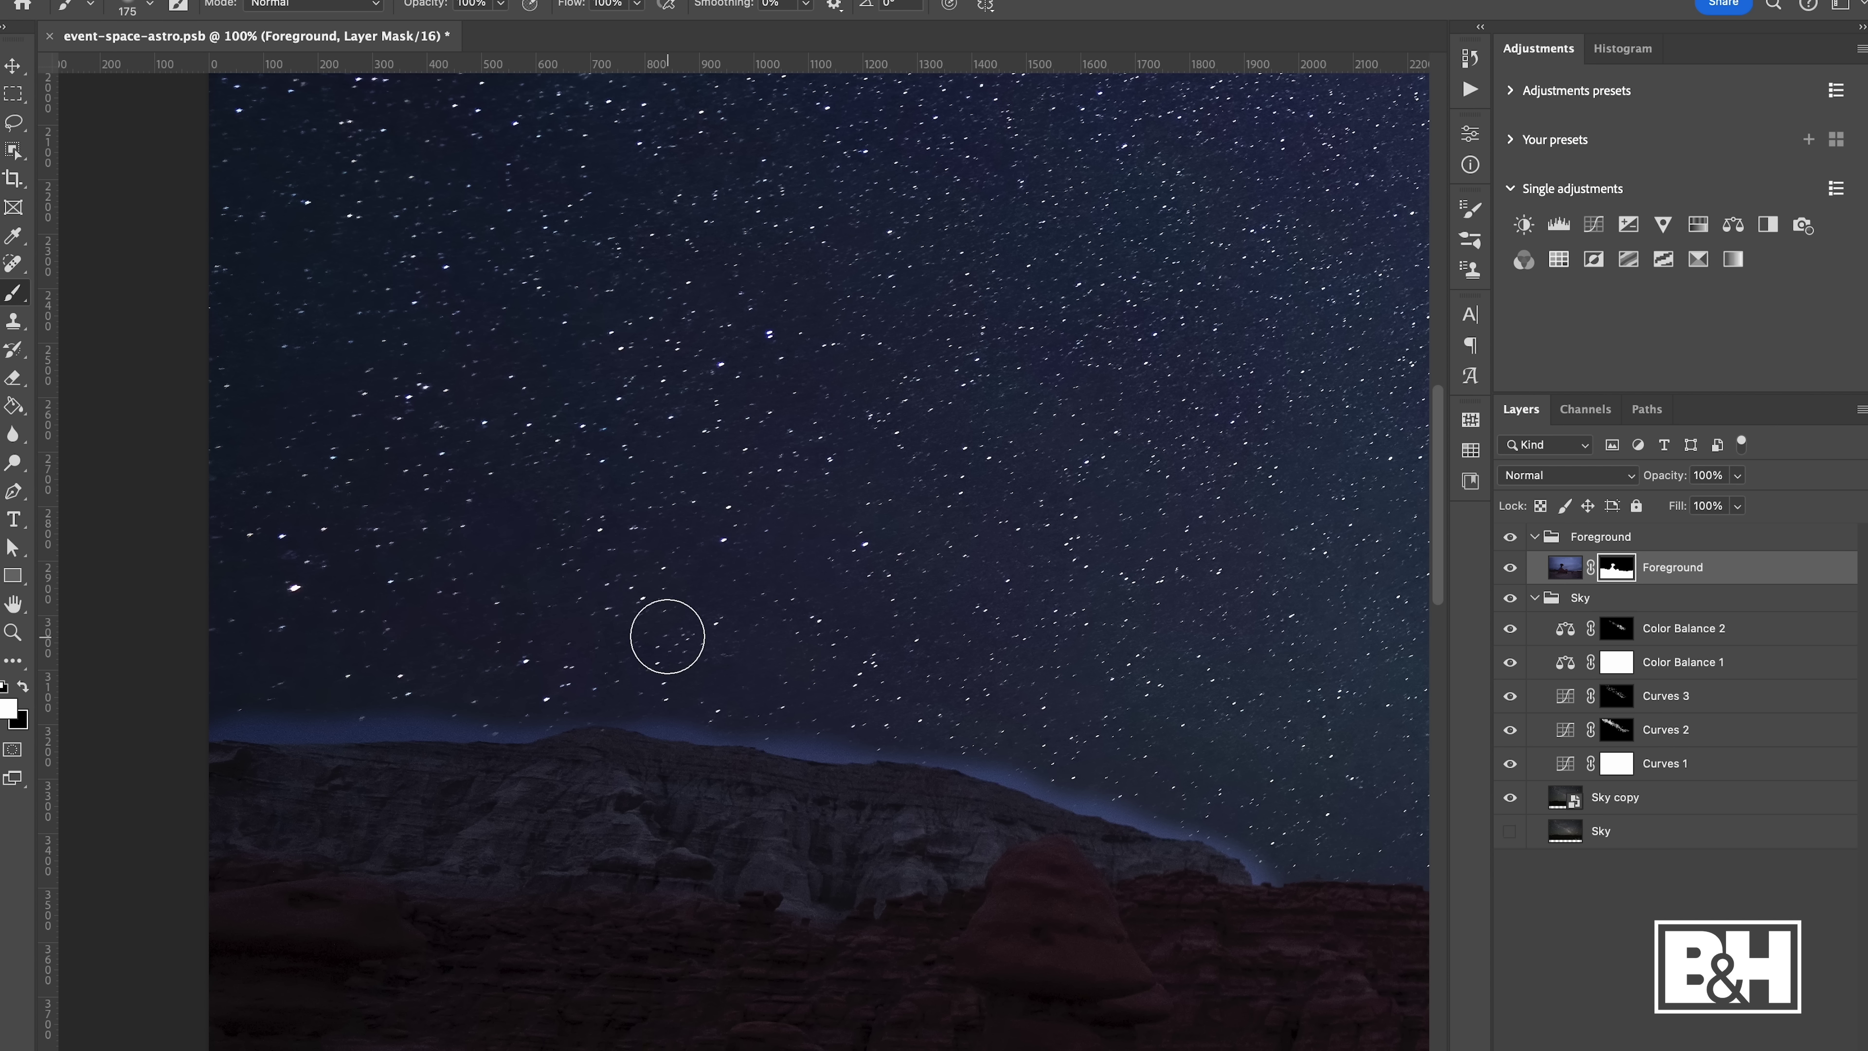
Increase the brush hardness and paint black at 125 px above the pale cliff's ridge to remove the blue halo
right_click(448, 621)
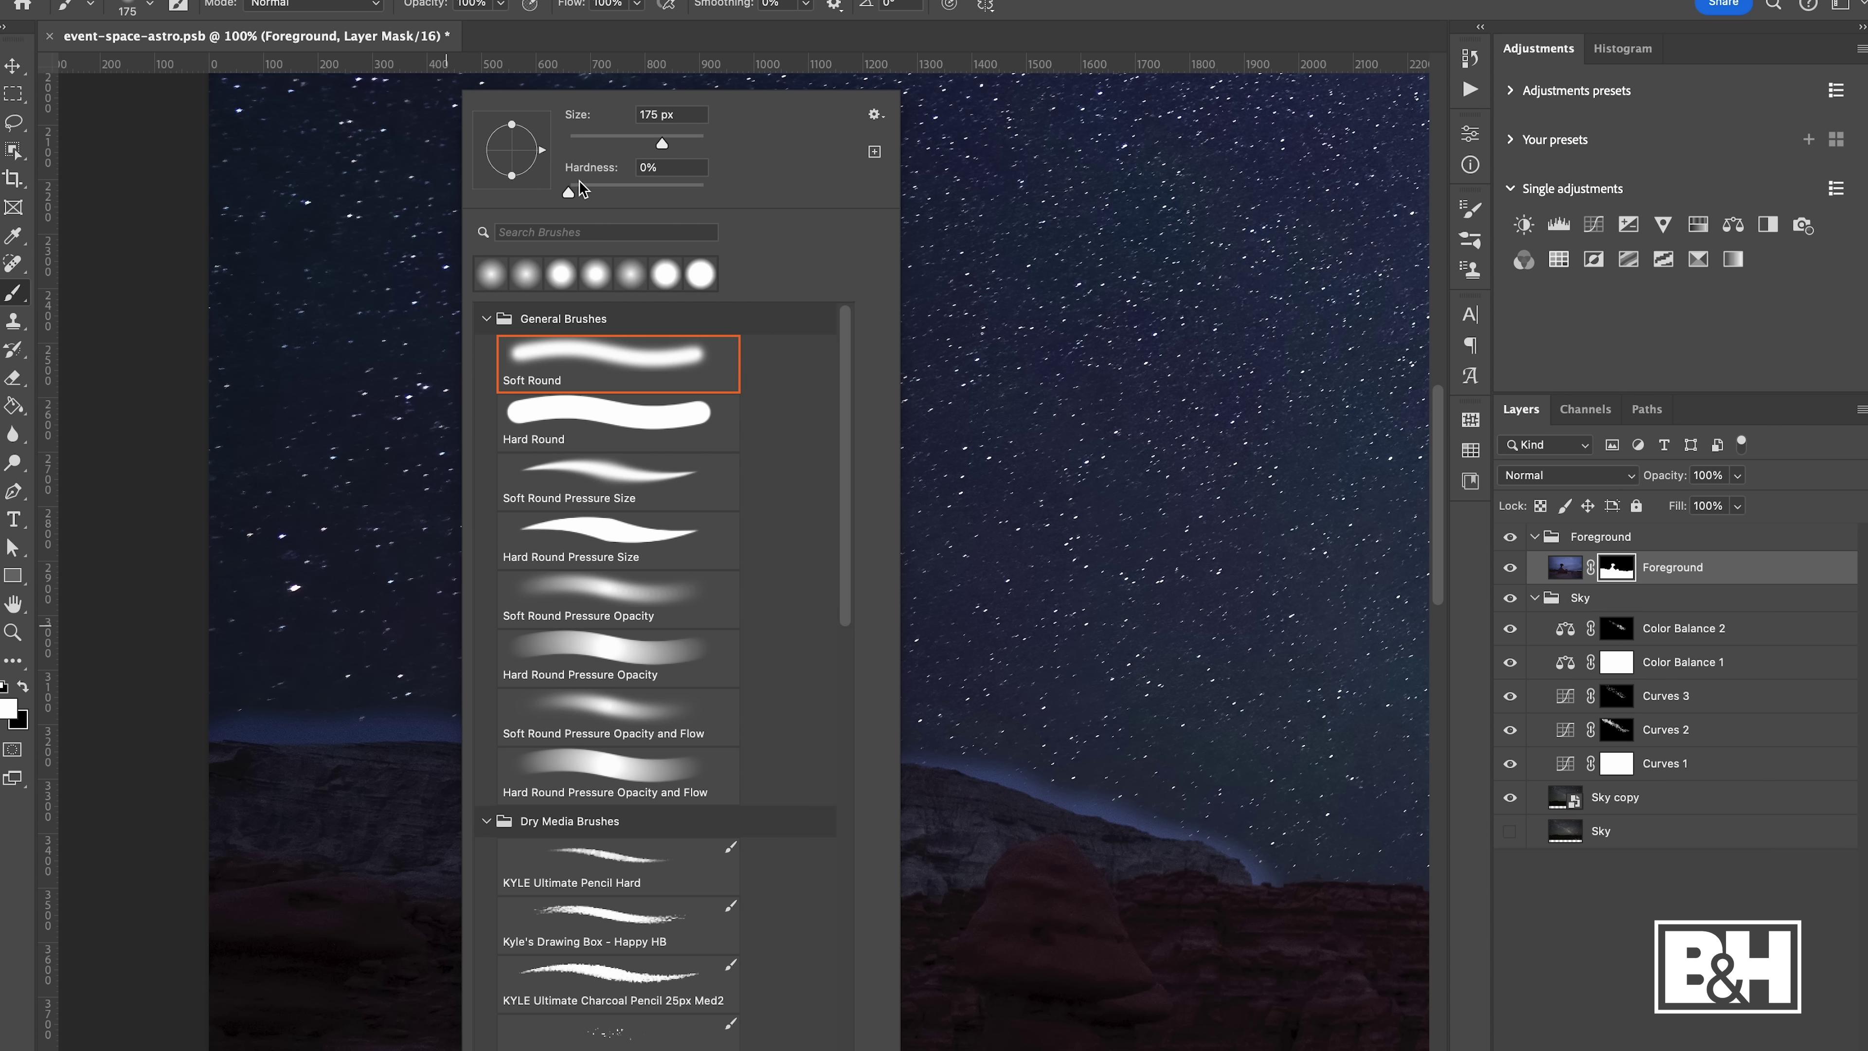
left_click(623, 187)
key("Return")
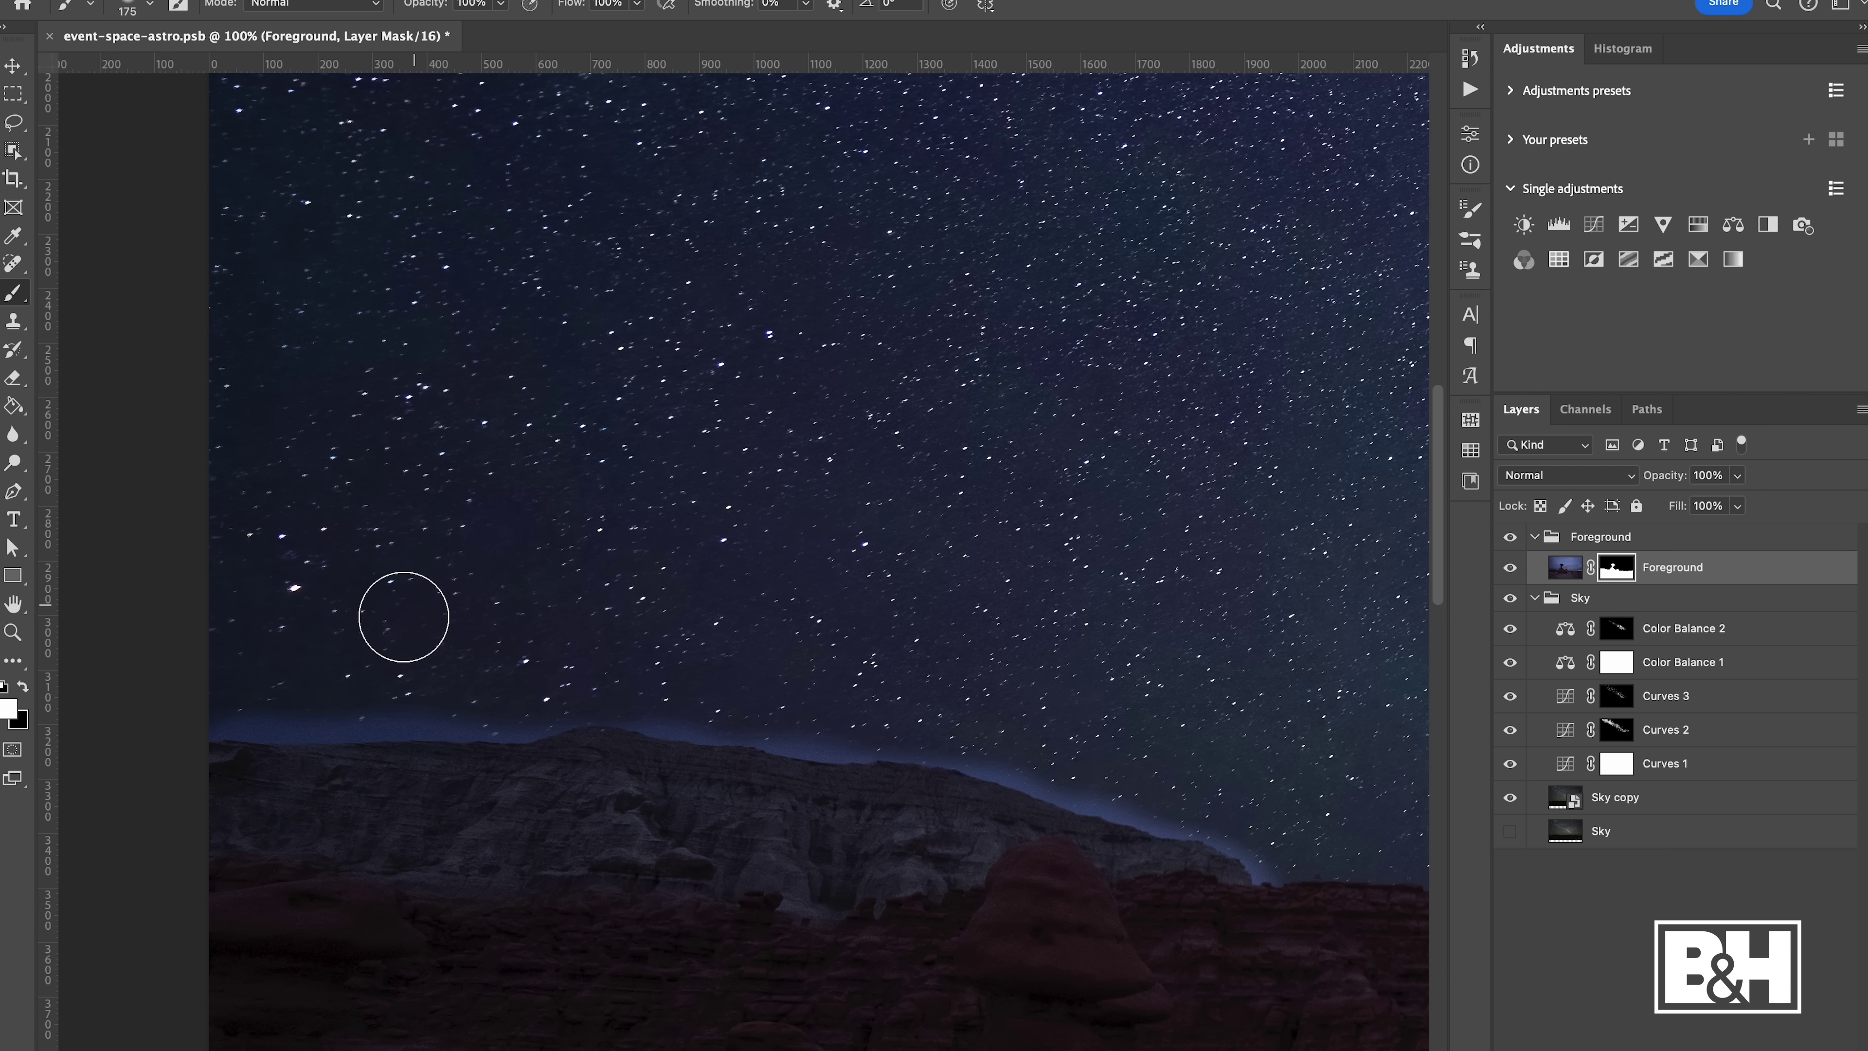
key("bracketleft")
key("bracketleft")
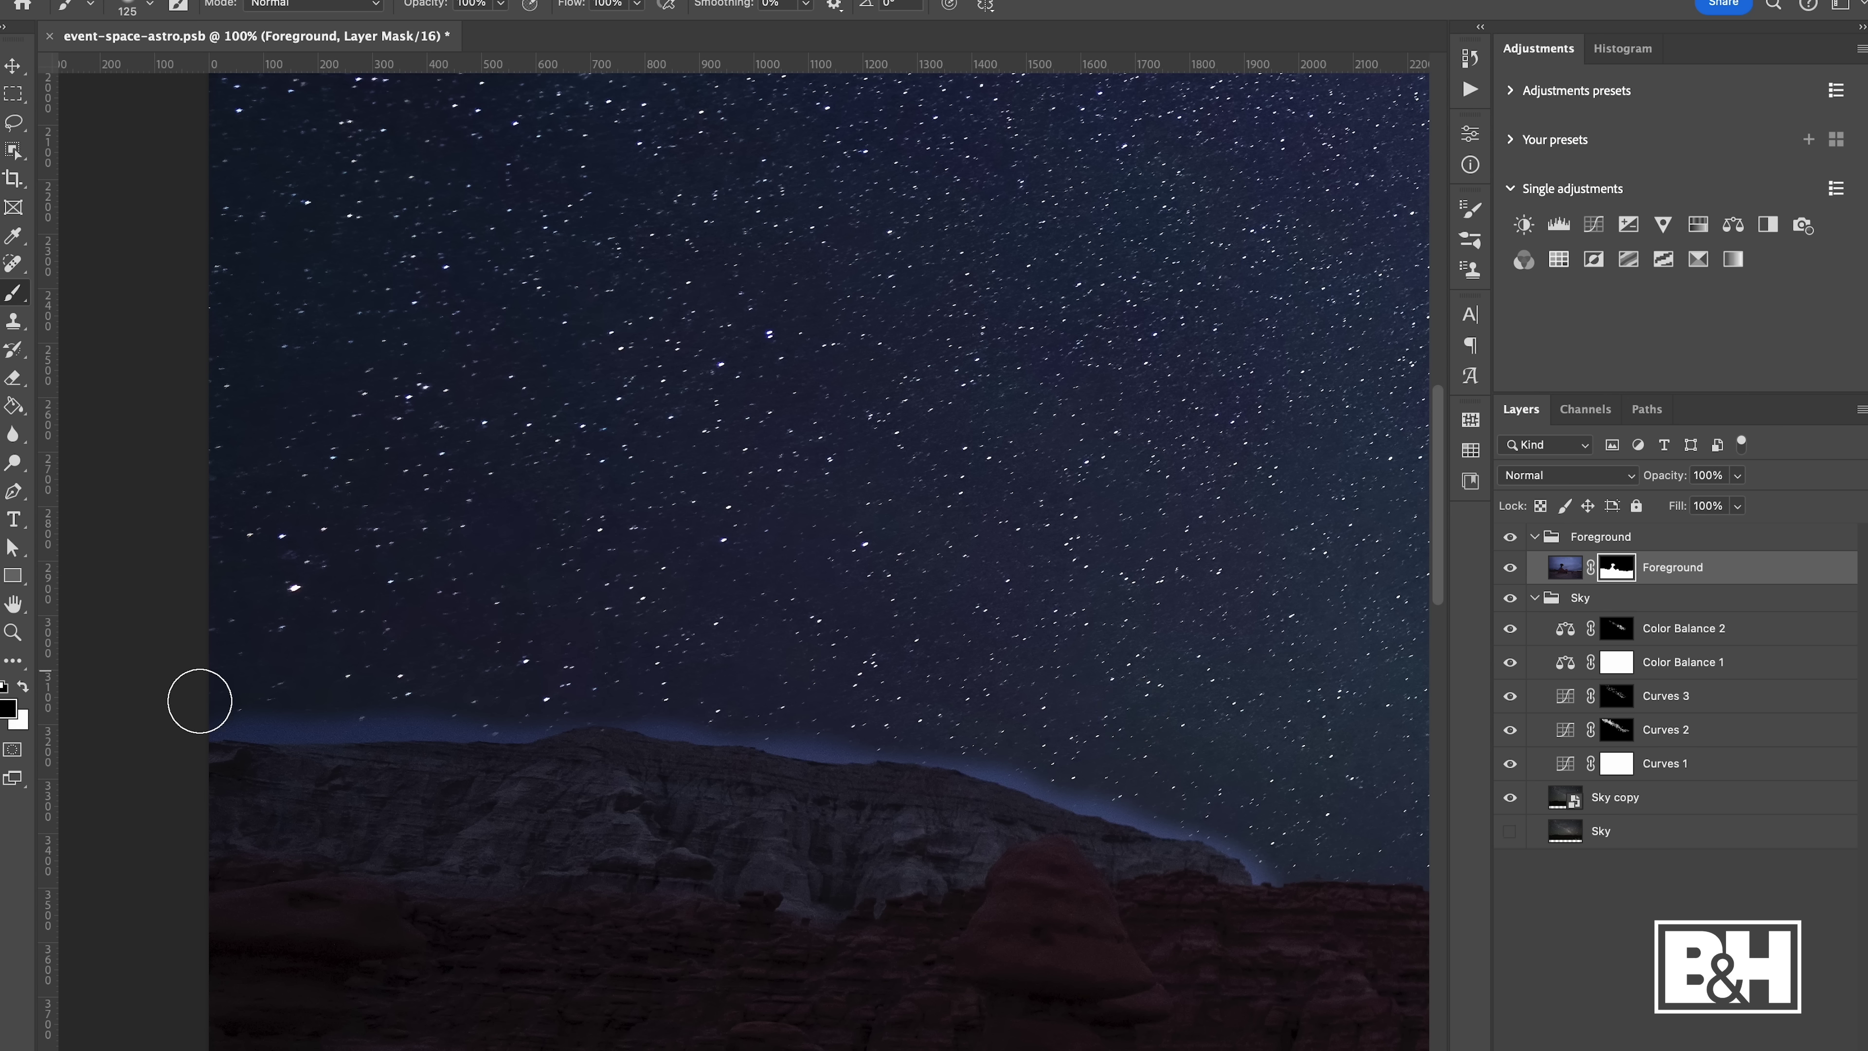
mouse_move(213, 705)
left_mouse_down()
mouse_move(471, 703)
mouse_move(509, 659)
mouse_move(459, 696)
mouse_move(671, 683)
mouse_move(638, 682)
mouse_move(1084, 755)
mouse_move(1054, 758)
mouse_move(1096, 776)
mouse_move(1076, 839)
left_mouse_up()
key("x")
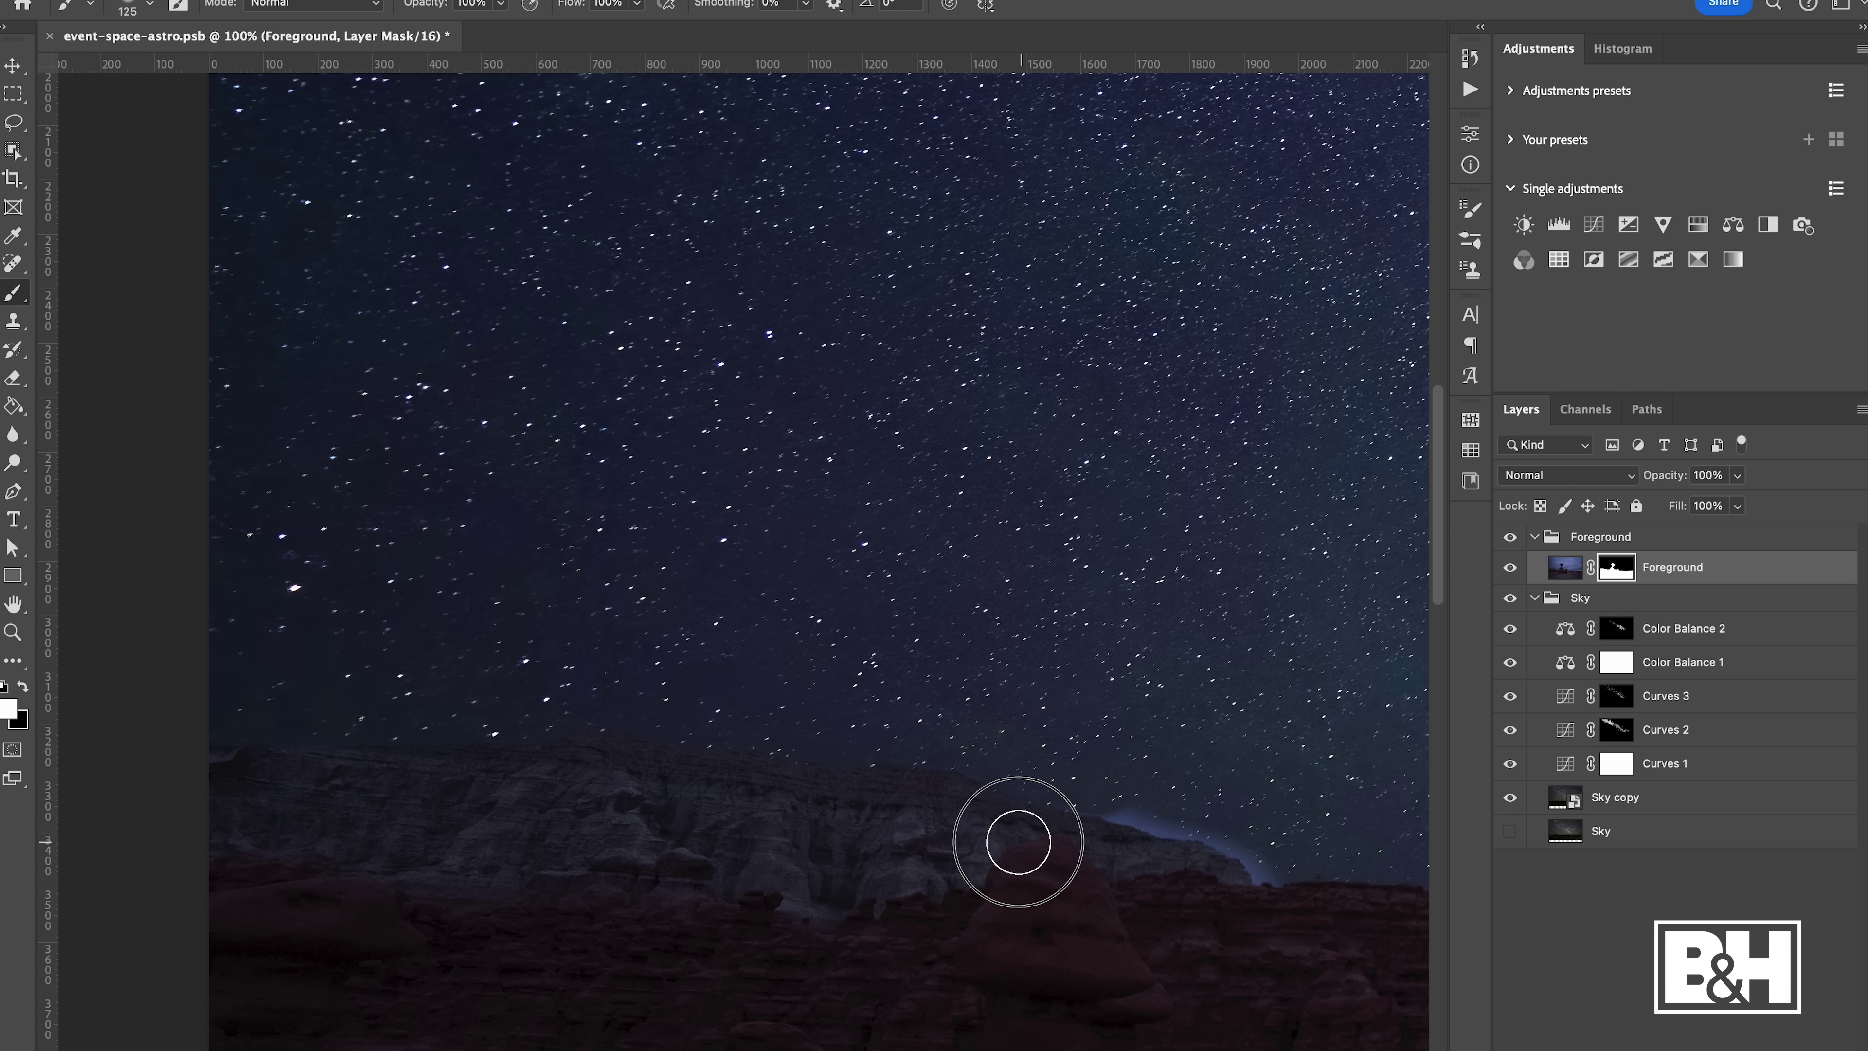
Paint out the remaining halo at the right end of the pale cliff in black, reducing the brush to 50 px
key("x")
mouse_move(1062, 763)
left_mouse_down()
mouse_move(1170, 801)
mouse_move(1263, 784)
mouse_move(1230, 805)
mouse_move(1273, 845)
left_mouse_up()
key("bracketleft")
key("bracketleft")
key("bracketleft")
key("bracketleft")
key("bracketleft")
key("bracketleft")
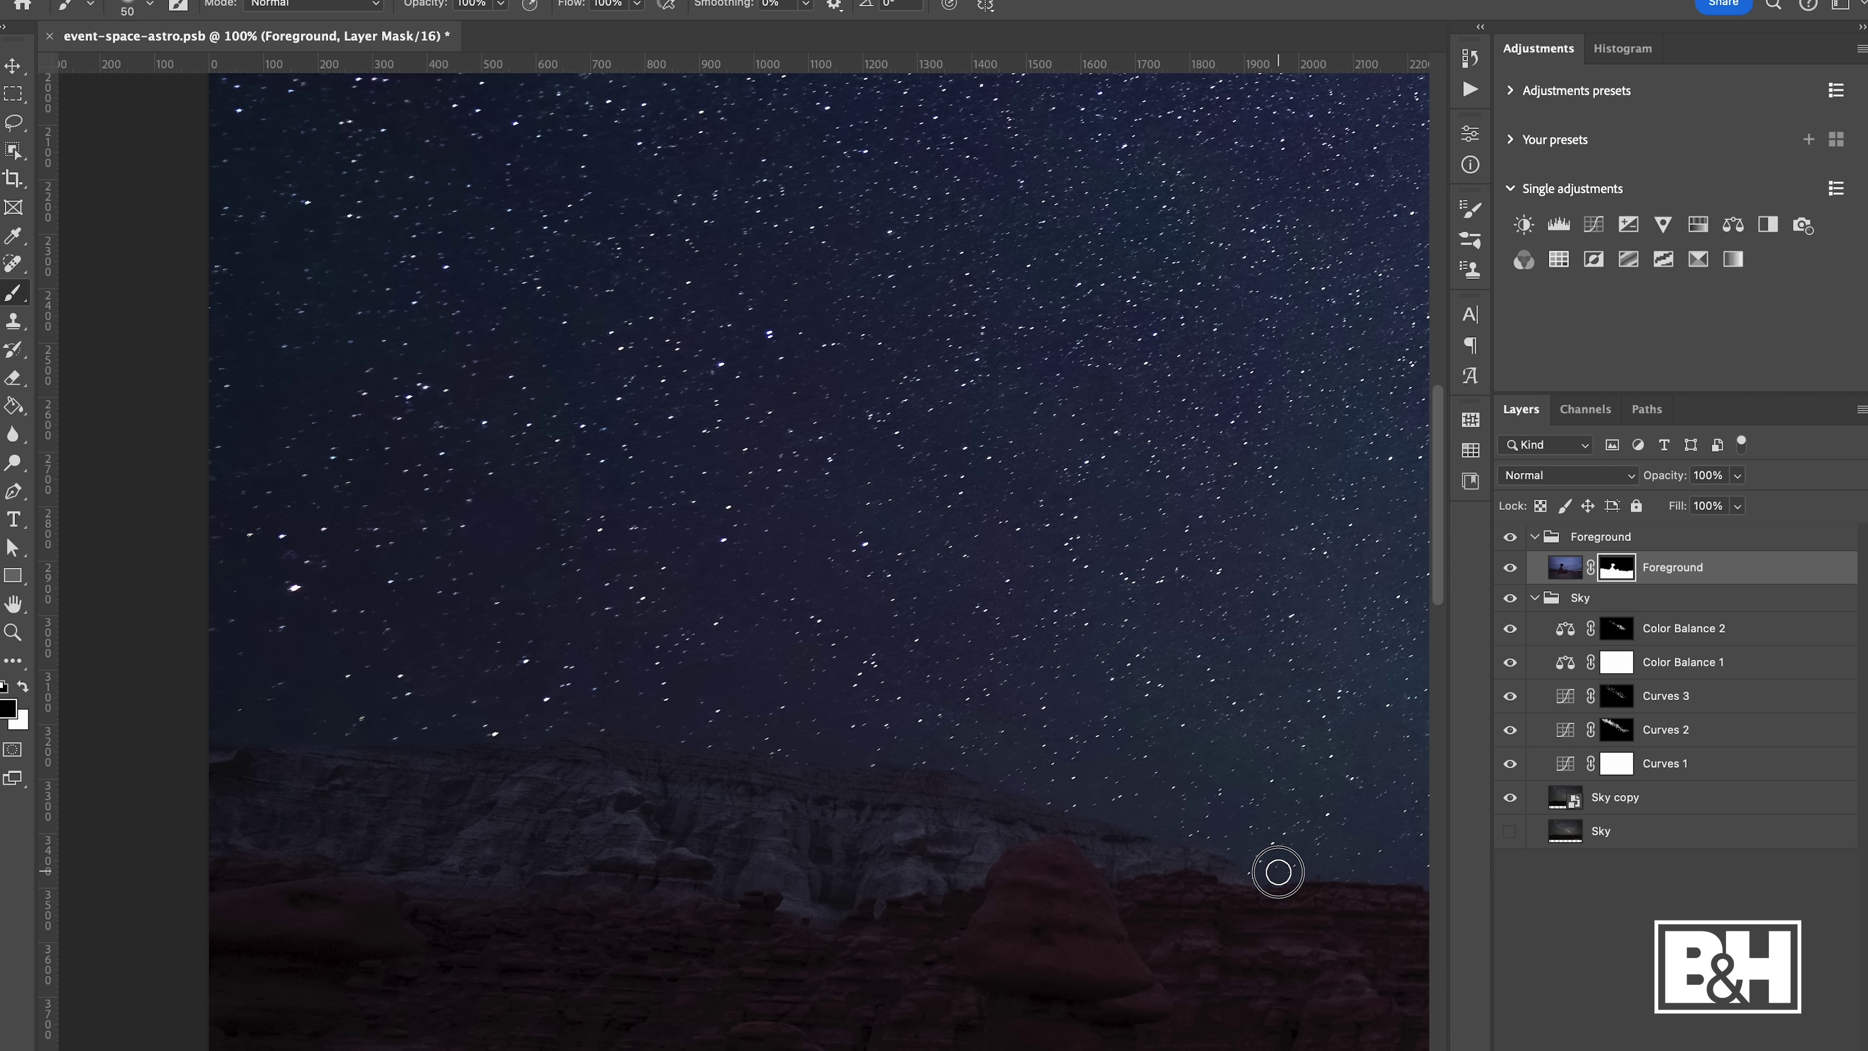
Paint white on the Foreground mask with an 80 px brush to restore the distant blue mountains along the right-hand horizon
left_click_drag(1296, 701, 700, 626)
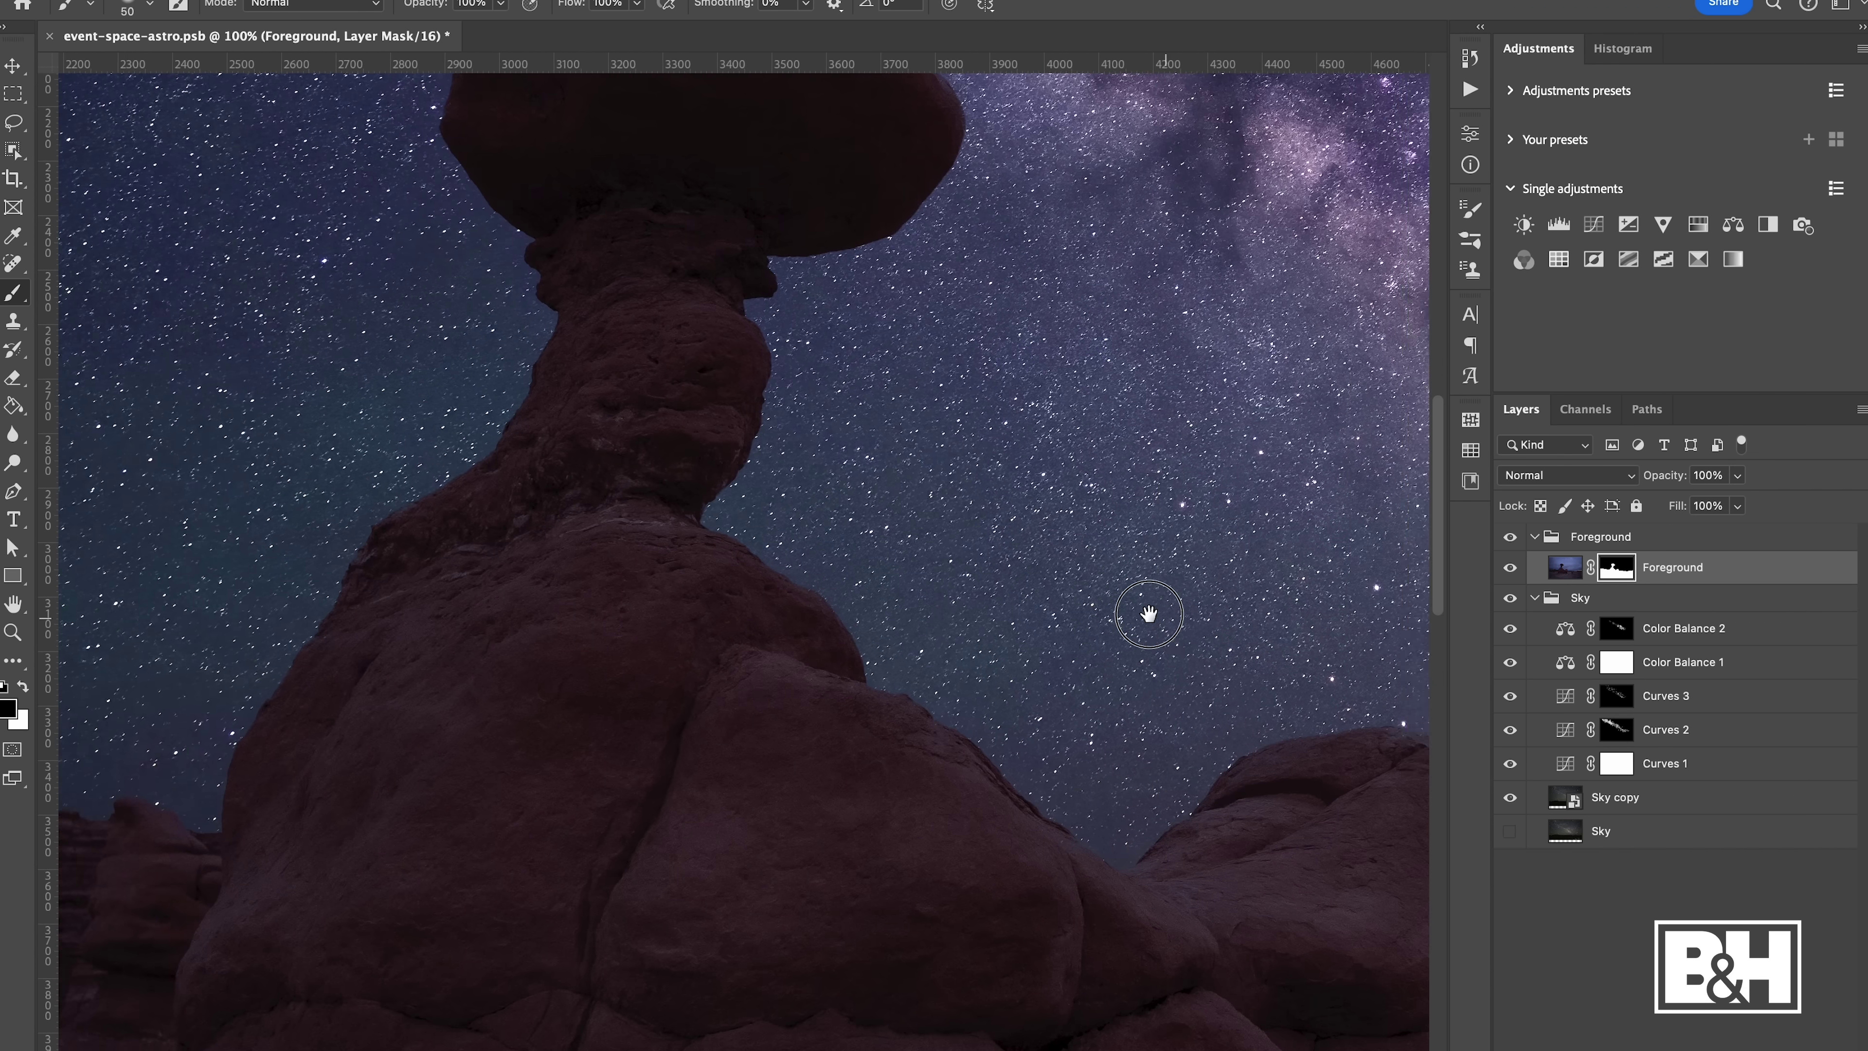
left_click_drag(1147, 613, 792, 522)
left_click_drag(1018, 533, 953, 527)
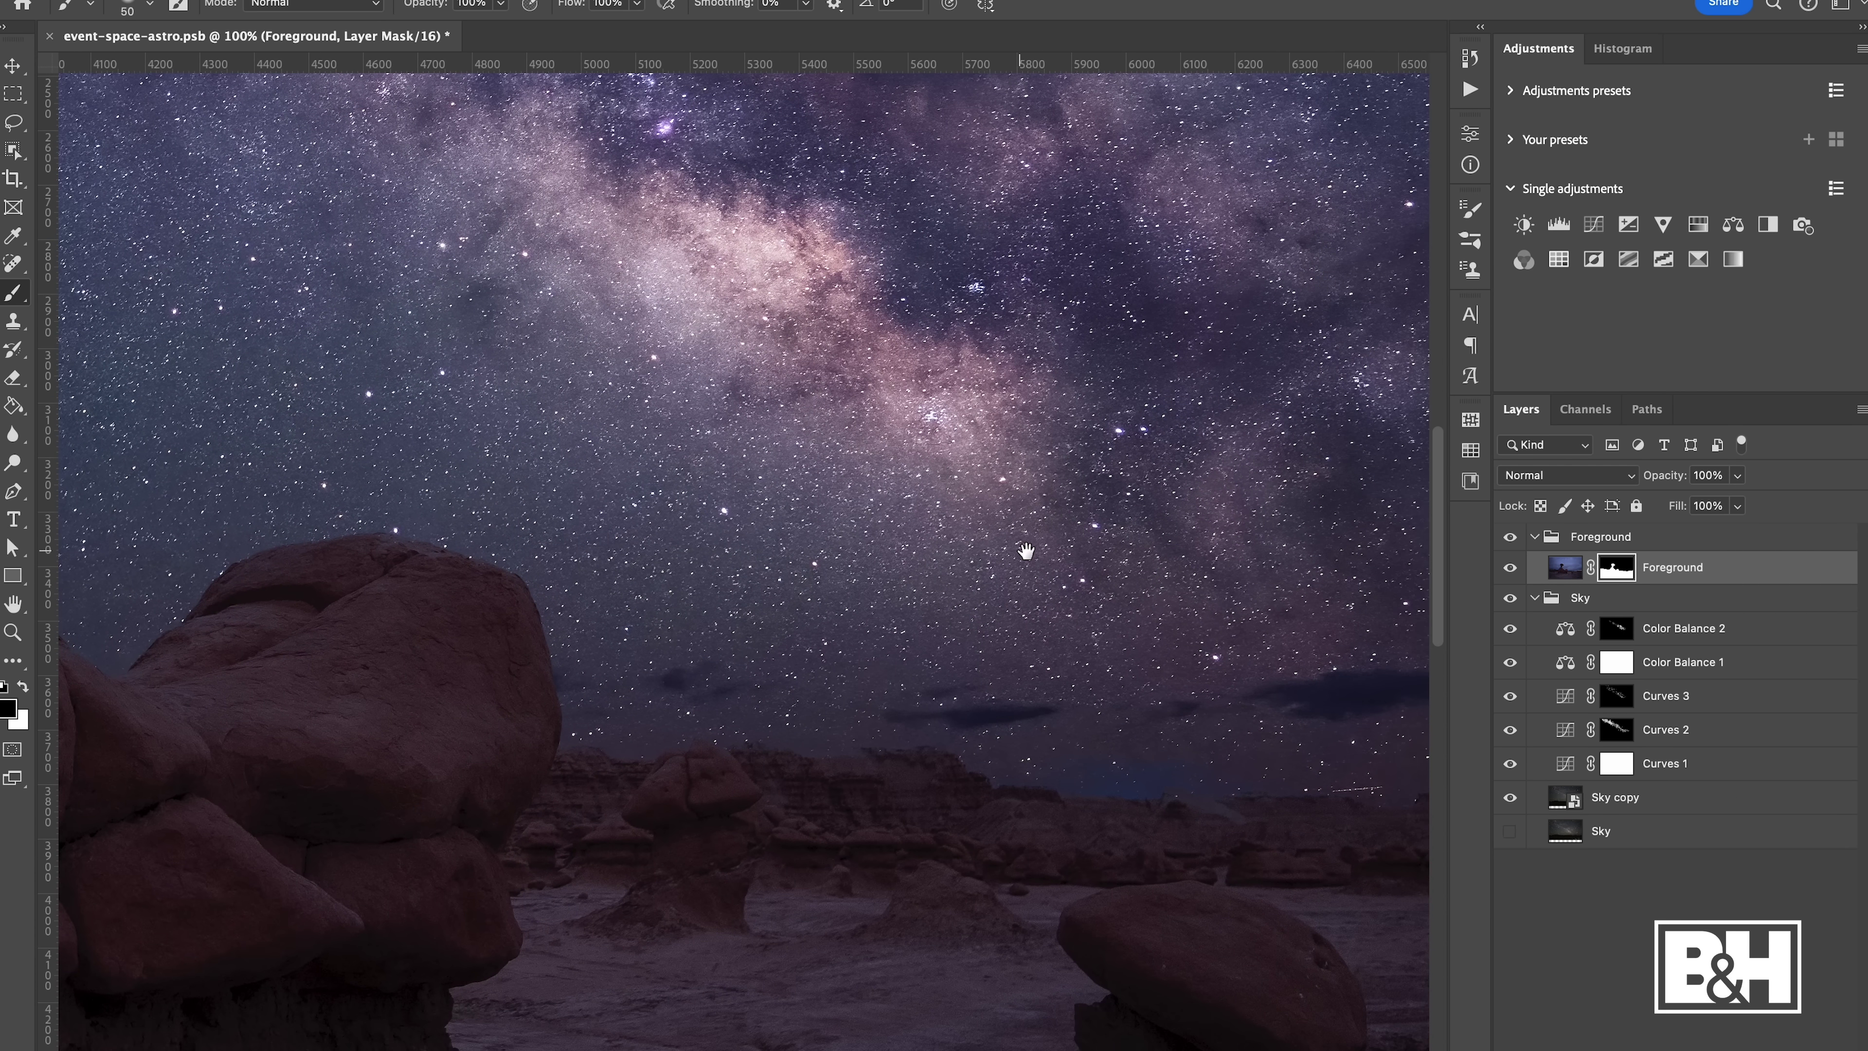
mouse_move(1046, 752)
left_mouse_down()
mouse_move(972, 742)
mouse_move(935, 700)
left_mouse_up()
key("x")
mouse_move(850, 773)
left_mouse_down()
mouse_move(959, 735)
mouse_move(952, 717)
mouse_move(871, 734)
mouse_move(822, 714)
mouse_move(605, 715)
mouse_move(583, 696)
left_mouse_up()
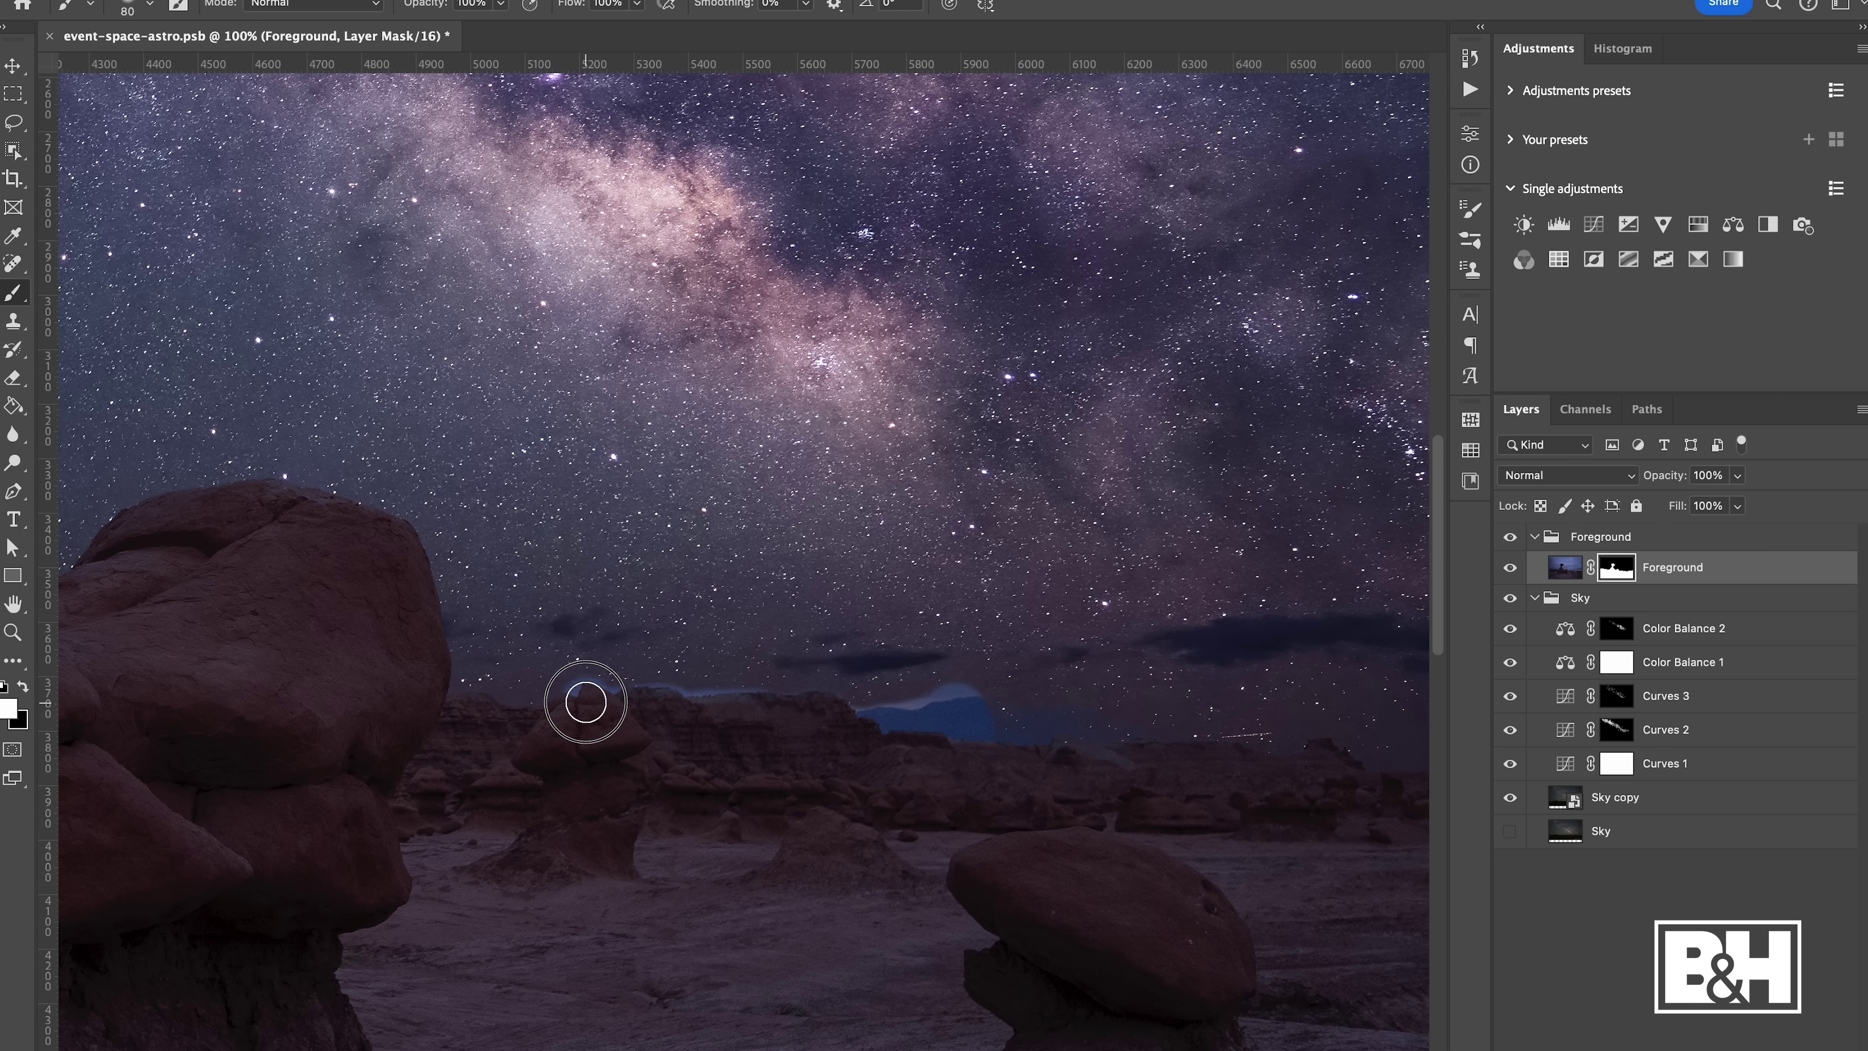
left_click_drag(1005, 722, 1150, 751)
mouse_move(1128, 739)
left_mouse_down()
mouse_move(1239, 780)
mouse_move(1189, 752)
mouse_move(1306, 756)
mouse_move(1335, 776)
mouse_move(1037, 763)
mouse_move(1021, 742)
mouse_move(1320, 740)
mouse_move(1359, 764)
mouse_move(1326, 747)
mouse_move(1322, 711)
left_mouse_up()
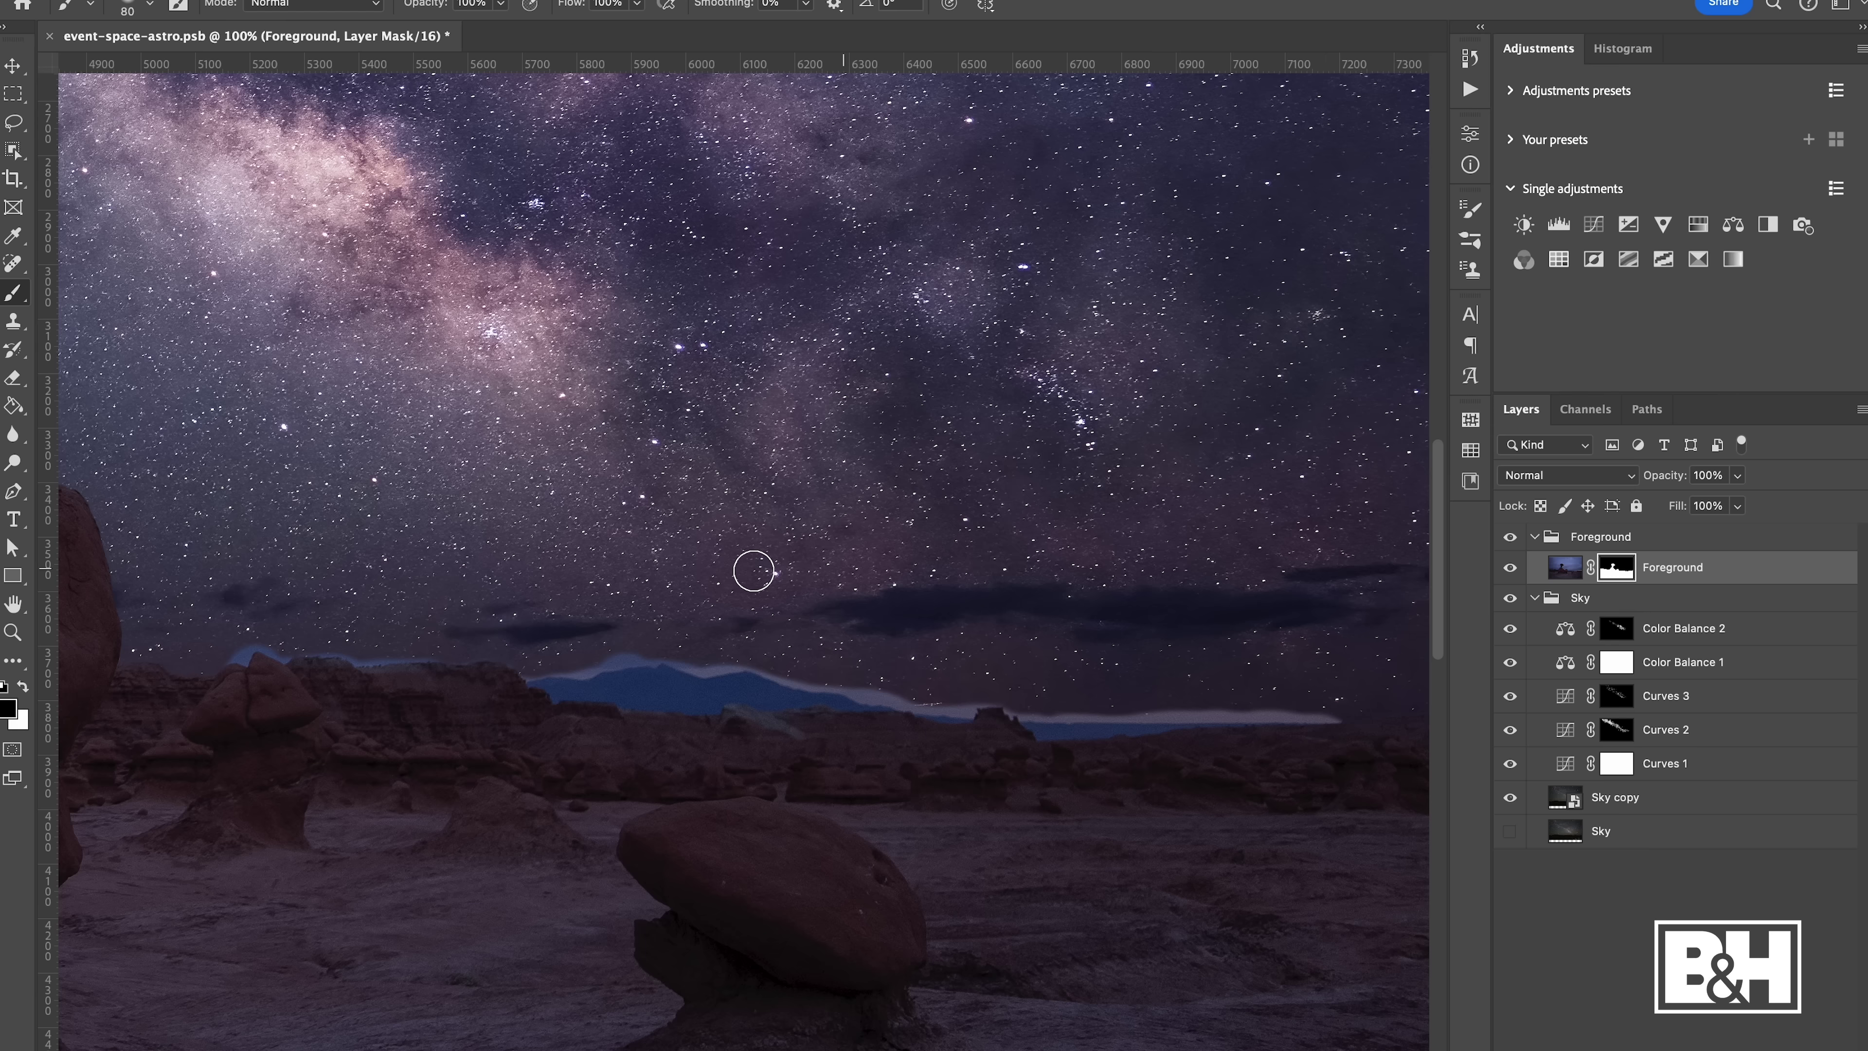
Paint black with a 45 px brush along the distant mountains and horizon to remove the bright fringe above them
key("bracketleft")
mouse_move(274, 650)
left_mouse_down()
mouse_move(779, 665)
mouse_move(743, 651)
mouse_move(864, 689)
left_mouse_up()
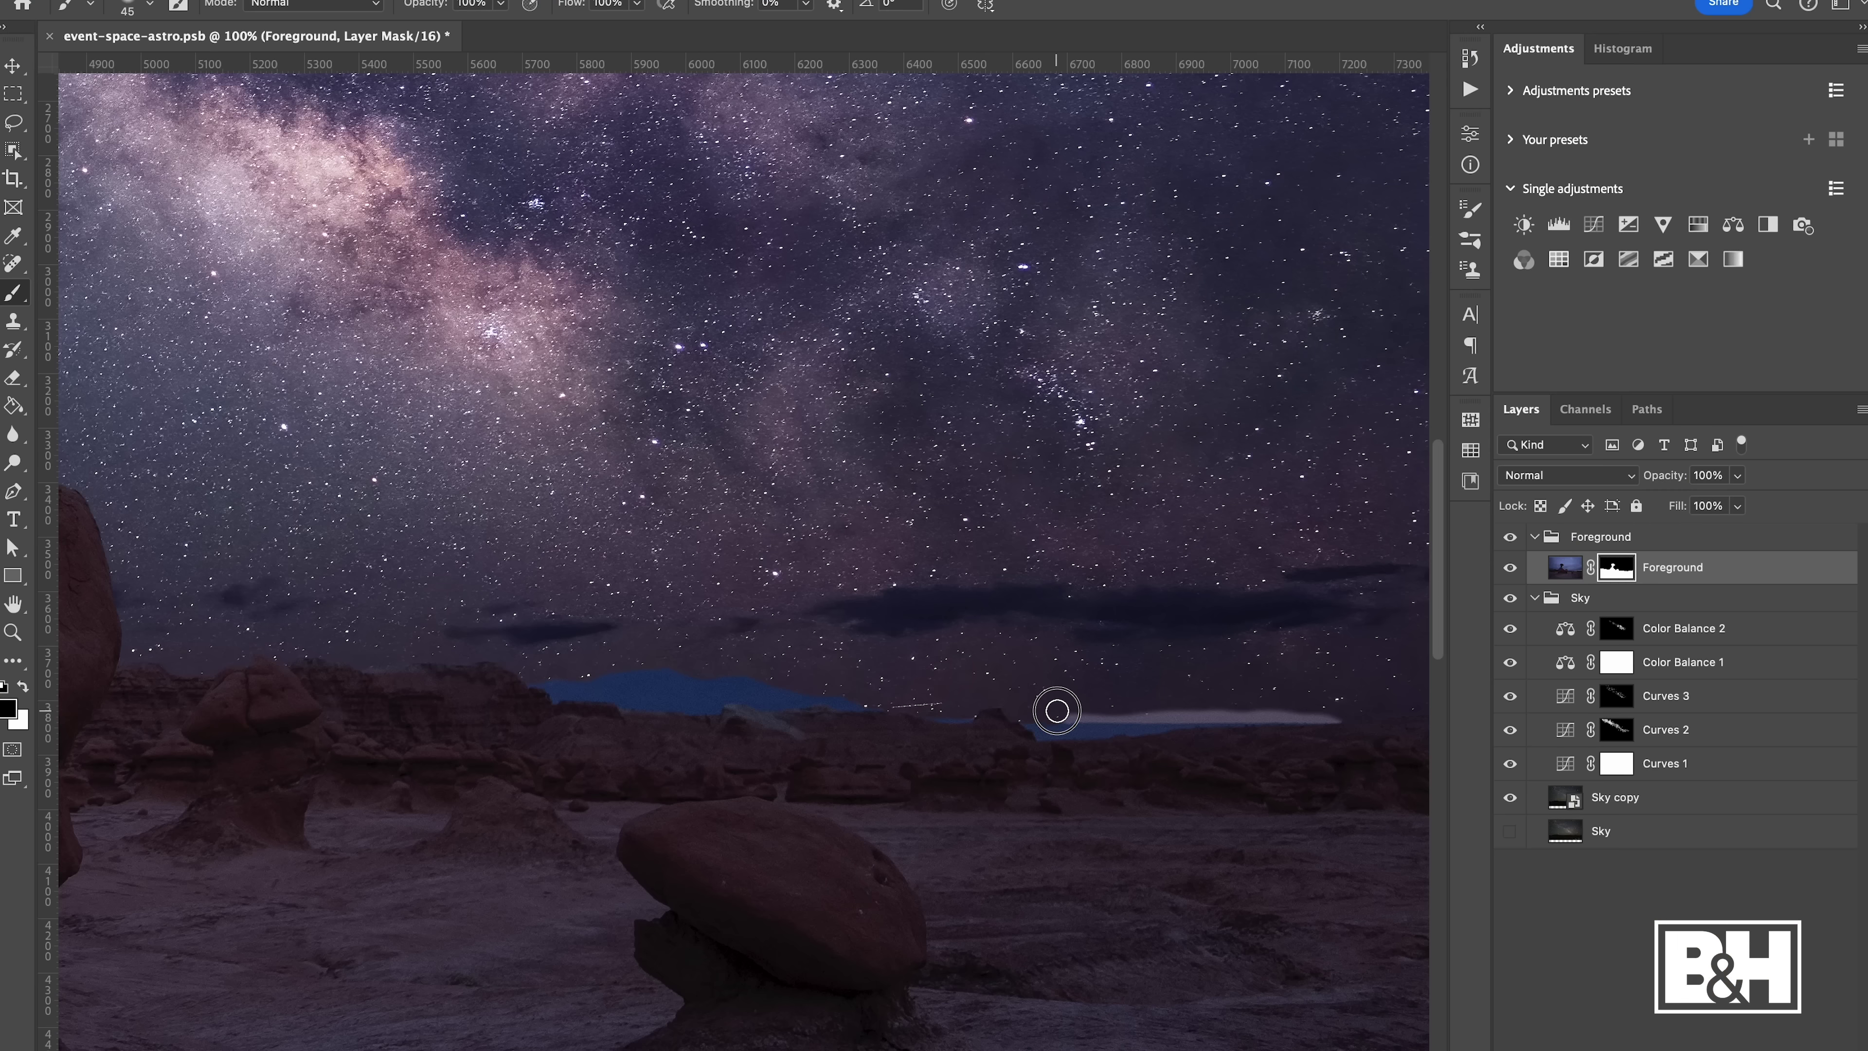
left_click_drag(1089, 712, 1341, 713)
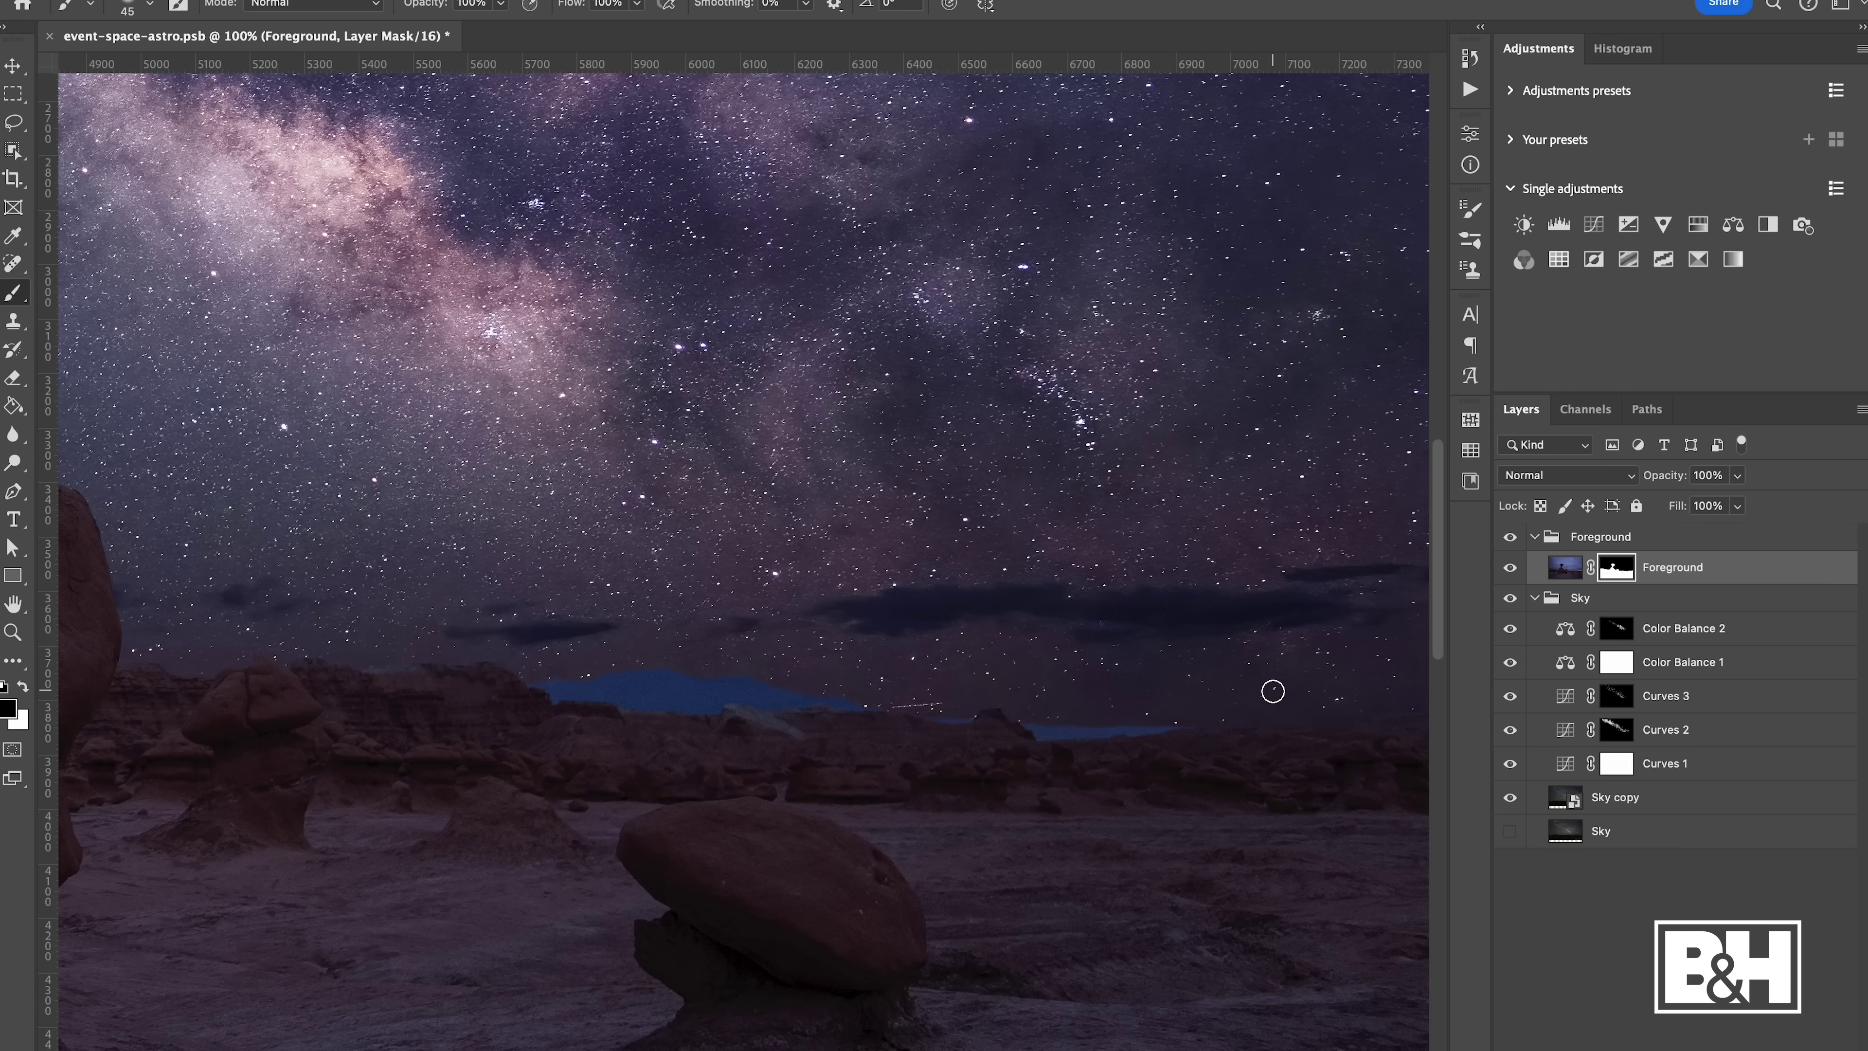
Mask out the leftover bright twilight patch on the horizon at the image's far right edge with the 45 px black brush
scroll(1272, 546, "right", 10)
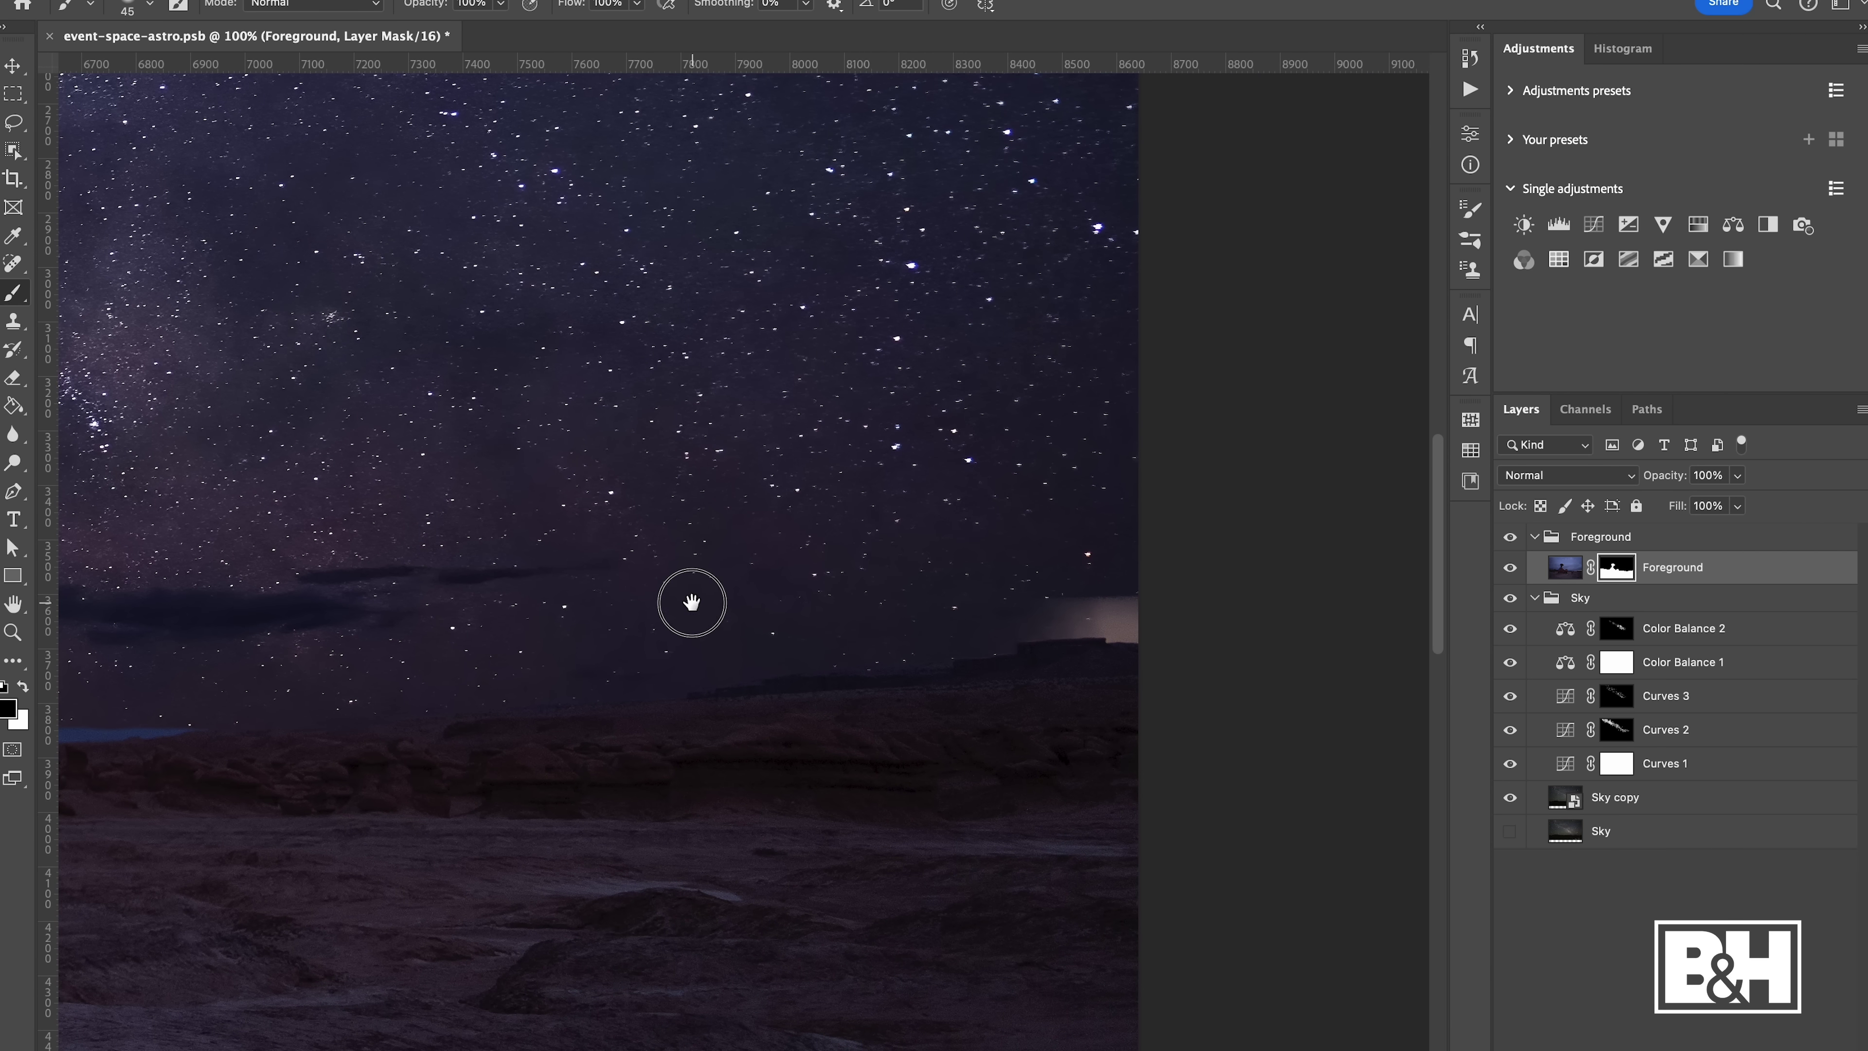
mouse_move(1167, 592)
left_mouse_down()
mouse_move(1057, 600)
mouse_move(965, 644)
mouse_move(1147, 630)
left_mouse_up()
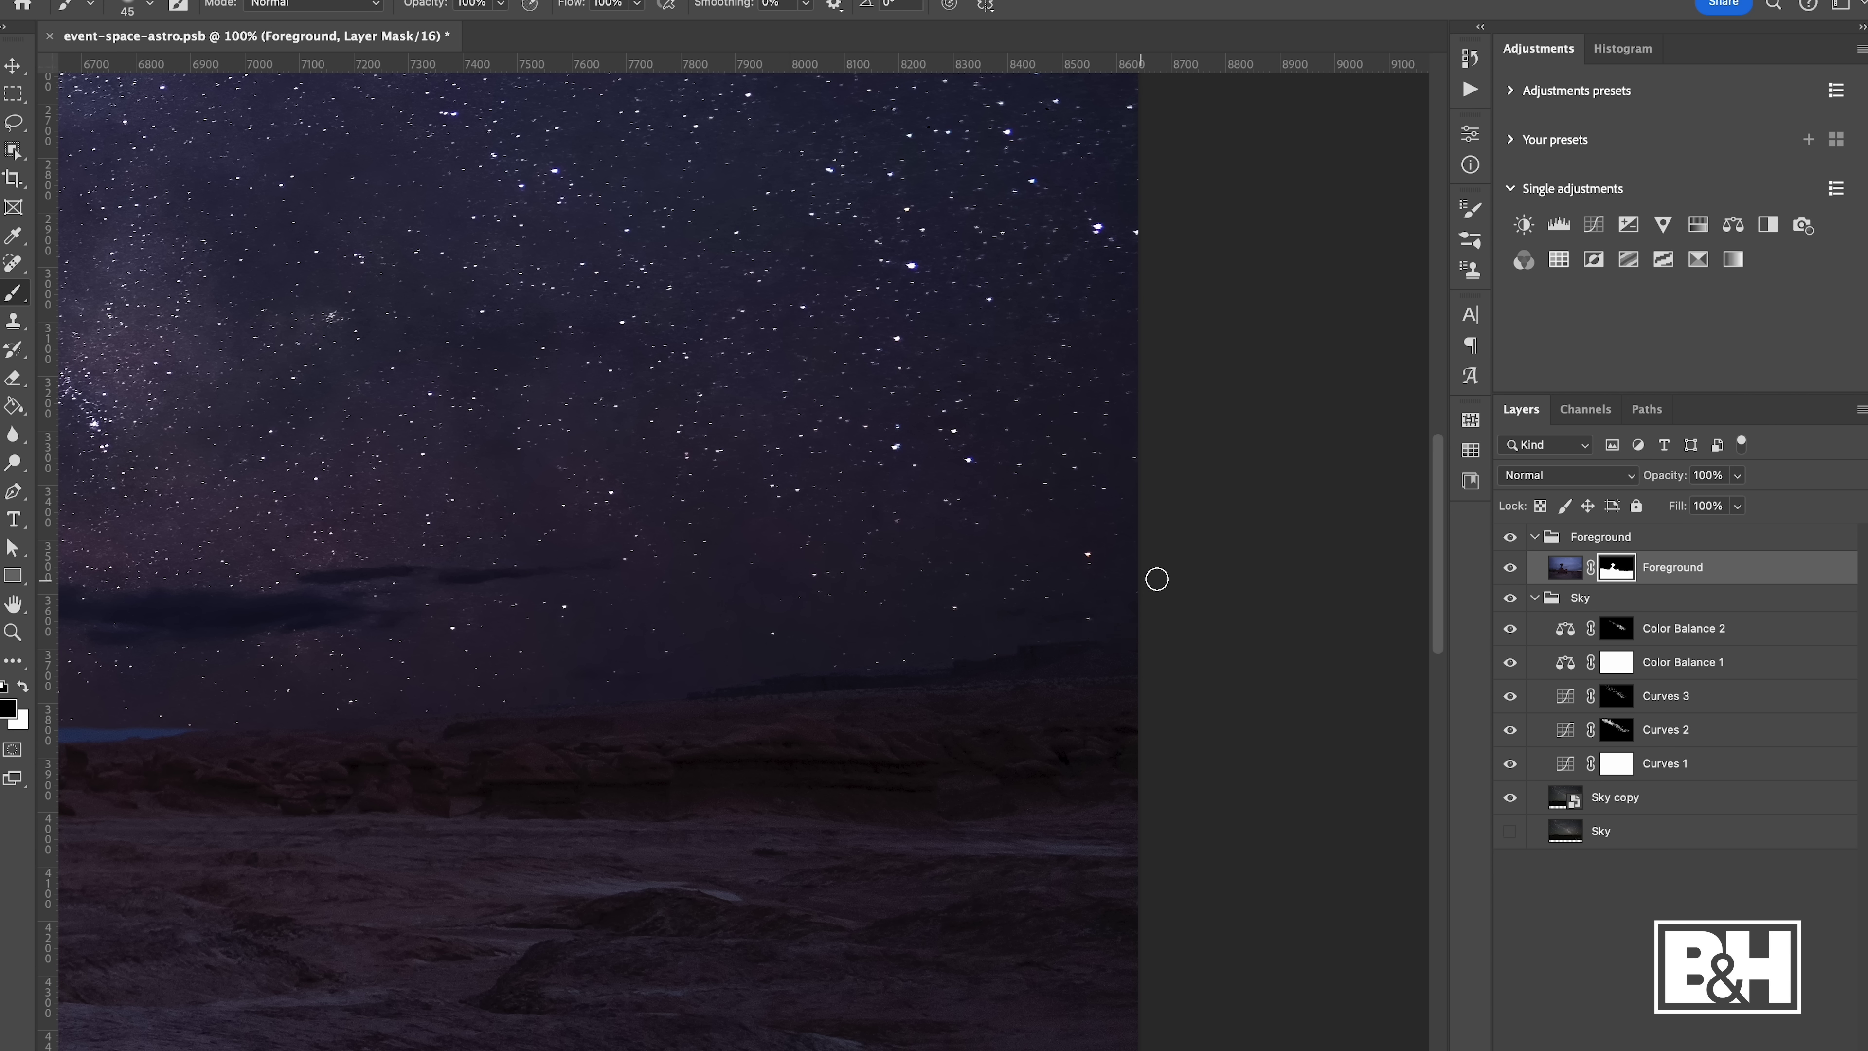
key("super+0")
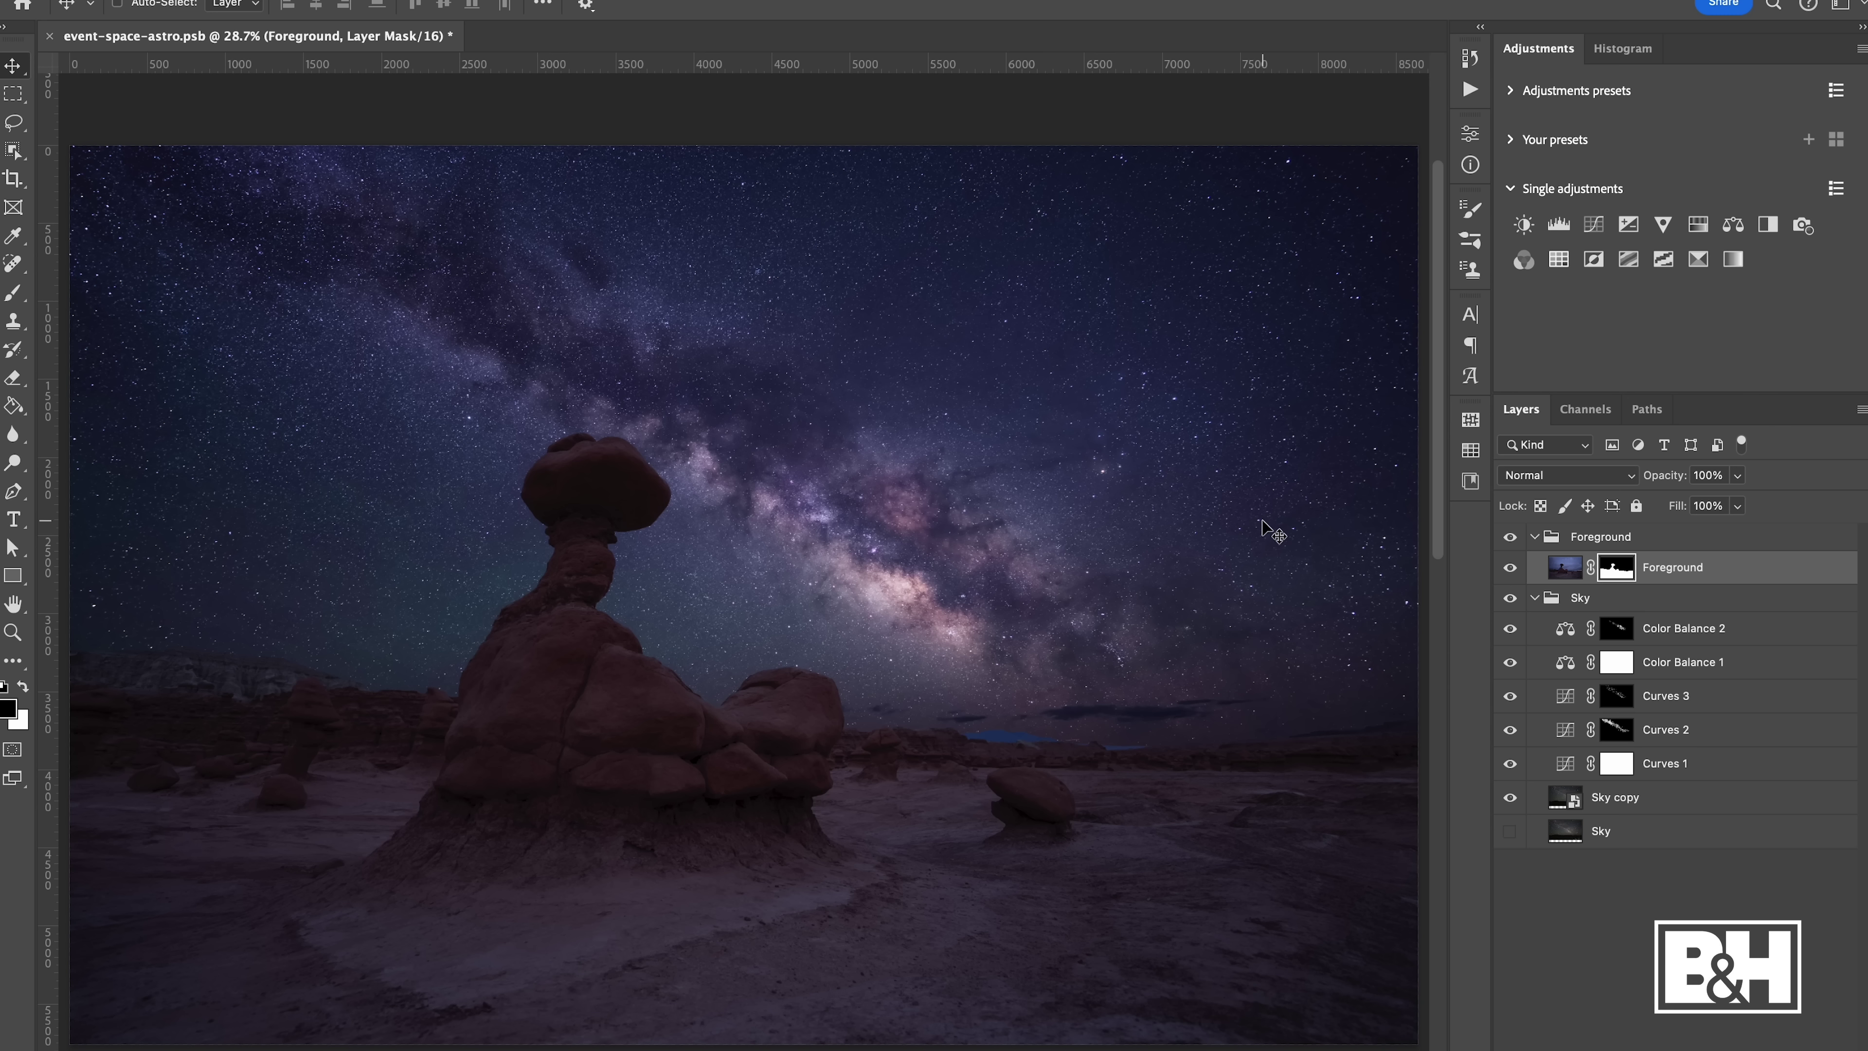
Add a brightening Curves adjustment above the Foreground layer with input 112 raised to output 202, and clip it to that layer
left_click(1594, 226)
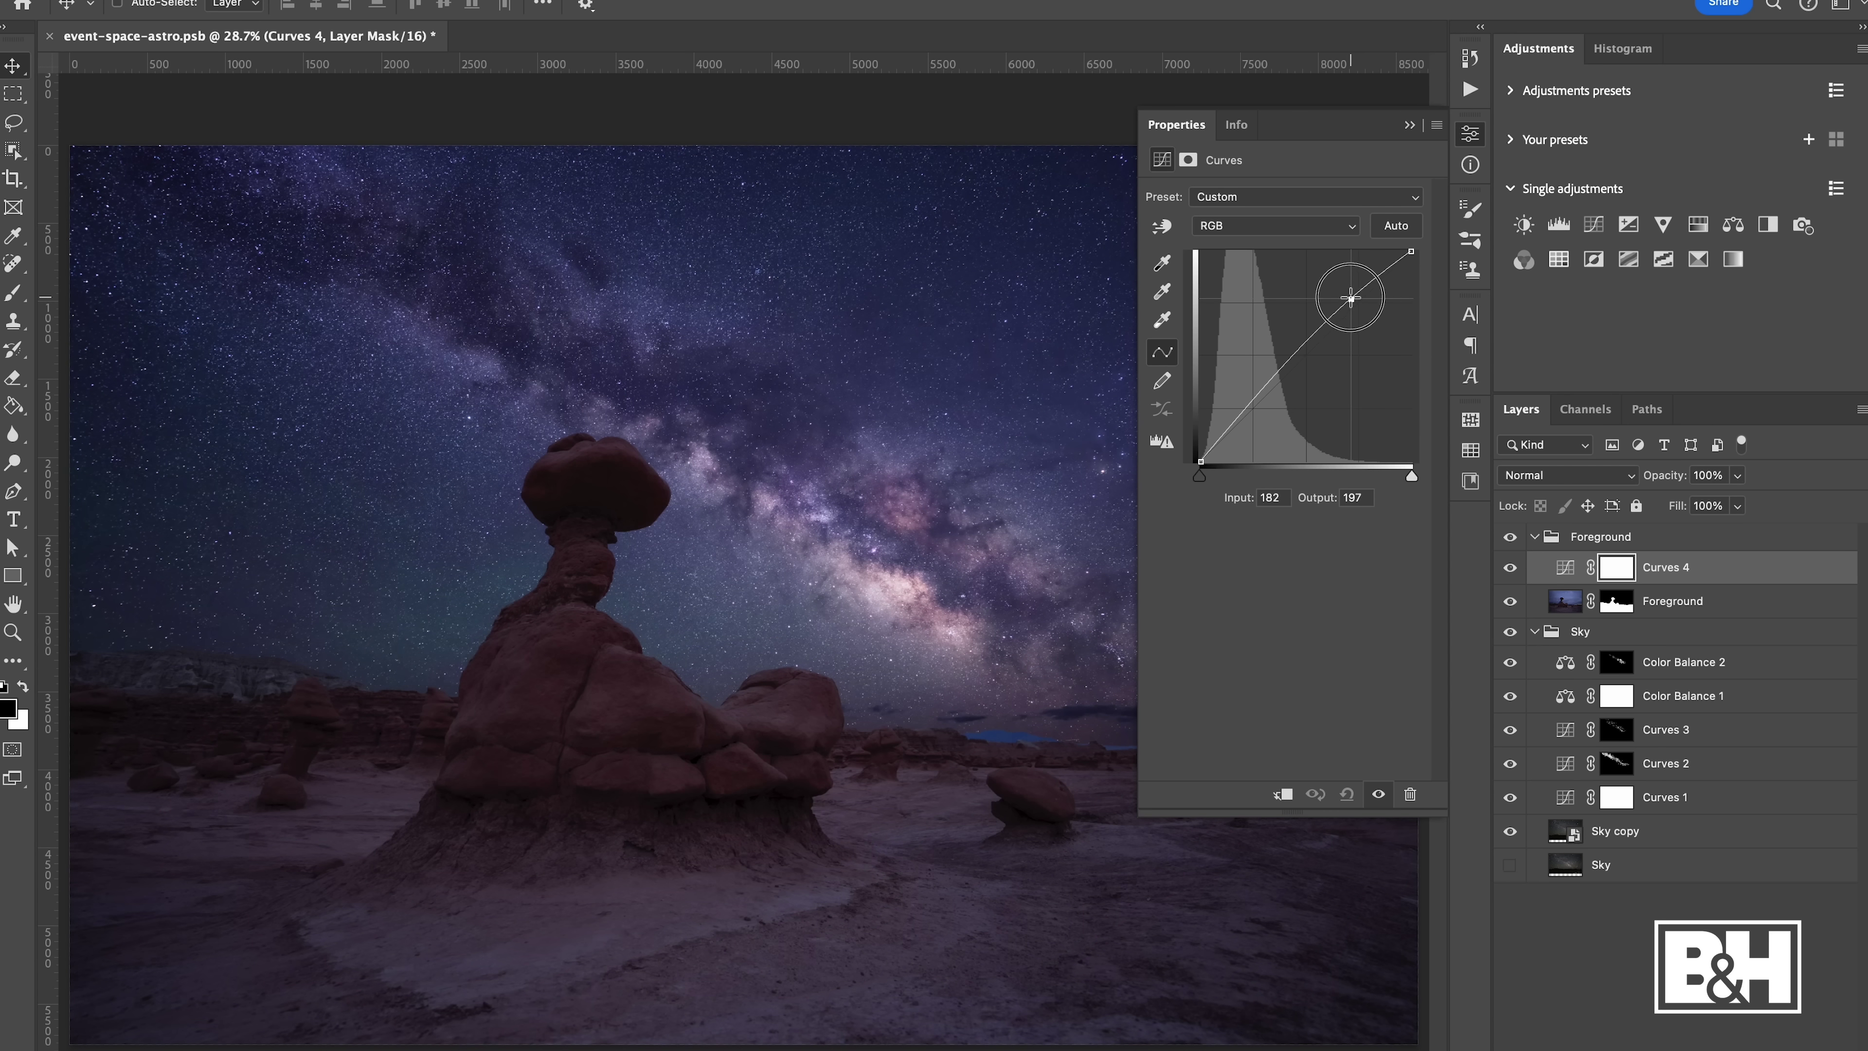
left_click_drag(1352, 303, 1294, 295)
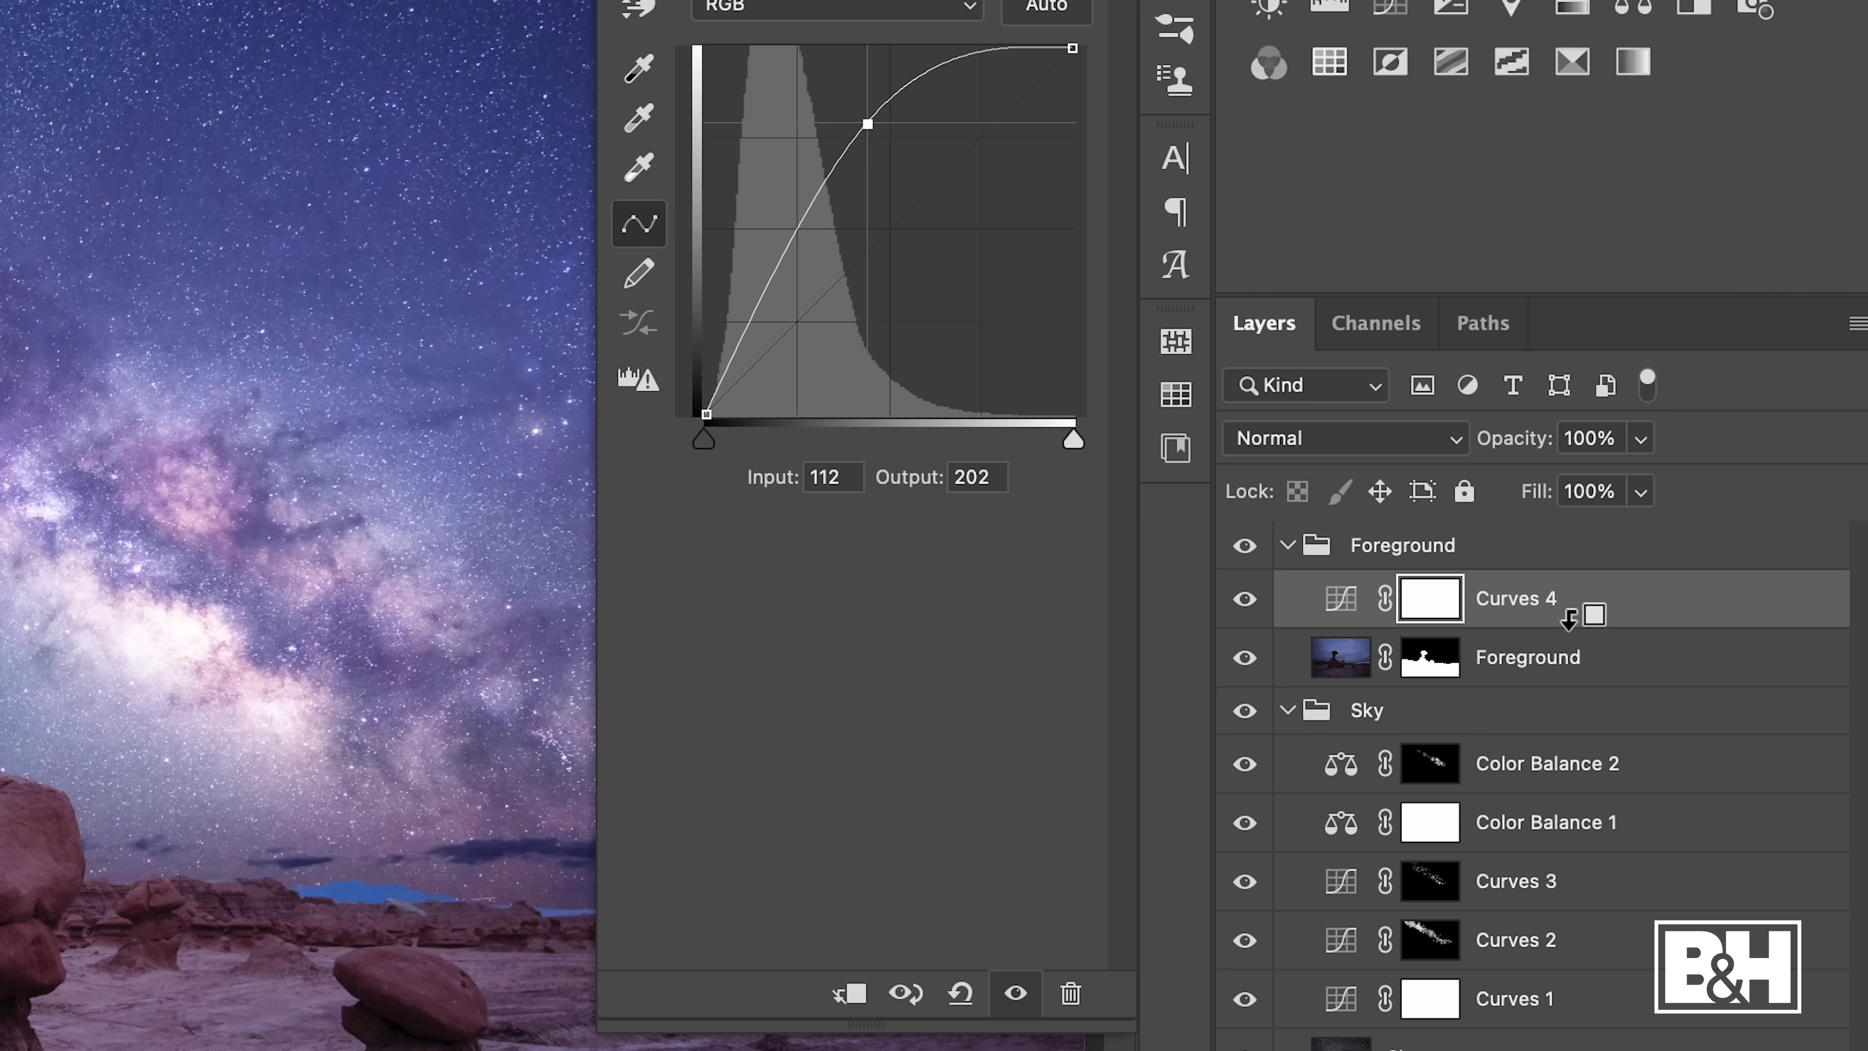
left_click(1565, 623, "alt")
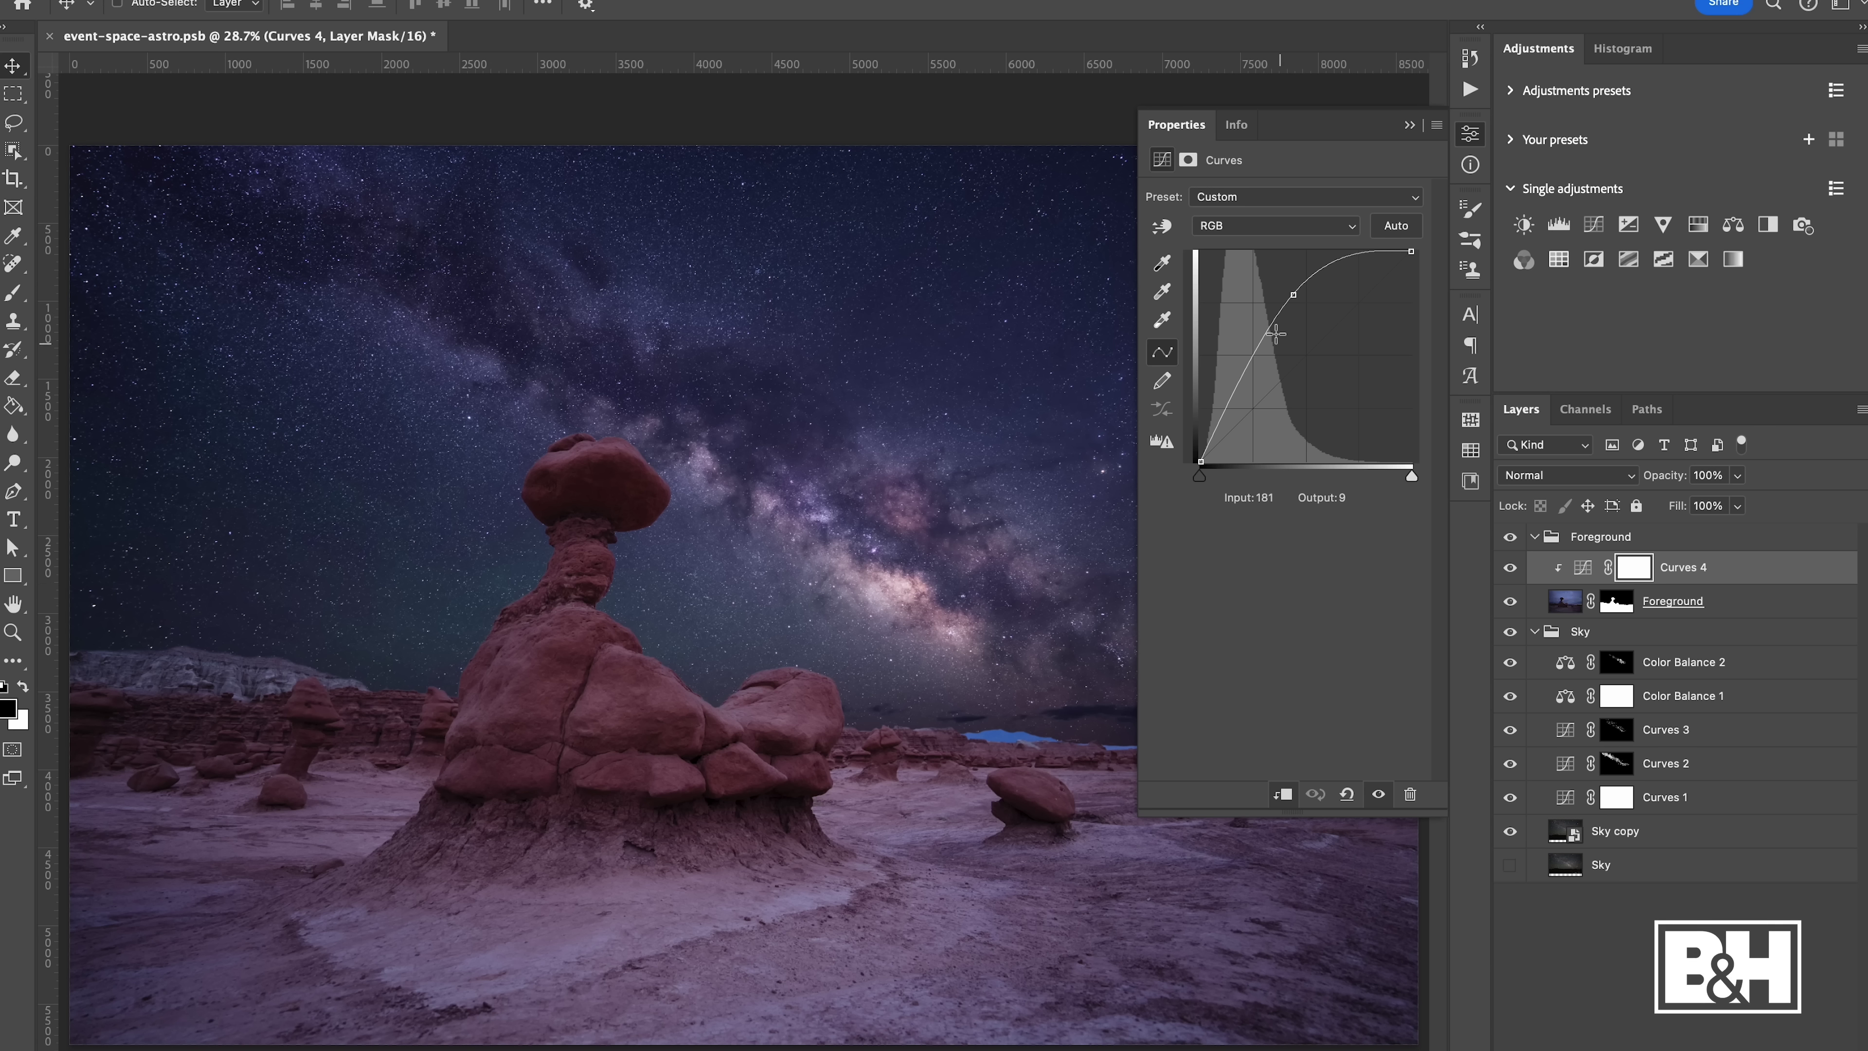
Soften the Curves 4 brightening with a highlight point at input 185, output 202 and a shadow point at input 59, output 65
left_click_drag(1295, 295, 1352, 294)
left_click(1250, 406)
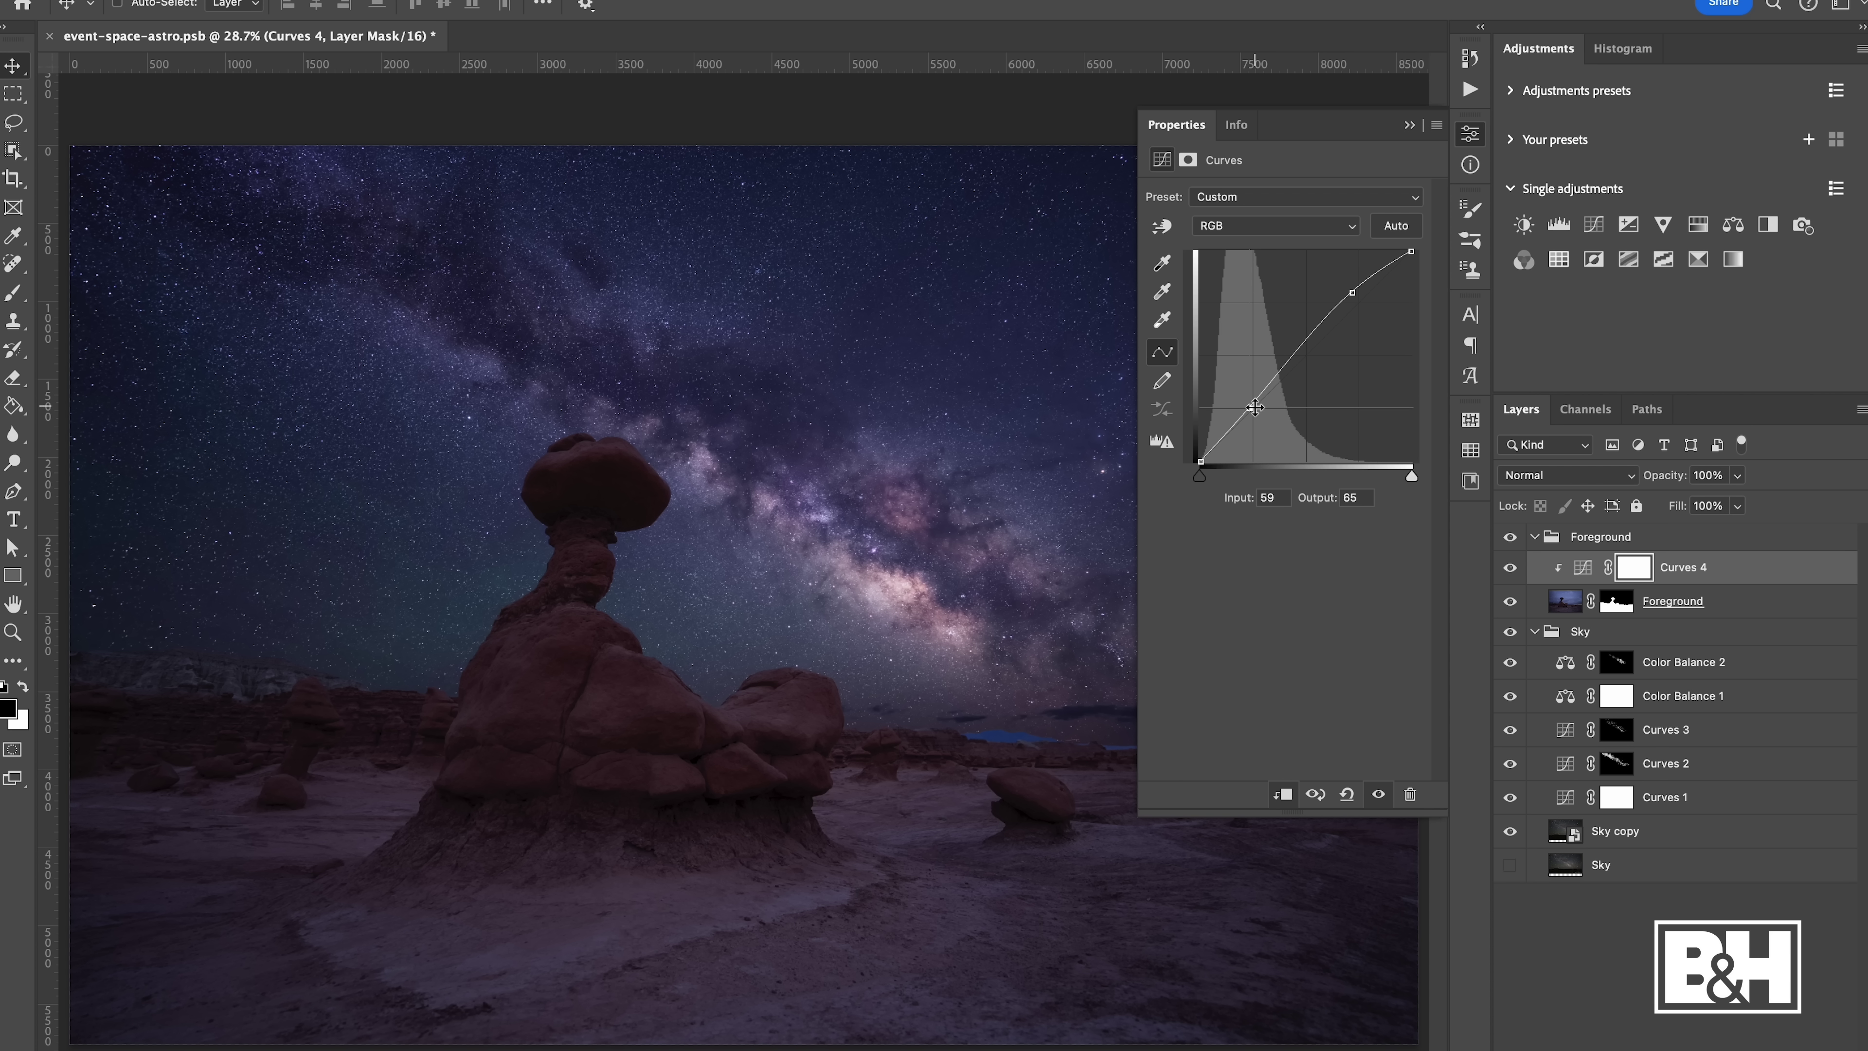
left_click(1510, 573)
left_click(1510, 573)
left_click(1354, 291)
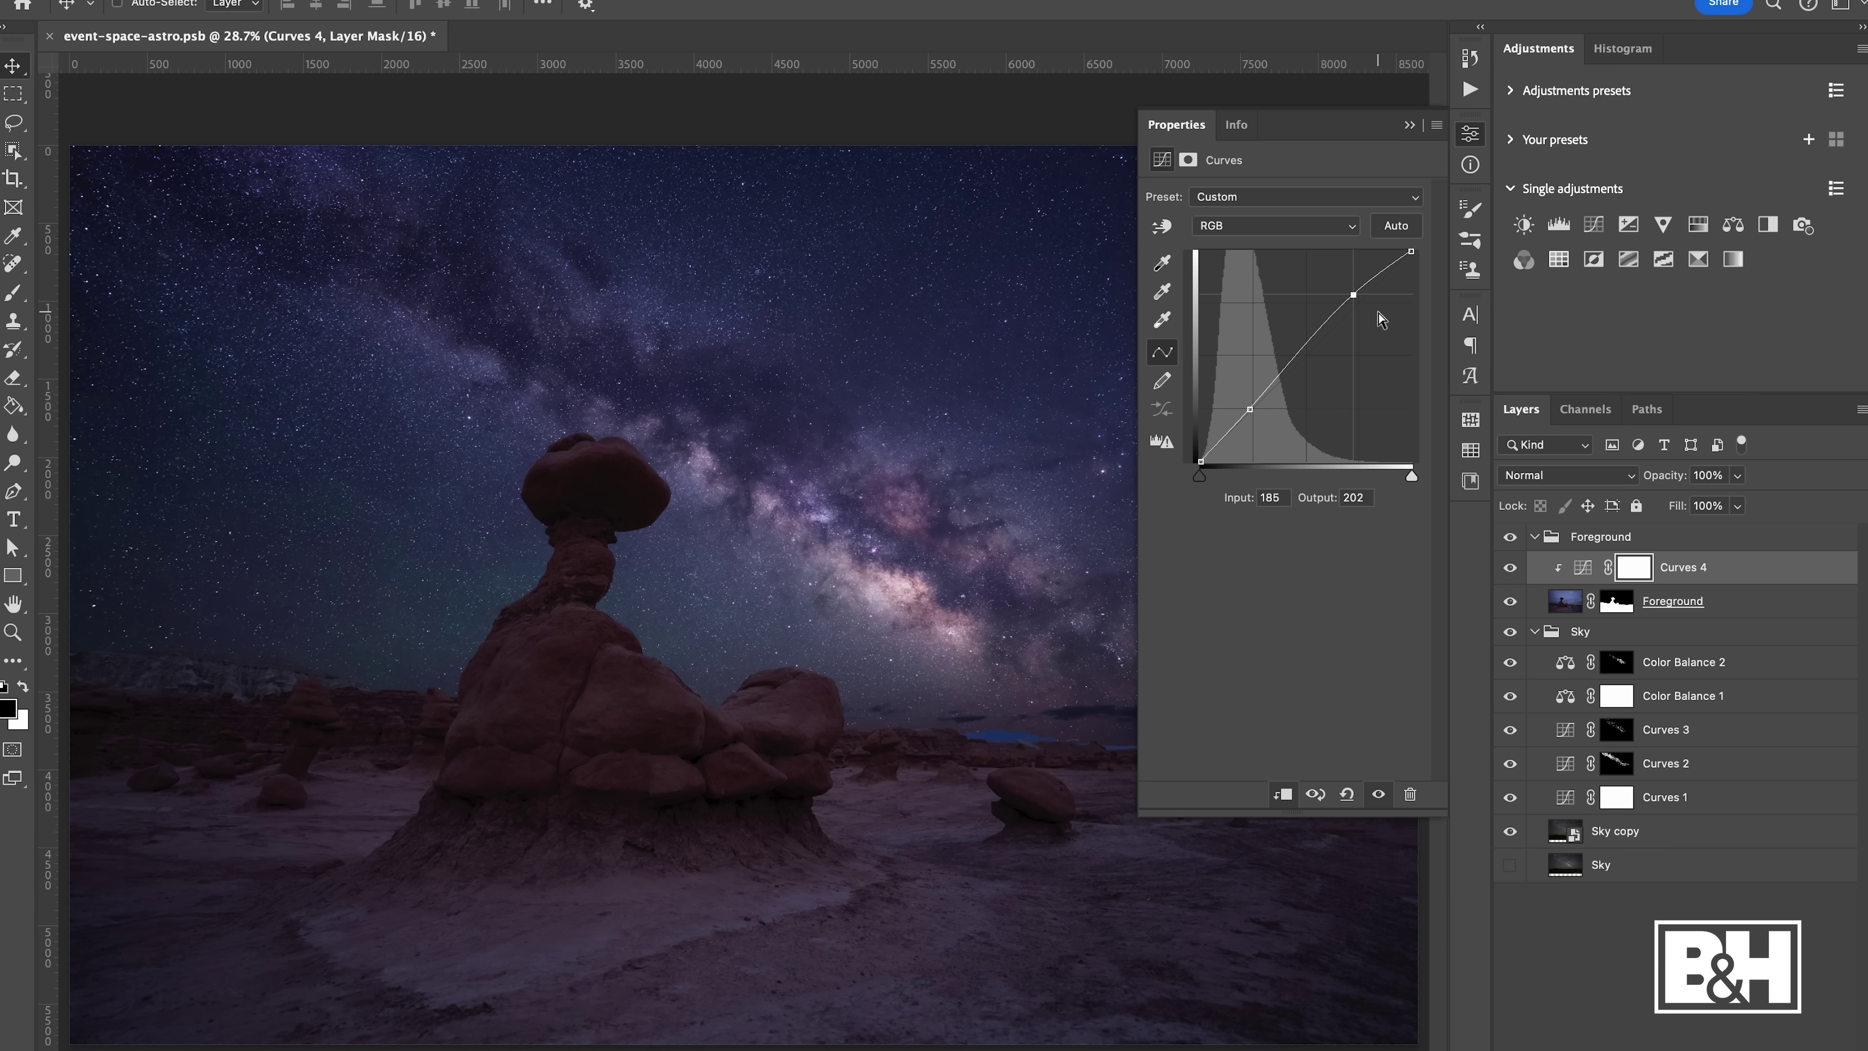
Compare the image with and without Curves 4, and check the original twilight photo by temporarily disabling the Foreground mask
left_click(1410, 126)
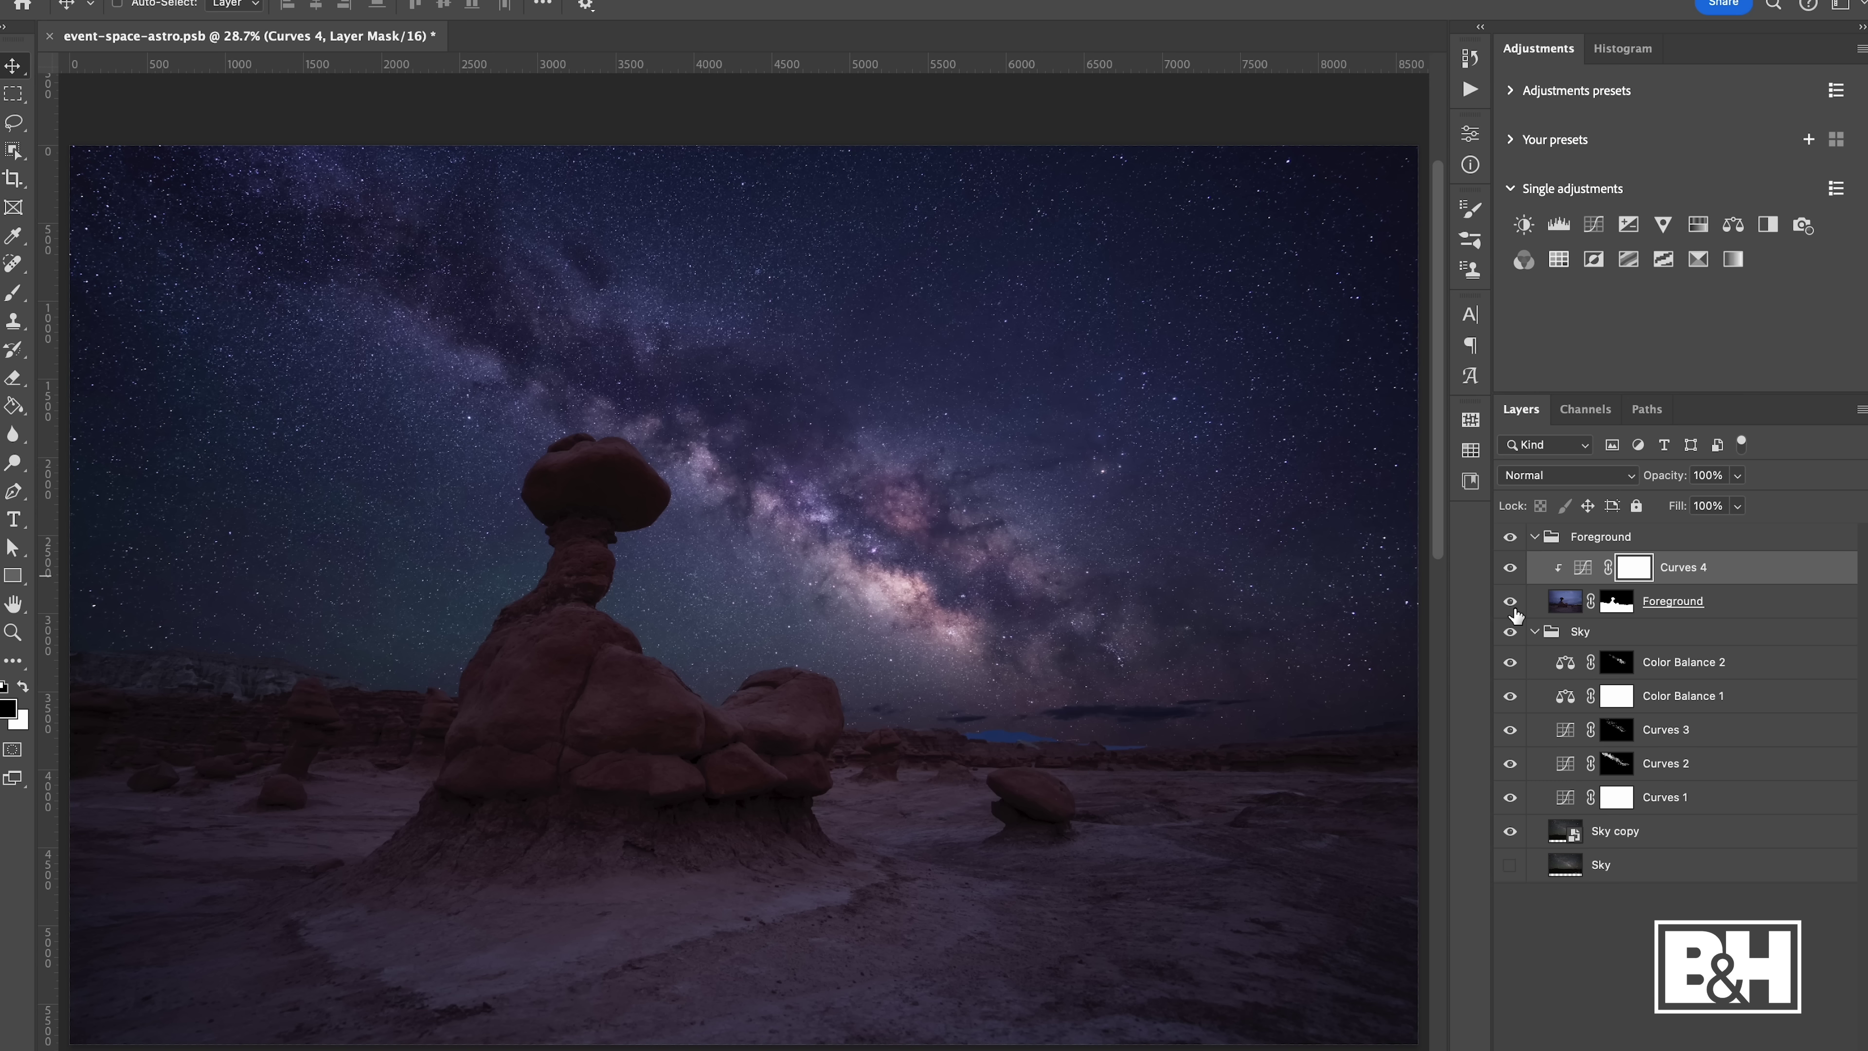
left_click(1510, 577)
left_click(1511, 570)
left_click(1619, 603, "shift")
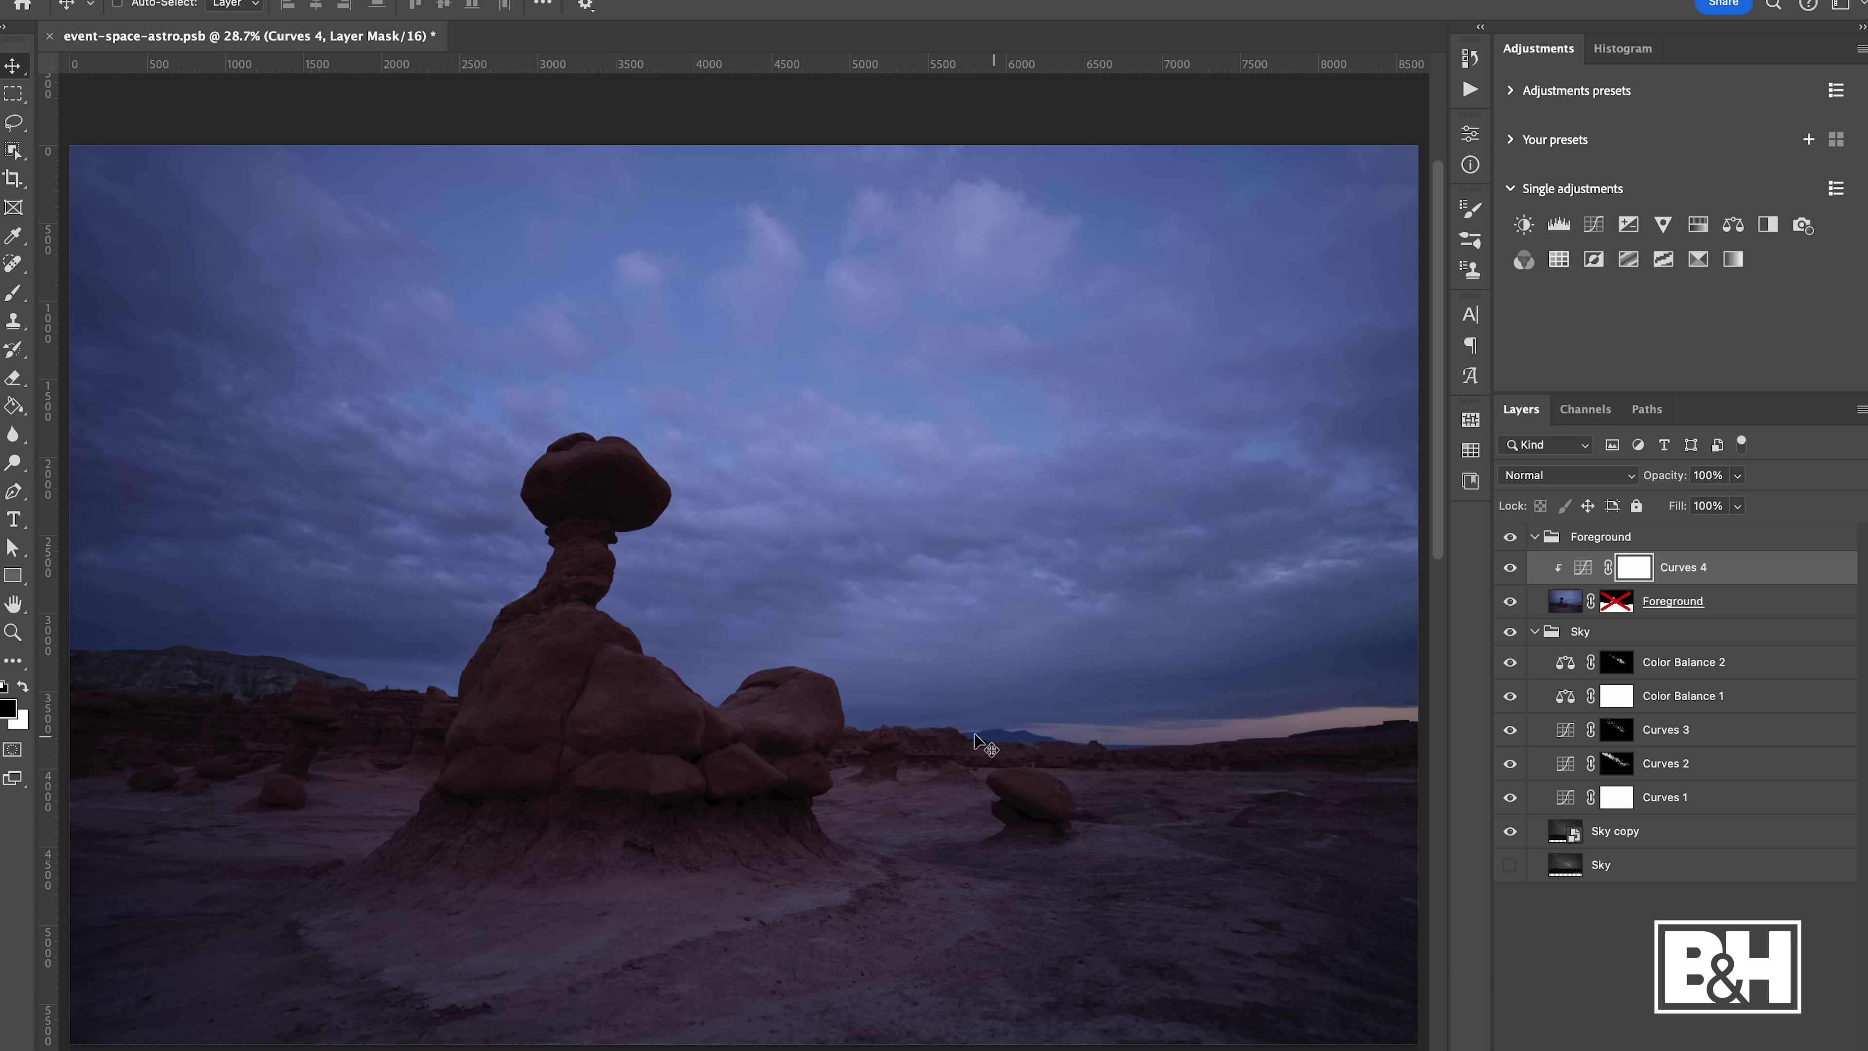
left_click(1616, 603, "shift")
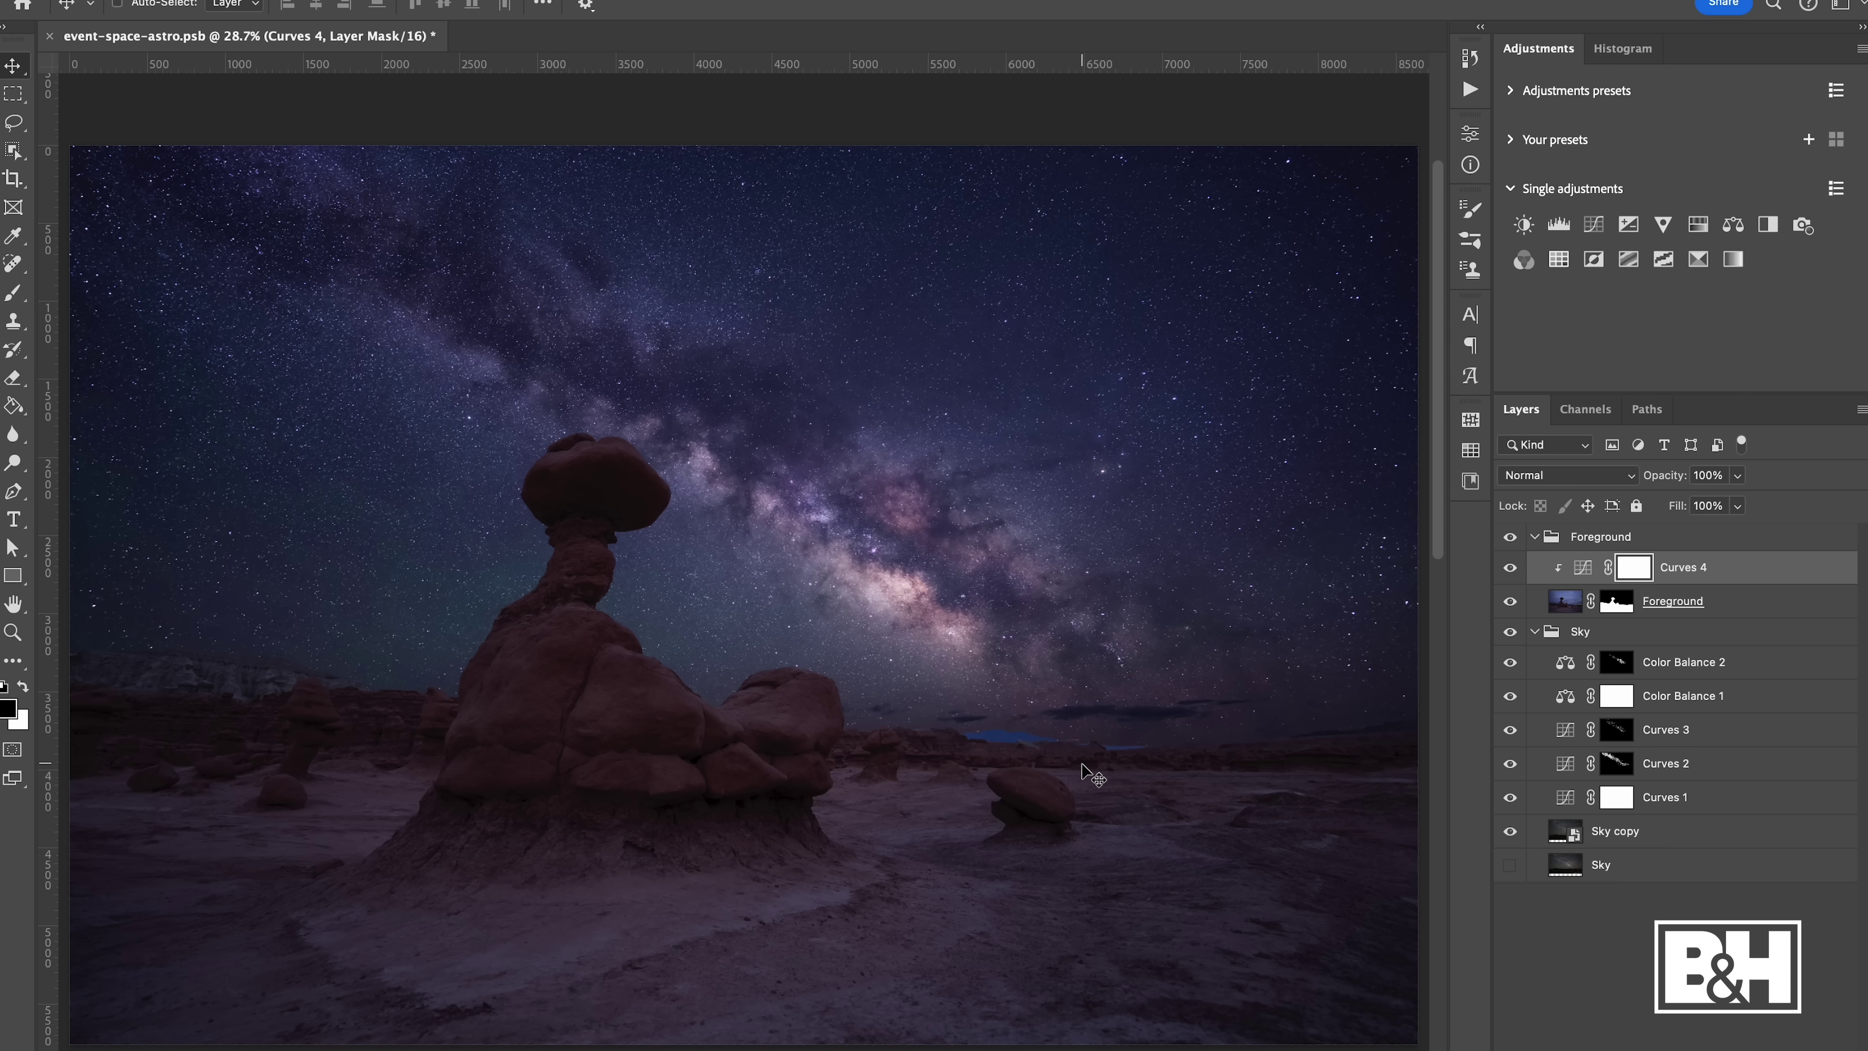
Add a second Curves adjustment clipped to the Foreground layer and darken the distant blue mountains by lowering input 61 to output 34
scroll(1086, 771, "up", 5)
left_click_drag(1084, 780, 655, 463)
scroll(1026, 610, "up", 3)
scroll(926, 681, "right", 2)
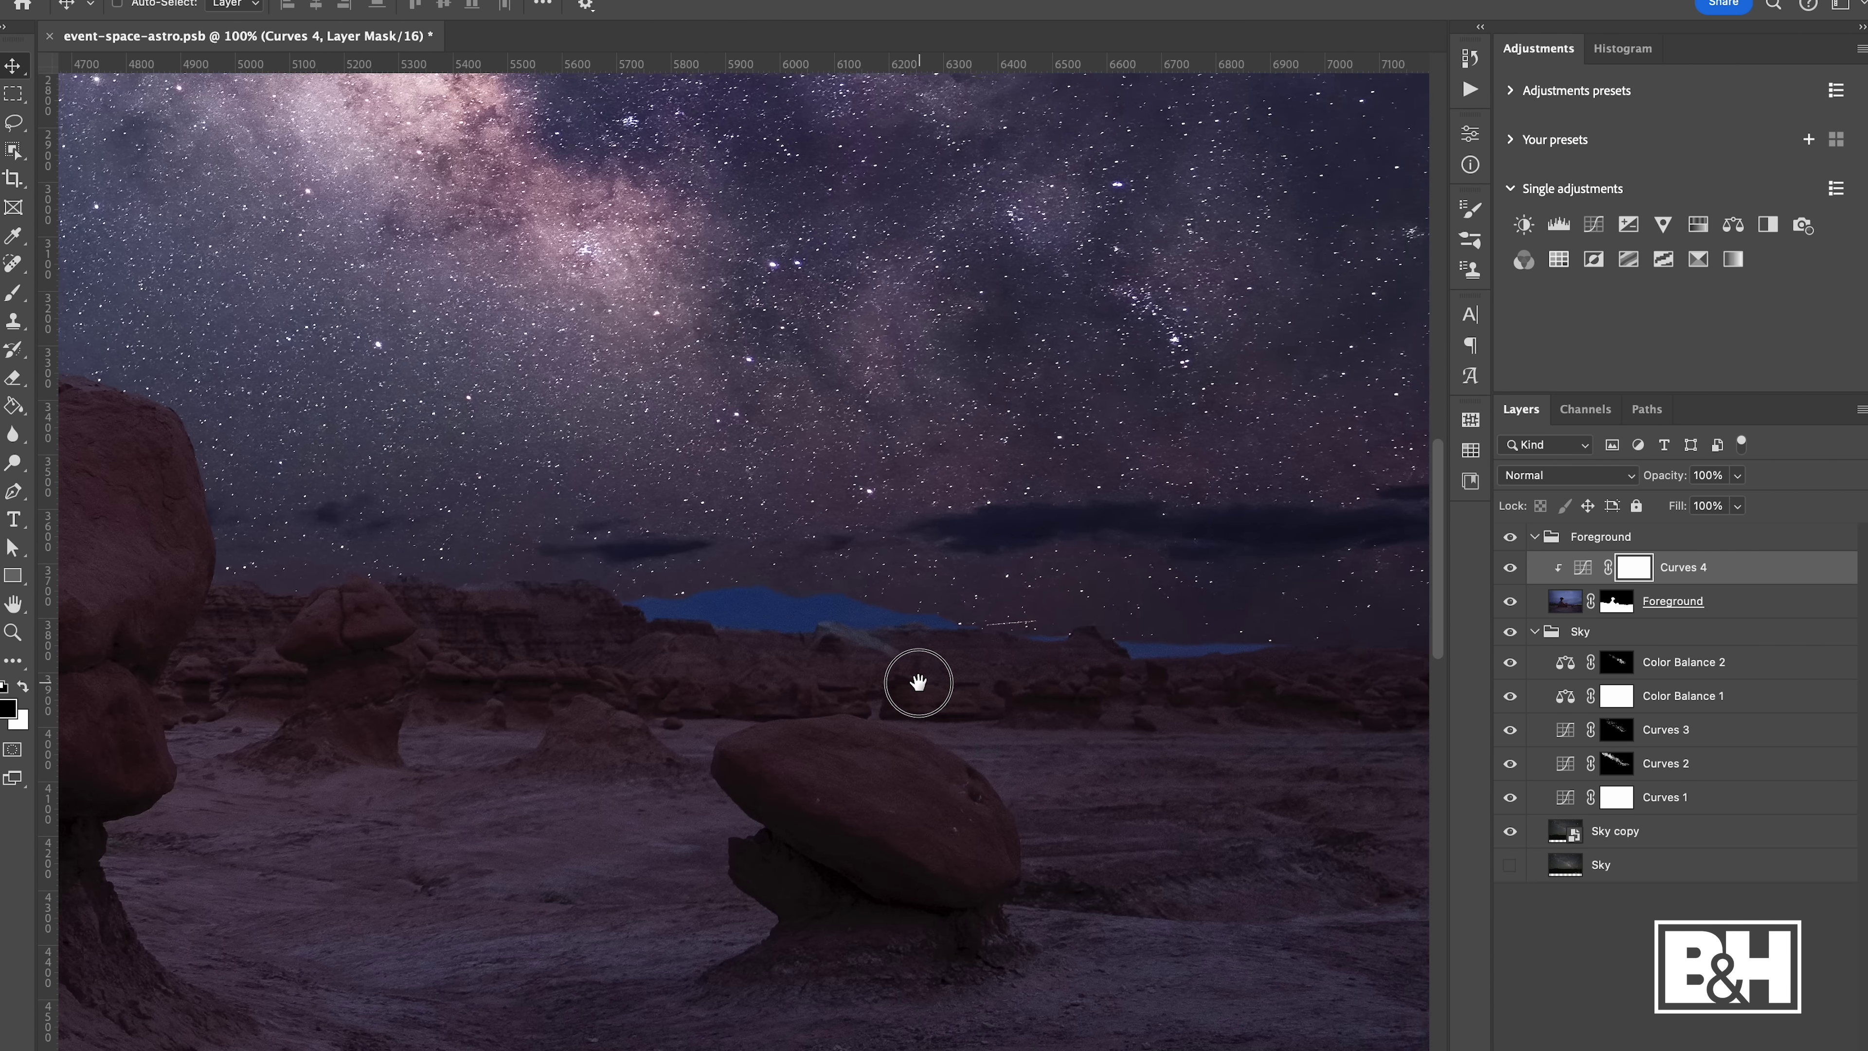
scroll(954, 685, "up", 3)
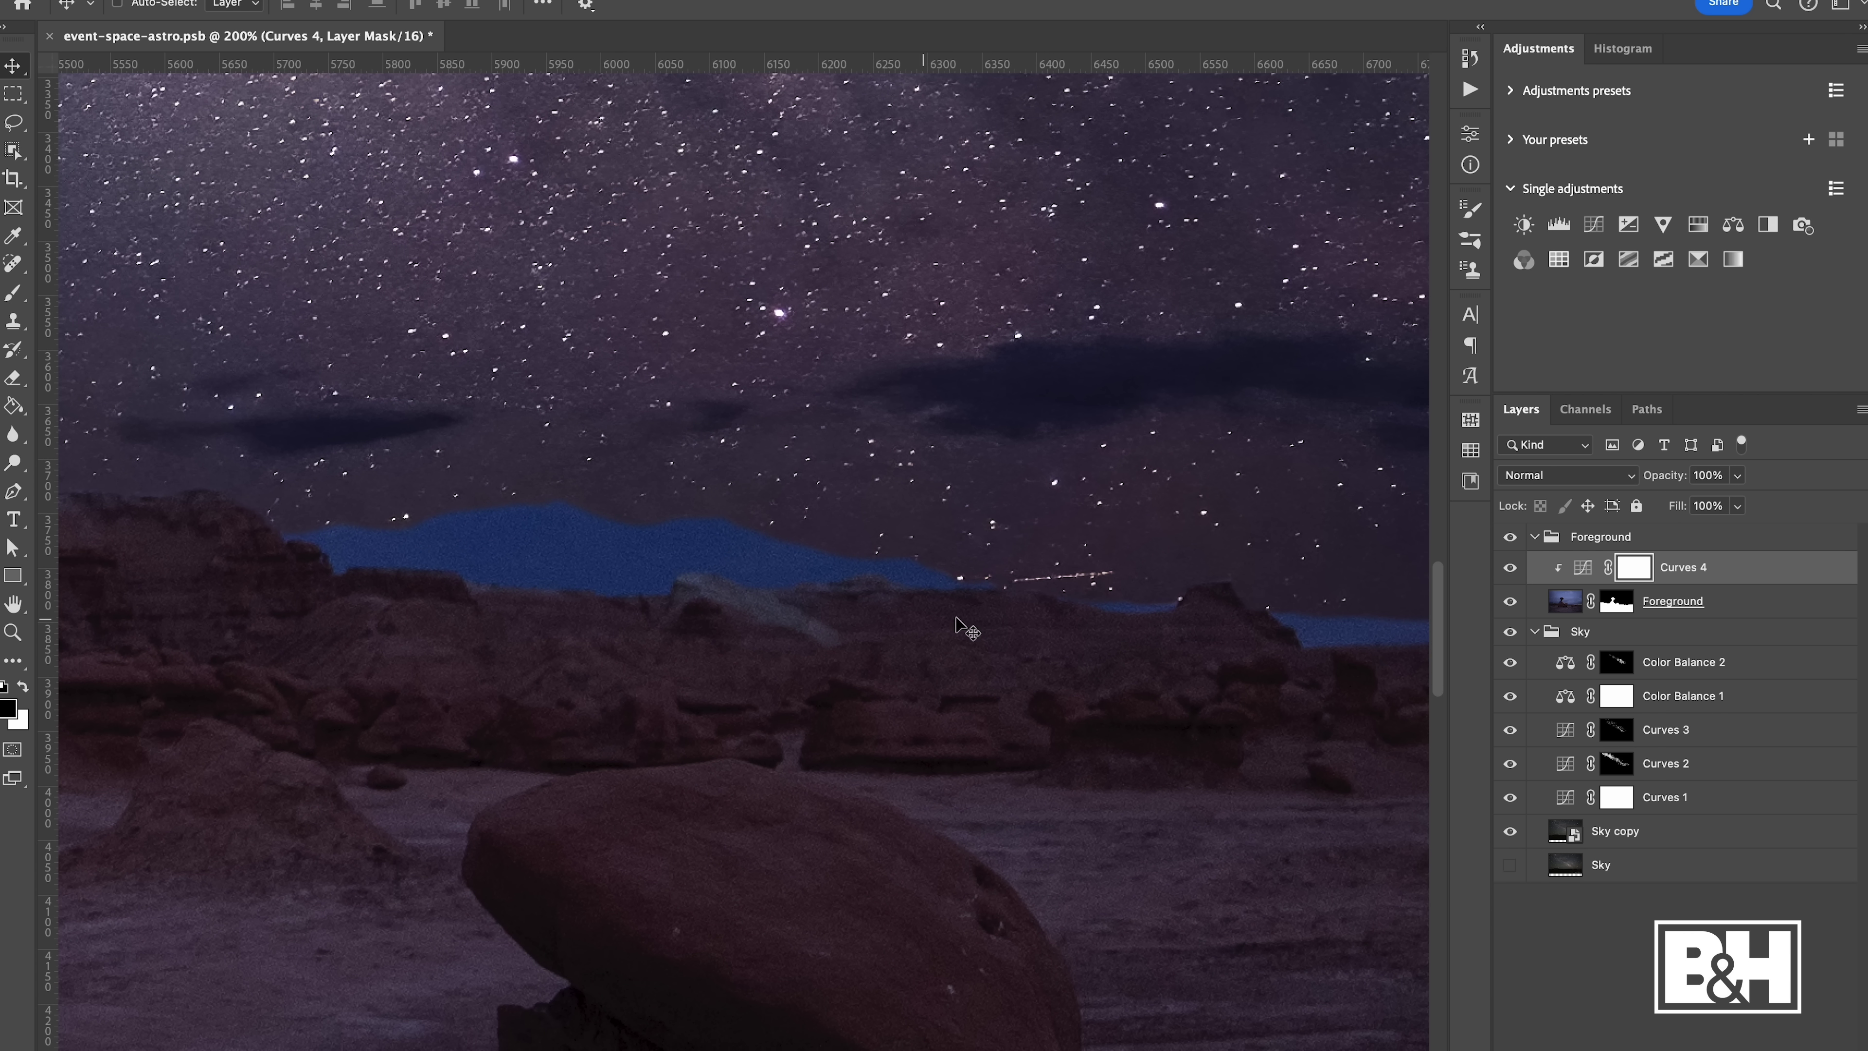
left_click(1594, 225)
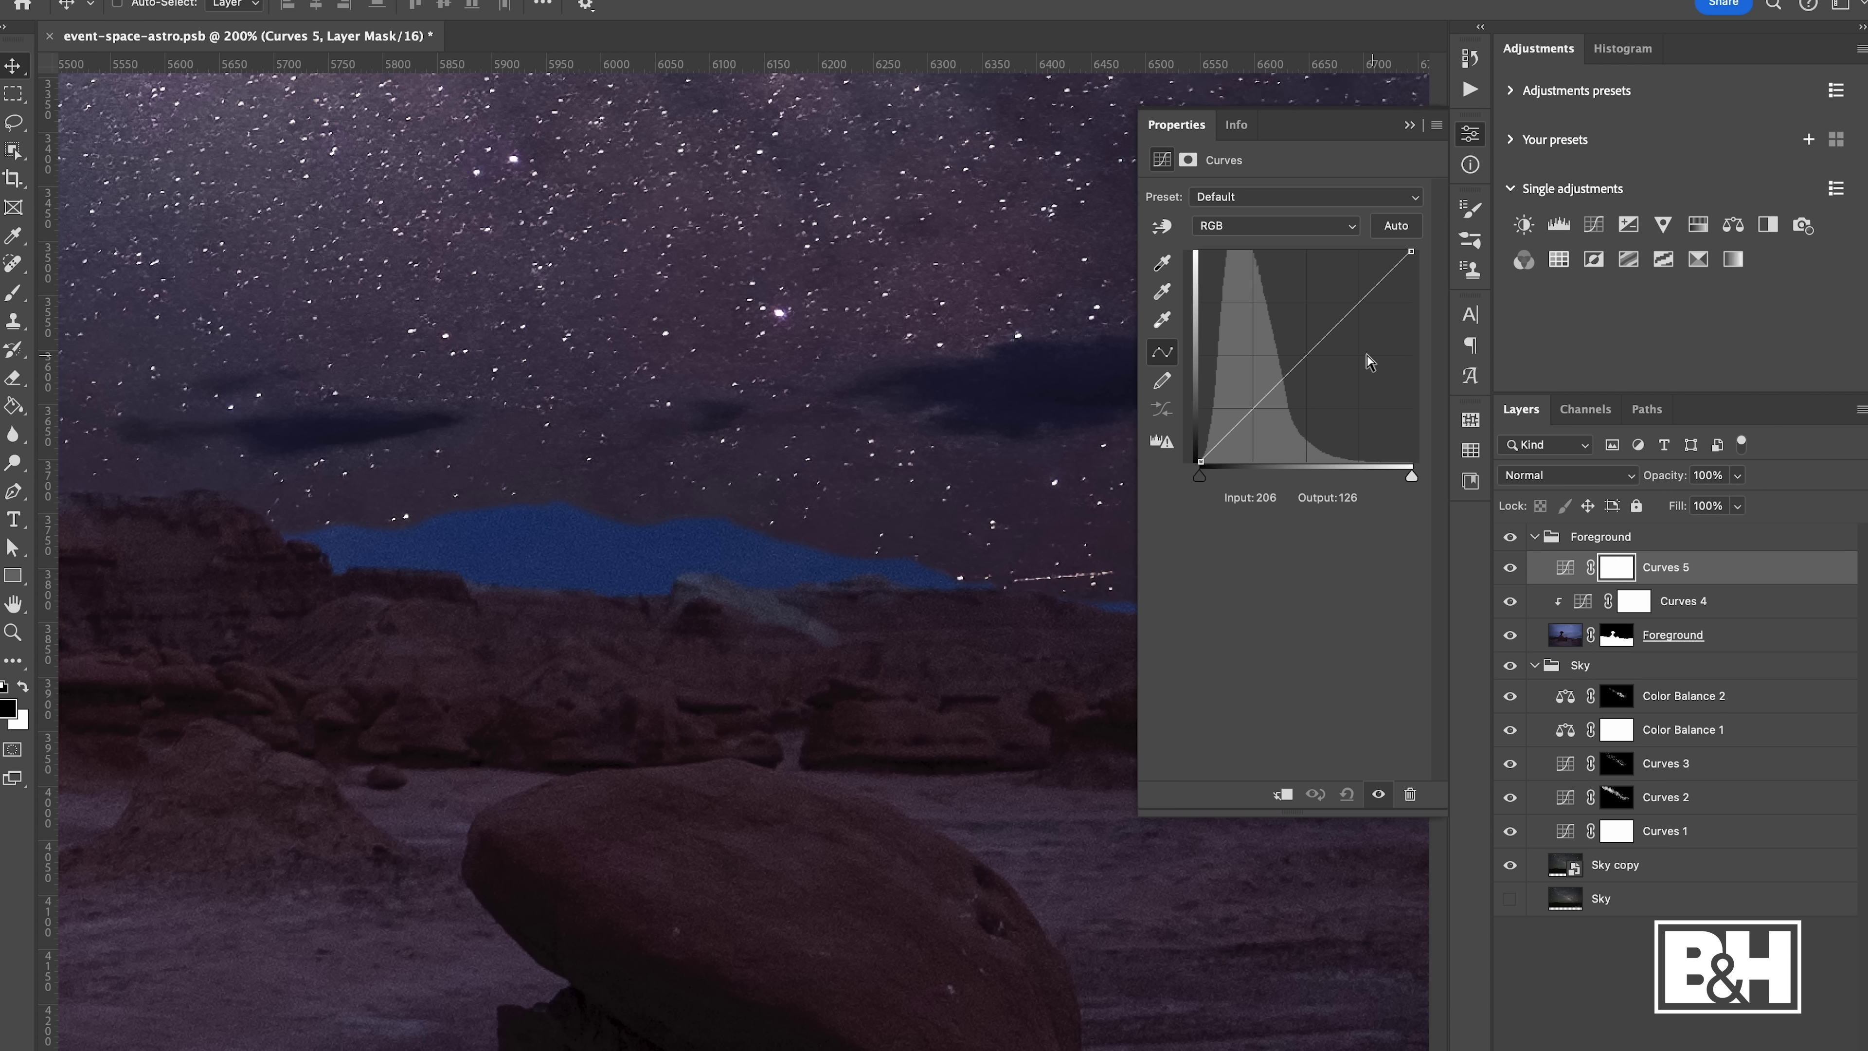
left_click(1704, 576, "alt")
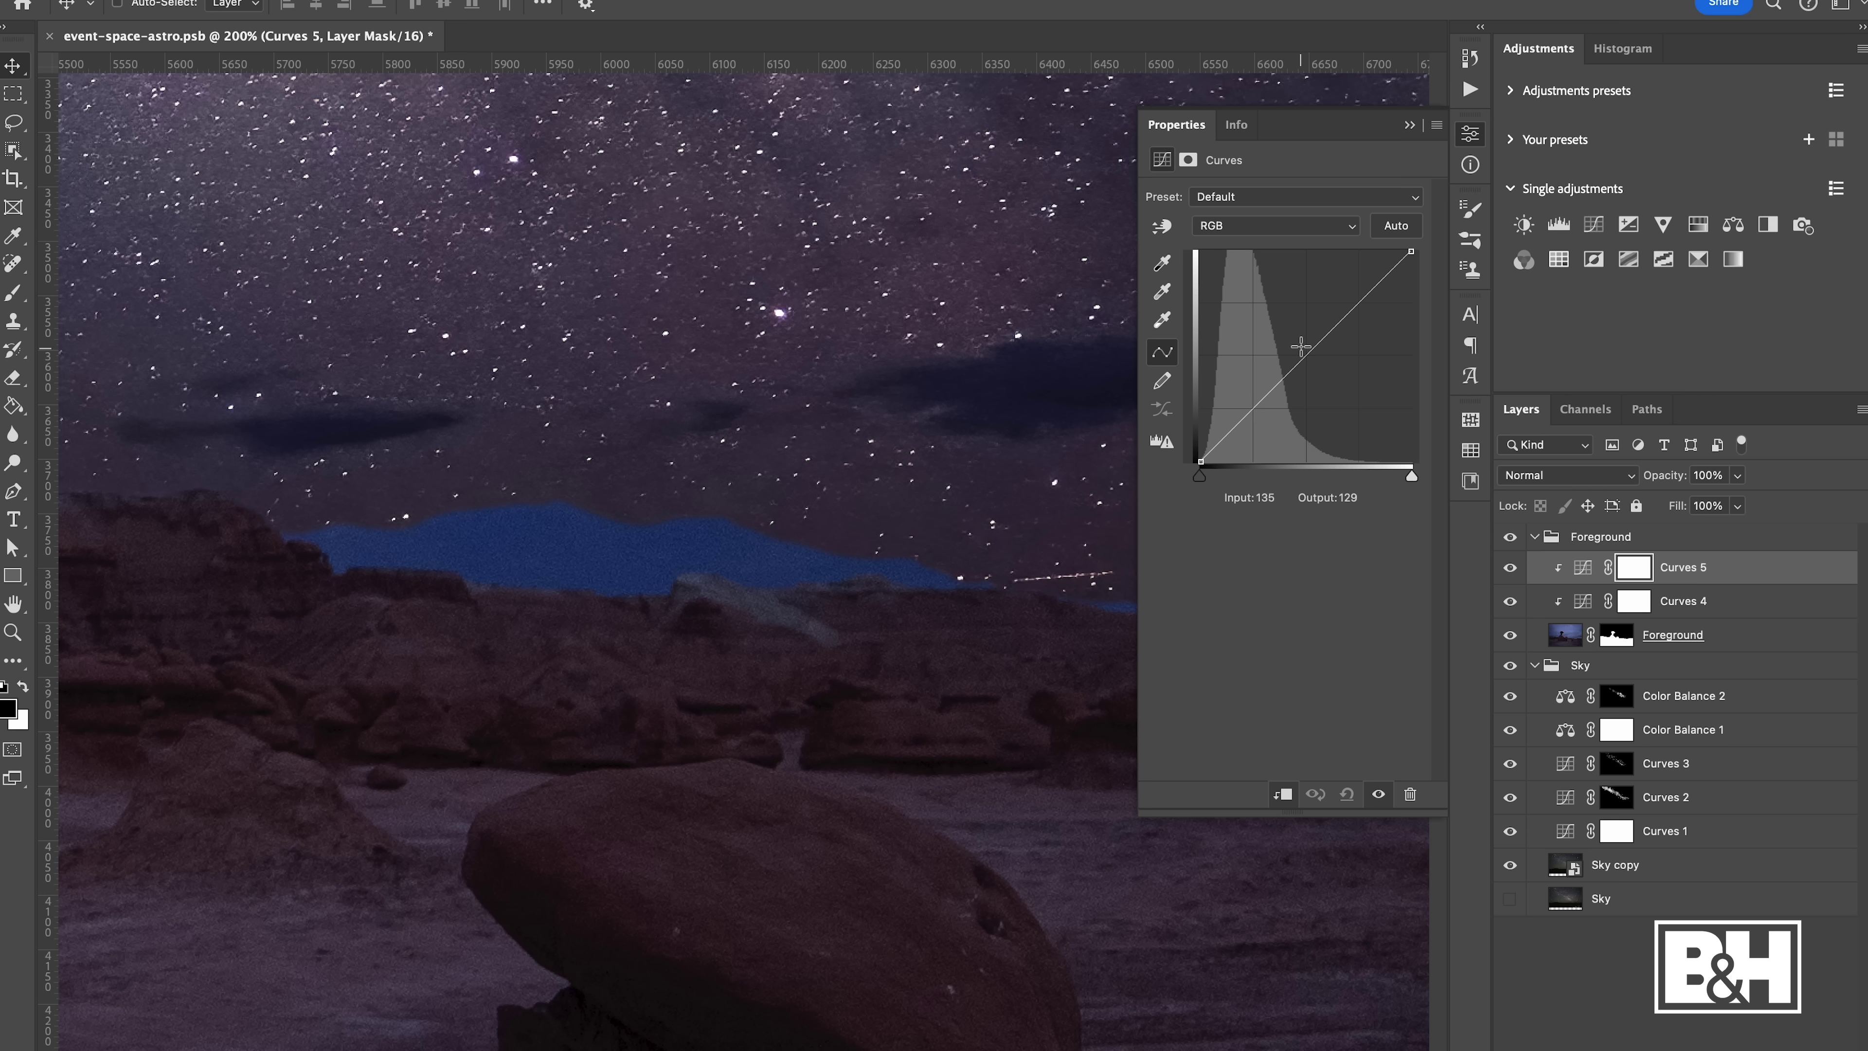
left_click(1163, 230)
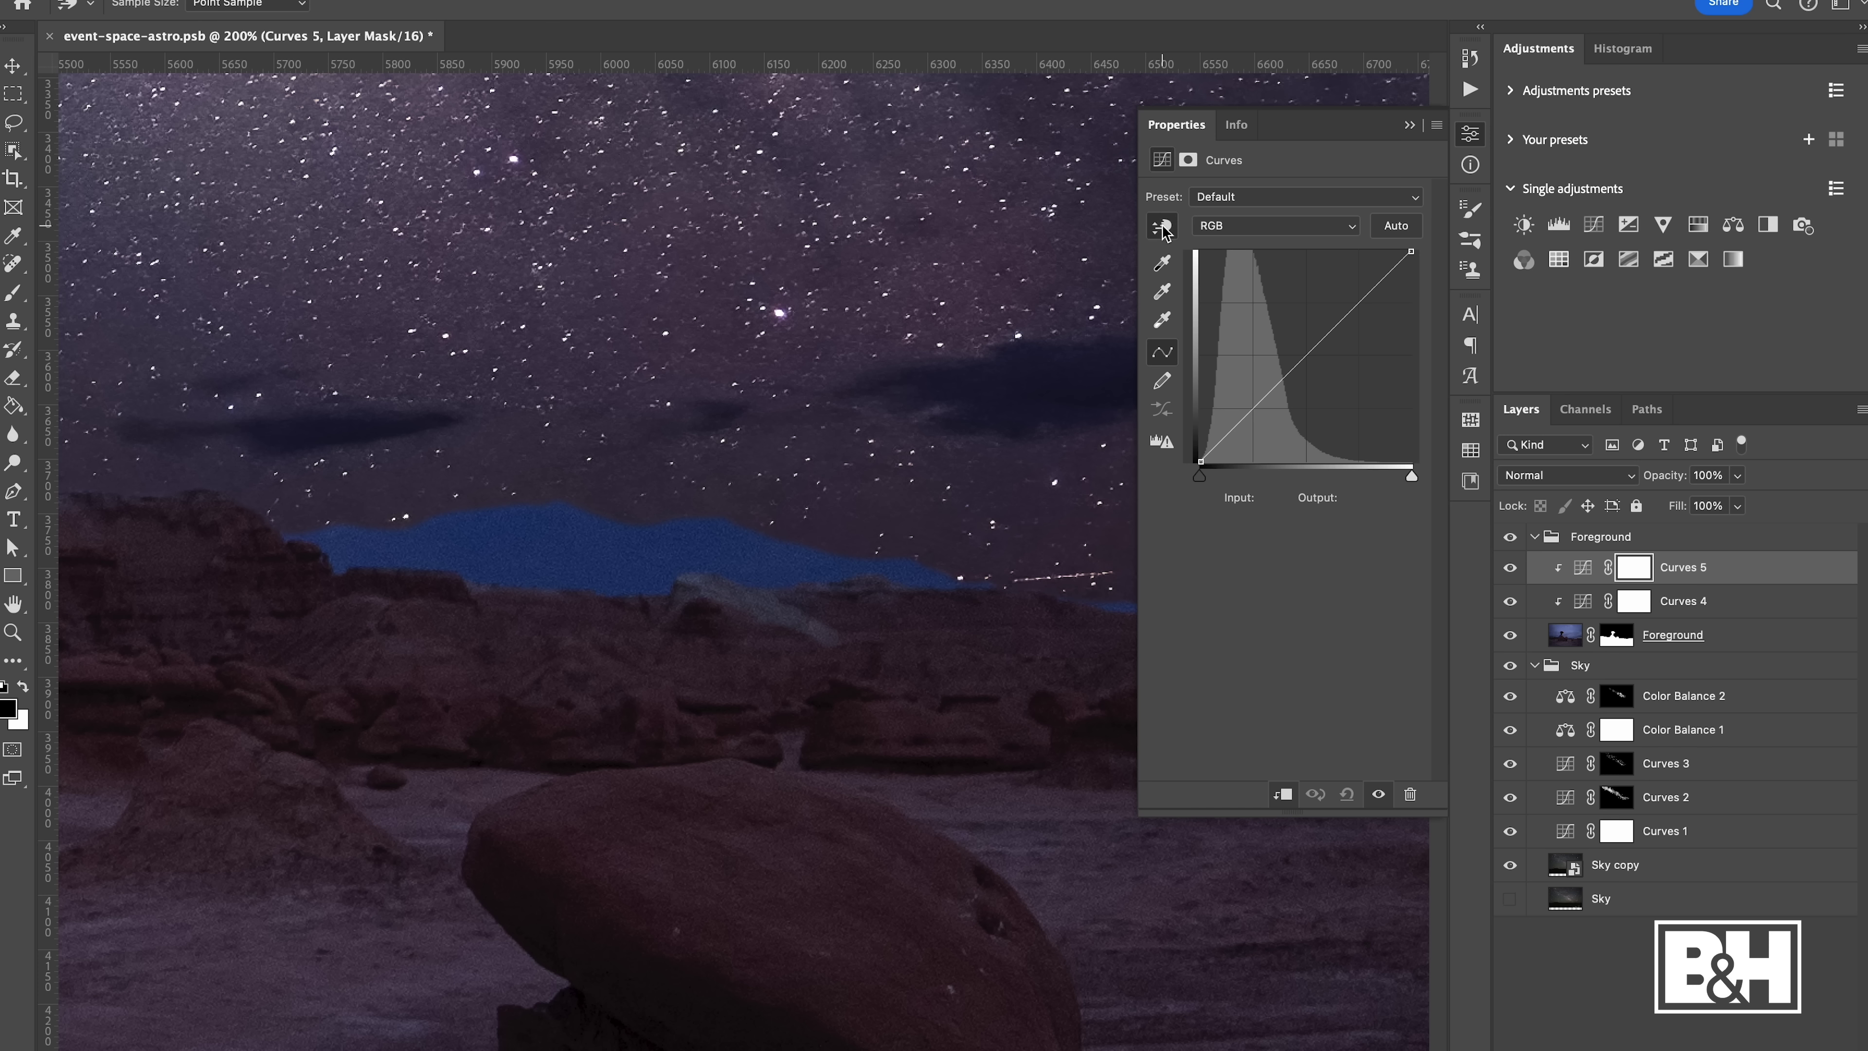
left_click_drag(583, 531, 575, 573)
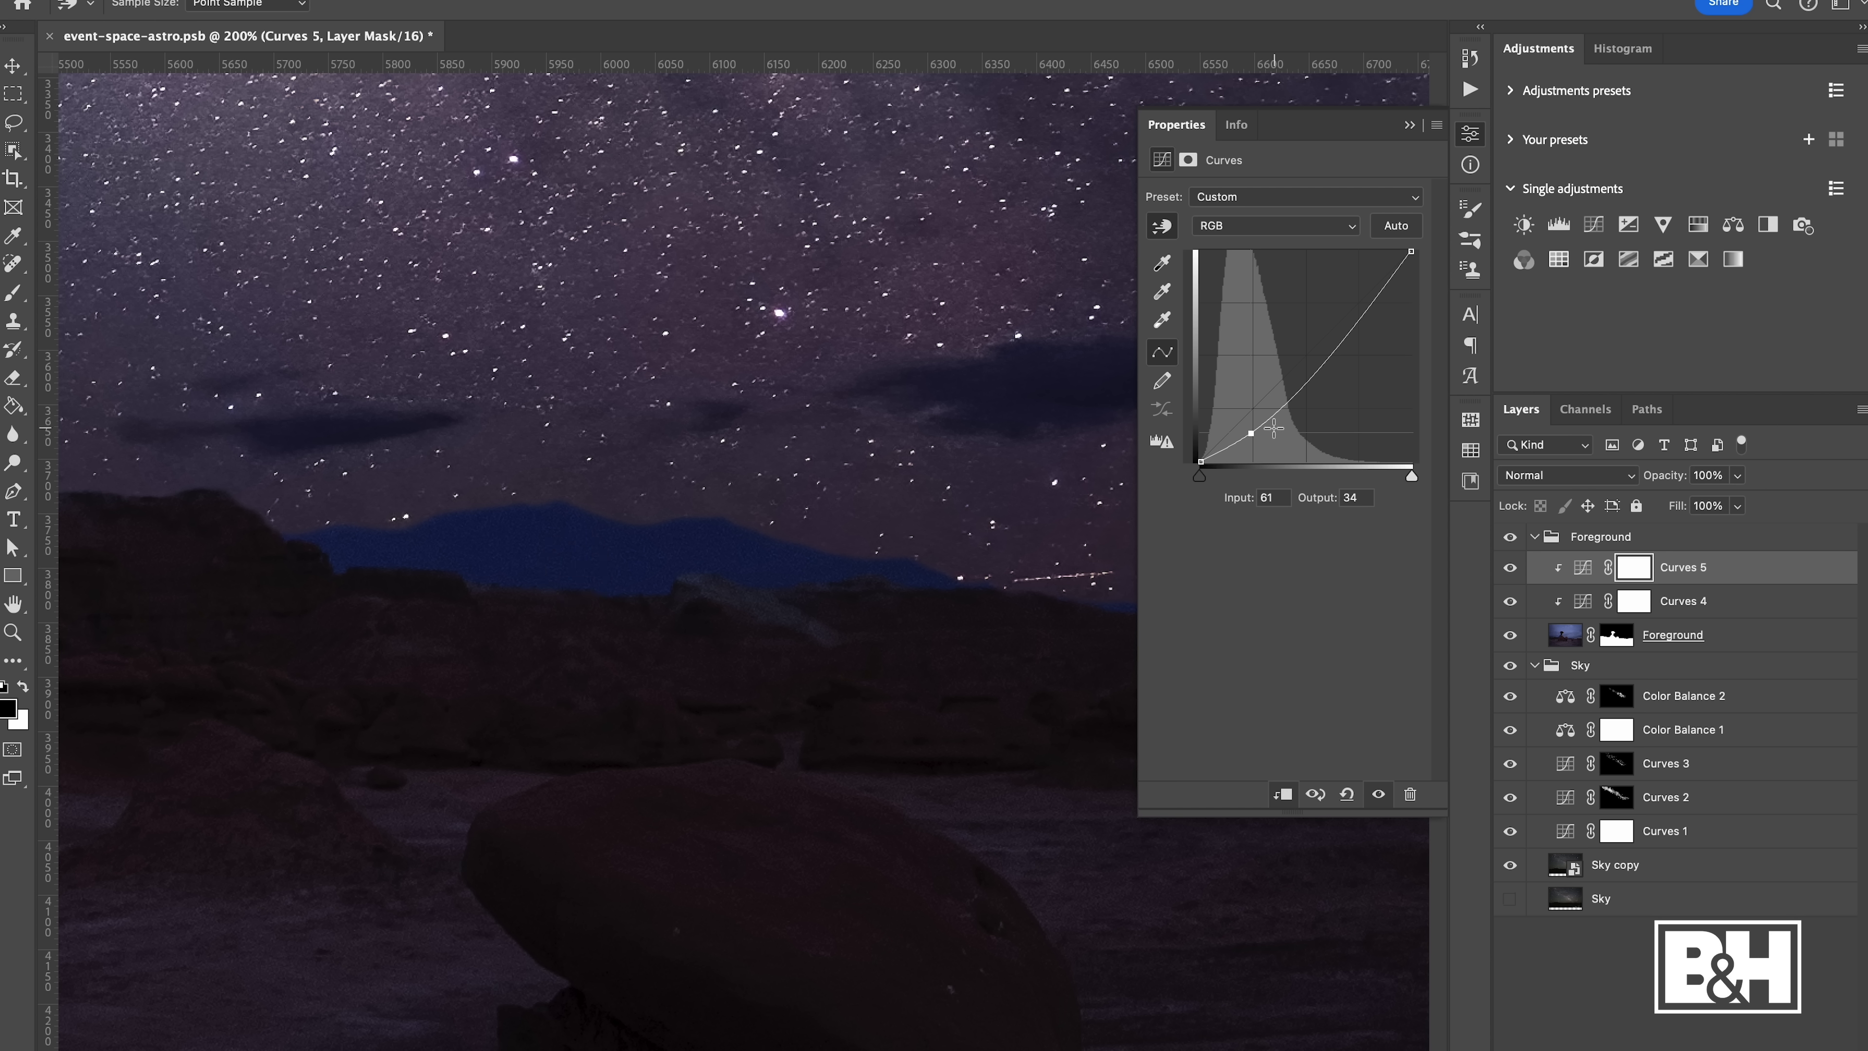
Lower the Curves 5 point to input 64, output 29, and invert the adjustment's mask to black
left_click(1253, 434)
left_click_drag(1254, 433, 1255, 437)
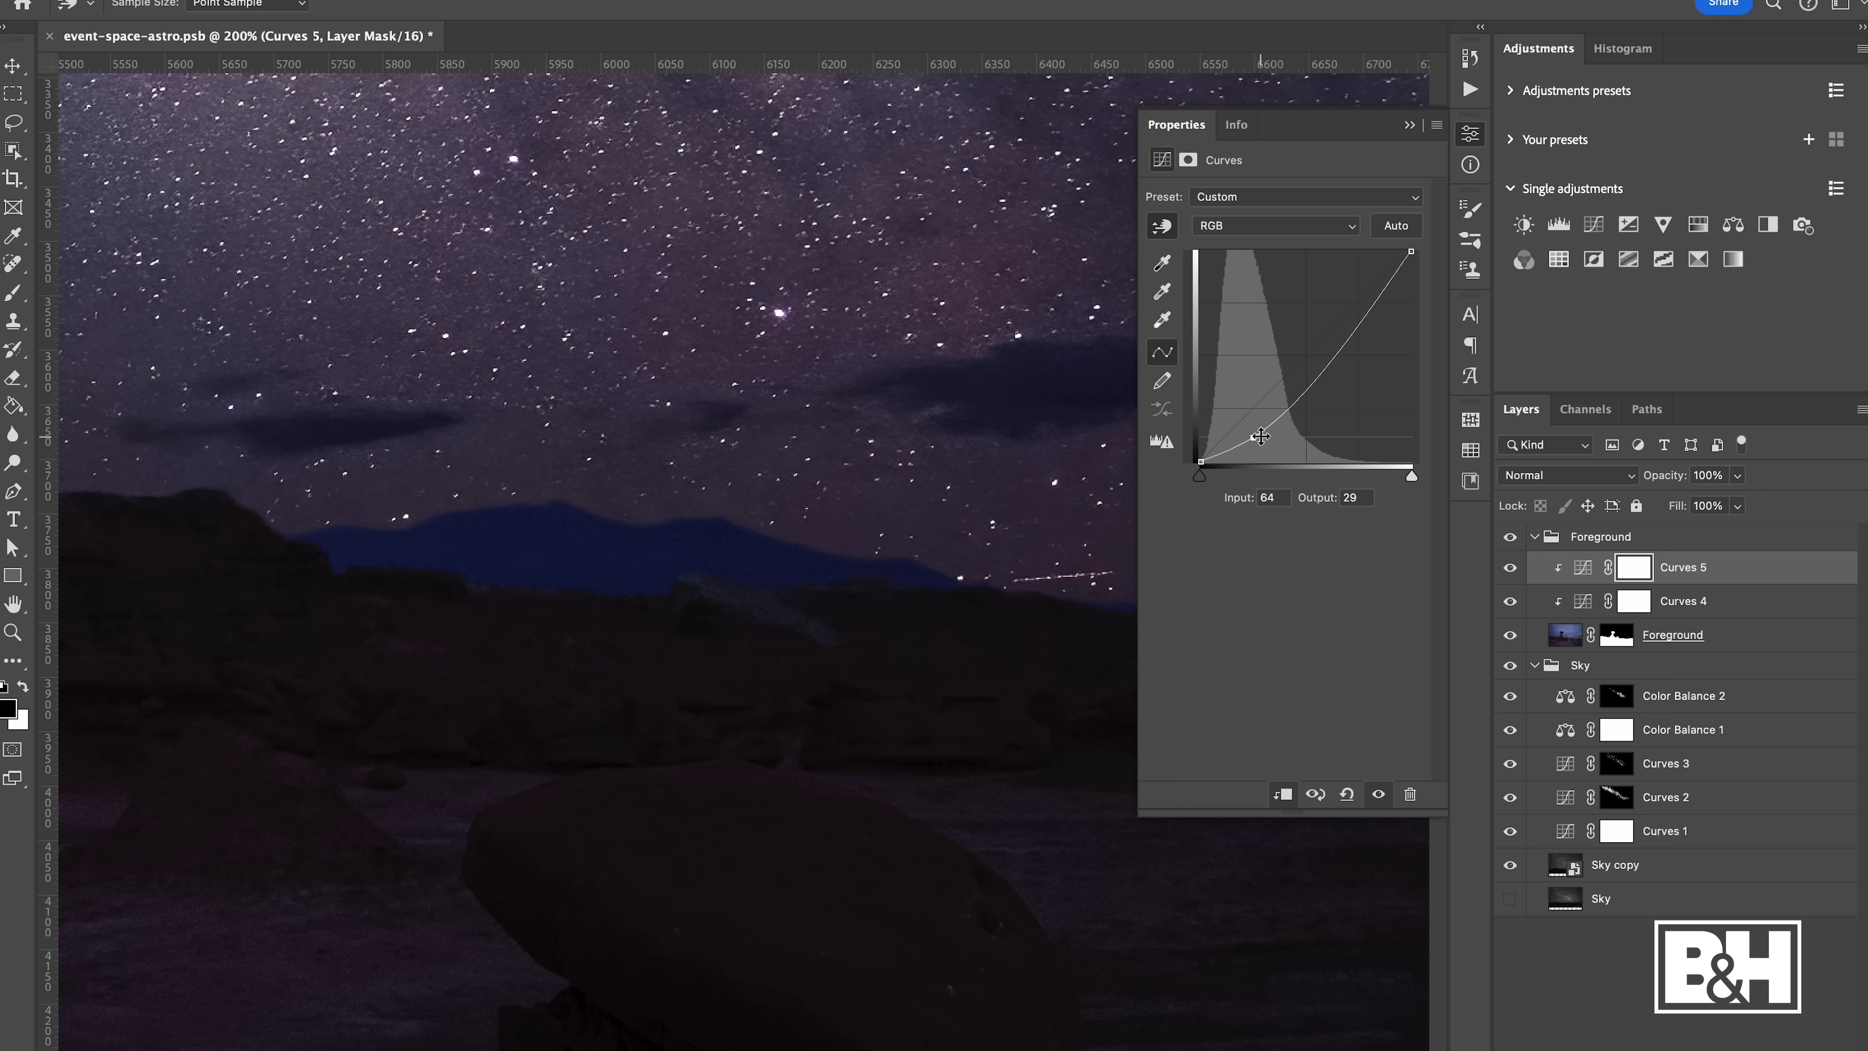
left_click(1410, 126)
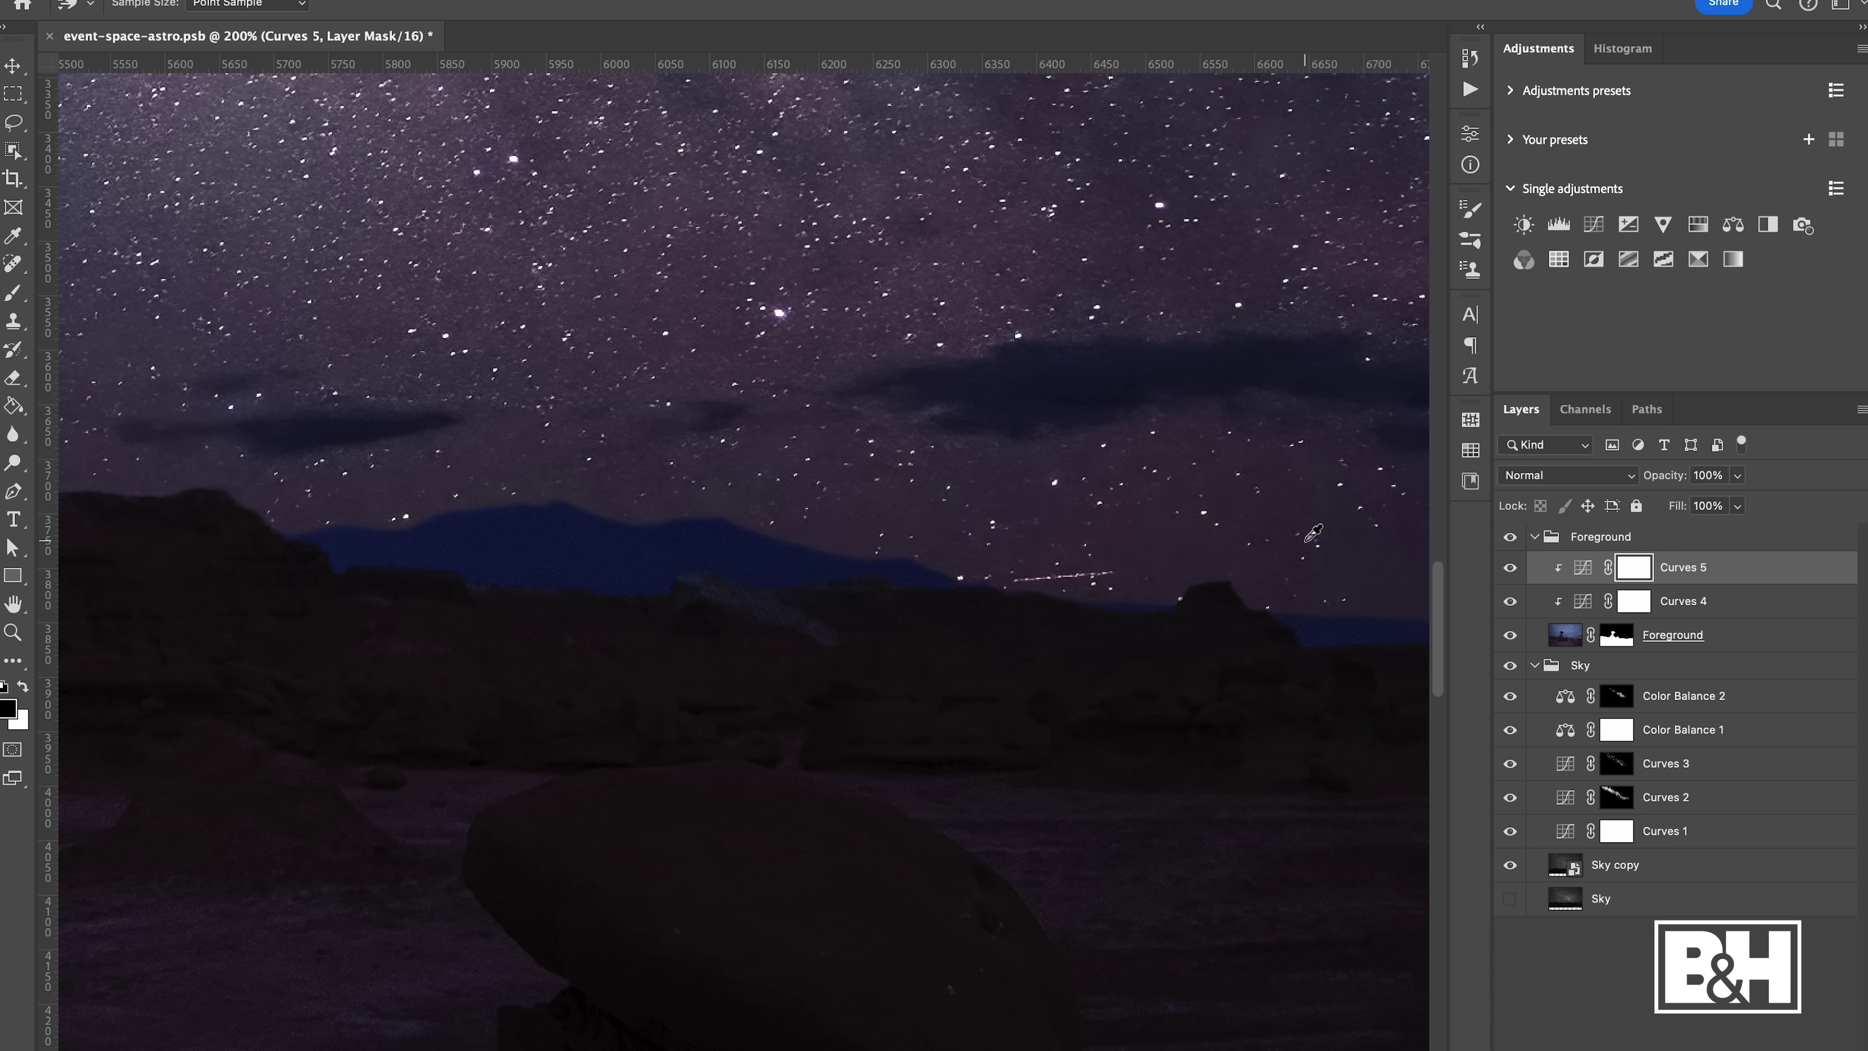
key("ctrl+minus")
key("ctrl+minus")
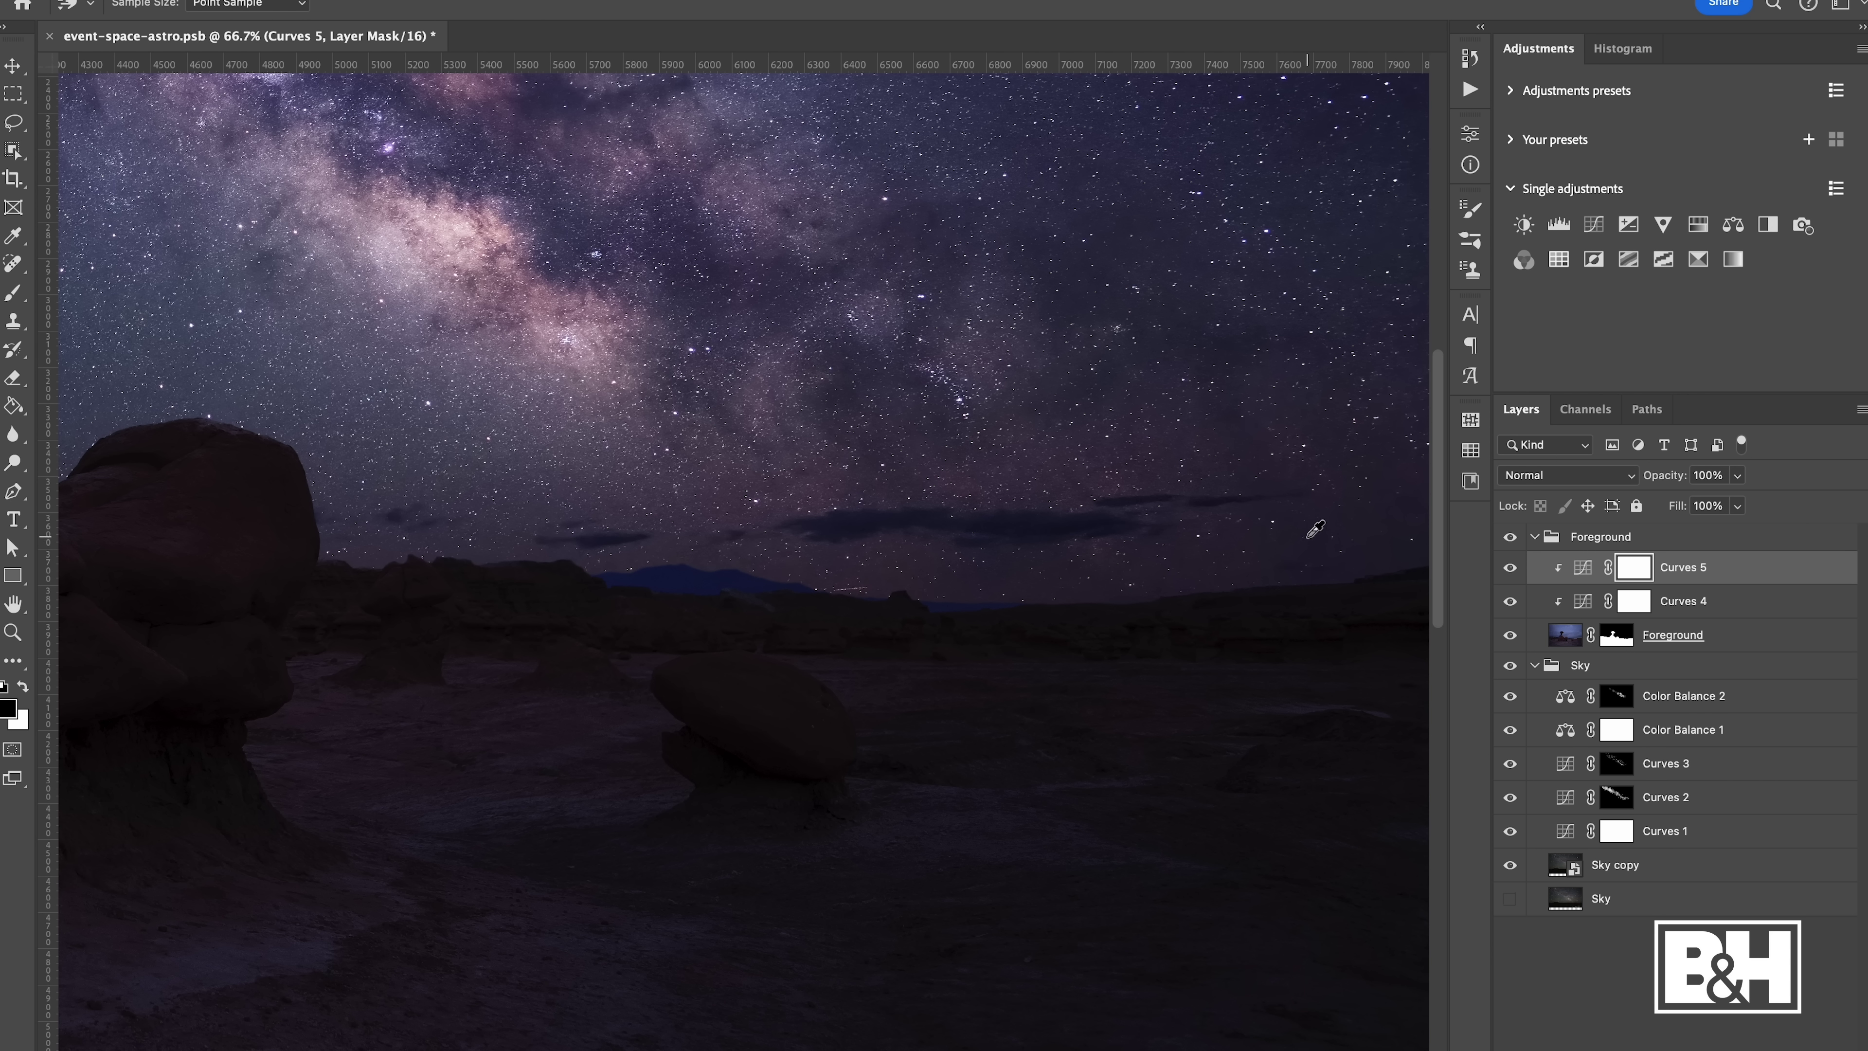
key("ctrl+i")
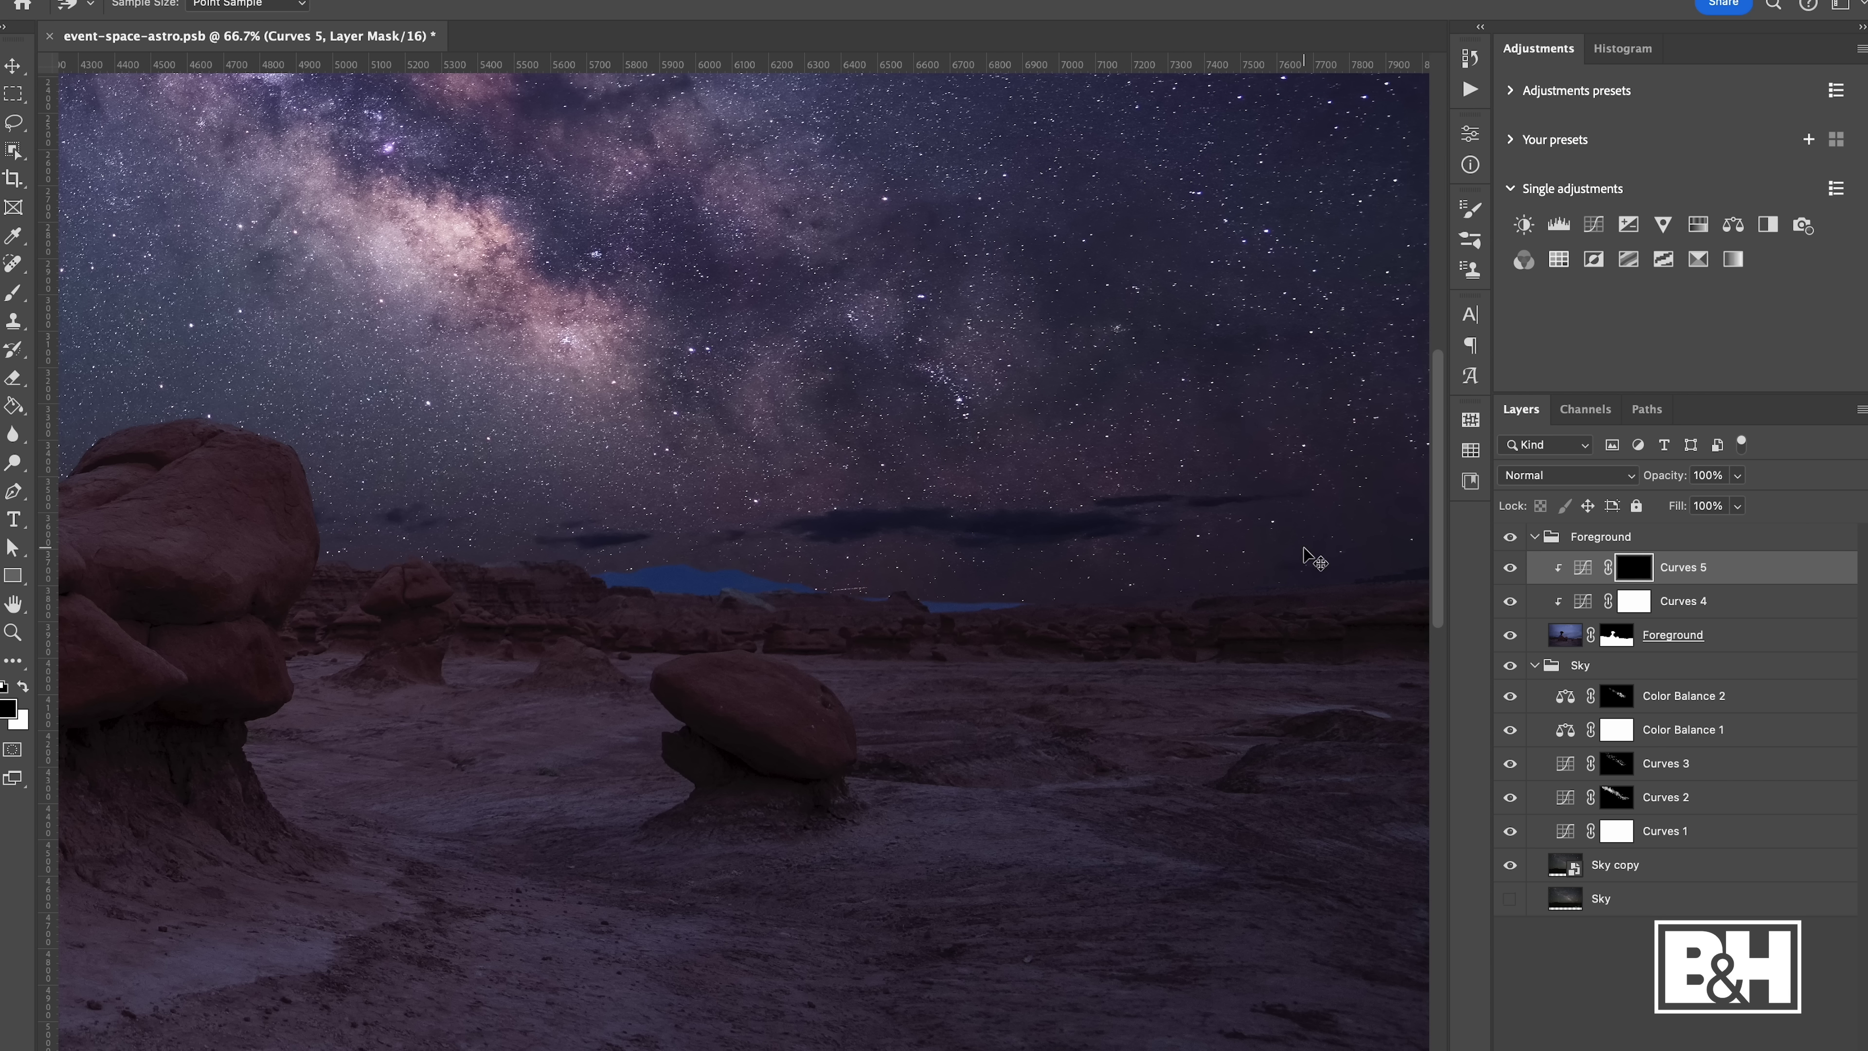
Paint white on the Curves 5 mask over the main distant blue mountain using a softer 60 px round brush
key("ctrl+plus")
key("ctrl+plus")
key("b")
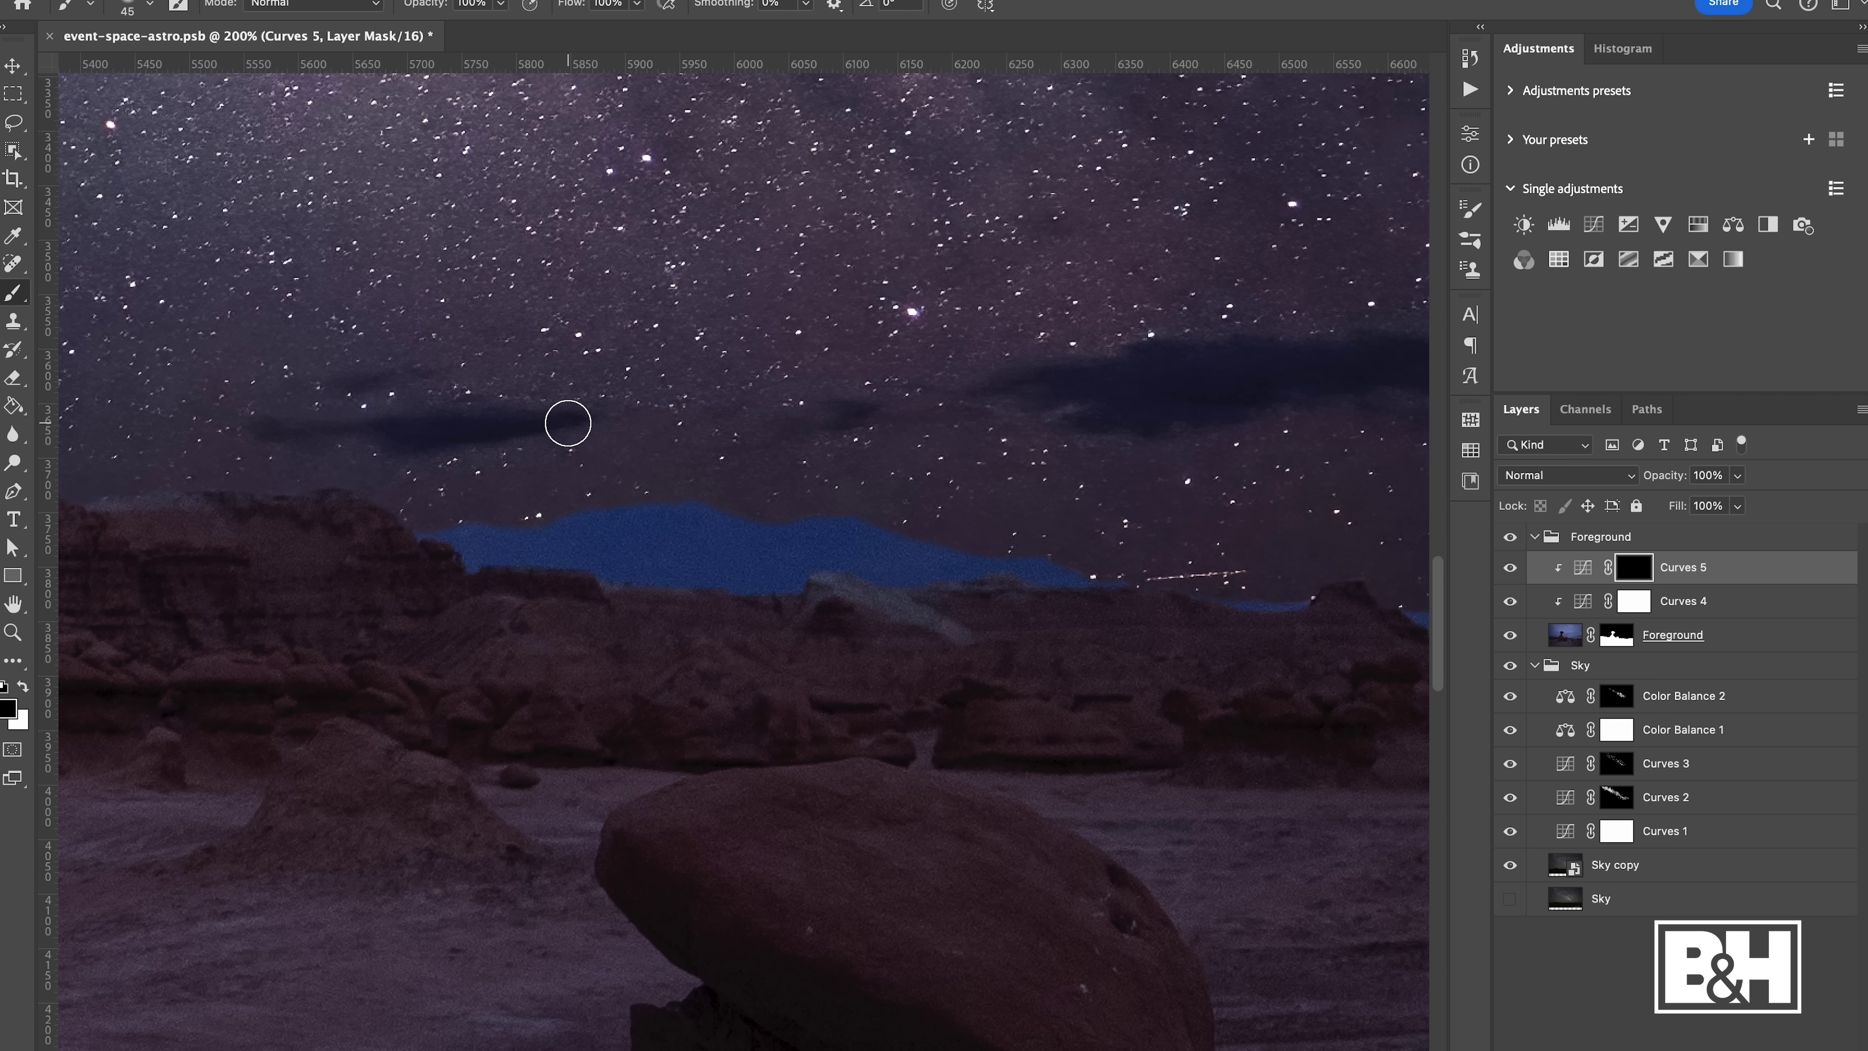
right_click(579, 412)
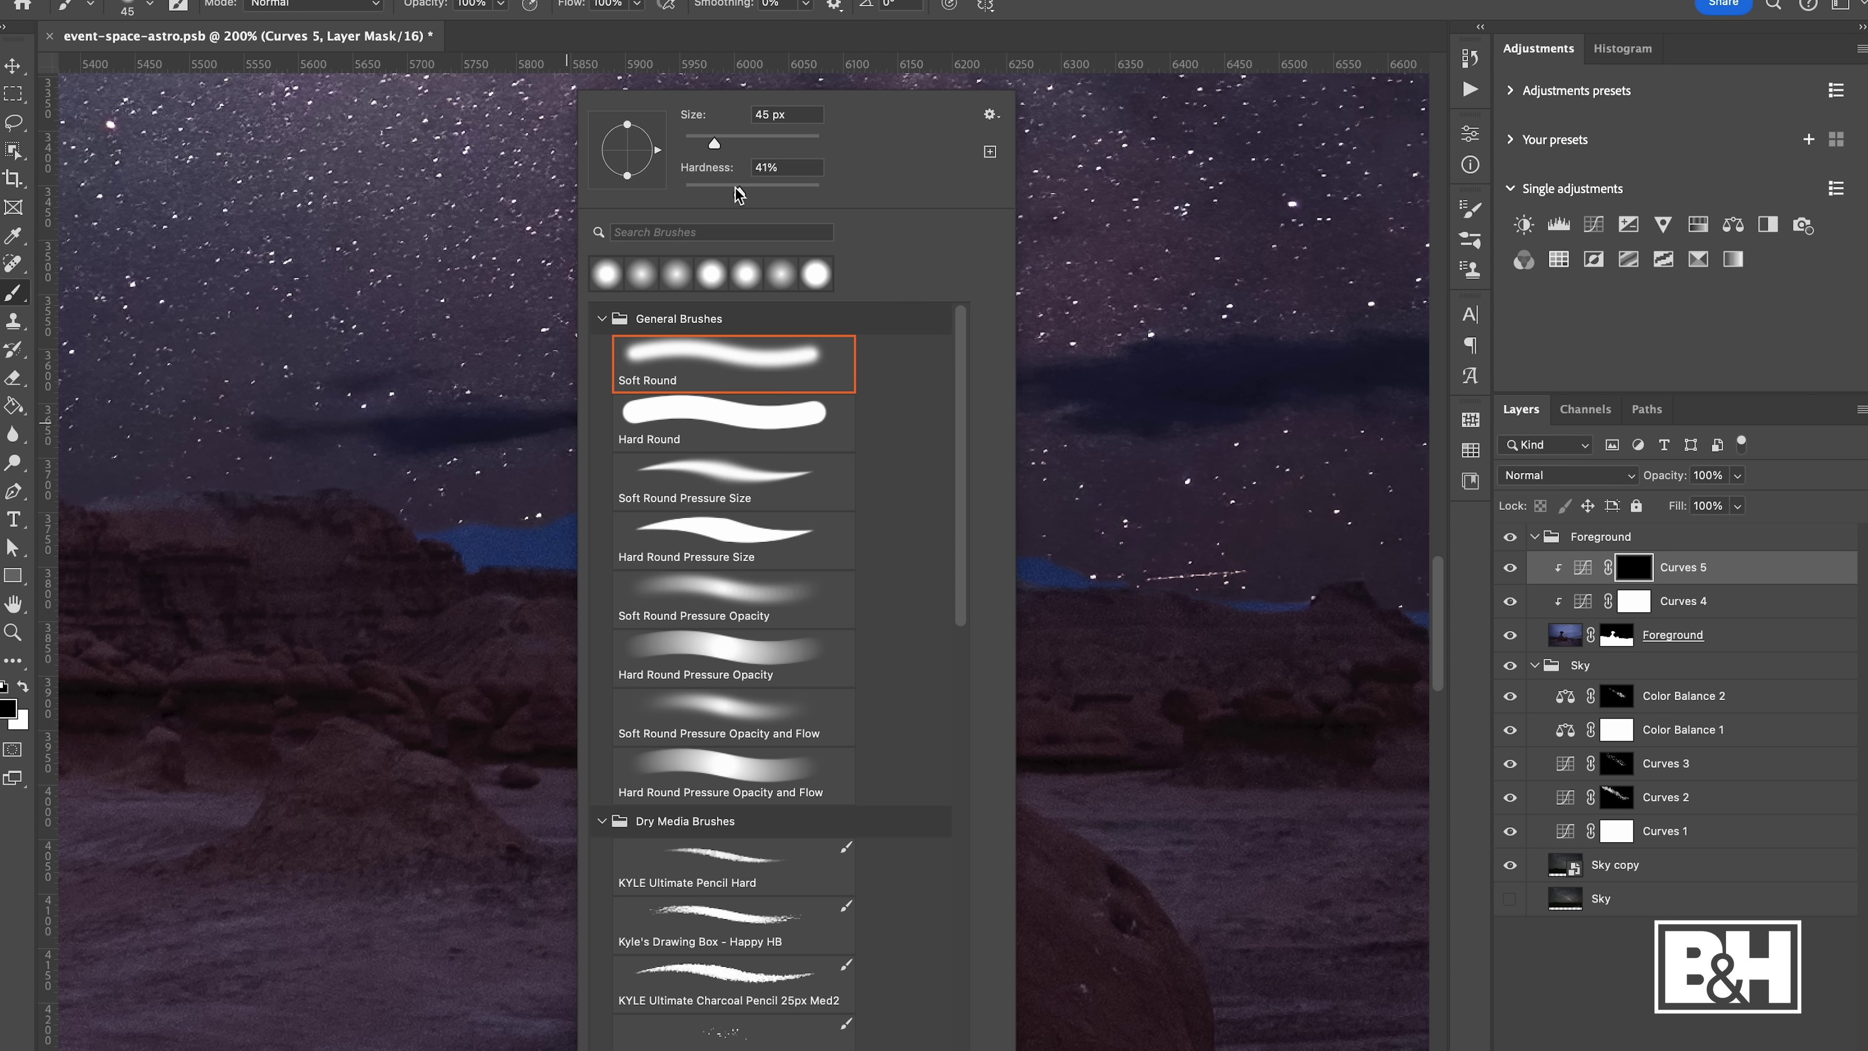
left_click_drag(726, 184, 721, 189)
key("Return")
key("bracketright")
key("bracketright")
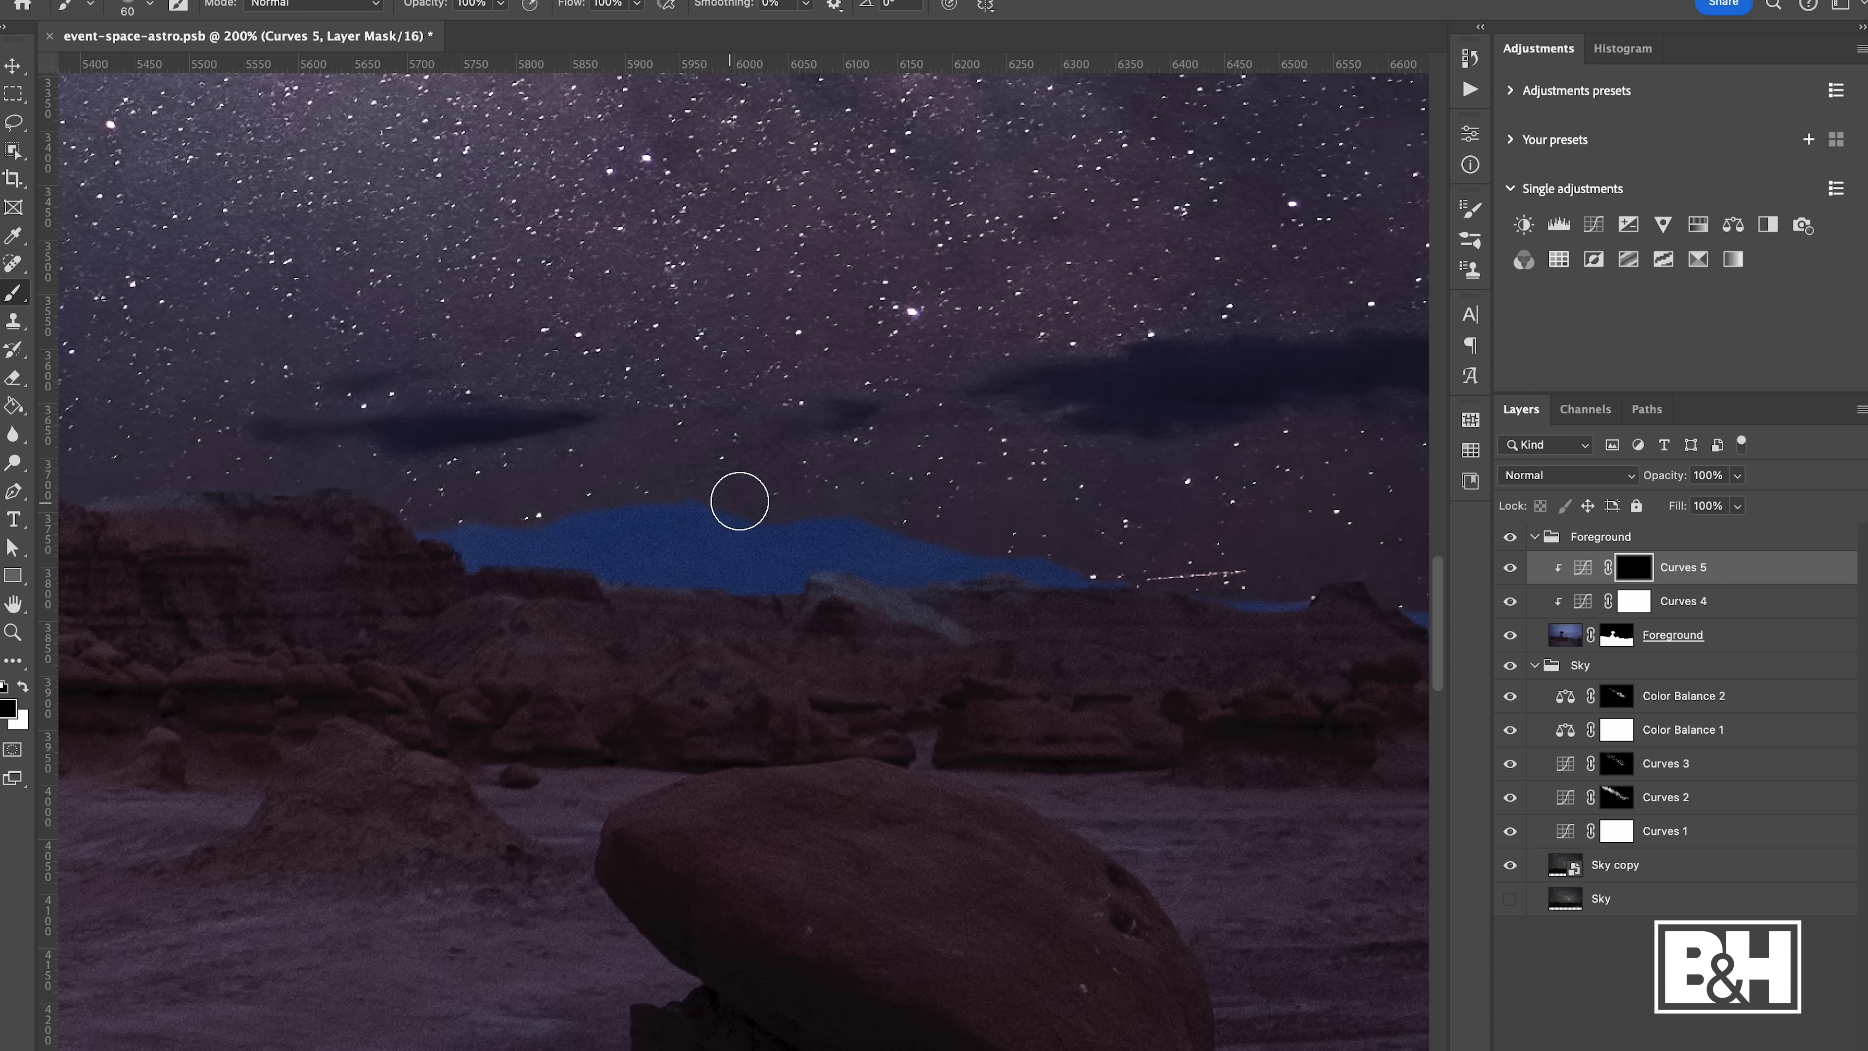
key("x")
mouse_move(434, 494)
left_mouse_down()
mouse_move(581, 526)
mouse_move(550, 526)
mouse_move(616, 507)
mouse_move(631, 512)
mouse_move(573, 509)
mouse_move(620, 548)
mouse_move(768, 558)
mouse_move(703, 522)
mouse_move(897, 551)
mouse_move(1079, 546)
left_mouse_up()
Extend the white mask painting along the blue mountain's lower edge with a smaller brush
key("bracketleft")
key("bracketleft")
key("bracketleft")
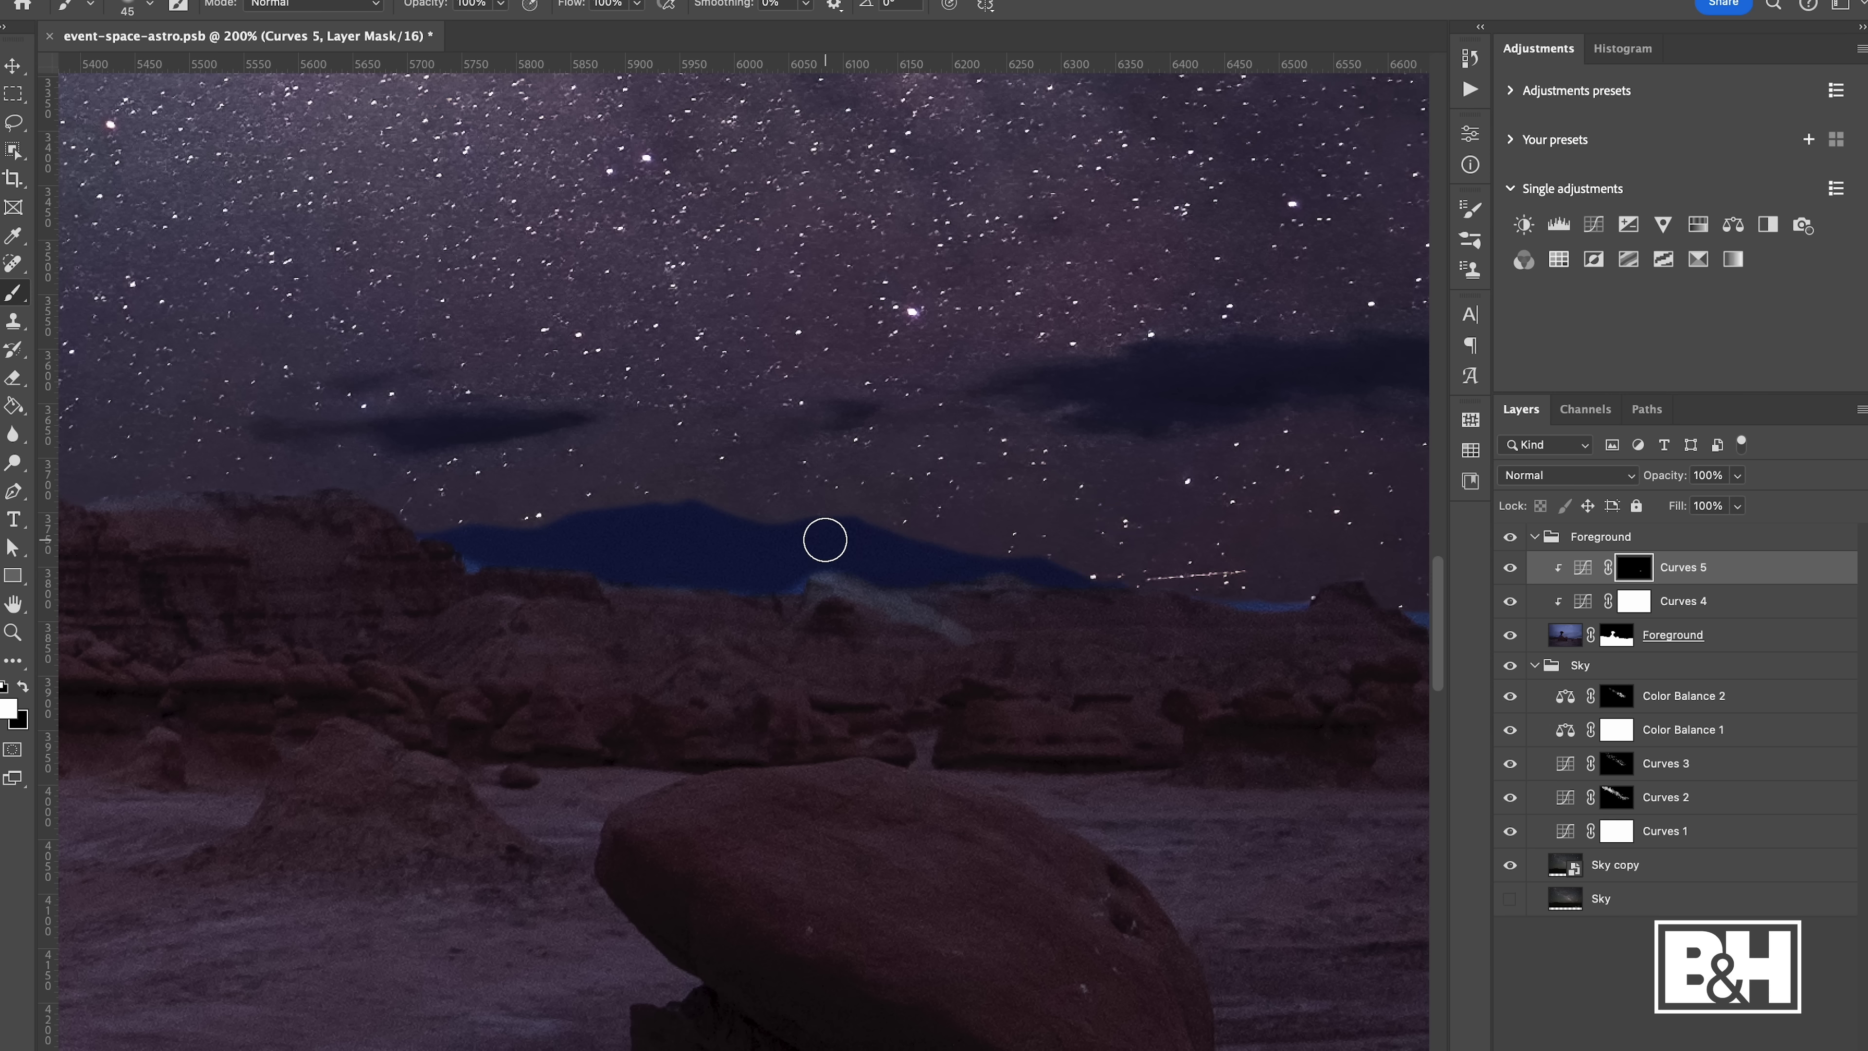
key("bracketleft")
left_click_drag(793, 581, 637, 556)
Paint the Curves 5 mask white over the low blue ridges east of the main mountain, using 15 and 30 px brushes
key("bracketleft")
scroll(1198, 564, "right", 10)
mouse_move(620, 521)
left_mouse_down()
mouse_move(728, 525)
mouse_move(680, 537)
left_mouse_up()
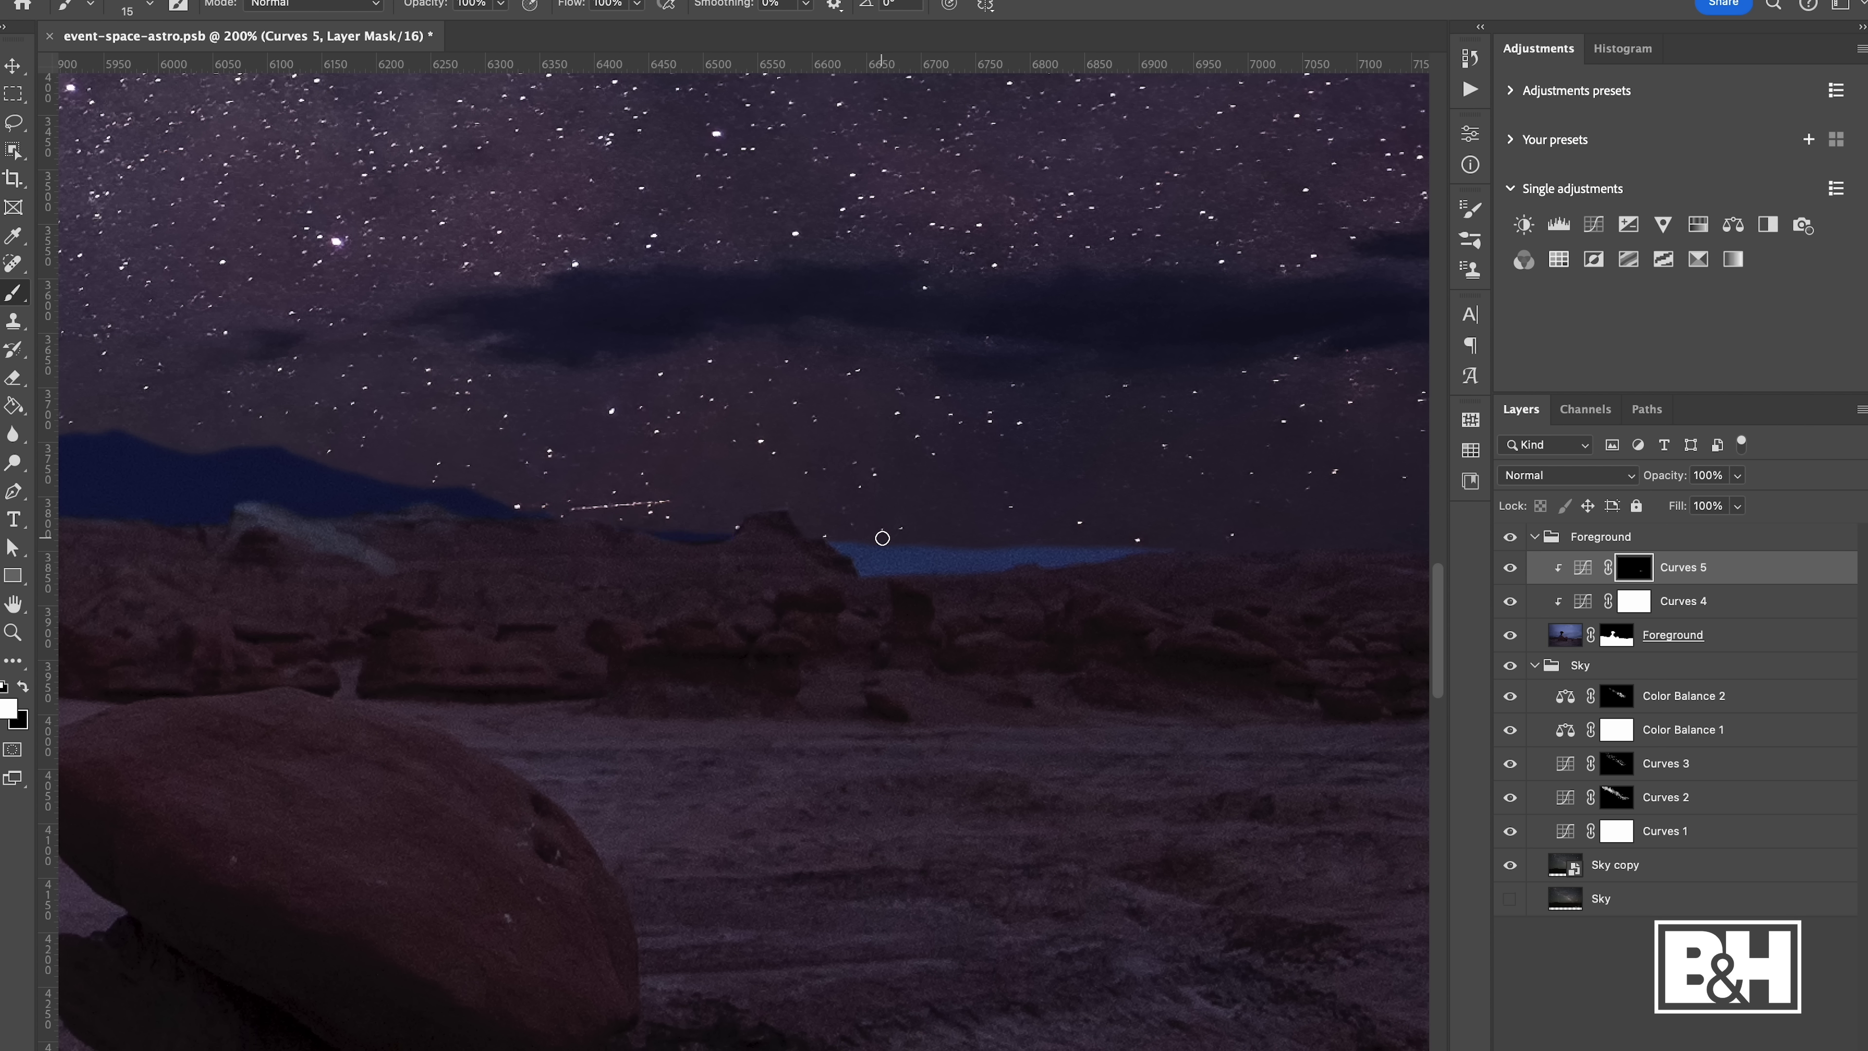
key("bracketright")
mouse_move(842, 518)
left_mouse_down()
mouse_move(867, 559)
mouse_move(940, 552)
mouse_move(864, 552)
left_mouse_up()
mouse_move(989, 541)
left_mouse_down()
mouse_move(940, 554)
mouse_move(1155, 533)
left_mouse_up()
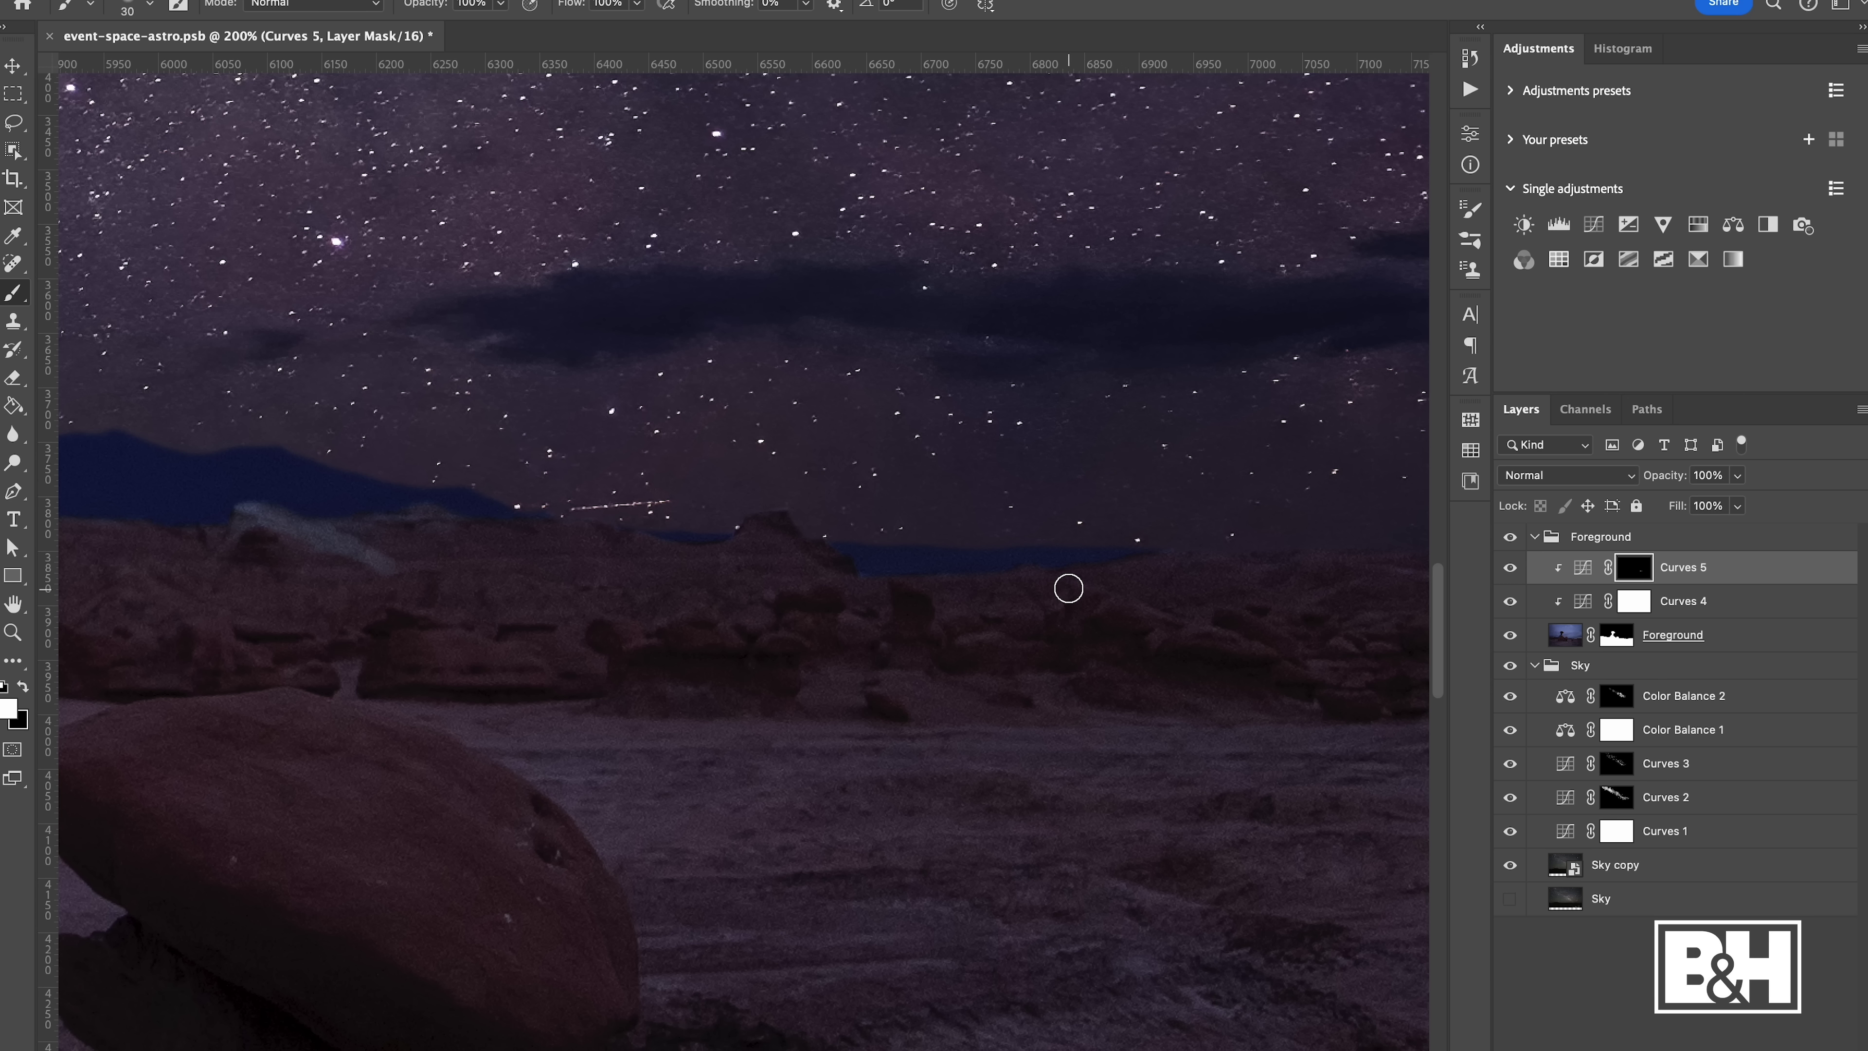
Refine the Curves 5 mask along the eastern blue ridge, painting black on the rocks below and white on the ridge
key("x")
left_click_drag(1059, 589, 1063, 585)
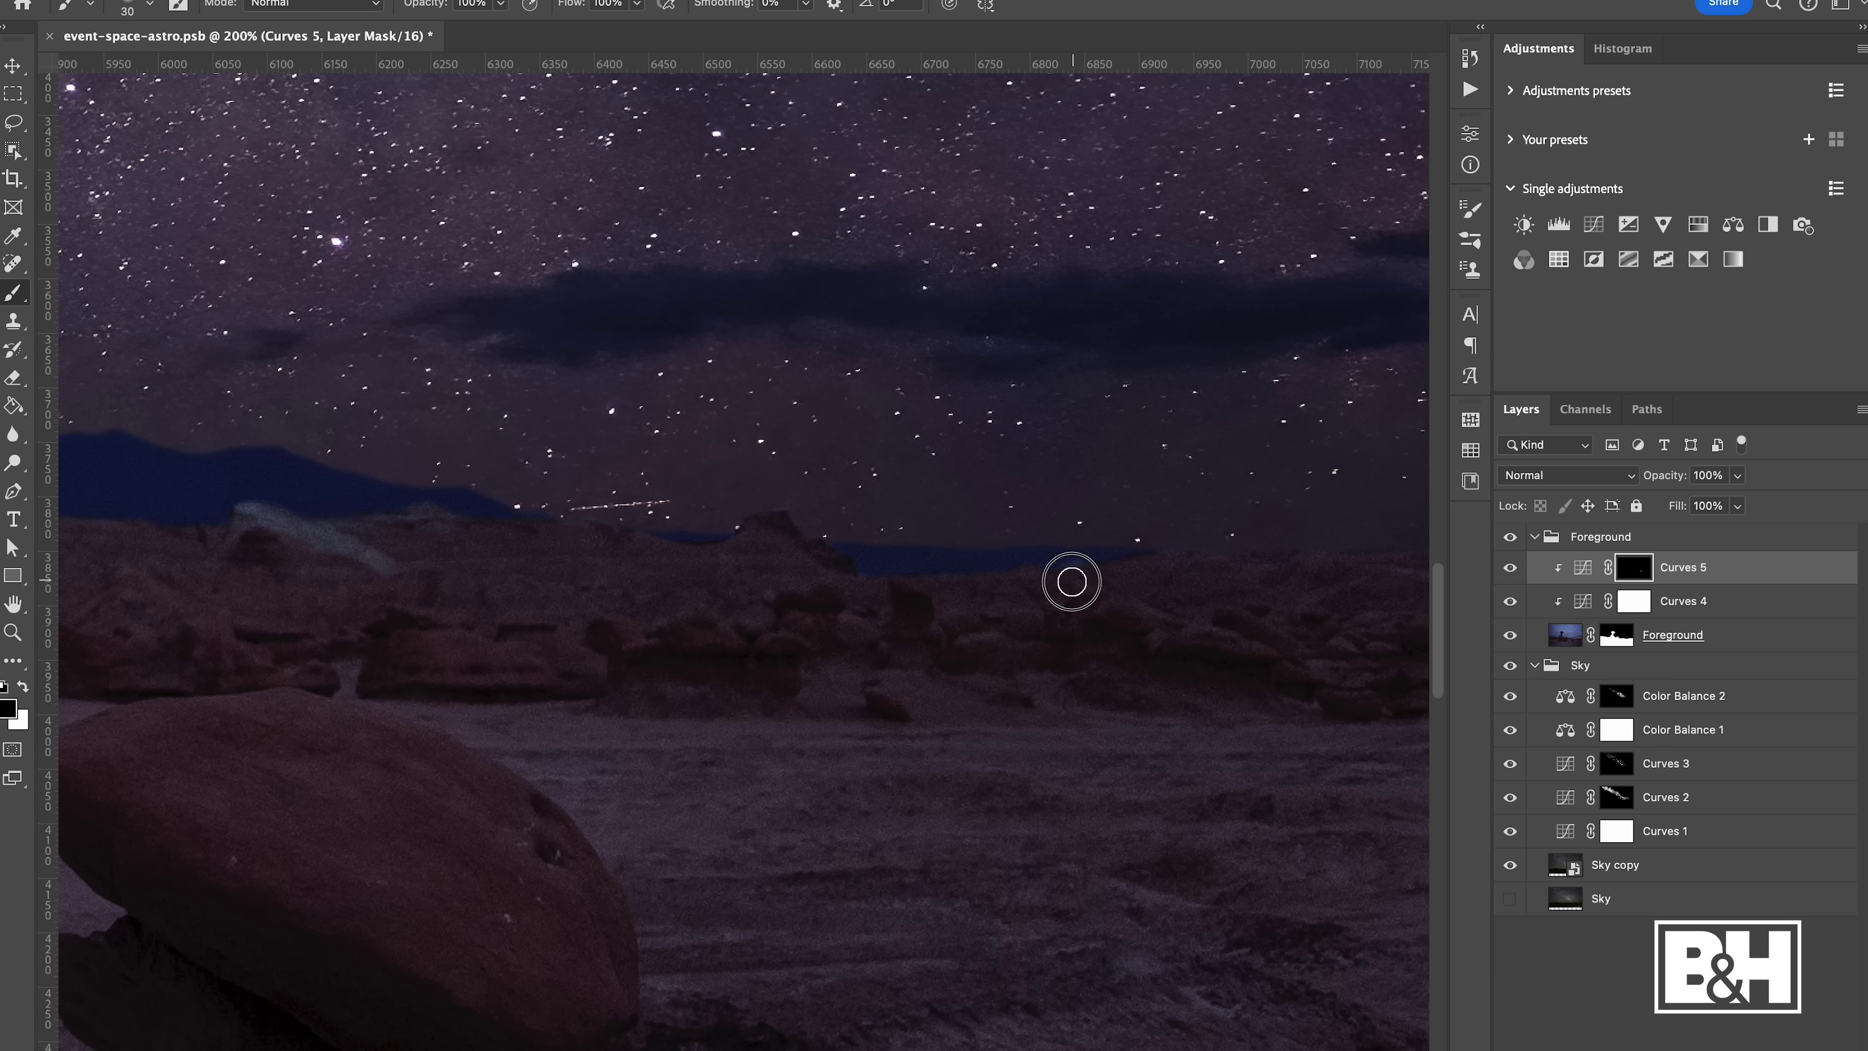
key("x")
left_click_drag(1068, 541, 1057, 550)
key("x")
key("super+0")
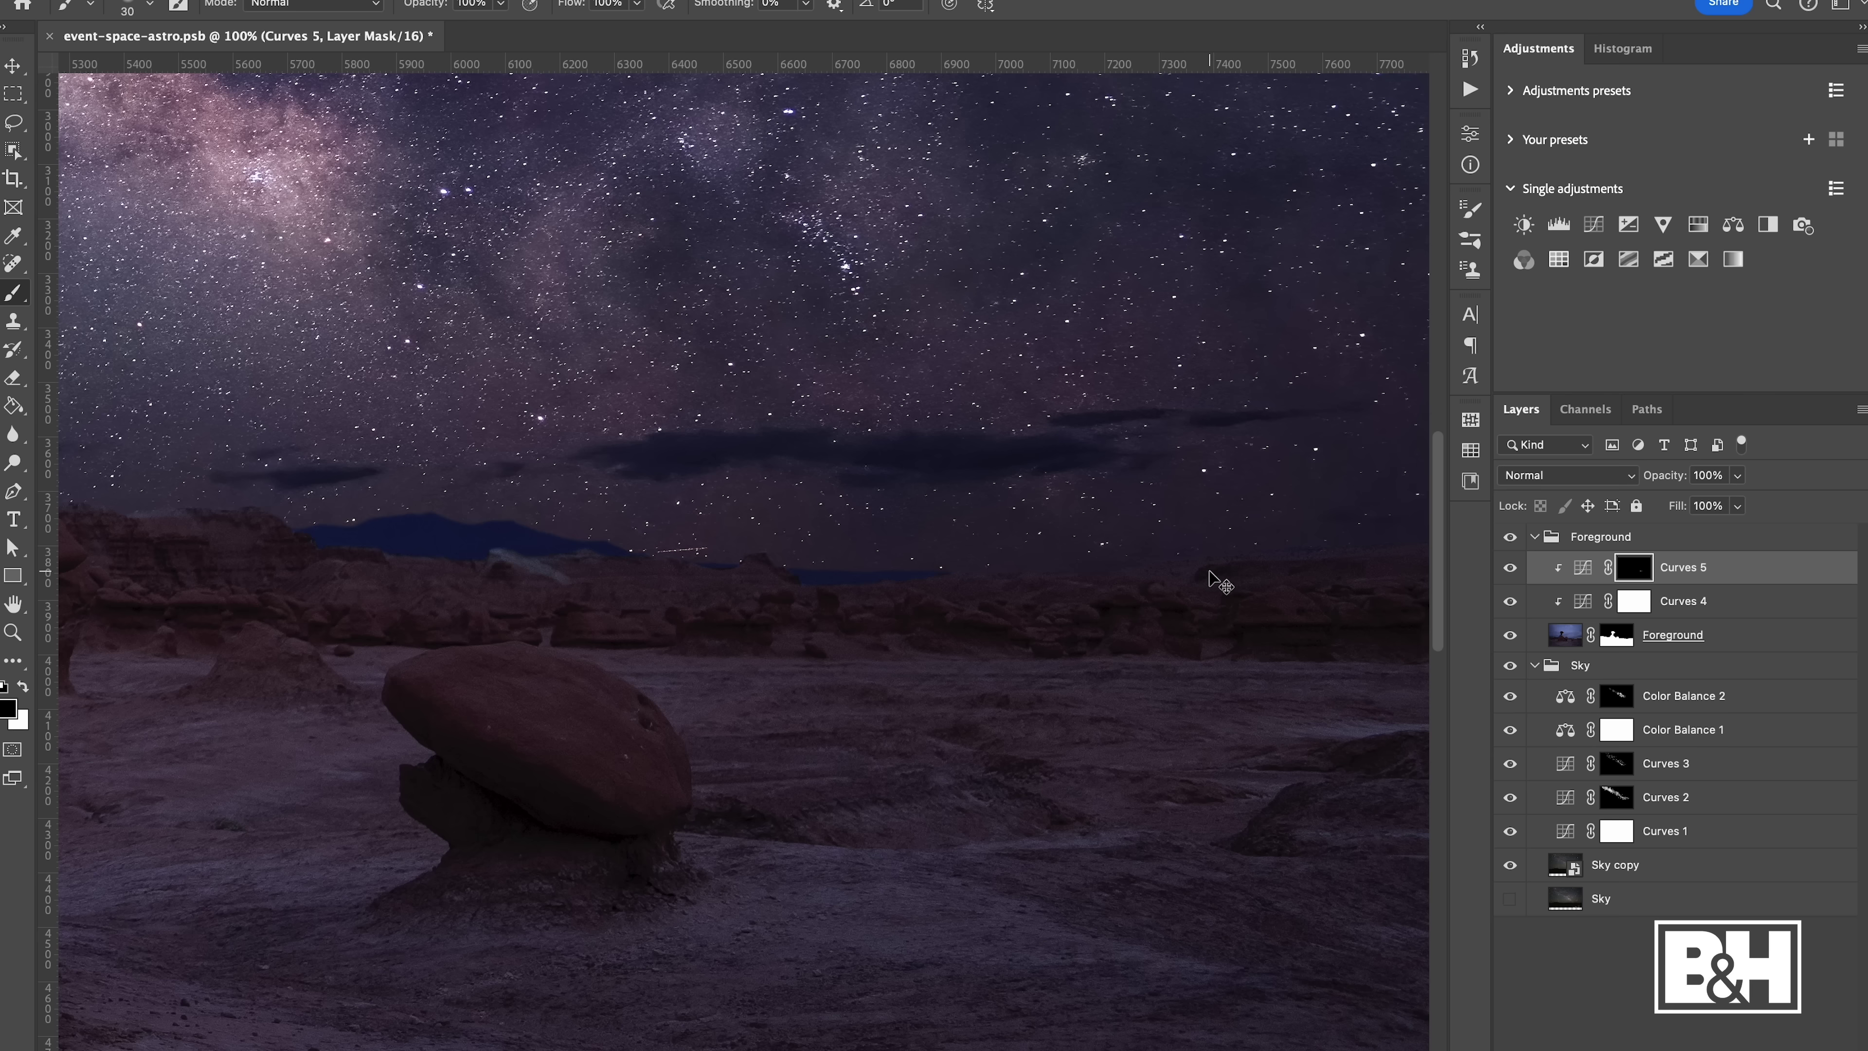
key("v")
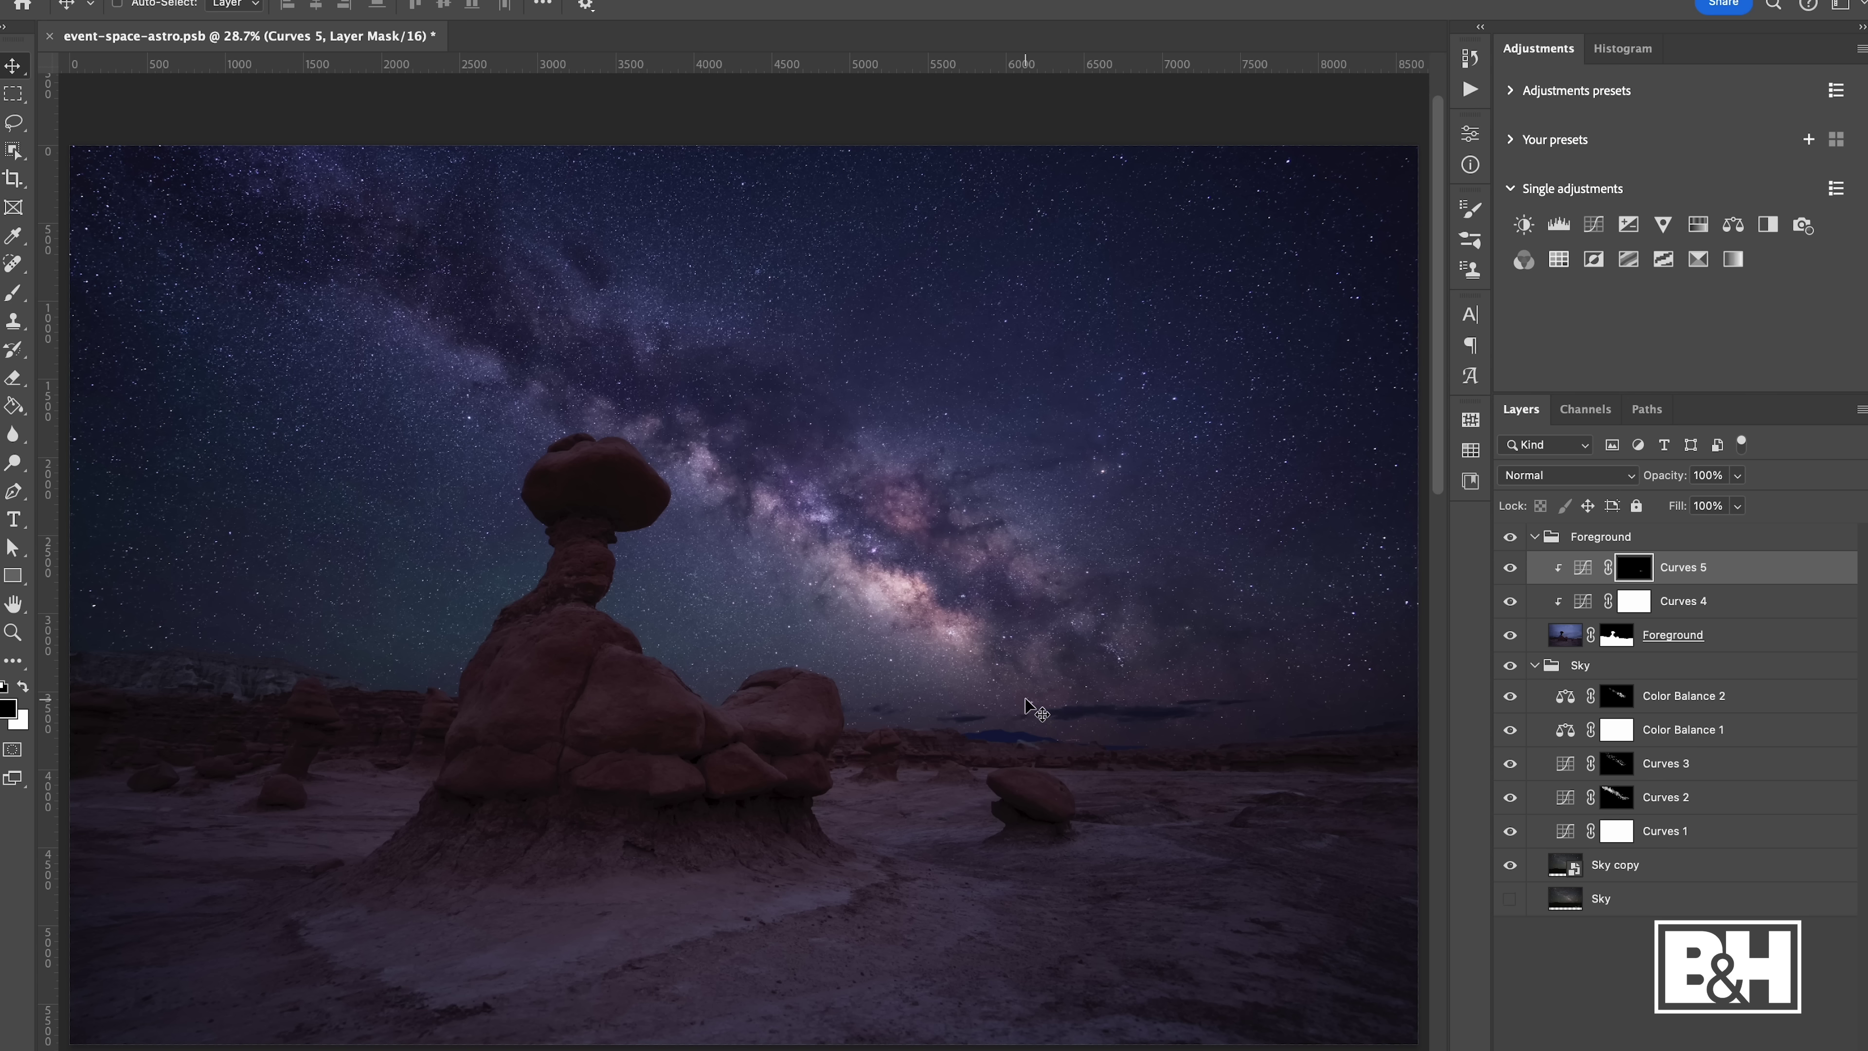
Load the Curves 5 mask as a selection and add a Hue/Saturation adjustment from it, clipped to the Foreground layer
left_click_drag(1636, 594, 1640, 575)
left_click(1635, 576, "ctrl")
left_click(1700, 227)
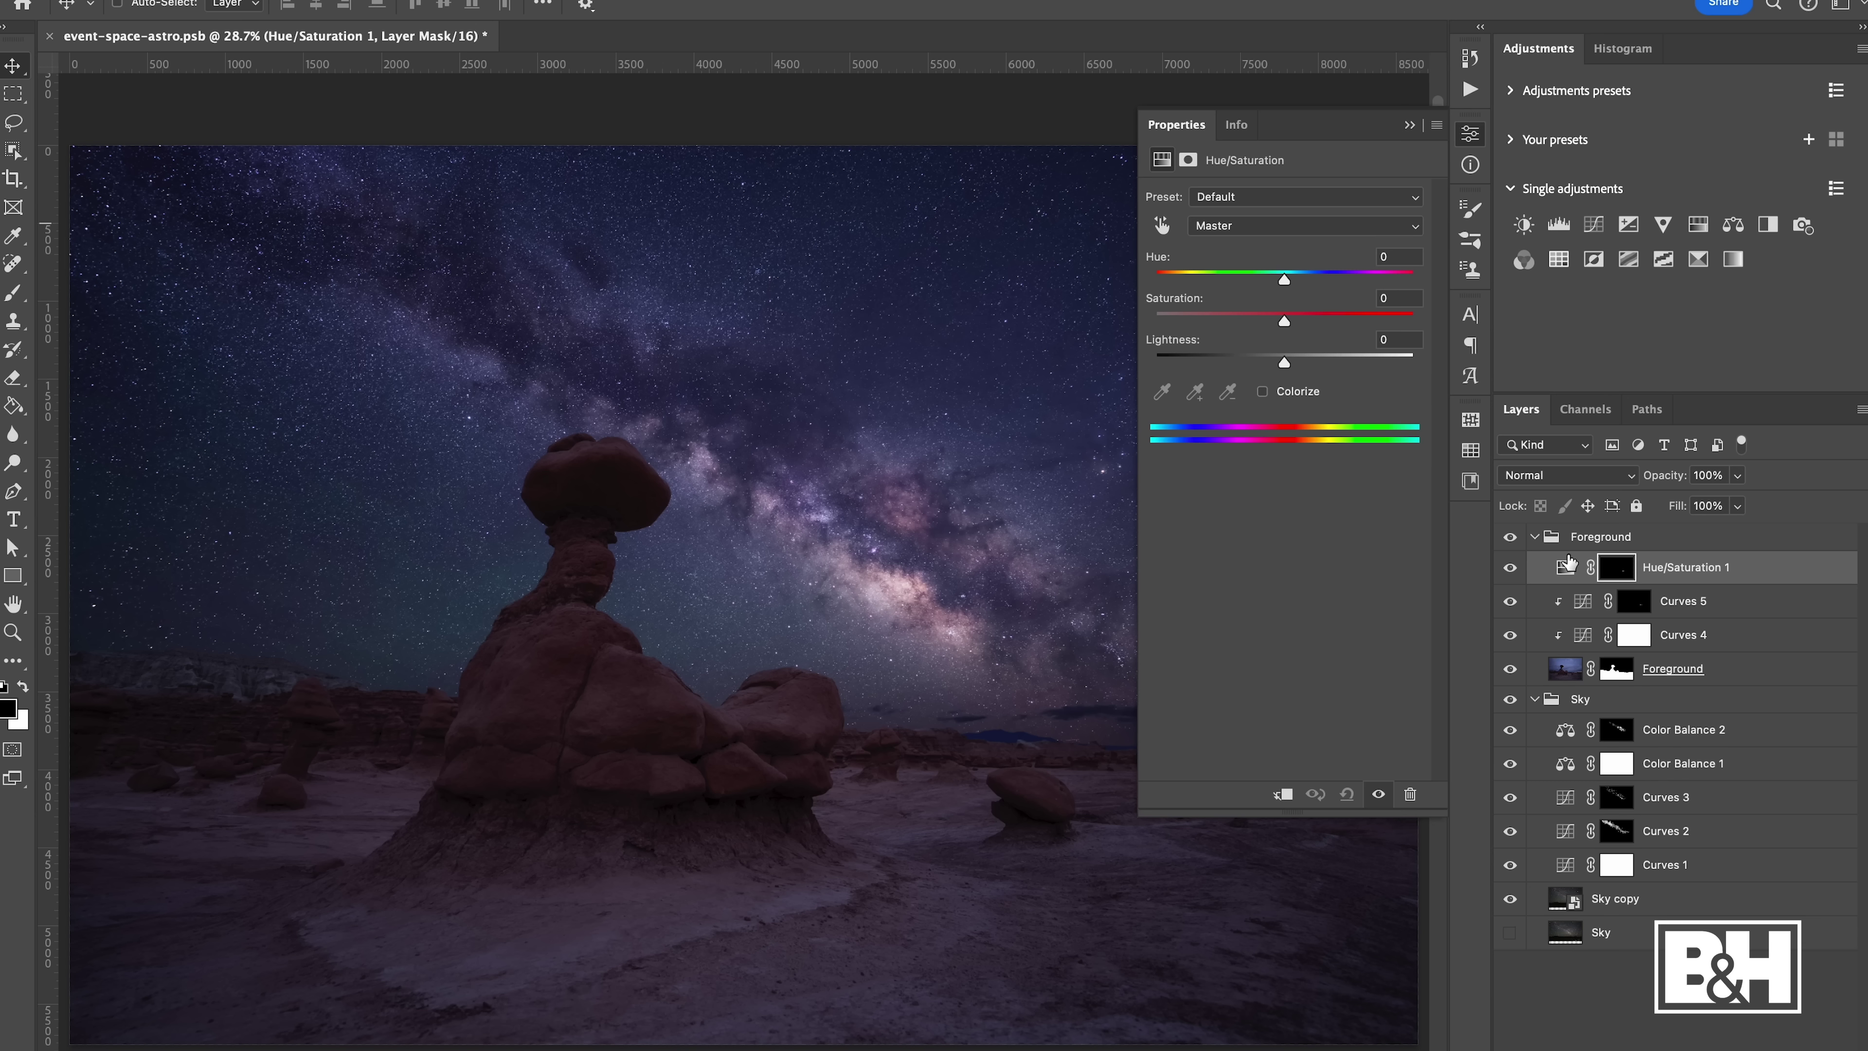
left_click(1684, 578, "alt")
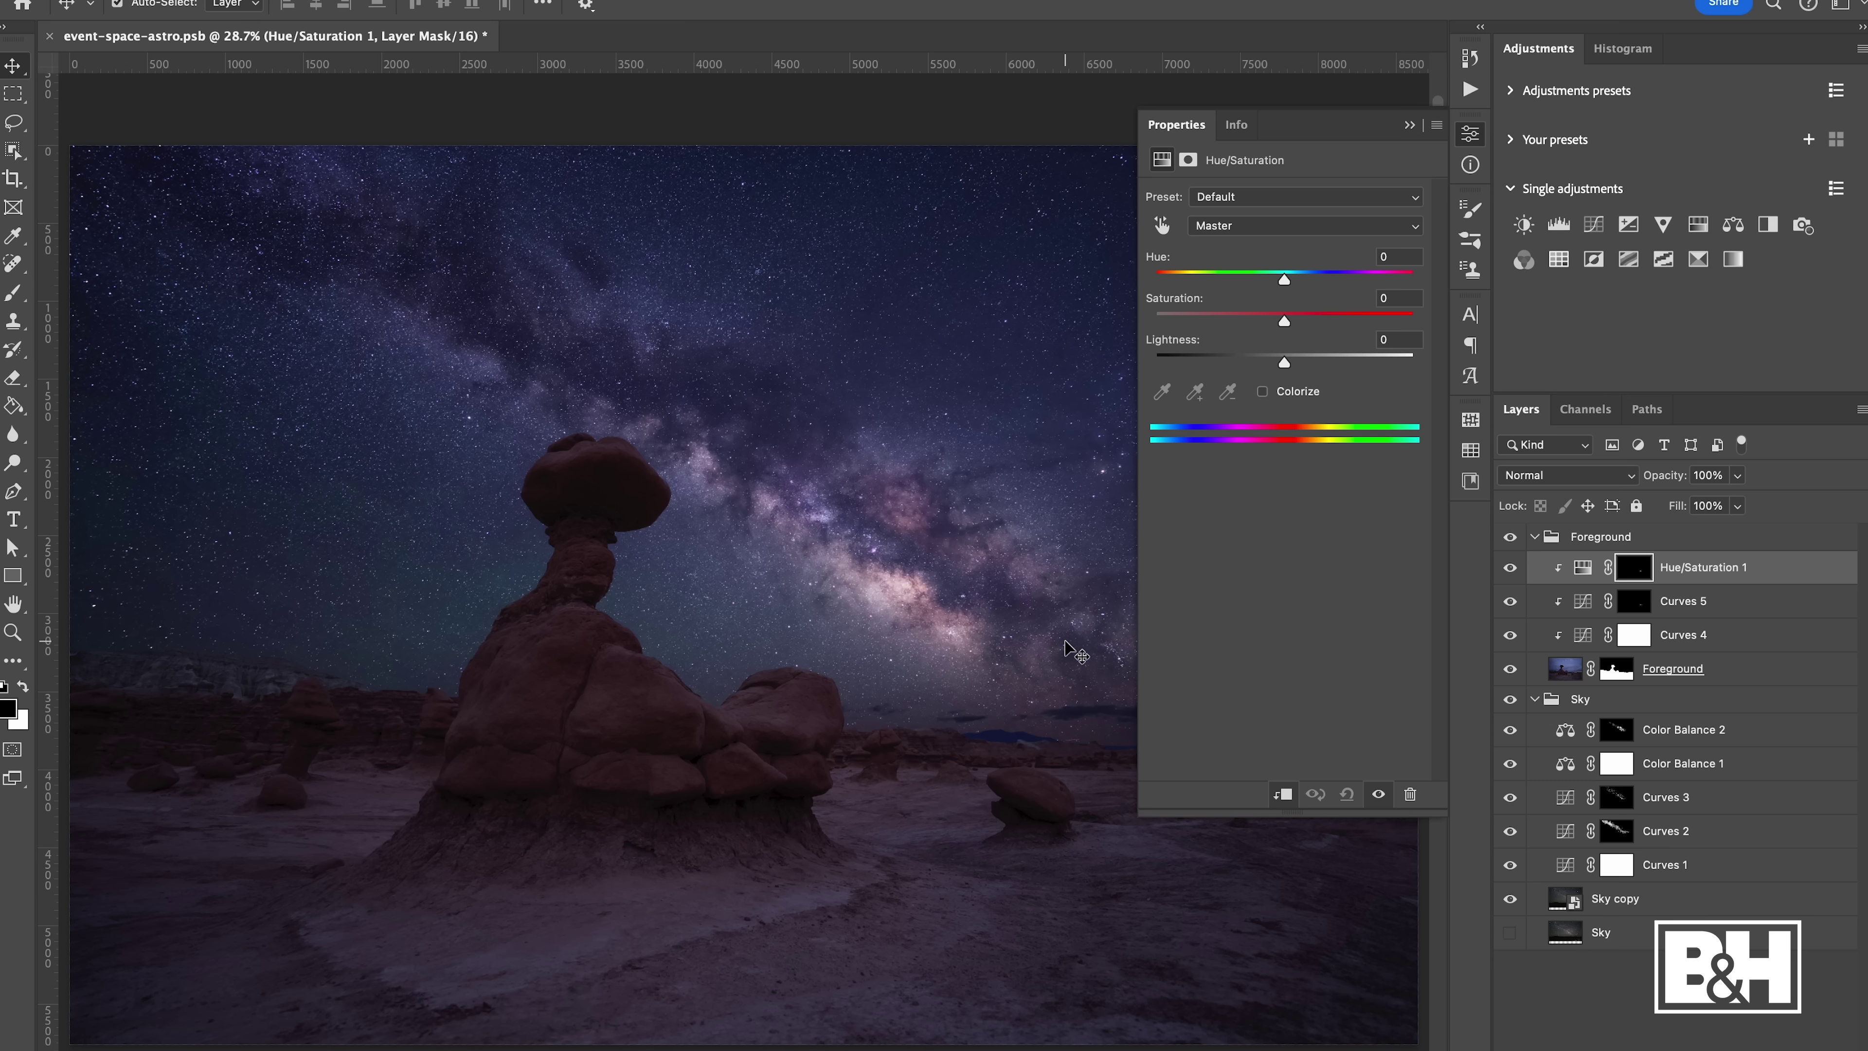
Restrict the Hue/Saturation adjustment to Blues and reduce its saturation to mute the distant mountains
key("super+equal")
key("super+equal")
key("super+equal")
left_click_drag(1001, 735, 382, 390)
left_click(1255, 230)
left_click(1230, 228)
left_click(1231, 228)
left_click(1239, 331)
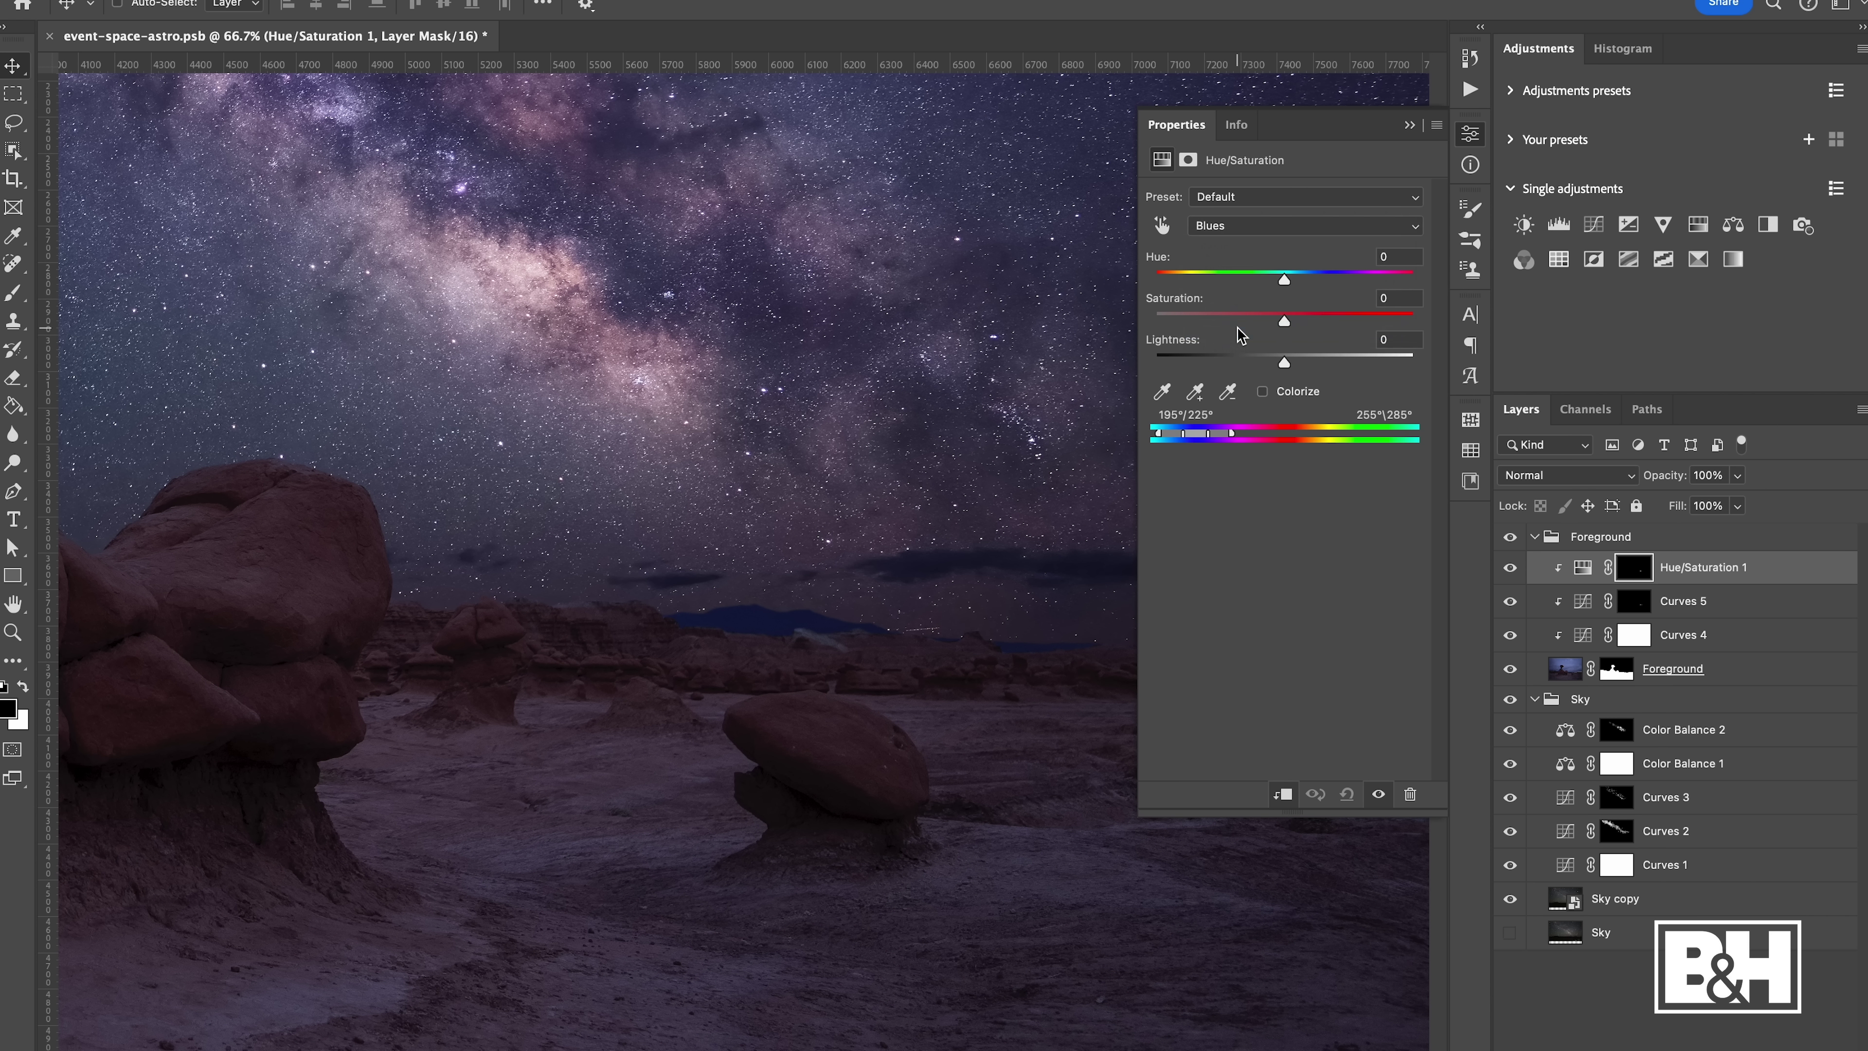
left_click_drag(1285, 326, 1241, 325)
left_click(1409, 127)
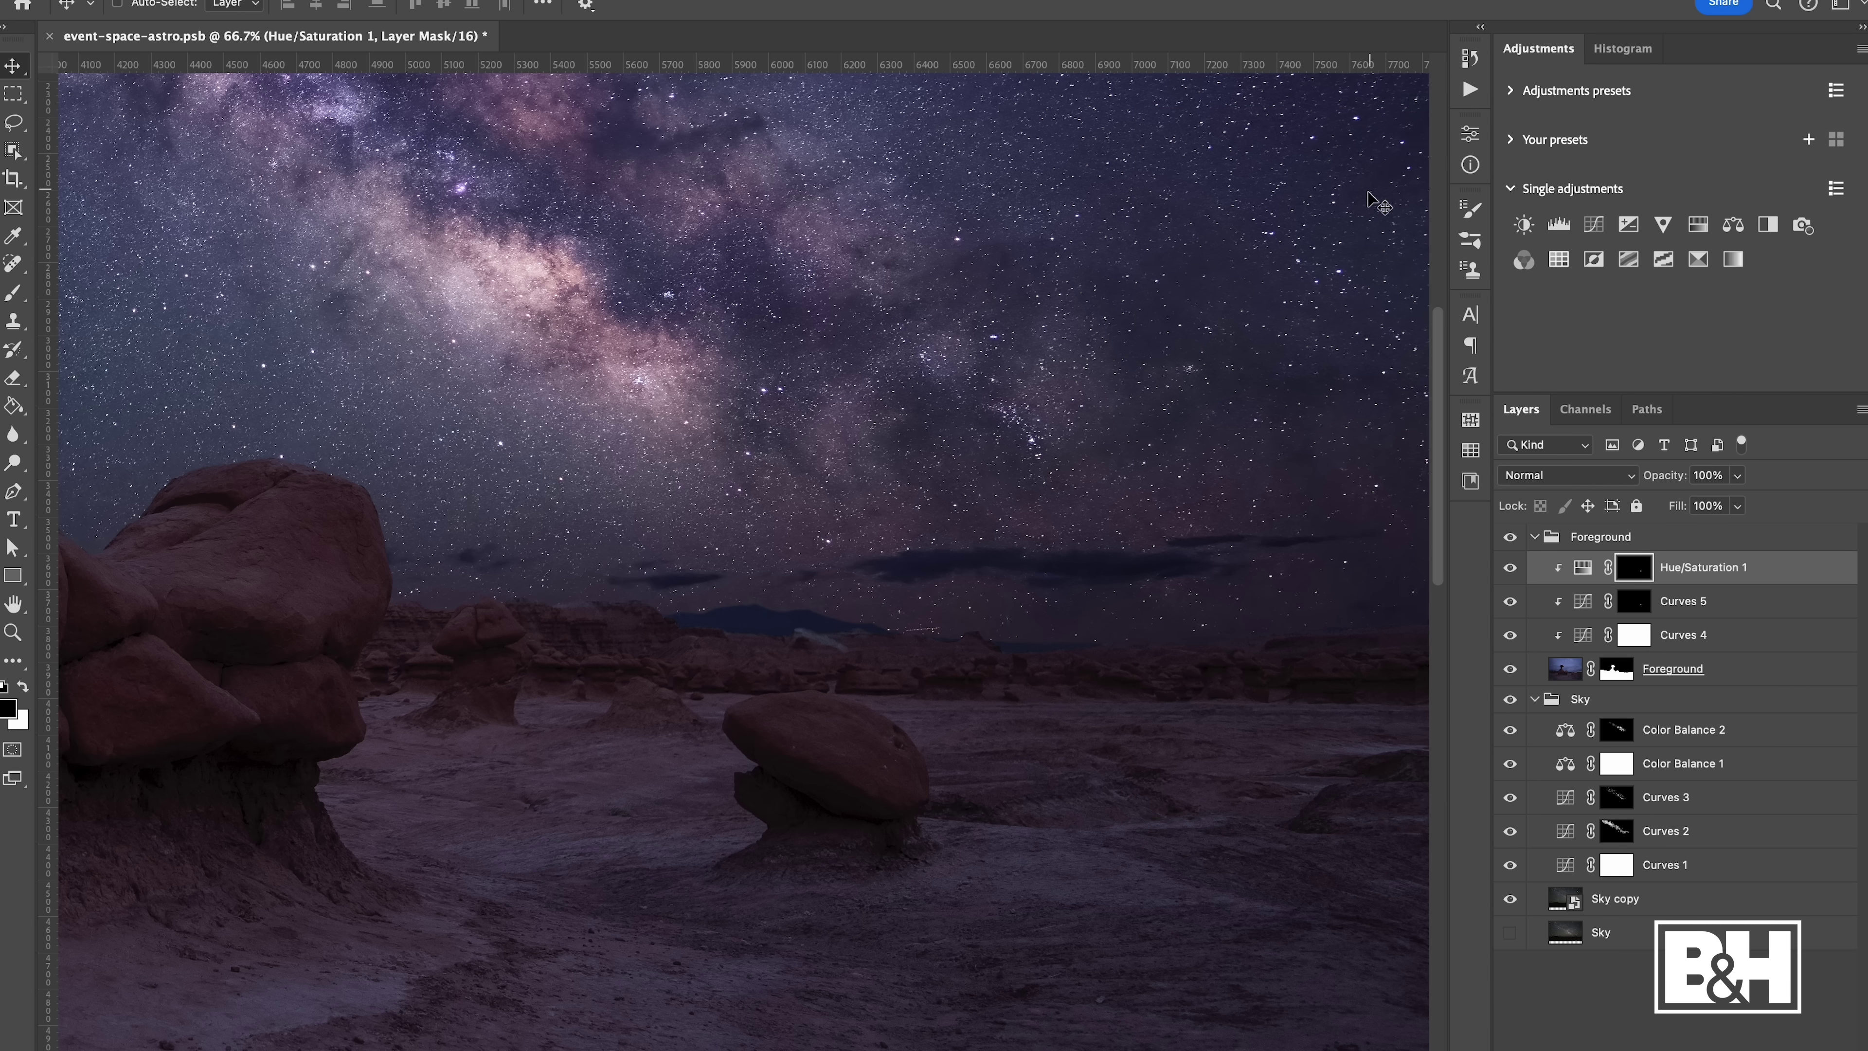
Compare the full image with and without the Hue/Saturation 1 and Curves 5 mountain corrections
key("super+0")
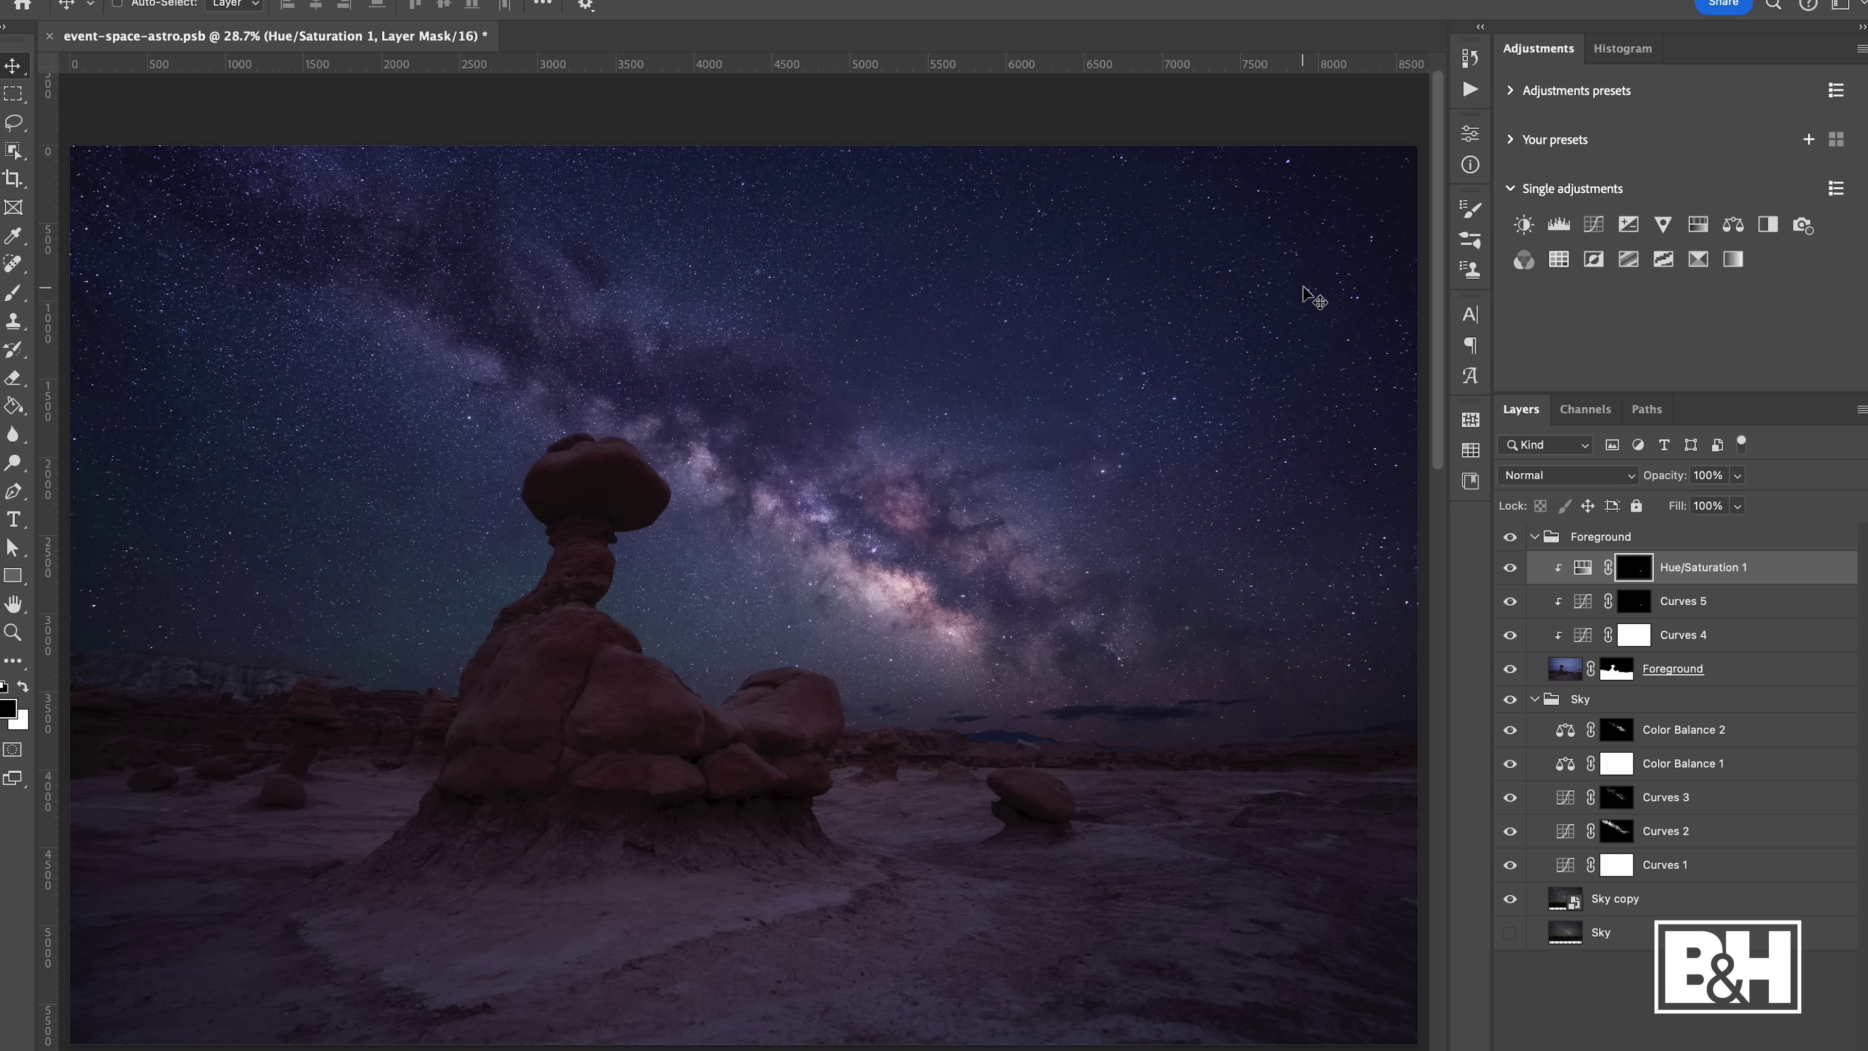
left_click(1510, 568)
left_click(1510, 602)
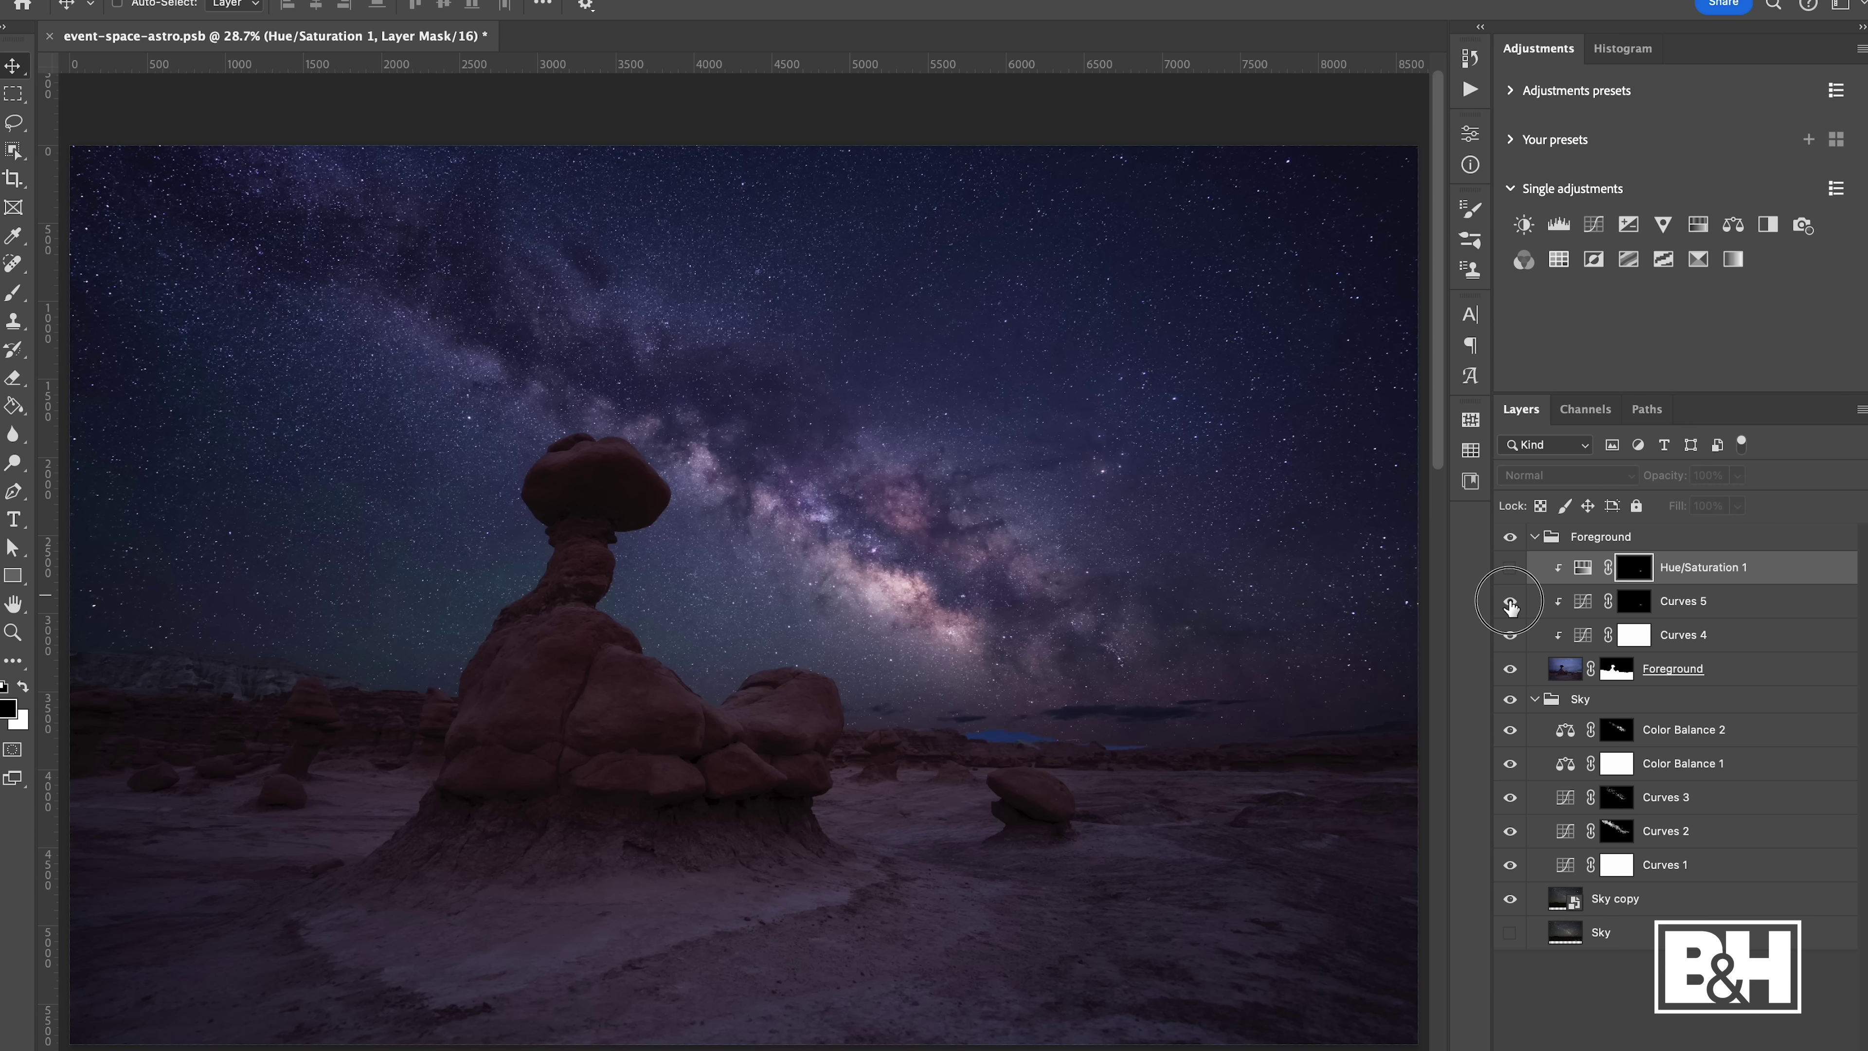
left_click(1510, 568)
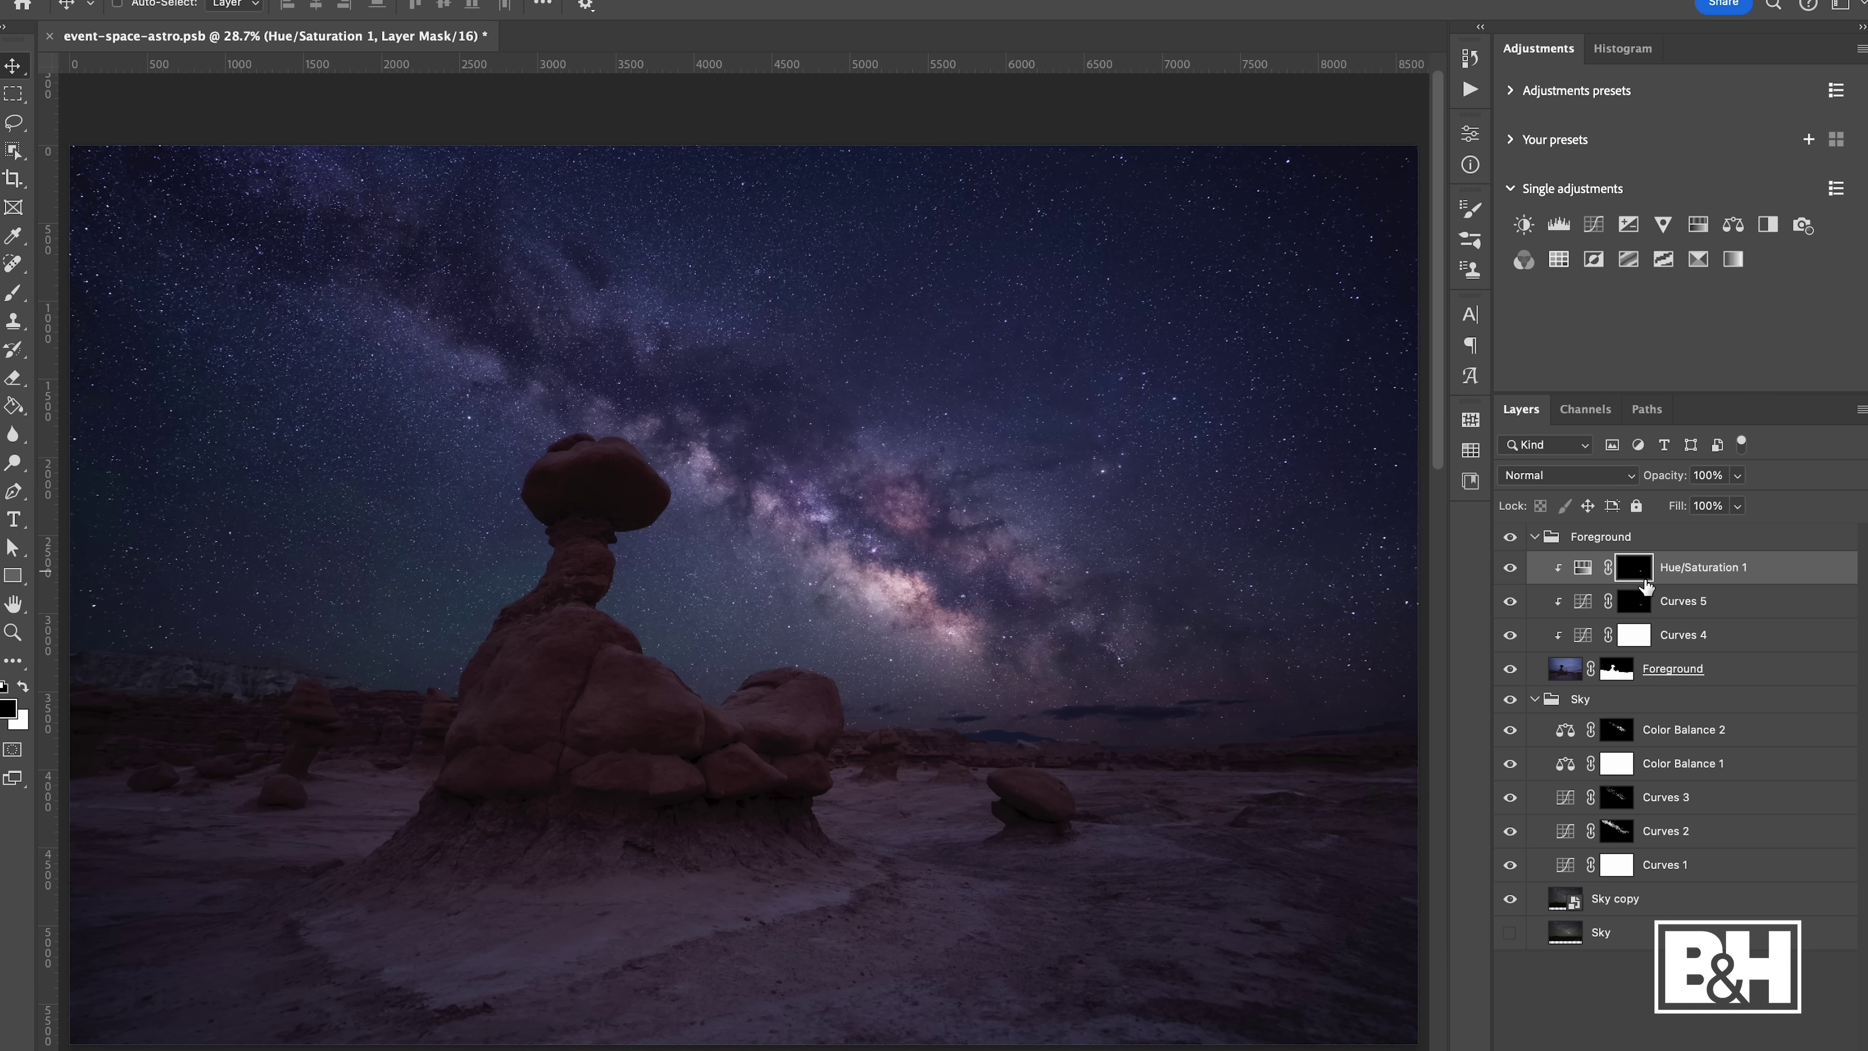
Add a Color Balance adjustment clipped to the Foreground layer and shift its midtones slightly toward red and blue
left_click(1734, 225)
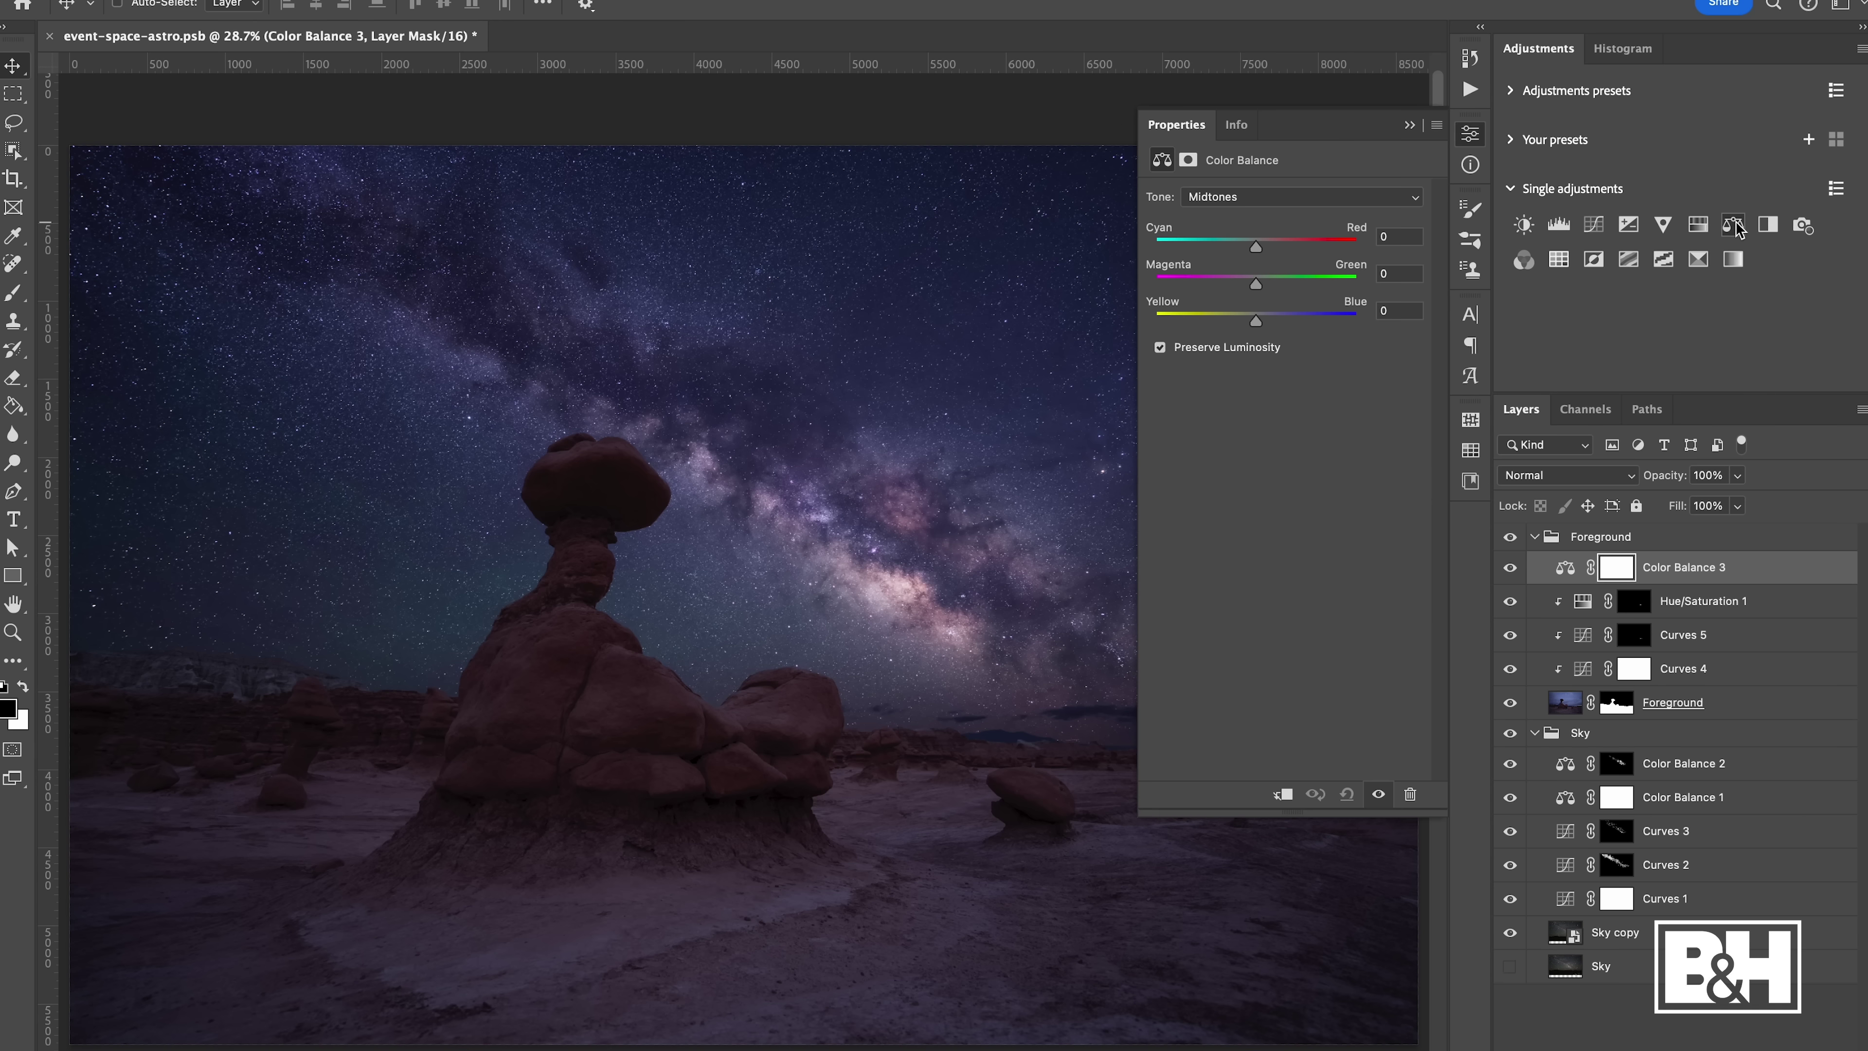
left_click(1683, 574, "alt")
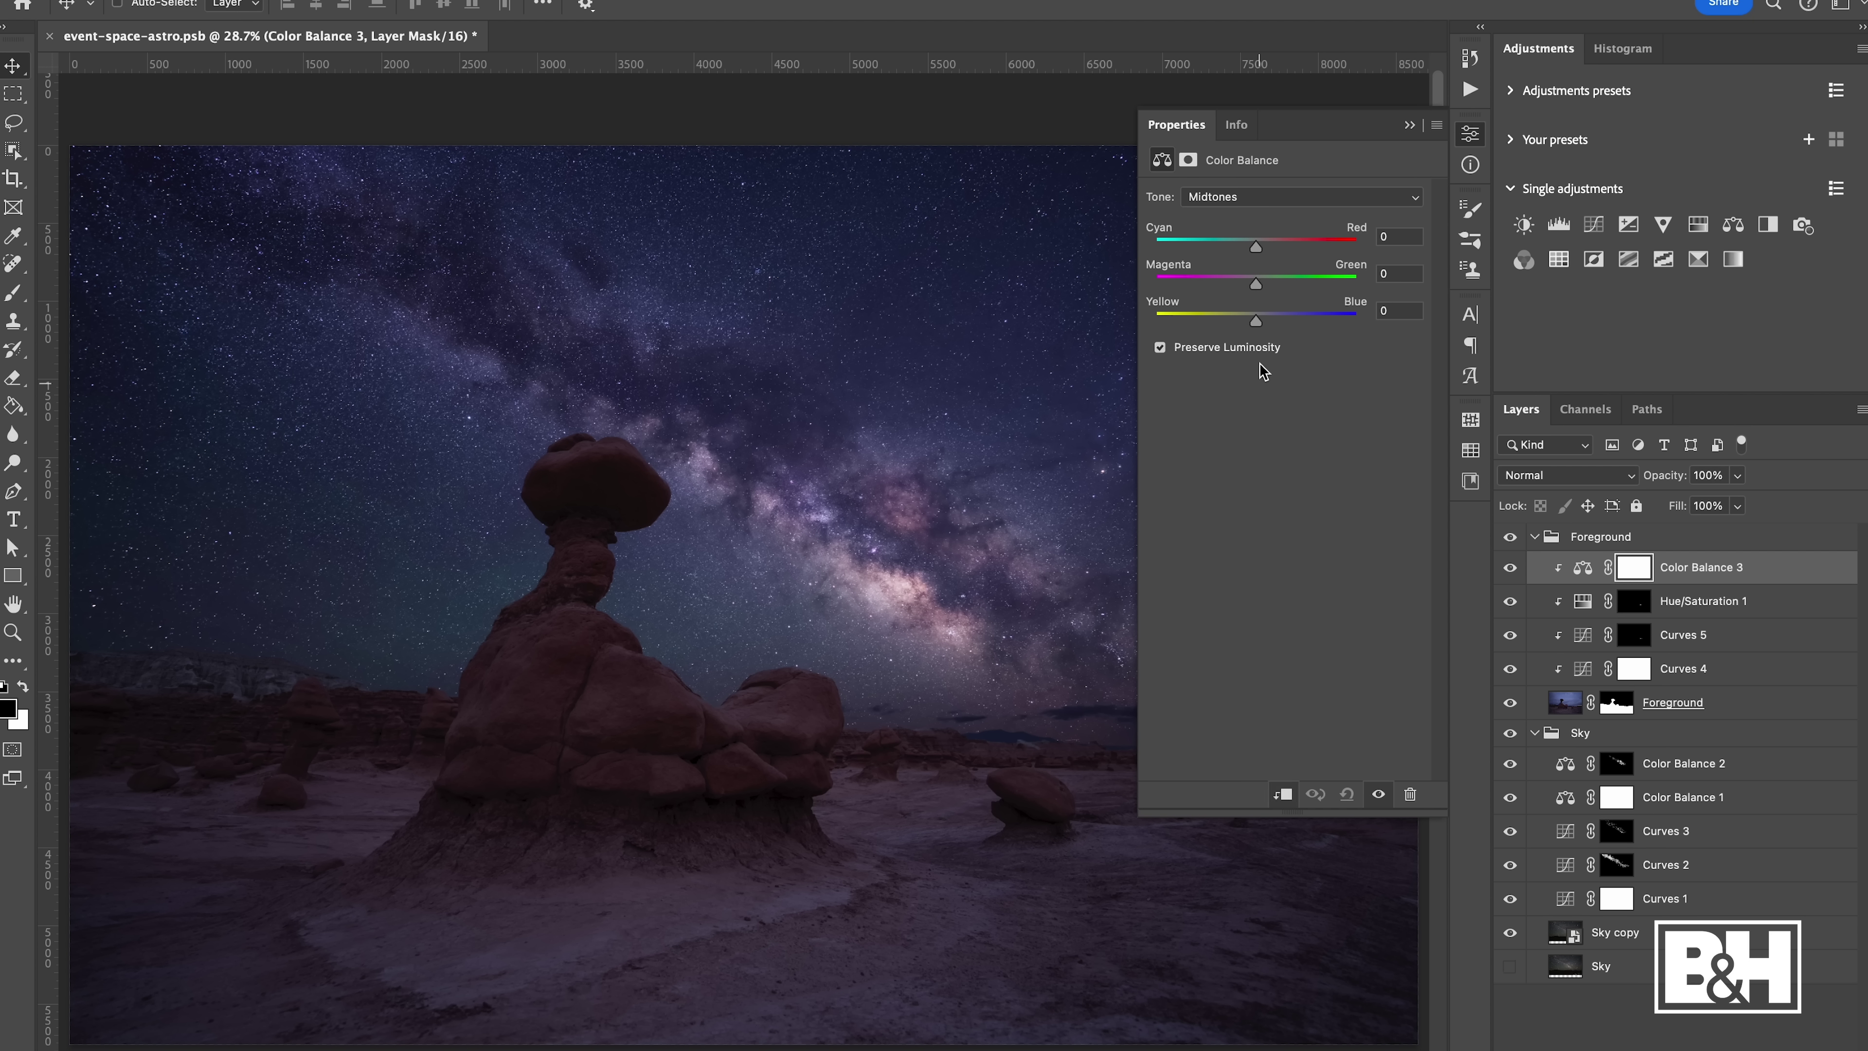
left_click(1266, 245)
left_click(1259, 321)
left_click_drag(1258, 322, 1269, 324)
left_click(1410, 127)
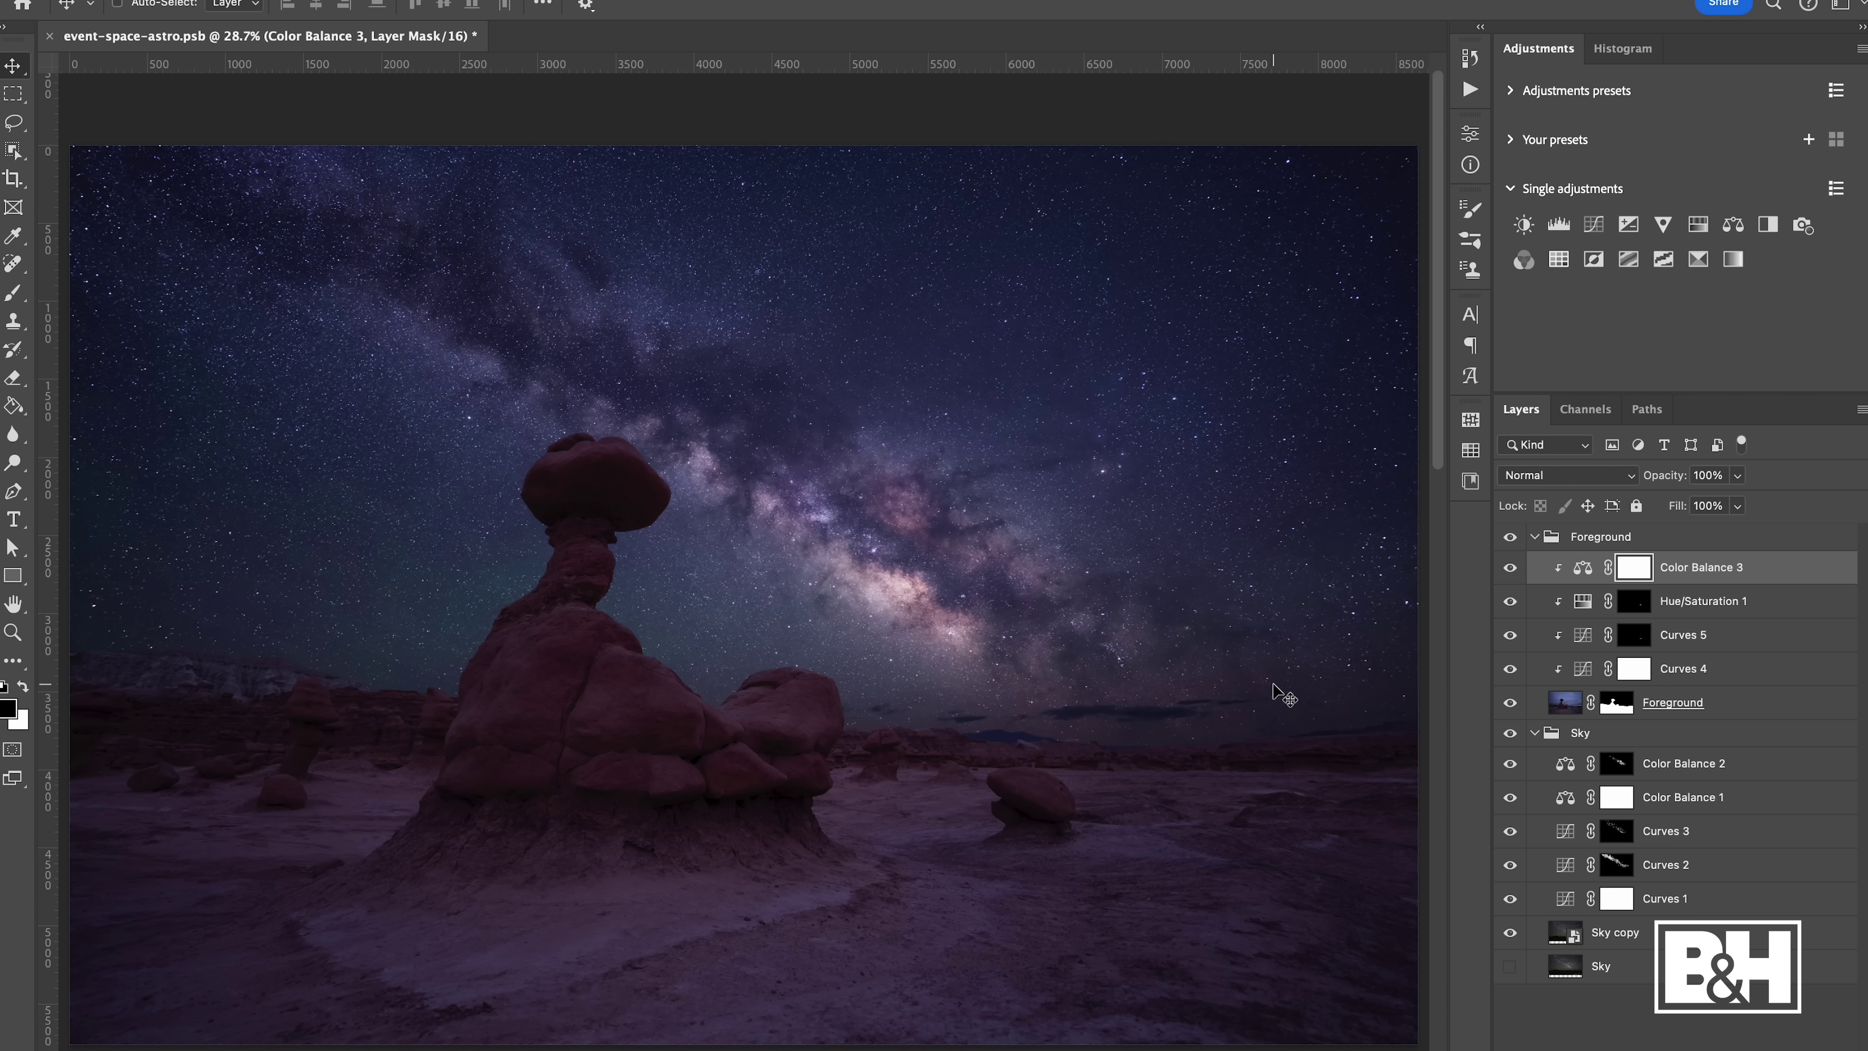
Change the canvas surround to the Custom color and reduce the view to 25% to judge the image's brightness
right_click(1289, 105)
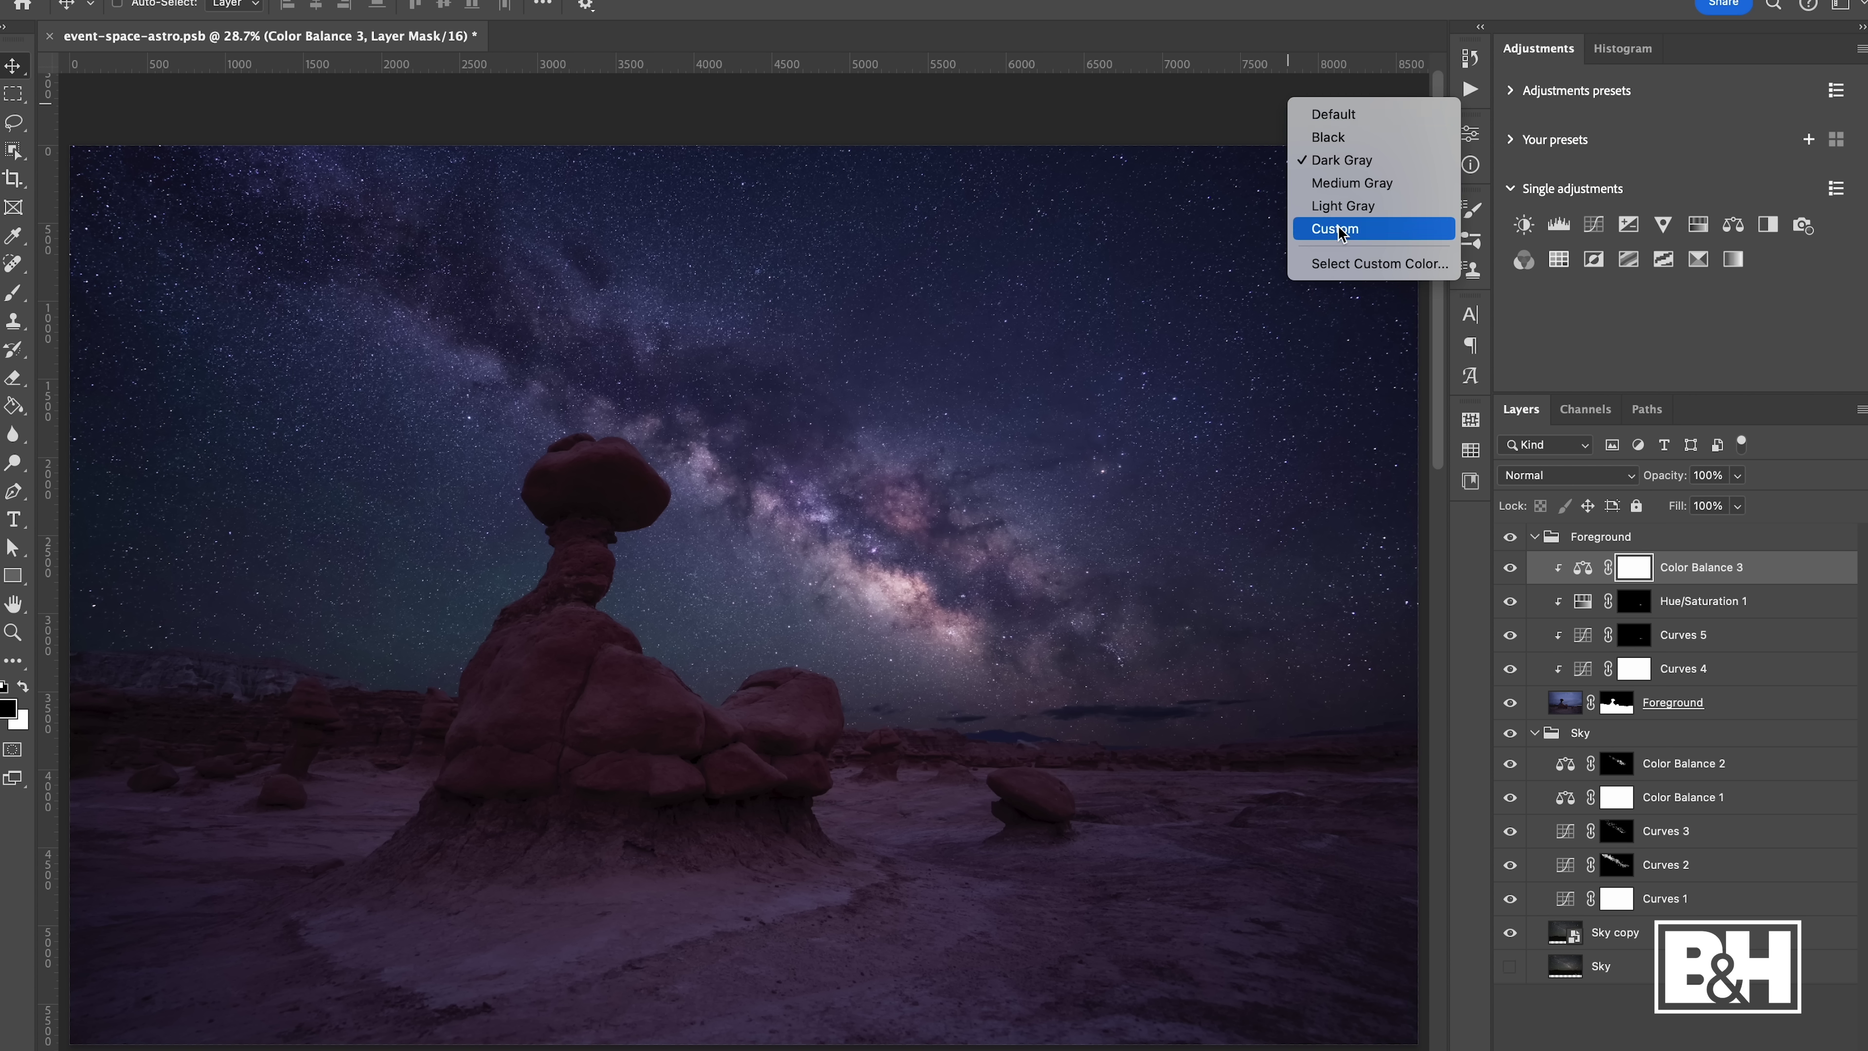
left_click(1337, 229)
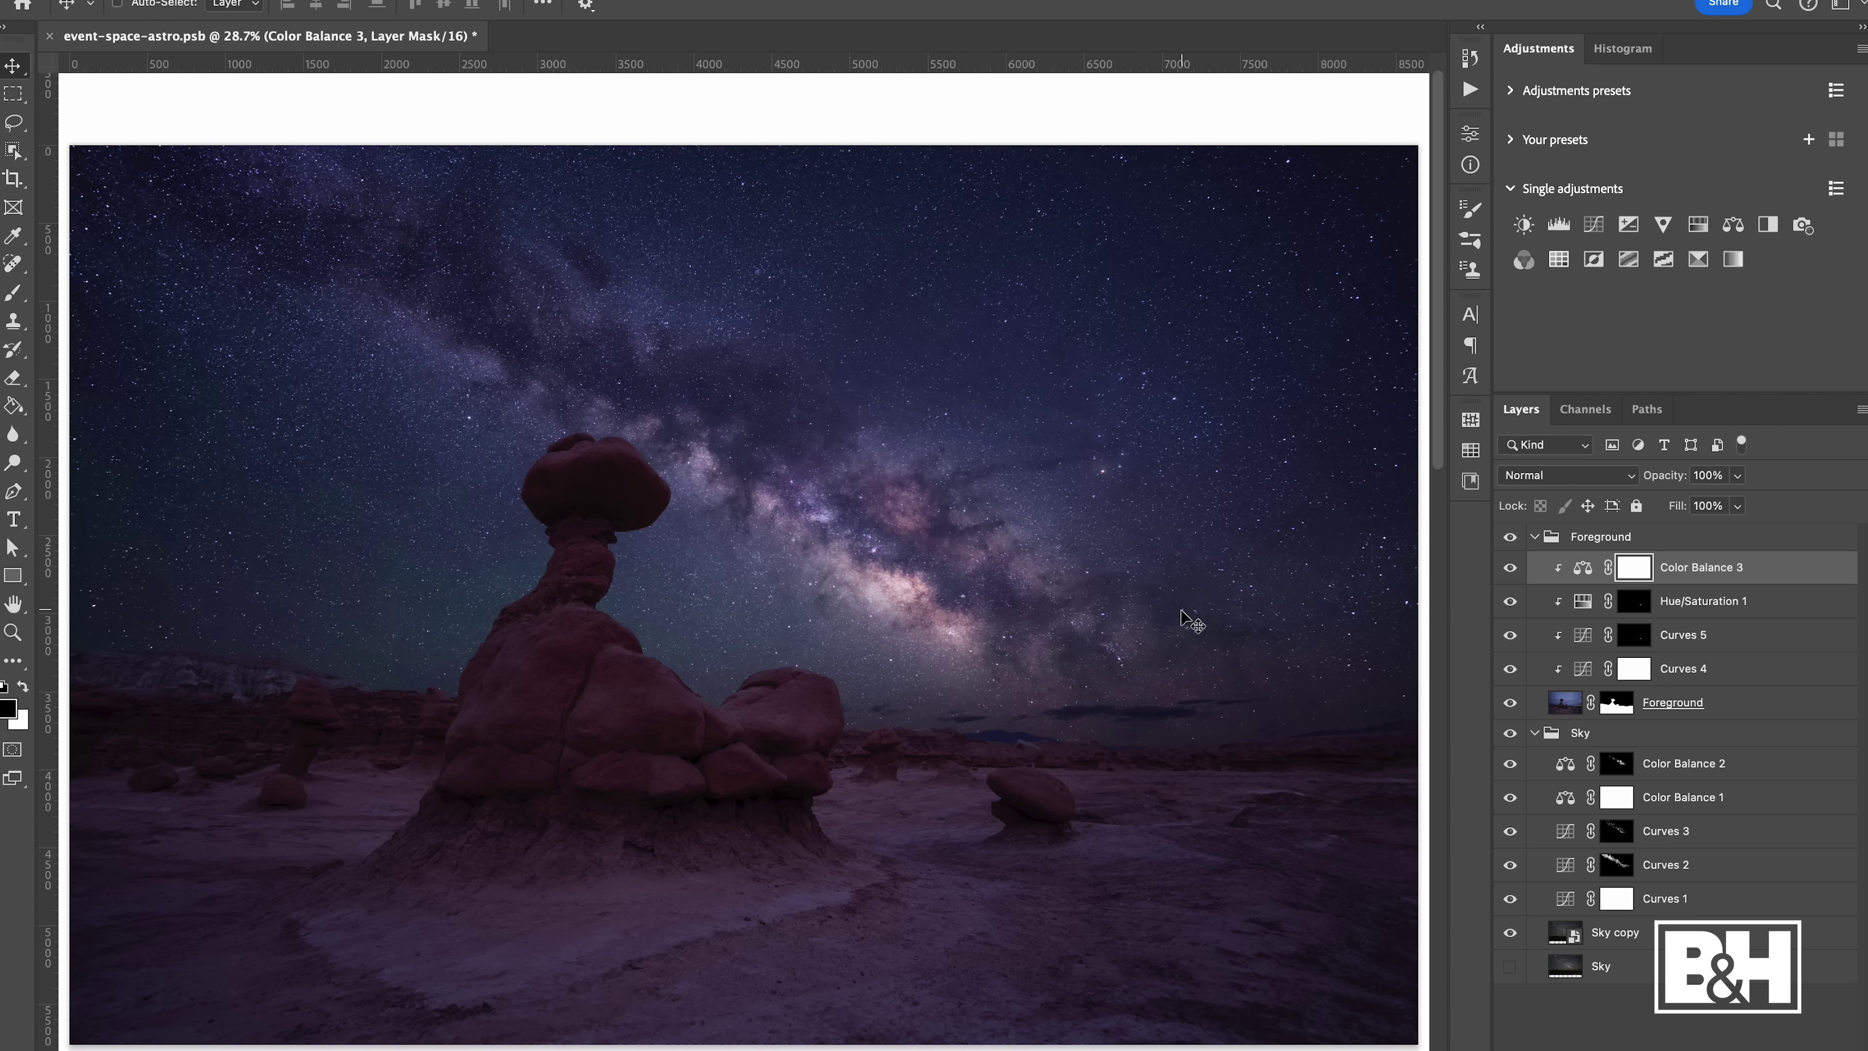
key("super+minus")
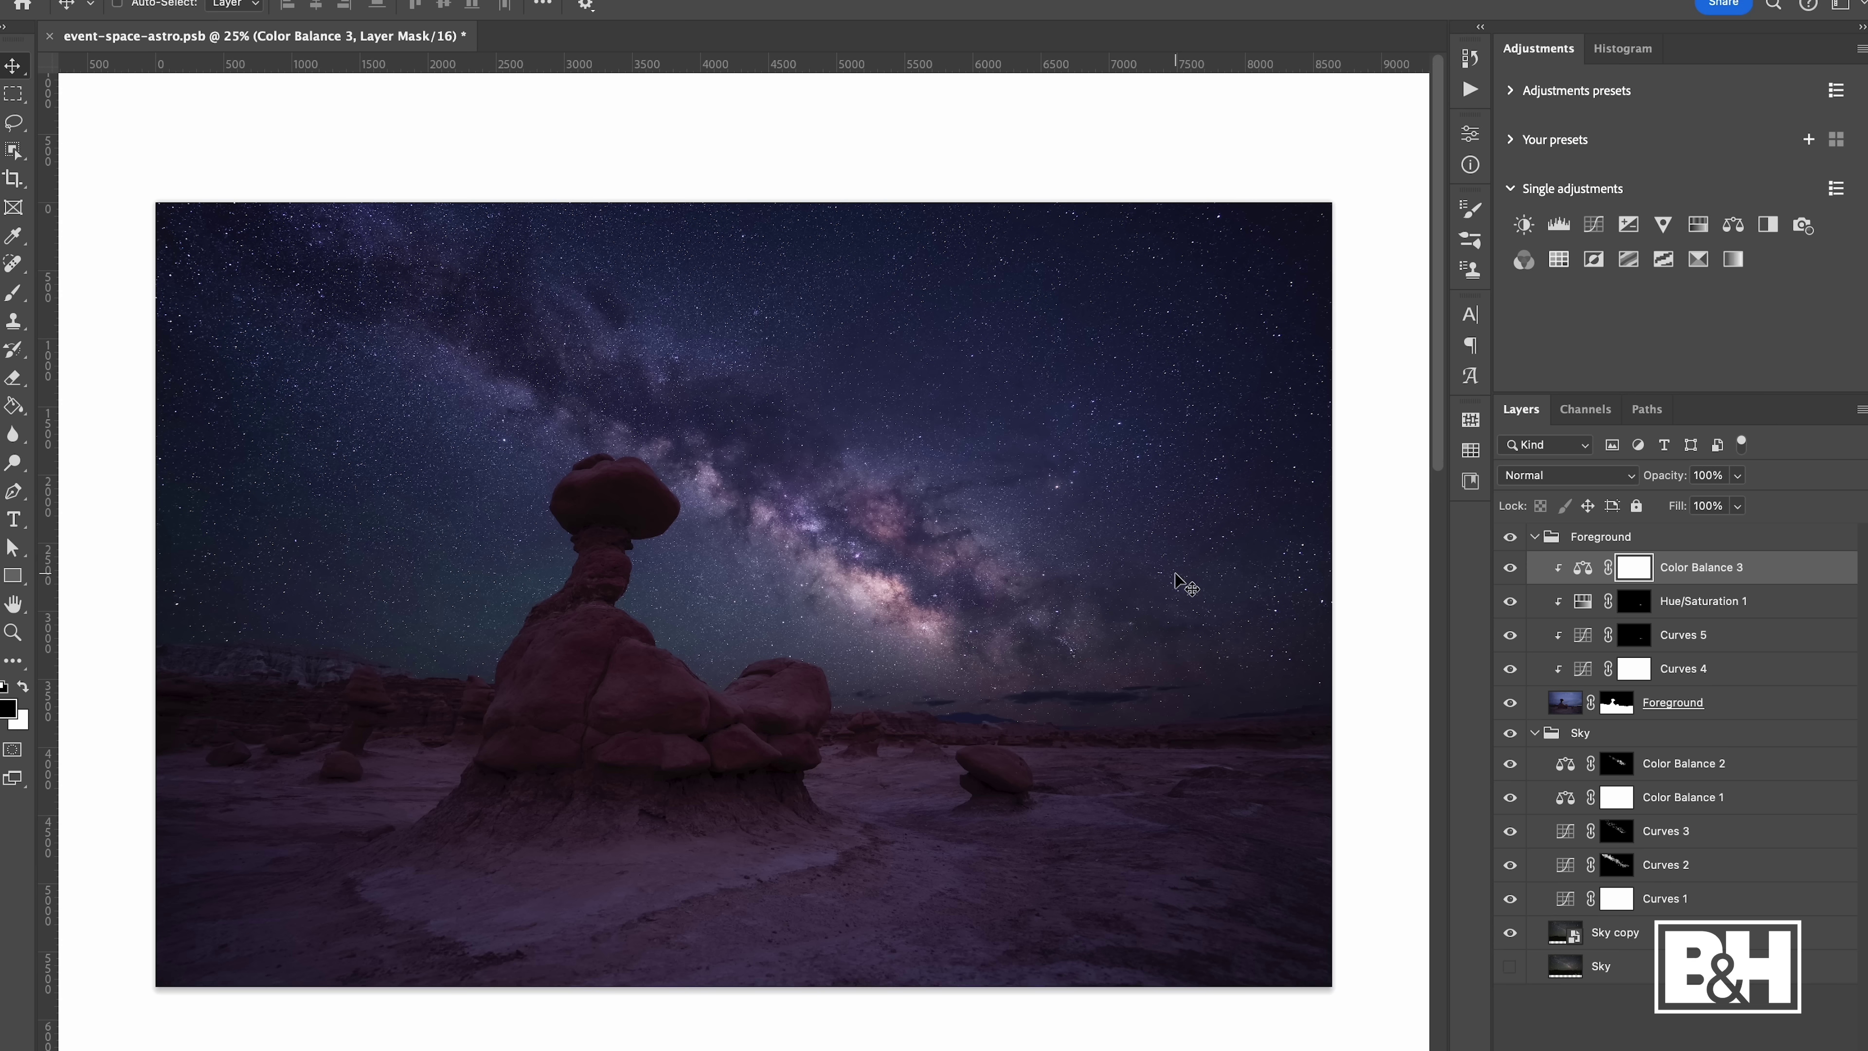
Collapse both layer groups and add a brightening Curves adjustment above them, raising the highlights and setting input 57 to output 68
left_click(1538, 538)
left_click(1535, 564)
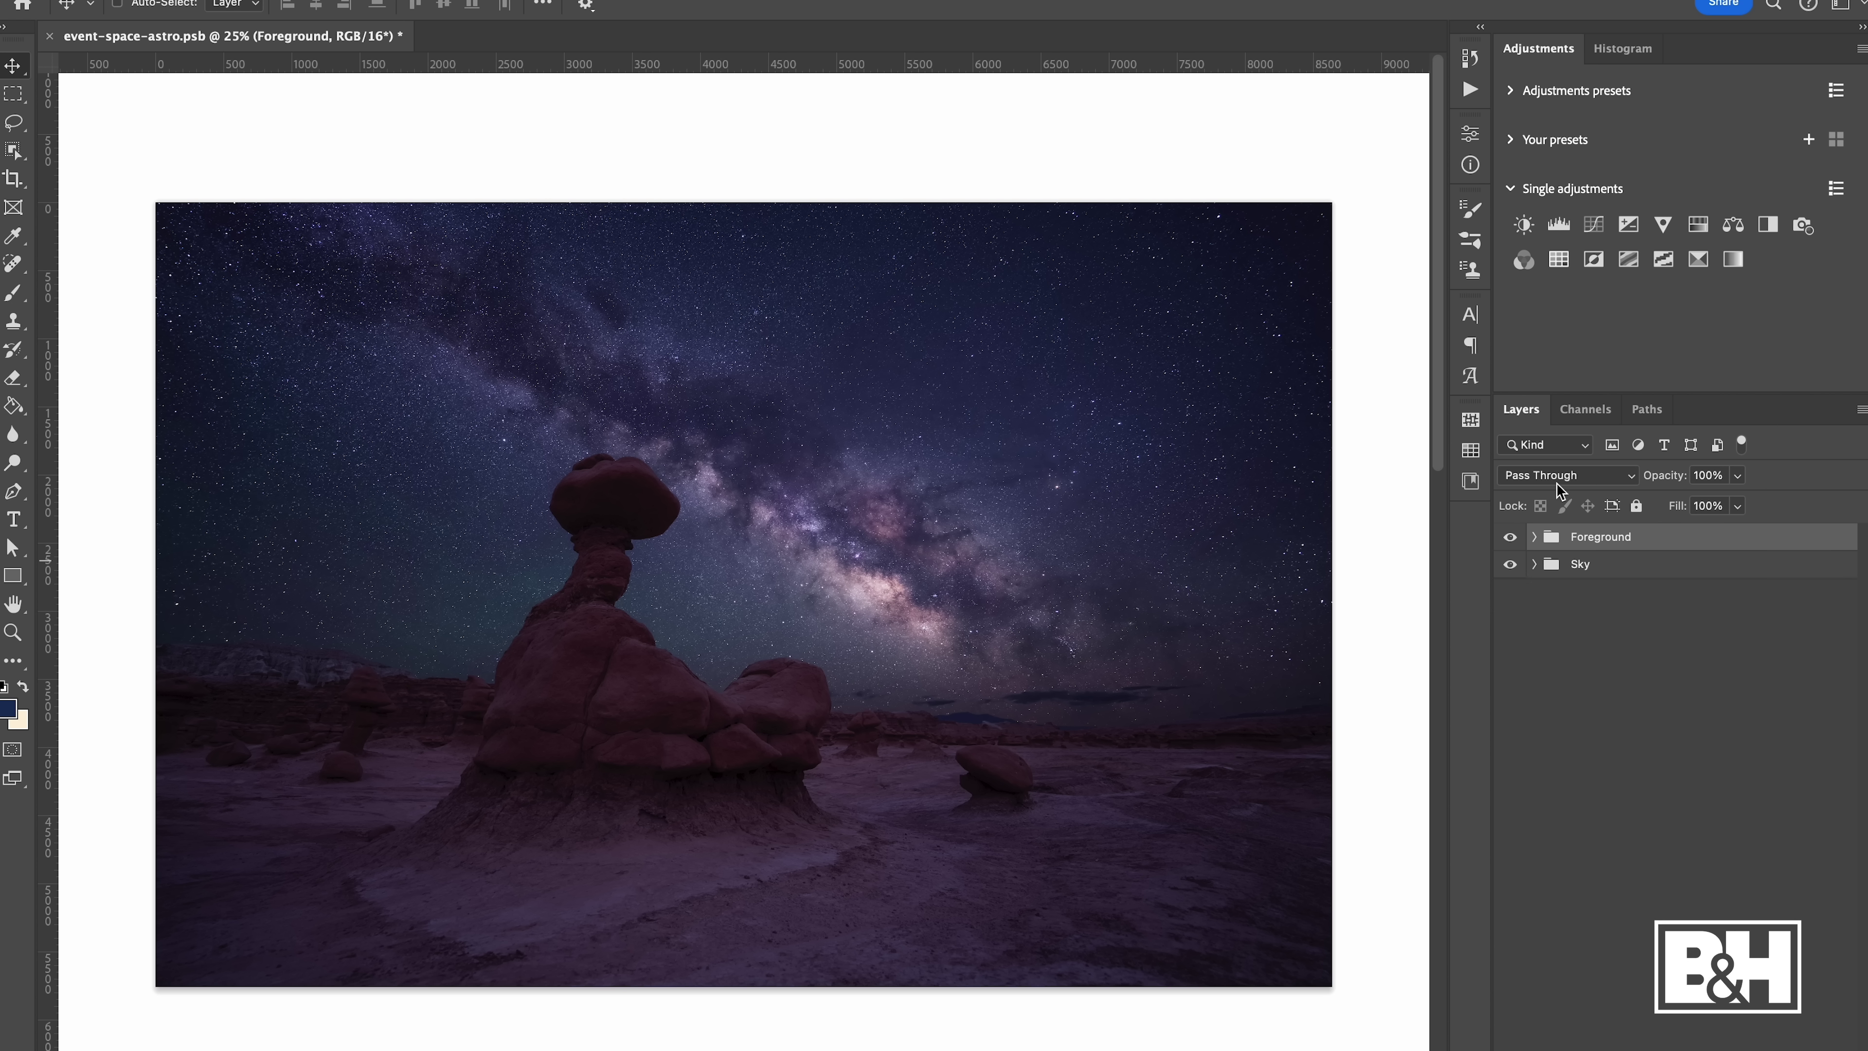
left_click(1595, 227)
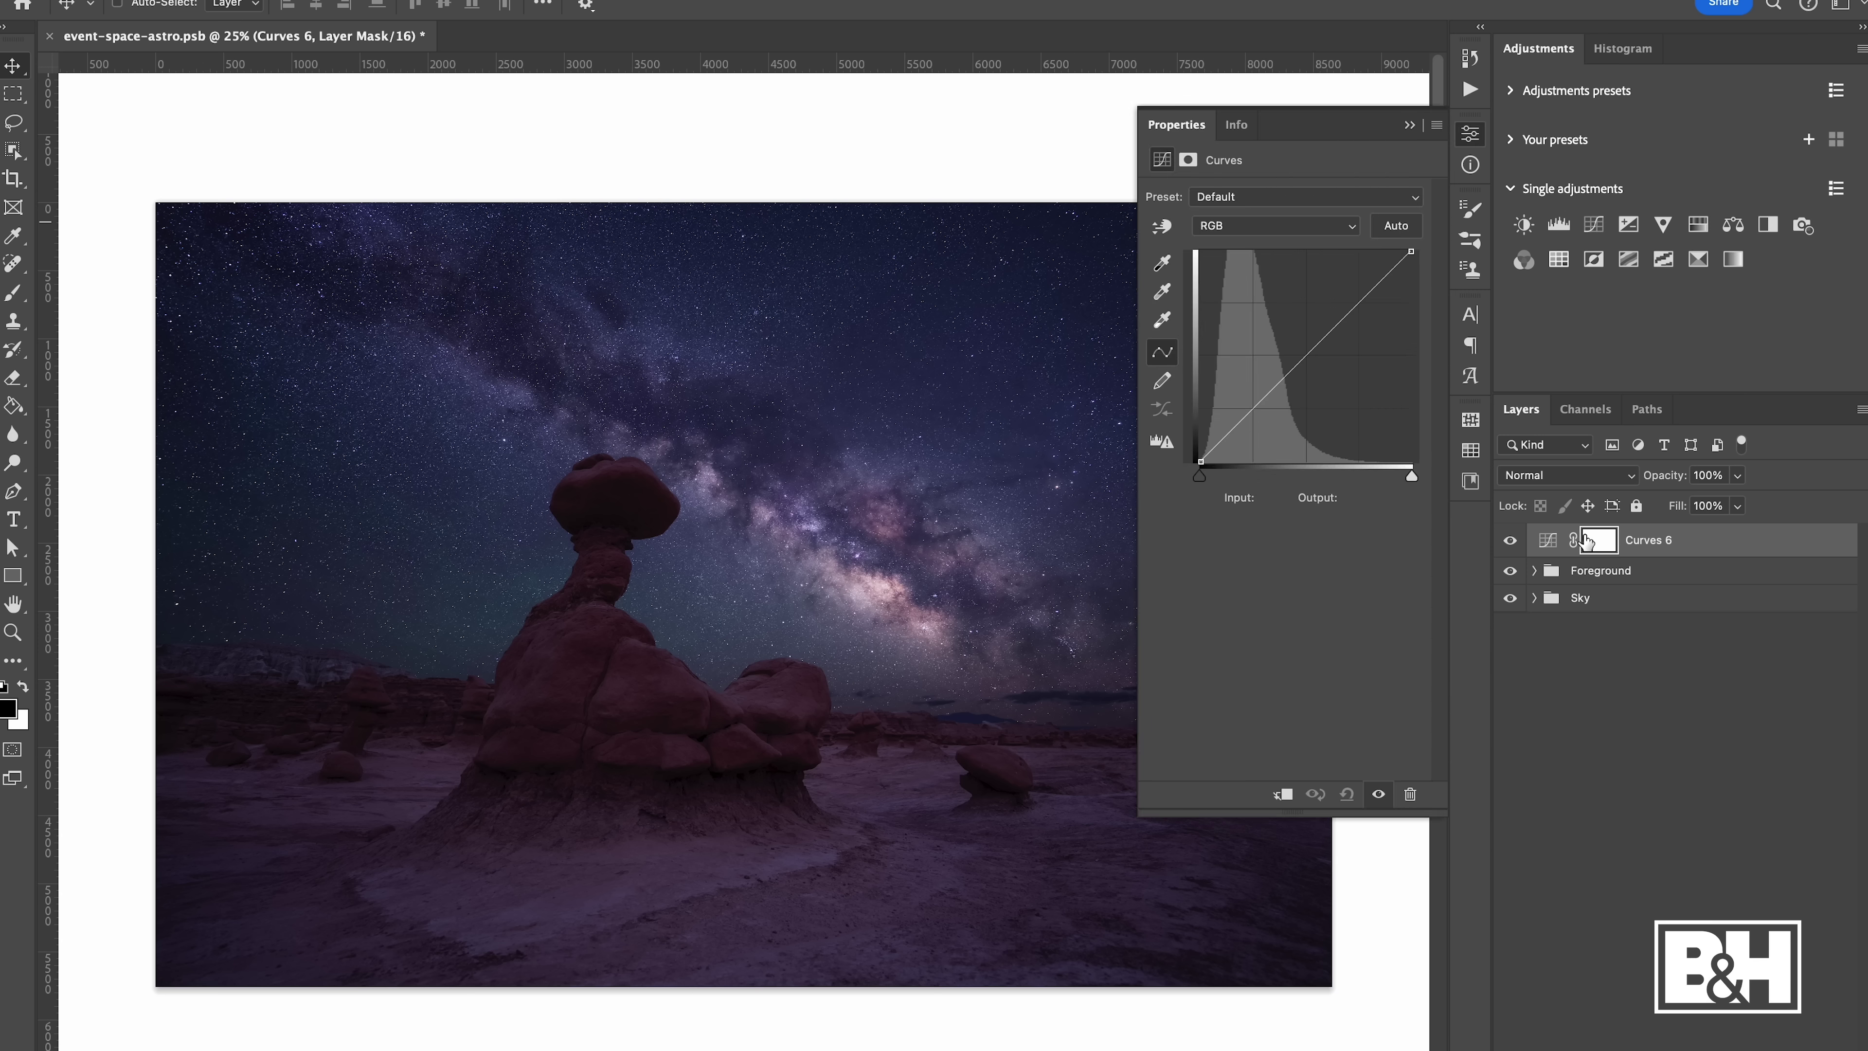
left_click_drag(1357, 302, 1346, 297)
left_click(1247, 403)
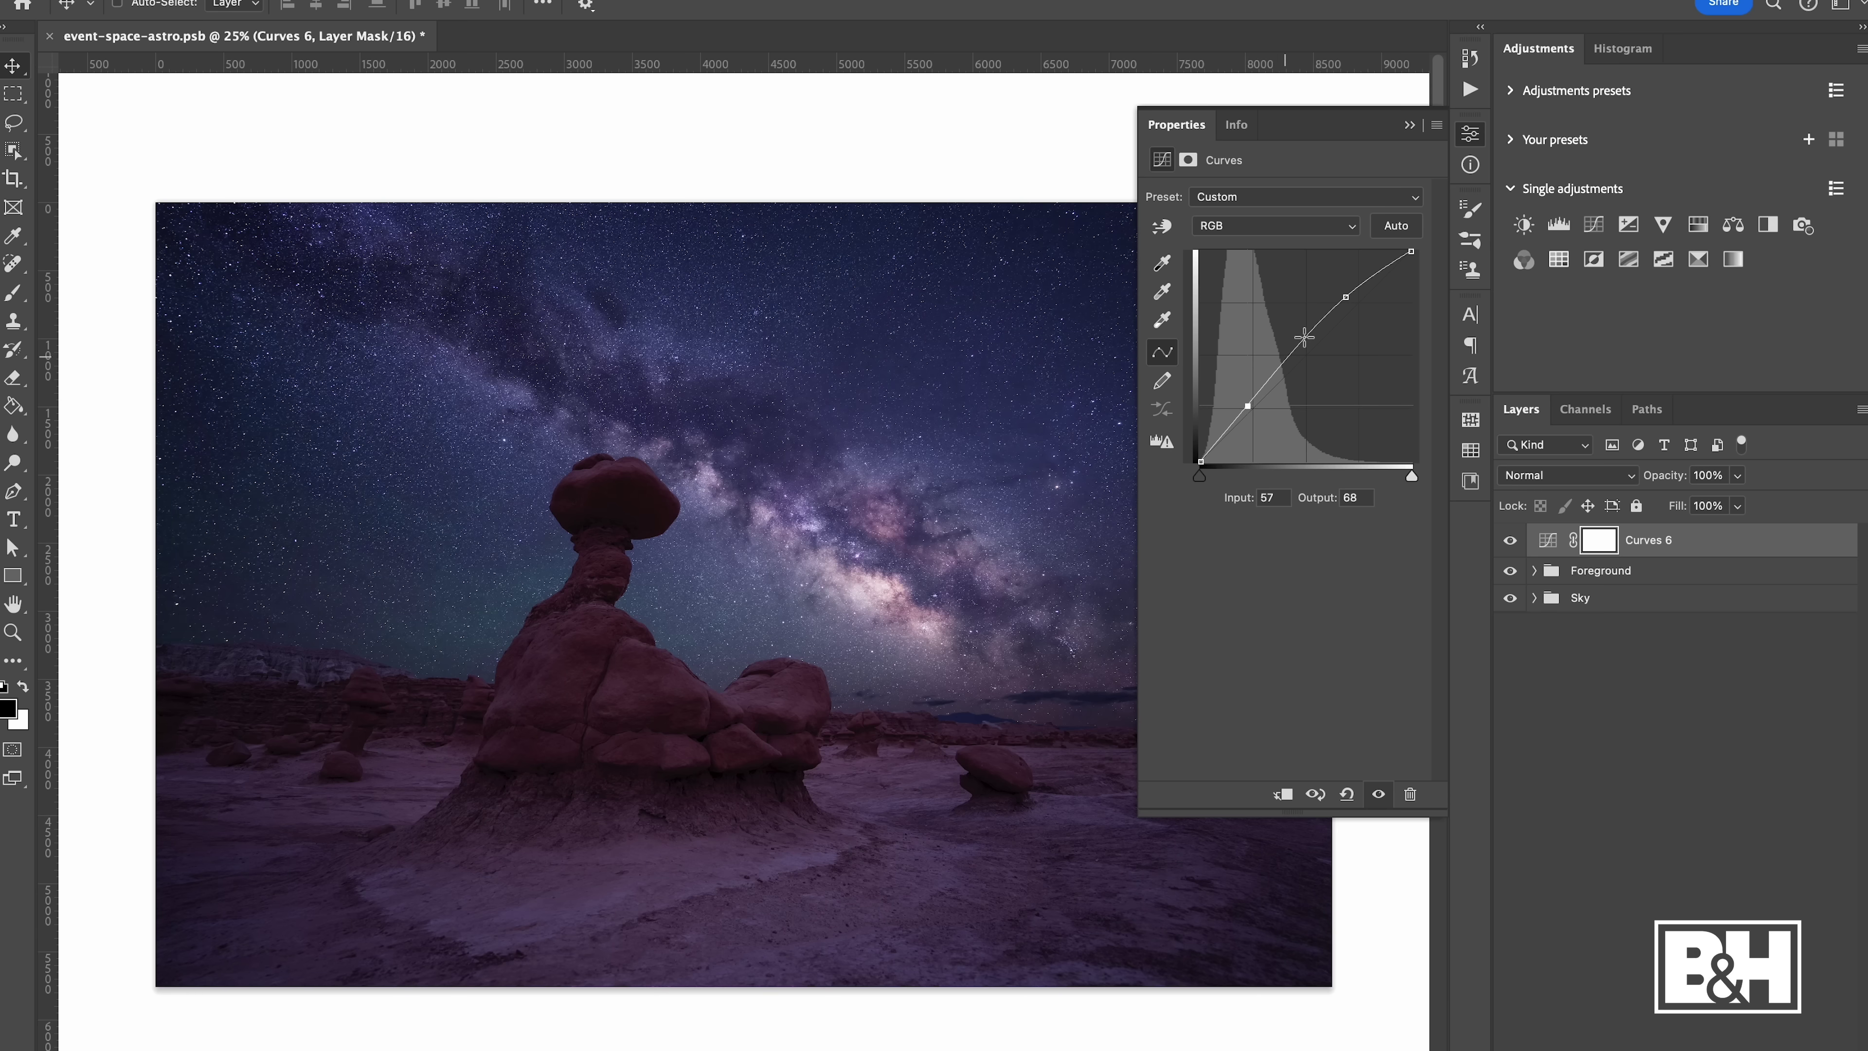
left_click_drag(1348, 299, 1346, 296)
left_click(1409, 125)
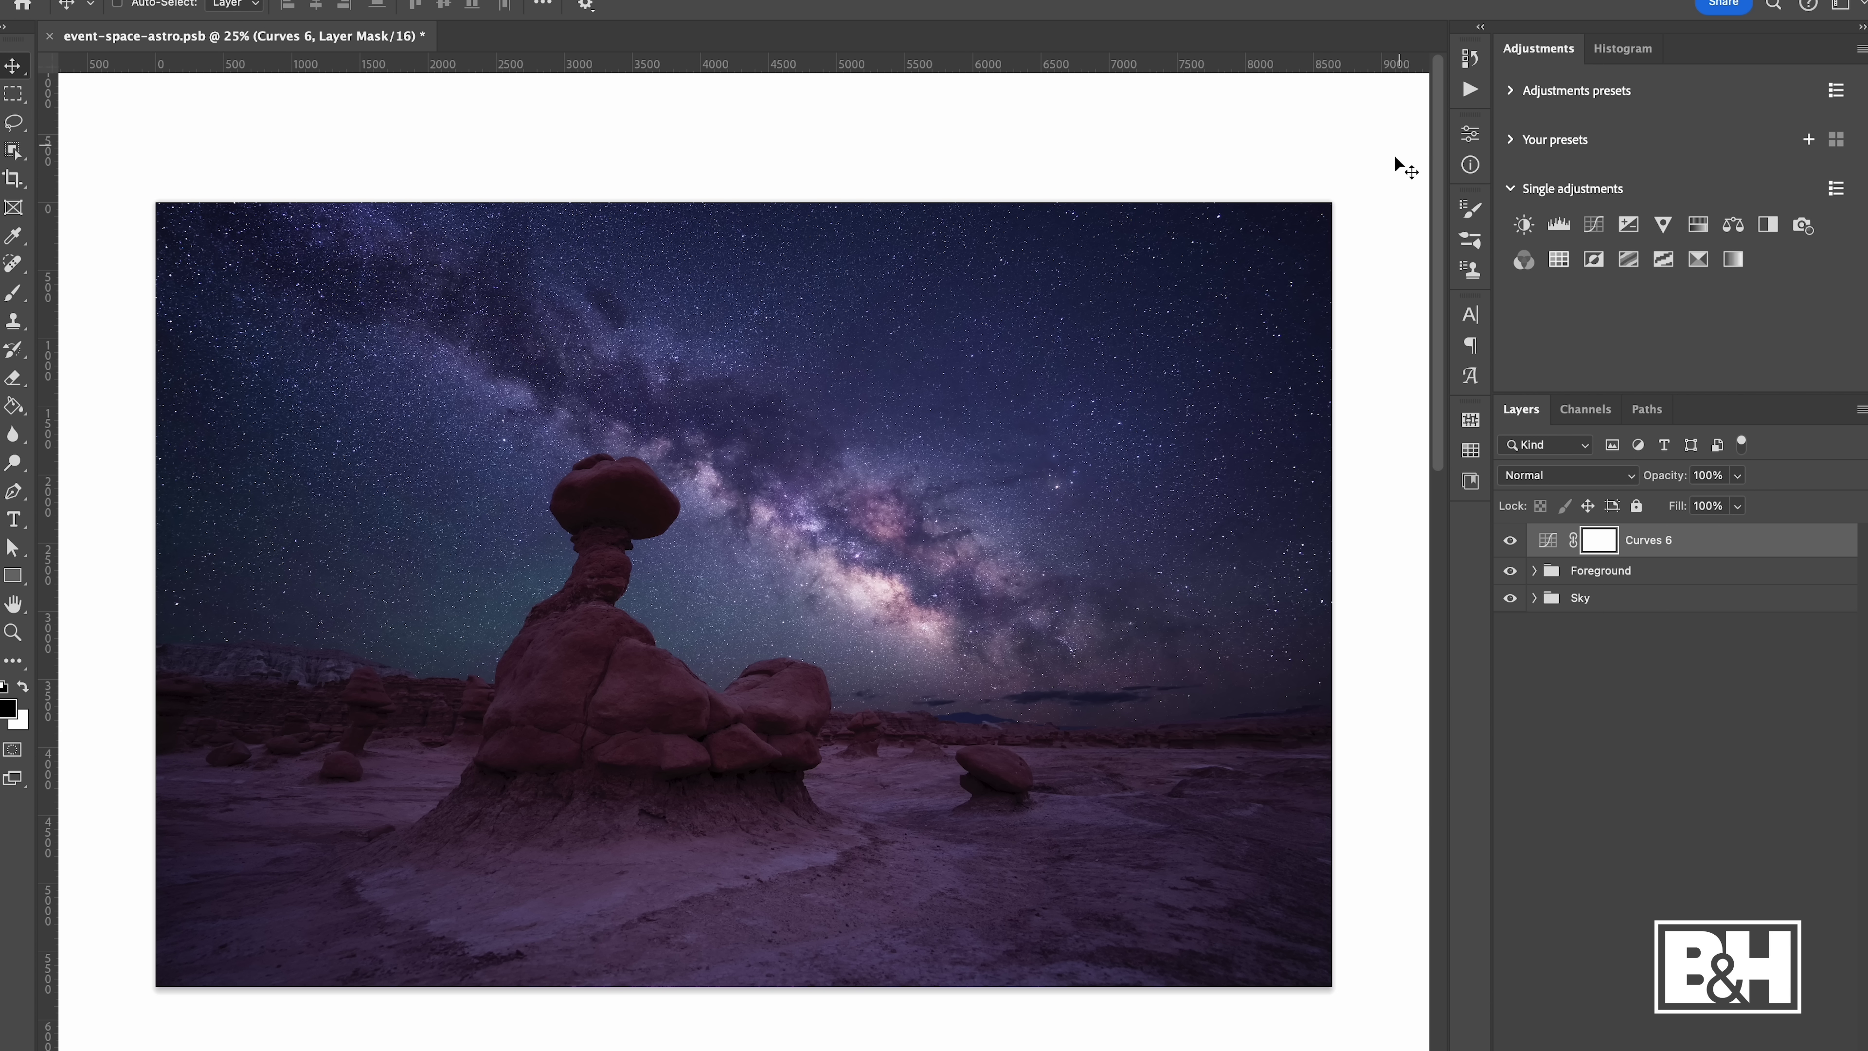
Add a Vibrance adjustment above Curves 6 with vibrance +18 and saturation +11
left_click(1664, 226)
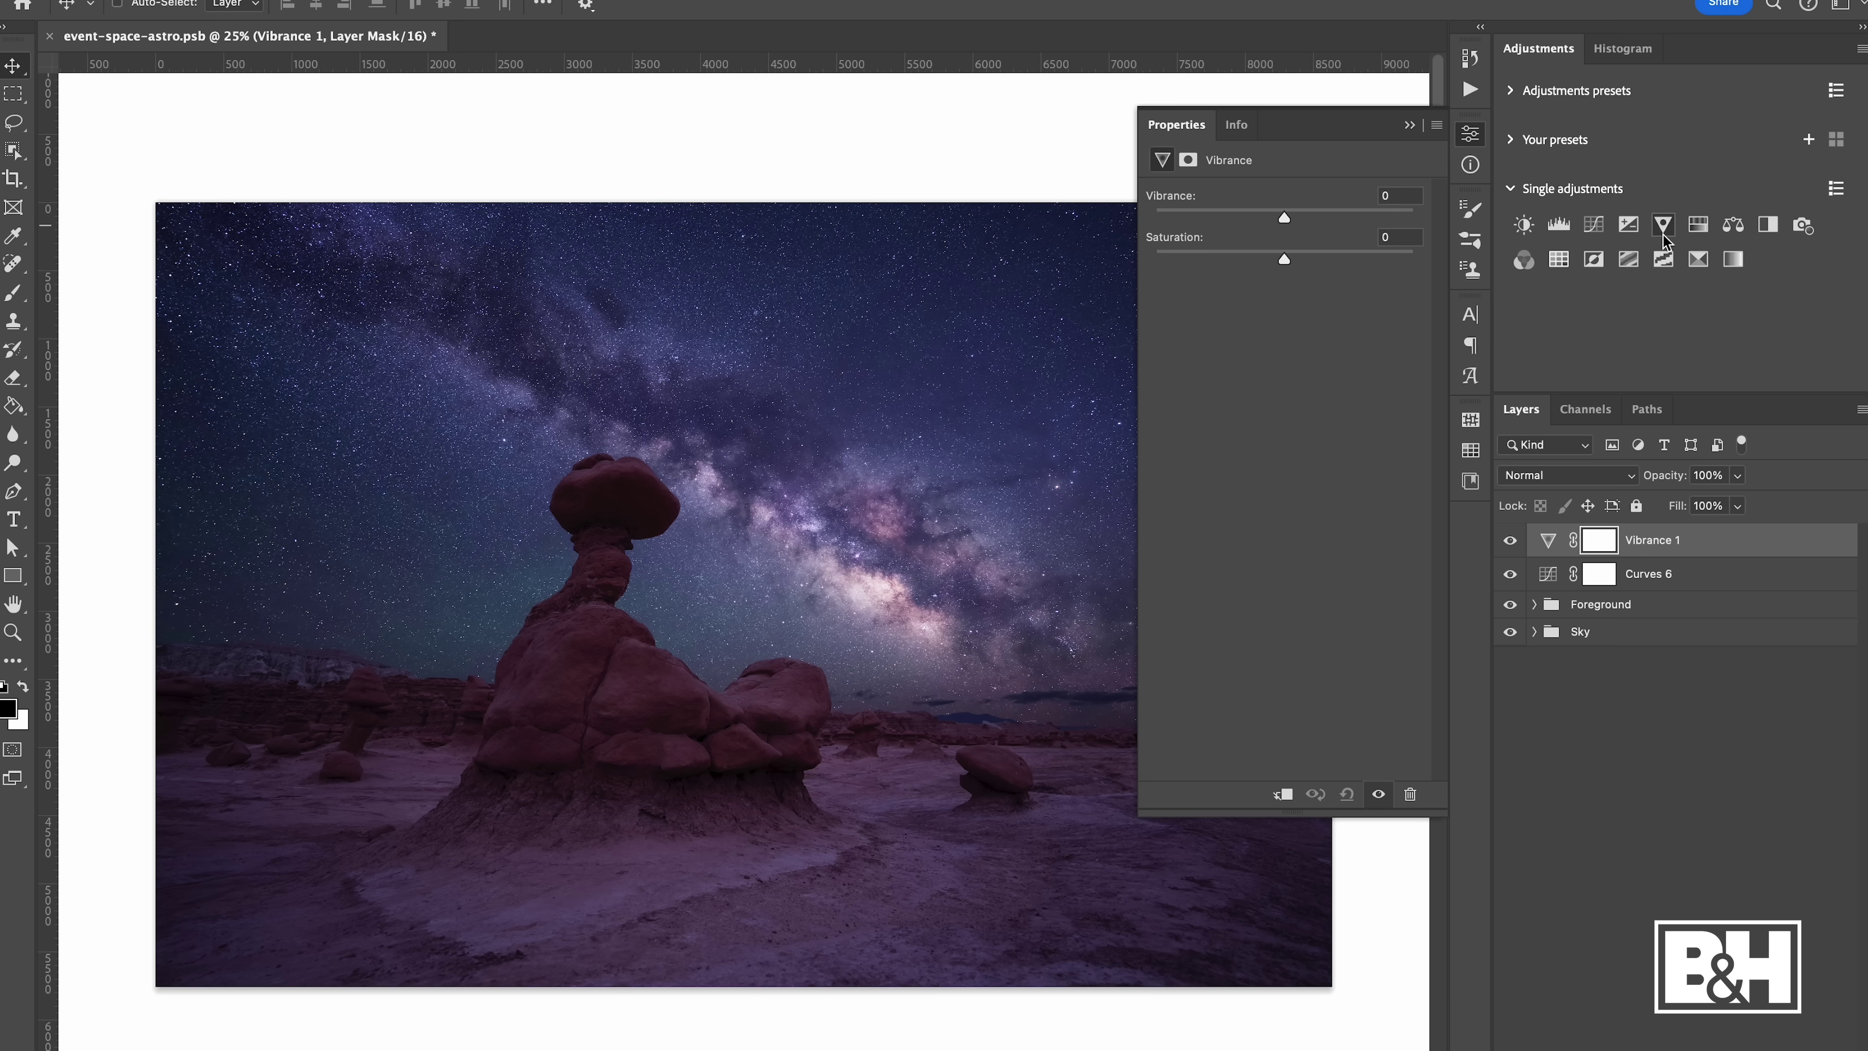
left_click_drag(1289, 218, 1299, 261)
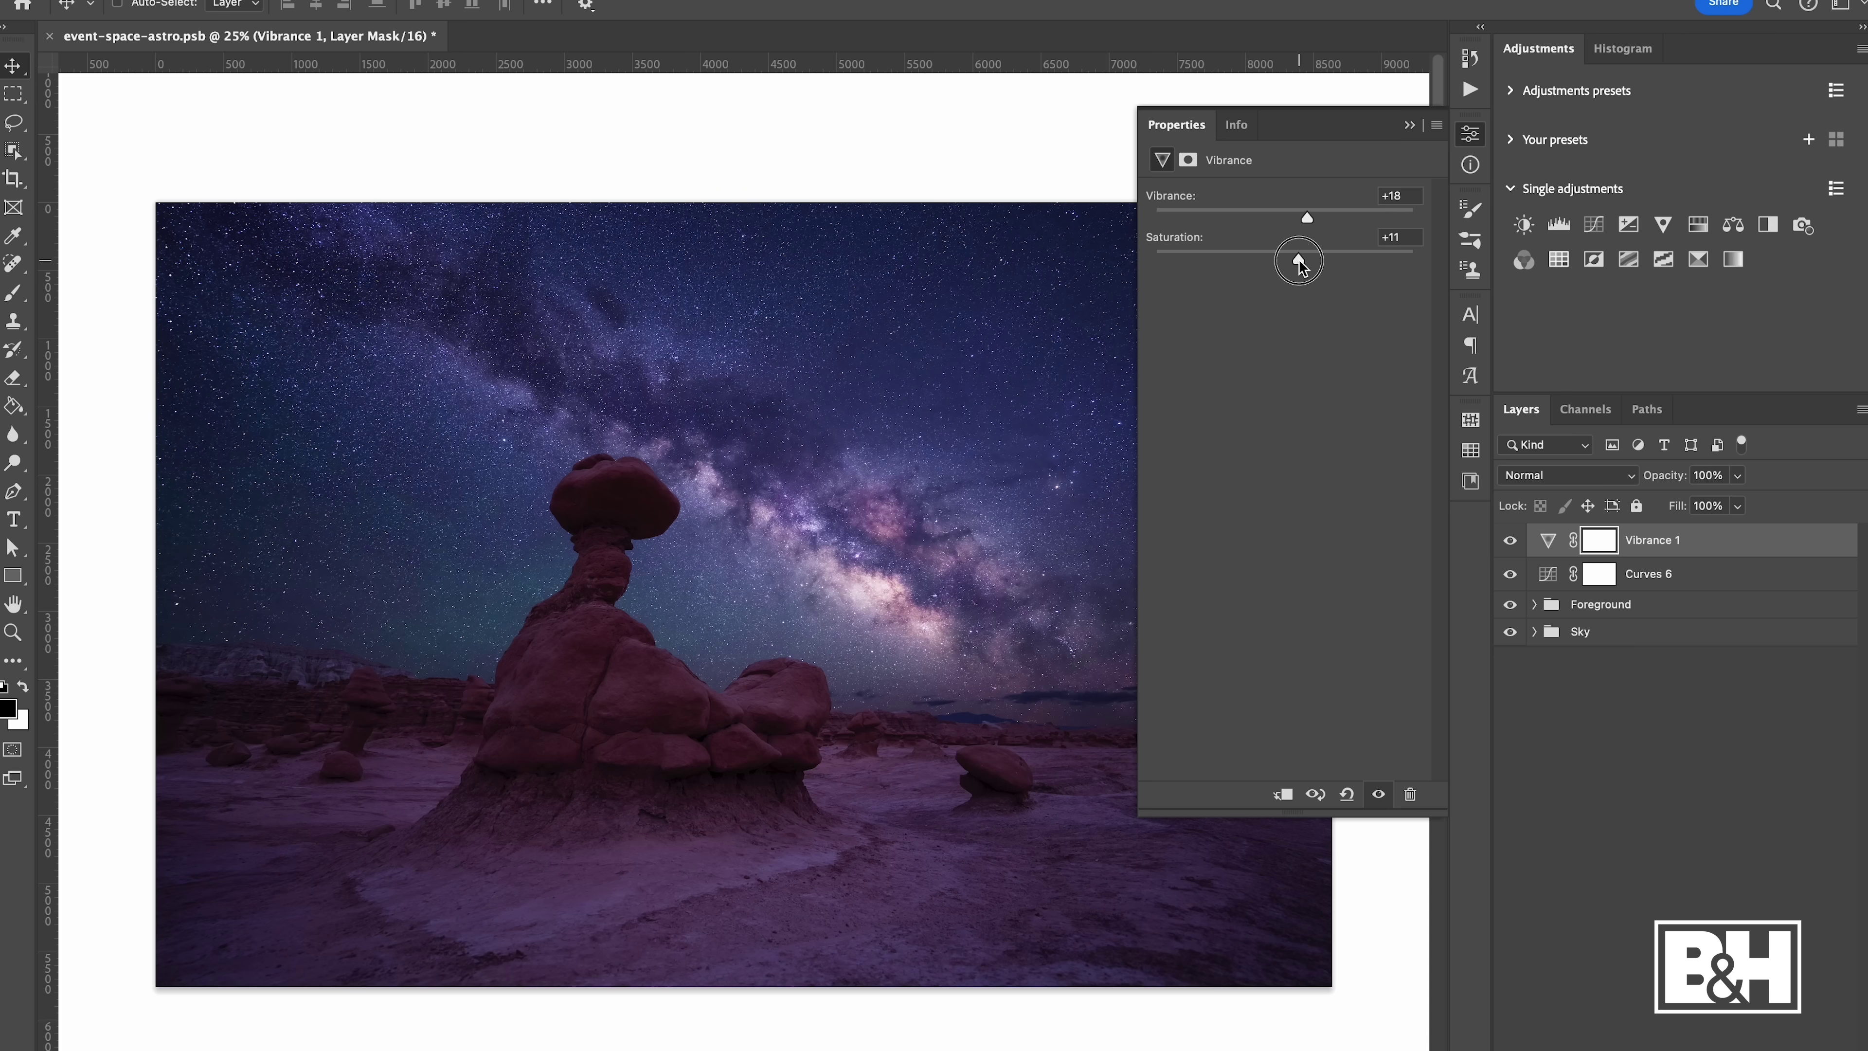
left_click(1410, 125)
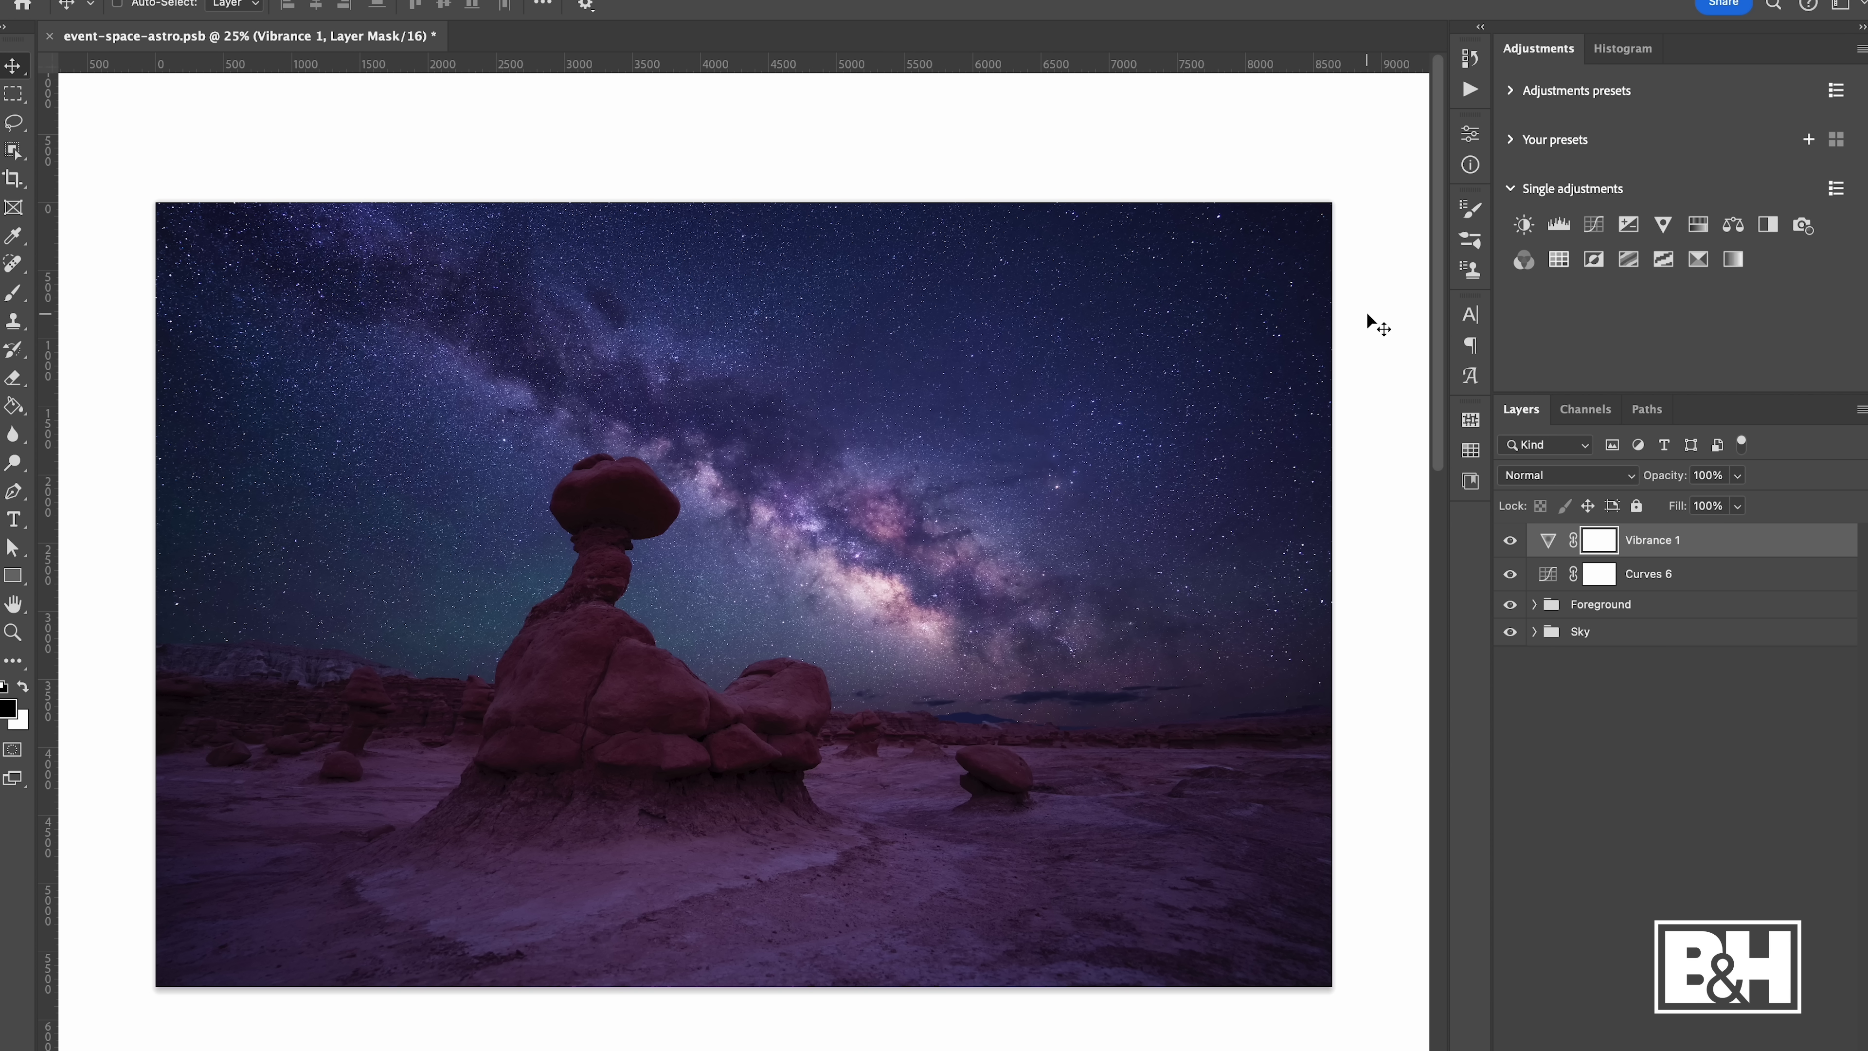
Expand the Foreground and Sky groups and compare the composite with all adjustment layers hidden and shown
left_click(1535, 604)
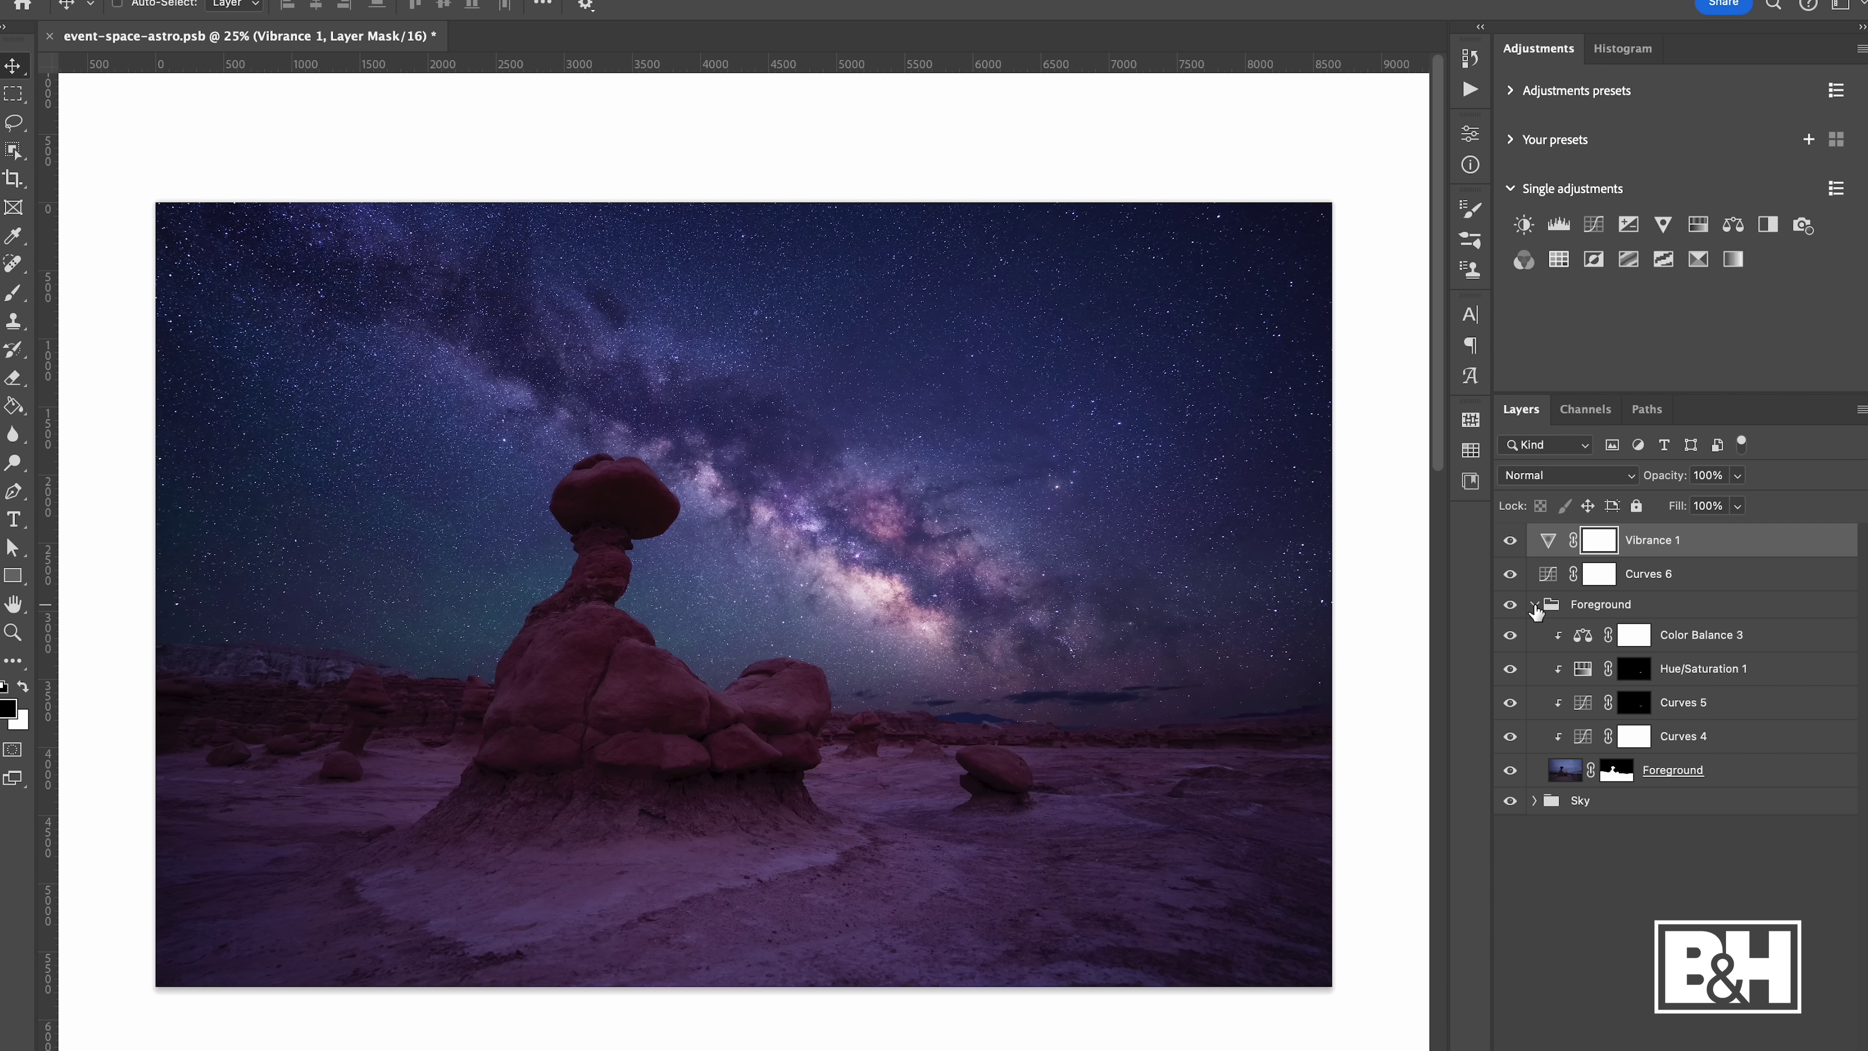
left_click(1536, 801)
left_click_drag(1512, 642, 1511, 740)
left_click_drag(1510, 832, 1514, 939)
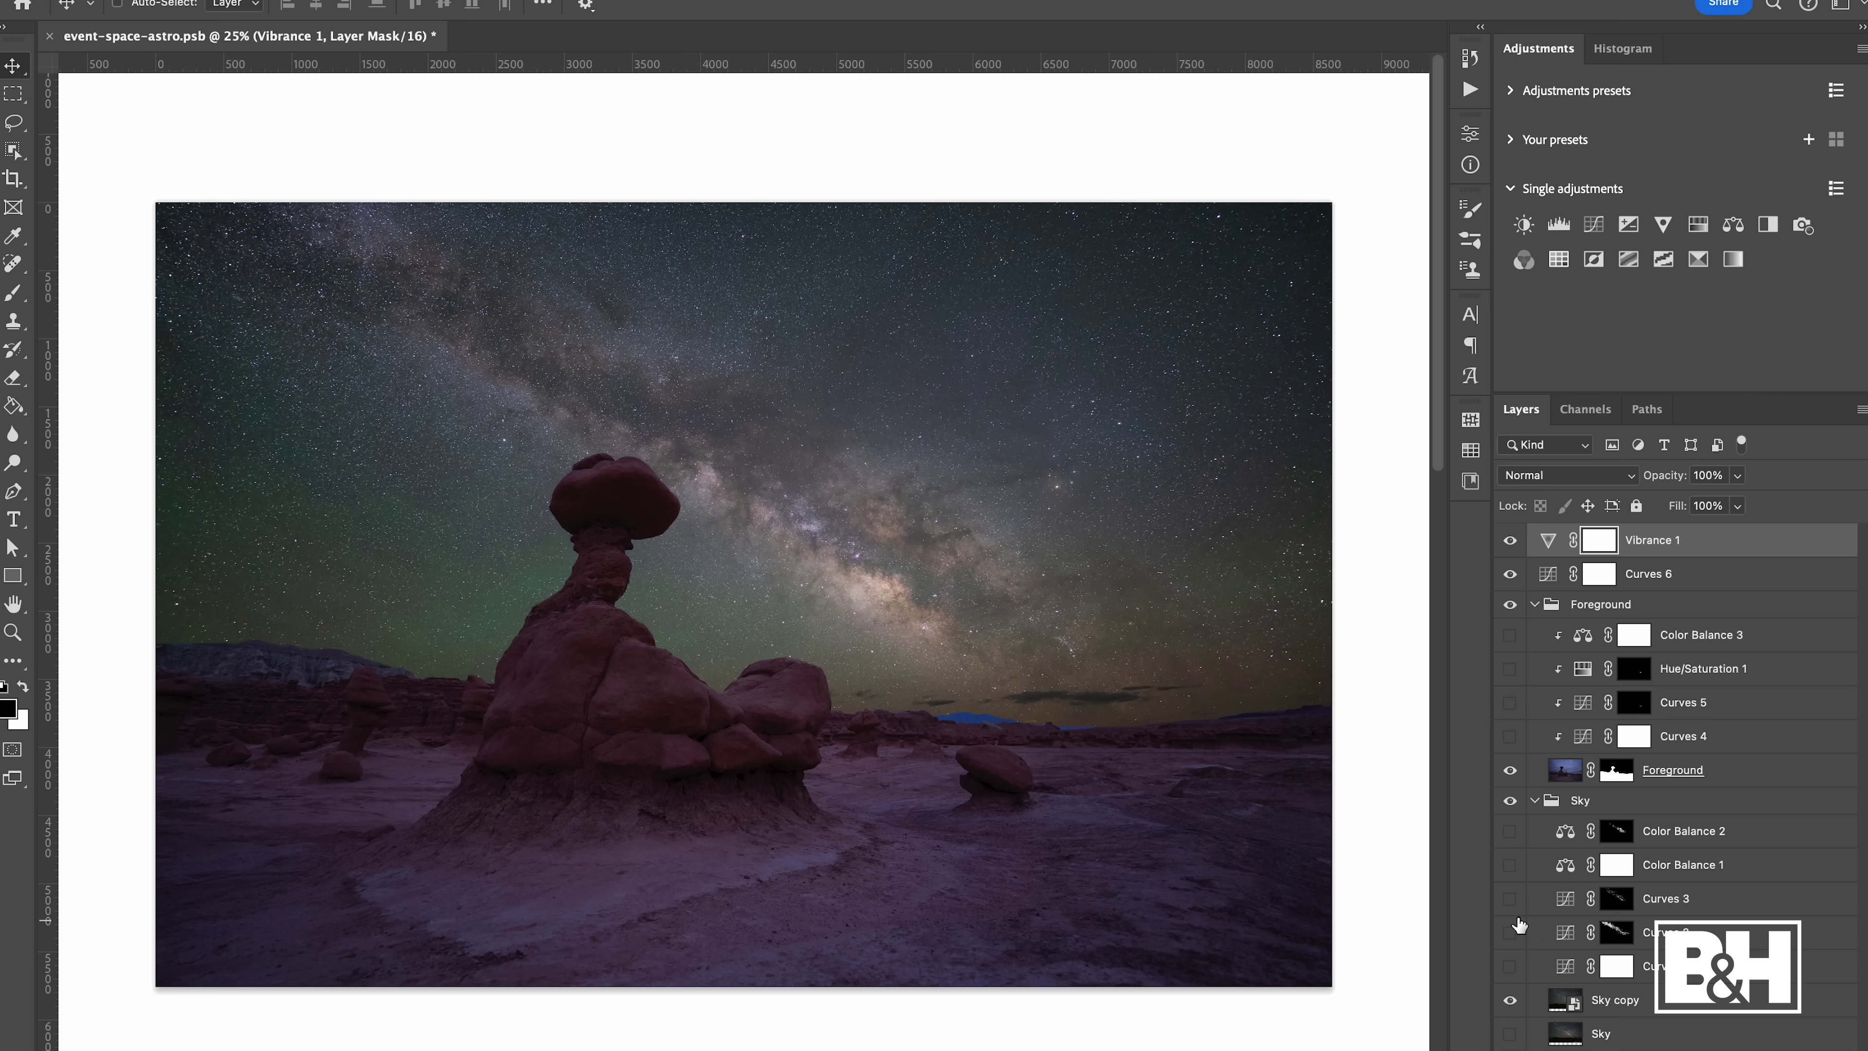
left_click_drag(1510, 543, 1510, 575)
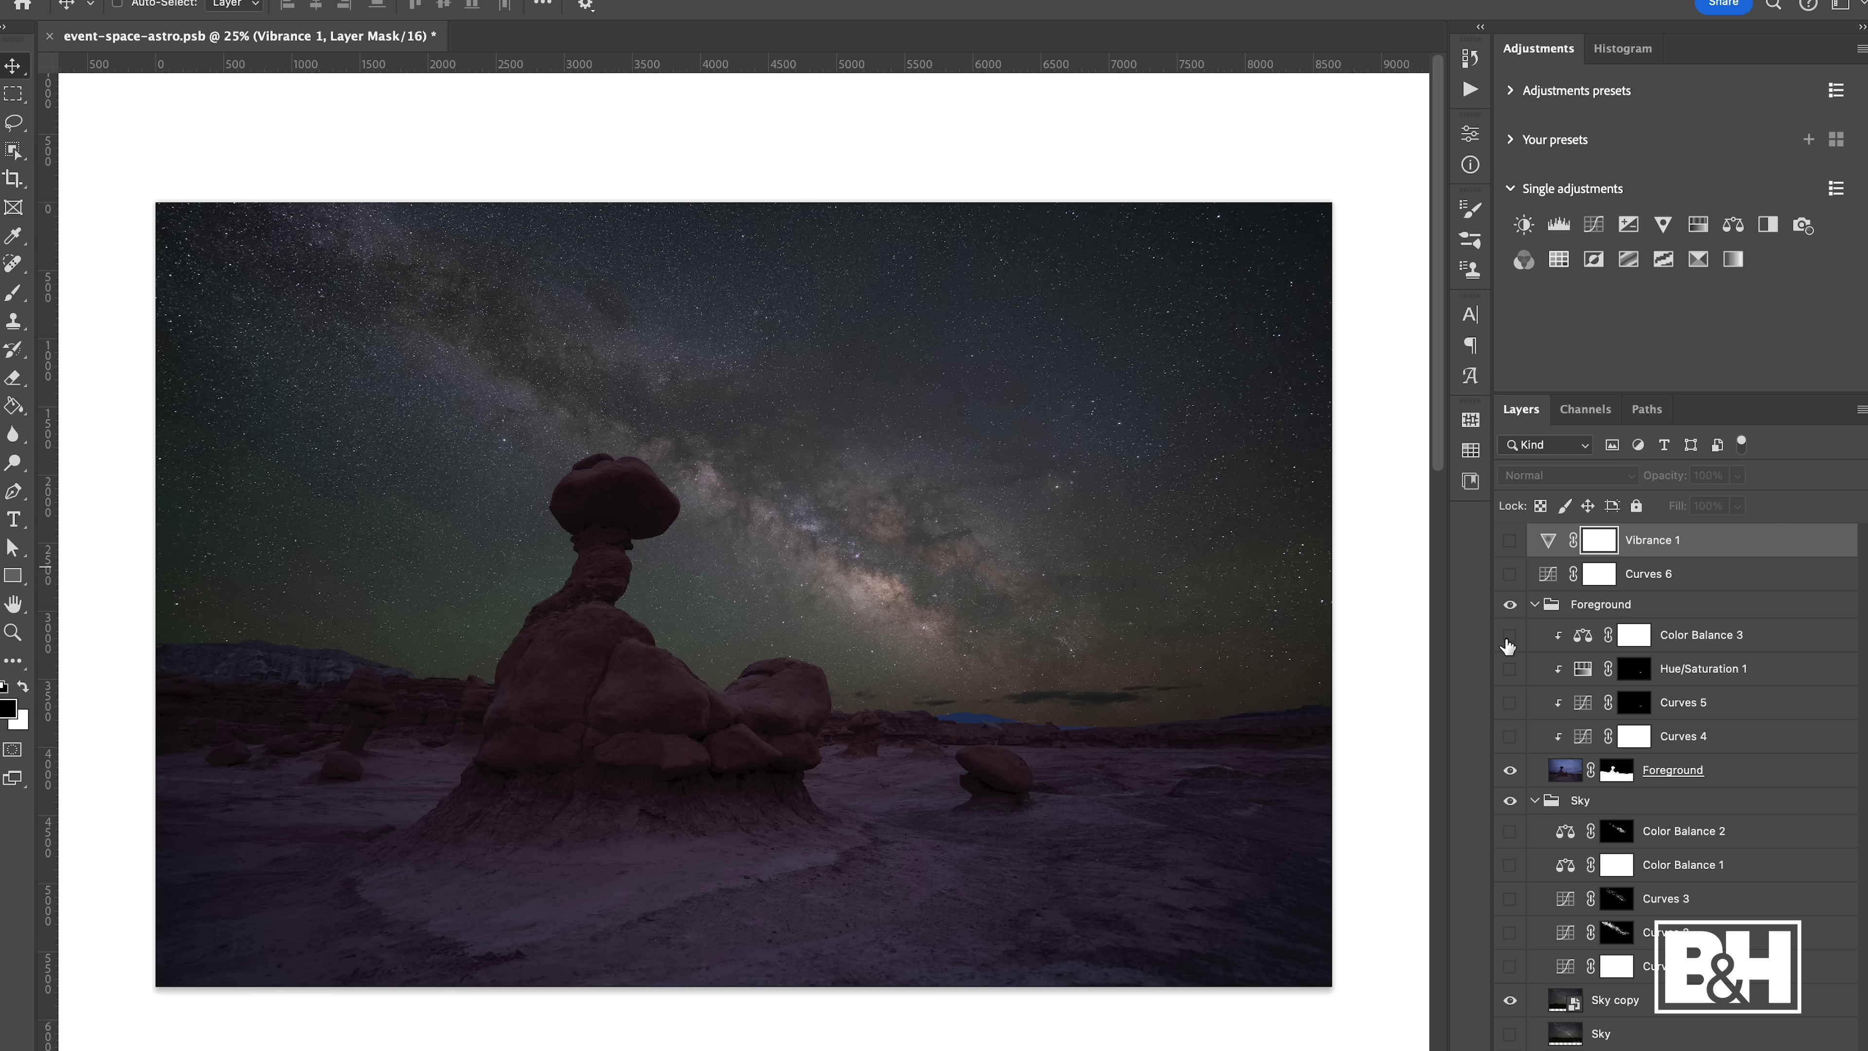
left_click_drag(1512, 648, 1512, 970)
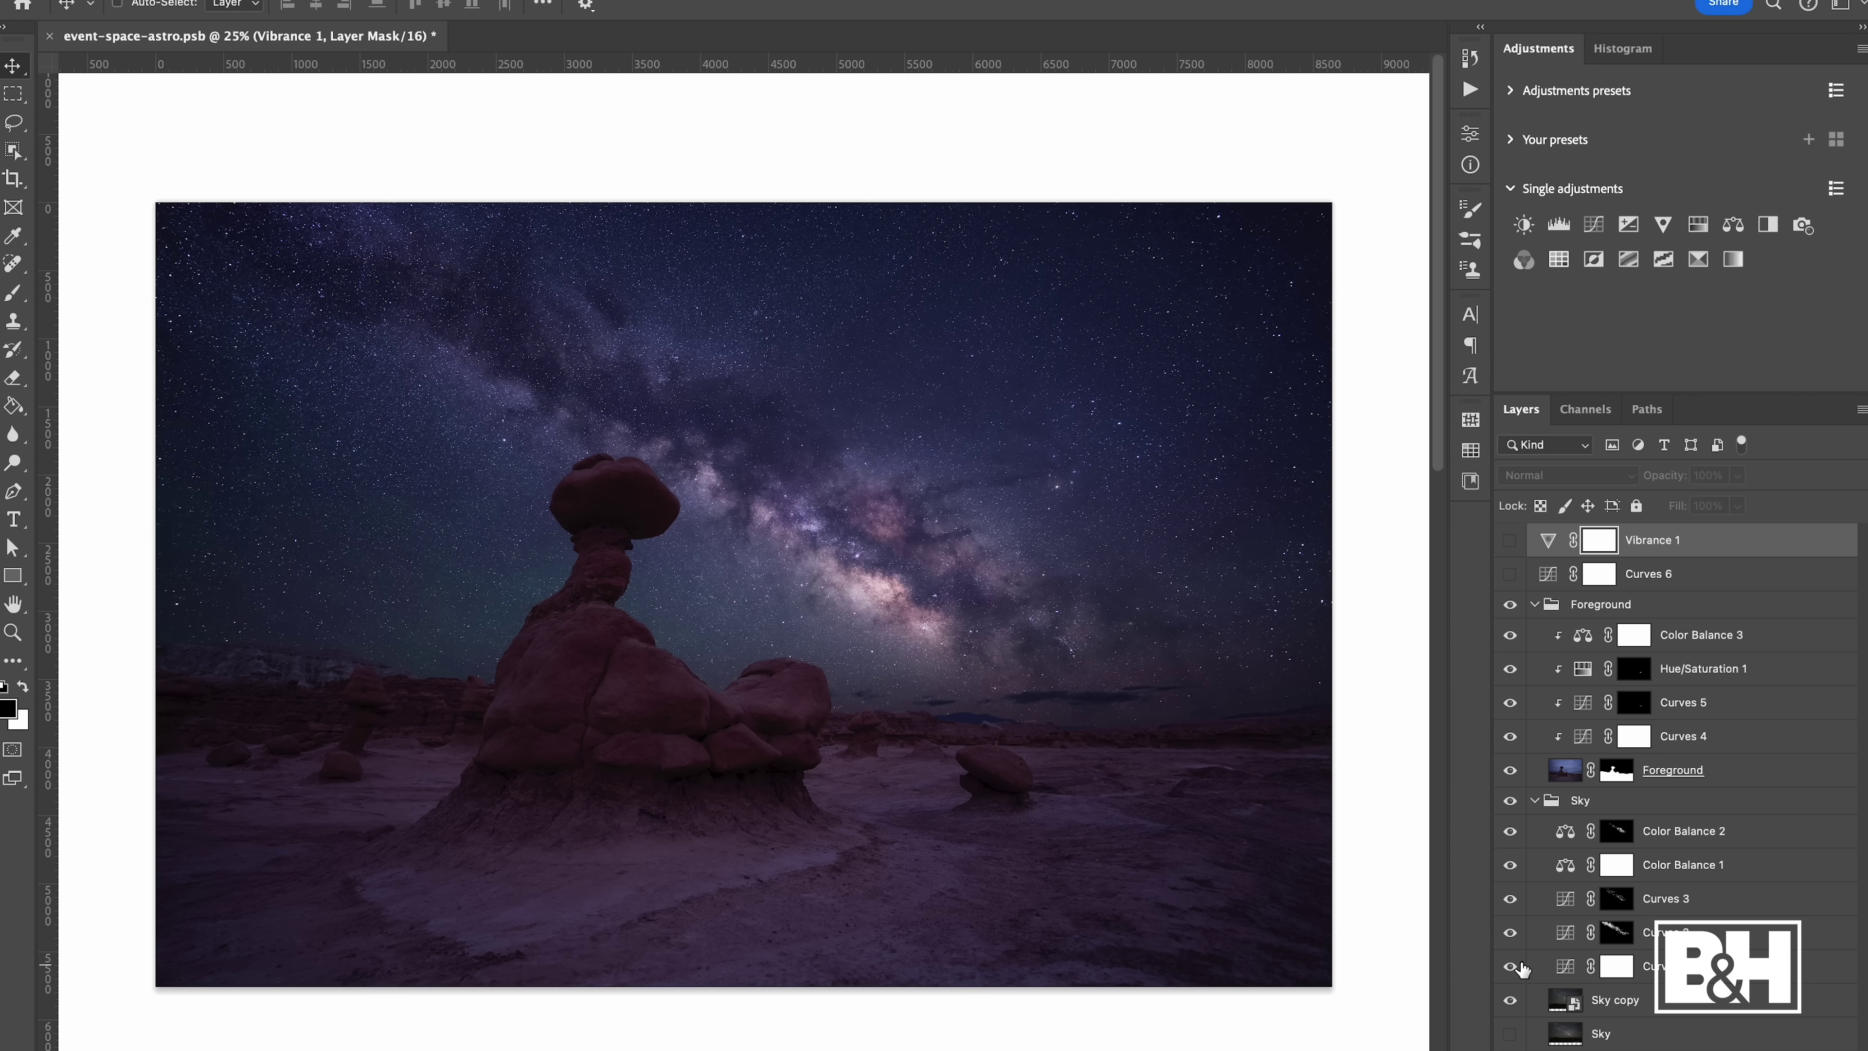
left_click_drag(1510, 540, 1517, 600)
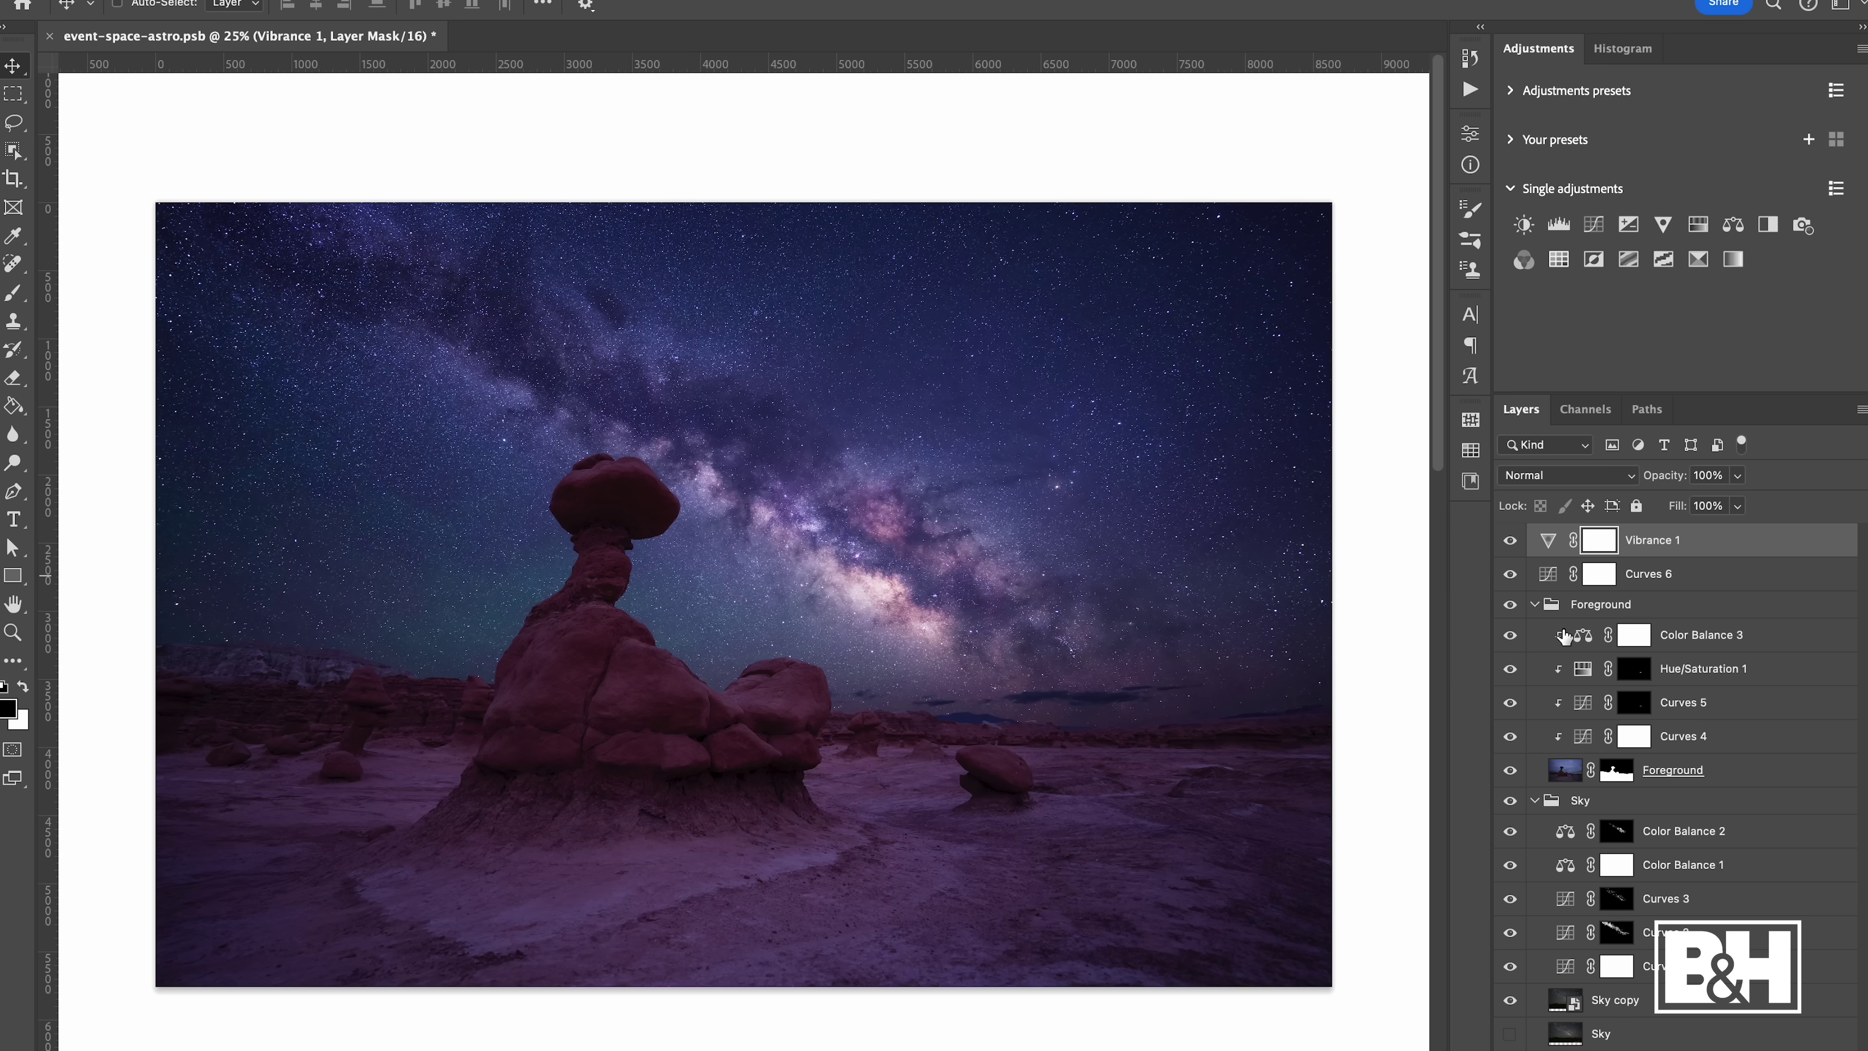